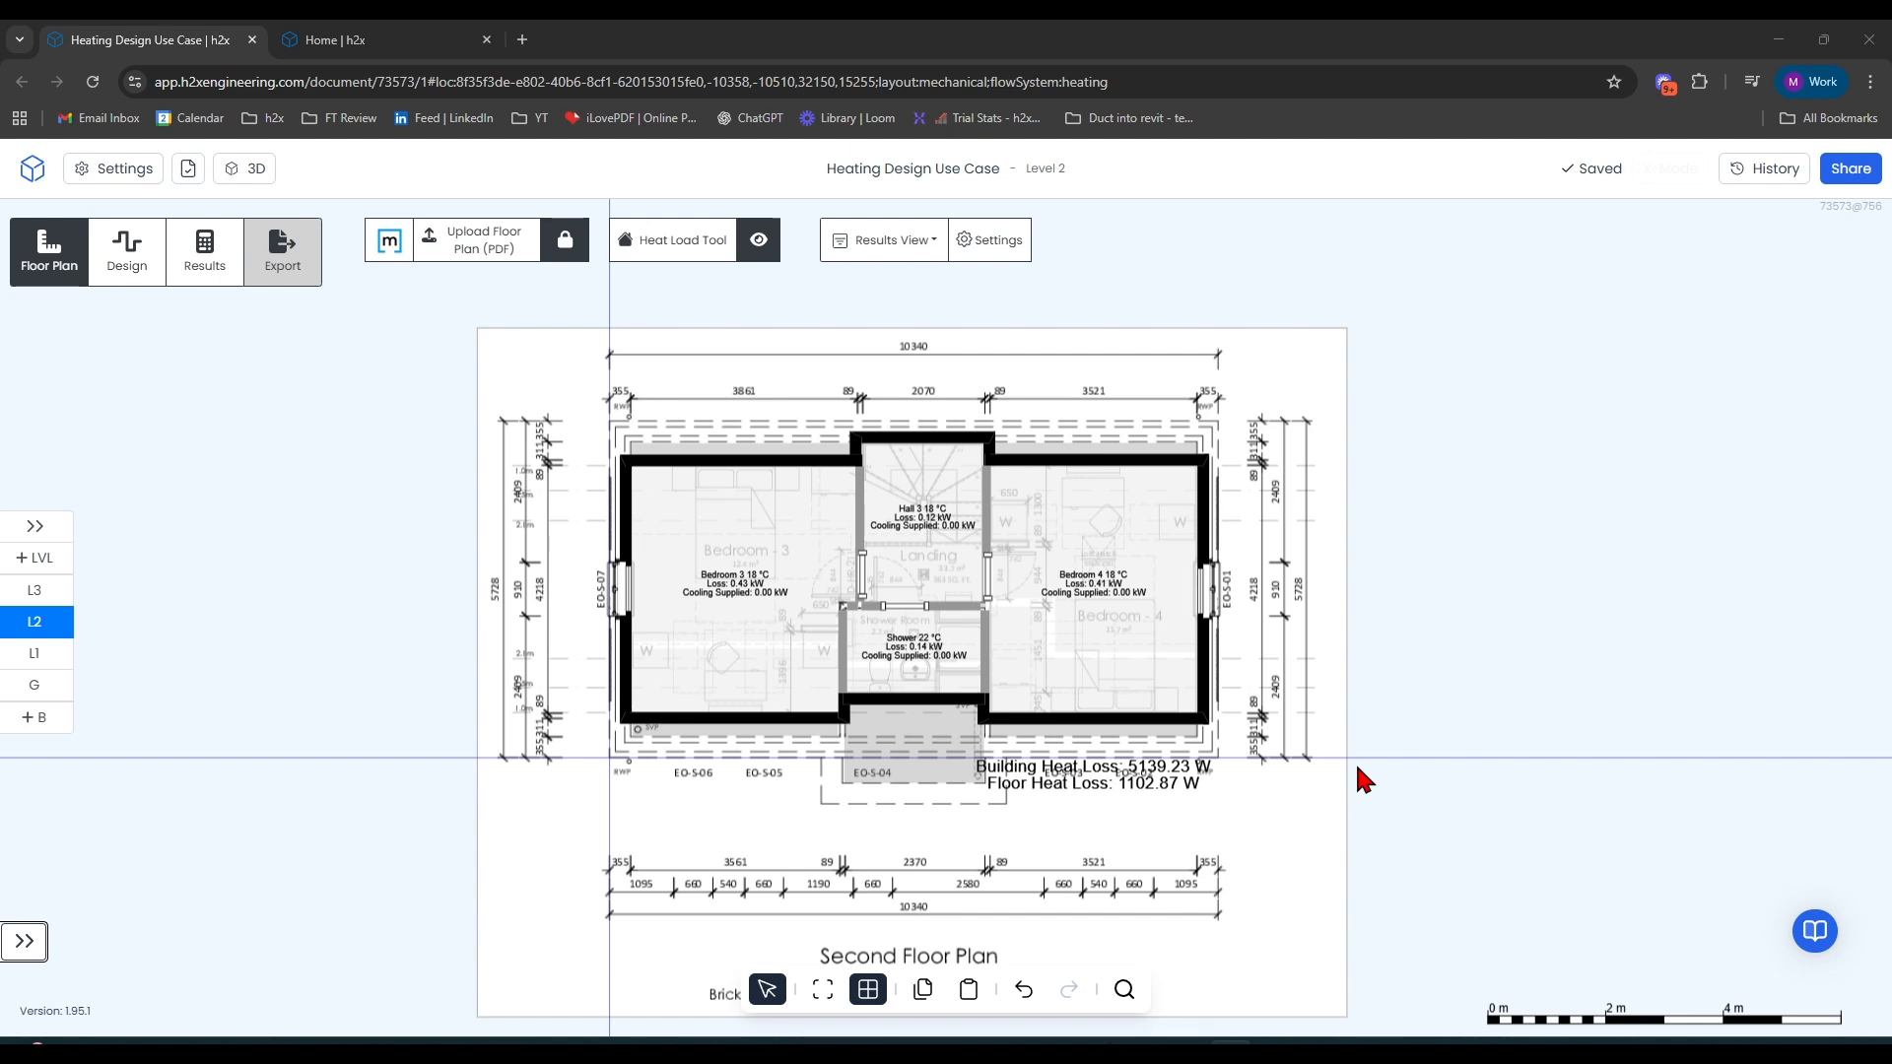
Review the room heat losses on the Level 1 and ground floor plans
click(34, 660)
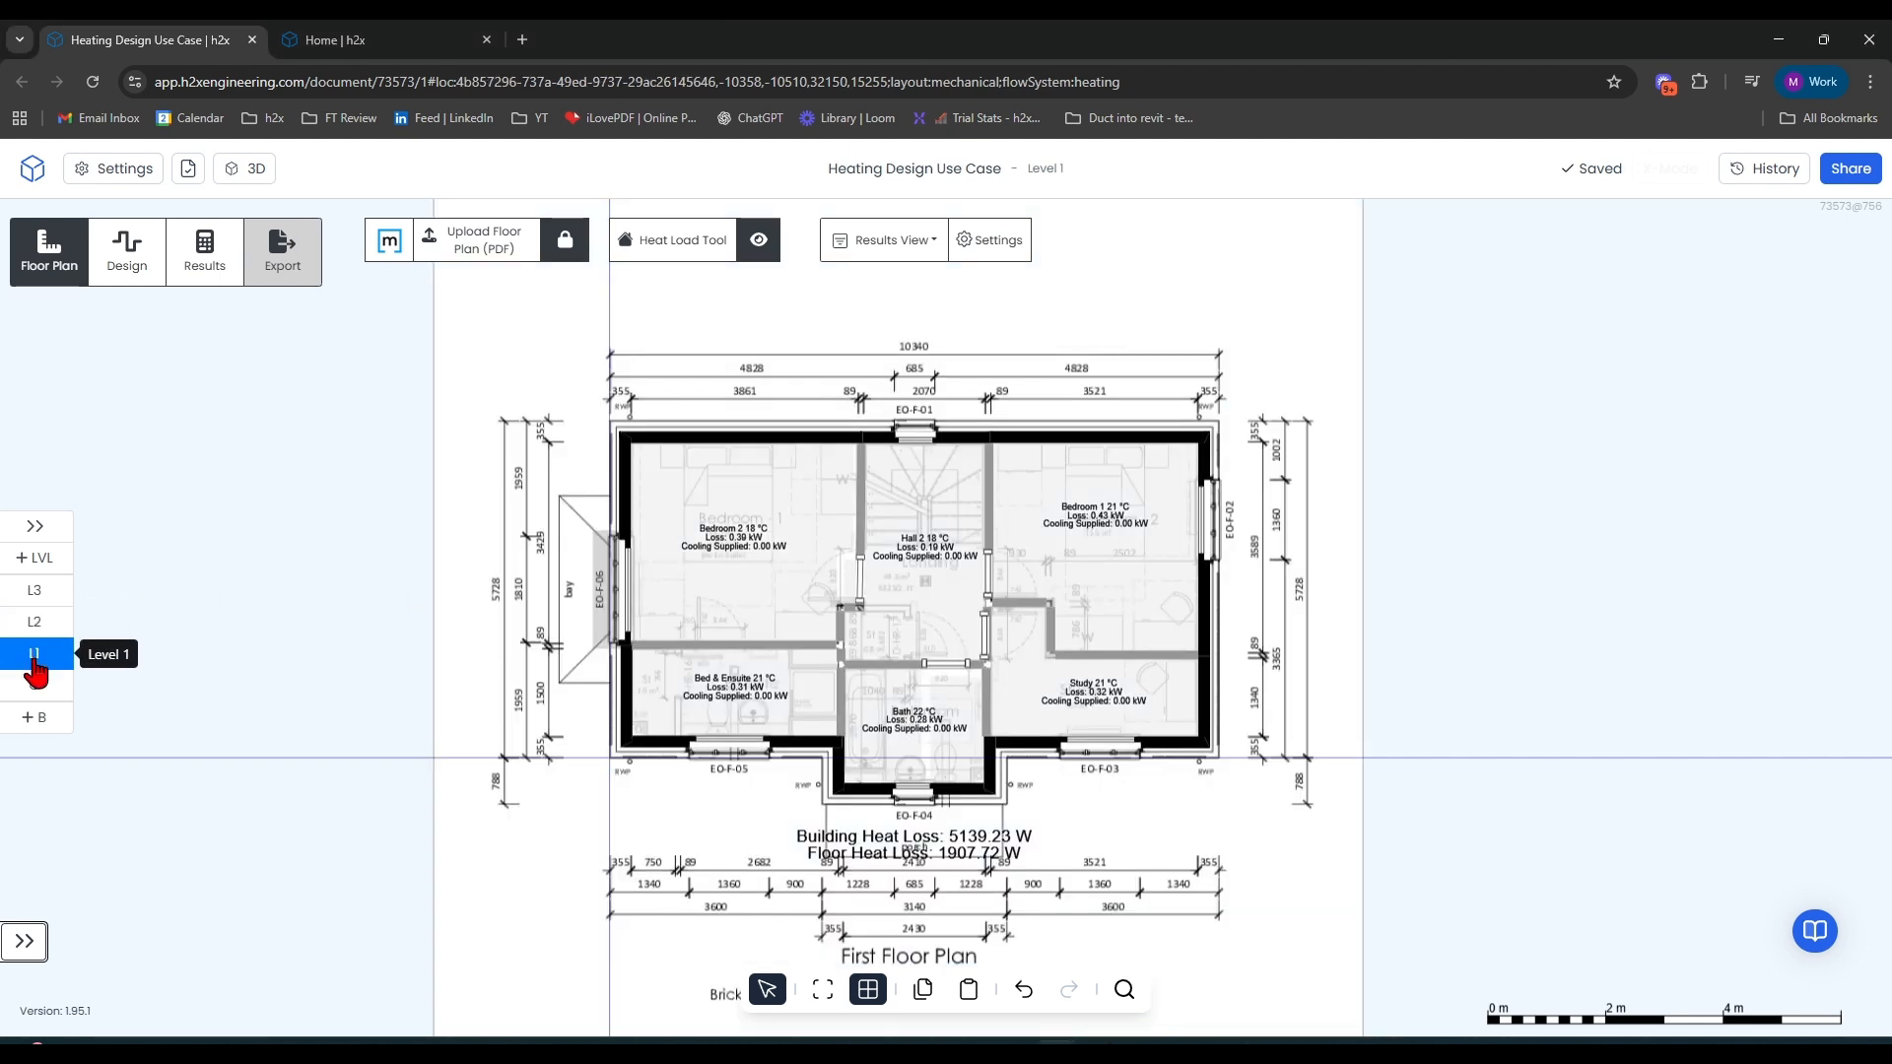
click(41, 688)
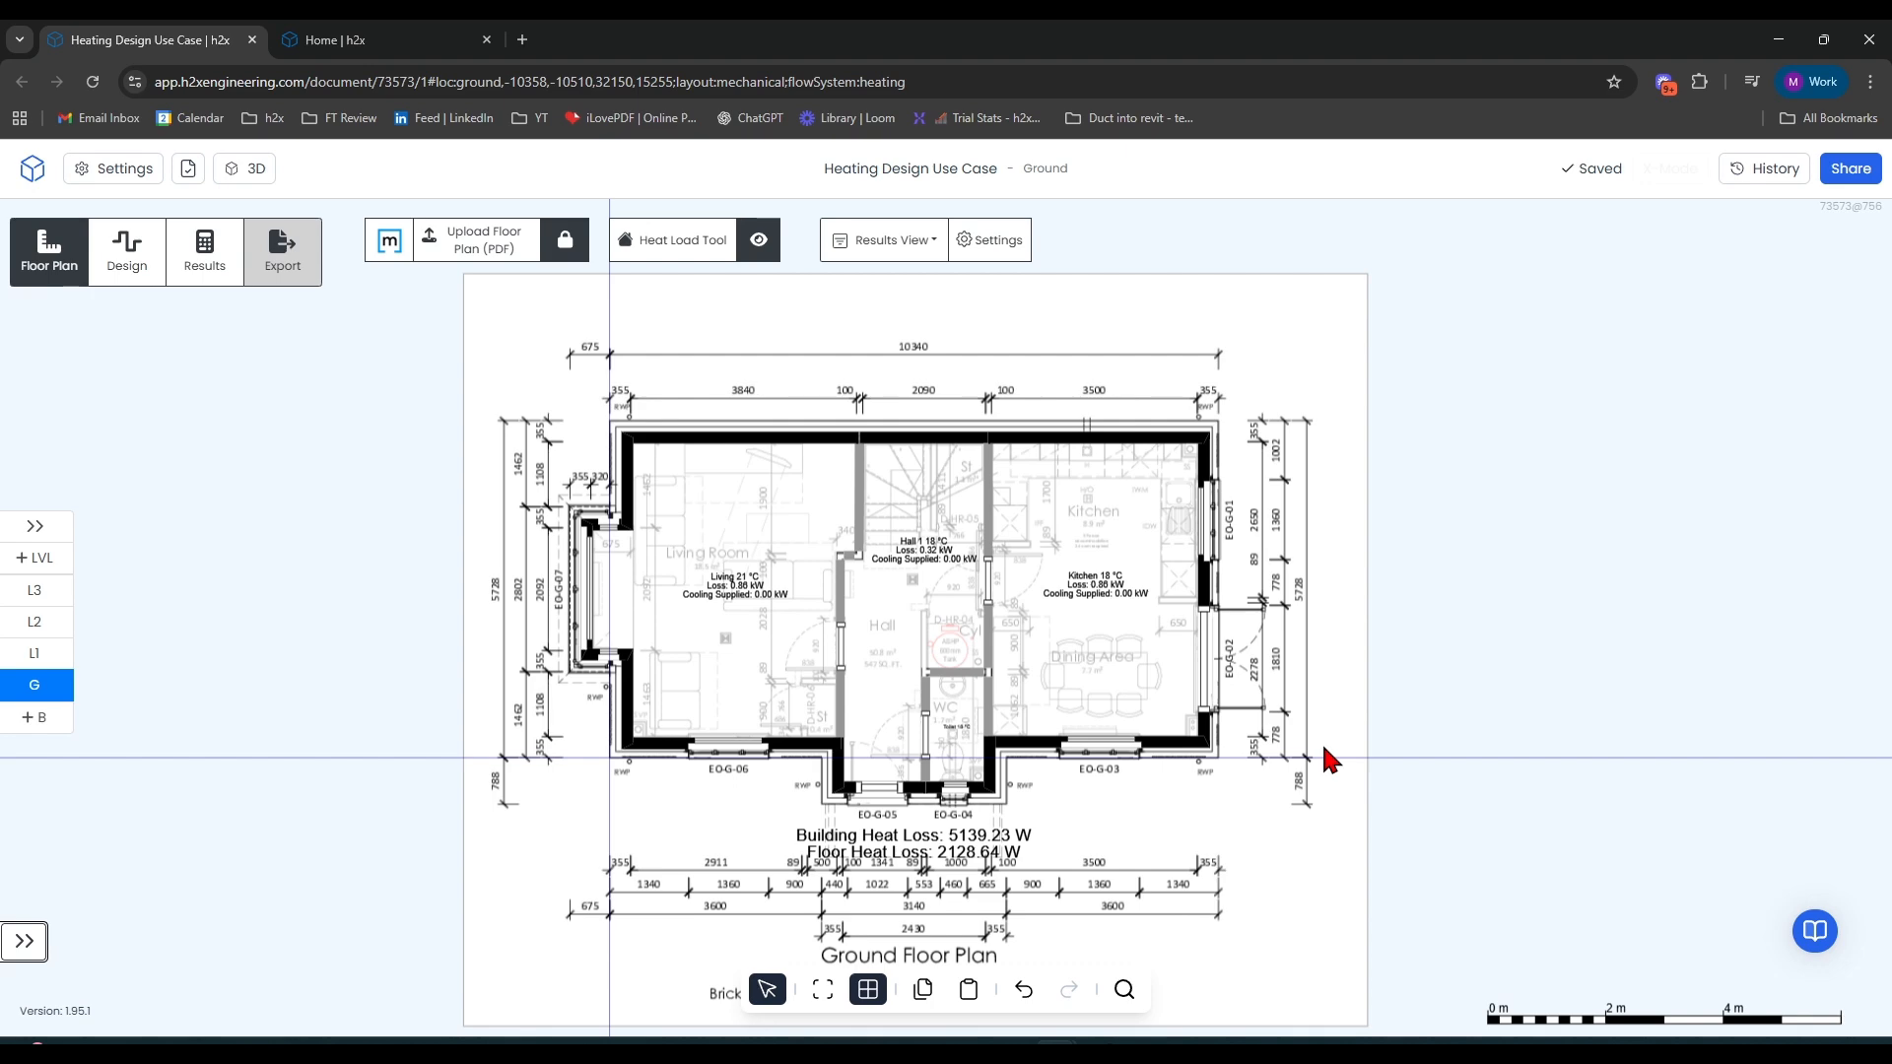
drag(1327, 751, 1238, 702)
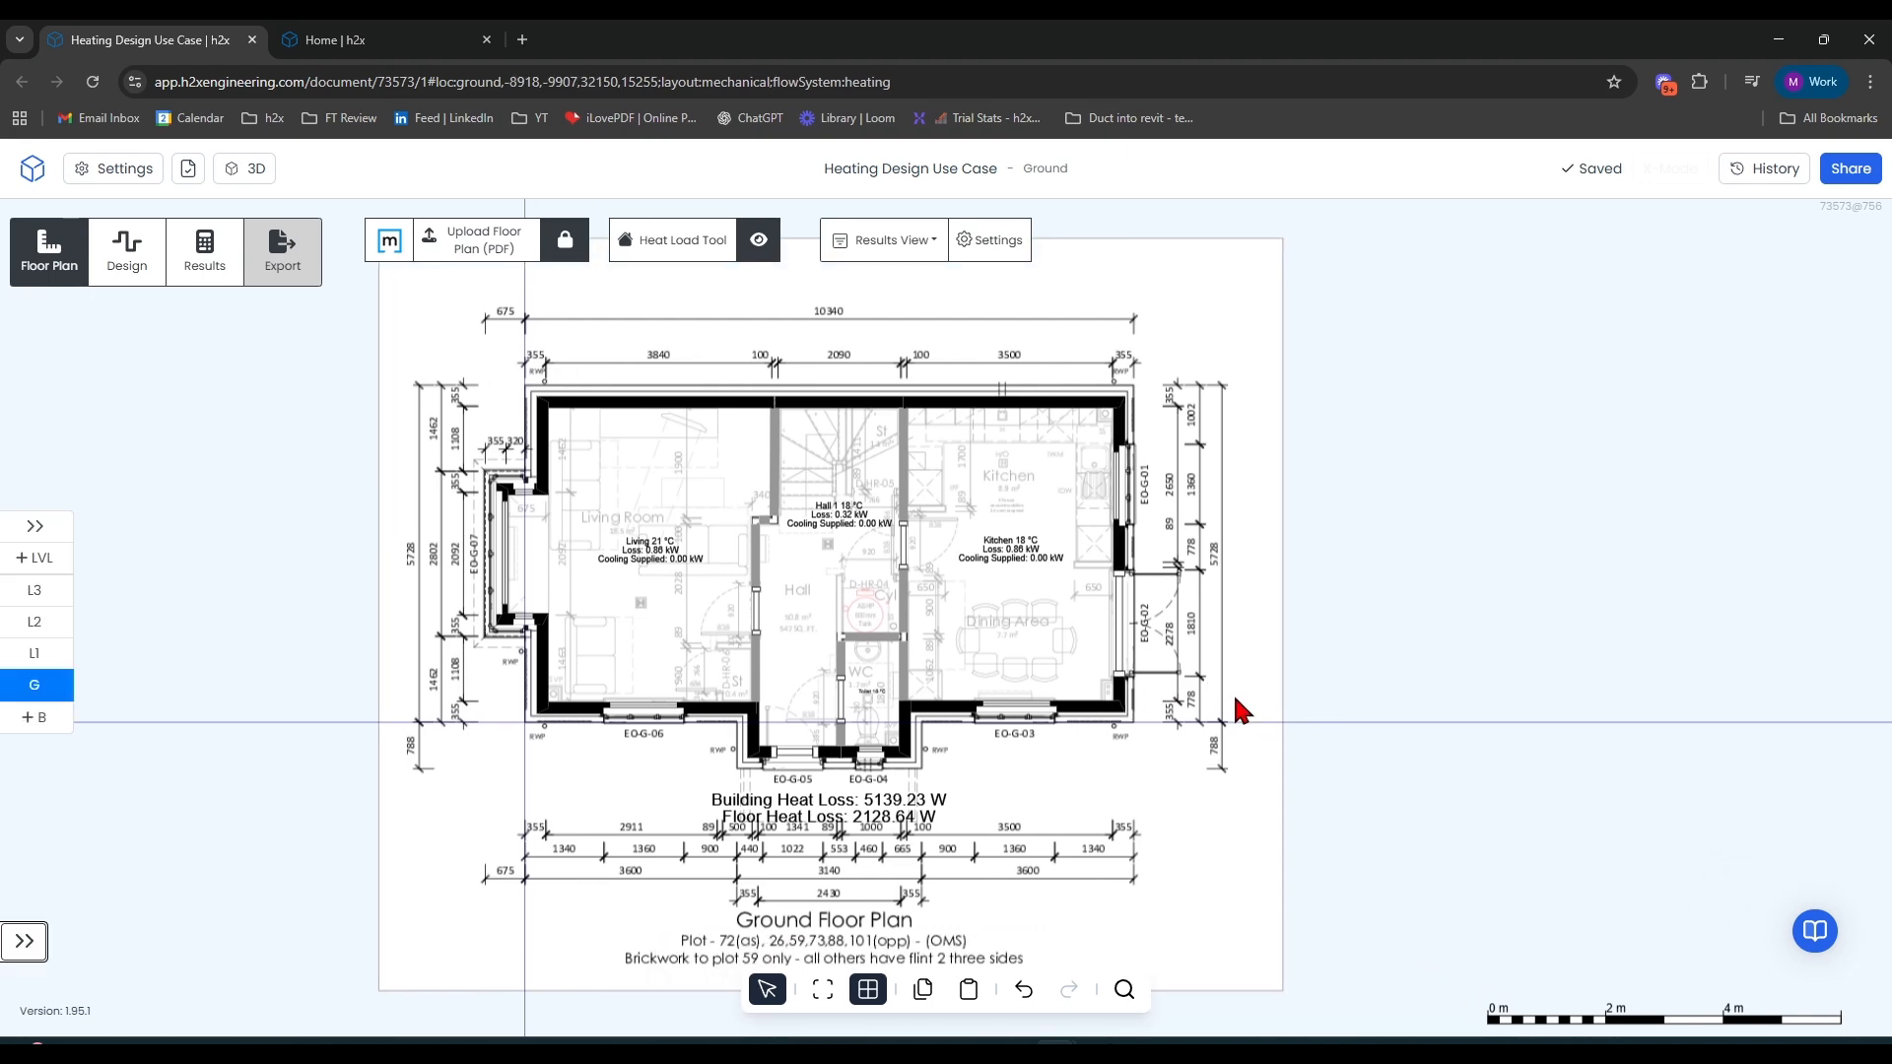
click(40, 631)
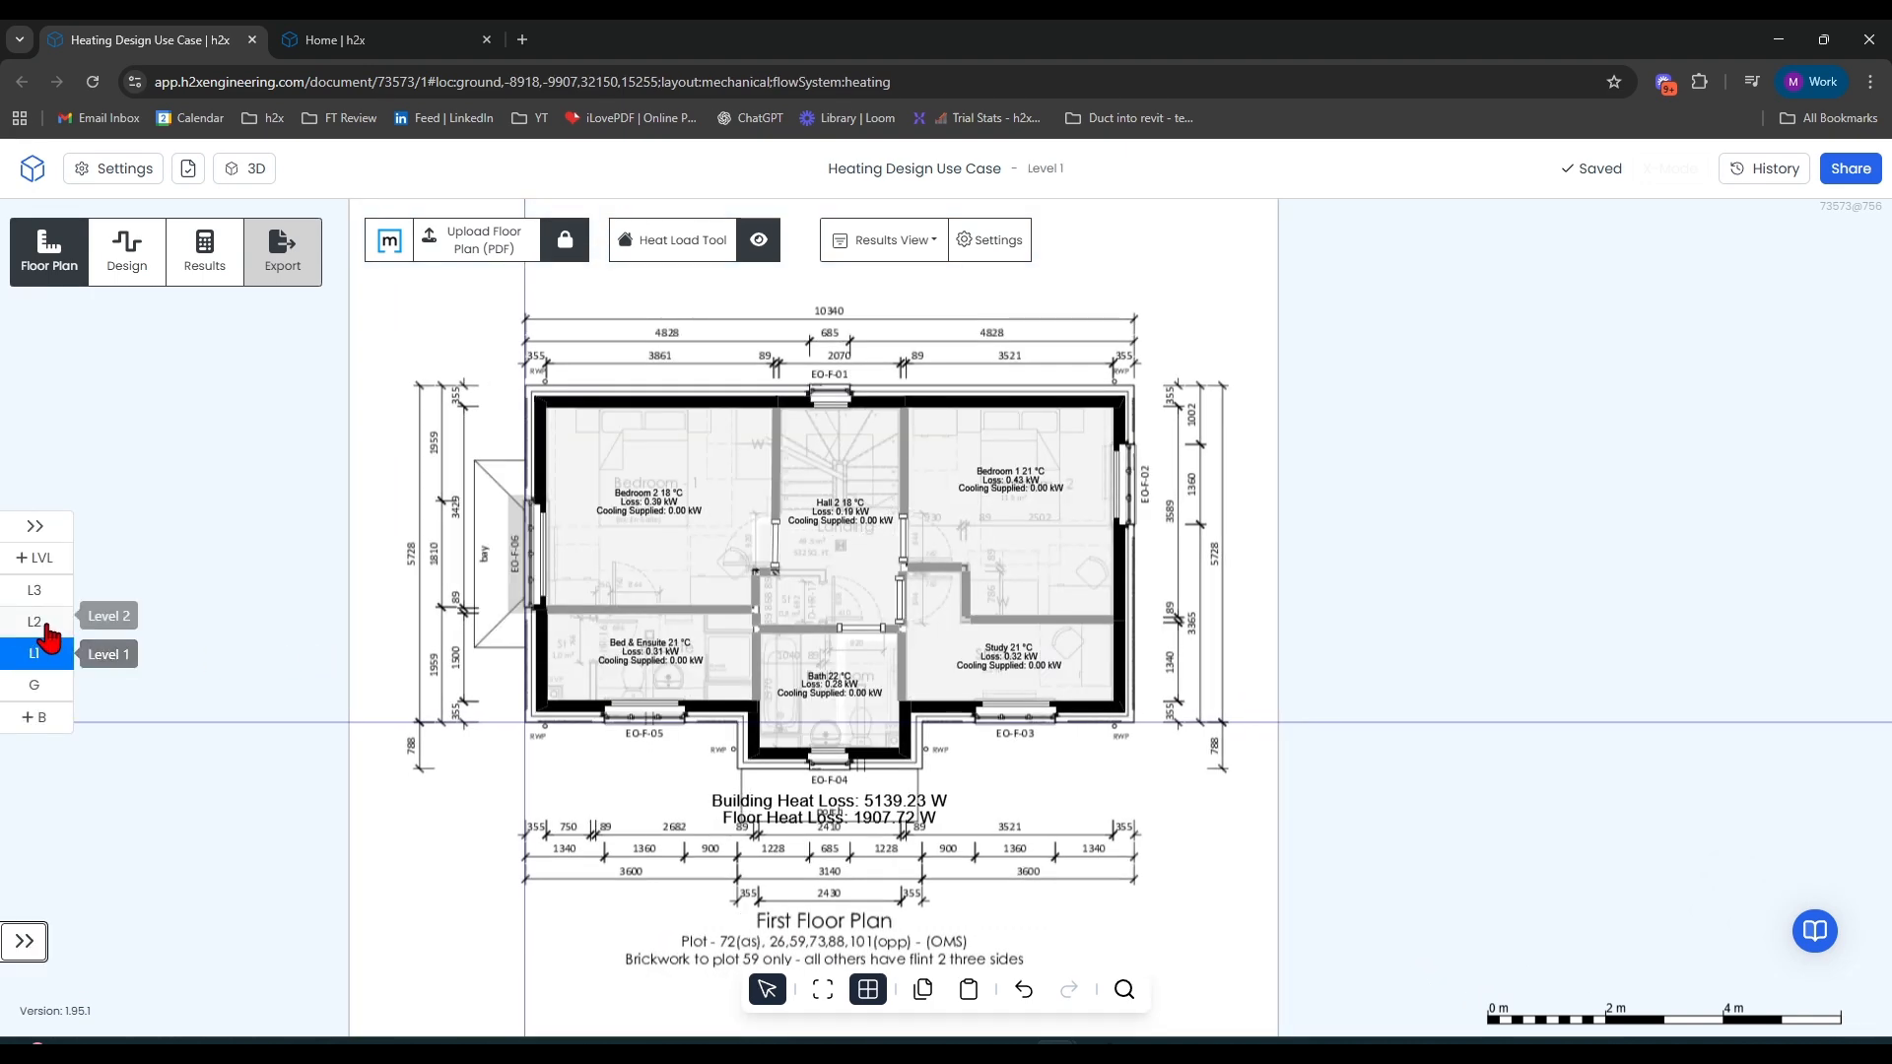
click(47, 647)
click(39, 689)
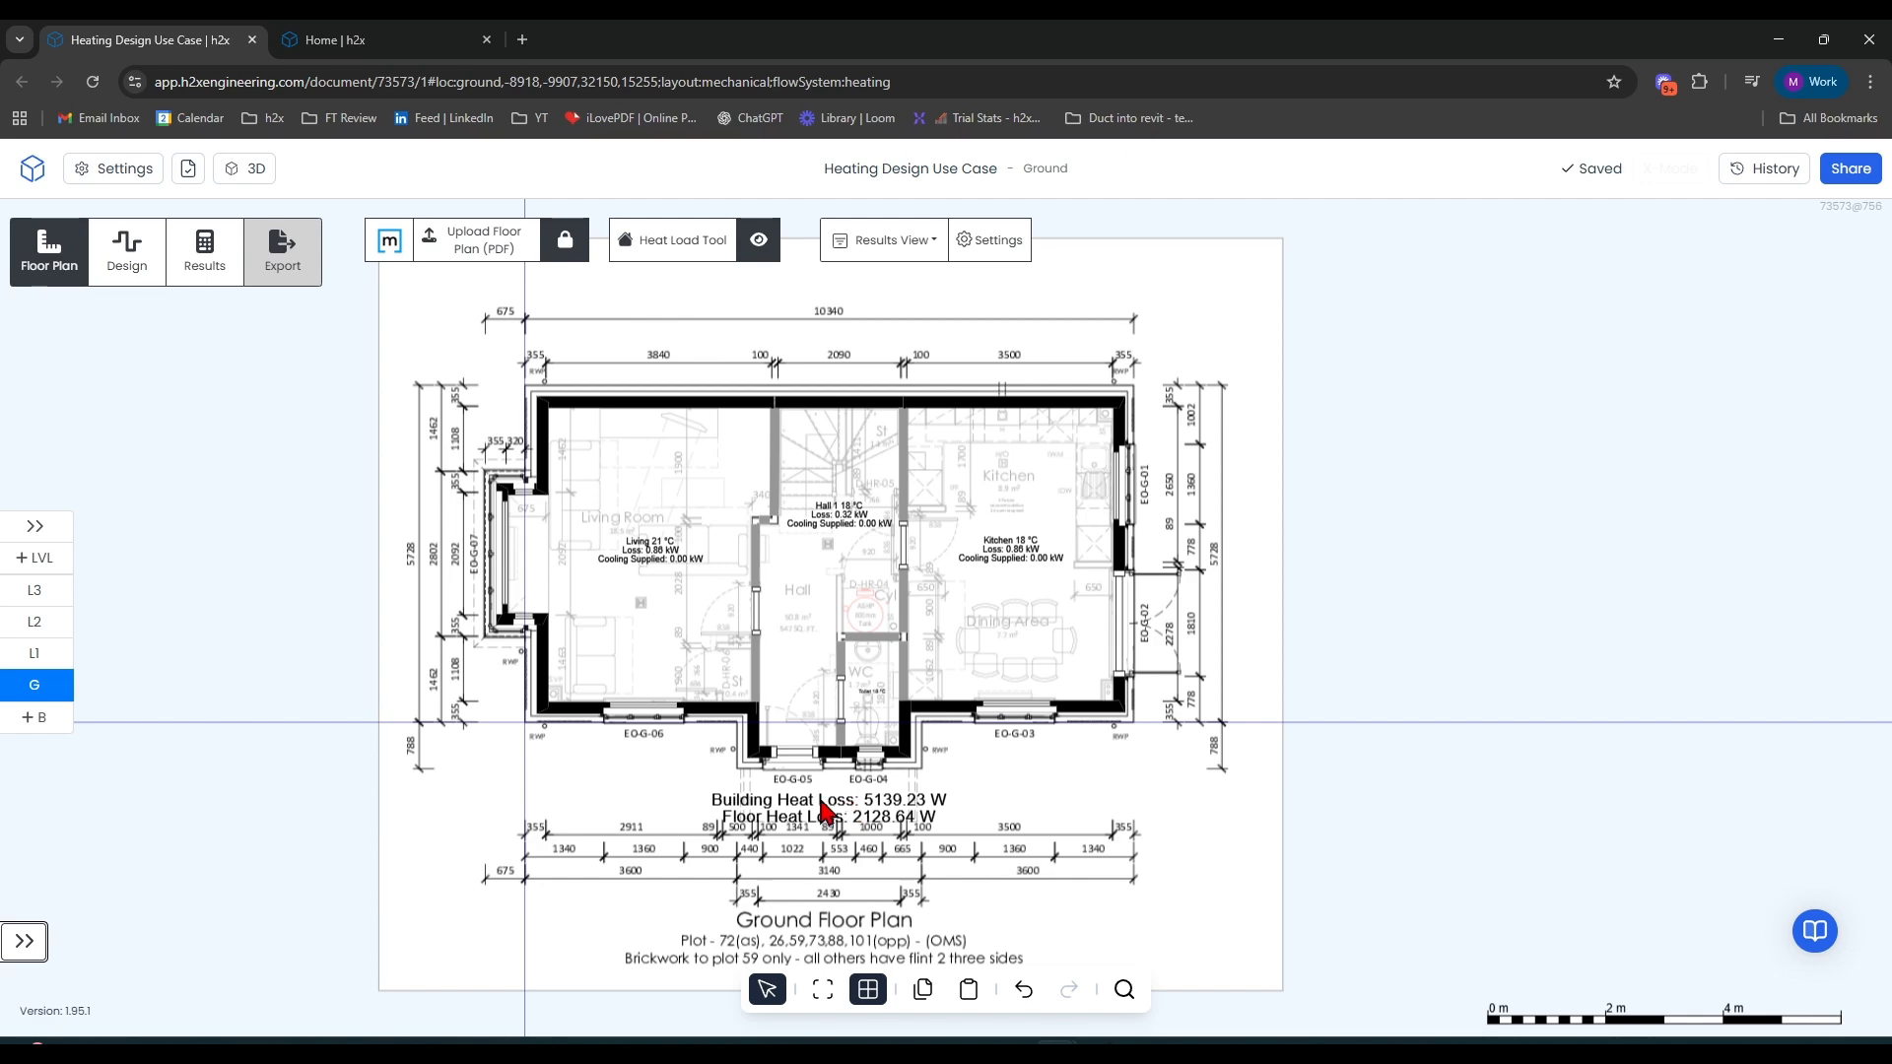
Filter the project list by the Equipment tag and open the Heat Pumps and Cylinders project
click(322, 37)
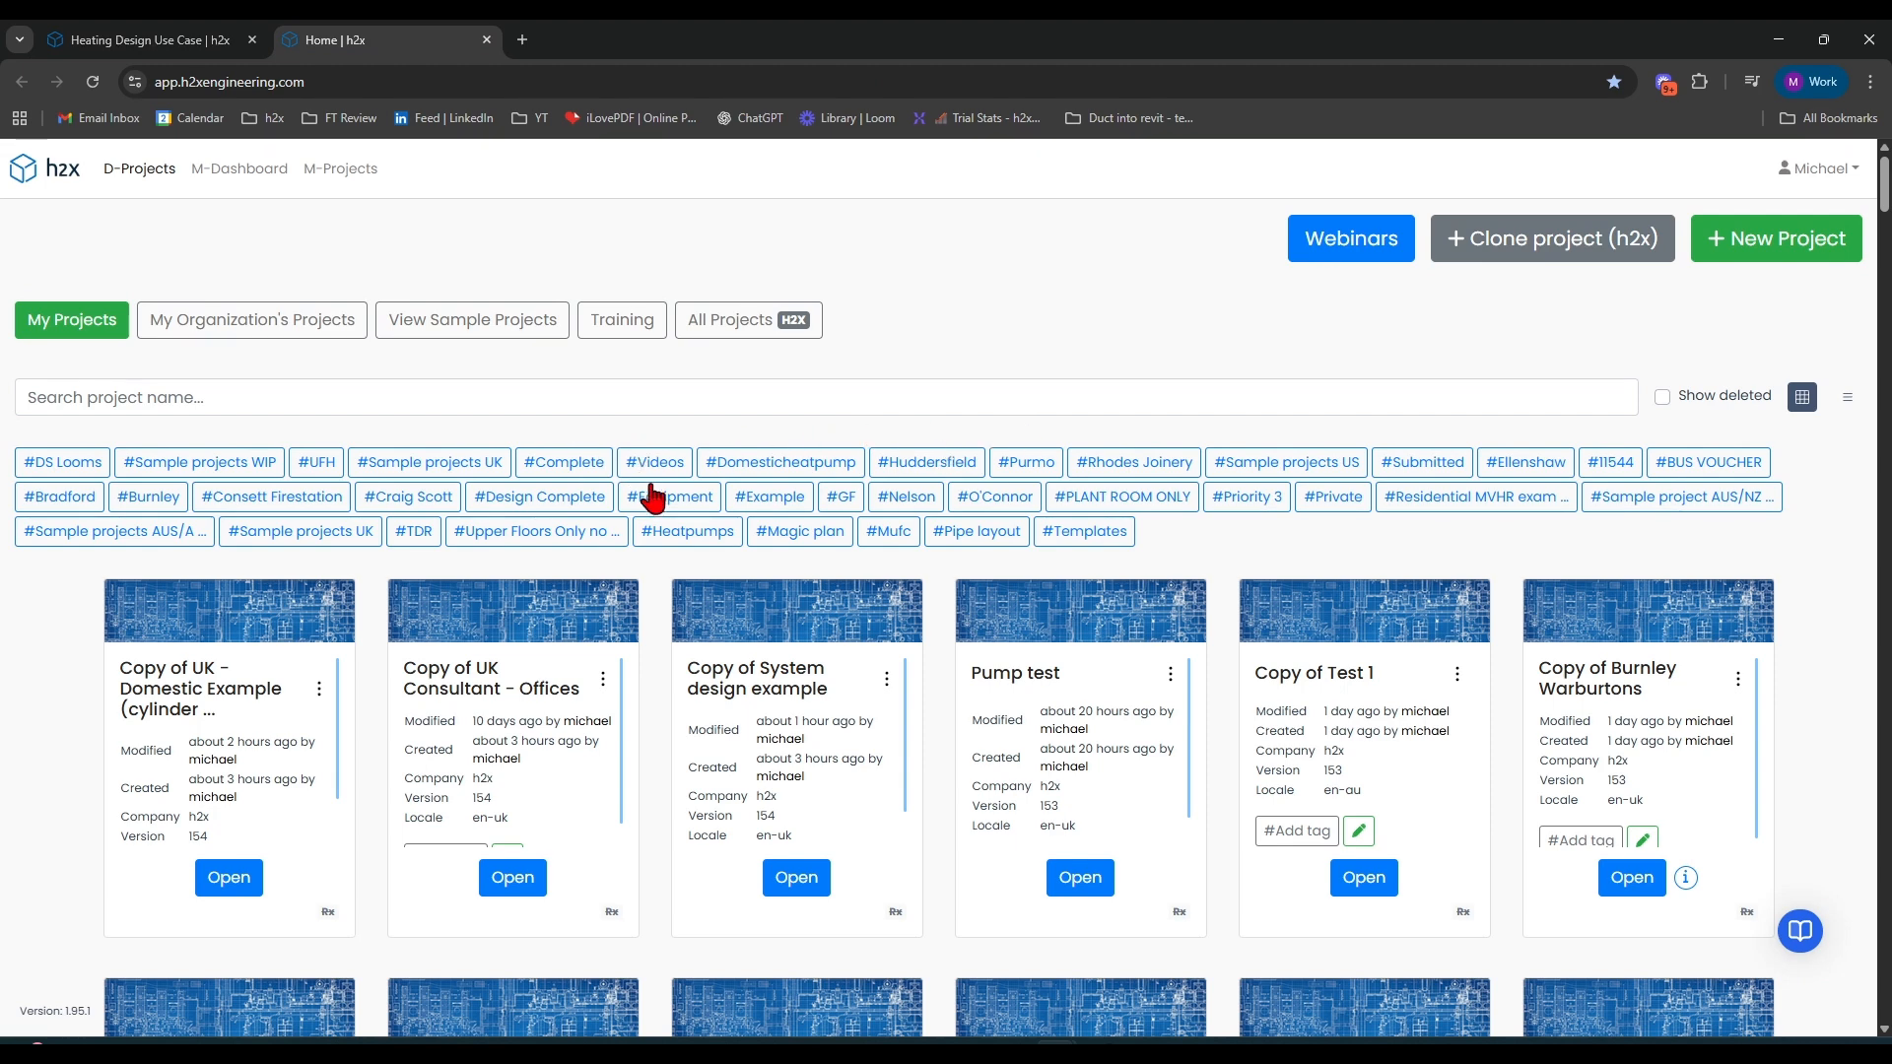
click(653, 501)
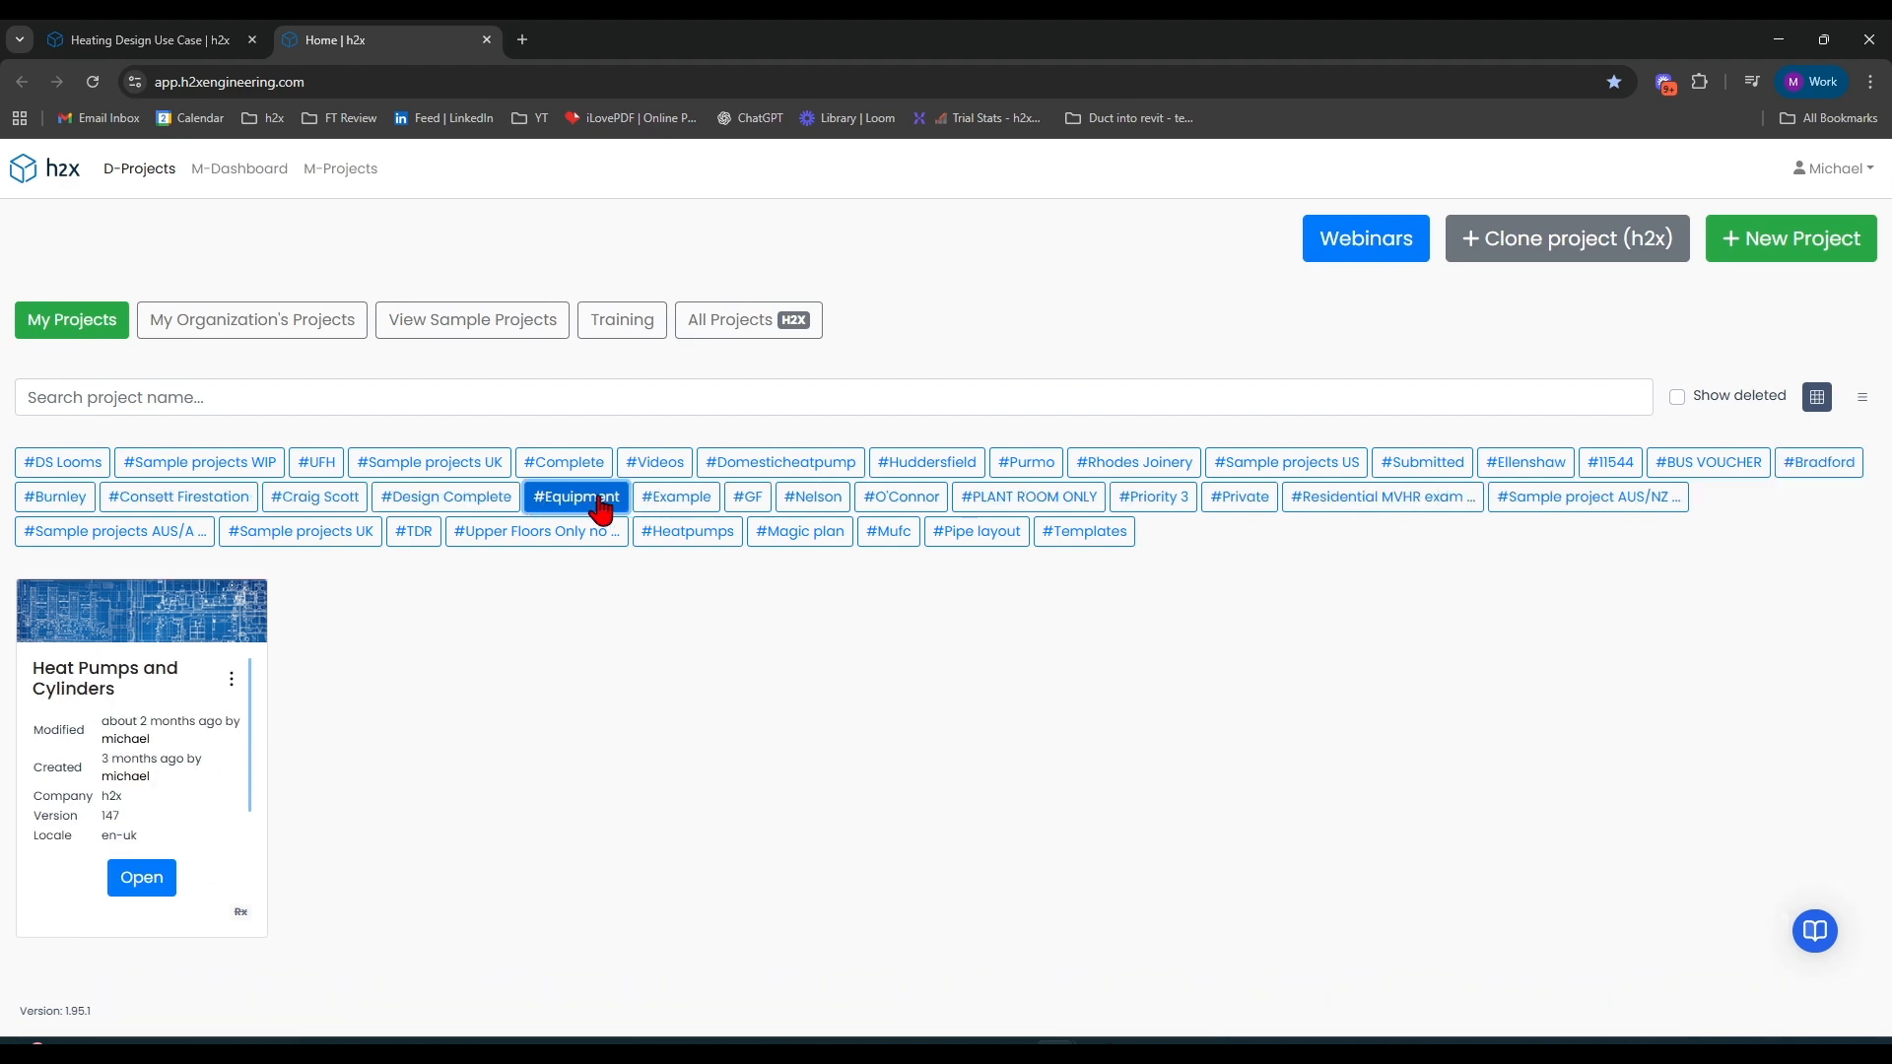
scroll(170, 783, down, 1)
click(158, 834)
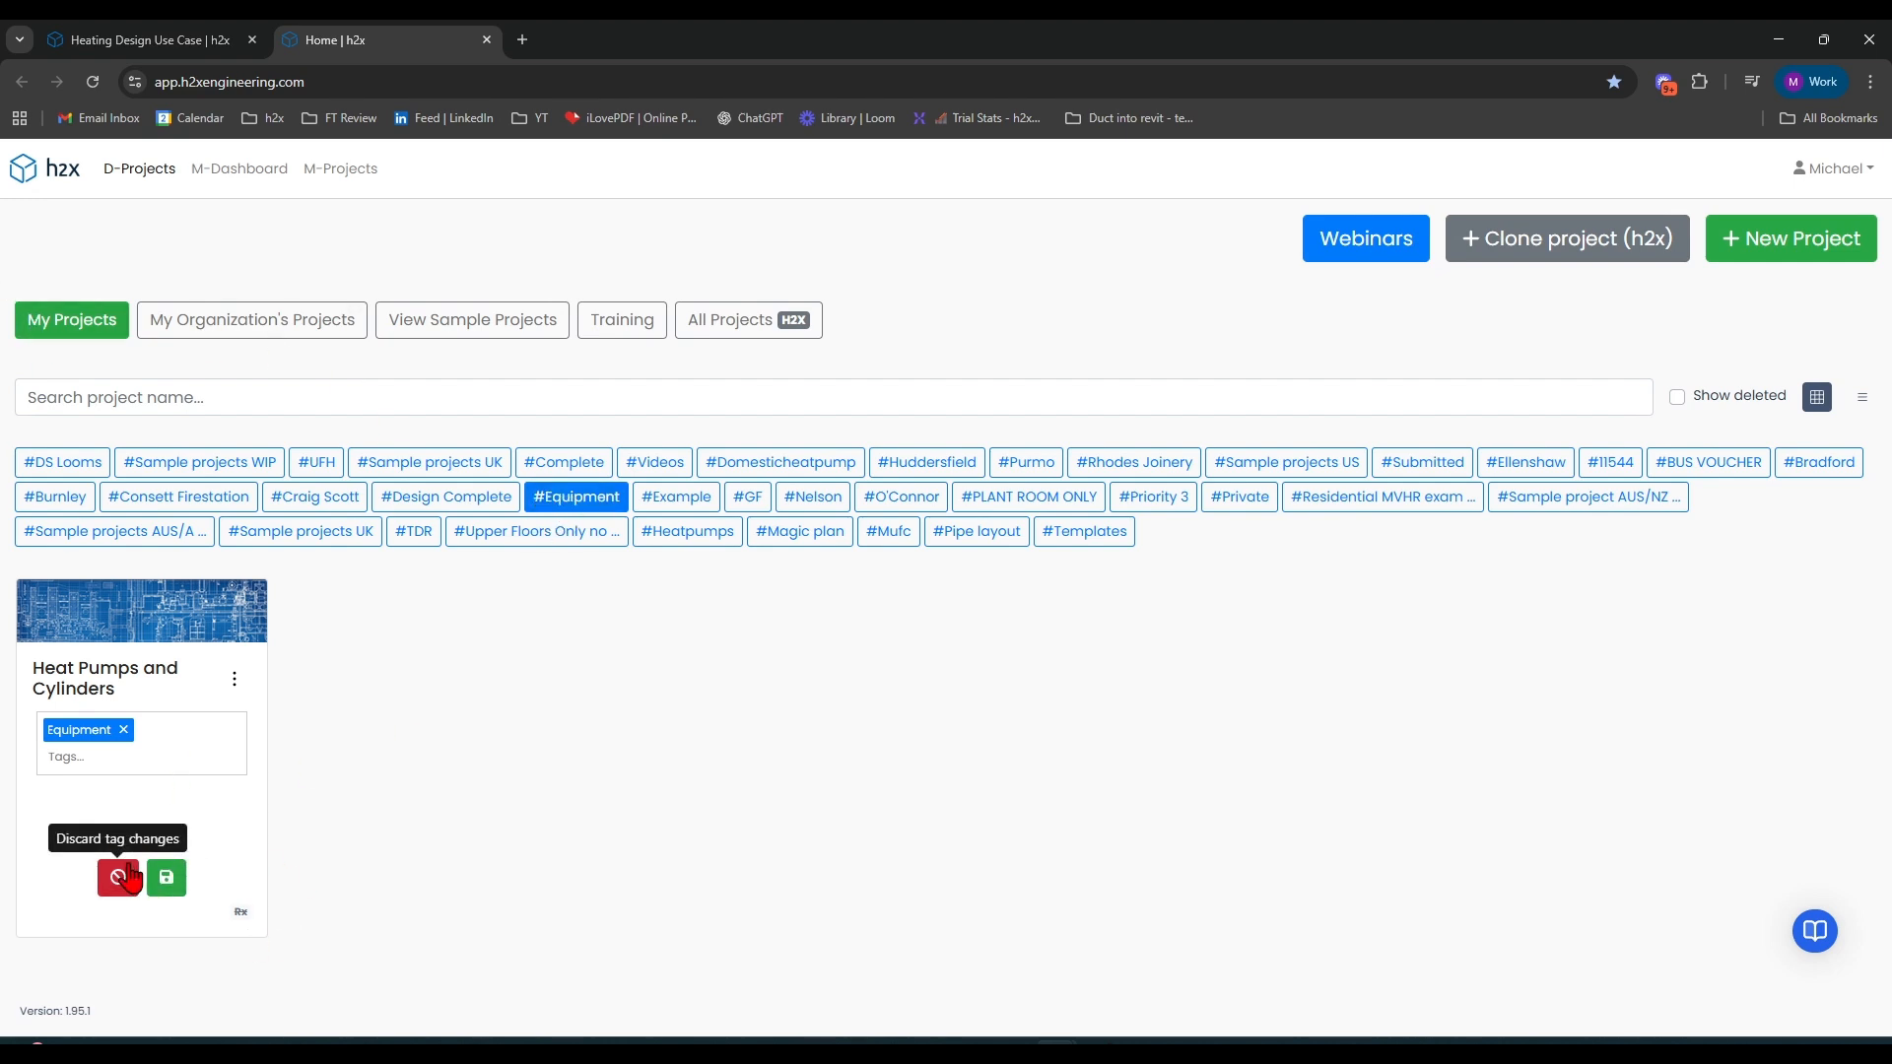
click(158, 875)
click(162, 880)
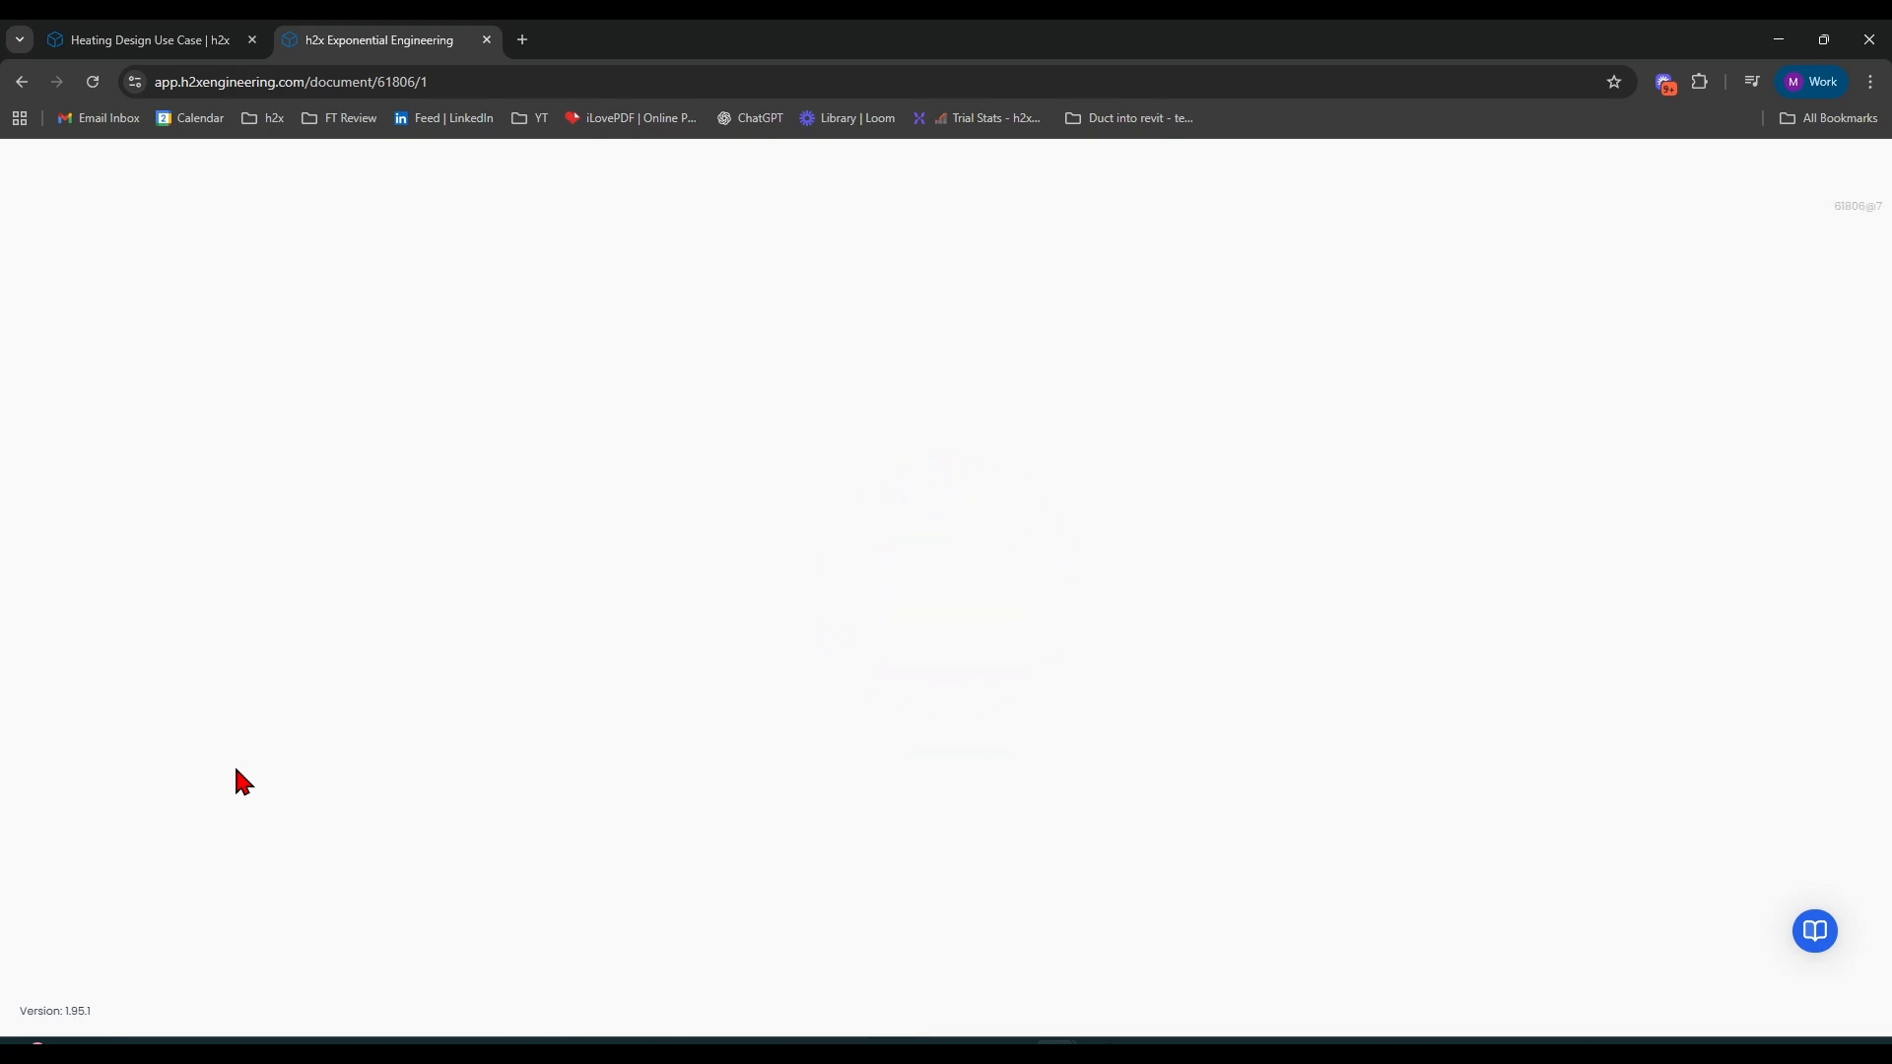
drag(1009, 589, 621, 765)
Copy the 6kW Midea ASHP R32 heat pump from the Midea Heat Pumps level
click(36, 548)
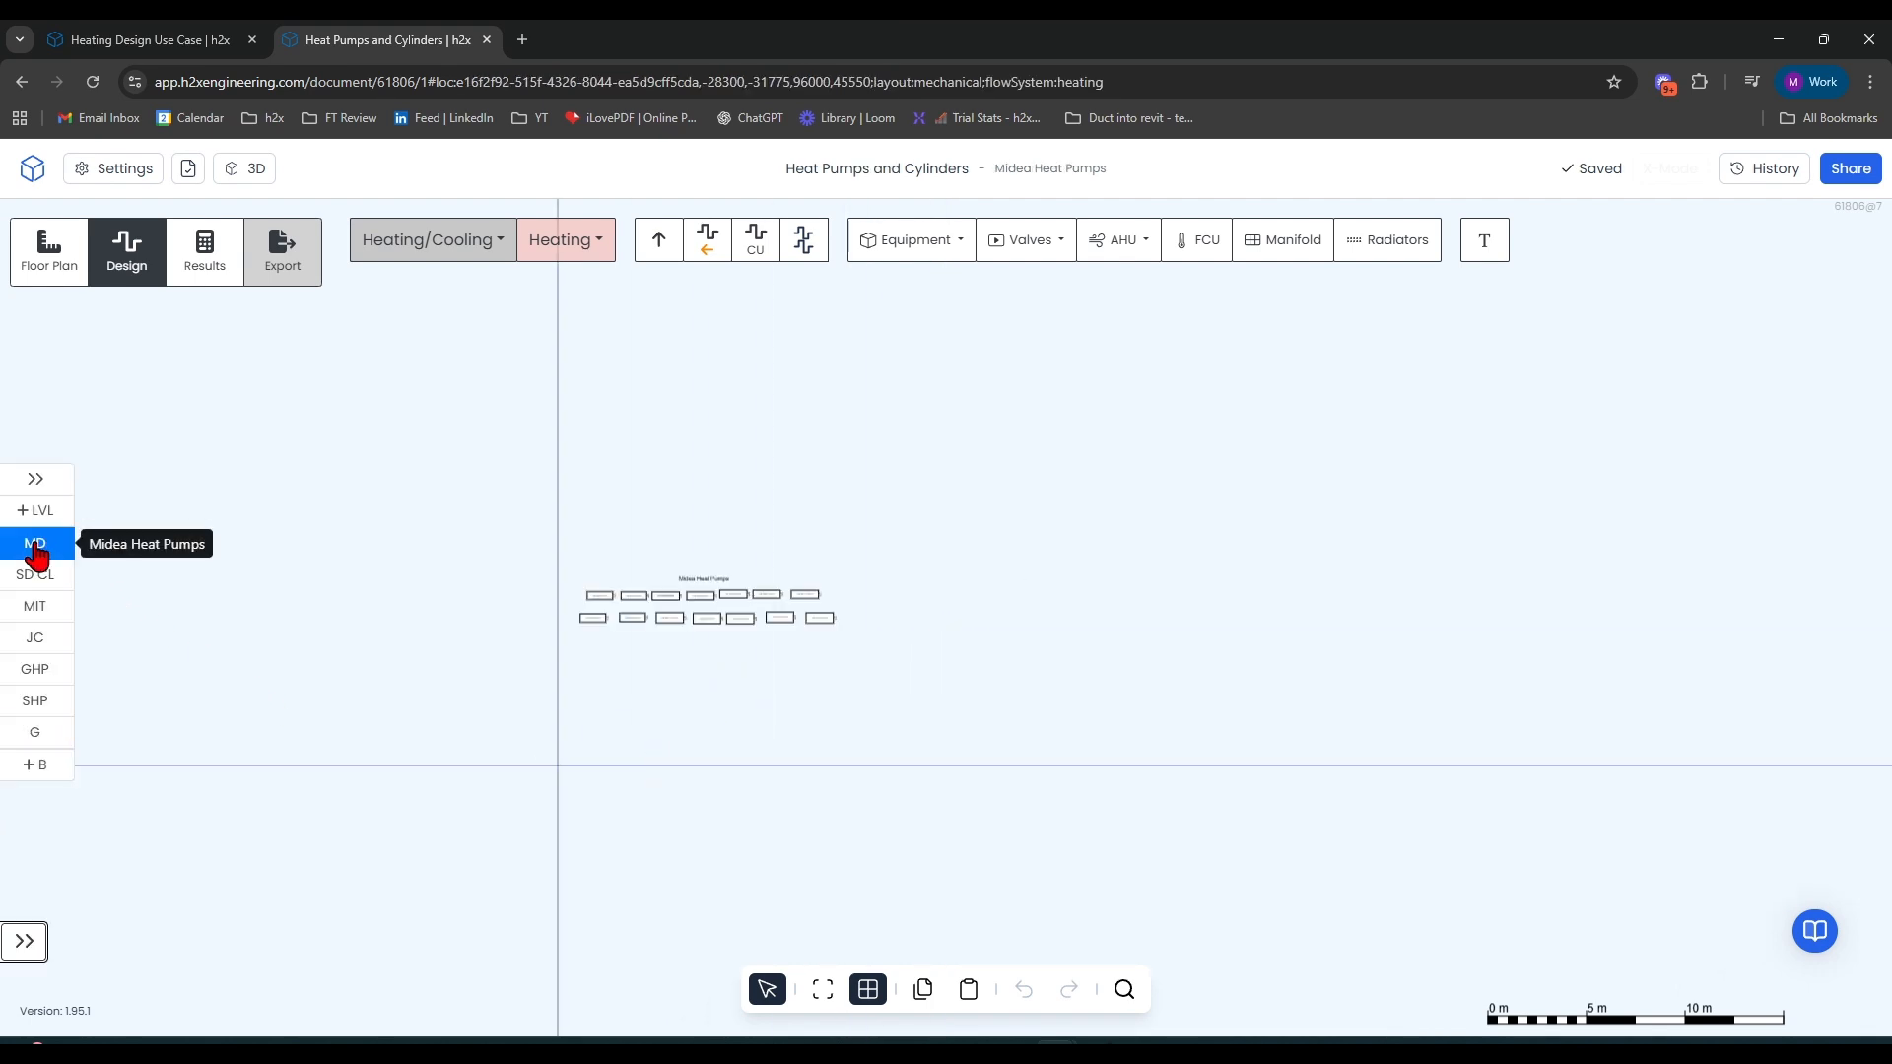
scroll(606, 477, up, 6)
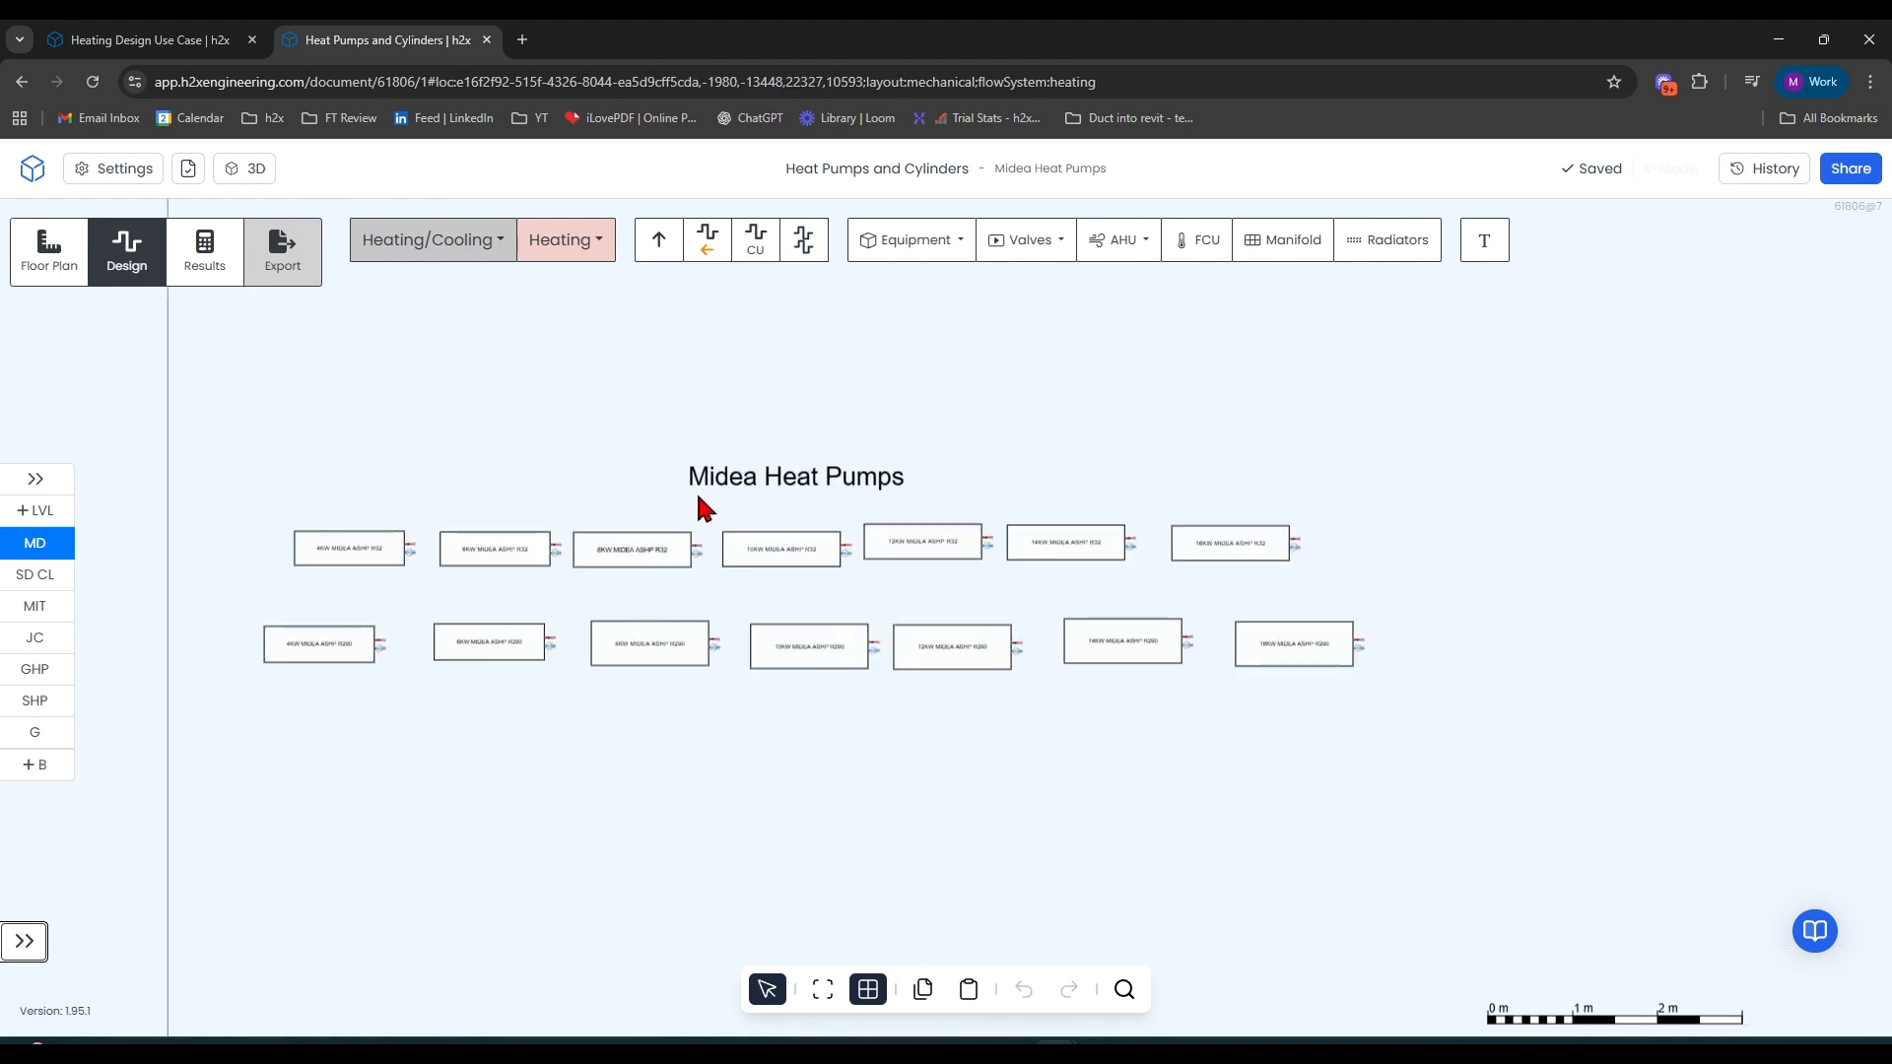
scroll(473, 506, up, 3)
scroll(483, 394, up, 2)
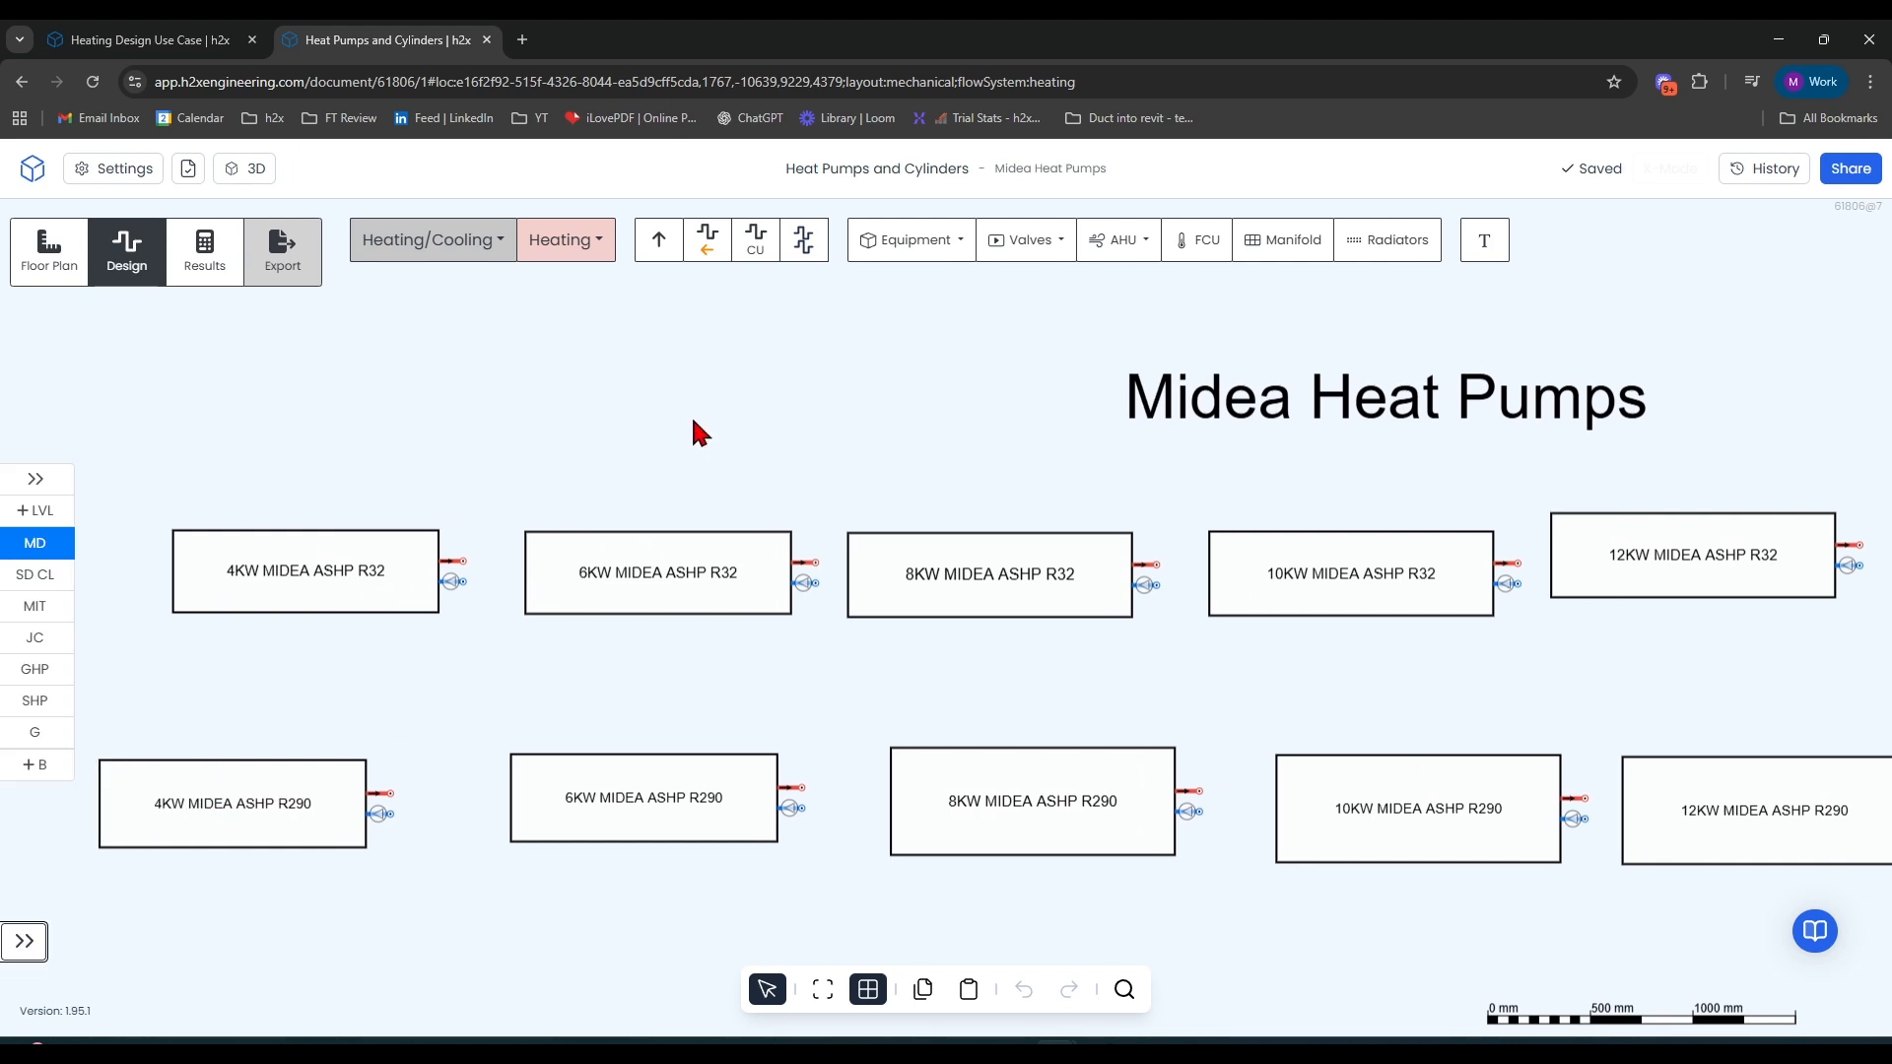
click(670, 601)
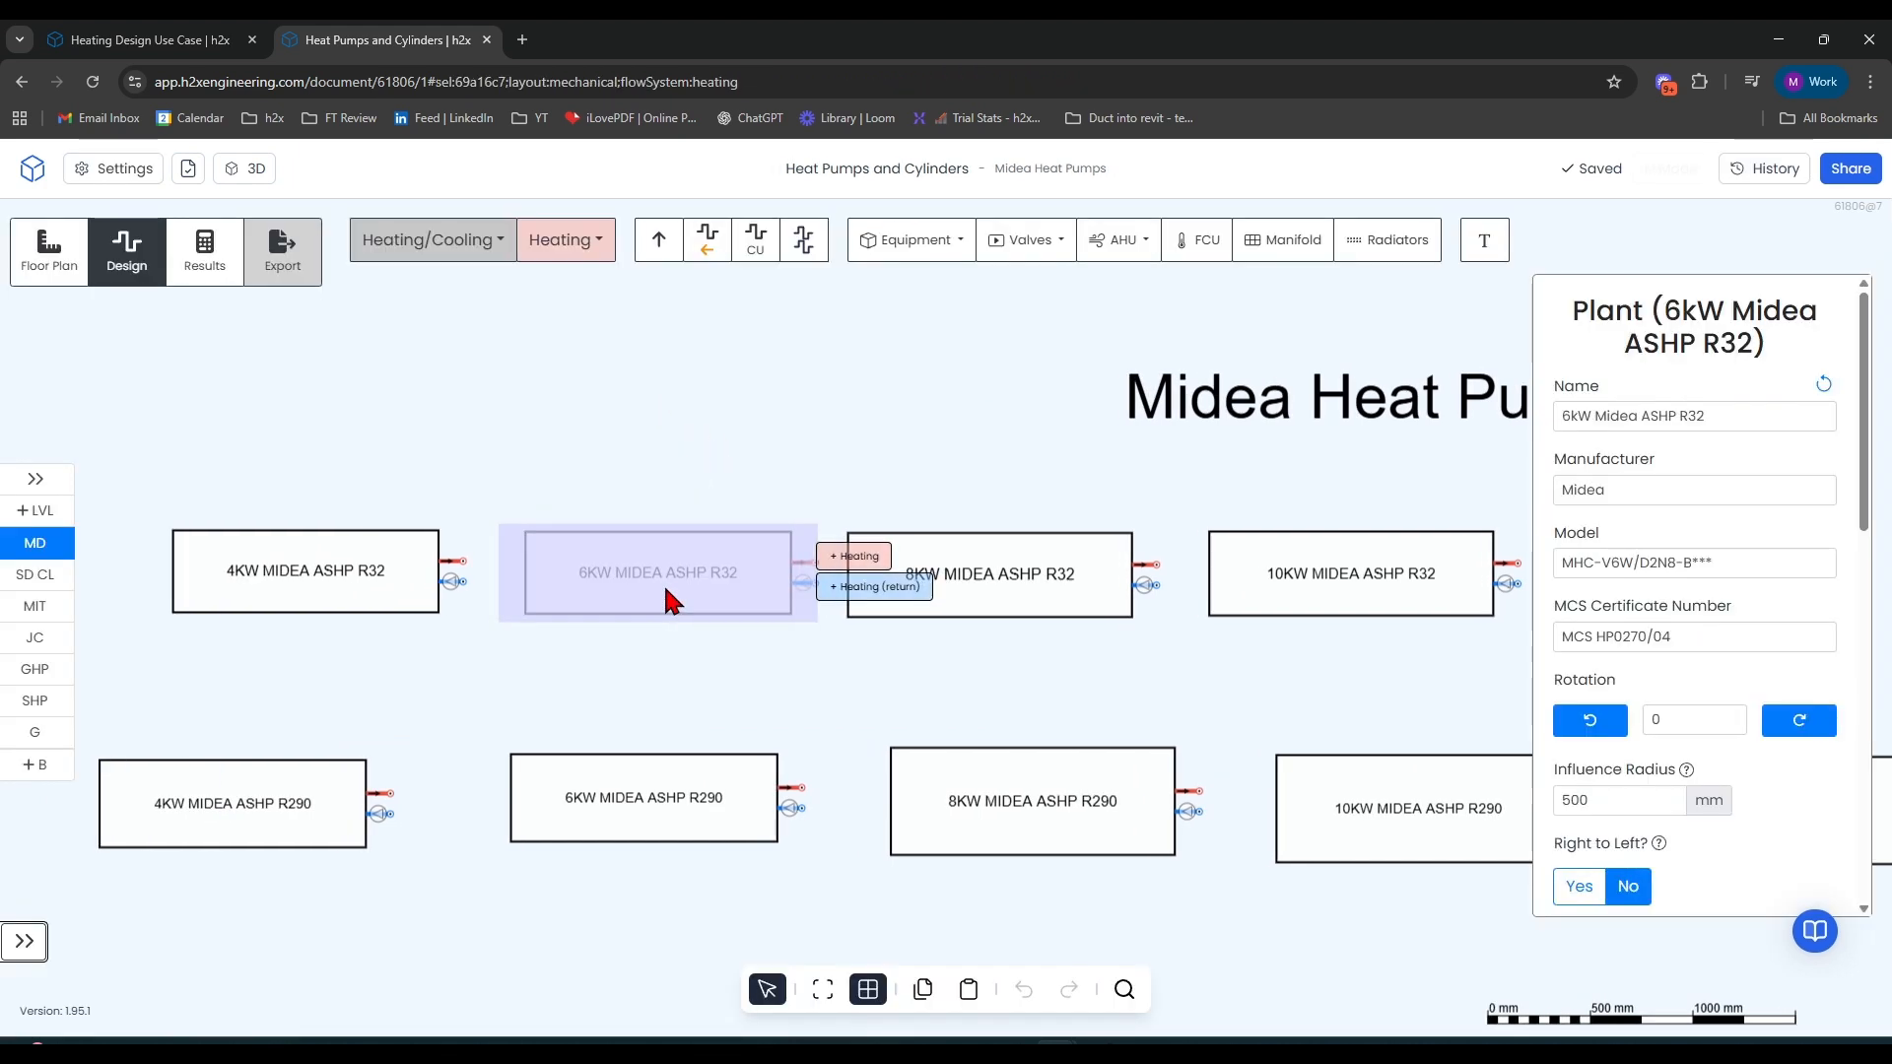
click(924, 991)
Paste the copied heat pump into the ground floor of the Heating Design Use Case project and locate it above the plan
click(178, 42)
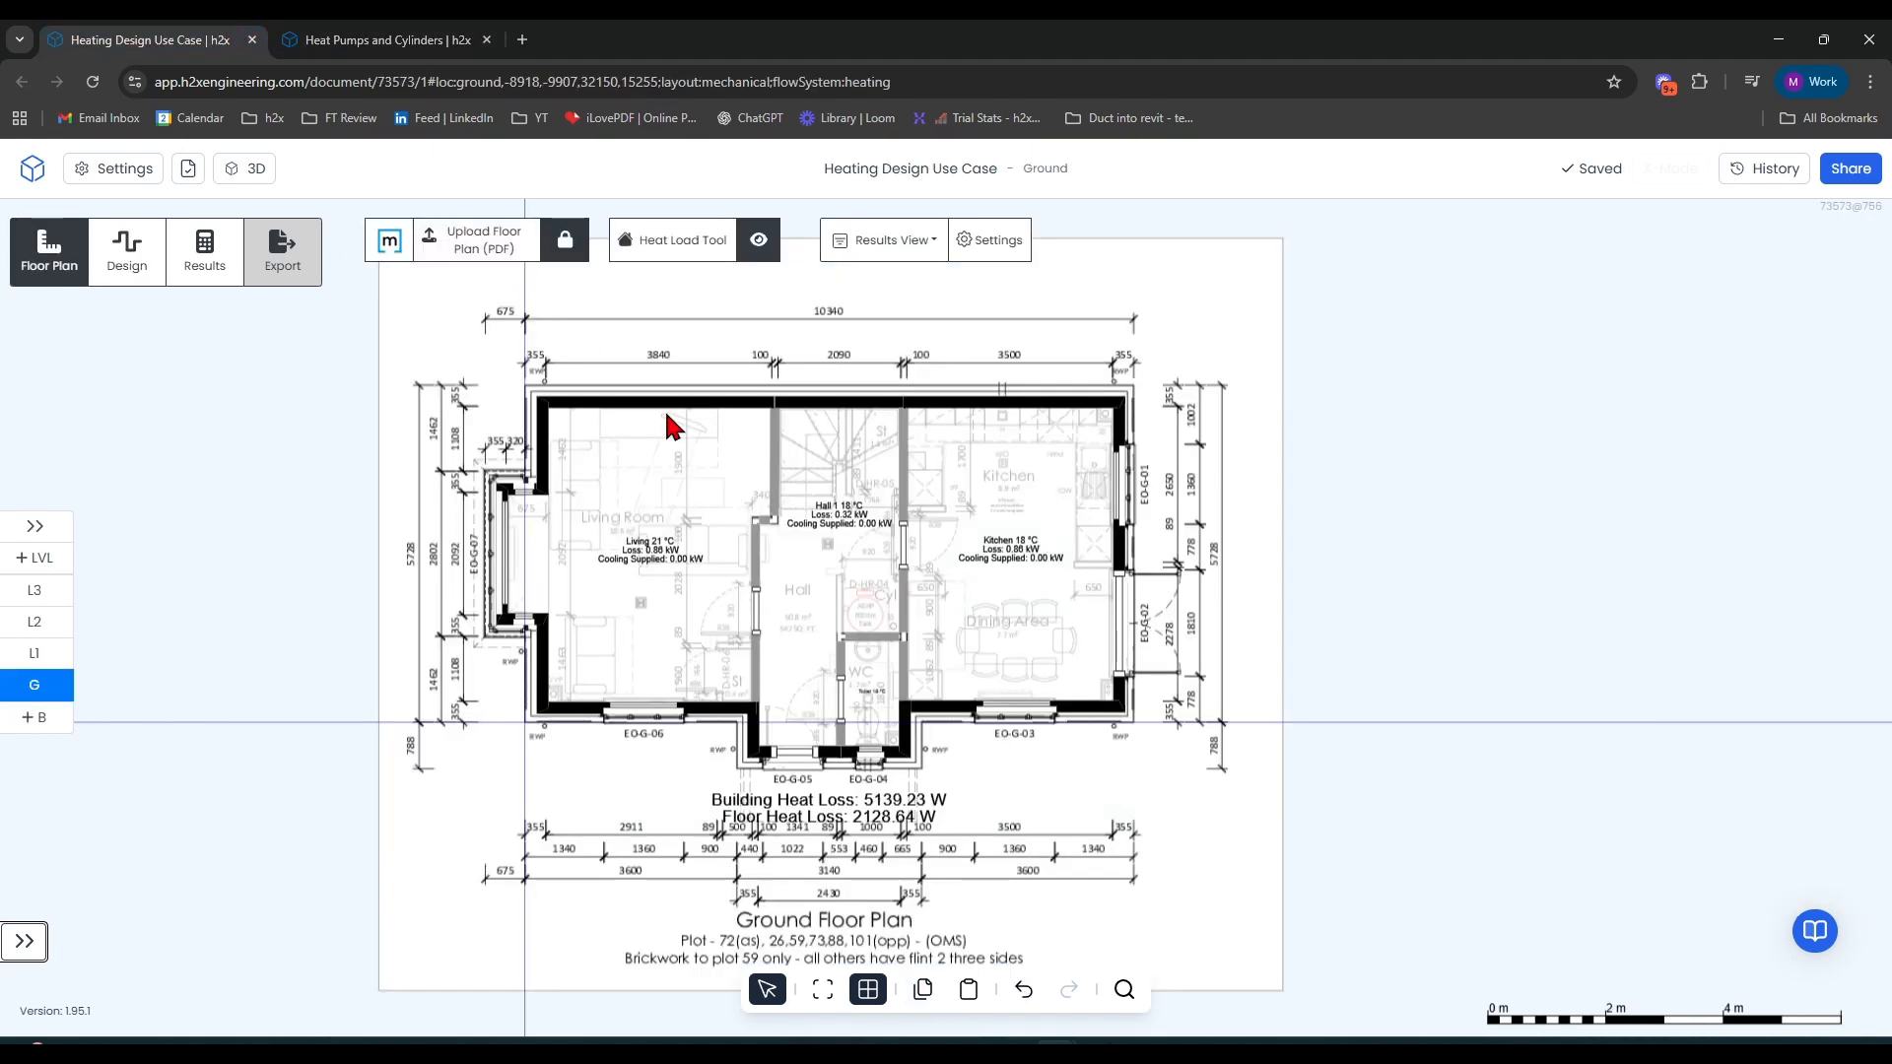
click(969, 992)
drag(1380, 705, 1258, 651)
scroll(1307, 643, down, 5)
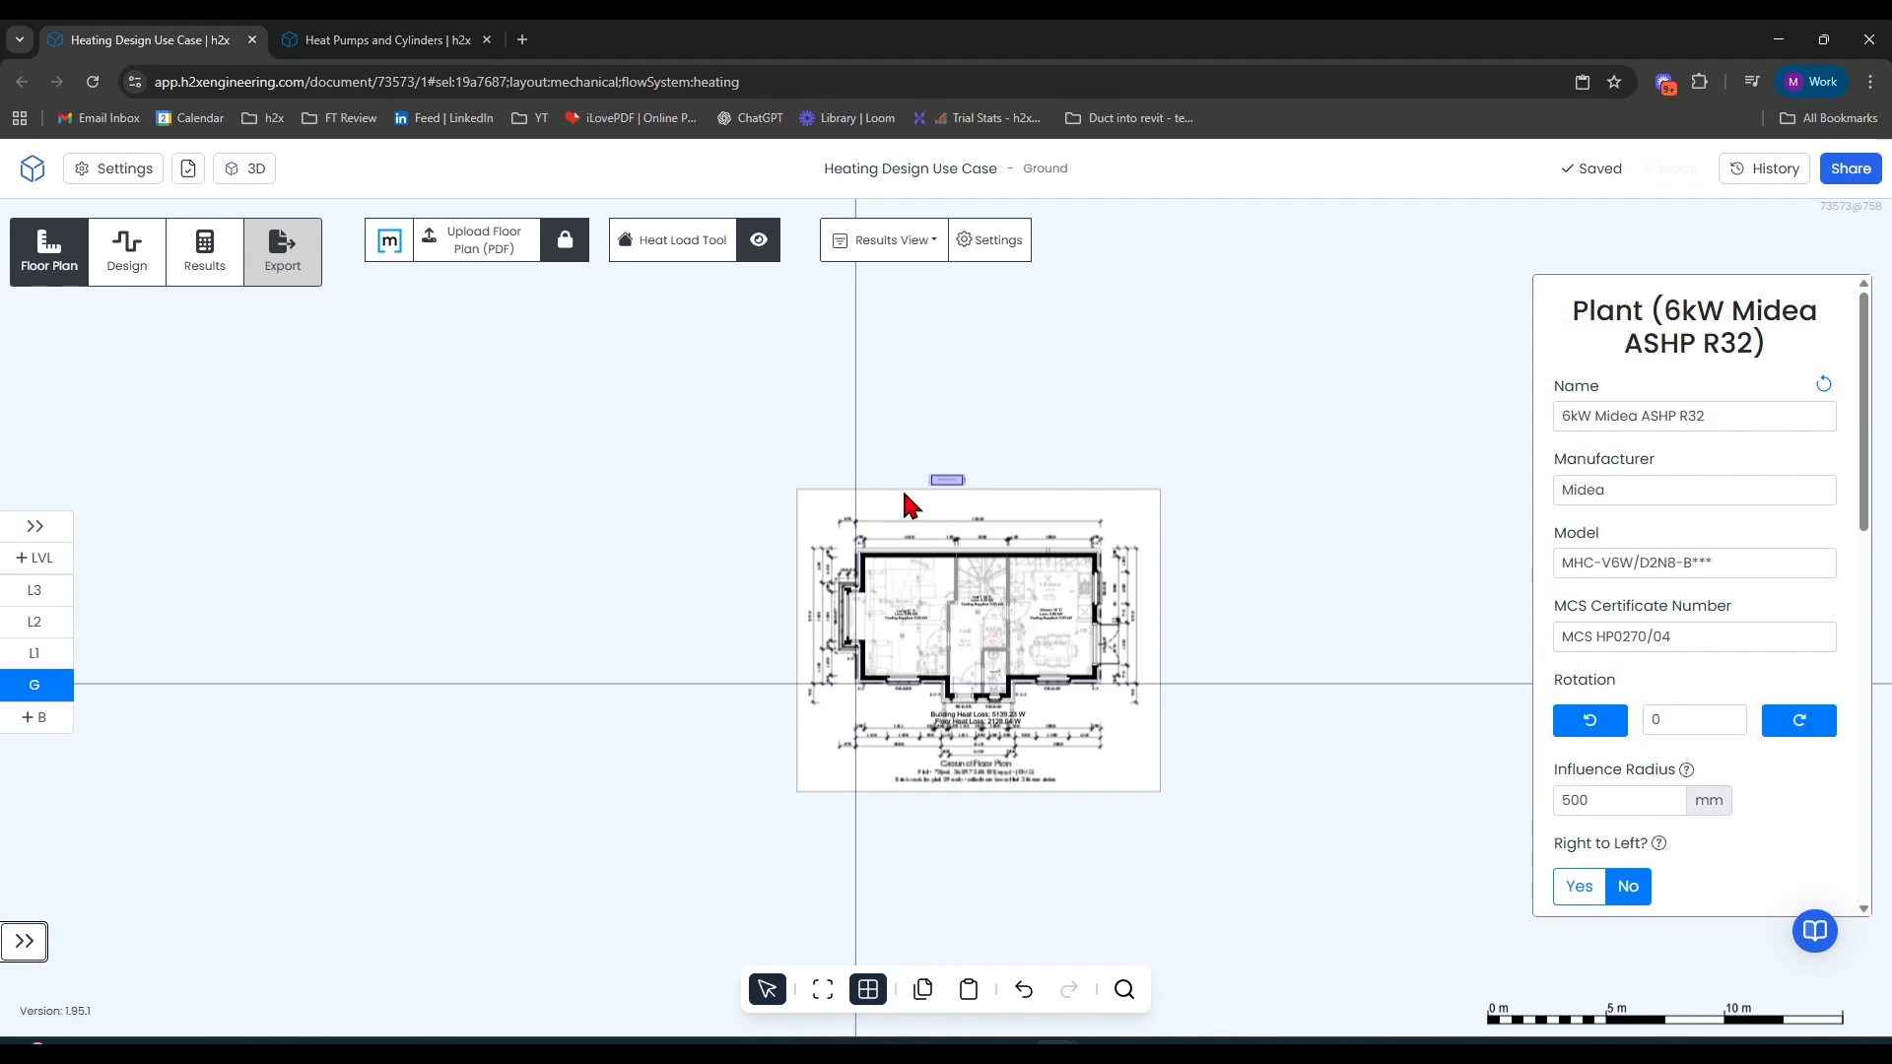
mouse_move(951, 488)
scroll(941, 481, up, 8)
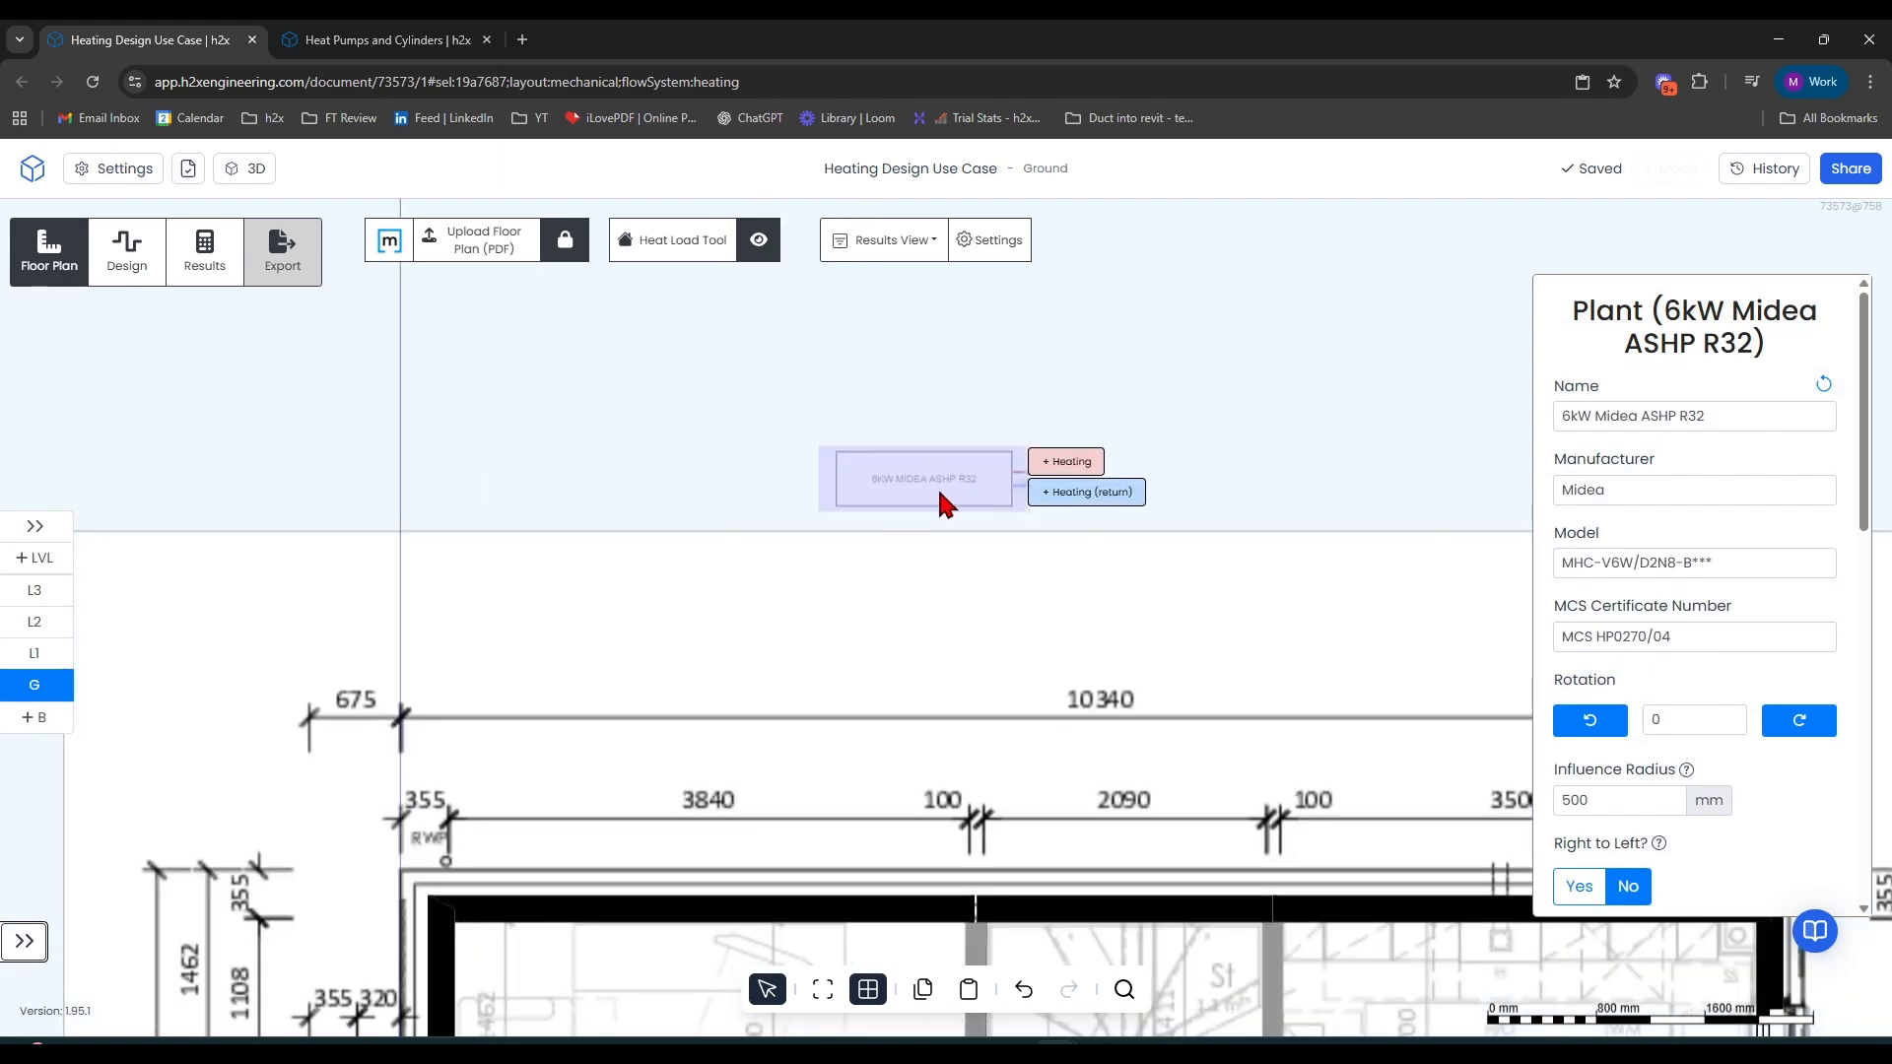
scroll(926, 493, down, 6)
drag(920, 490, 680, 388)
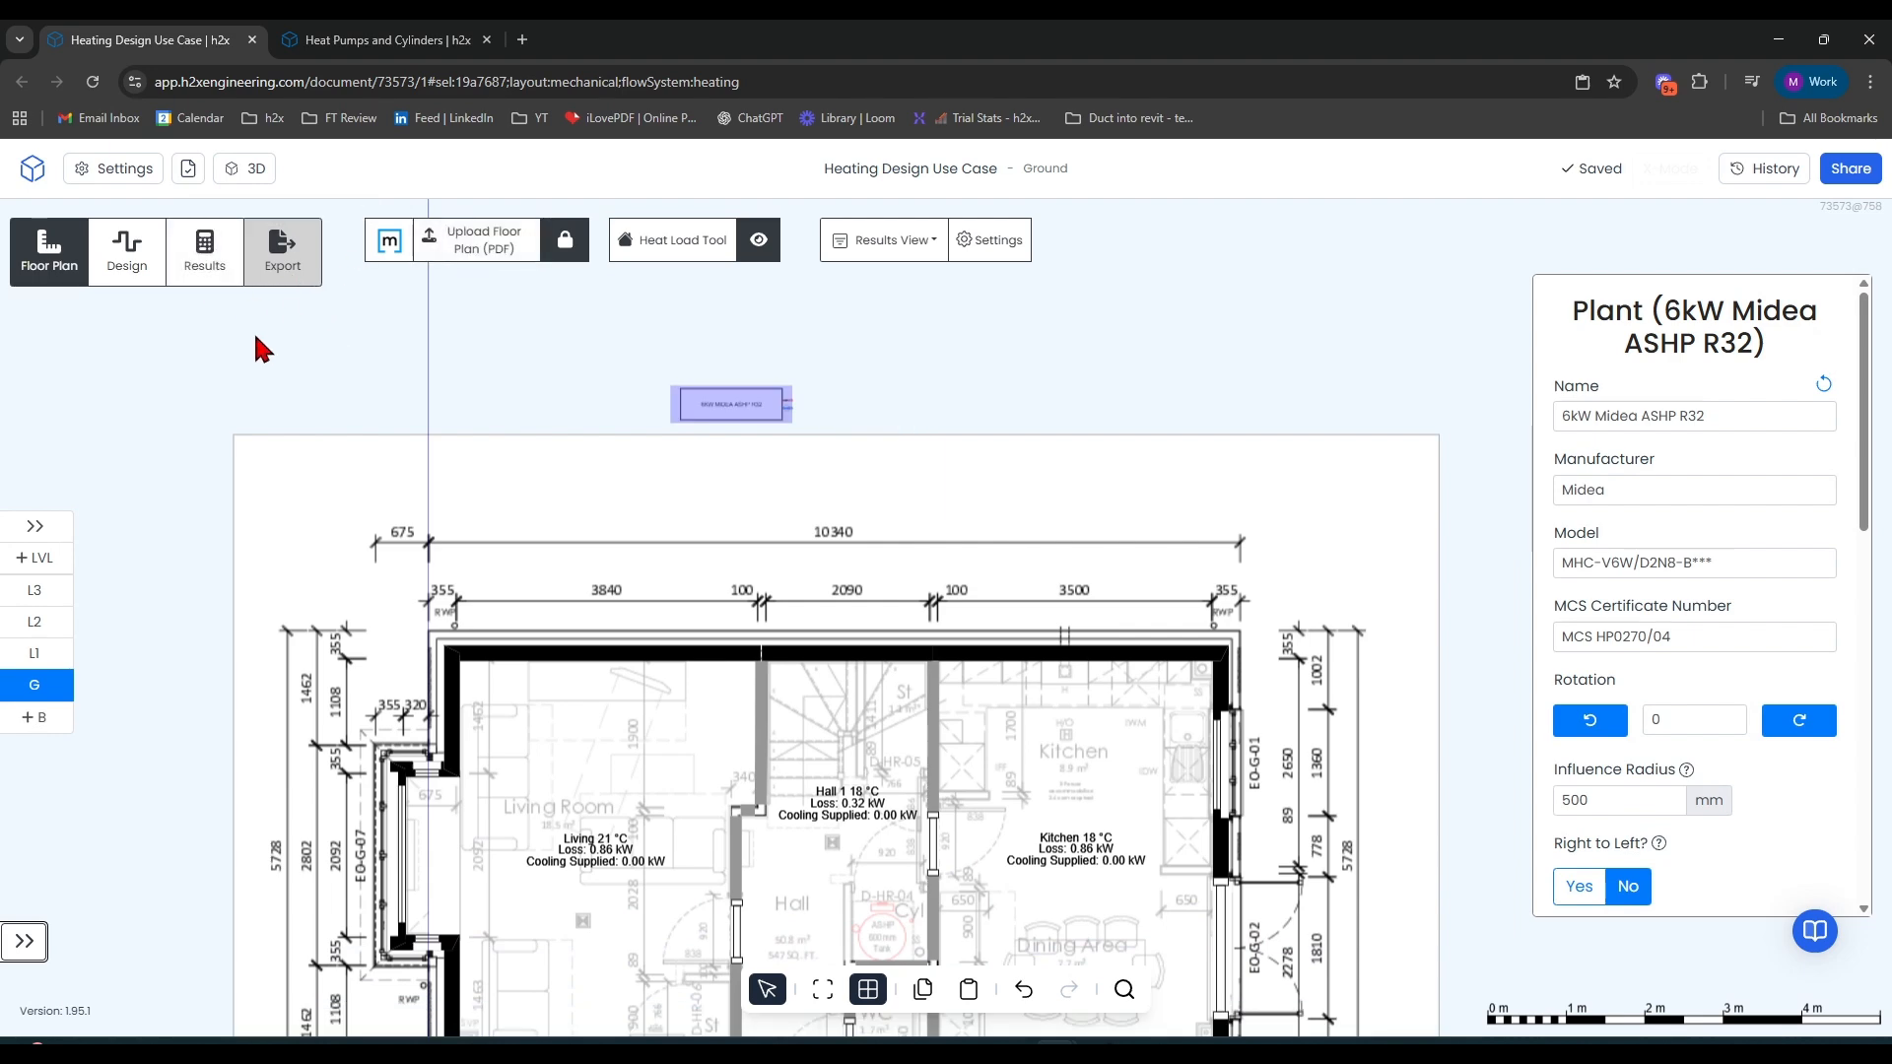
Switch to design mode and move the heat pump outside the kitchen's external wall beside window EO-G-01
click(119, 266)
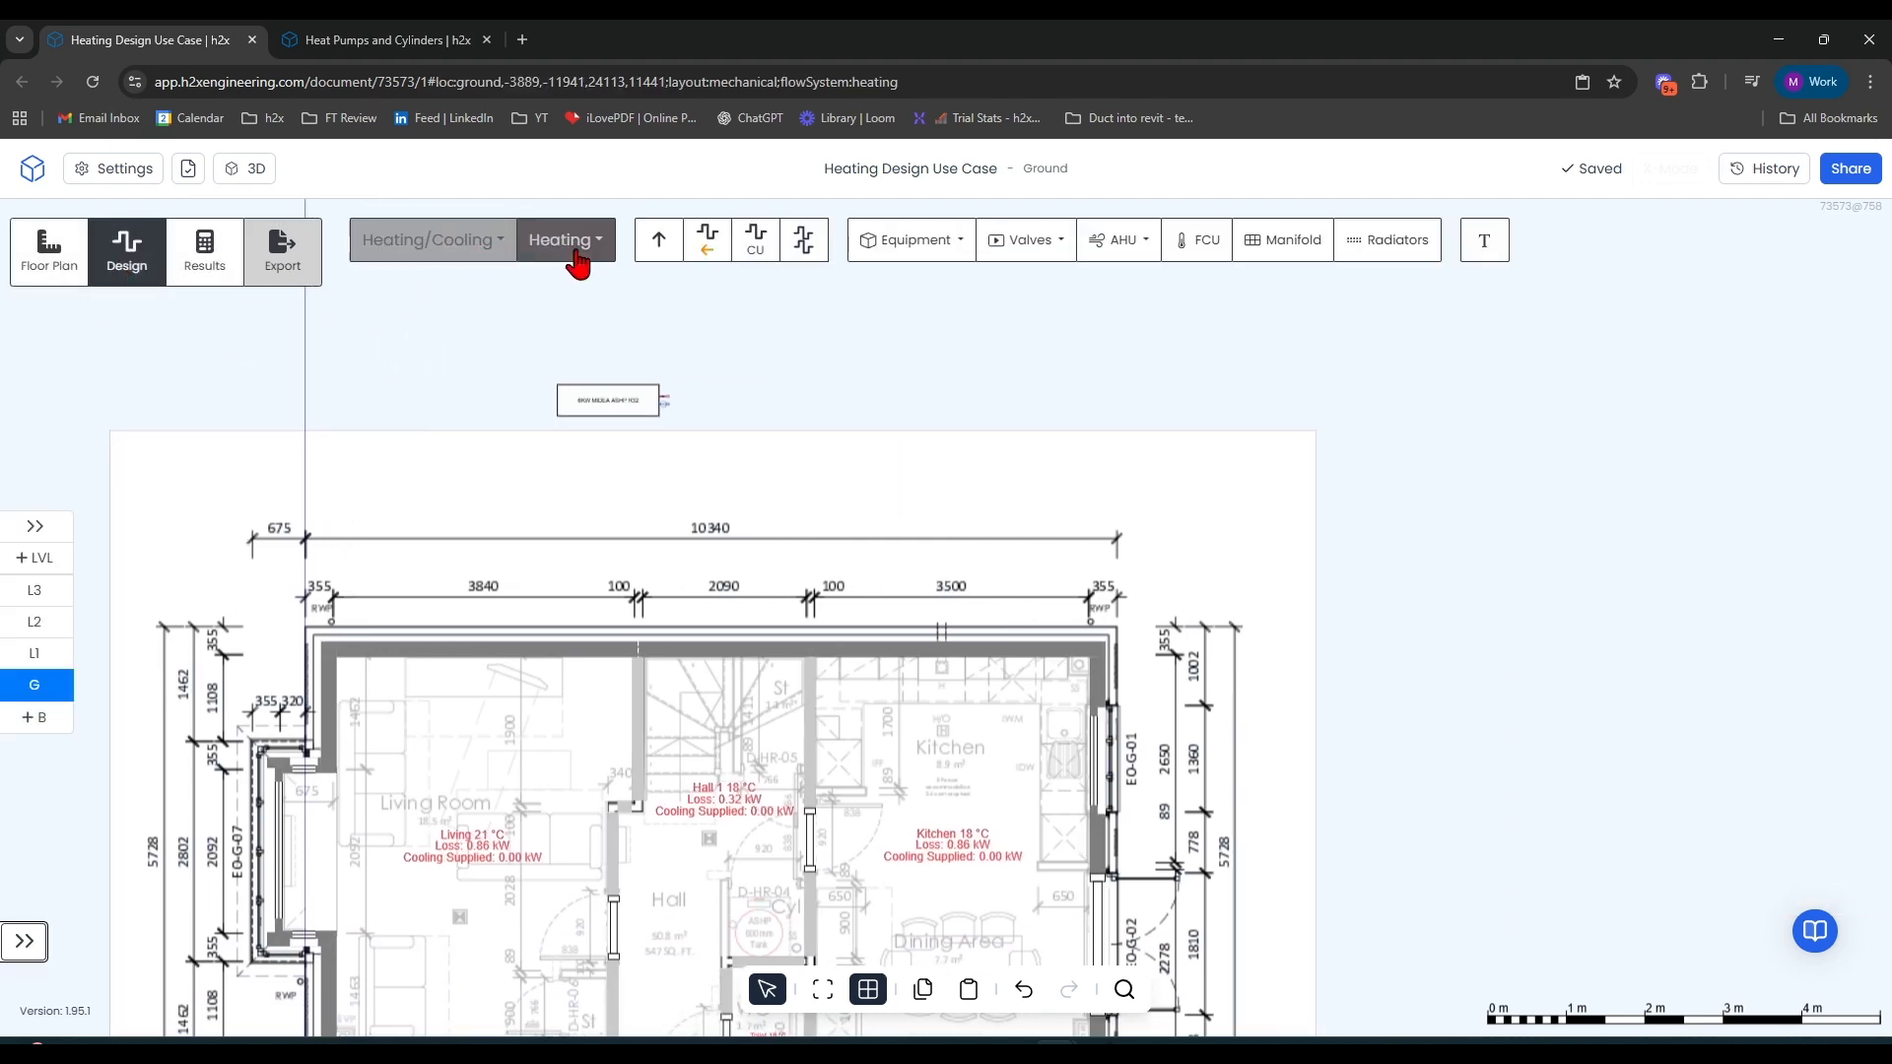
drag(594, 385, 904, 610)
scroll(606, 402, down, 3)
scroll(907, 613, up, 4)
drag(1065, 702, 1058, 680)
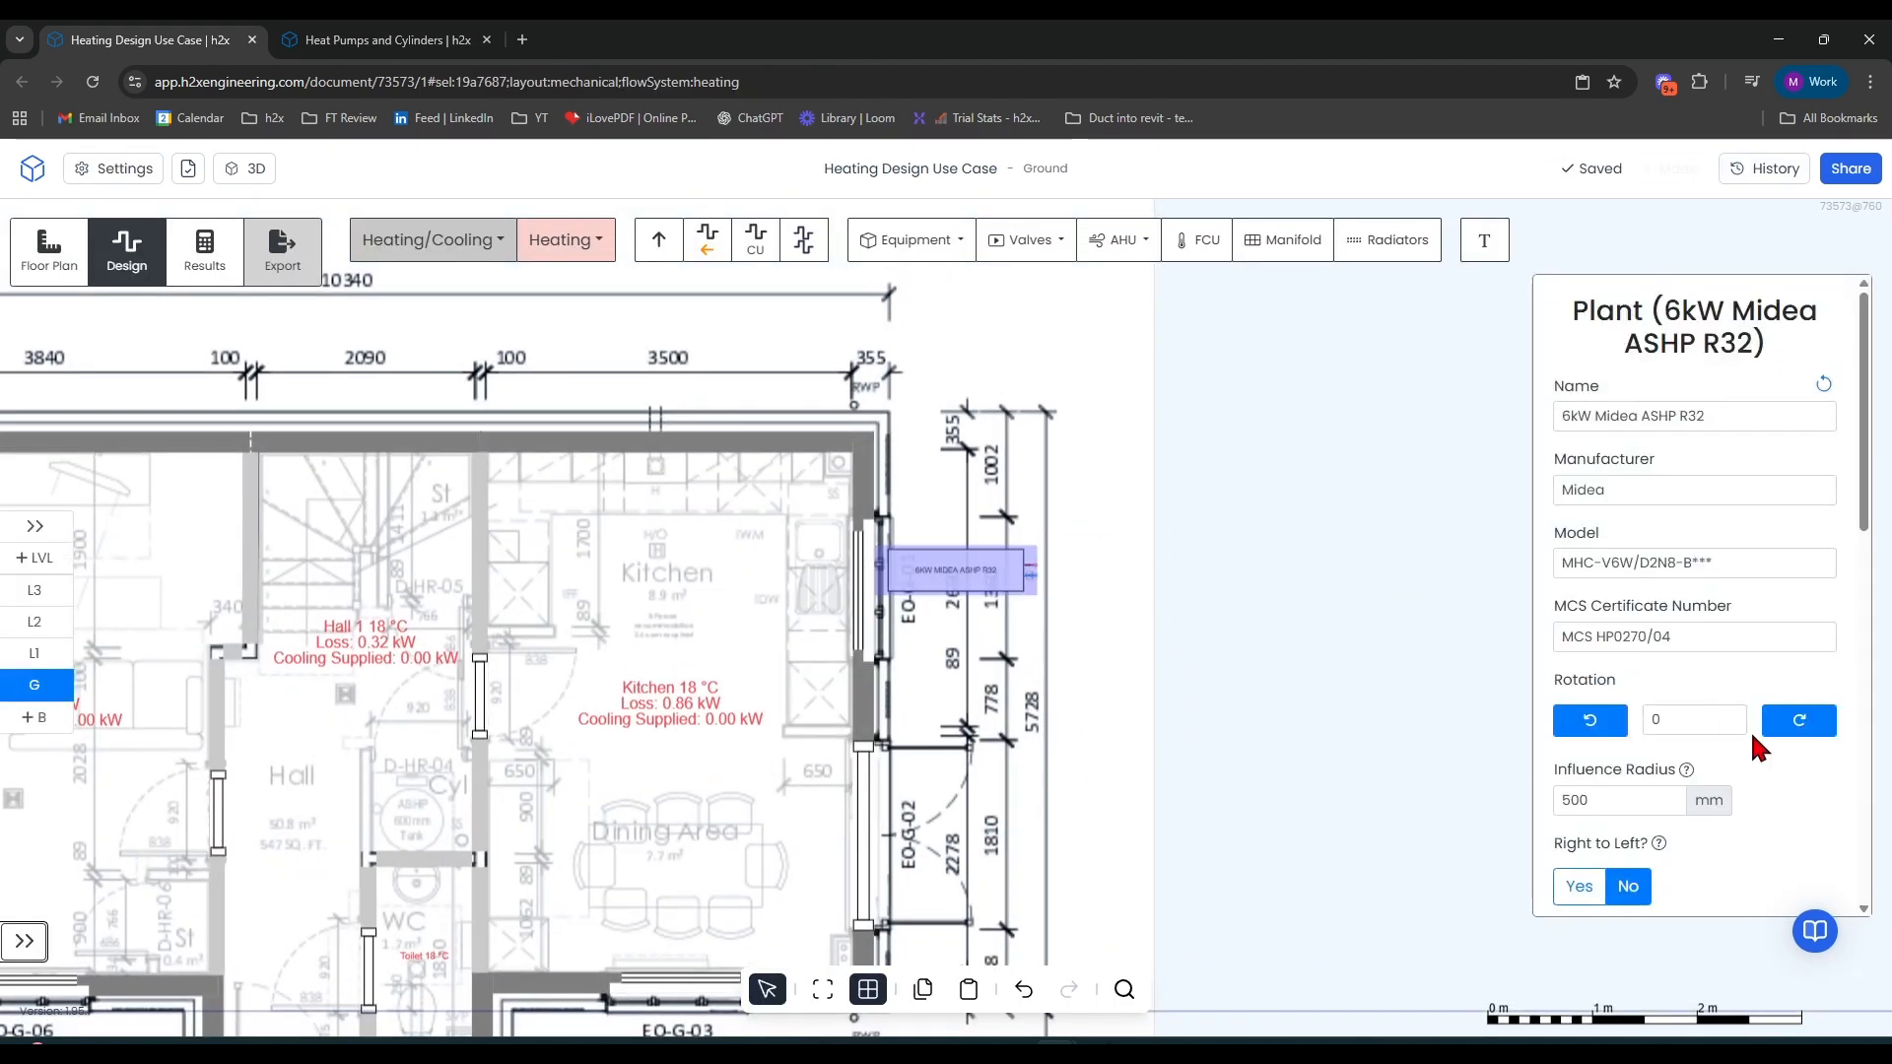
Rotate the heat pump a quarter turn clockwise and place it alongside the outer wall at the kitchen window
click(1798, 729)
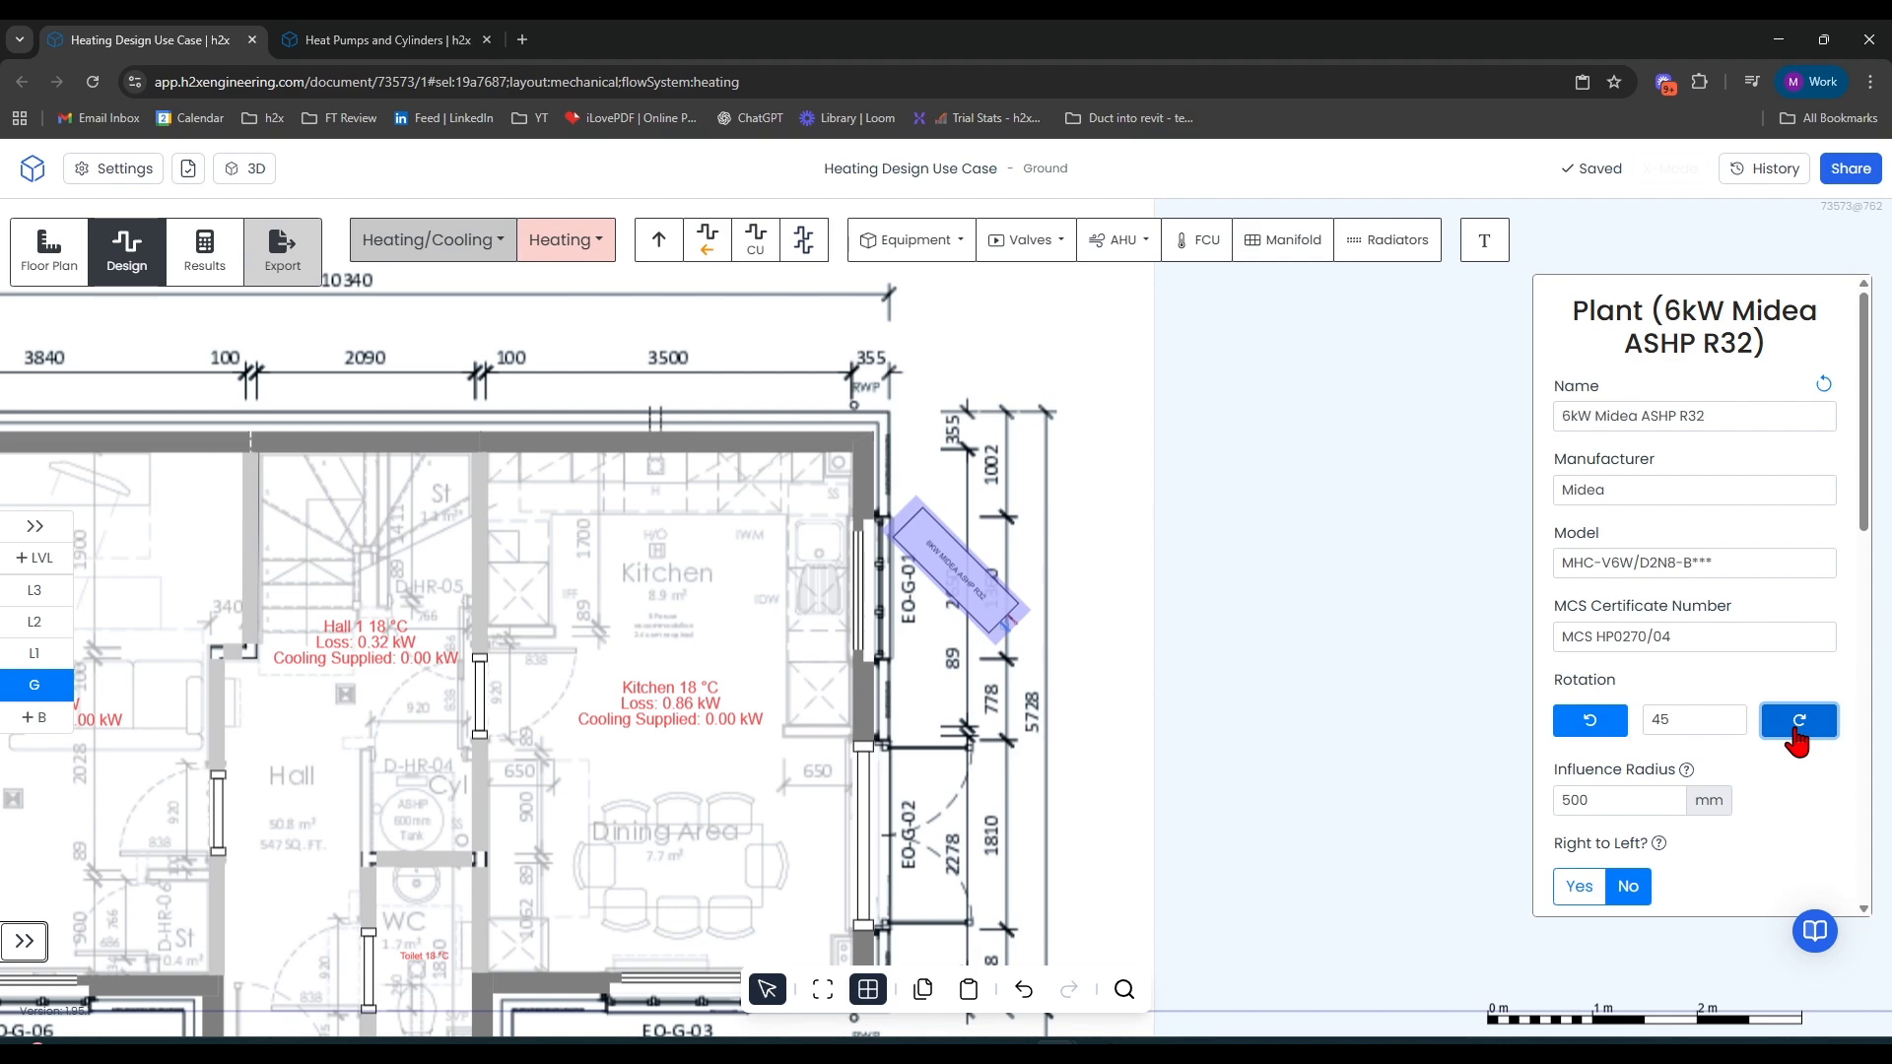
click(1800, 729)
drag(1333, 715, 1356, 659)
drag(971, 540, 934, 553)
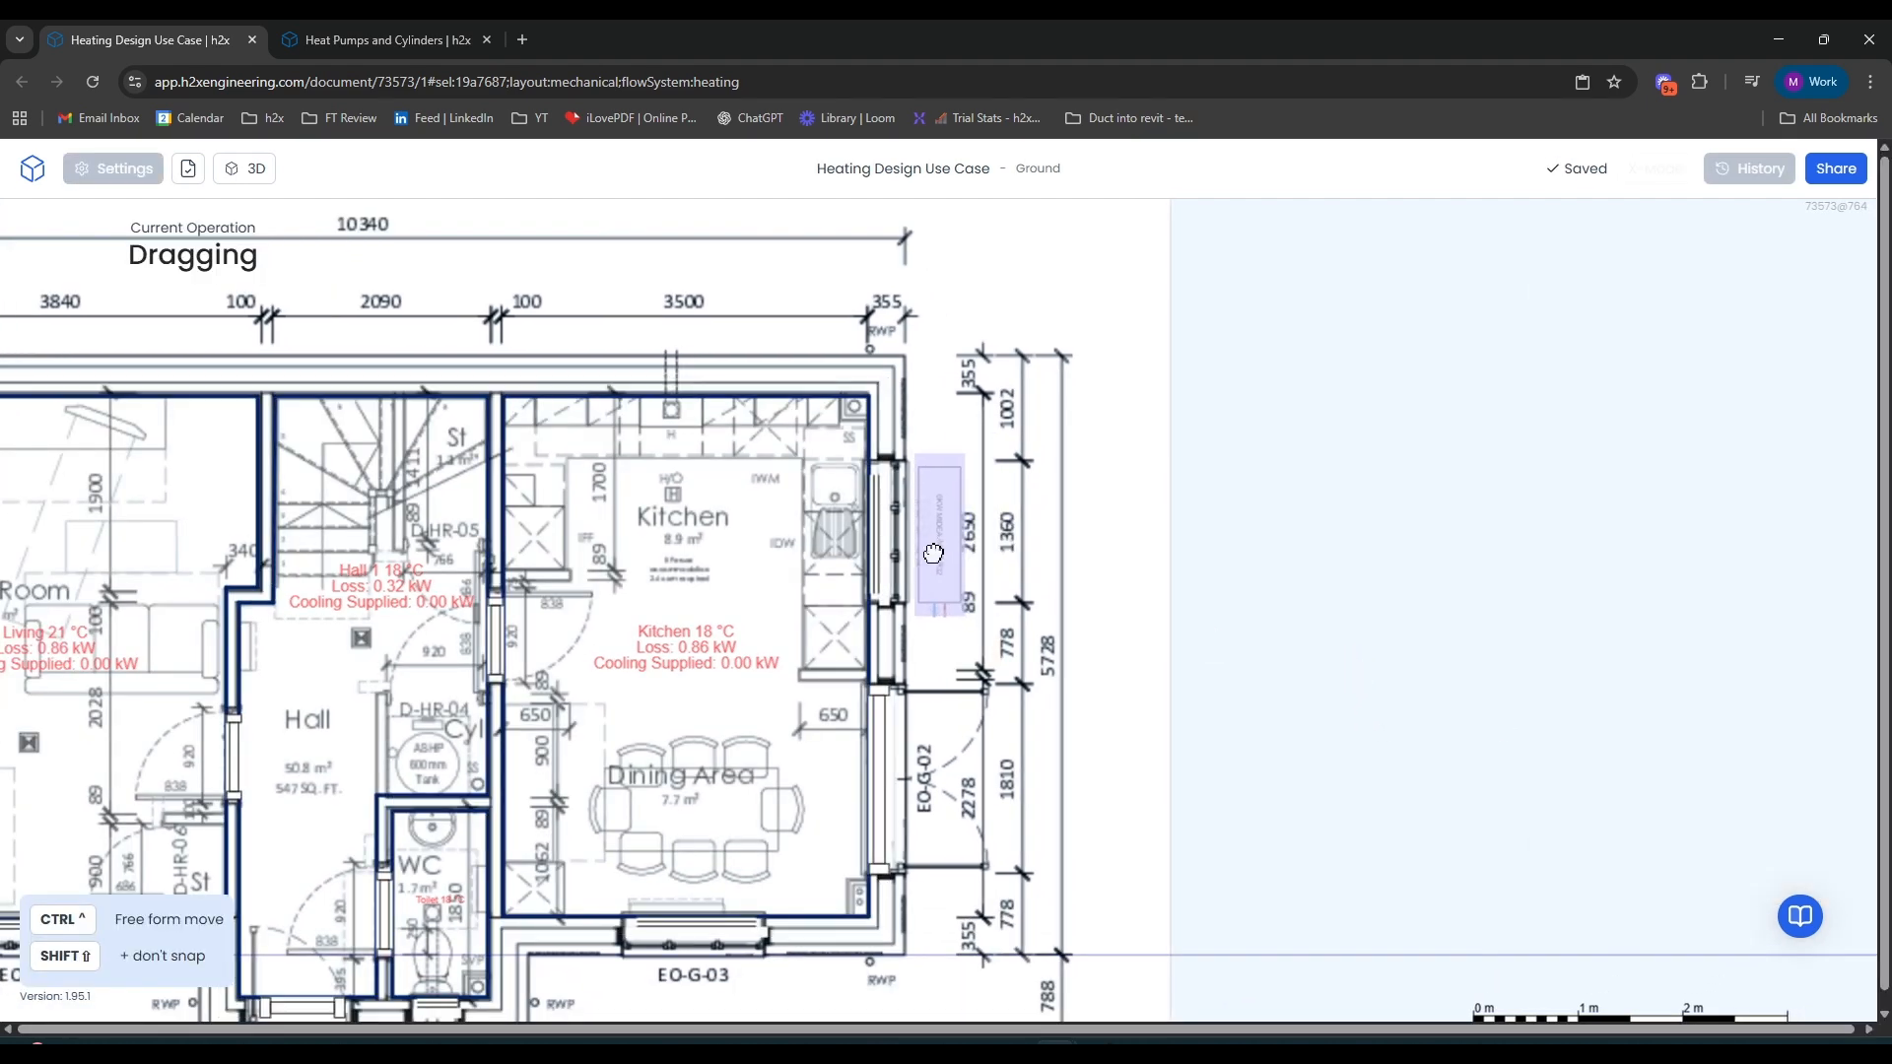
click(1047, 633)
drag(1125, 665, 1245, 624)
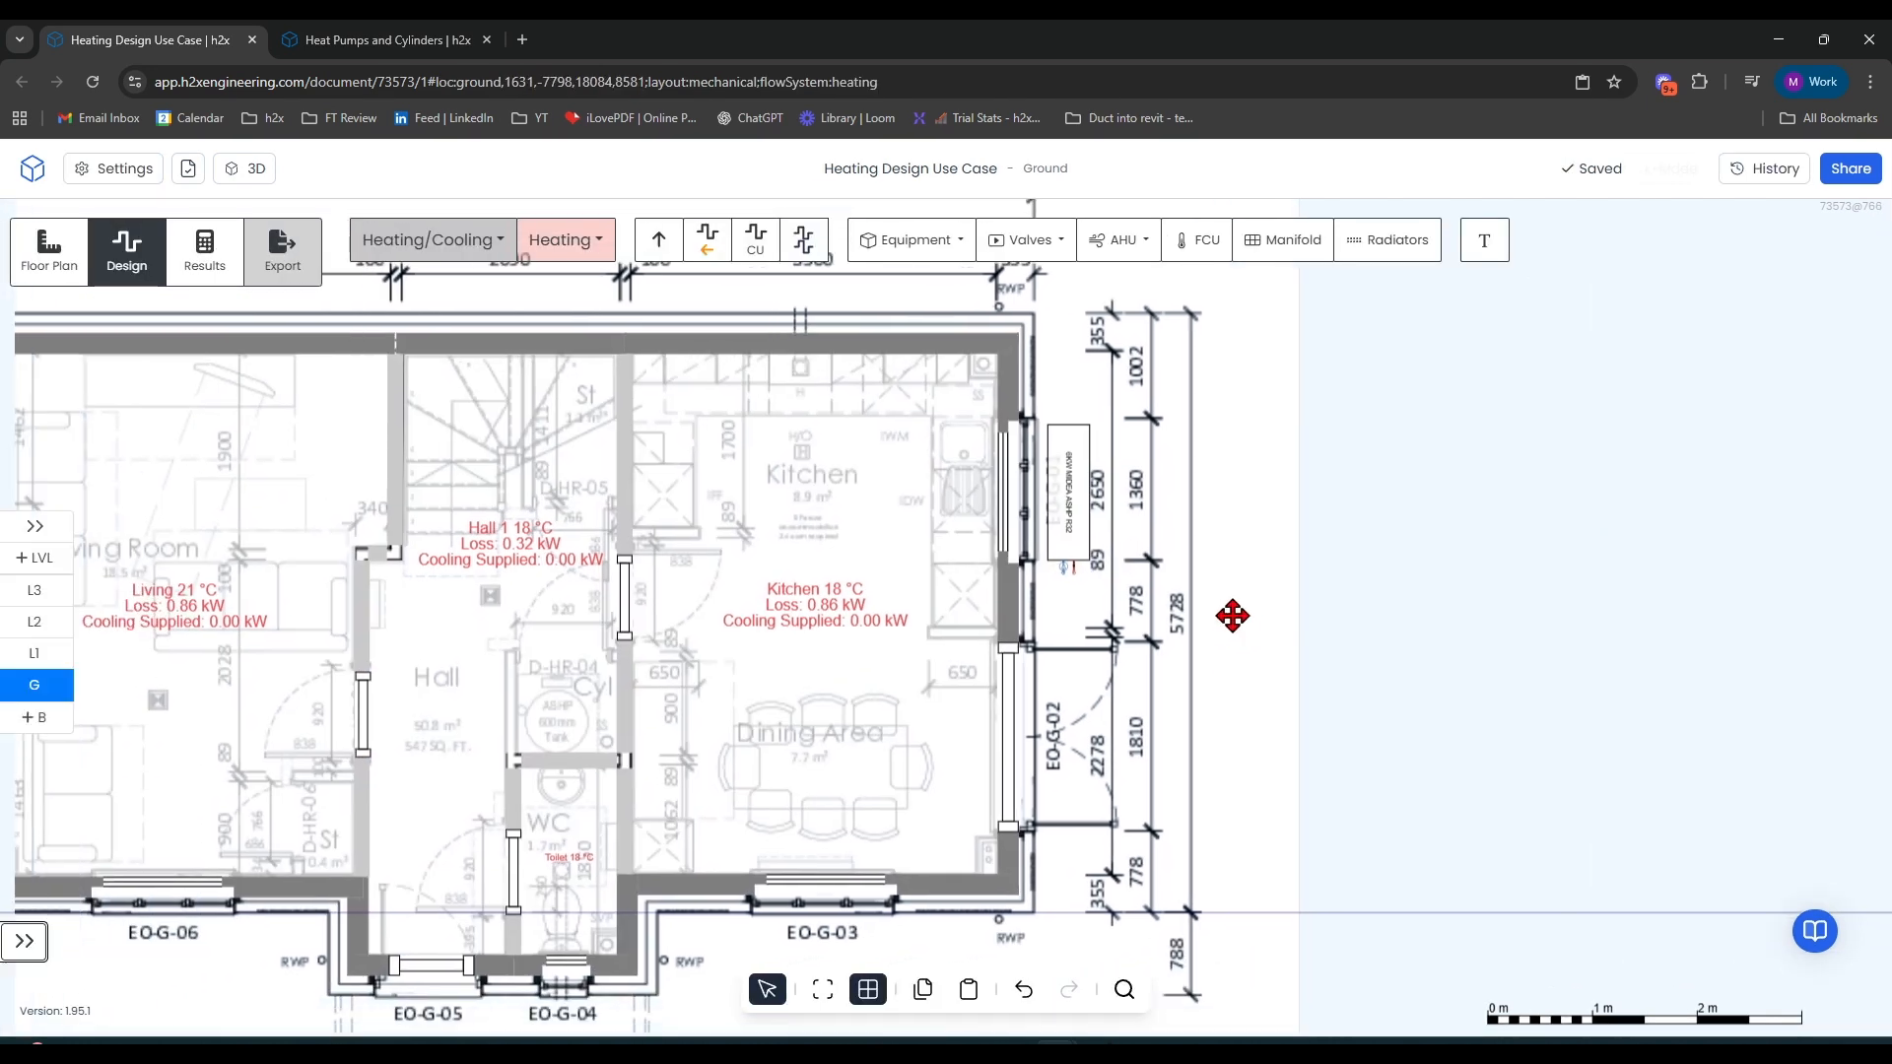
Copy the Joule 150L Unvented Standard Kodiak Pre Plumbed cylinder from the Joule Cylinders level of the Heat Pumps and Cylinders project
click(313, 39)
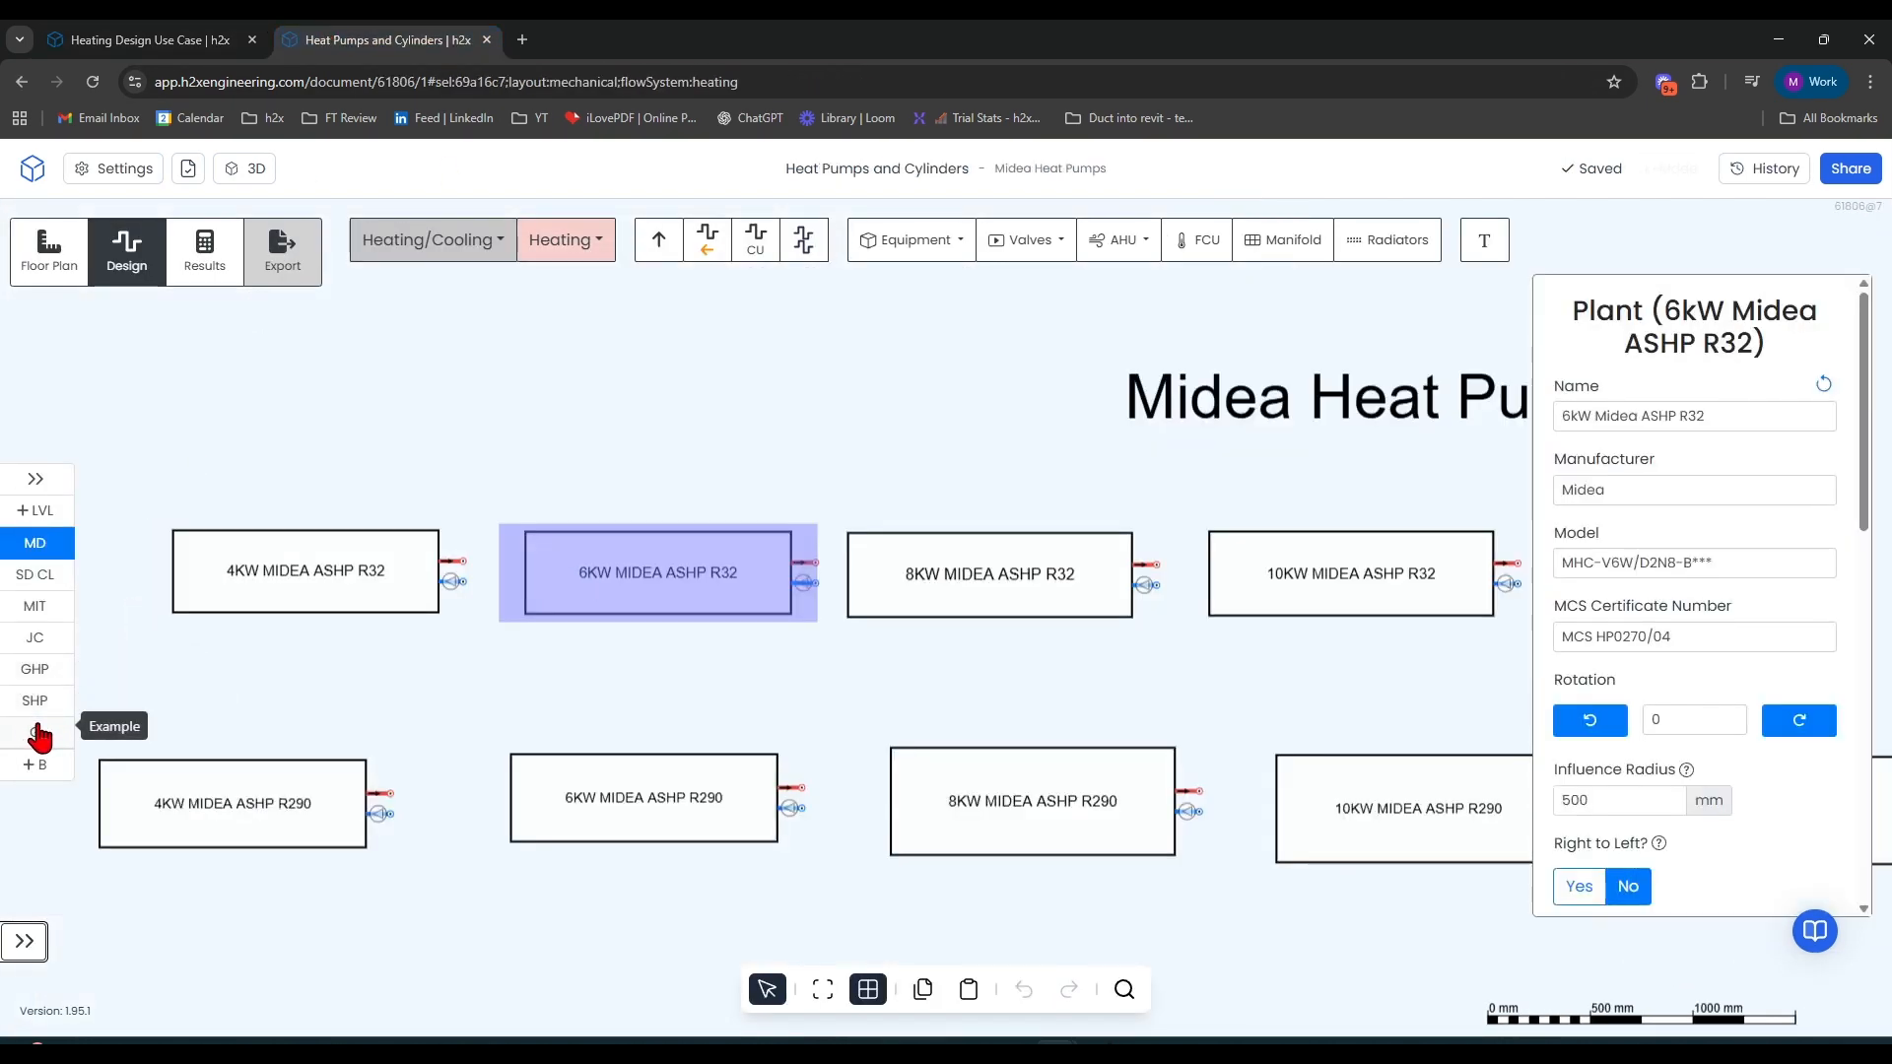
click(35, 638)
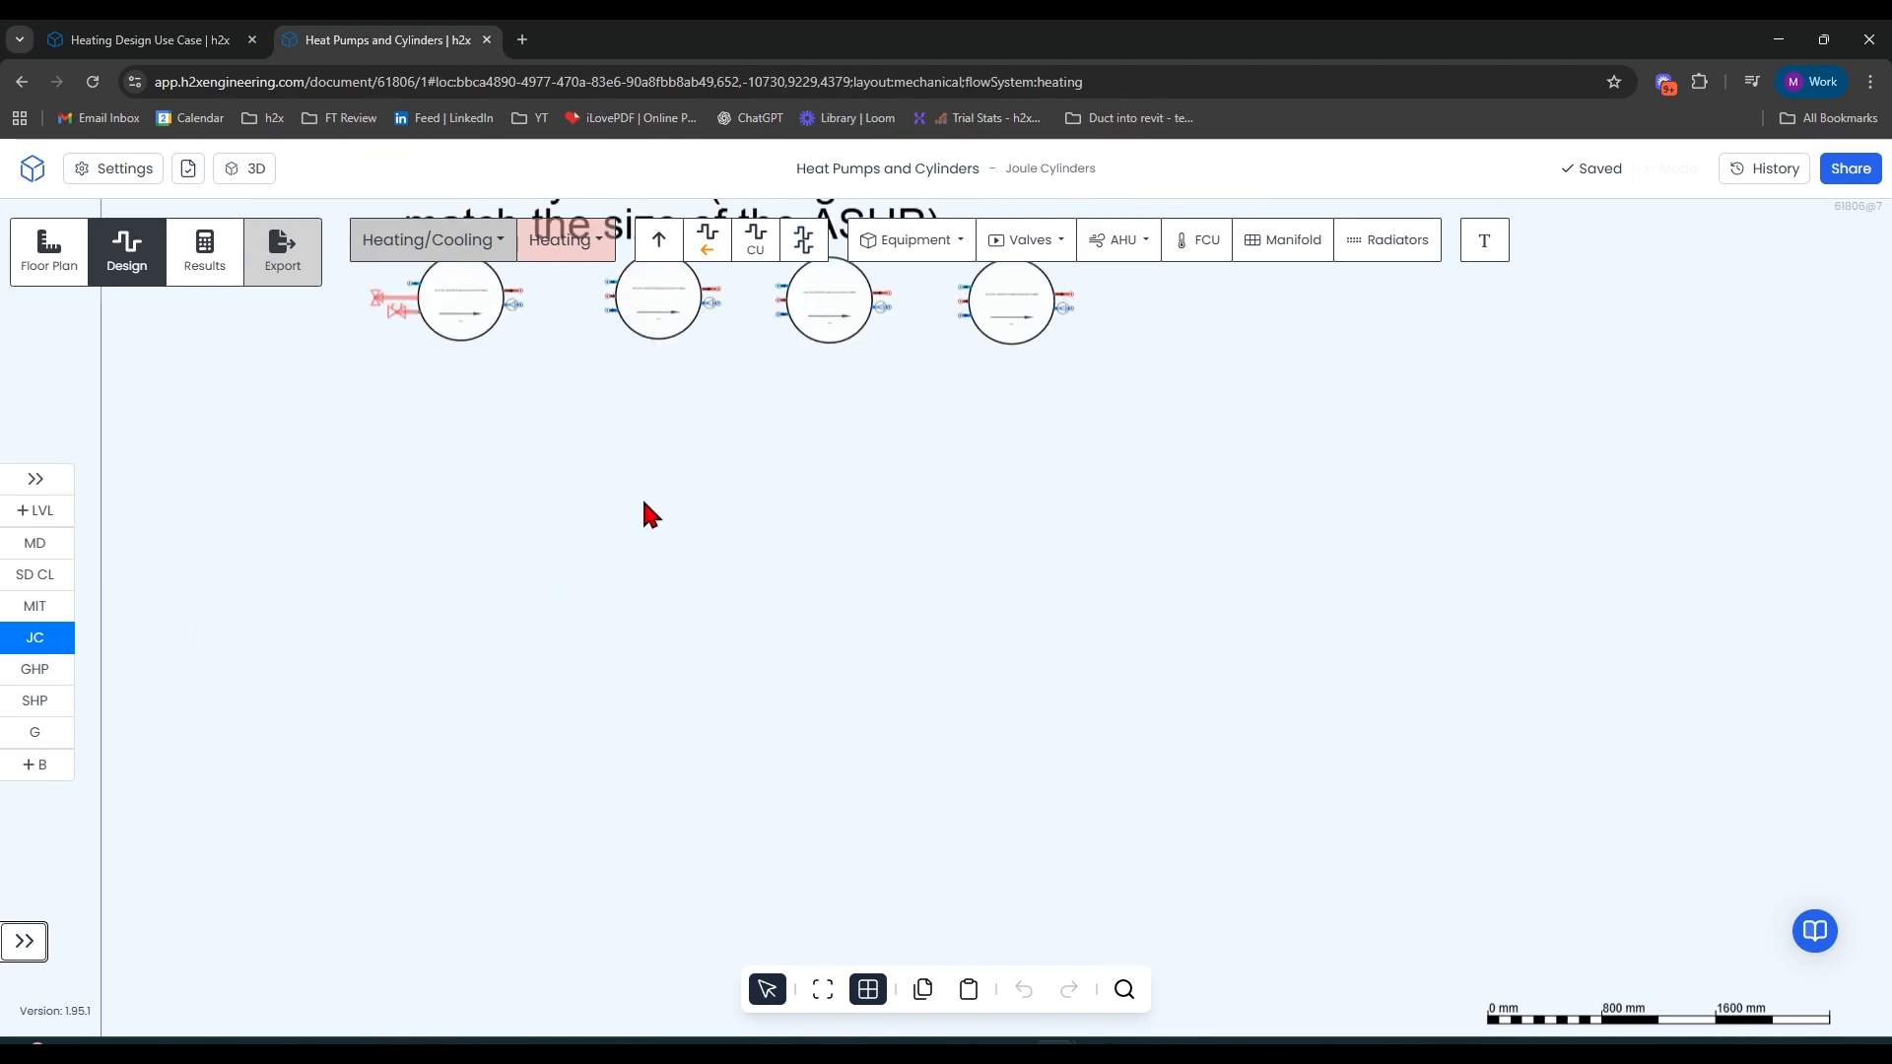
scroll(553, 418, up, 8)
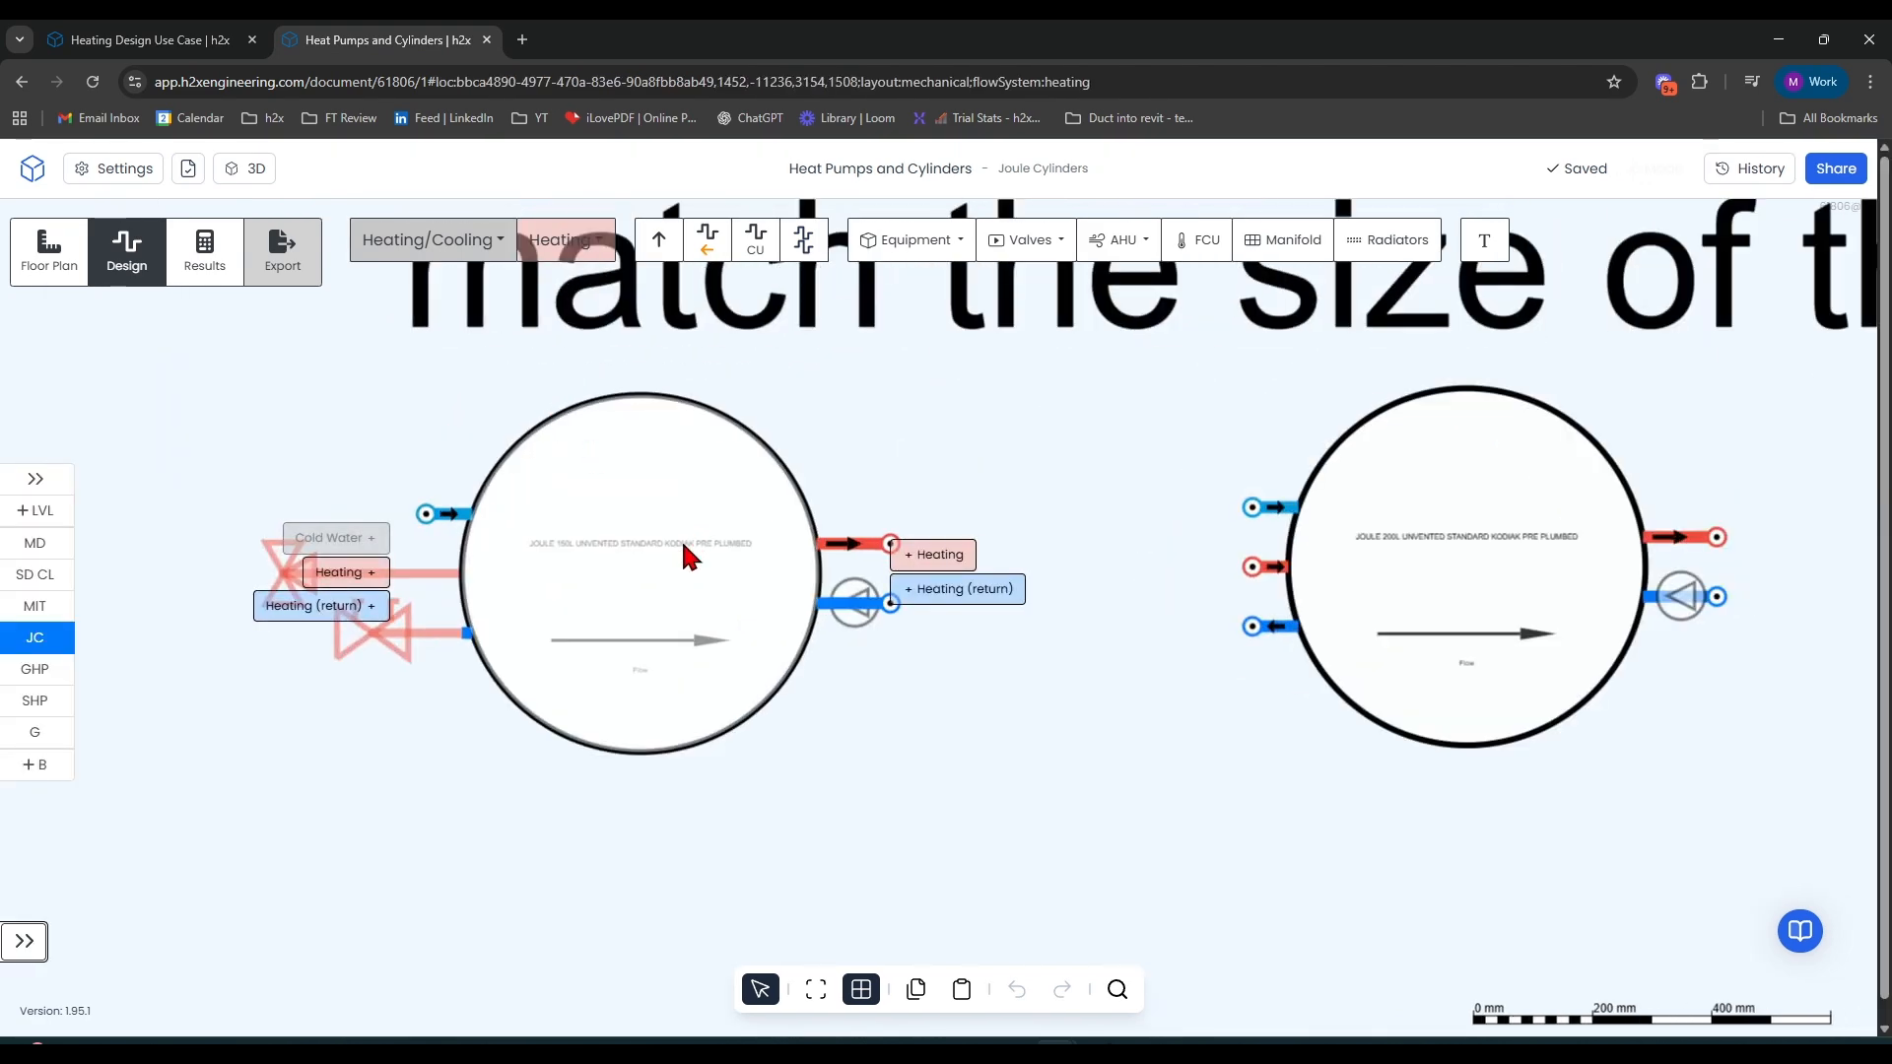
click(685, 543)
click(916, 990)
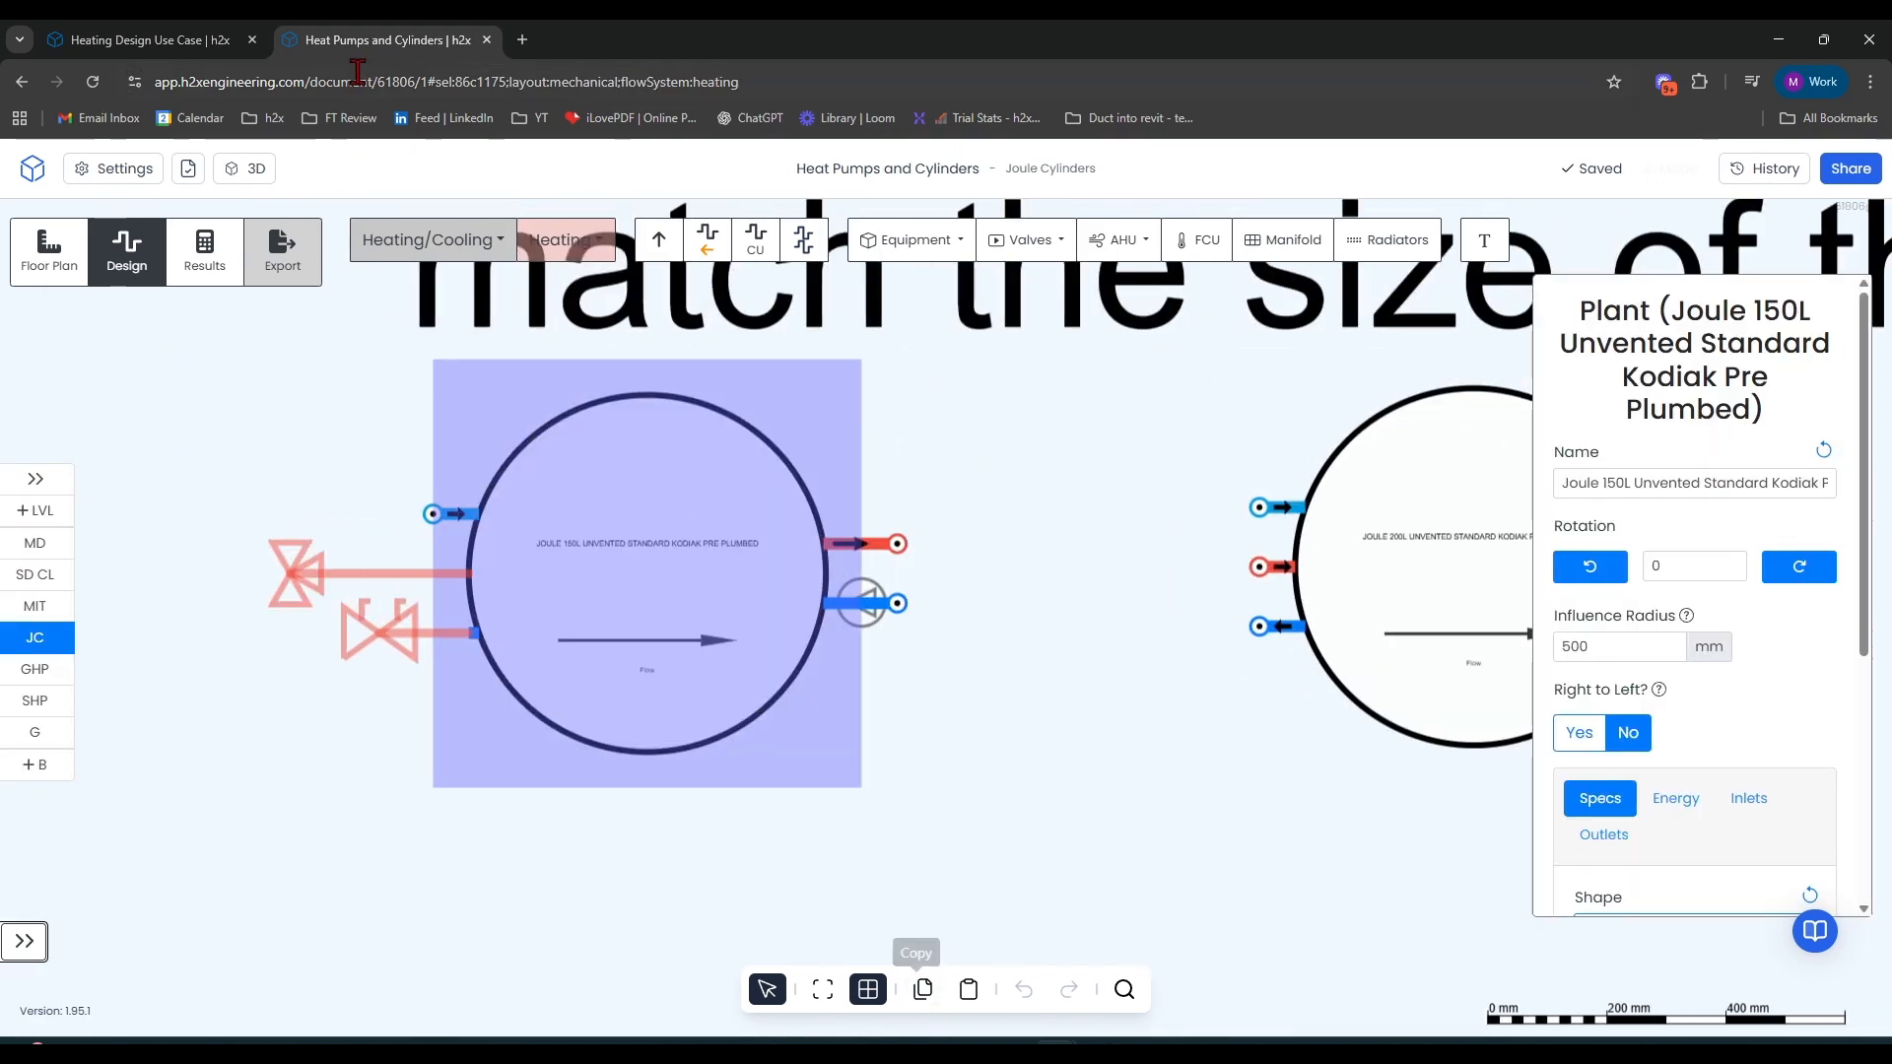
Paste the cylinder into the Heating Design Use Case ground floor and move it into the cylinder cupboard above the WC
click(169, 39)
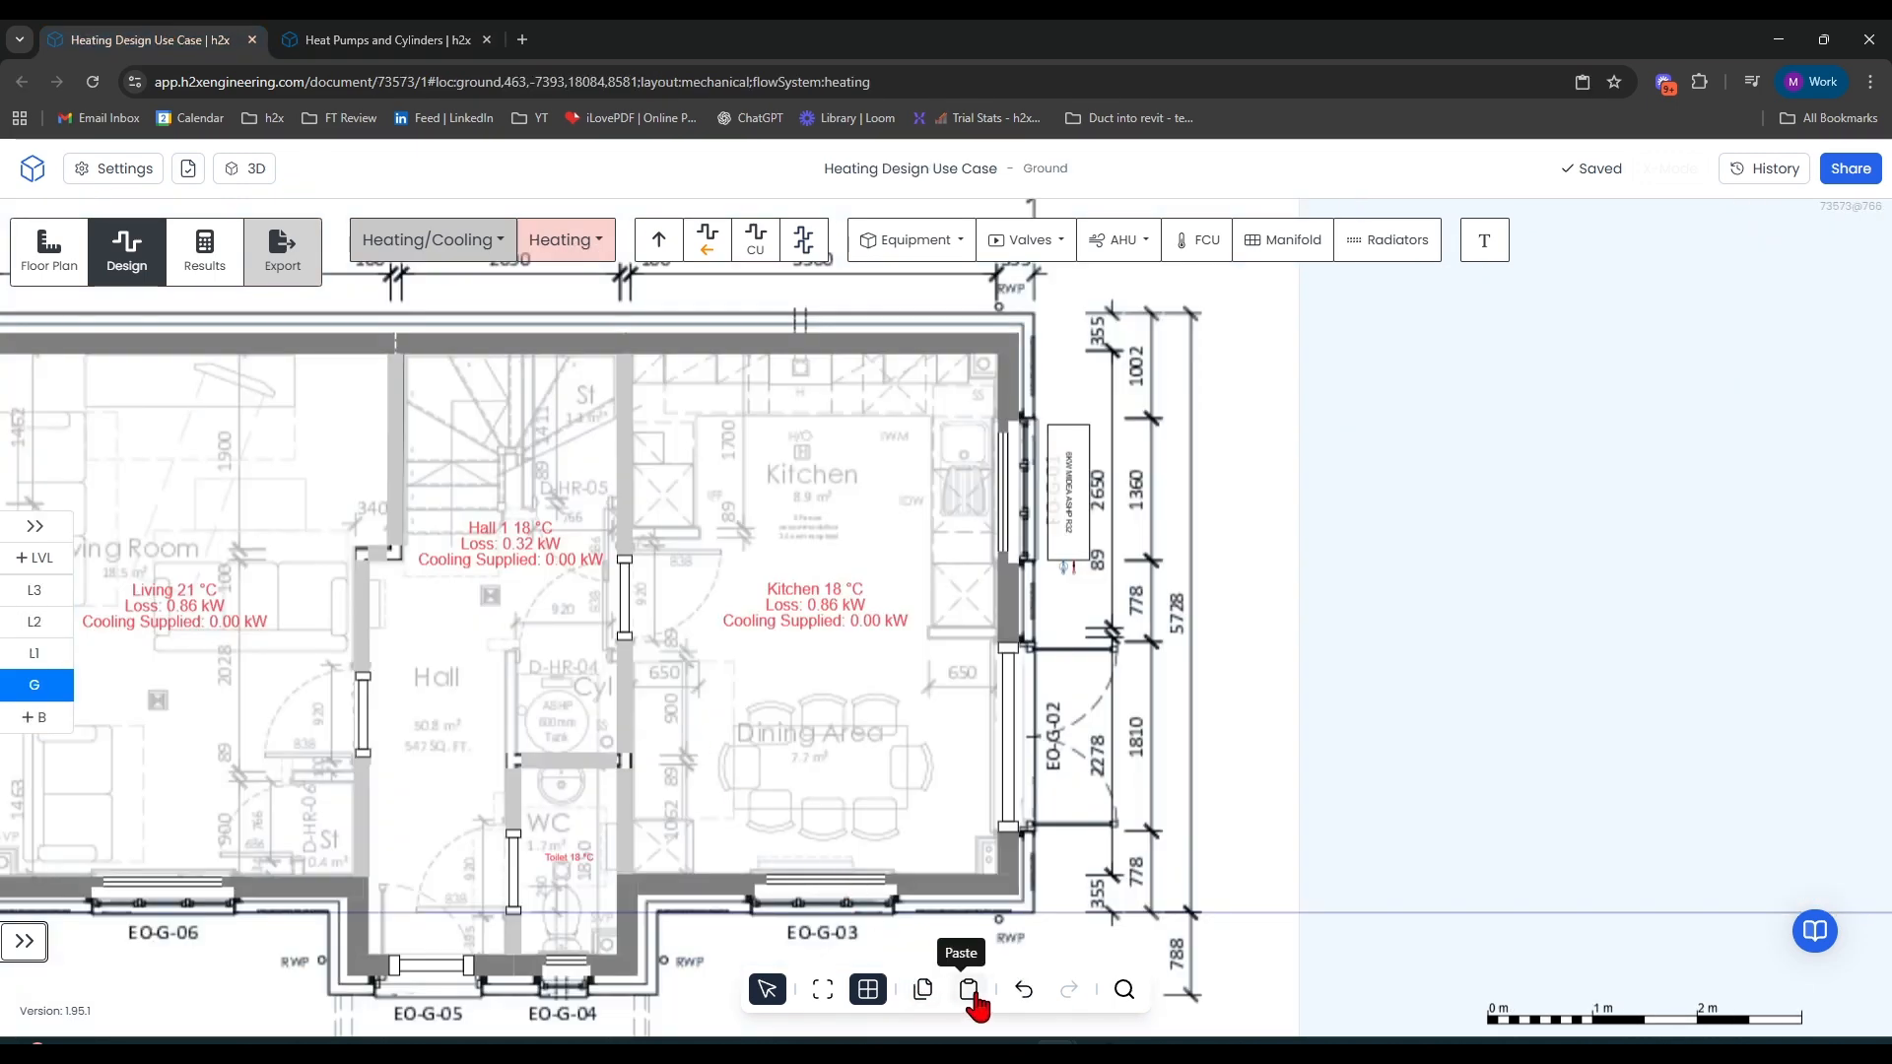
key(ctrl+v)
scroll(1297, 684, down, 5)
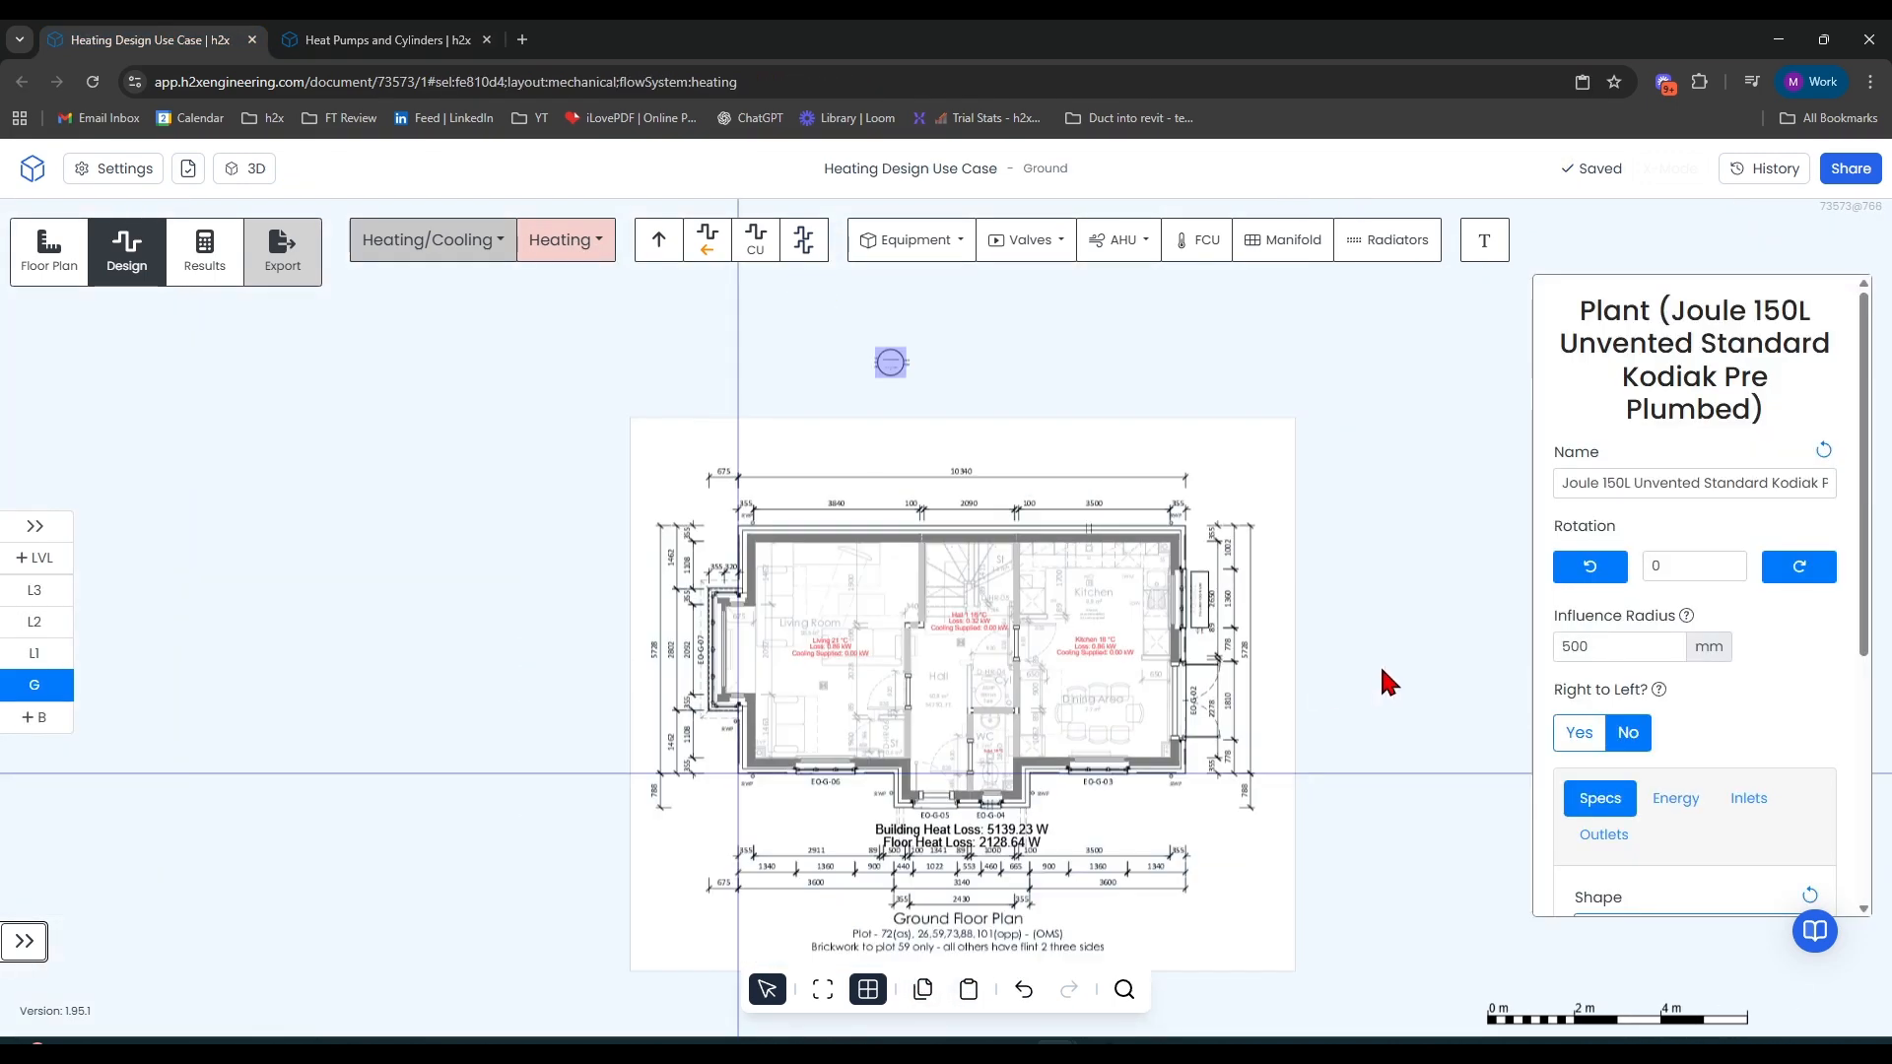
click(964, 402)
drag(894, 367, 940, 606)
scroll(994, 708, up, 3)
scroll(994, 709, up, 6)
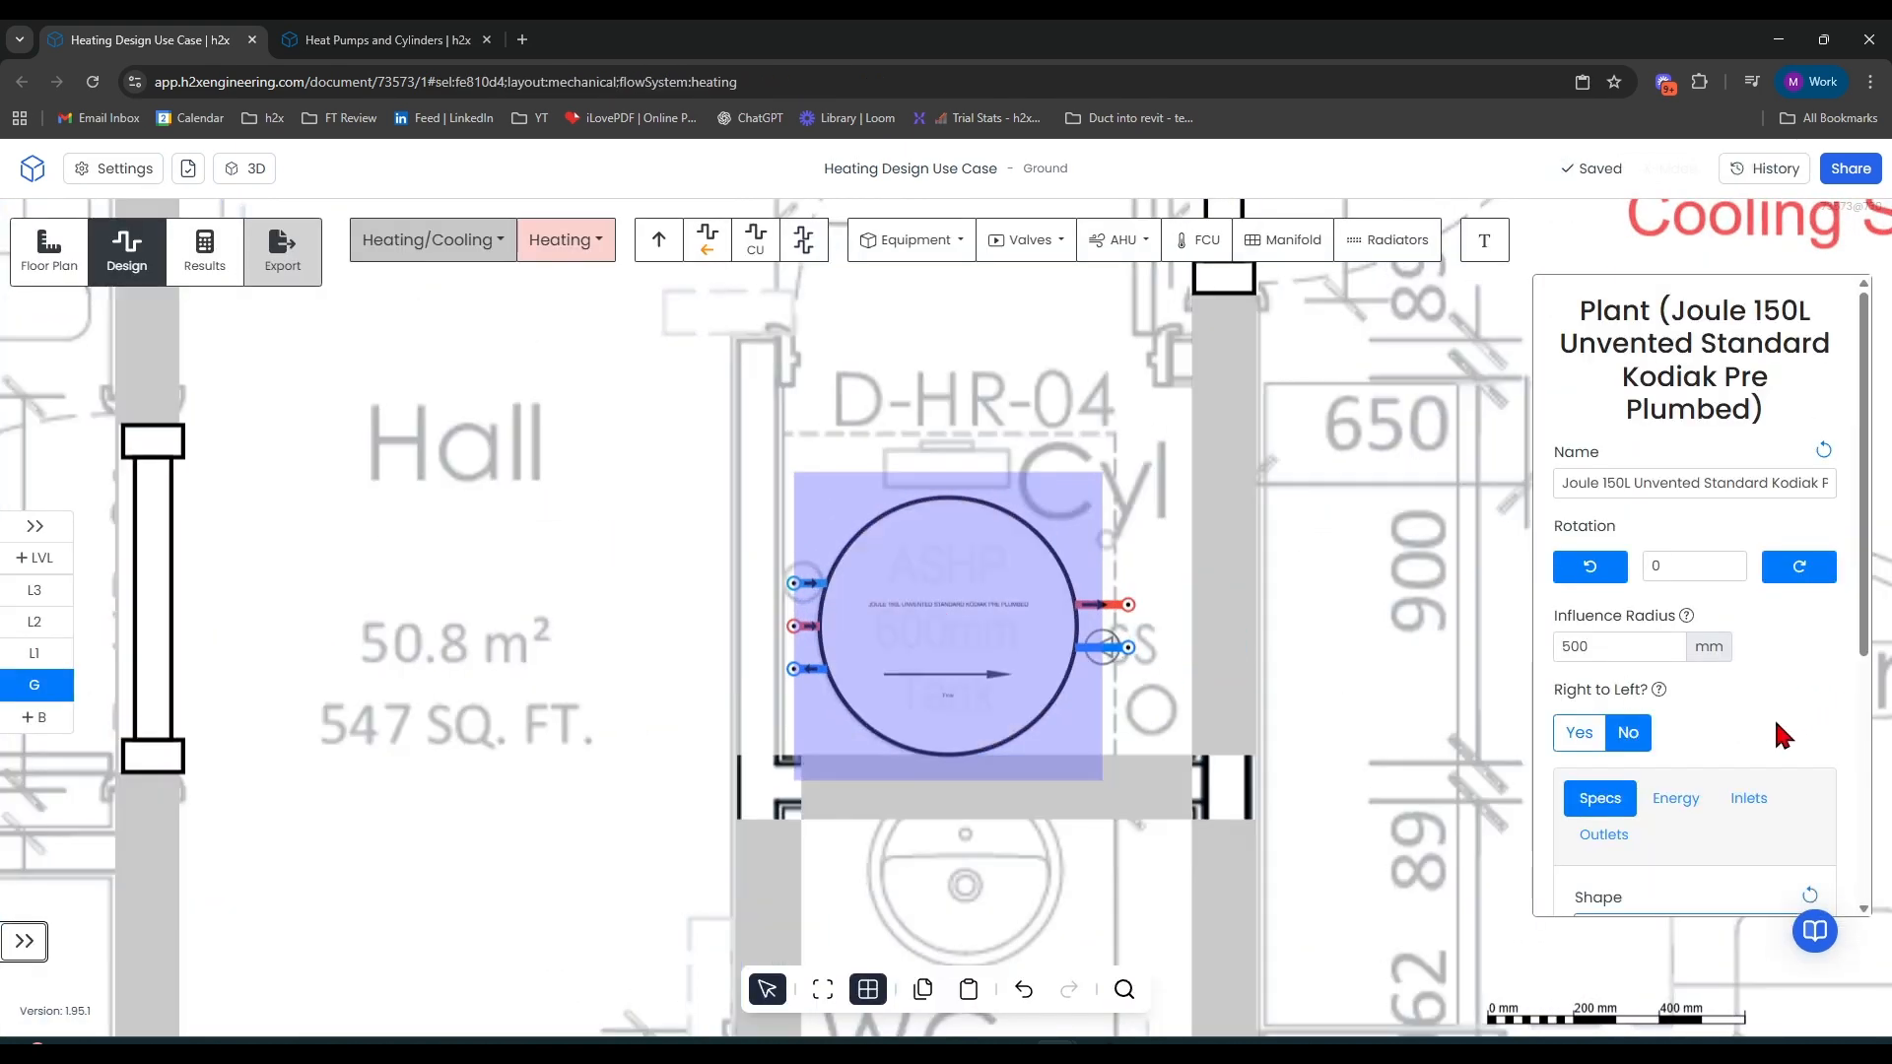
Set the cylinder's pre-heat inlet rating to 6 kW
scroll(1754, 690, down, 2)
click(1750, 648)
scroll(1761, 631, down, 3)
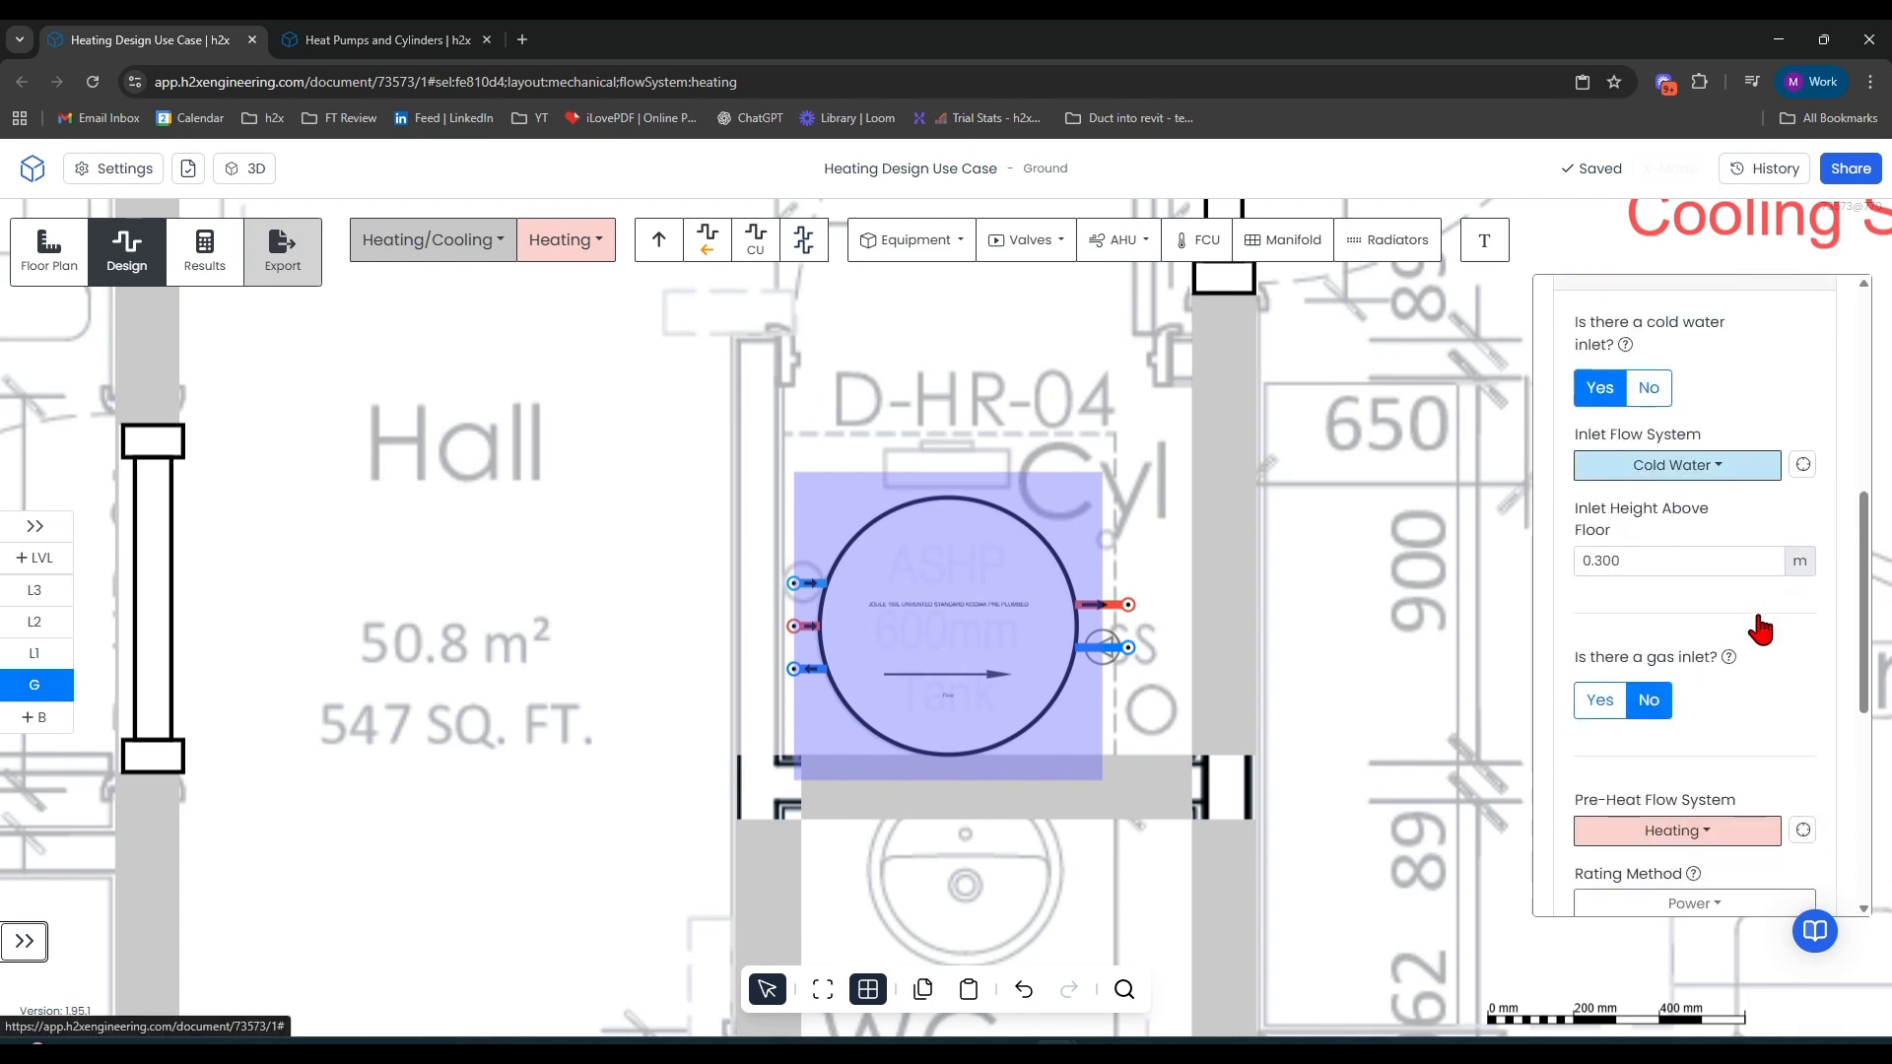
scroll(1683, 721, down, 4)
click(1686, 568)
double_click(1684, 576)
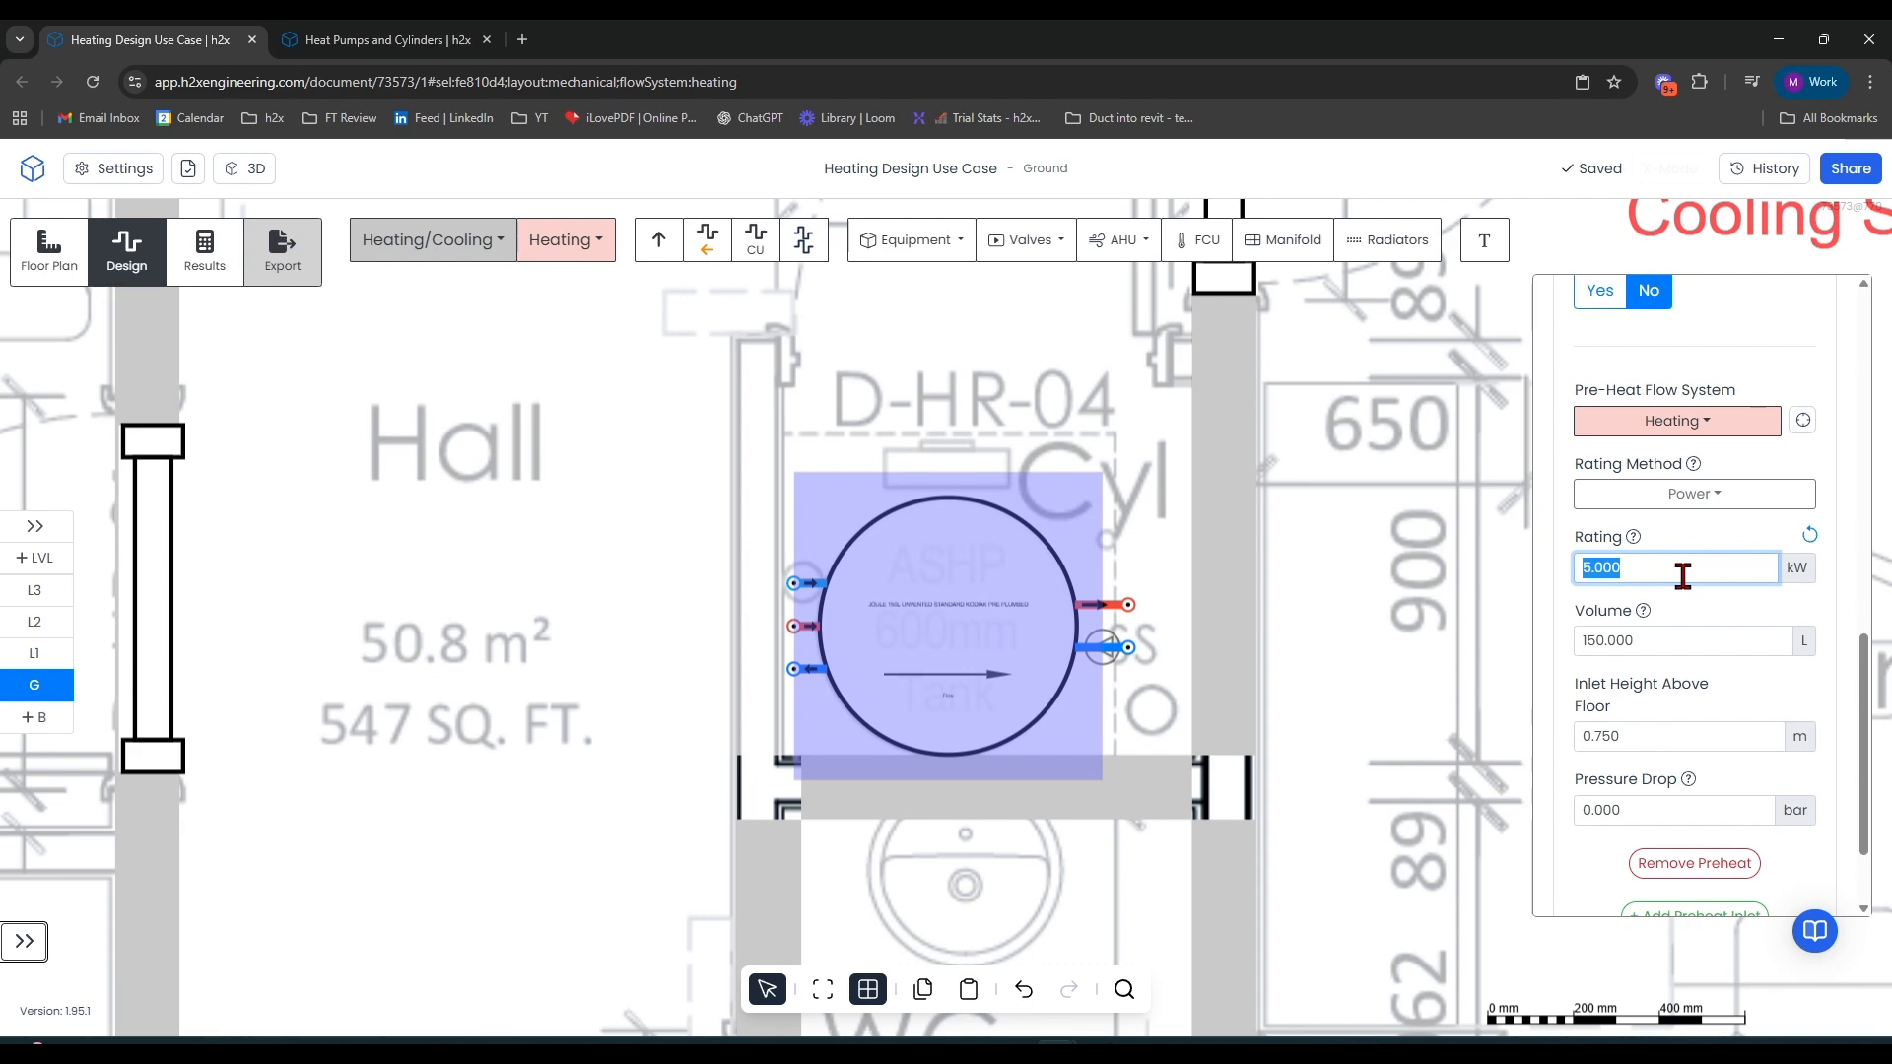
text(6)
click(1179, 497)
scroll(1179, 497, down, 3)
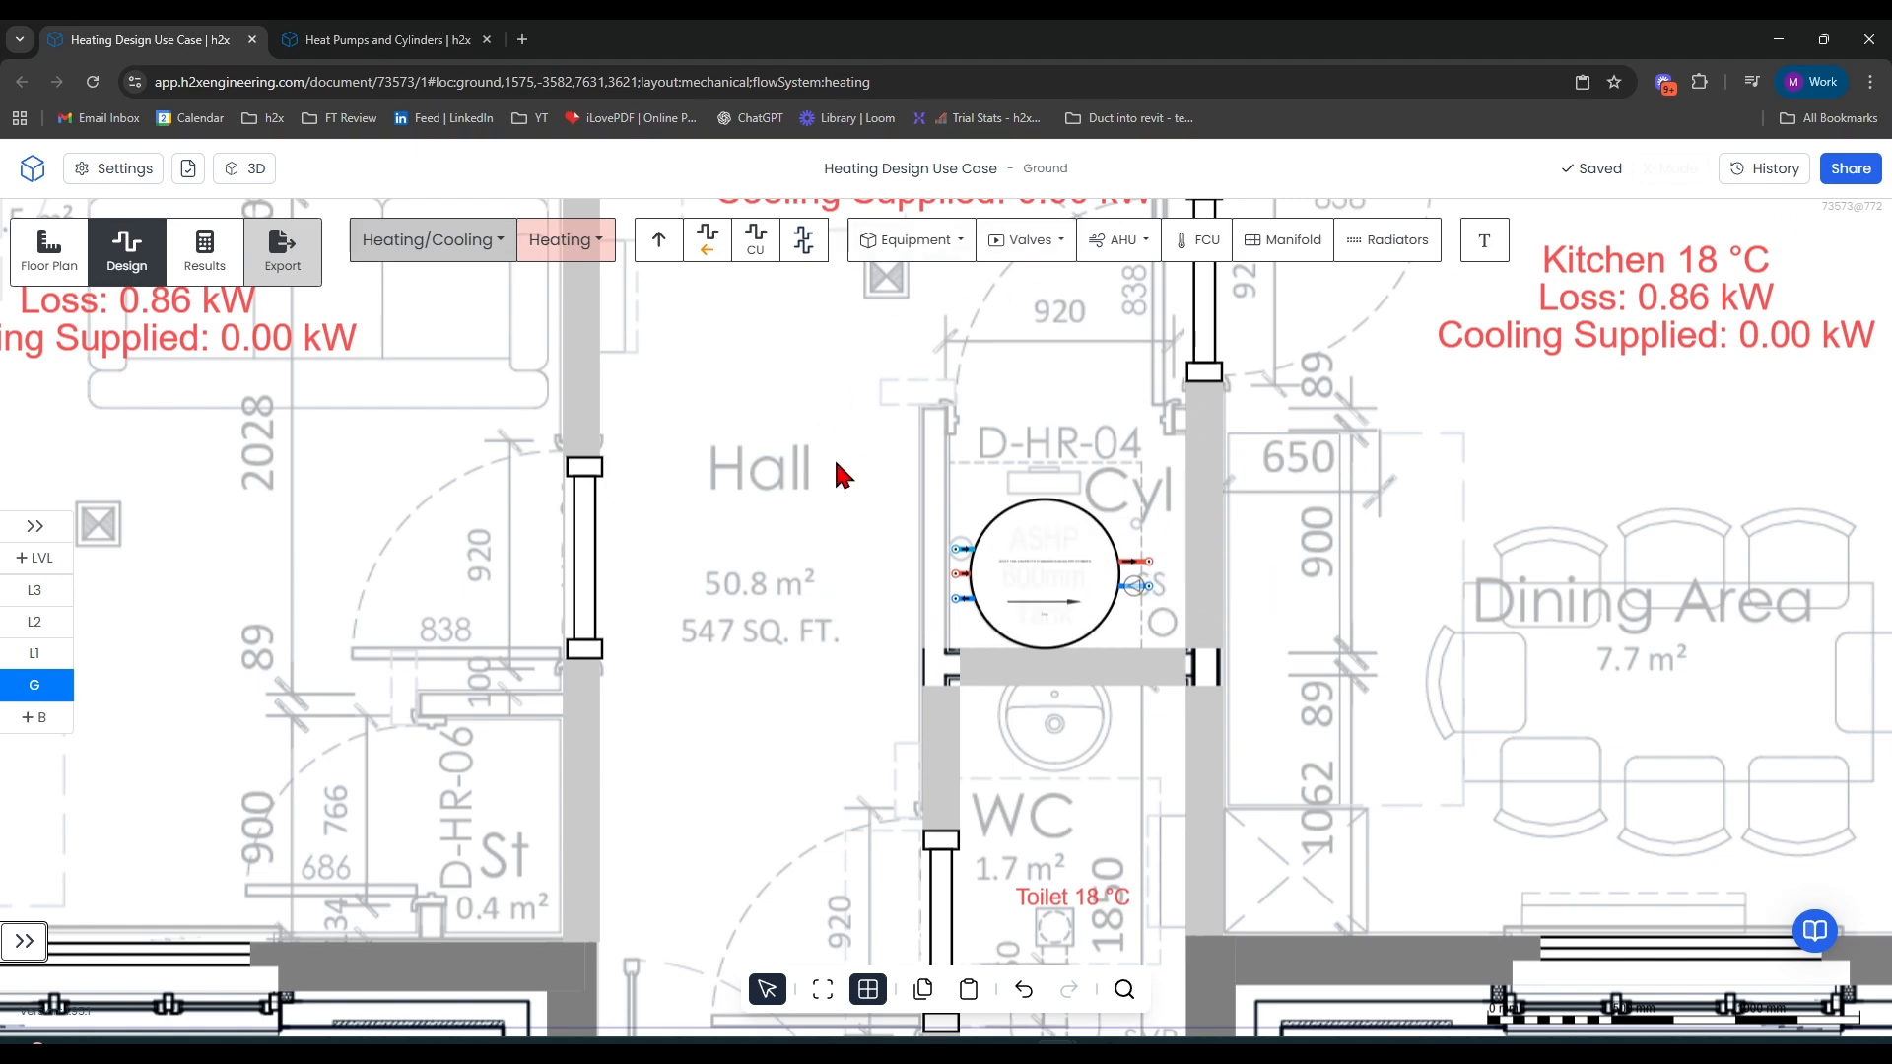
Flip the cylinder's connections by setting its right-to-left option to Yes
drag(652, 477, 395, 533)
mouse_move(774, 579)
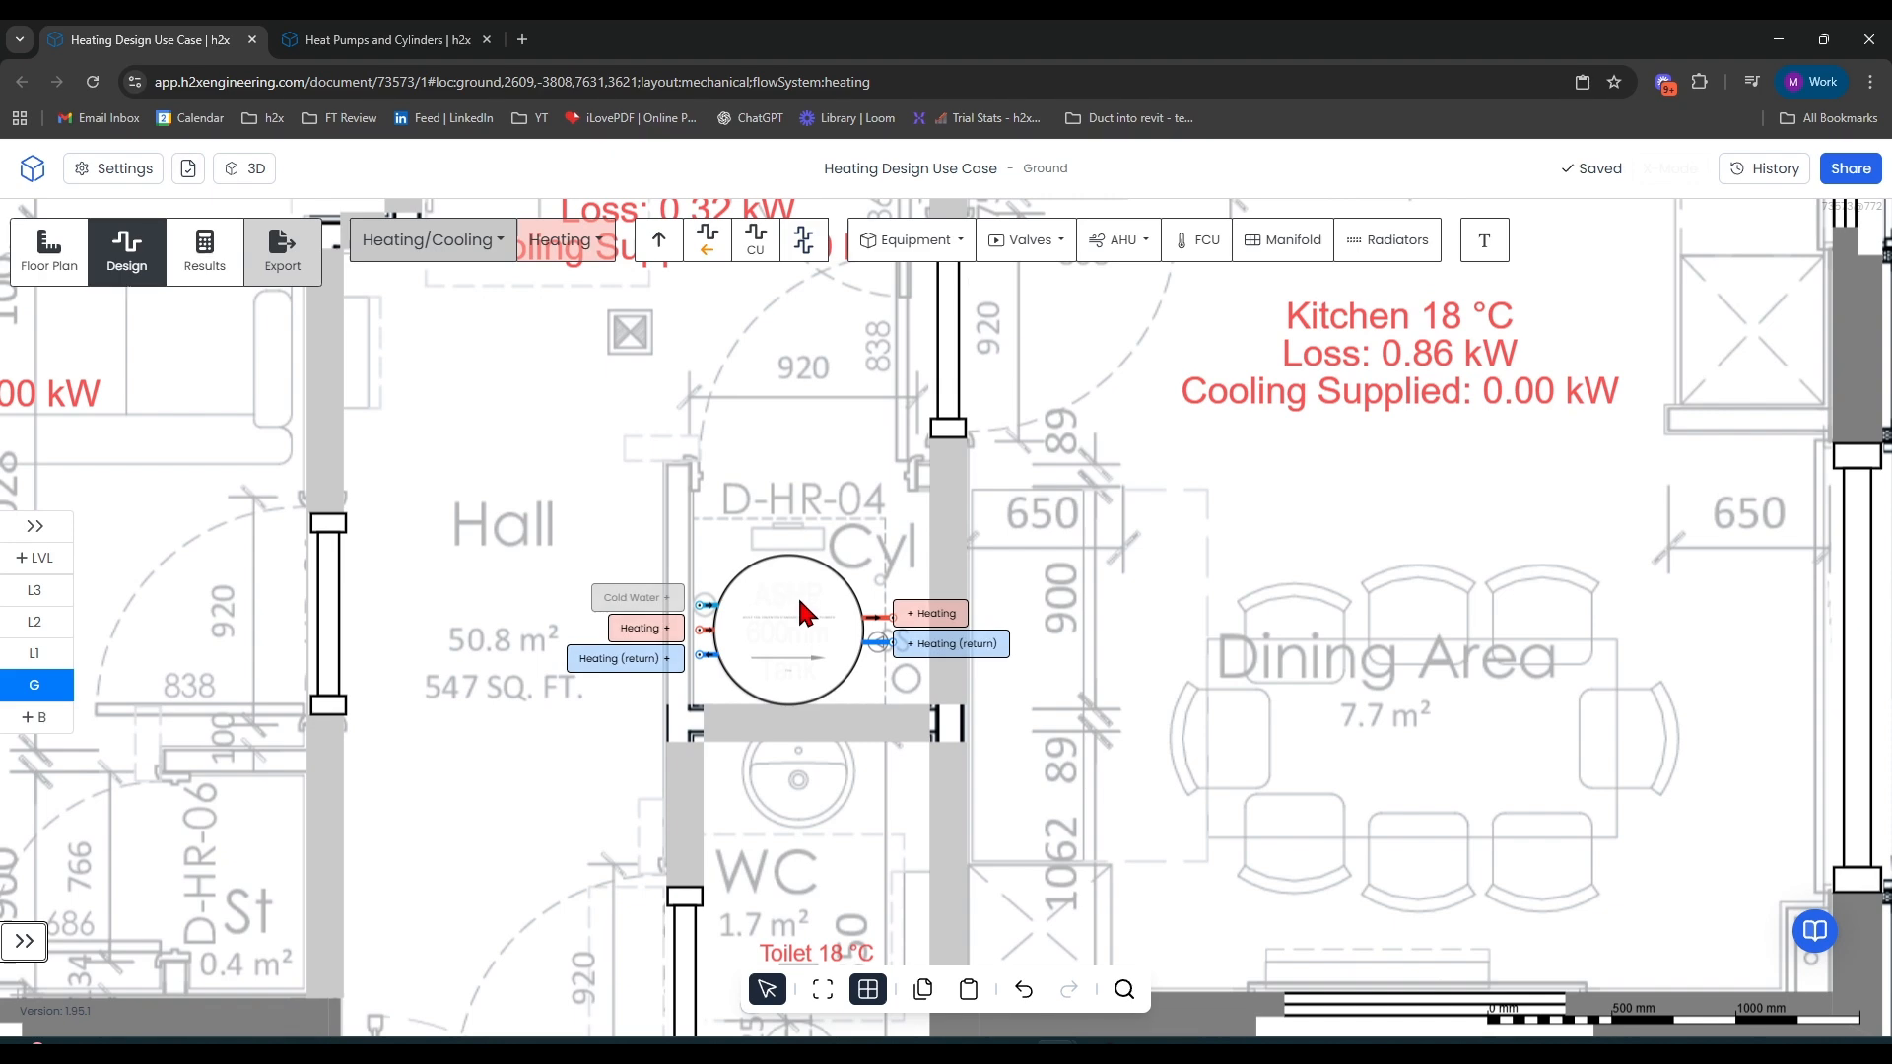
click(806, 611)
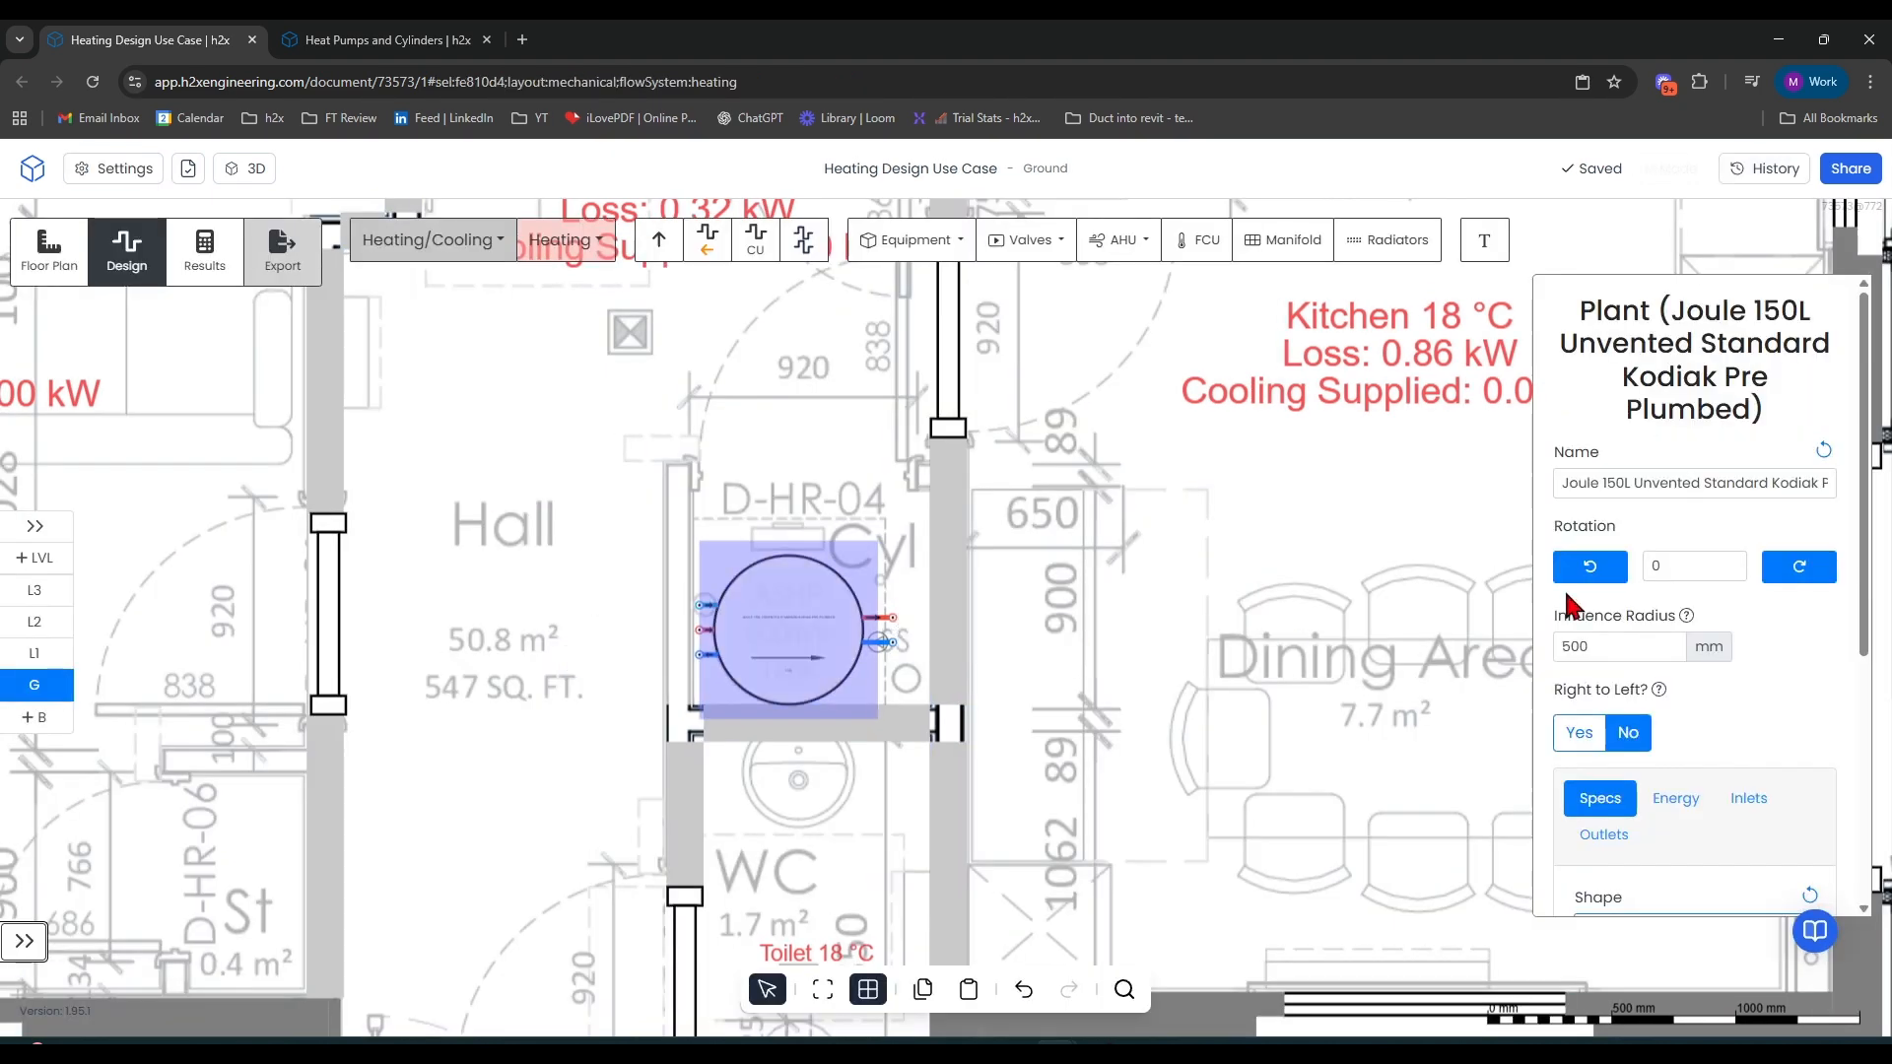
click(1580, 732)
scroll(871, 638, up, 5)
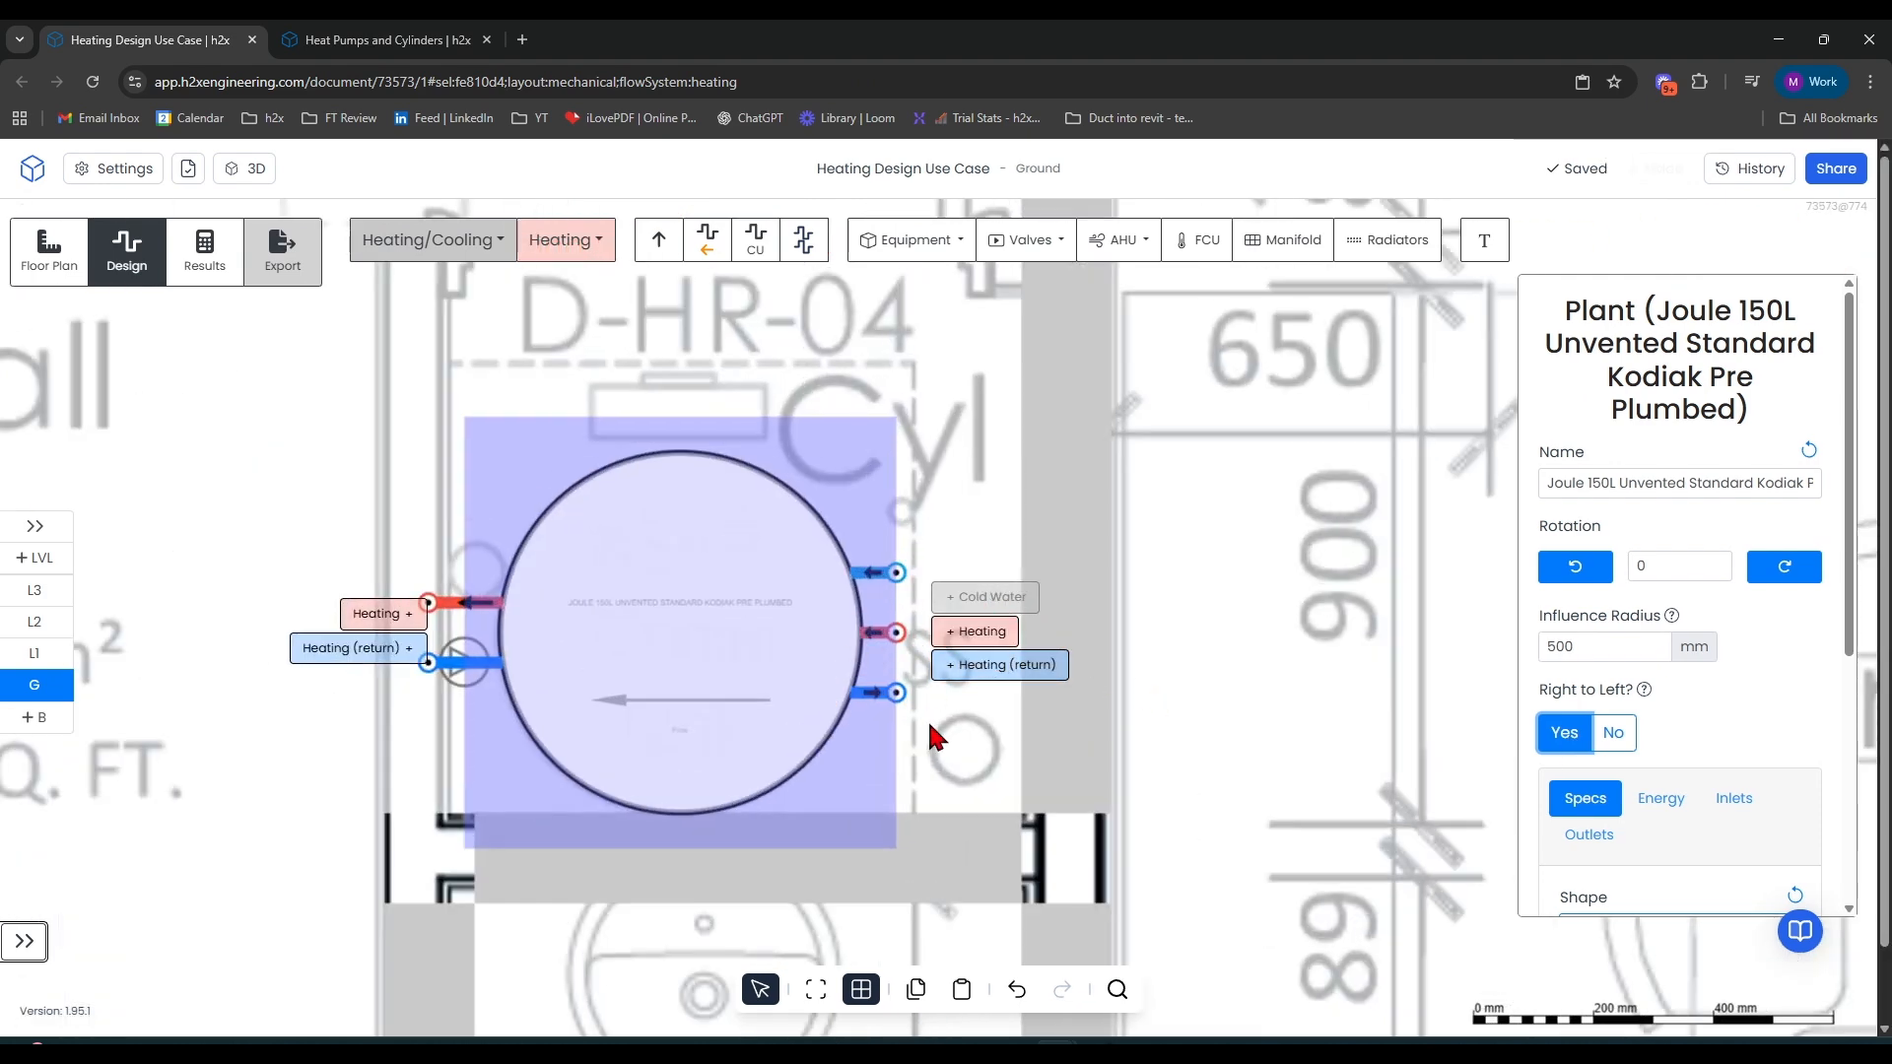
click(1204, 685)
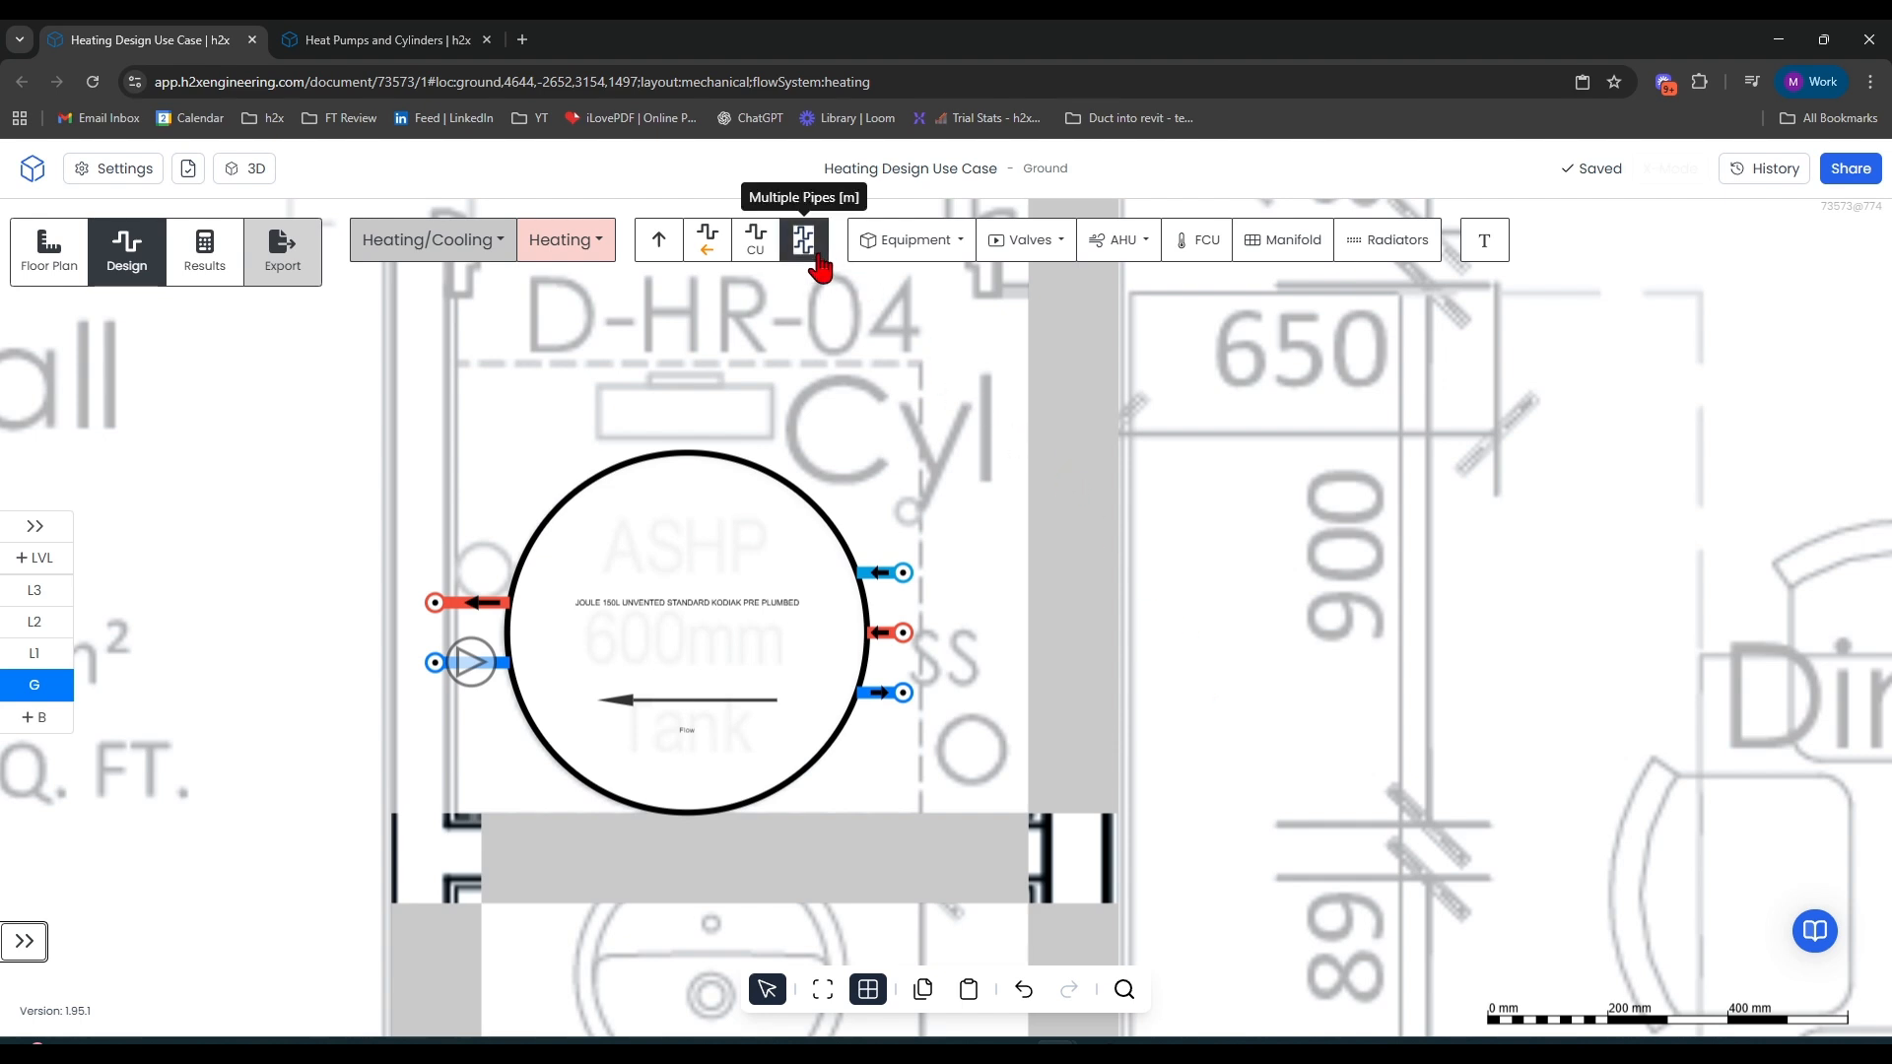
scroll(861, 463, down, 3)
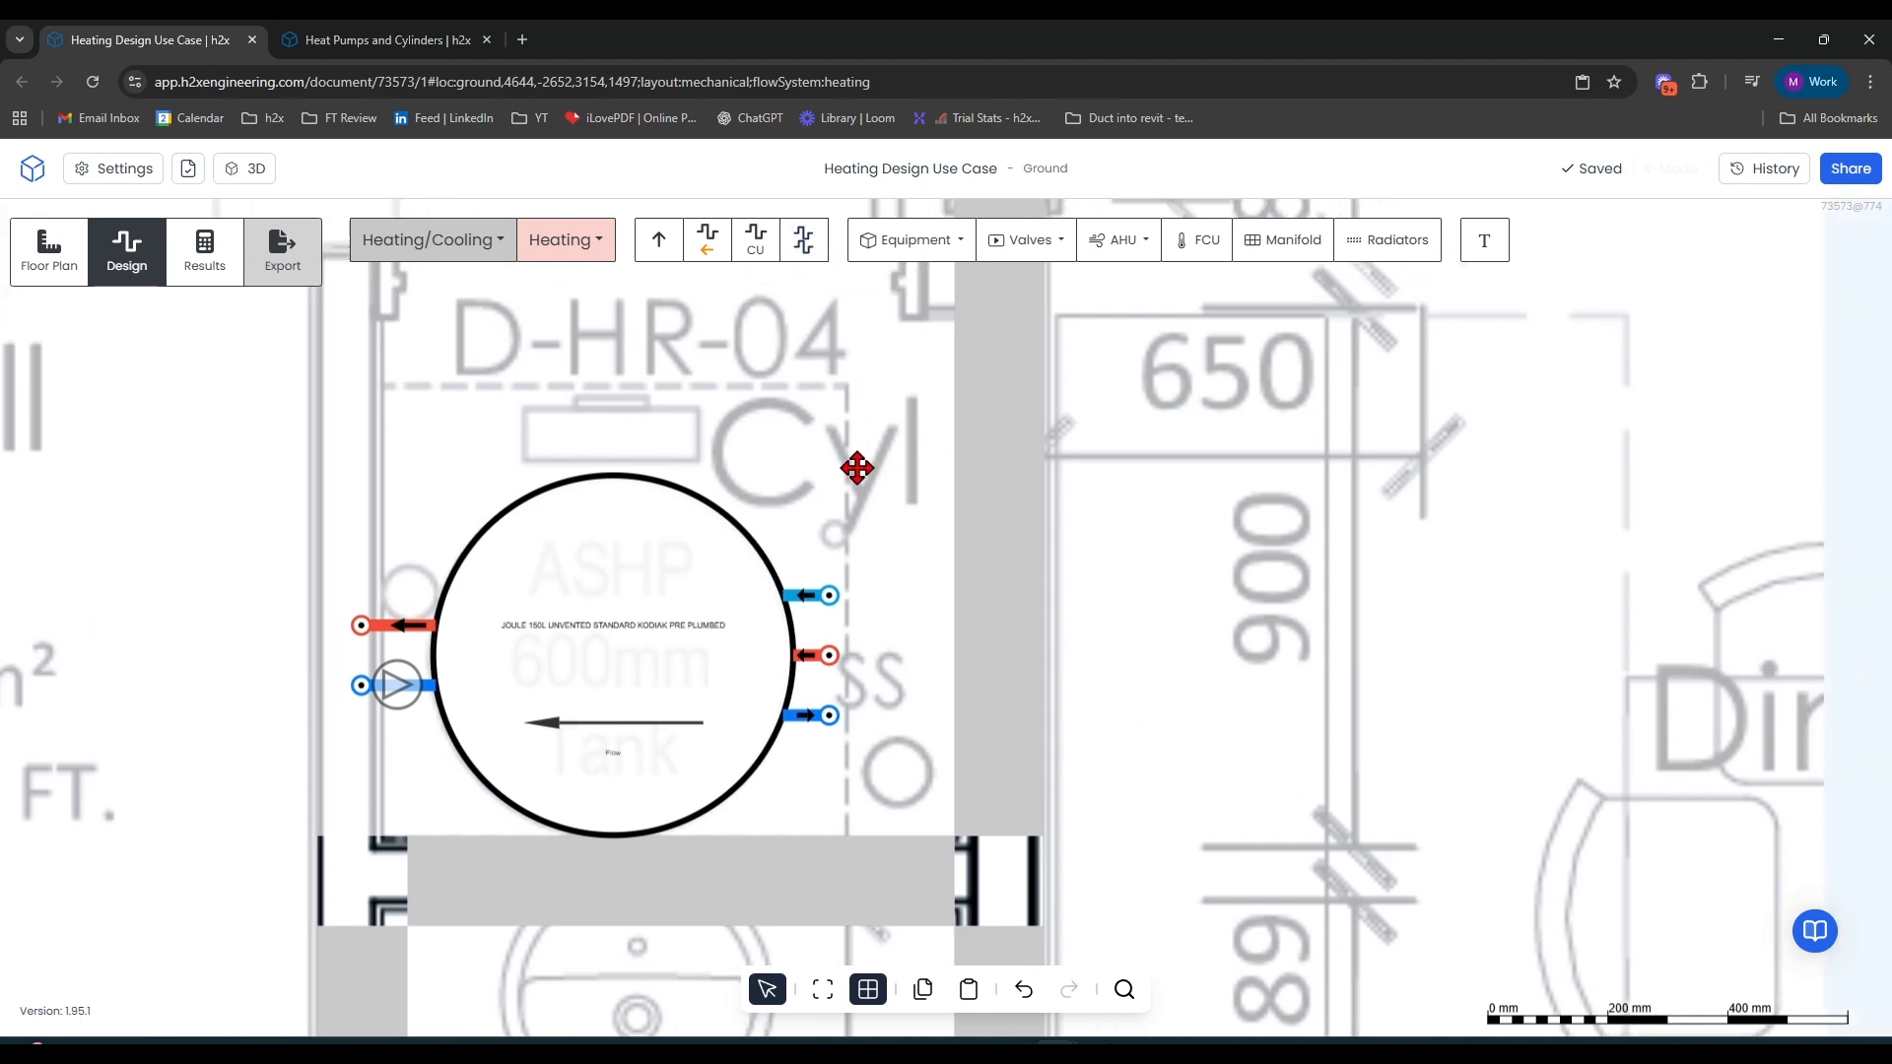
mouse_move(682, 587)
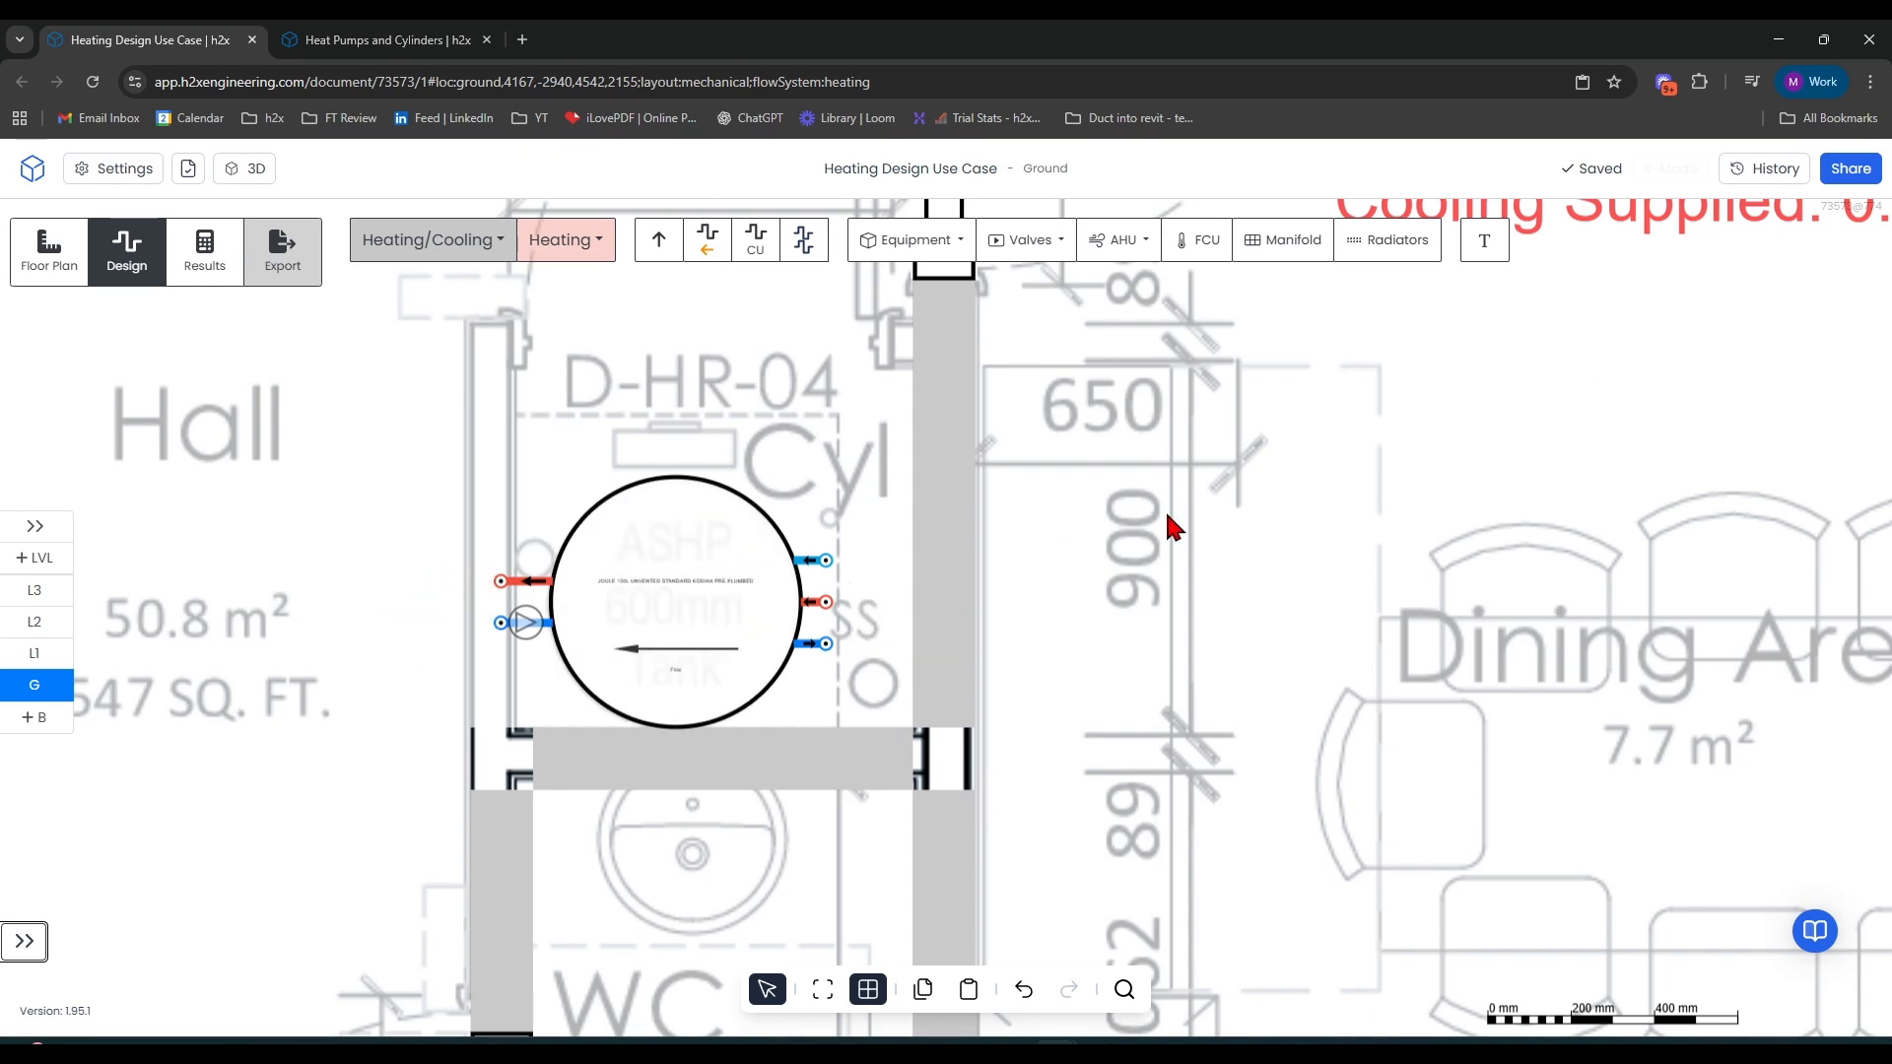
click(908, 239)
click(963, 418)
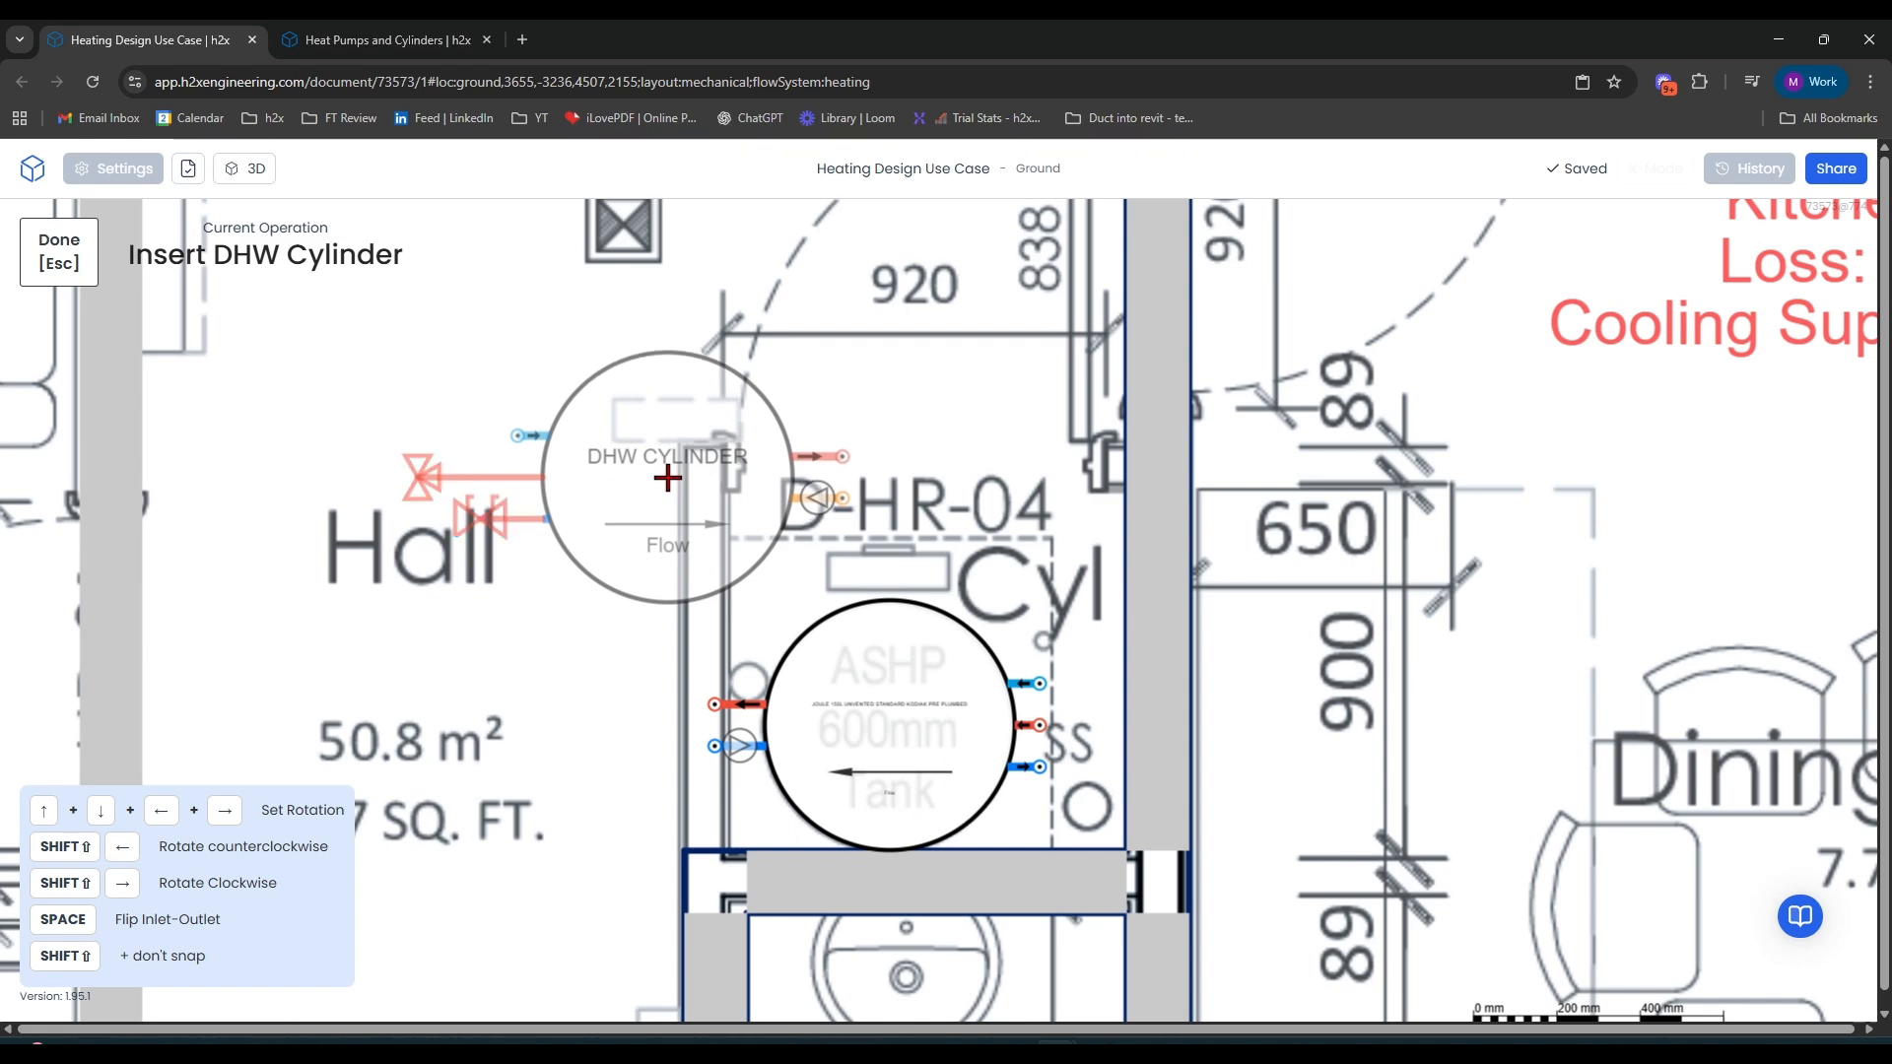
key(Escape)
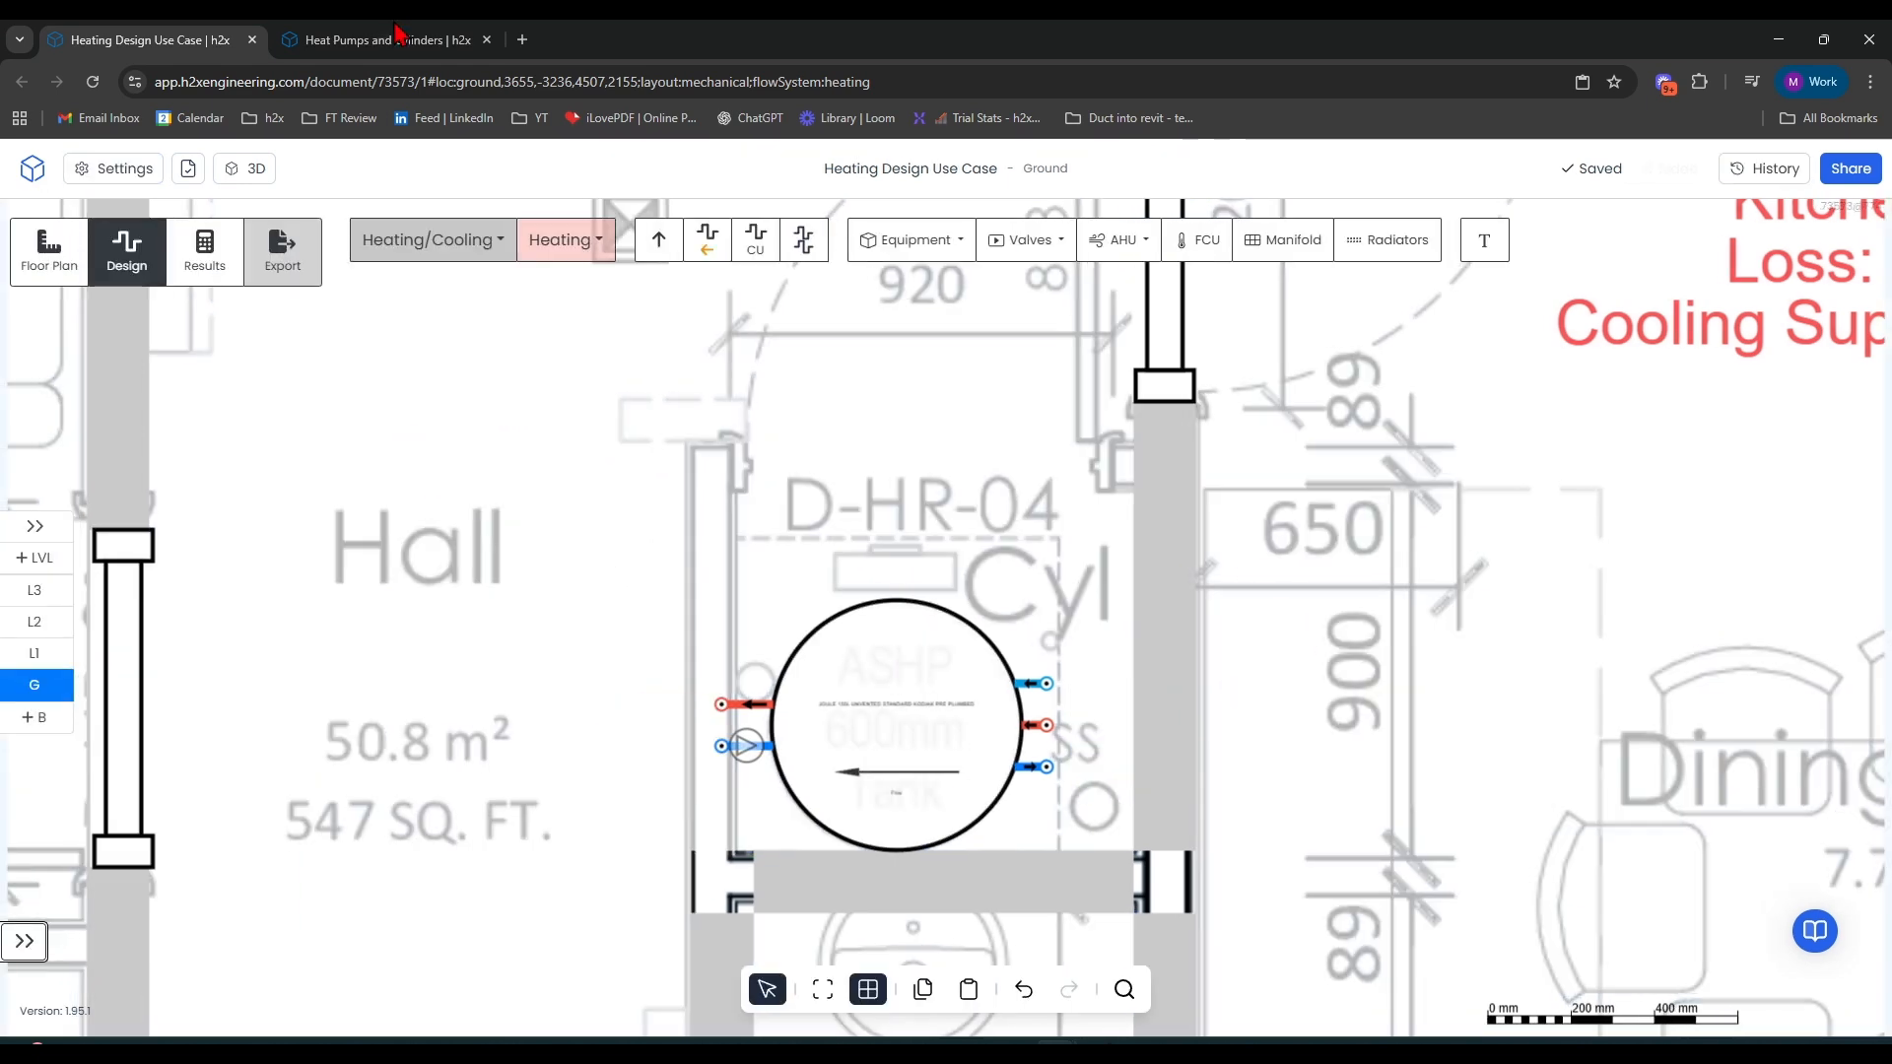
drag(1317, 525, 1057, 479)
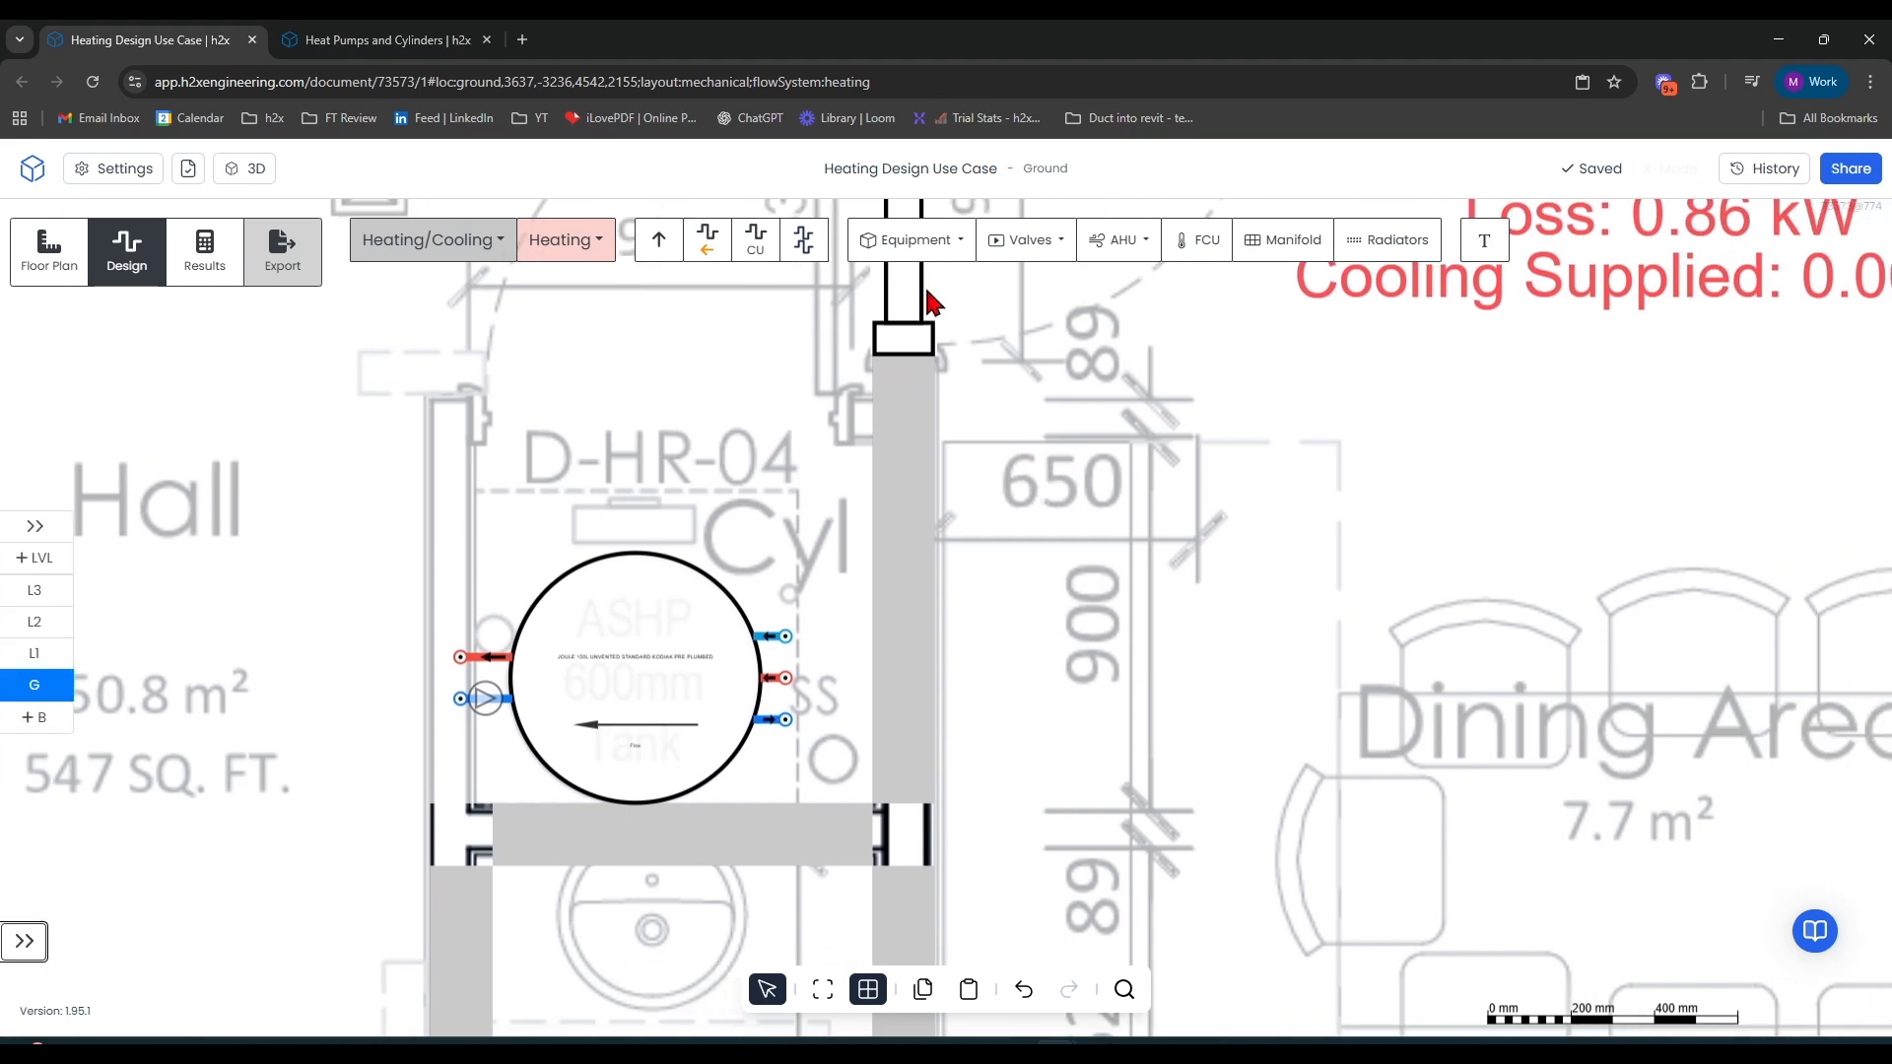
click(804, 240)
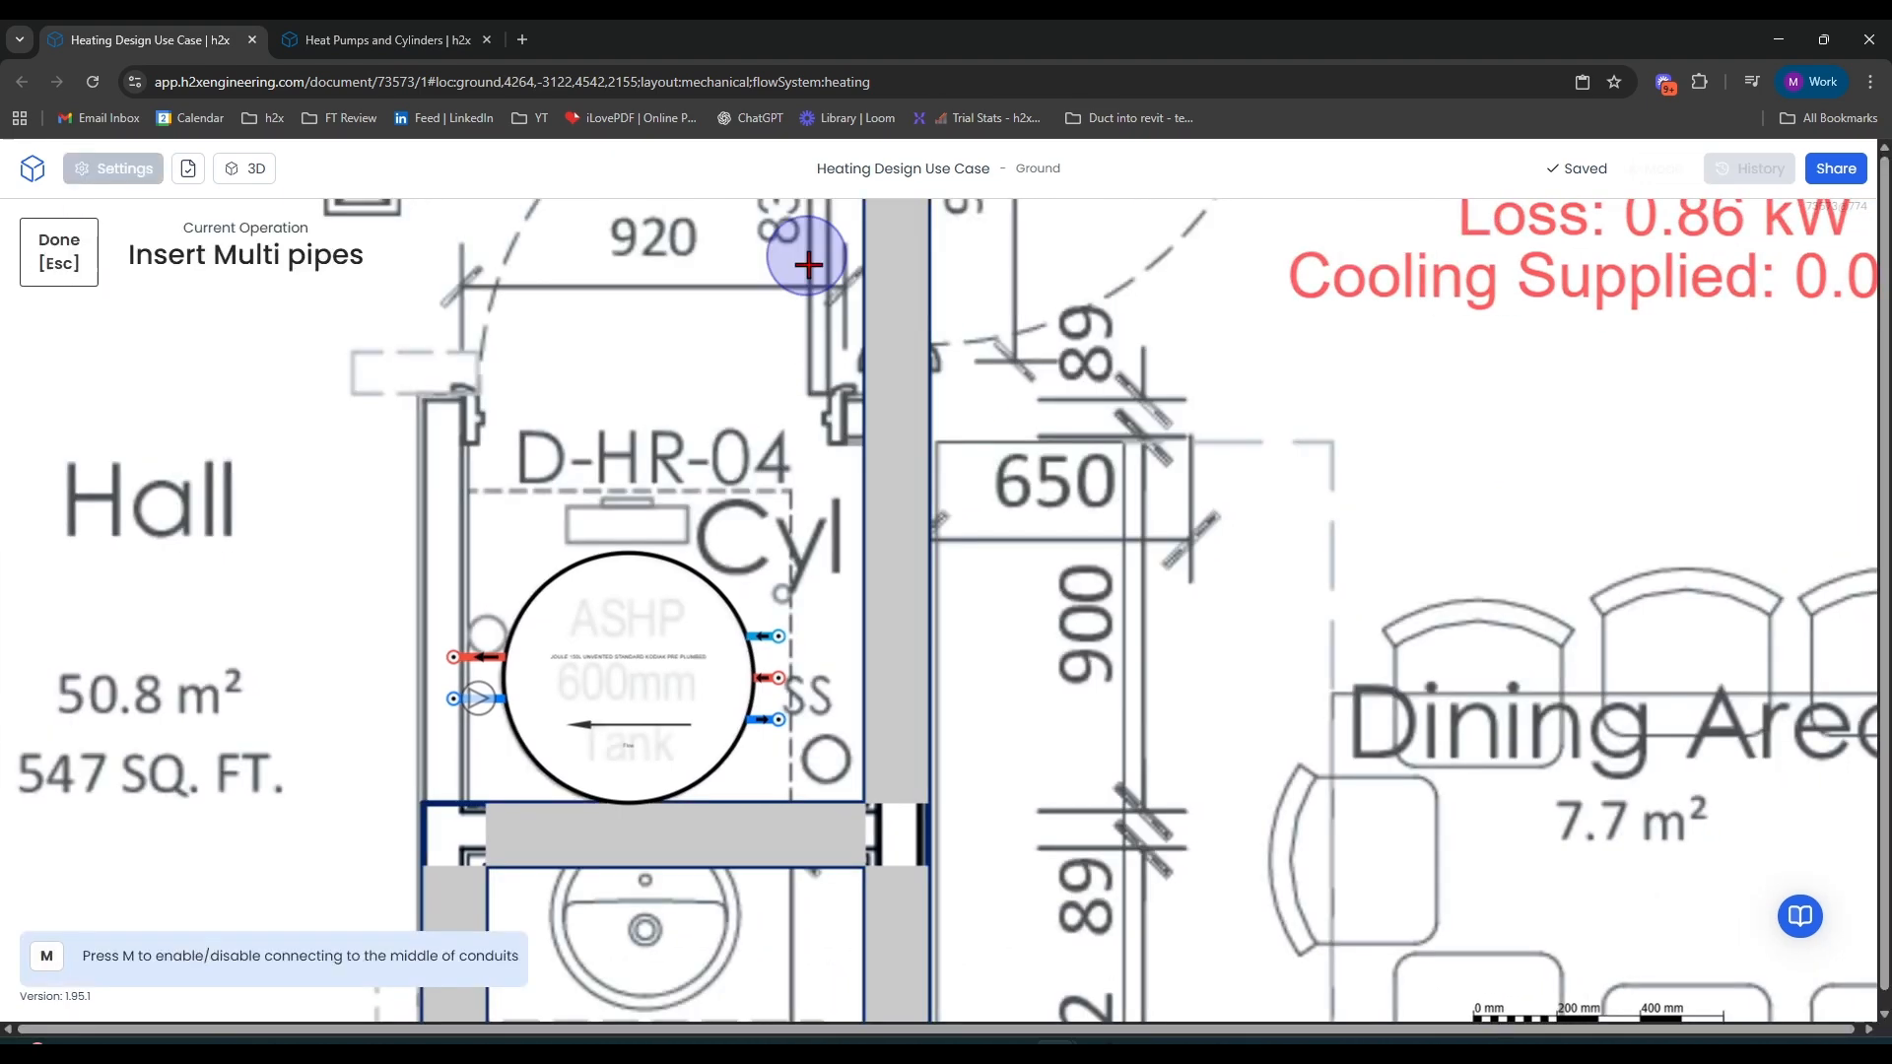
scroll(766, 701, up, 5)
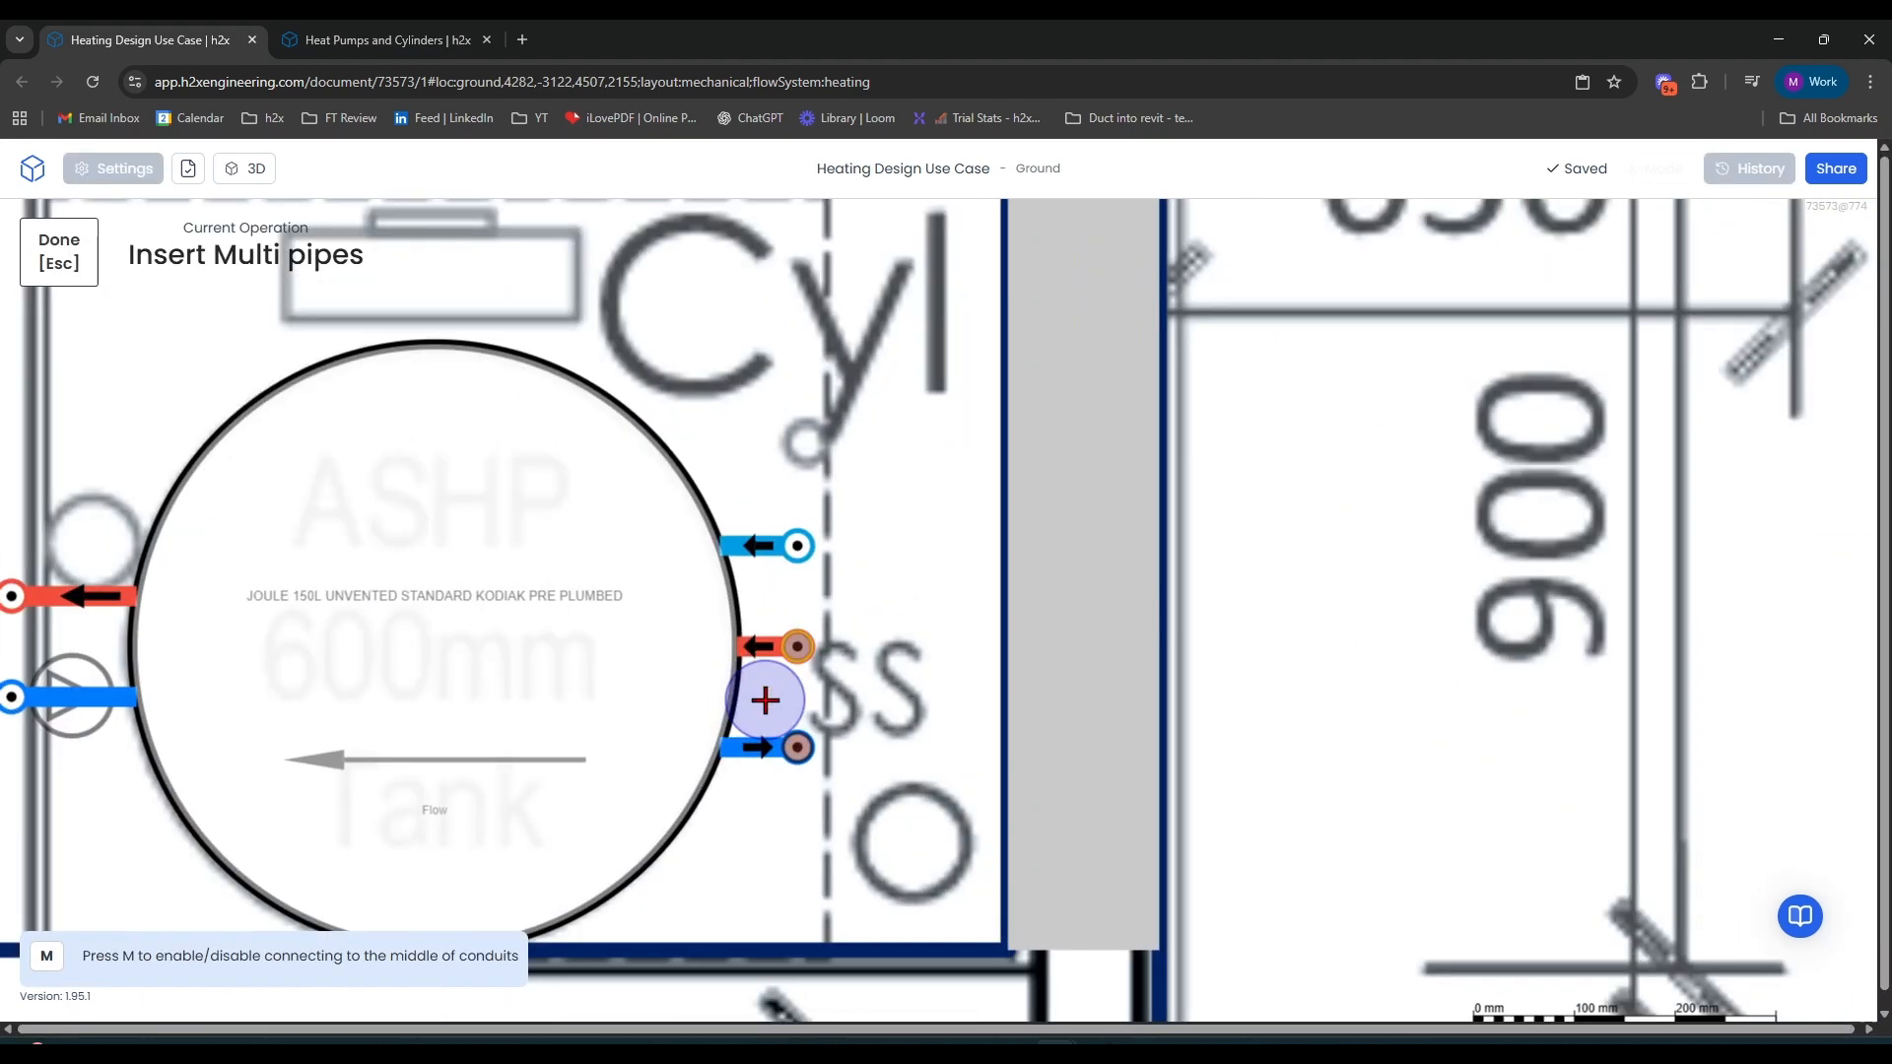
scroll(773, 699, down, 4)
scroll(553, 709, up, 3)
scroll(553, 709, up, 2)
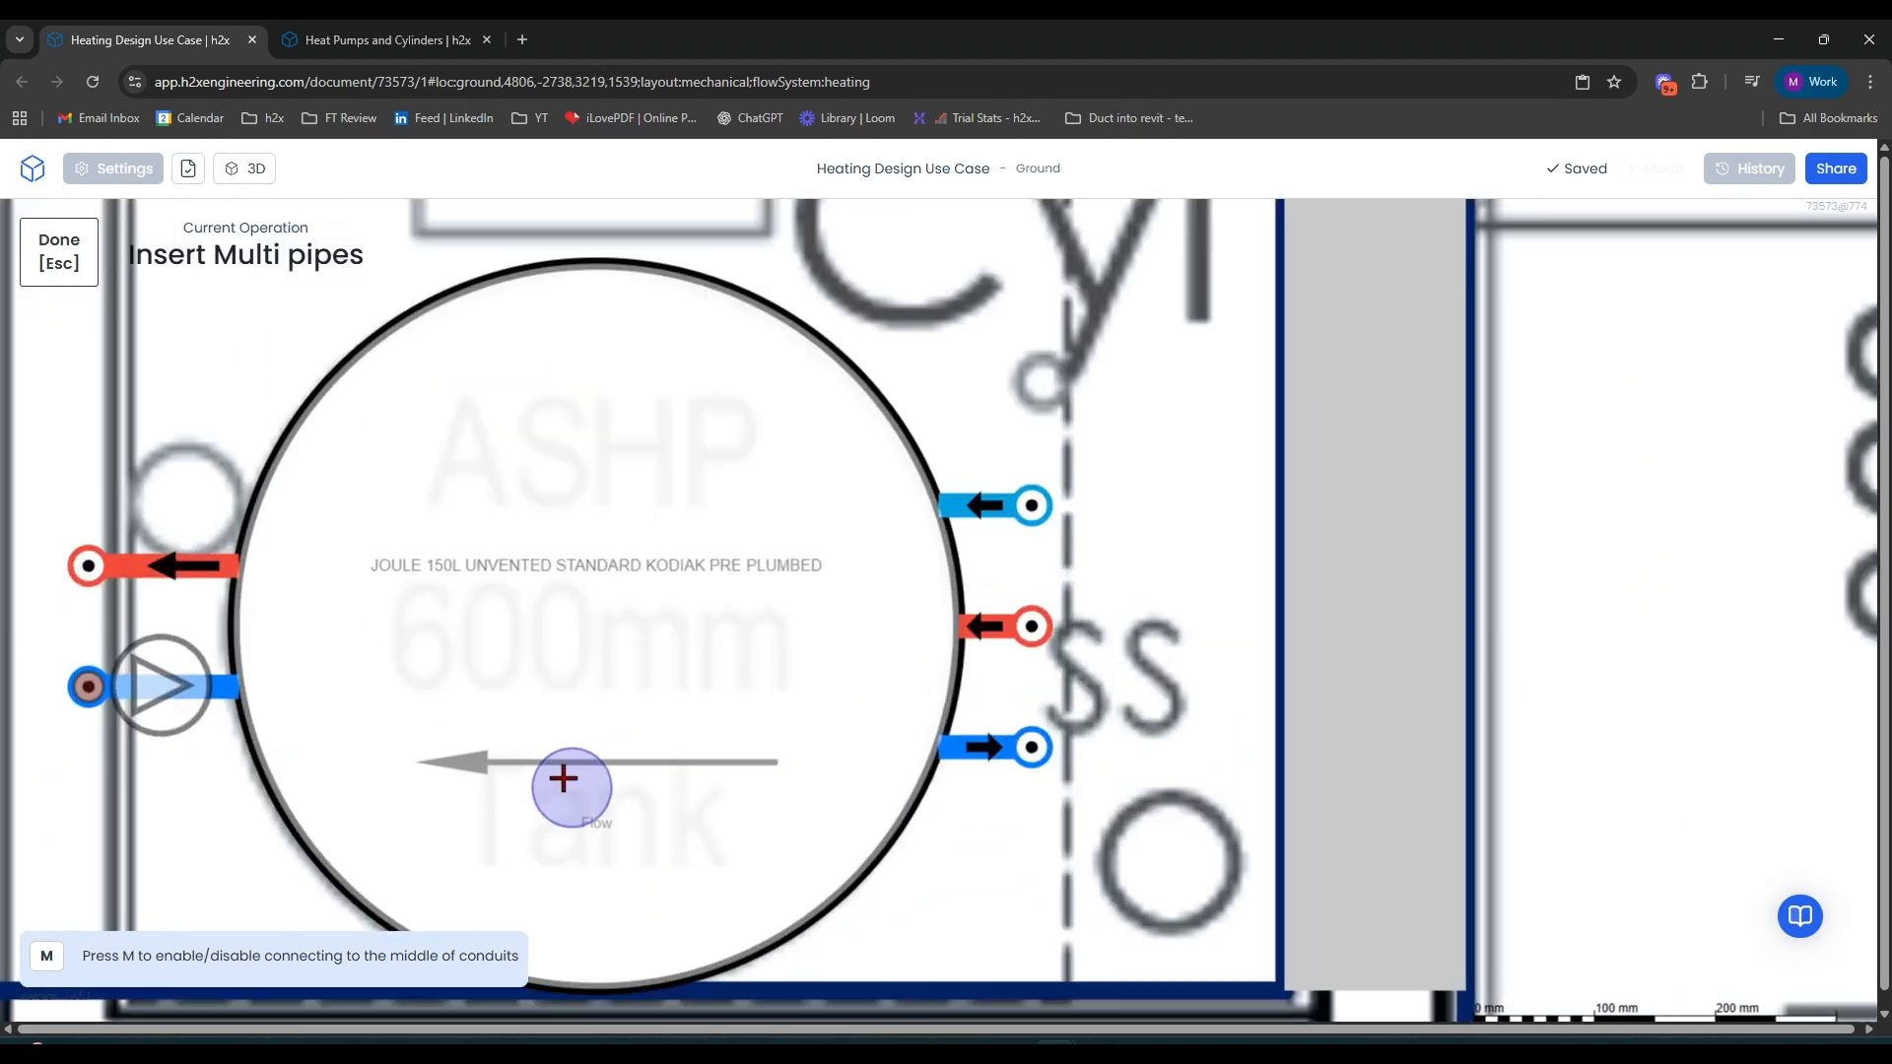
scroll(880, 695, down, 3)
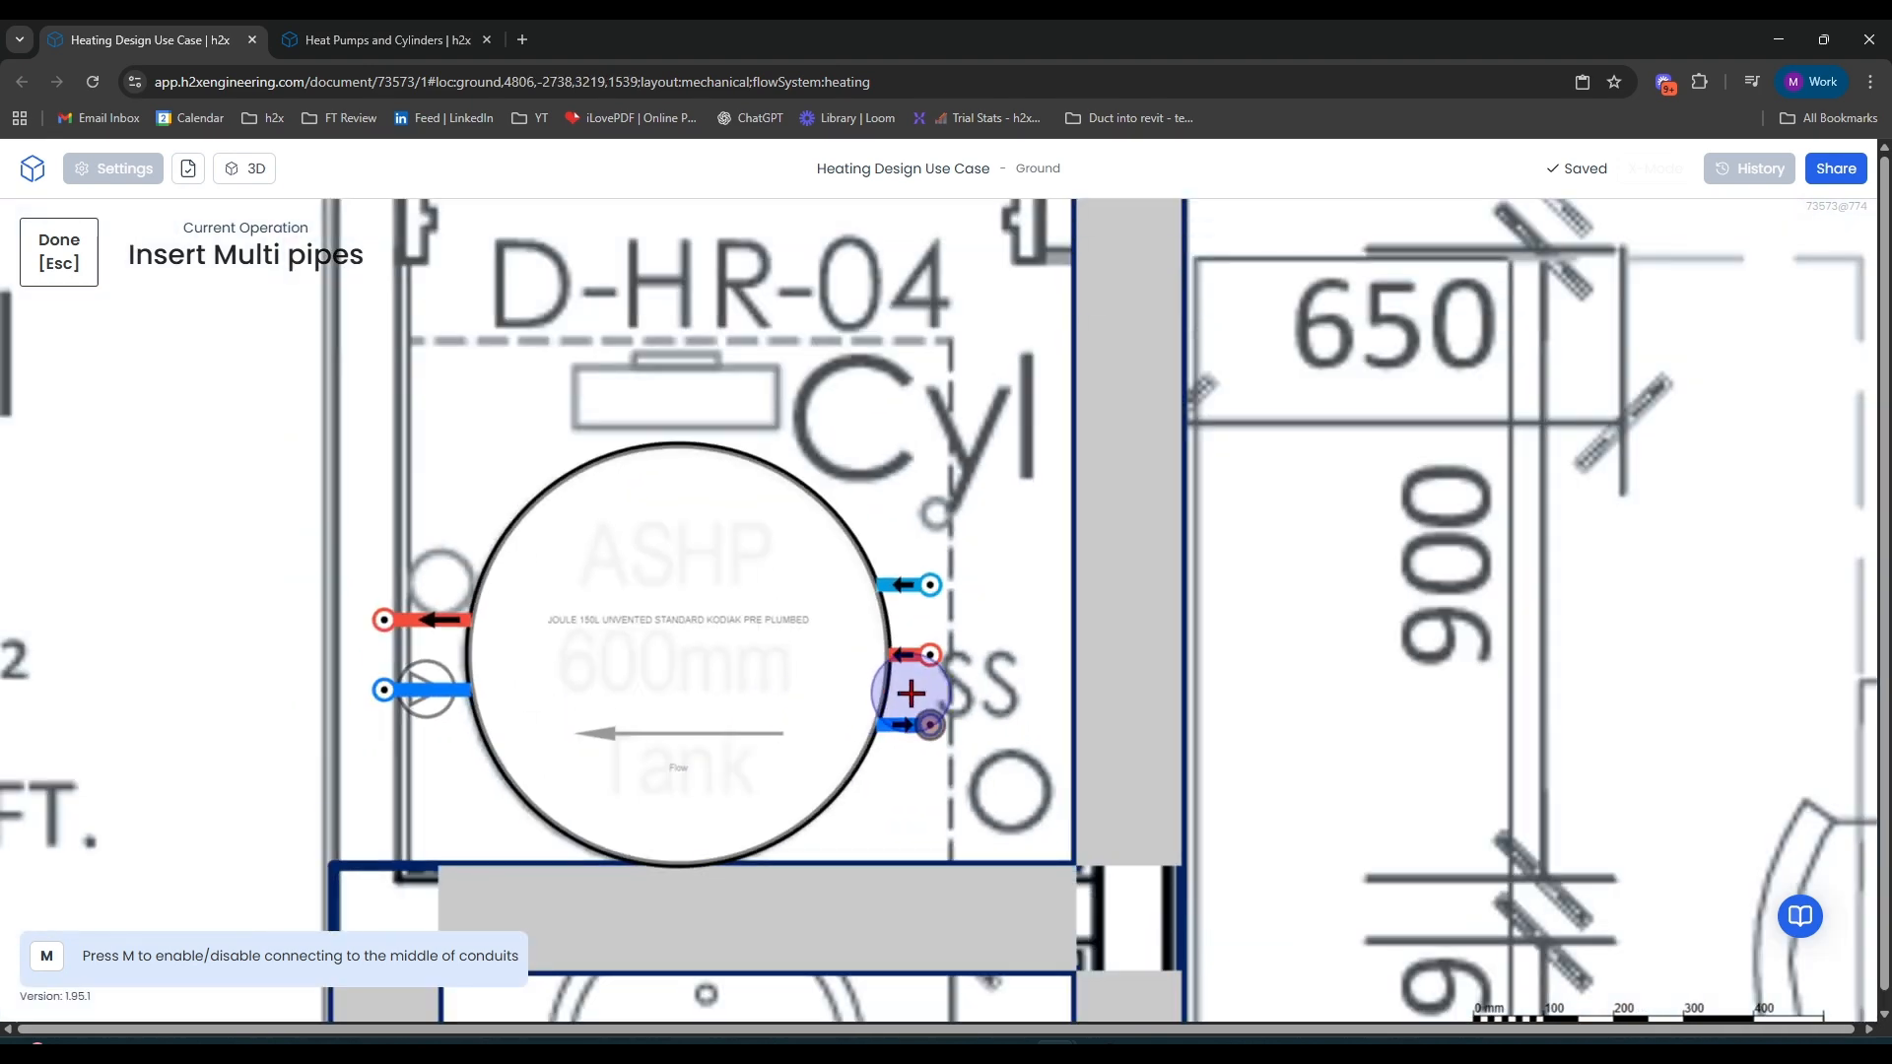
click(910, 690)
key(Escape)
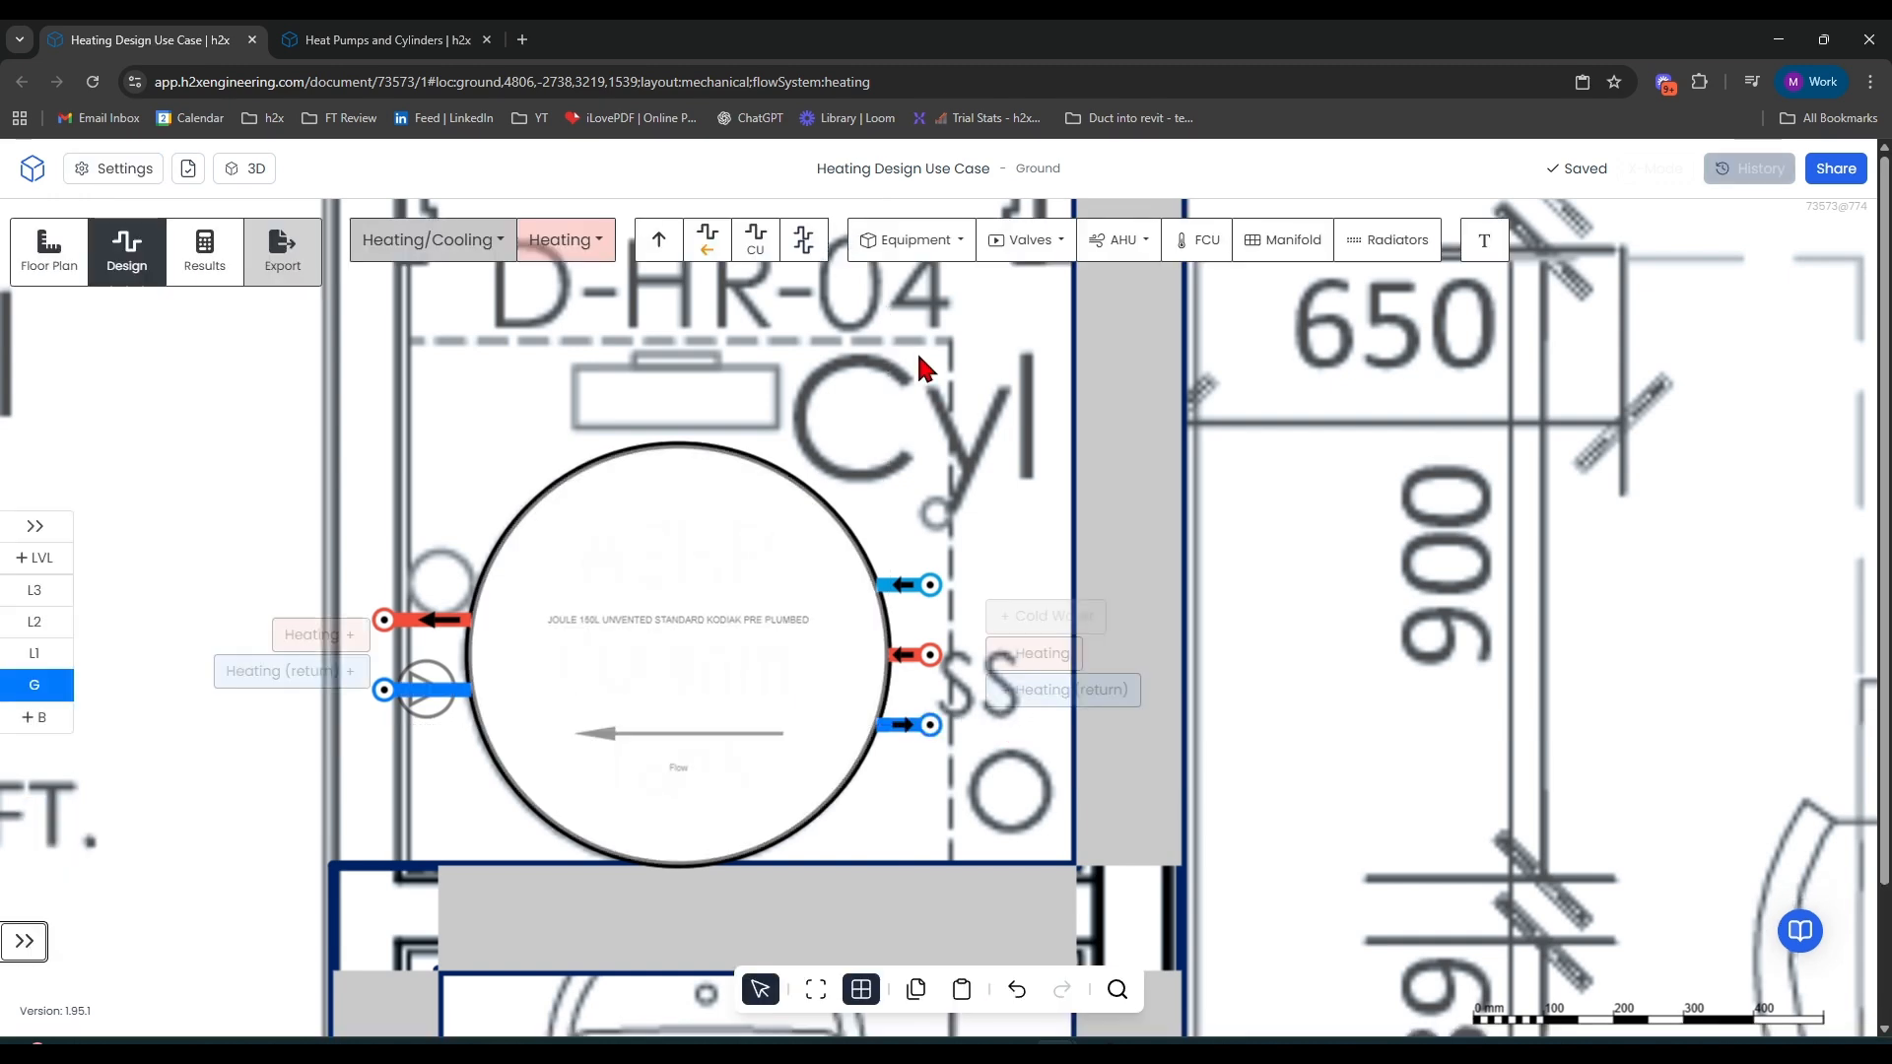
Start two pipes from the cylinder's heating and heating return inlets, turn them beside the cupboard wall, and set the height to 2.5 m
click(804, 243)
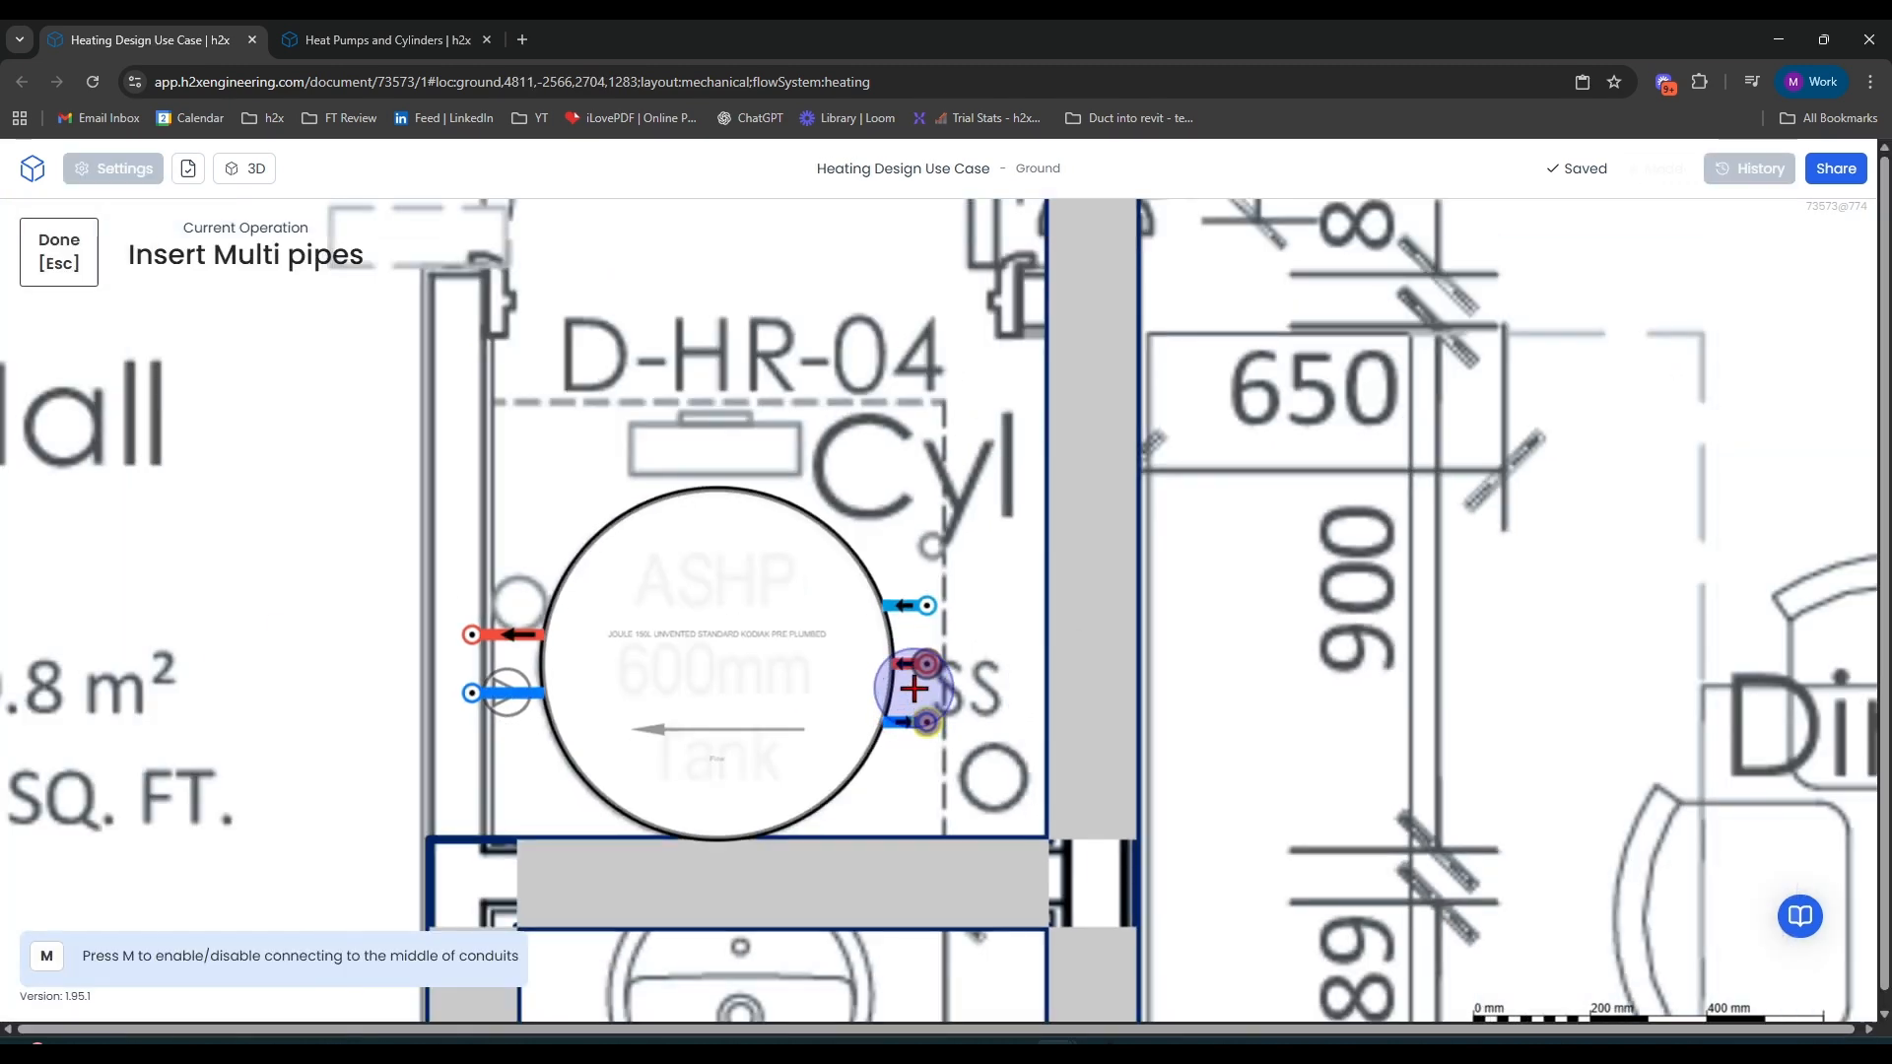
click(914, 689)
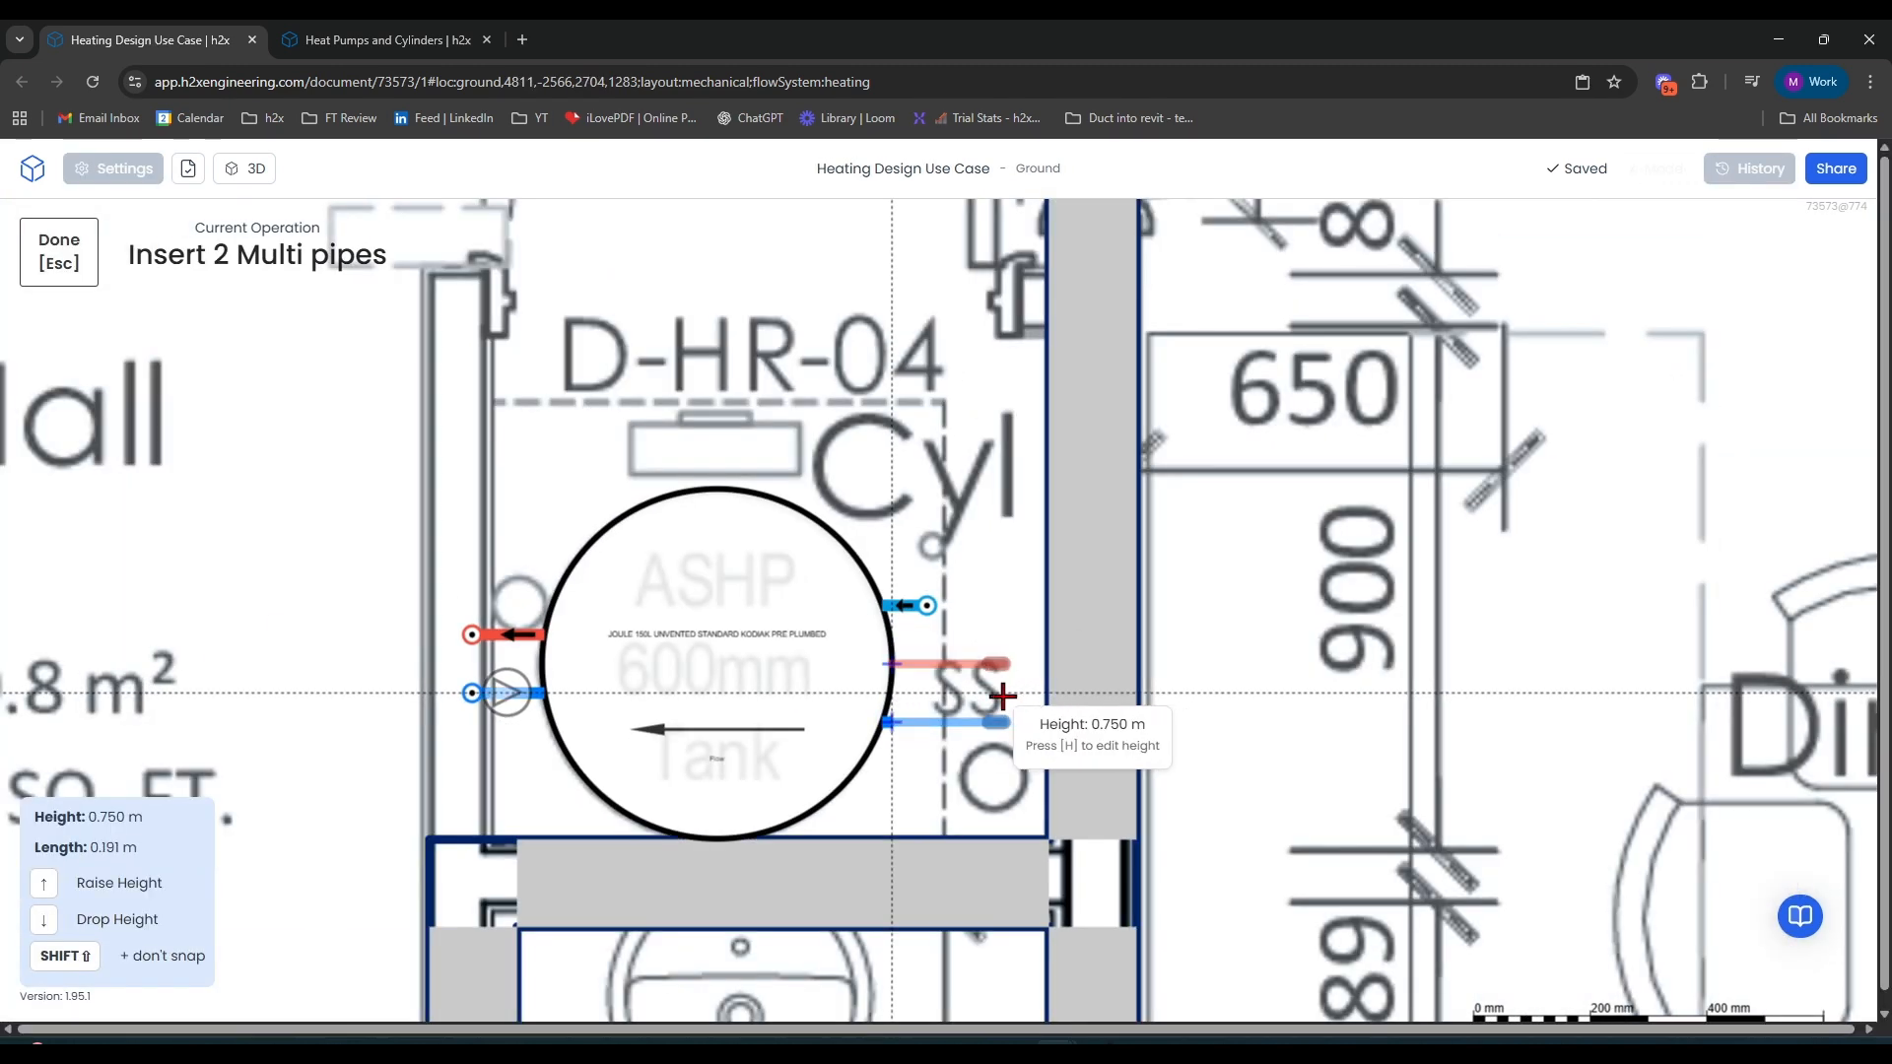
click(1016, 440)
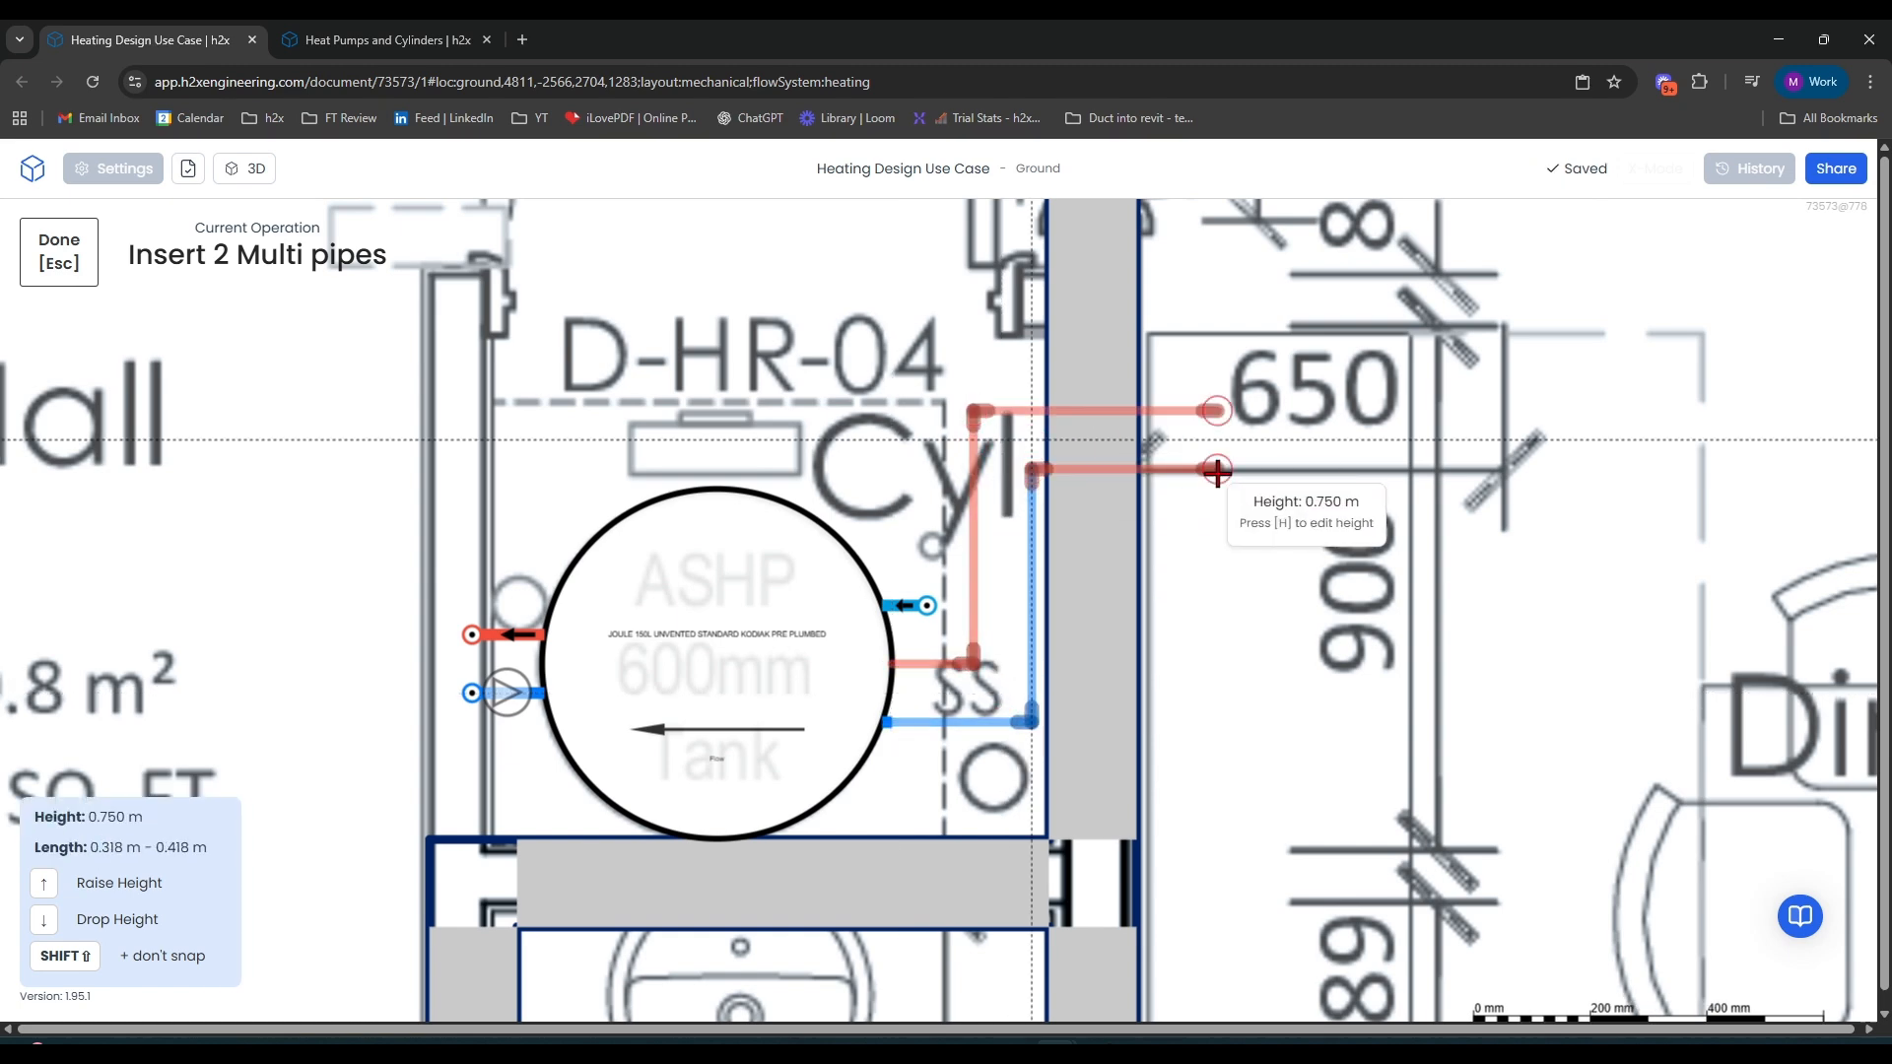
key(h)
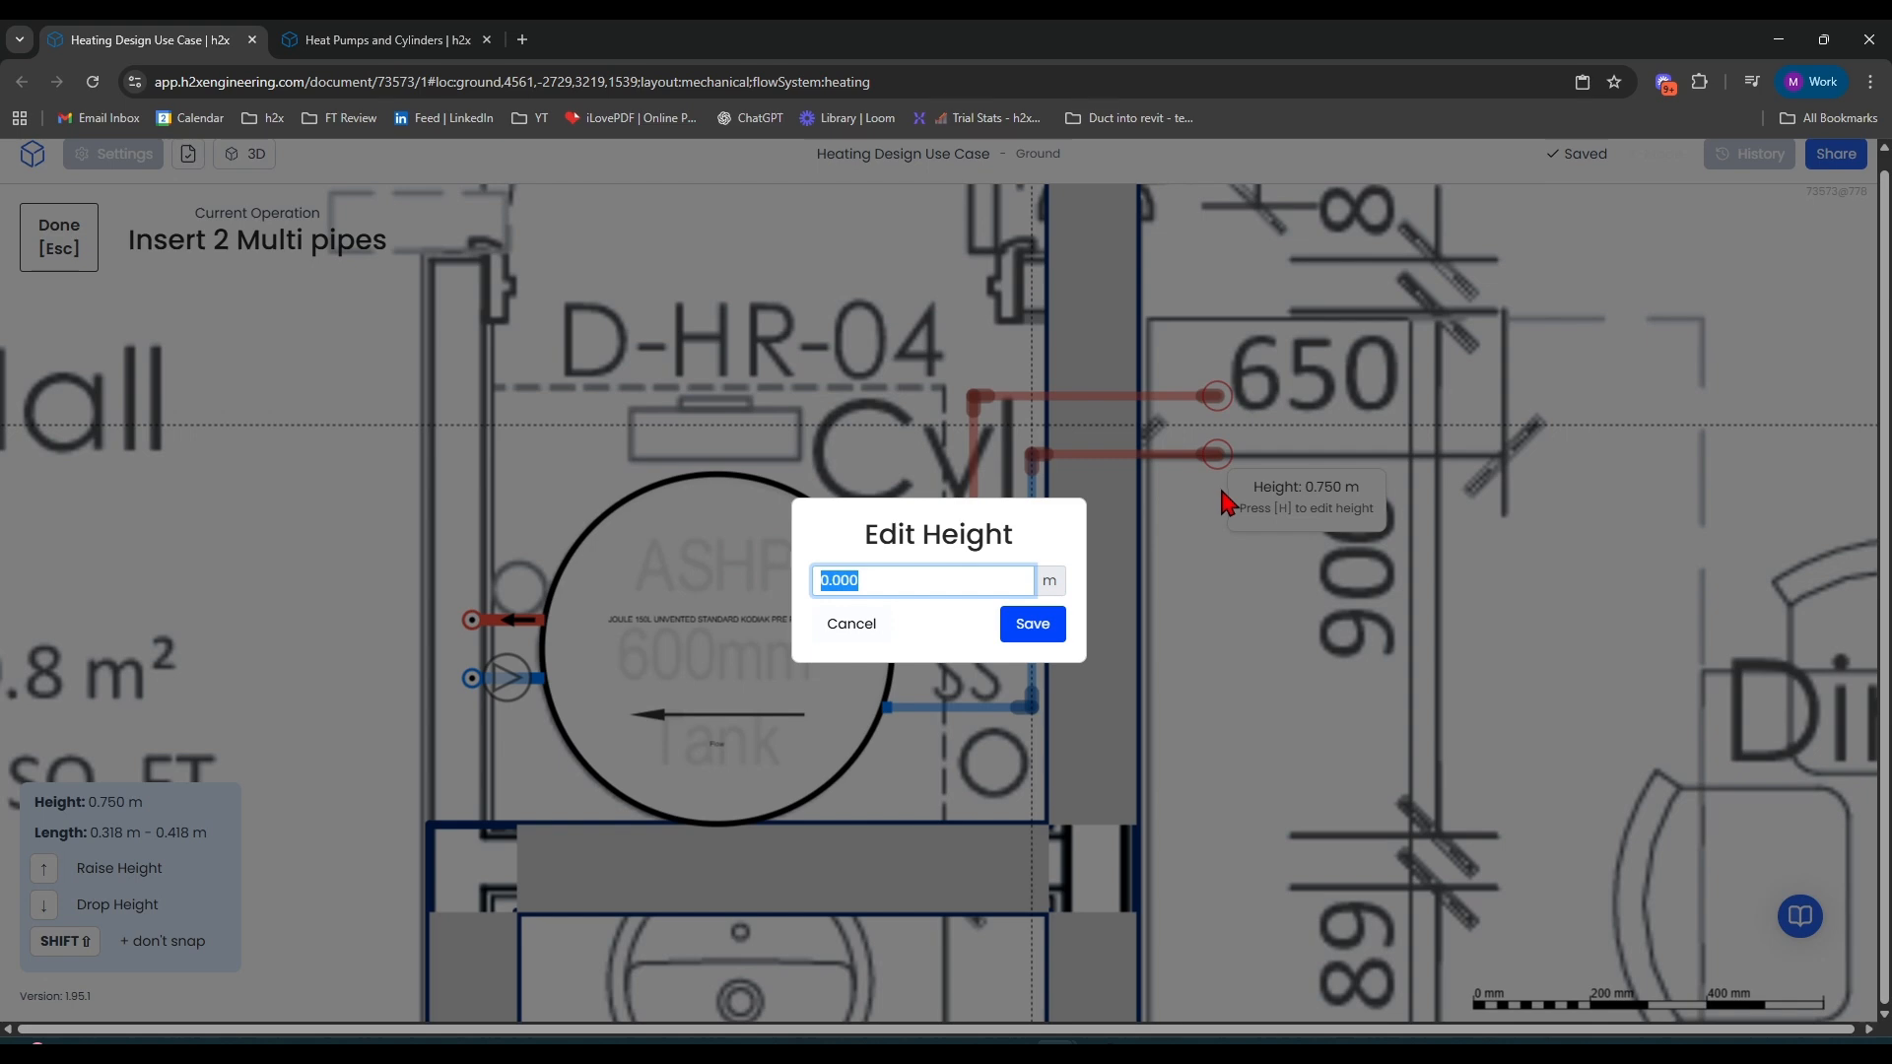
text(2.5)
key(Return)
Route both pipes at 2.5 m across the dining area, along the kitchen's outer wall, and out through it below the heat pump
scroll(1208, 499, down, 3)
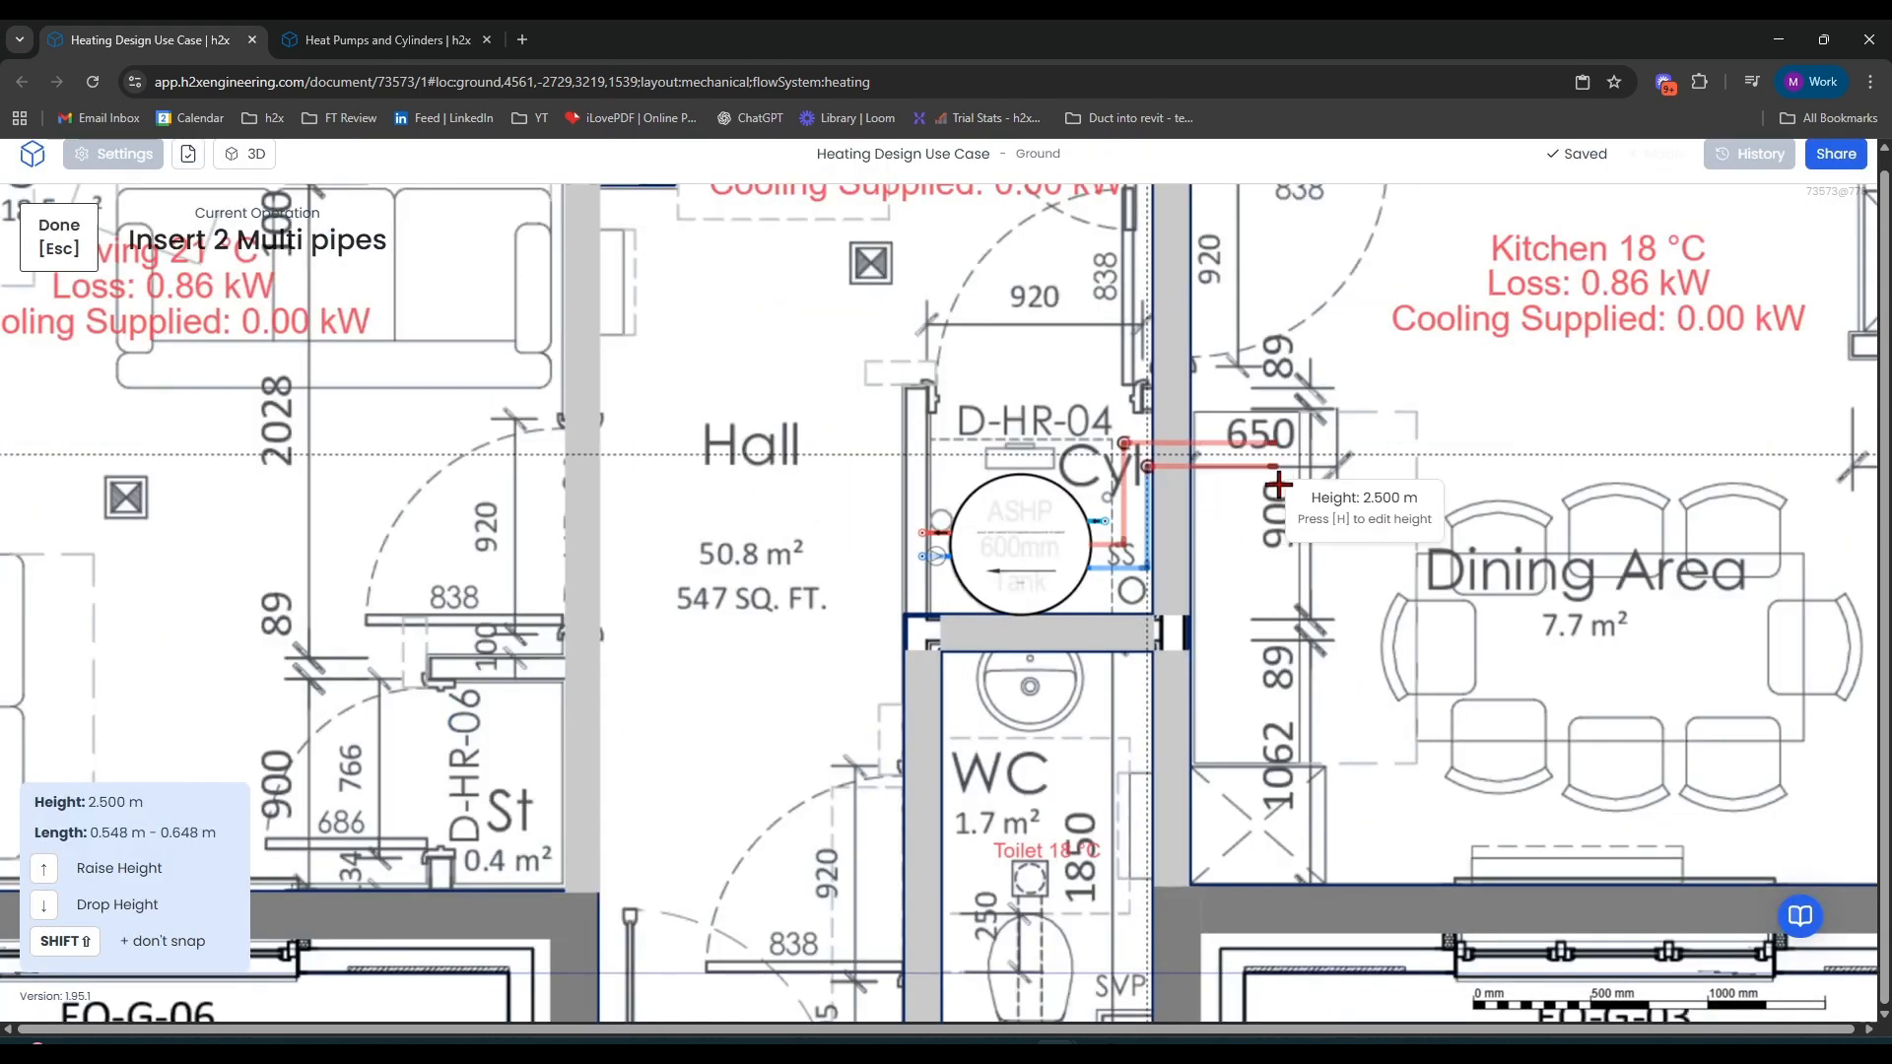
scroll(1089, 487, down, 5)
scroll(1173, 483, up, 3)
click(1190, 504)
scroll(1196, 434, up, 3)
click(1195, 492)
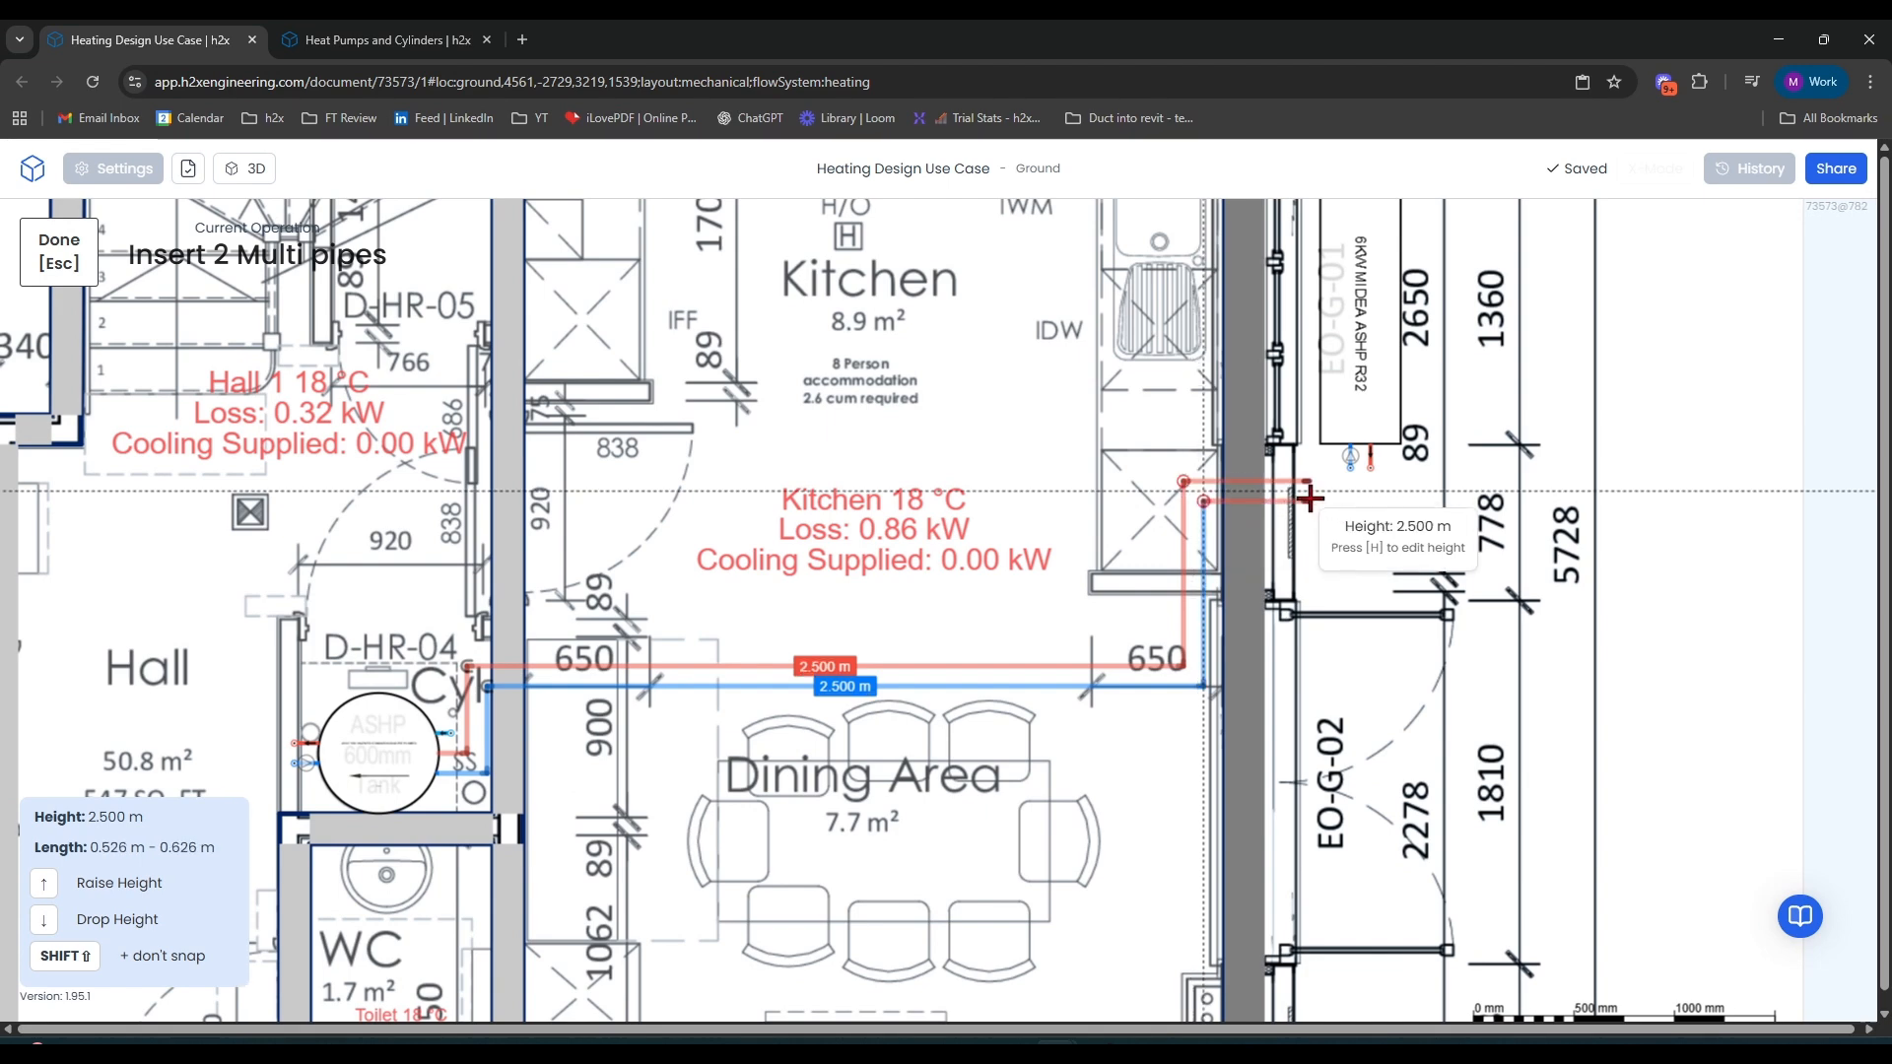
scroll(1309, 498, up, 3)
click(1310, 500)
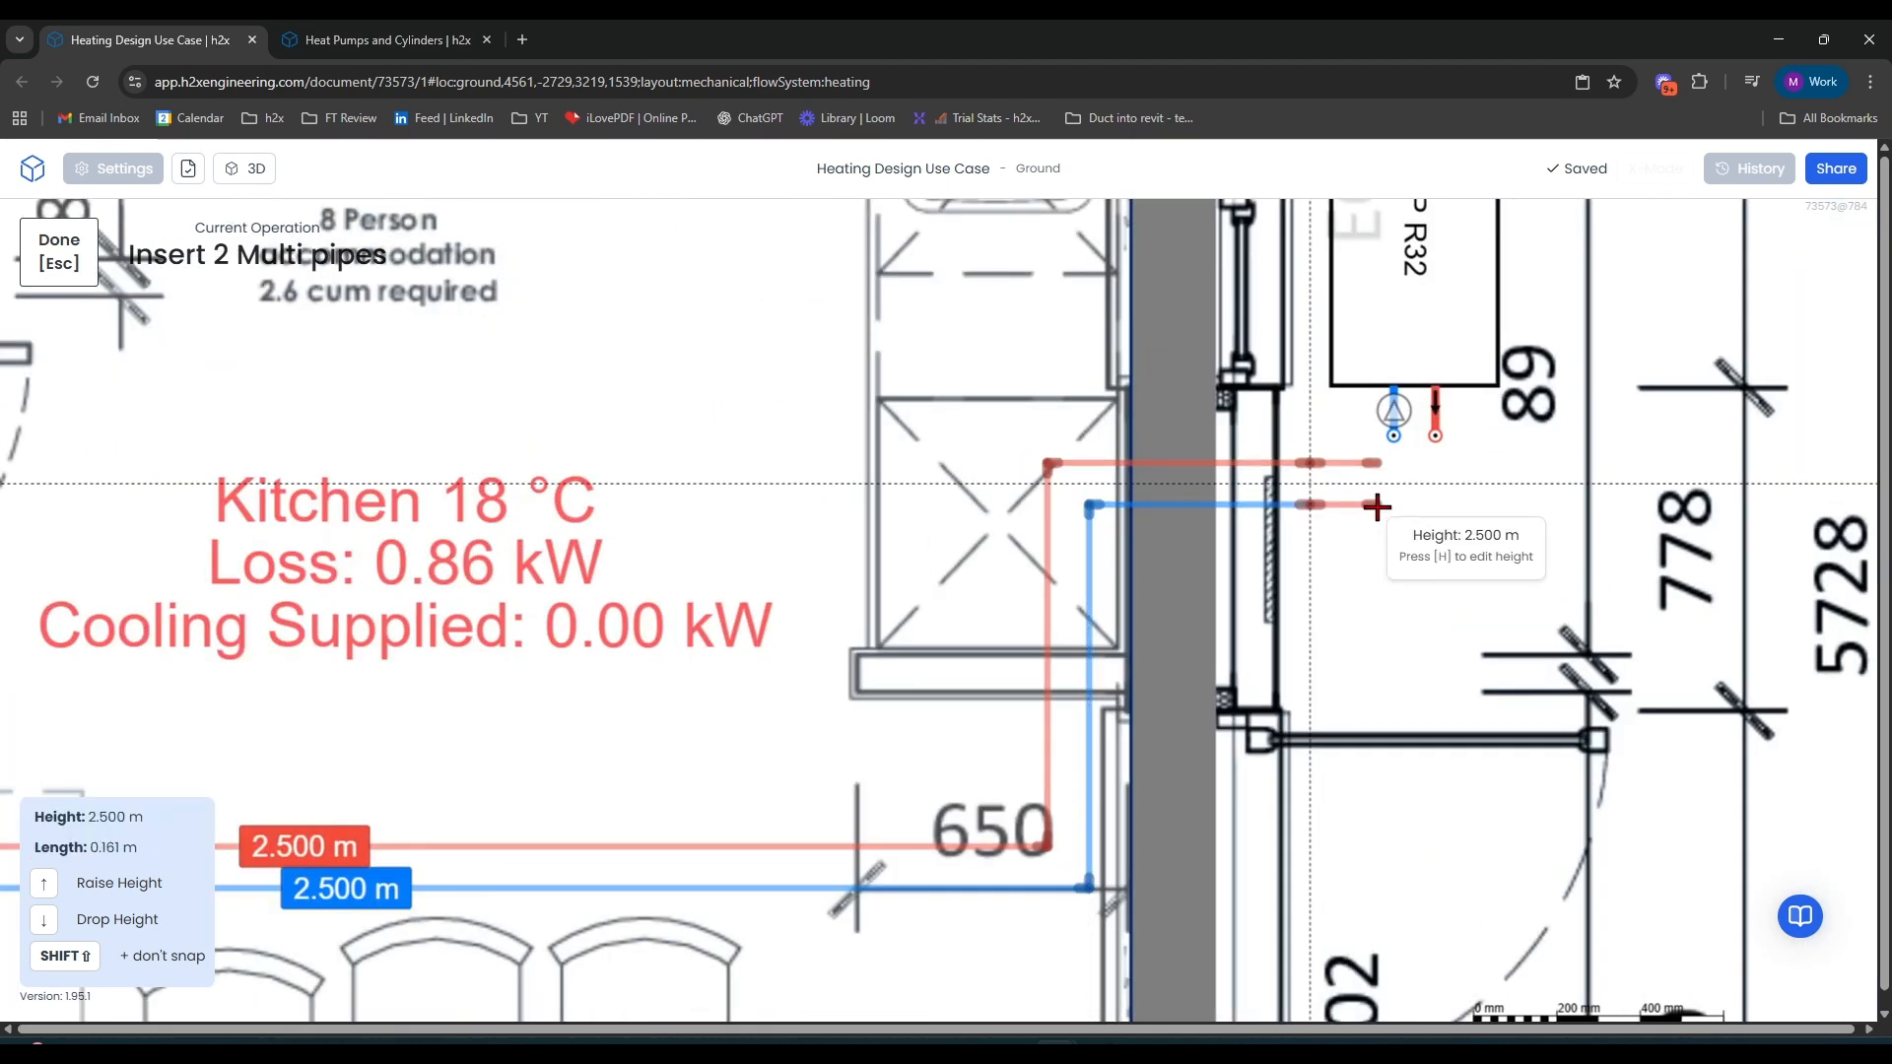
Drop both pipes to a height of 0.5 m outside the wall and extend them past the heat pump's connections
key(h)
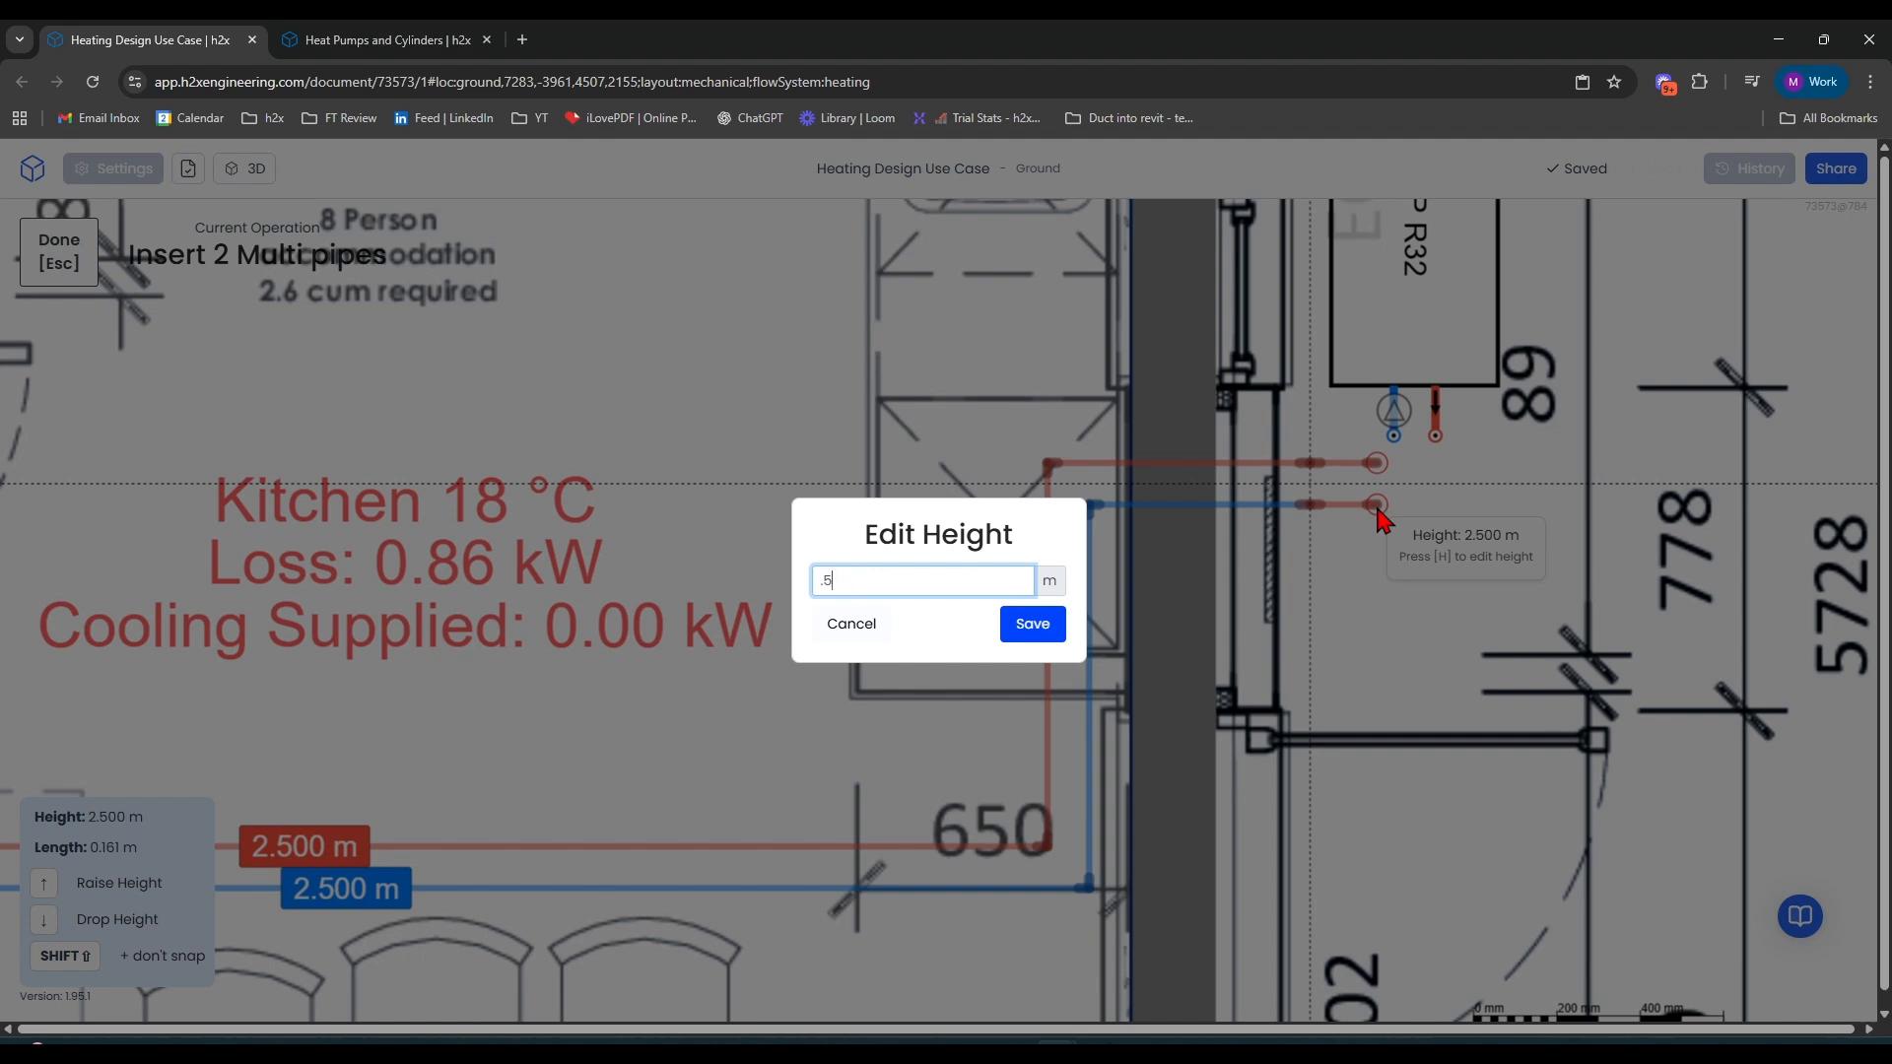
key(Return)
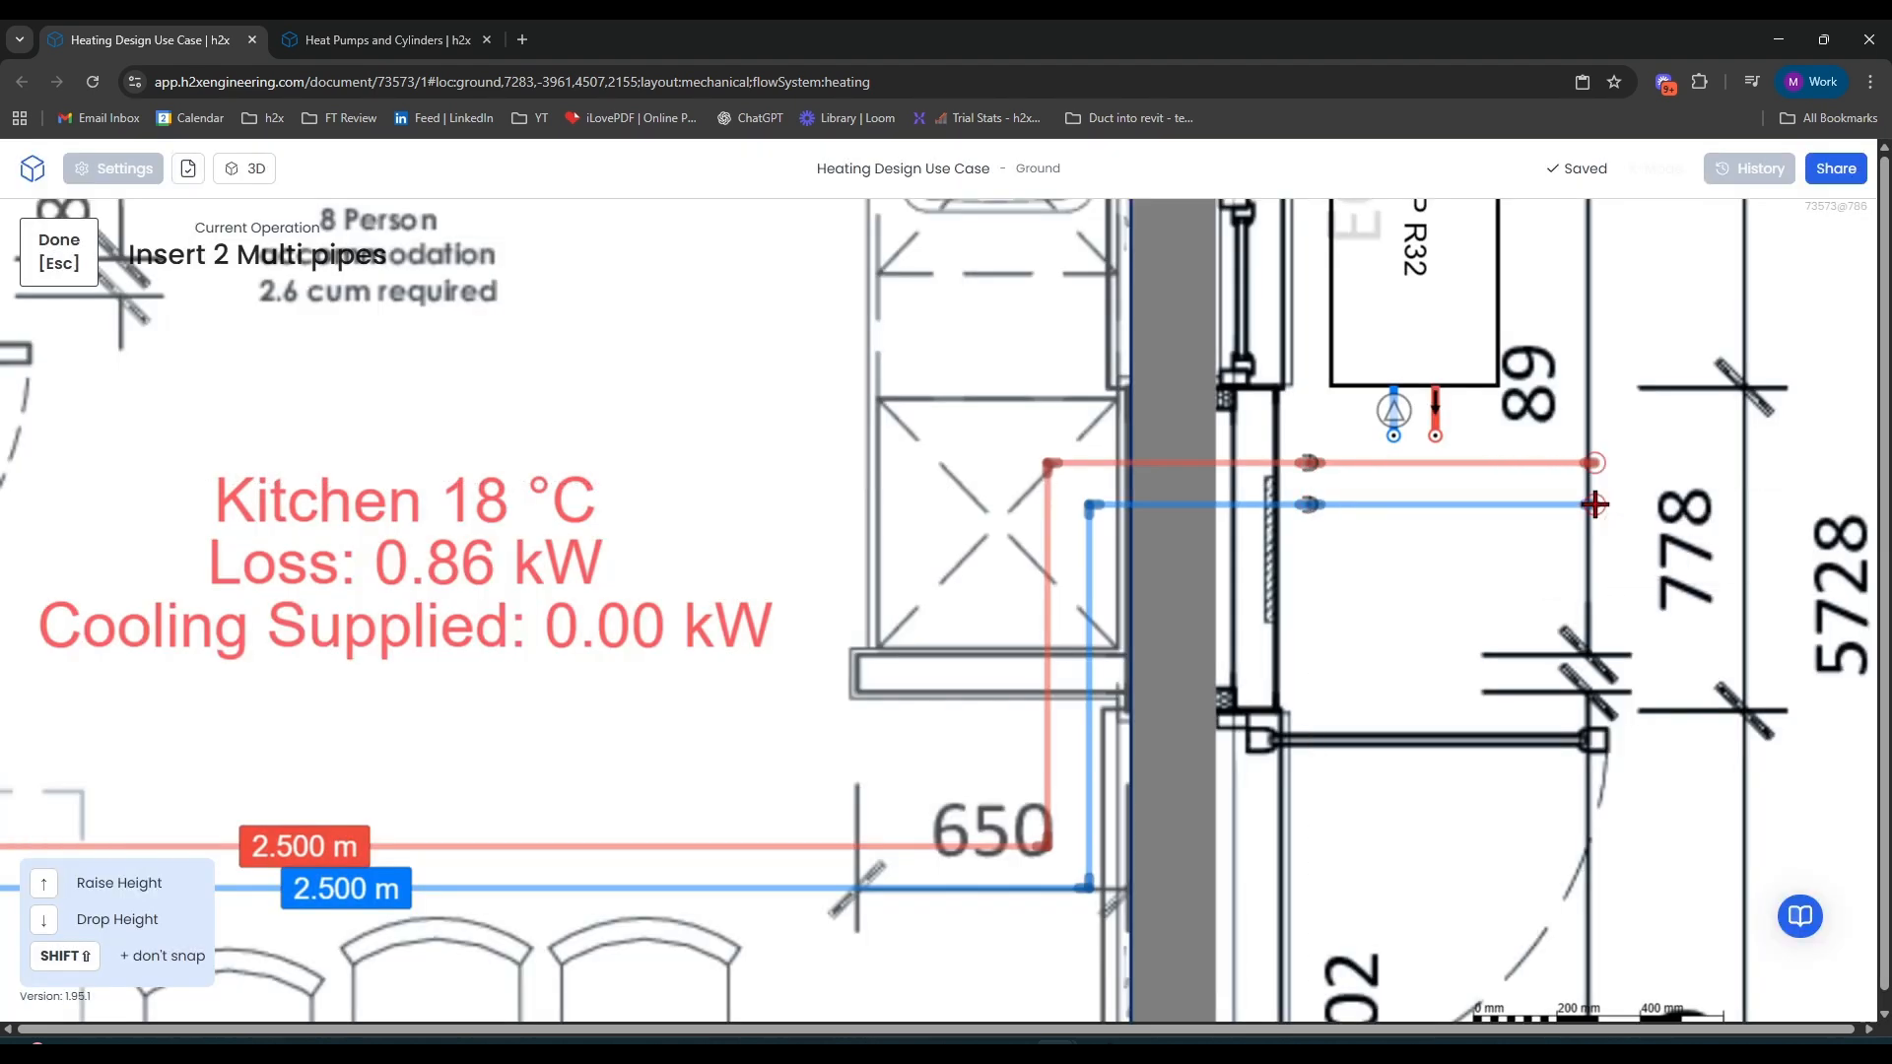
key(Escape)
Rotate the 6kW Midea heat pump to 270 degrees and set its right-to-left option to Yes
scroll(1594, 505, down, 3)
drag(1512, 612, 1094, 649)
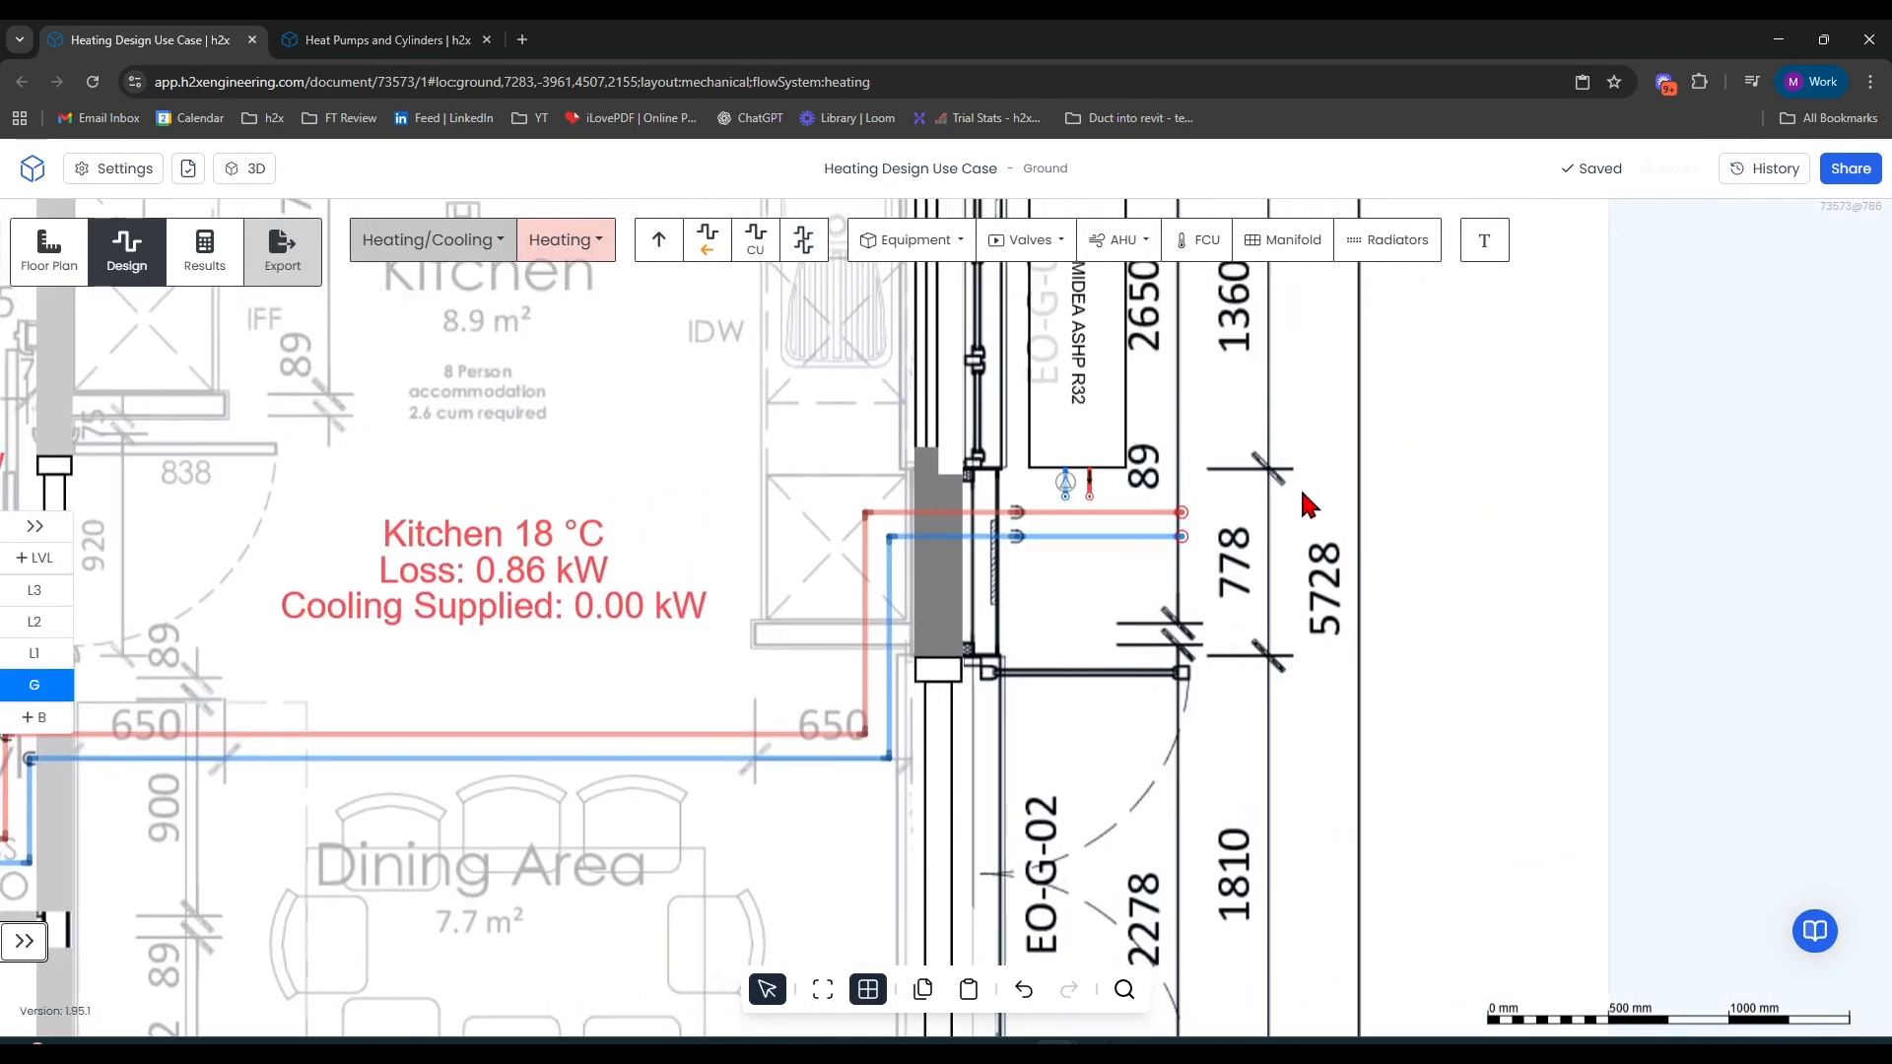
drag(1305, 495, 1206, 554)
mouse_move(1014, 513)
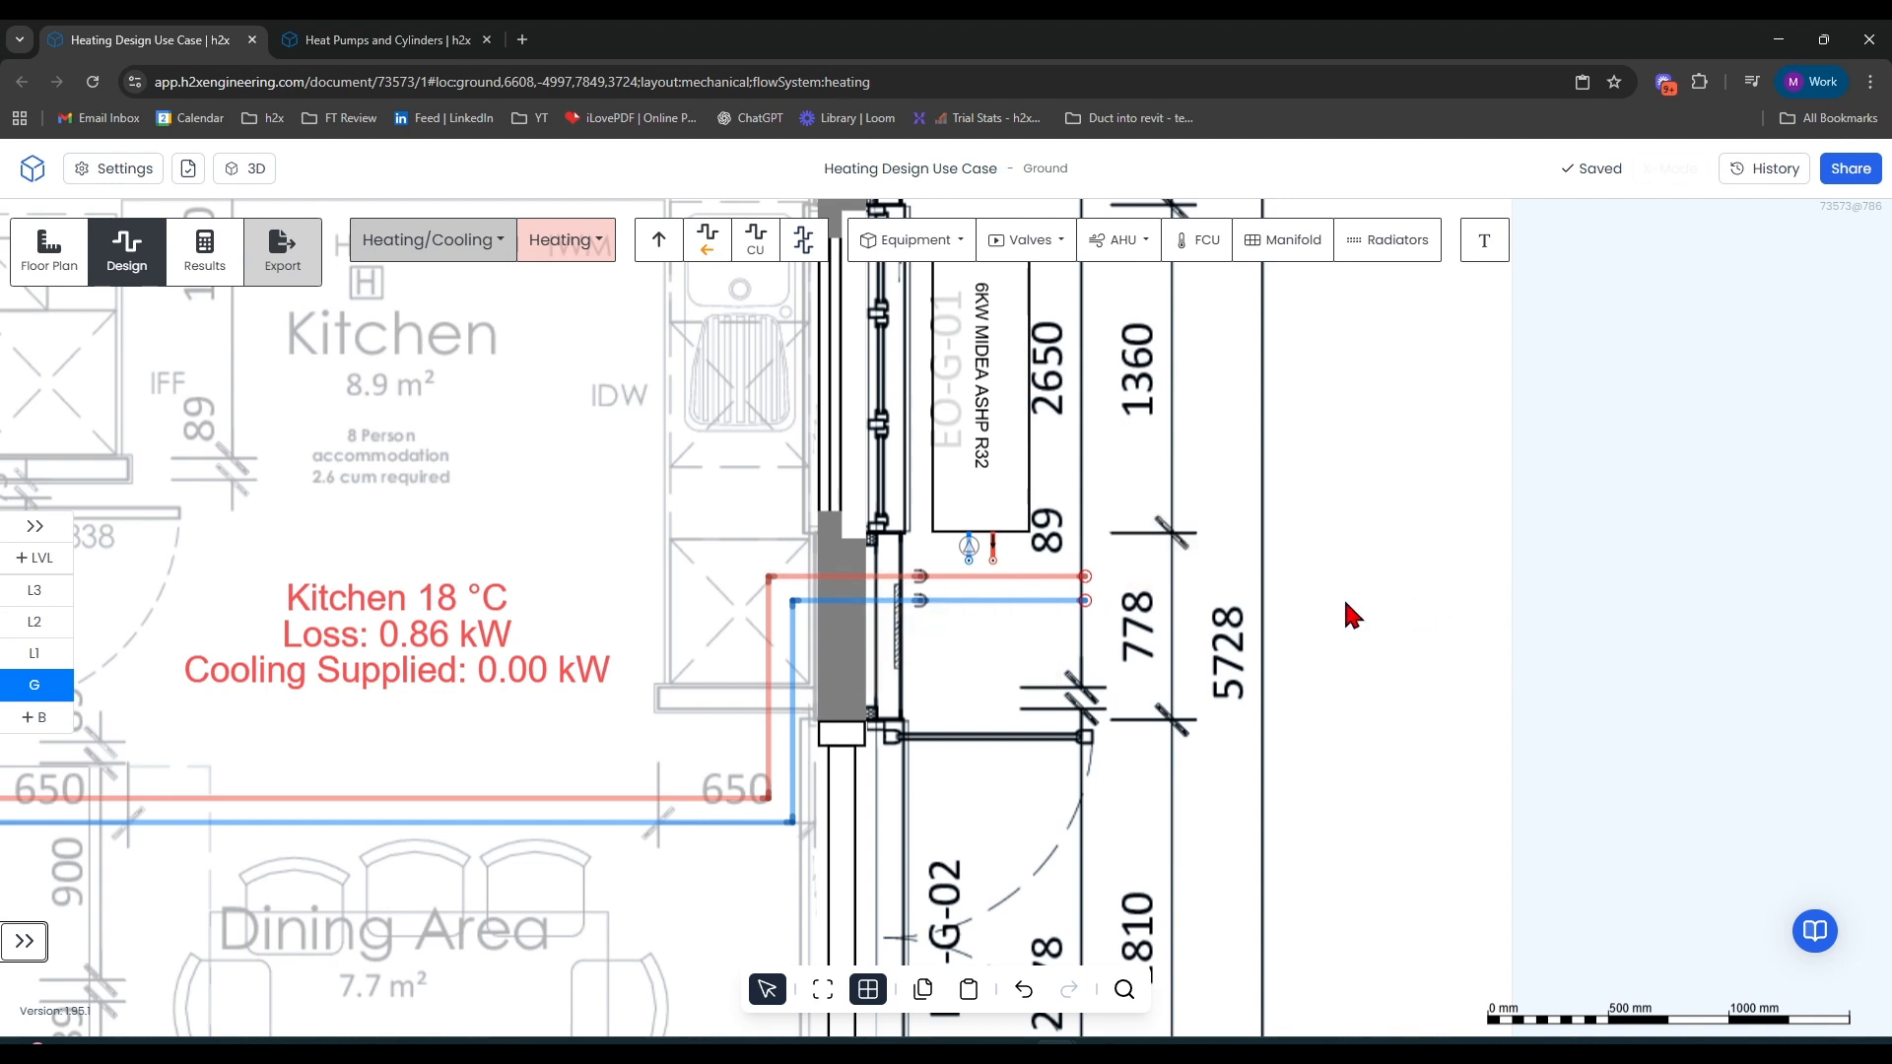
mouse_move(954, 582)
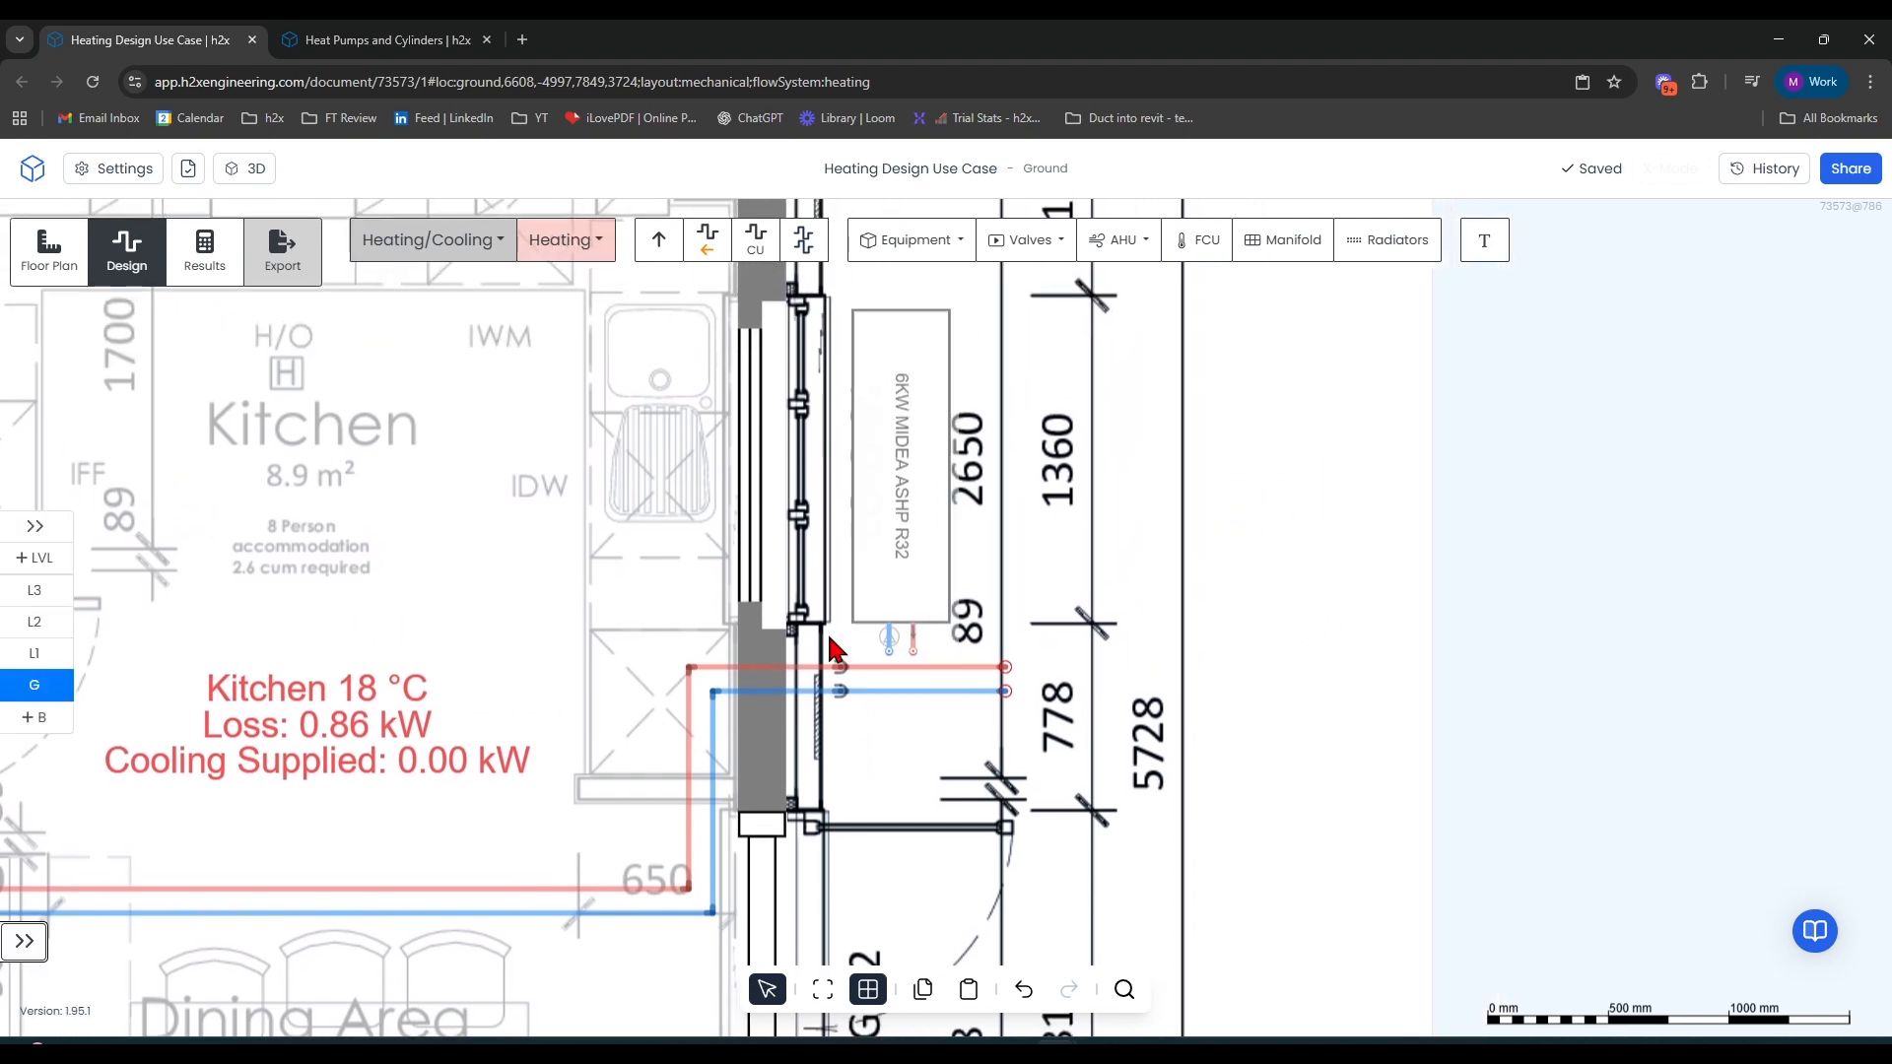
scroll(847, 633, up, 5)
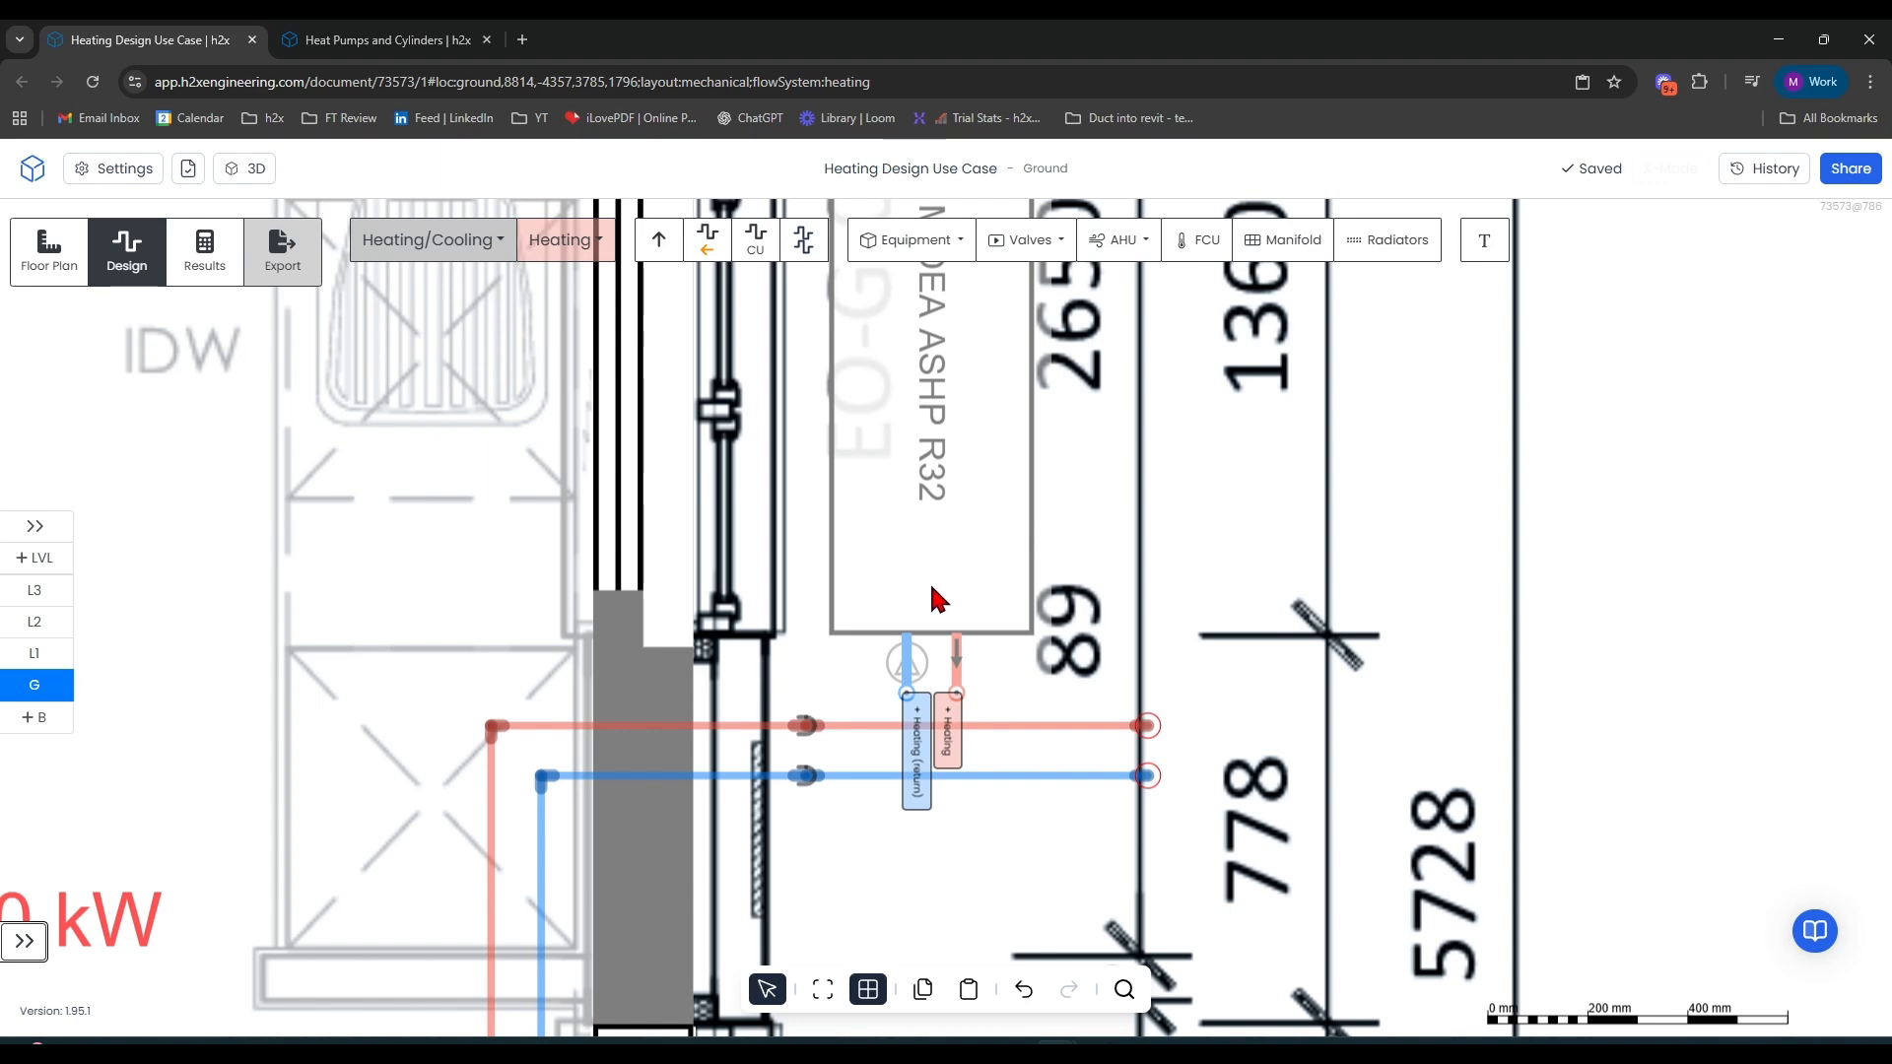
click(969, 654)
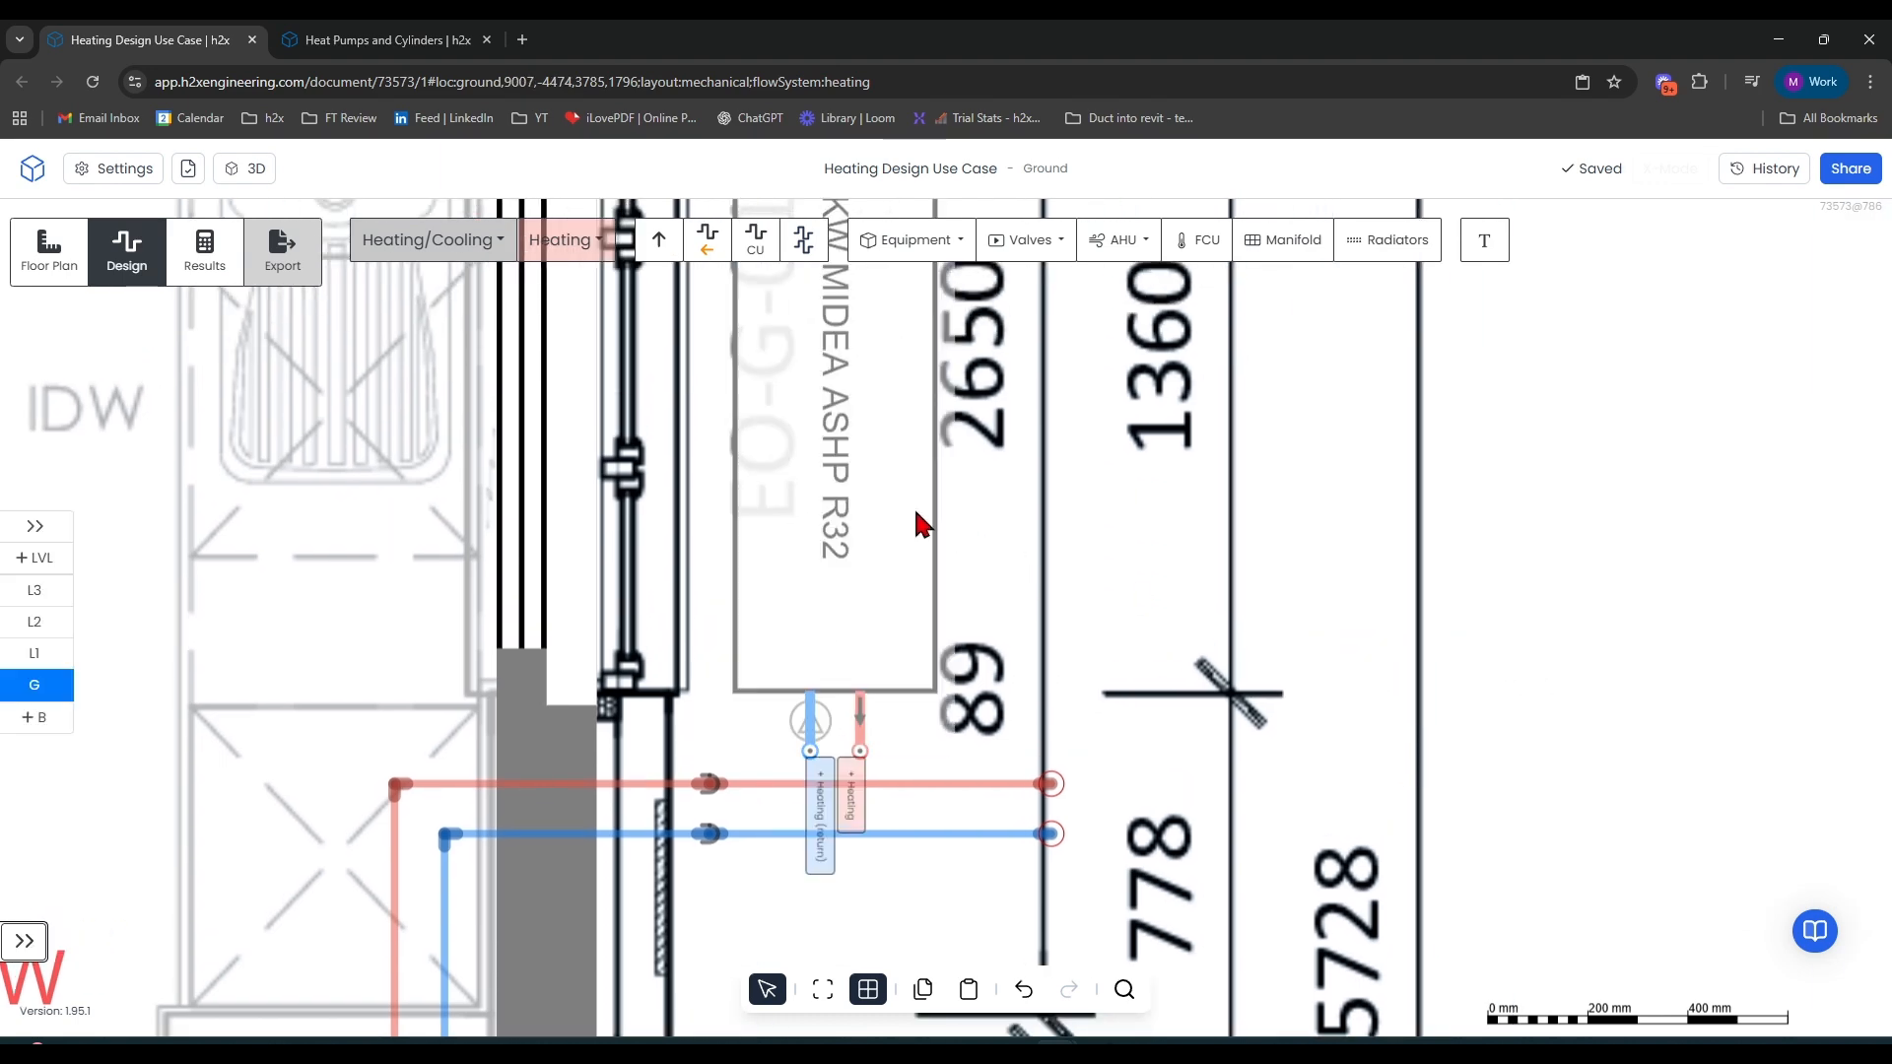
click(1587, 720)
click(1587, 720)
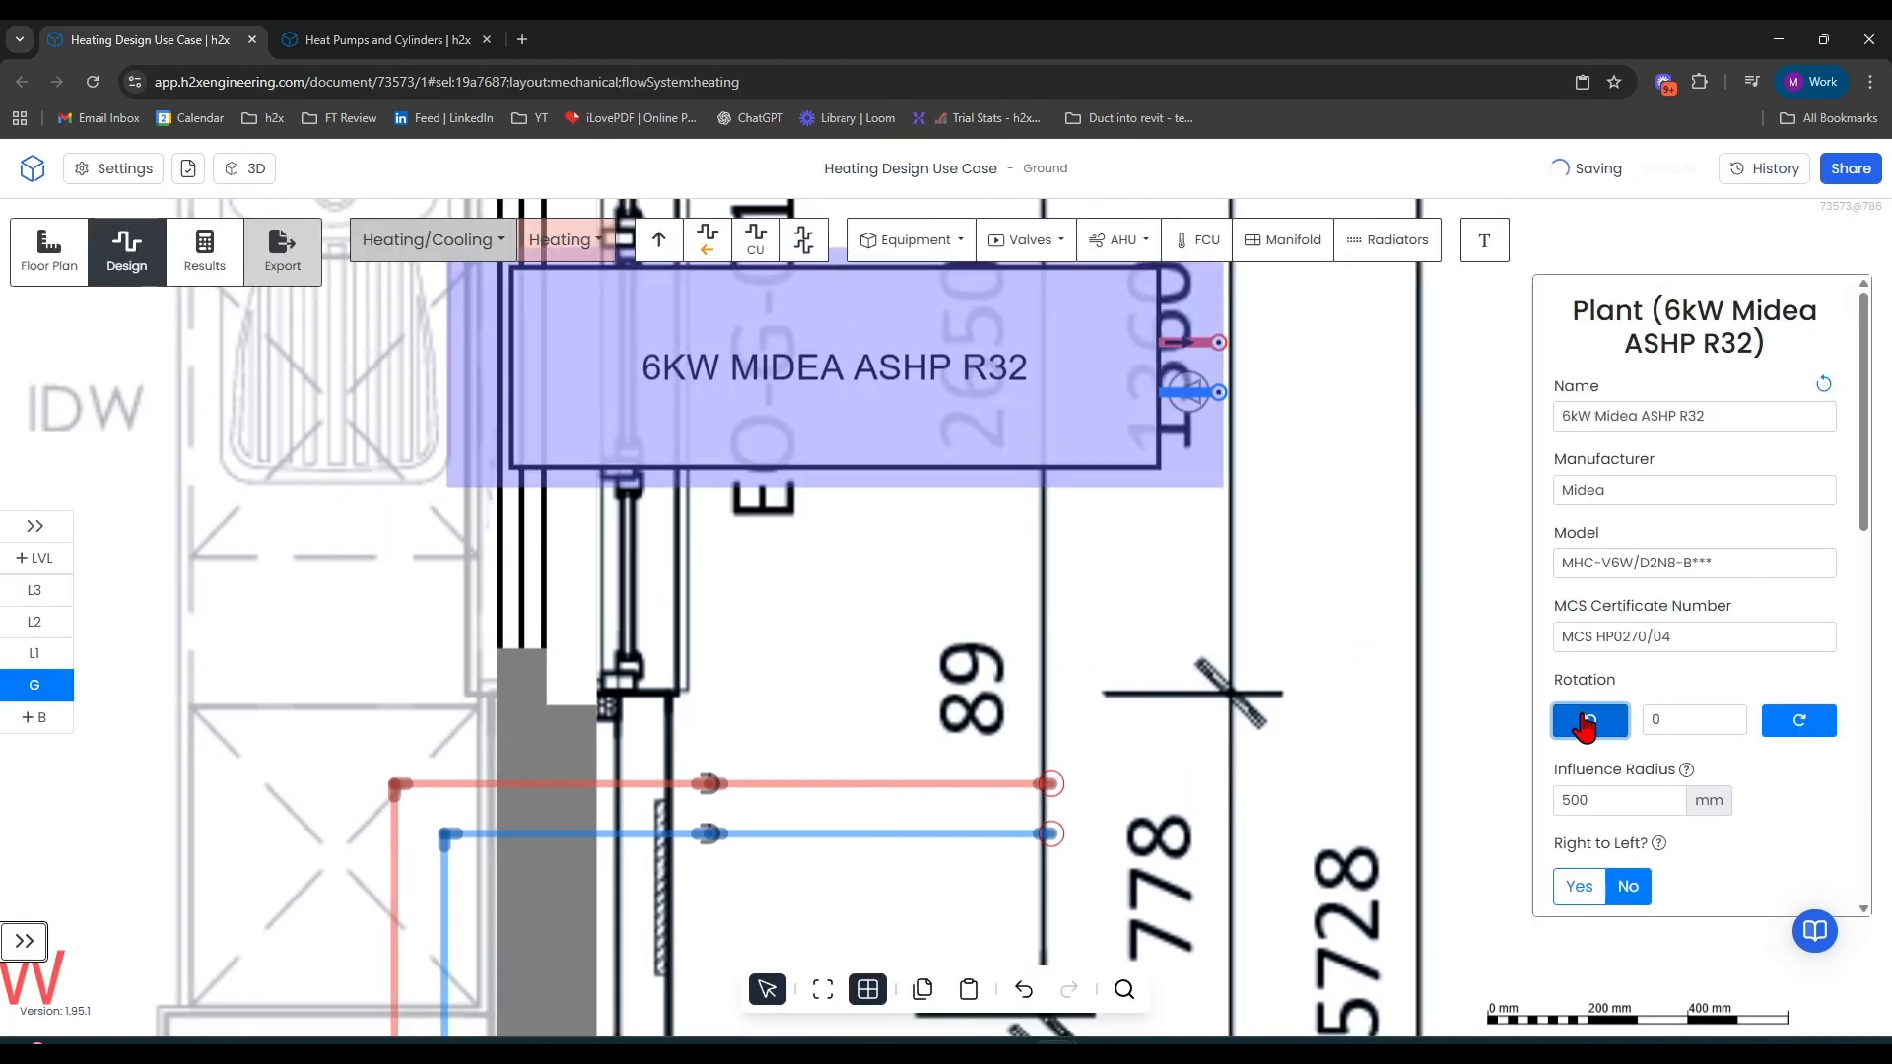
click(1587, 720)
click(1587, 723)
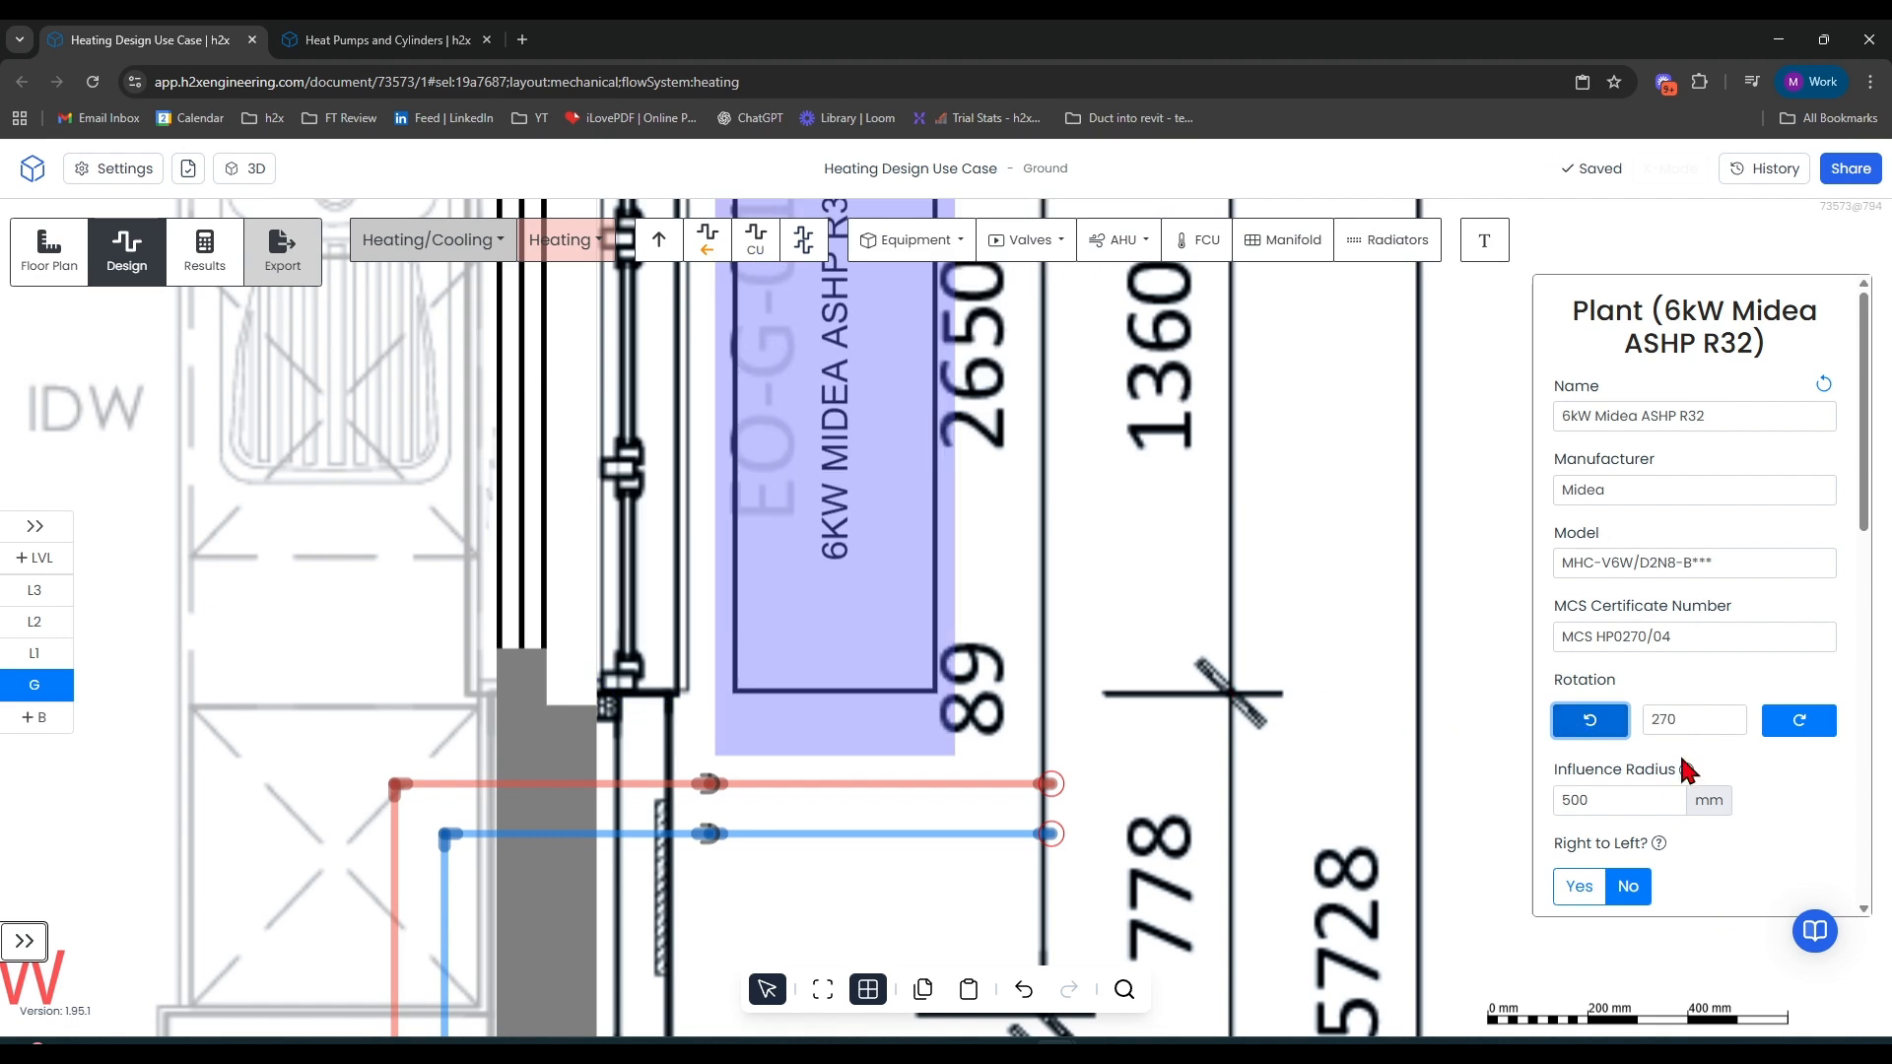
scroll(1602, 806, down, 1)
click(1577, 787)
click(1212, 754)
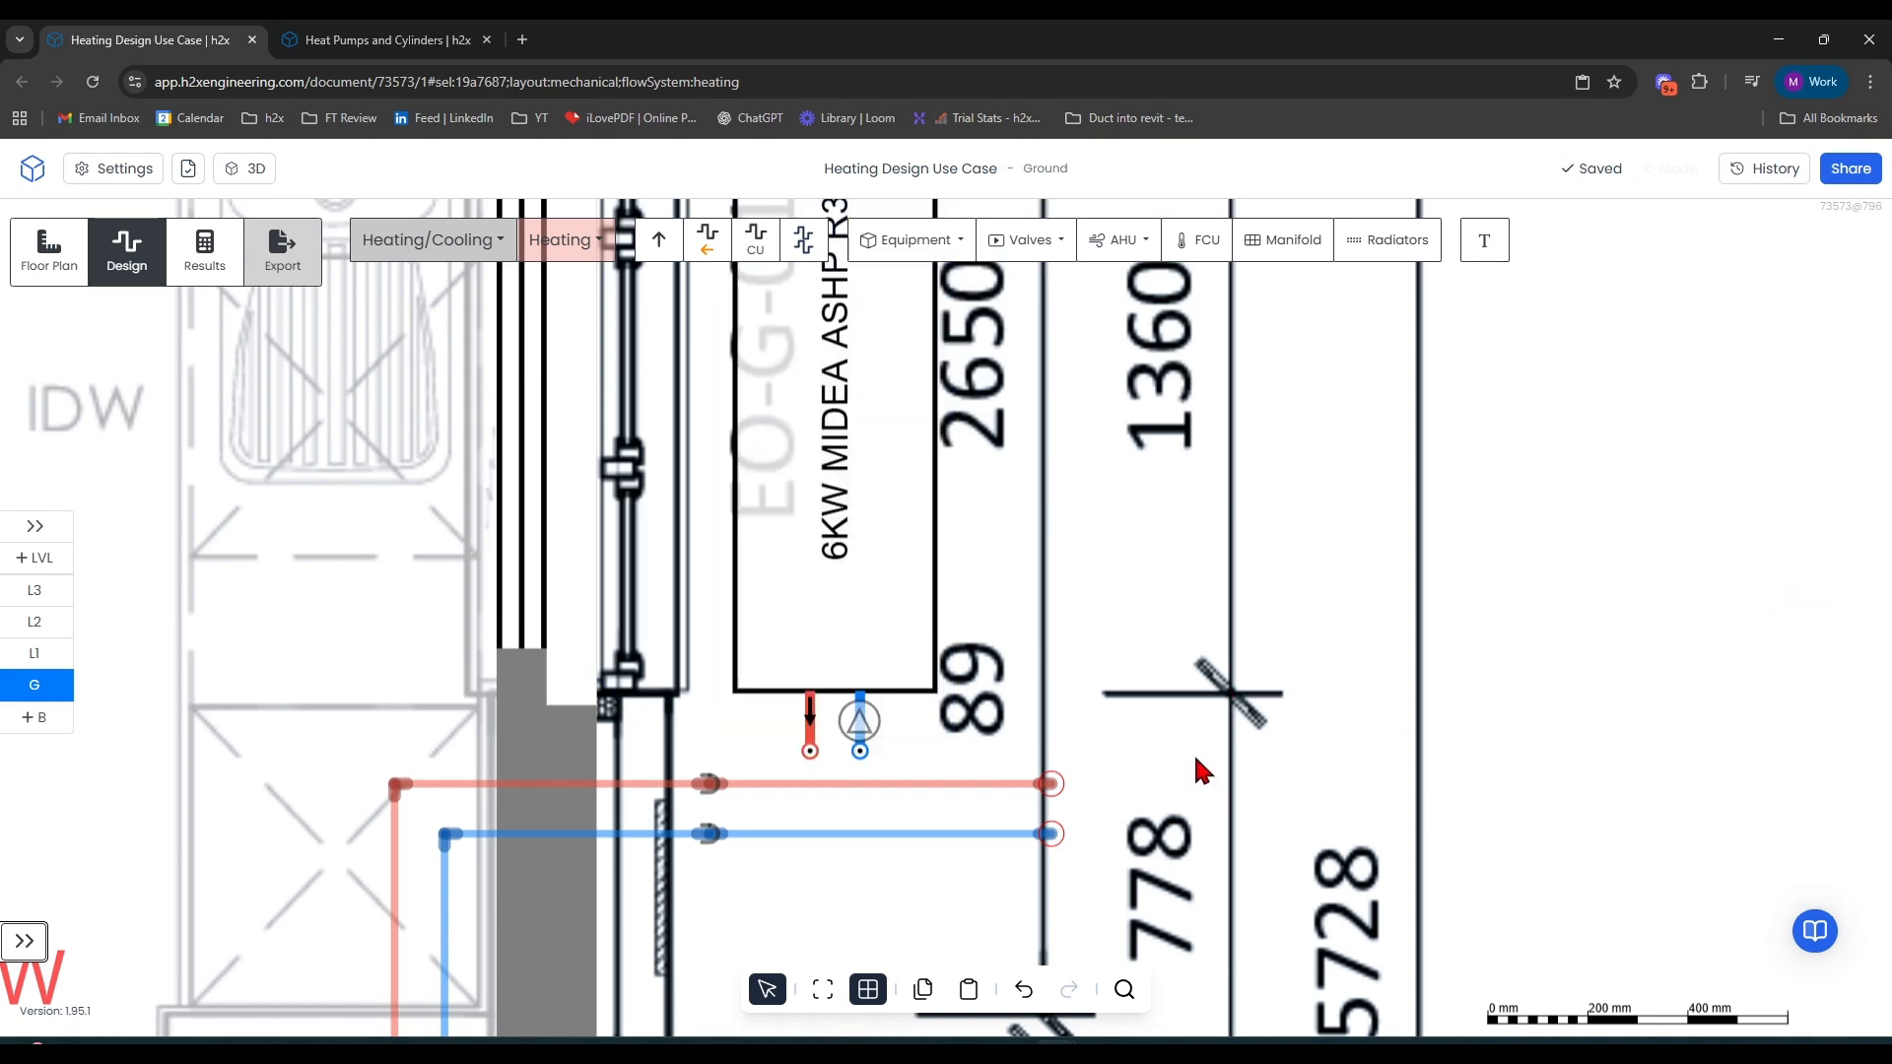
Connect the heat pump's flow and return outlets to the matching heating pipes below it with two new pipes
drag(1608, 665, 1583, 590)
scroll(981, 703, up, 4)
drag(882, 719, 1195, 642)
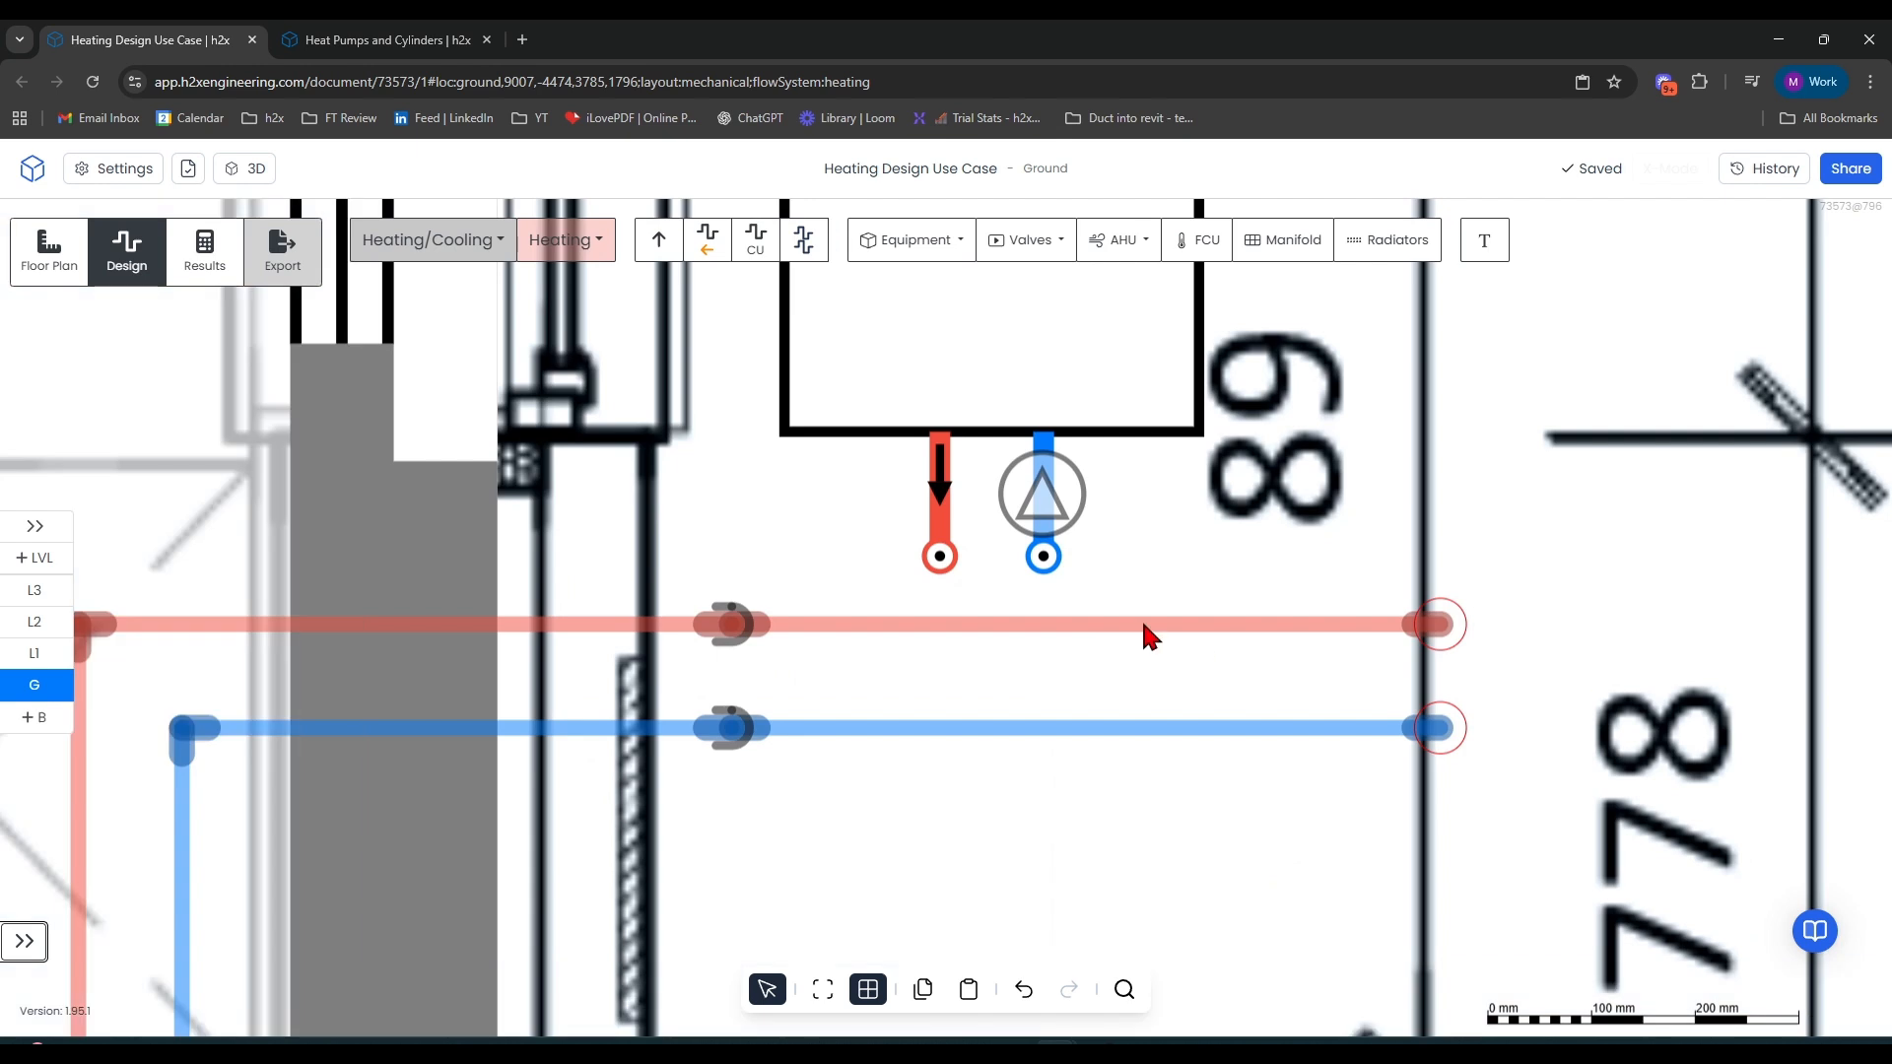
click(803, 239)
scroll(913, 357, down, 3)
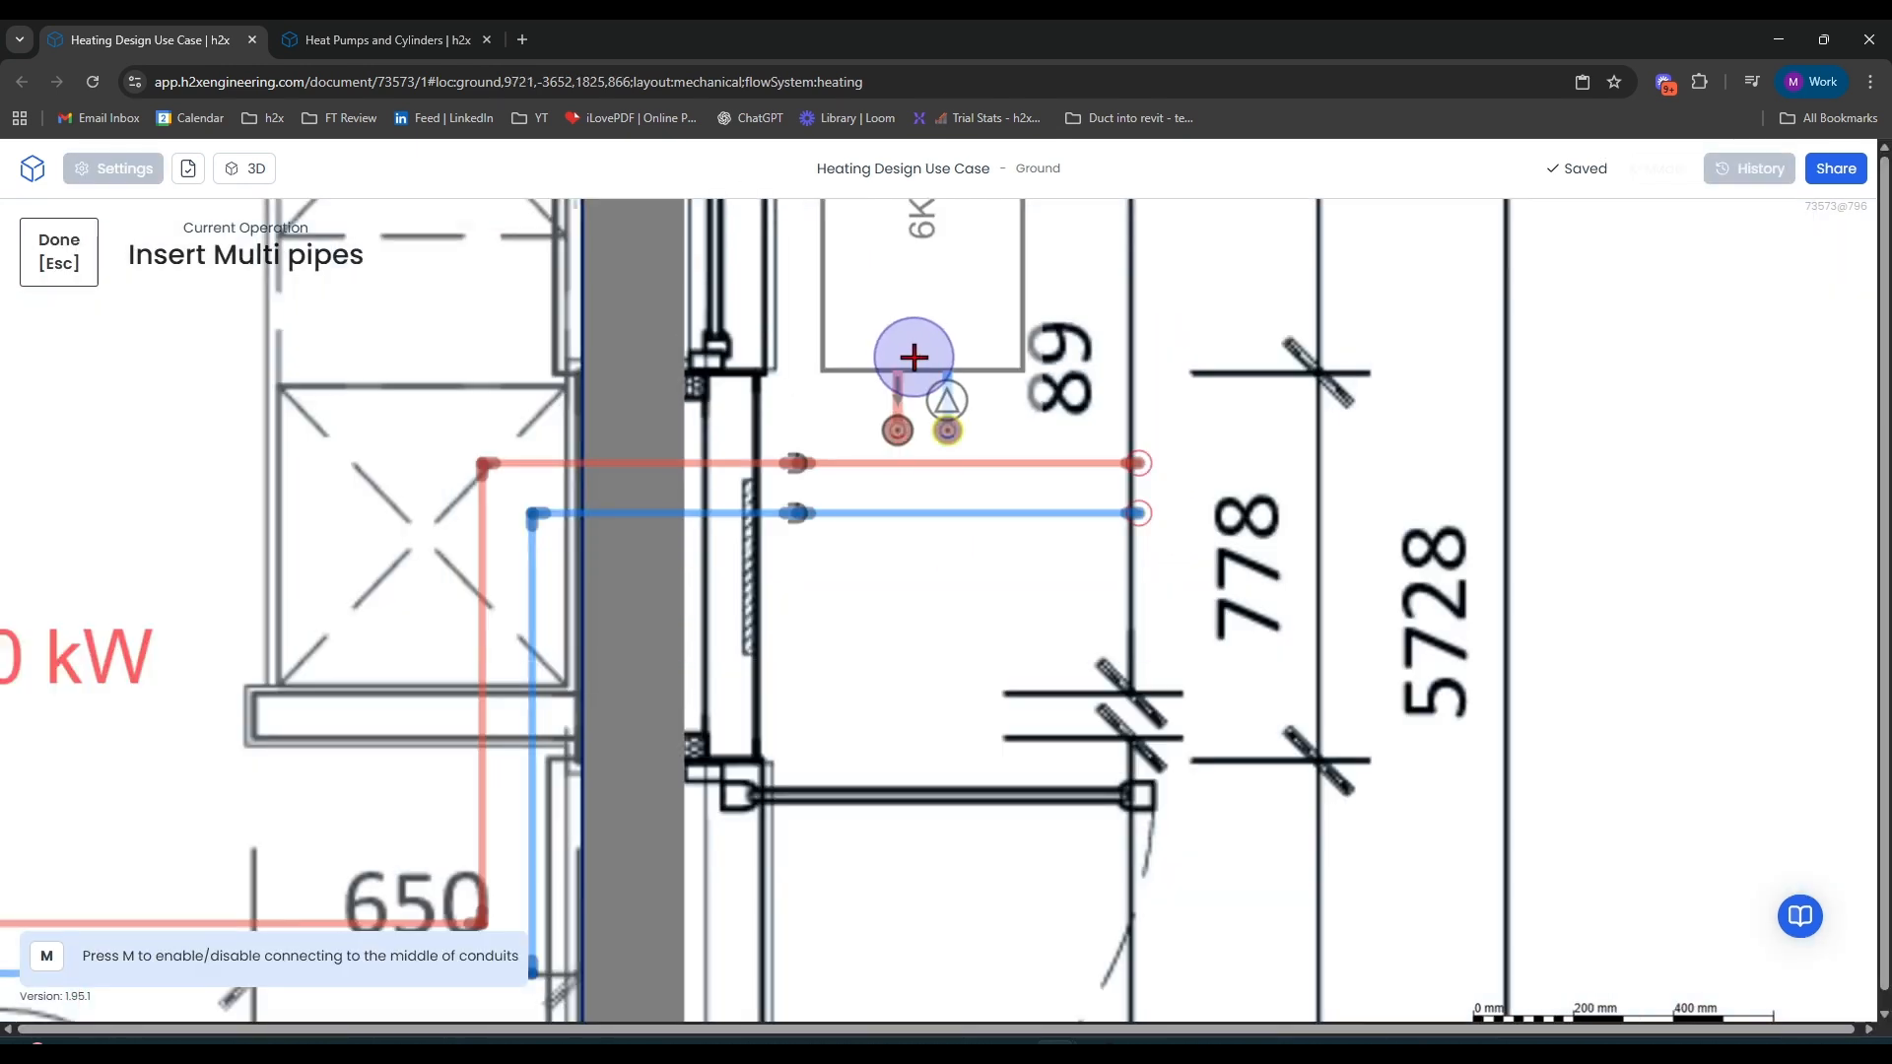
click(926, 418)
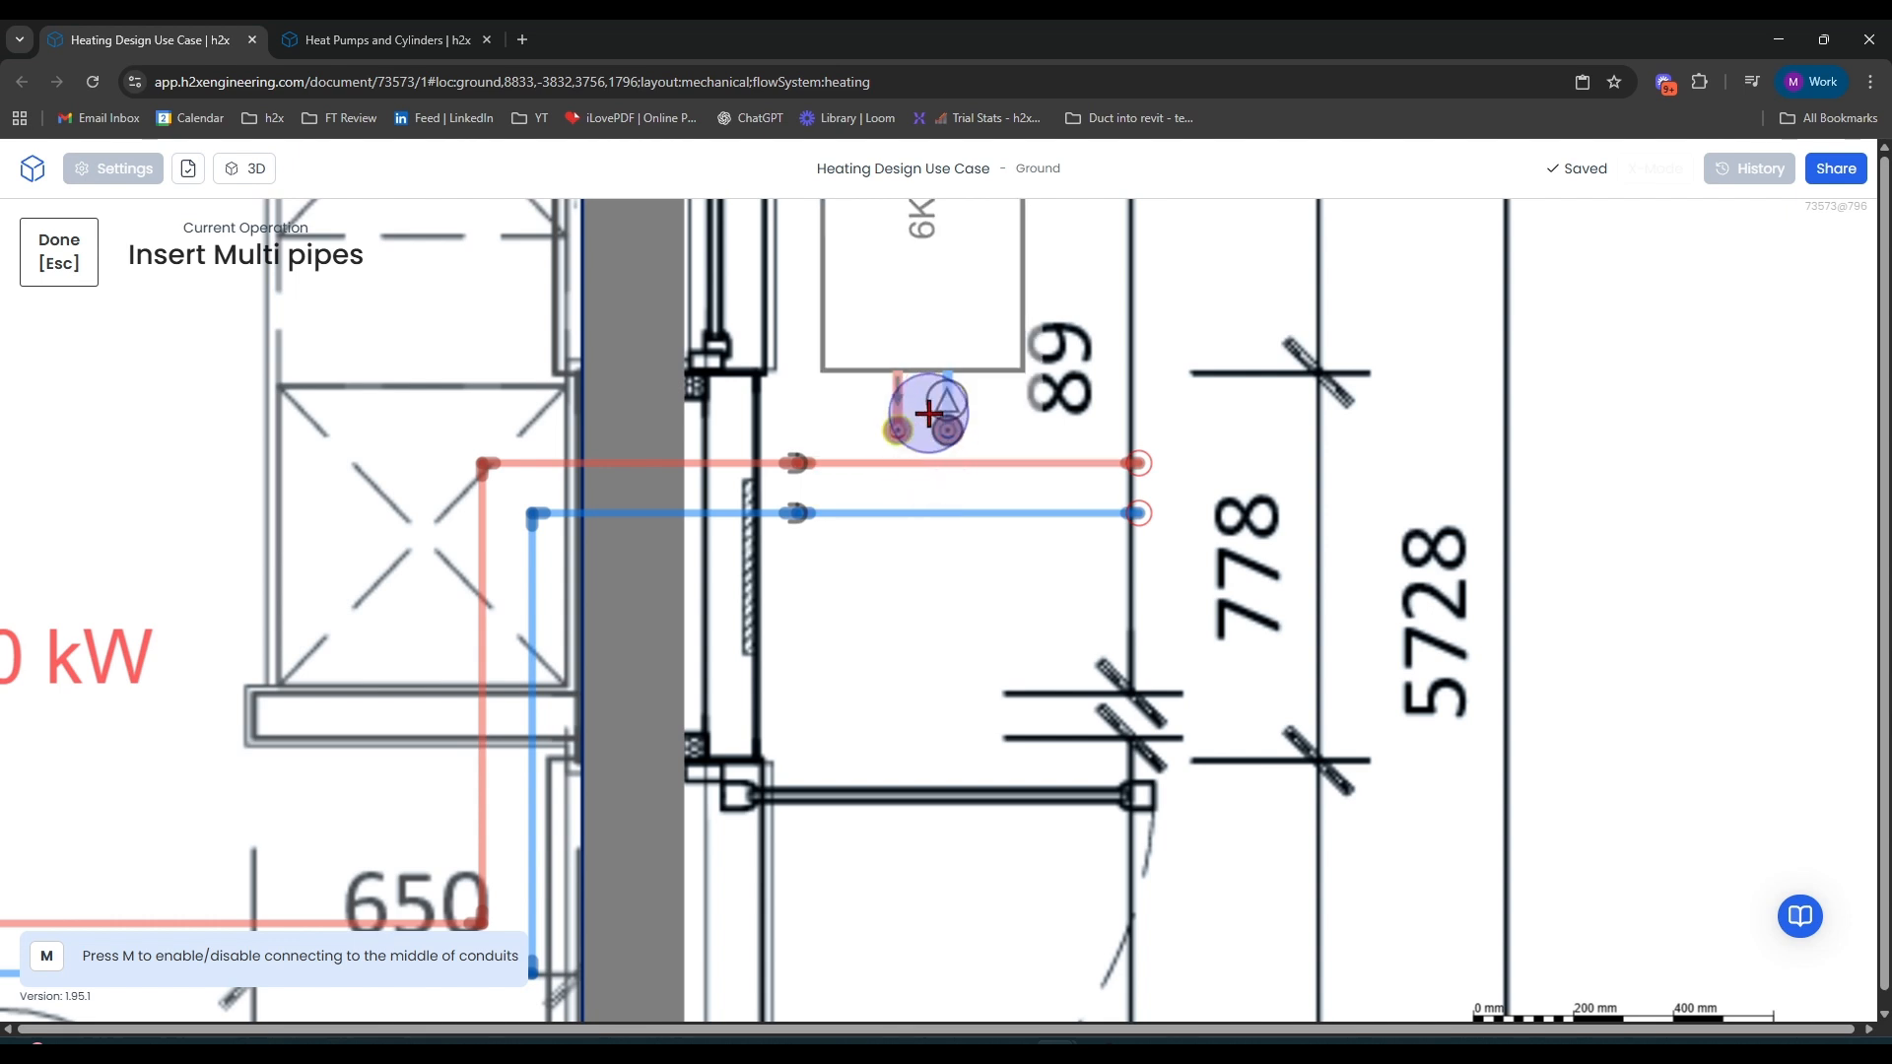
click(927, 412)
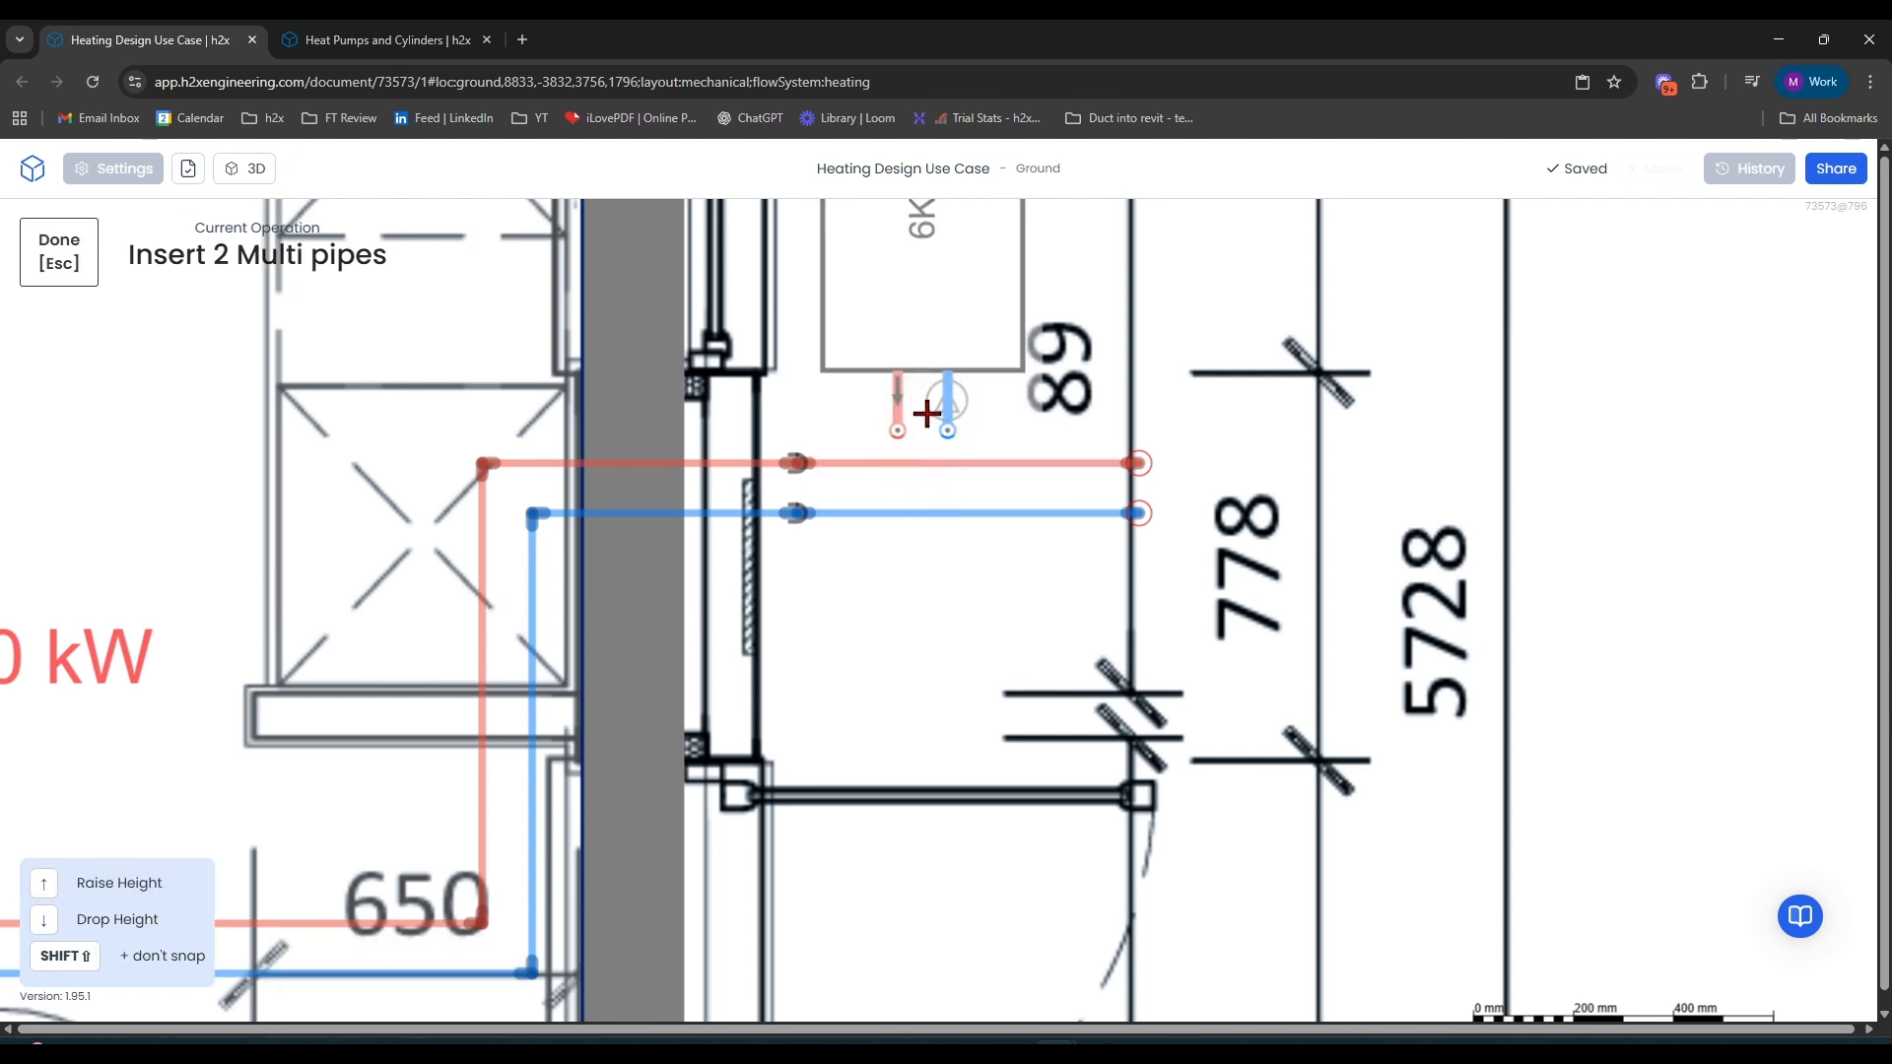
click(896, 488)
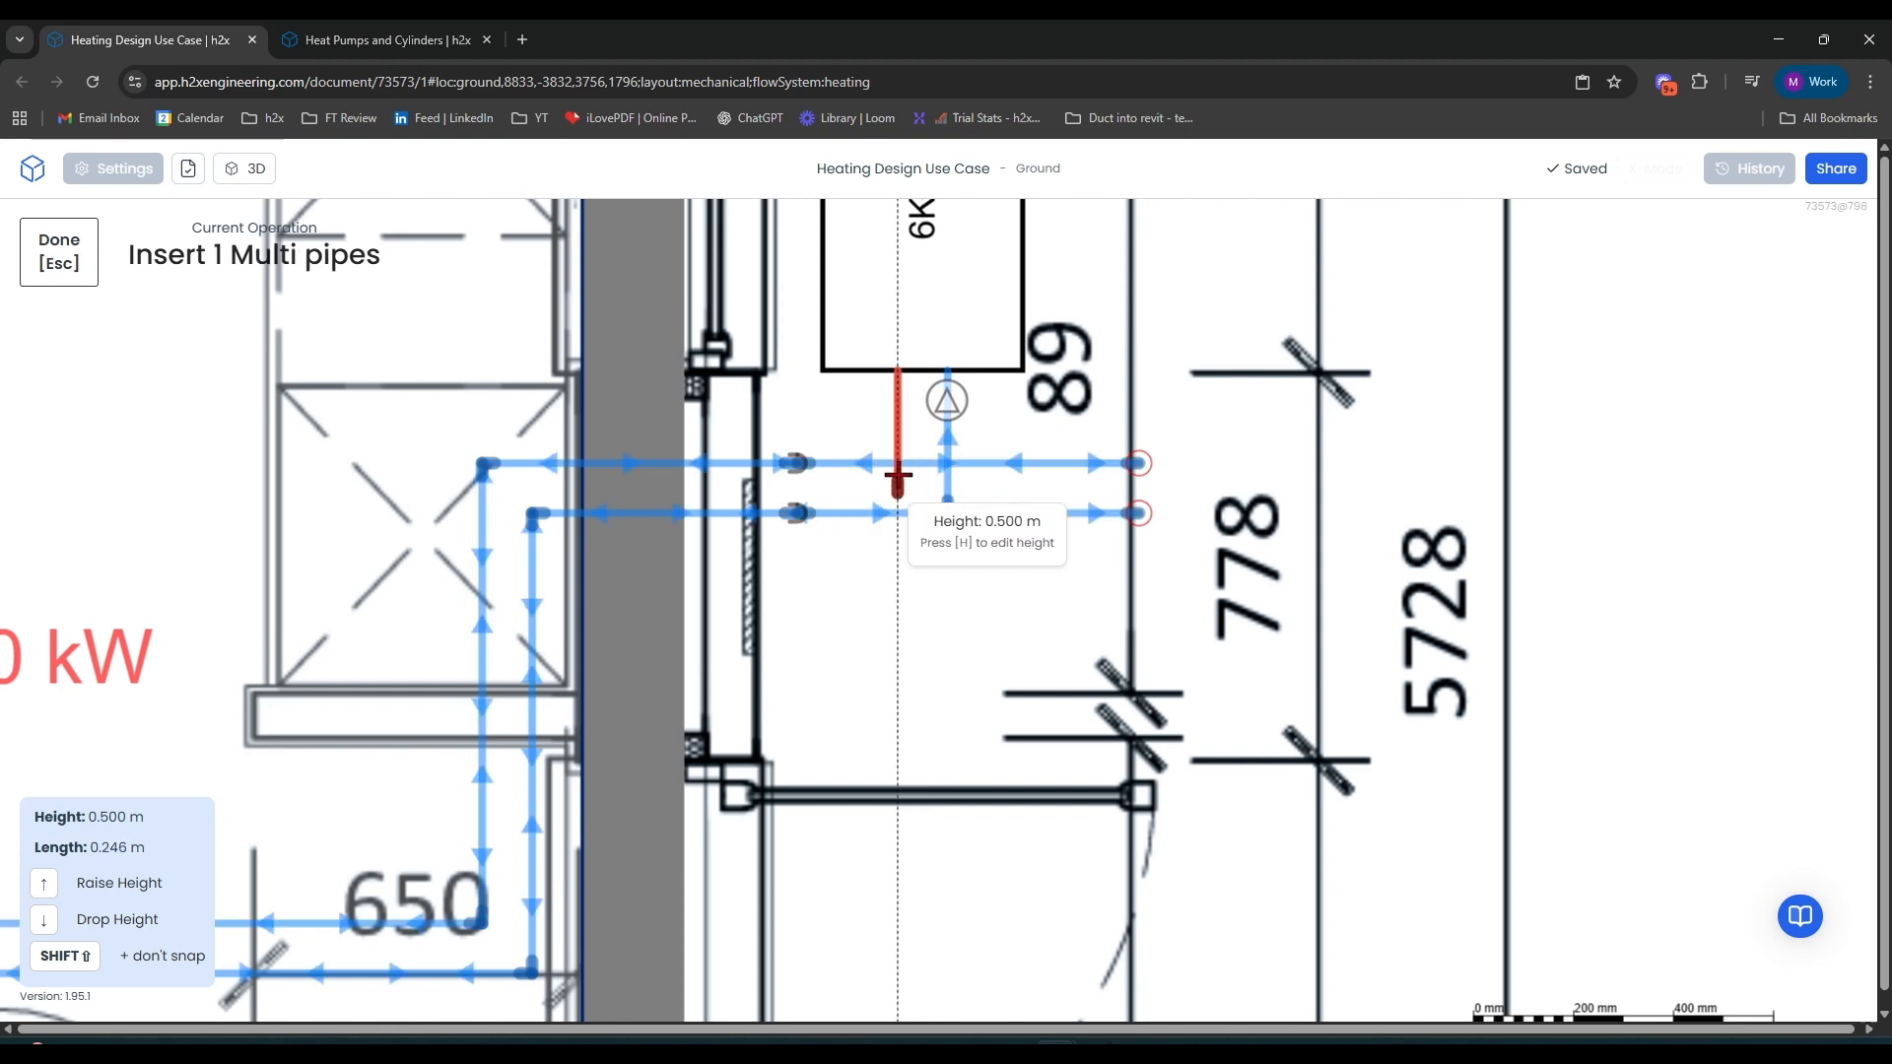
click(897, 463)
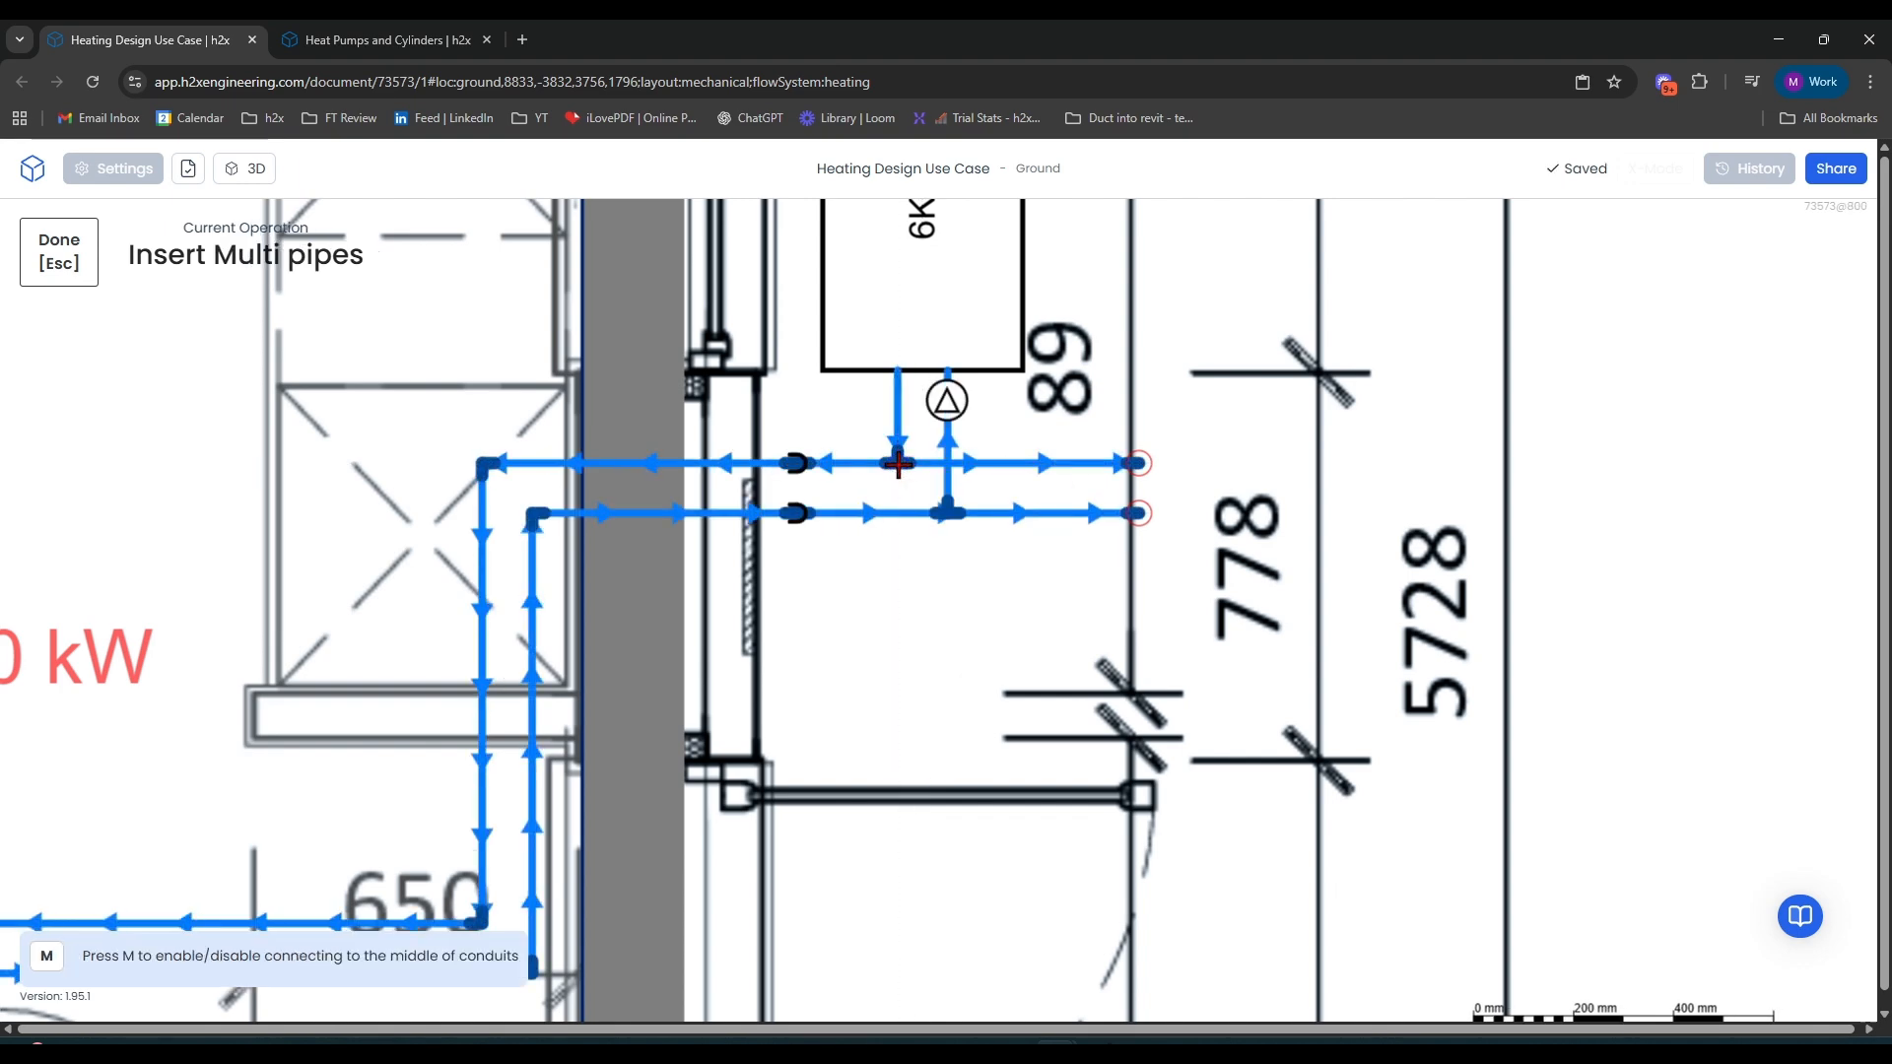
key(Escape)
Delete the leftover pipe ends that extend beyond the heat pump's connections
scroll(975, 458, down, 2)
right_drag(1210, 409, 1081, 601)
key(Delete)
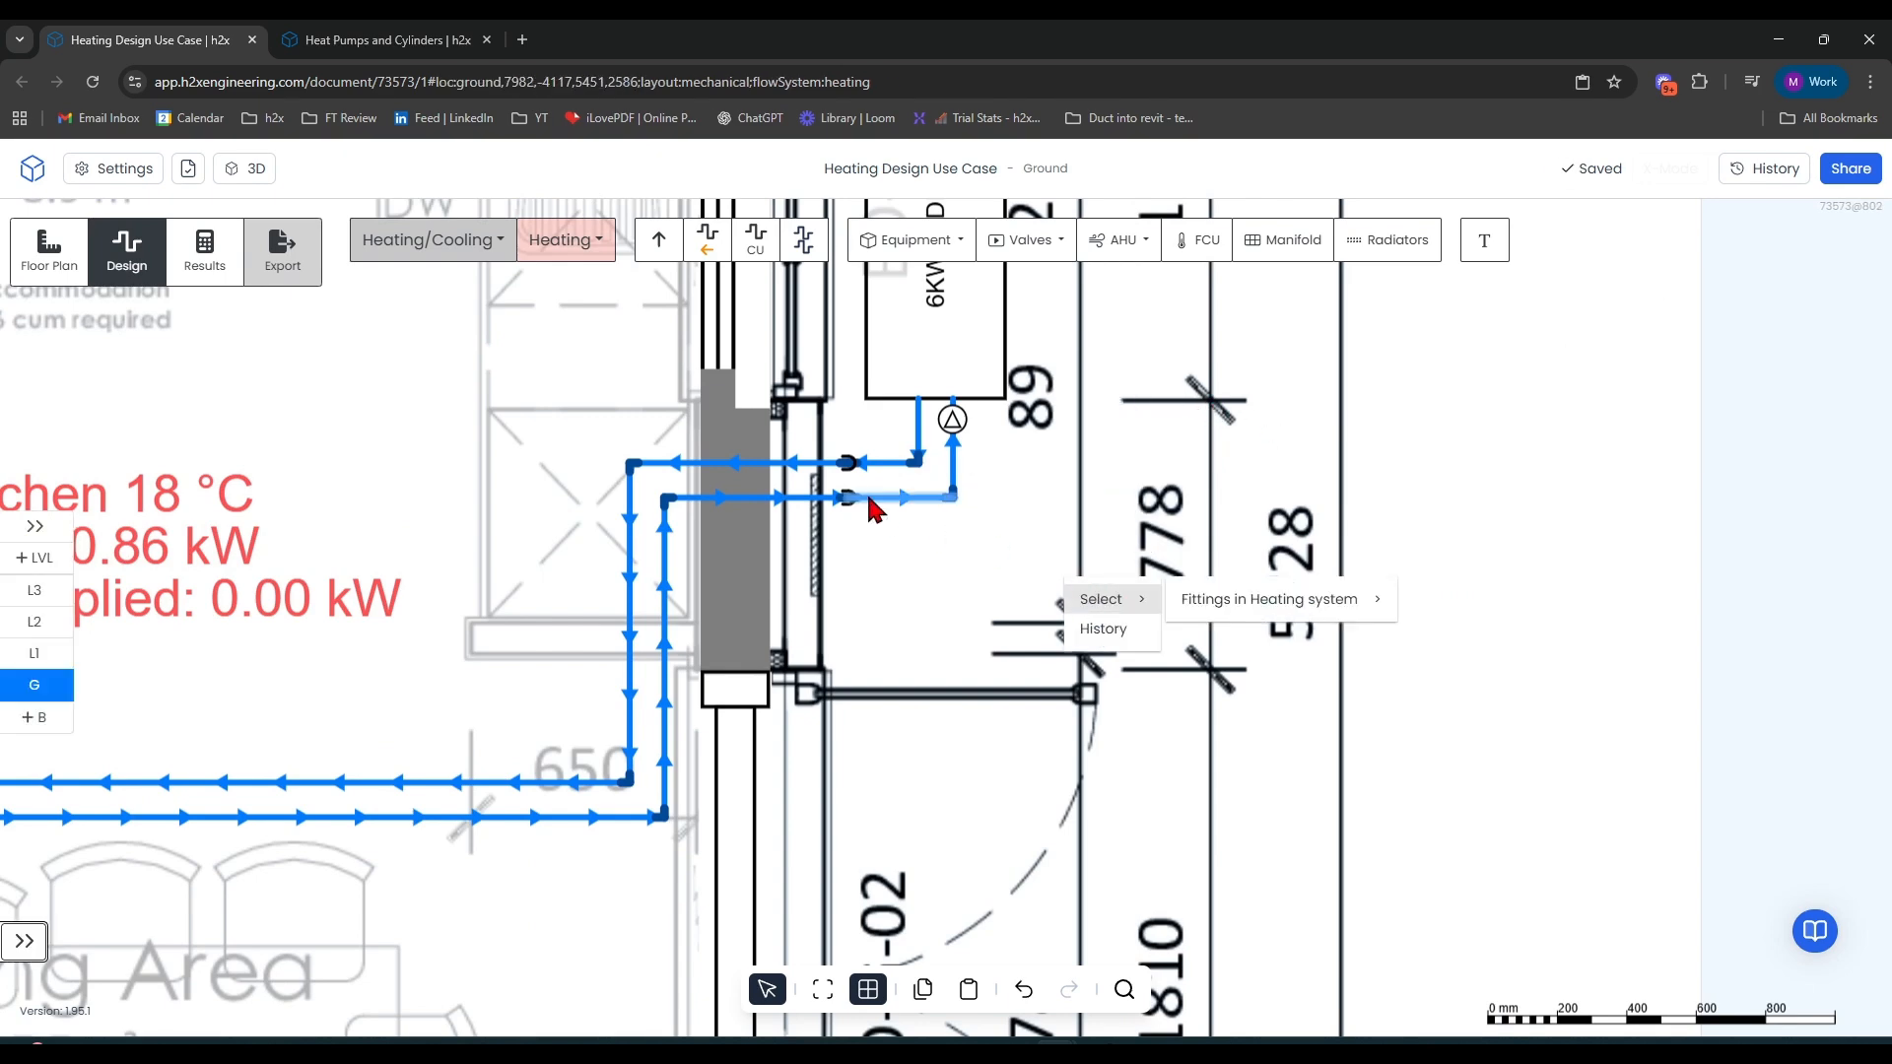
Insert a lockshield valve on the cylinder's horizontal return pipe, just beside its connection to the tank
scroll(705, 532, down, 4)
drag(948, 701, 1467, 657)
scroll(573, 686, up, 4)
scroll(576, 695, up, 5)
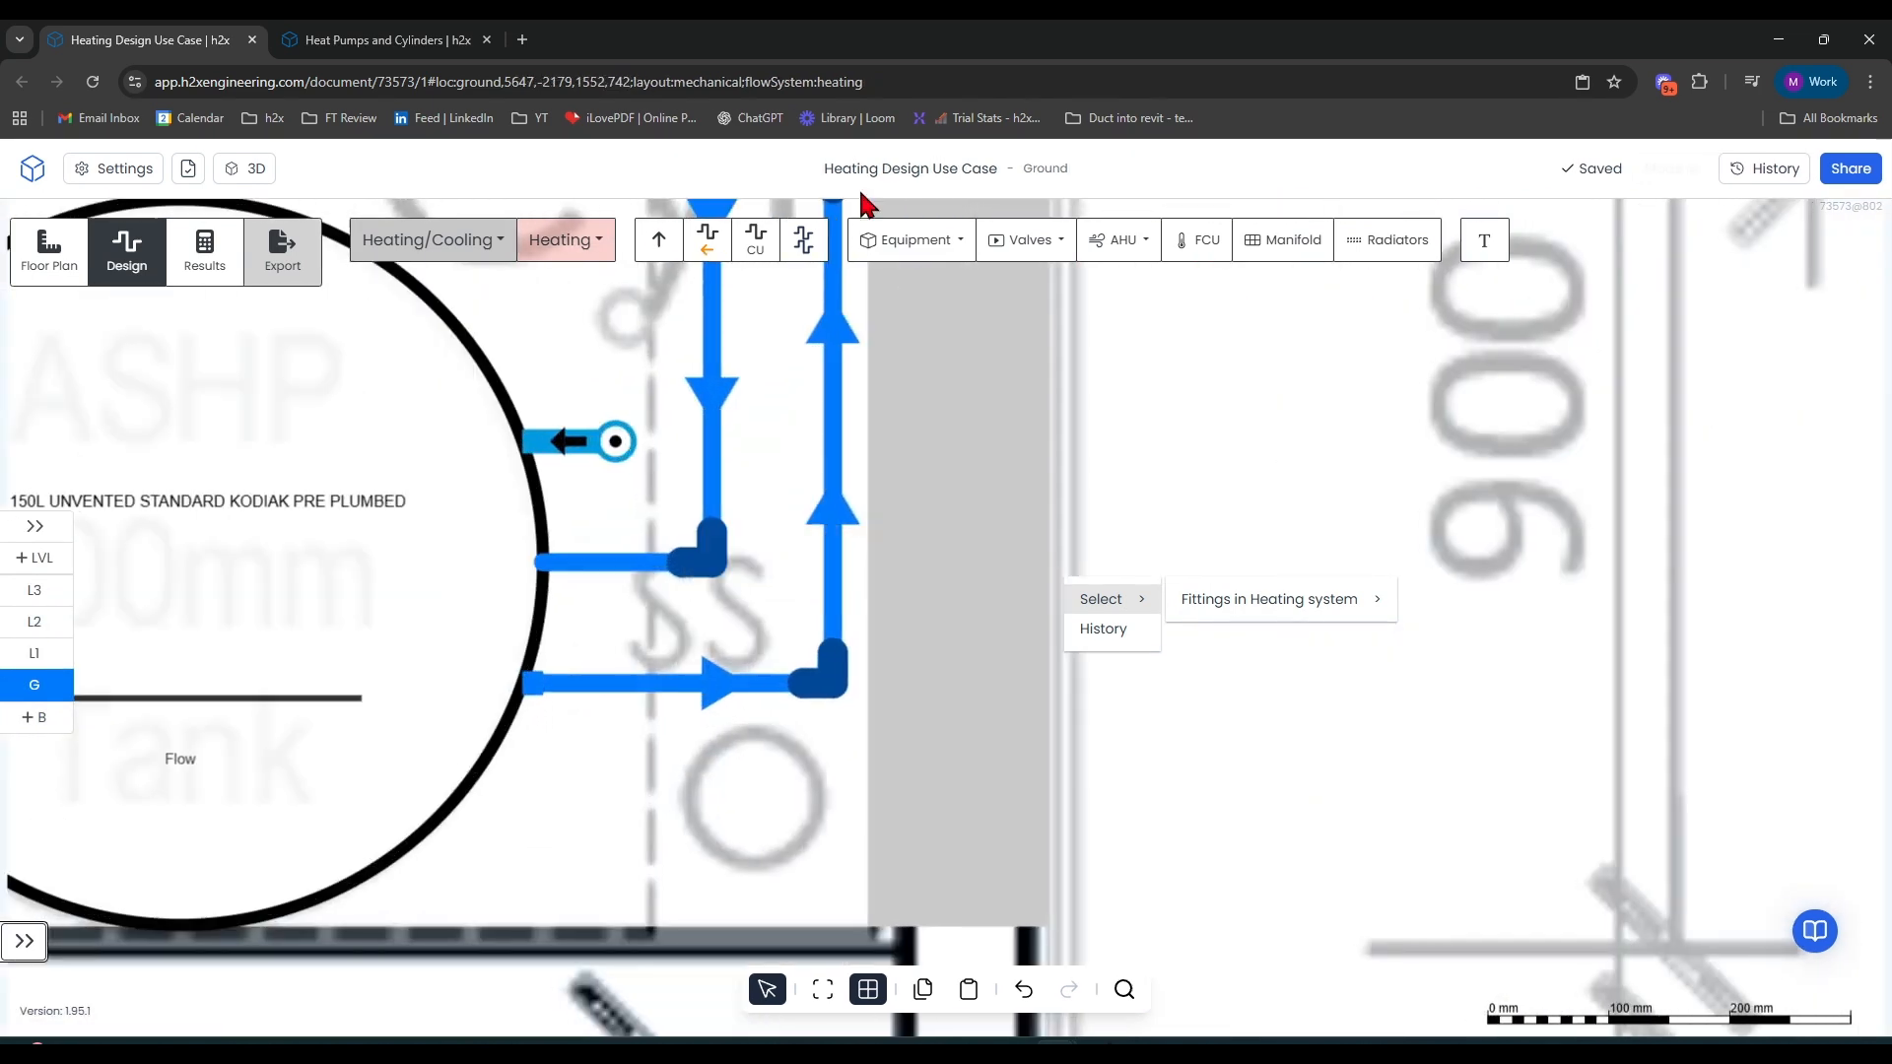
click(999, 262)
click(1030, 400)
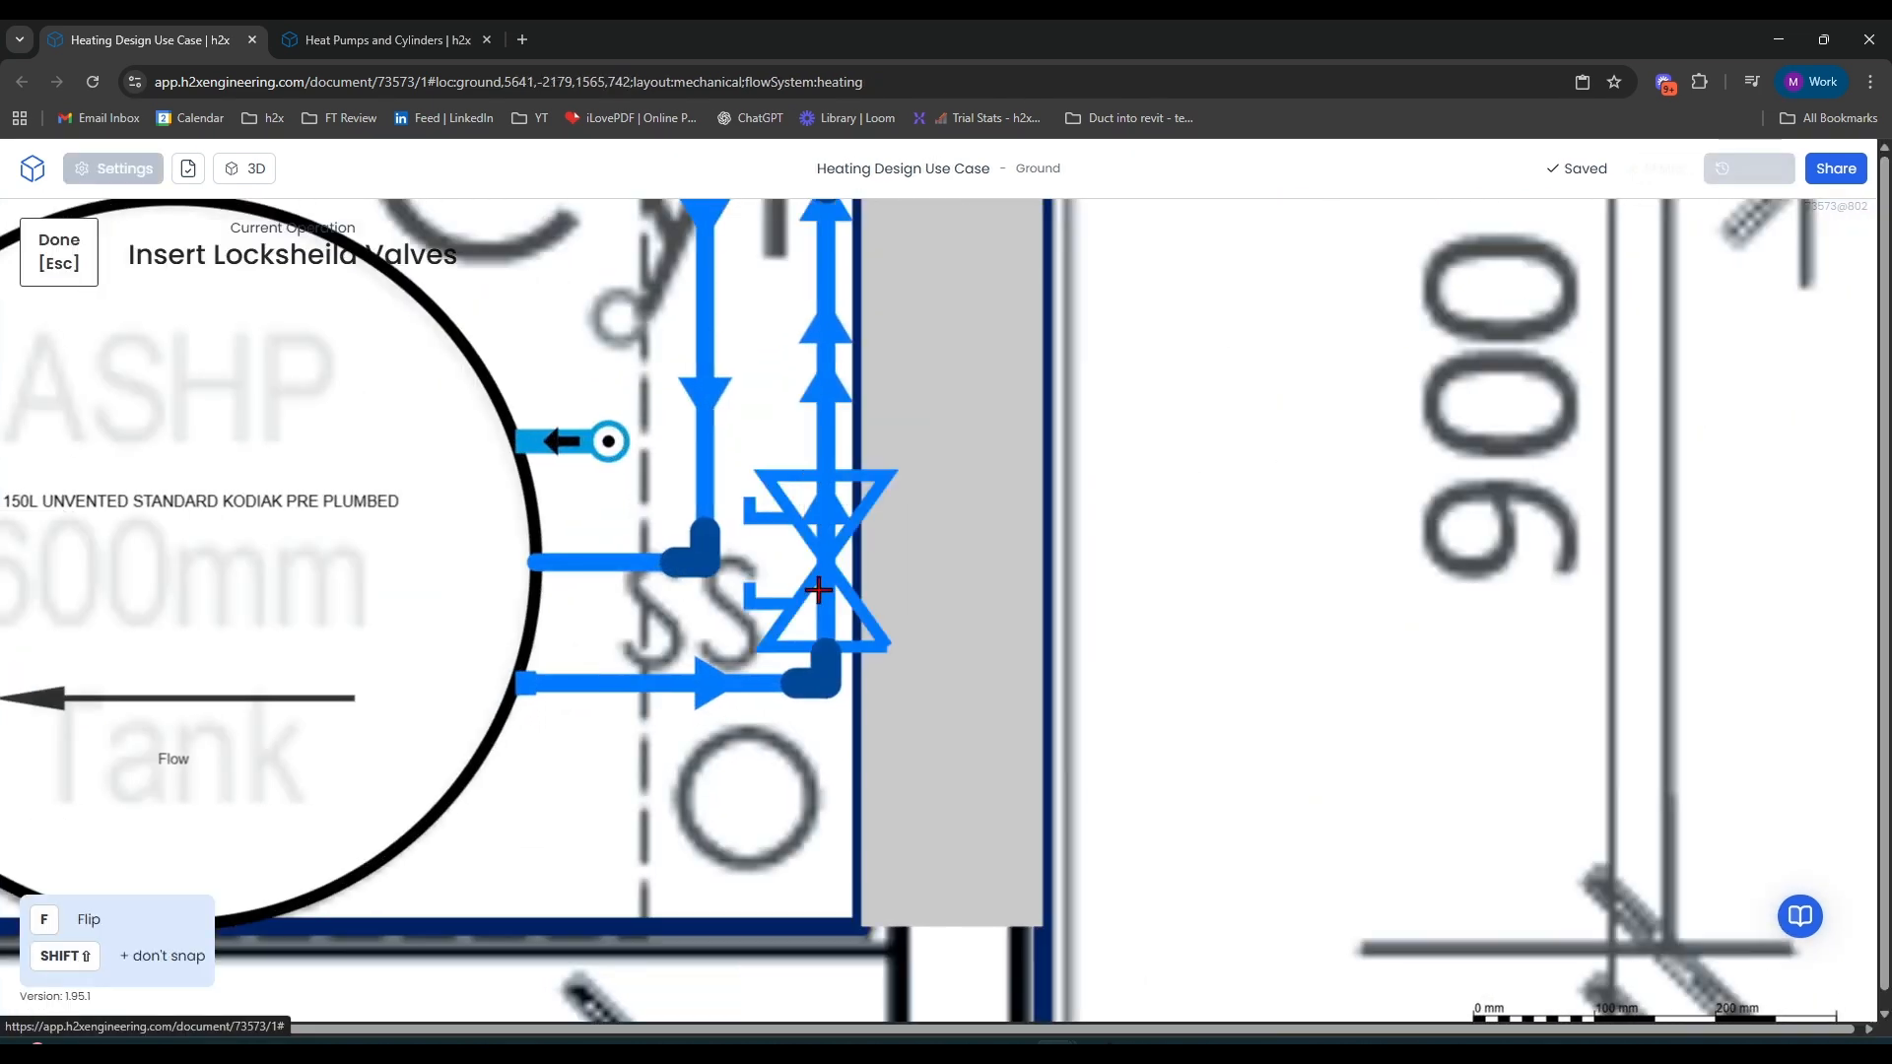
click(642, 675)
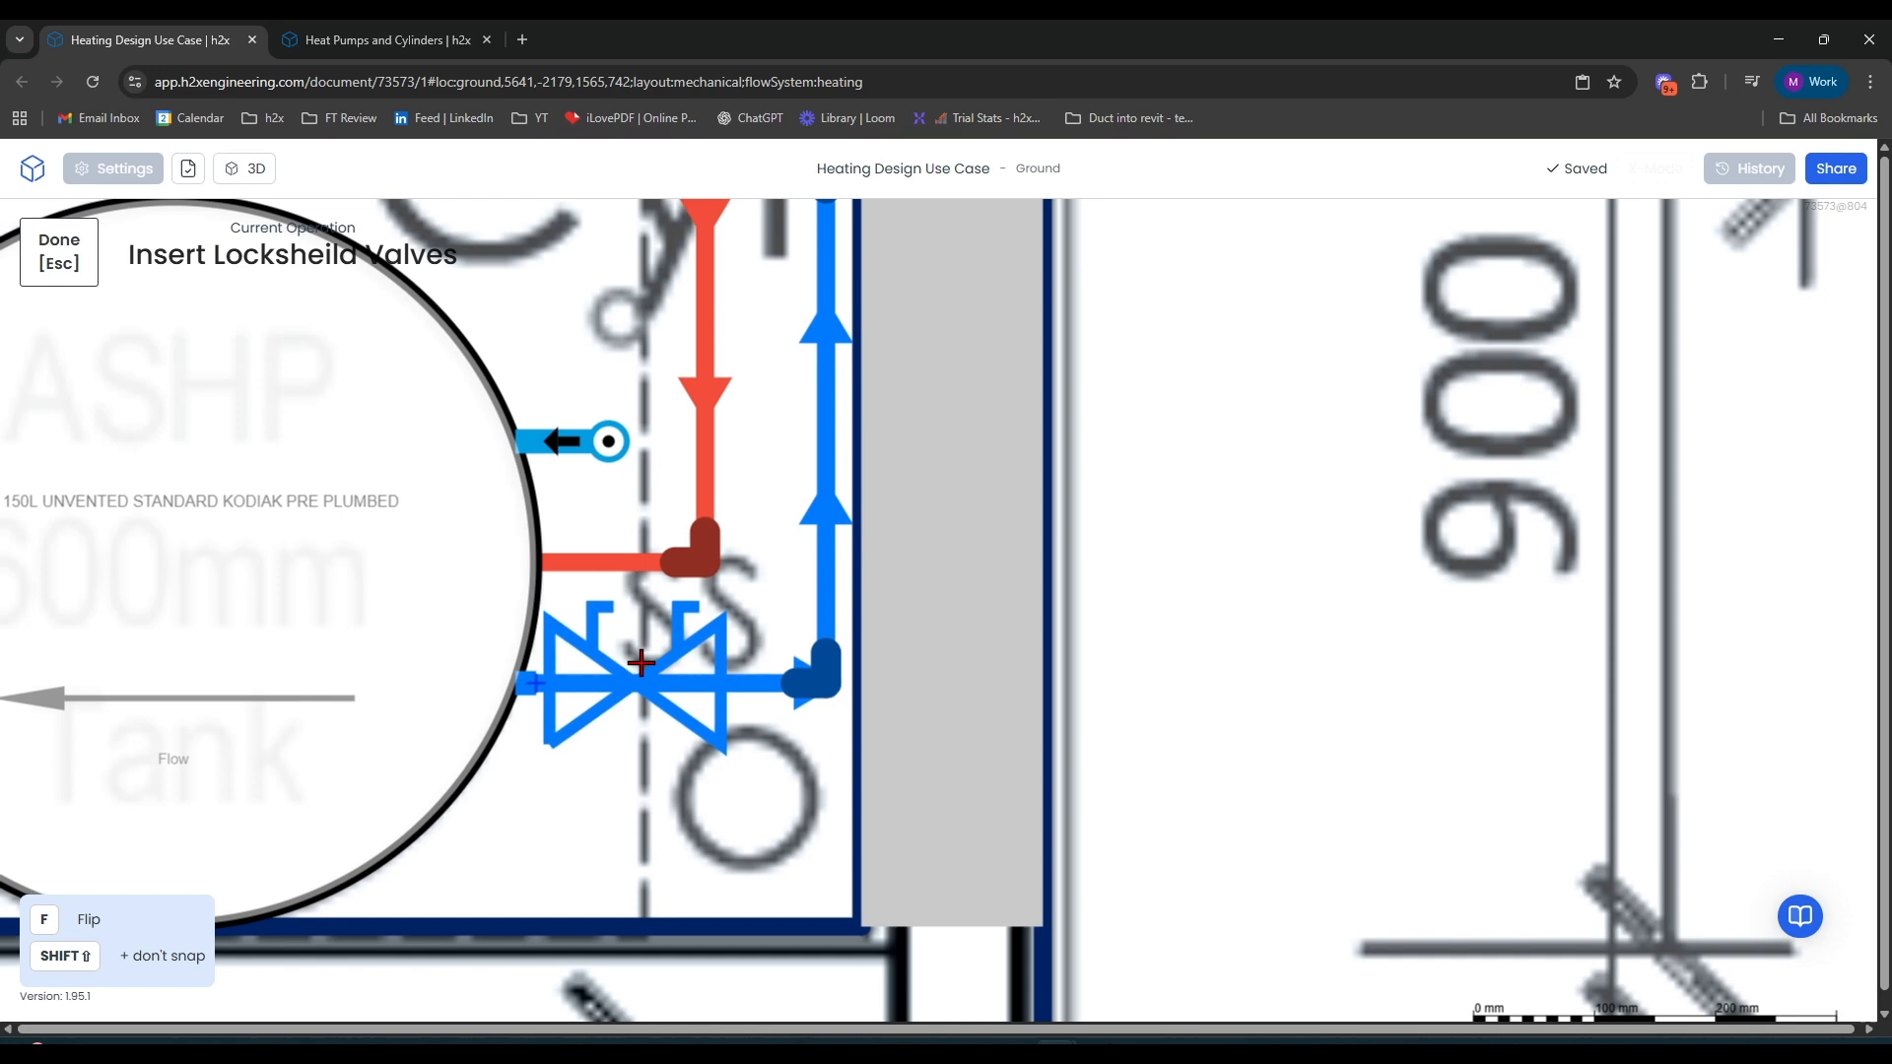
key(Escape)
Shrink the lockshield valve's symbol and shift it along the pipe closer to the cylinder
click(686, 662)
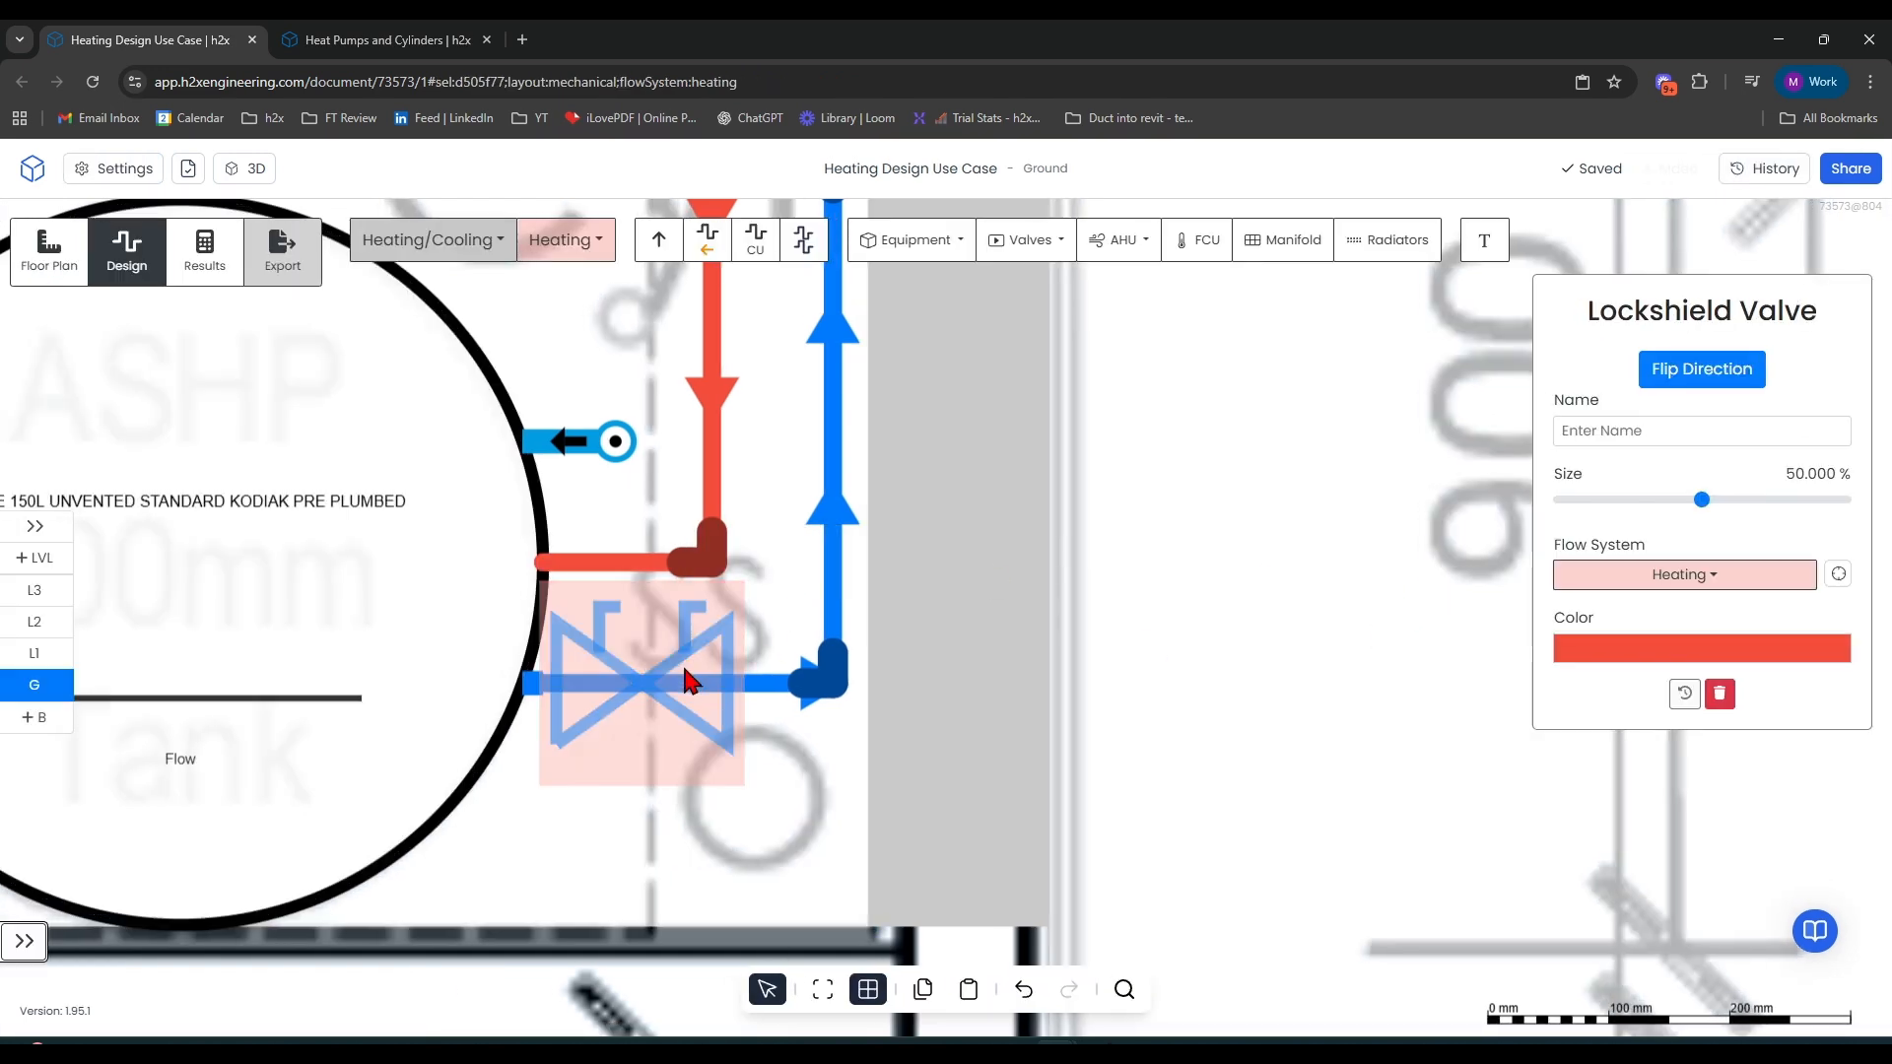
drag(1685, 513, 1518, 501)
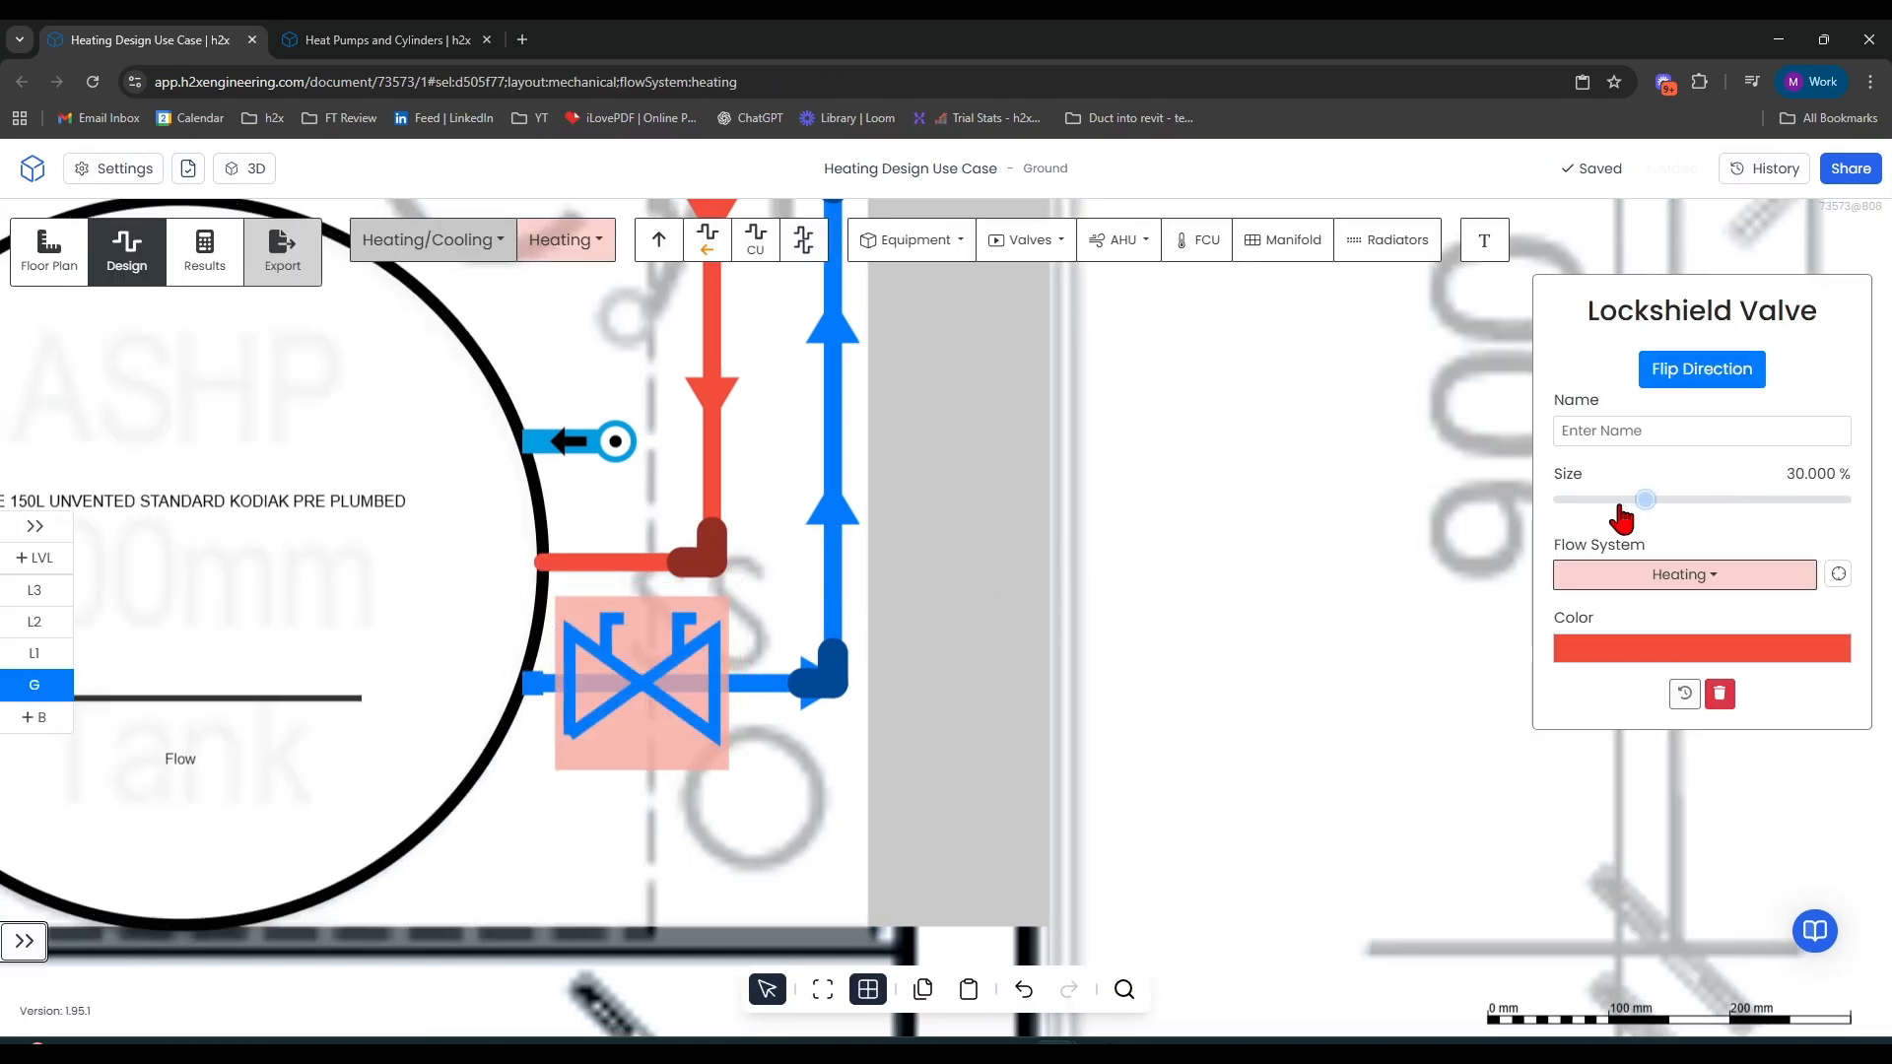
drag(656, 690, 615, 680)
click(700, 765)
Switch to the underfloor heating system and place a manifold along the hall store's wall beside the kitchen, without assigning rooms
scroll(710, 754, down, 5)
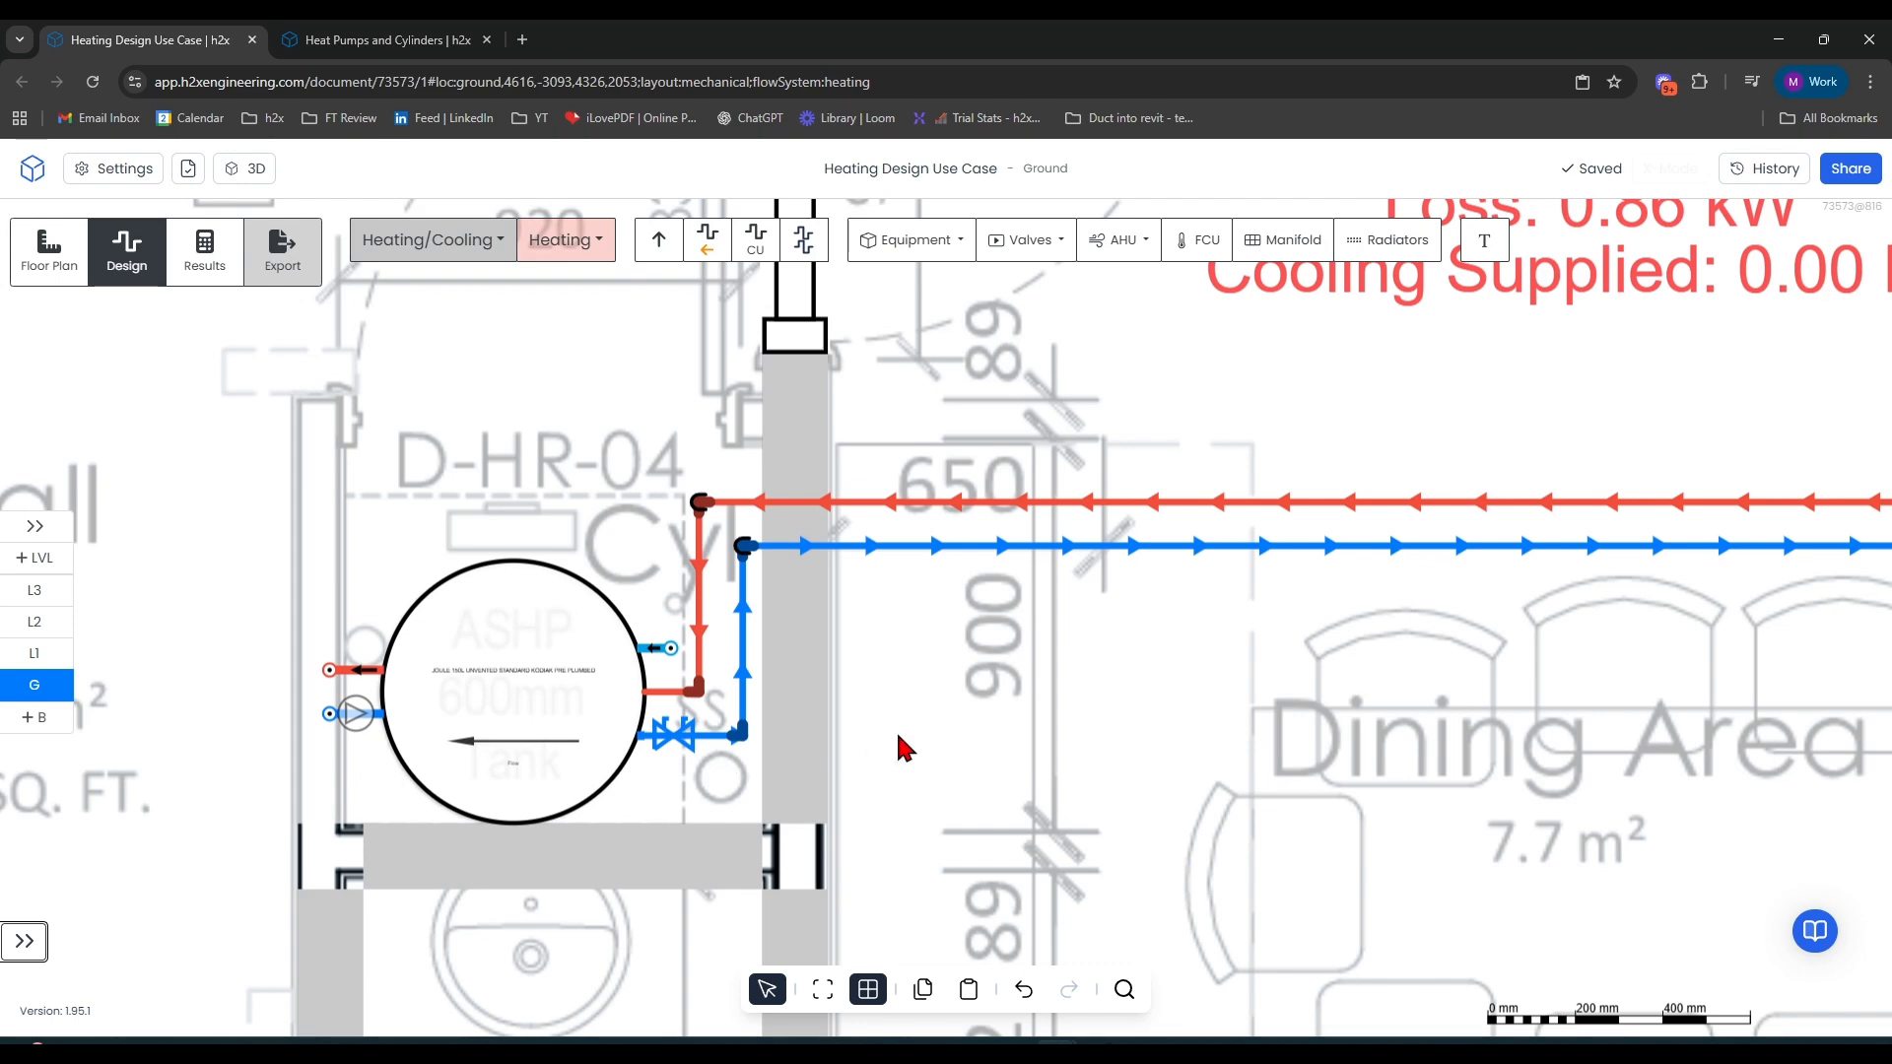
scroll(954, 709, down, 8)
drag(1548, 772, 1632, 692)
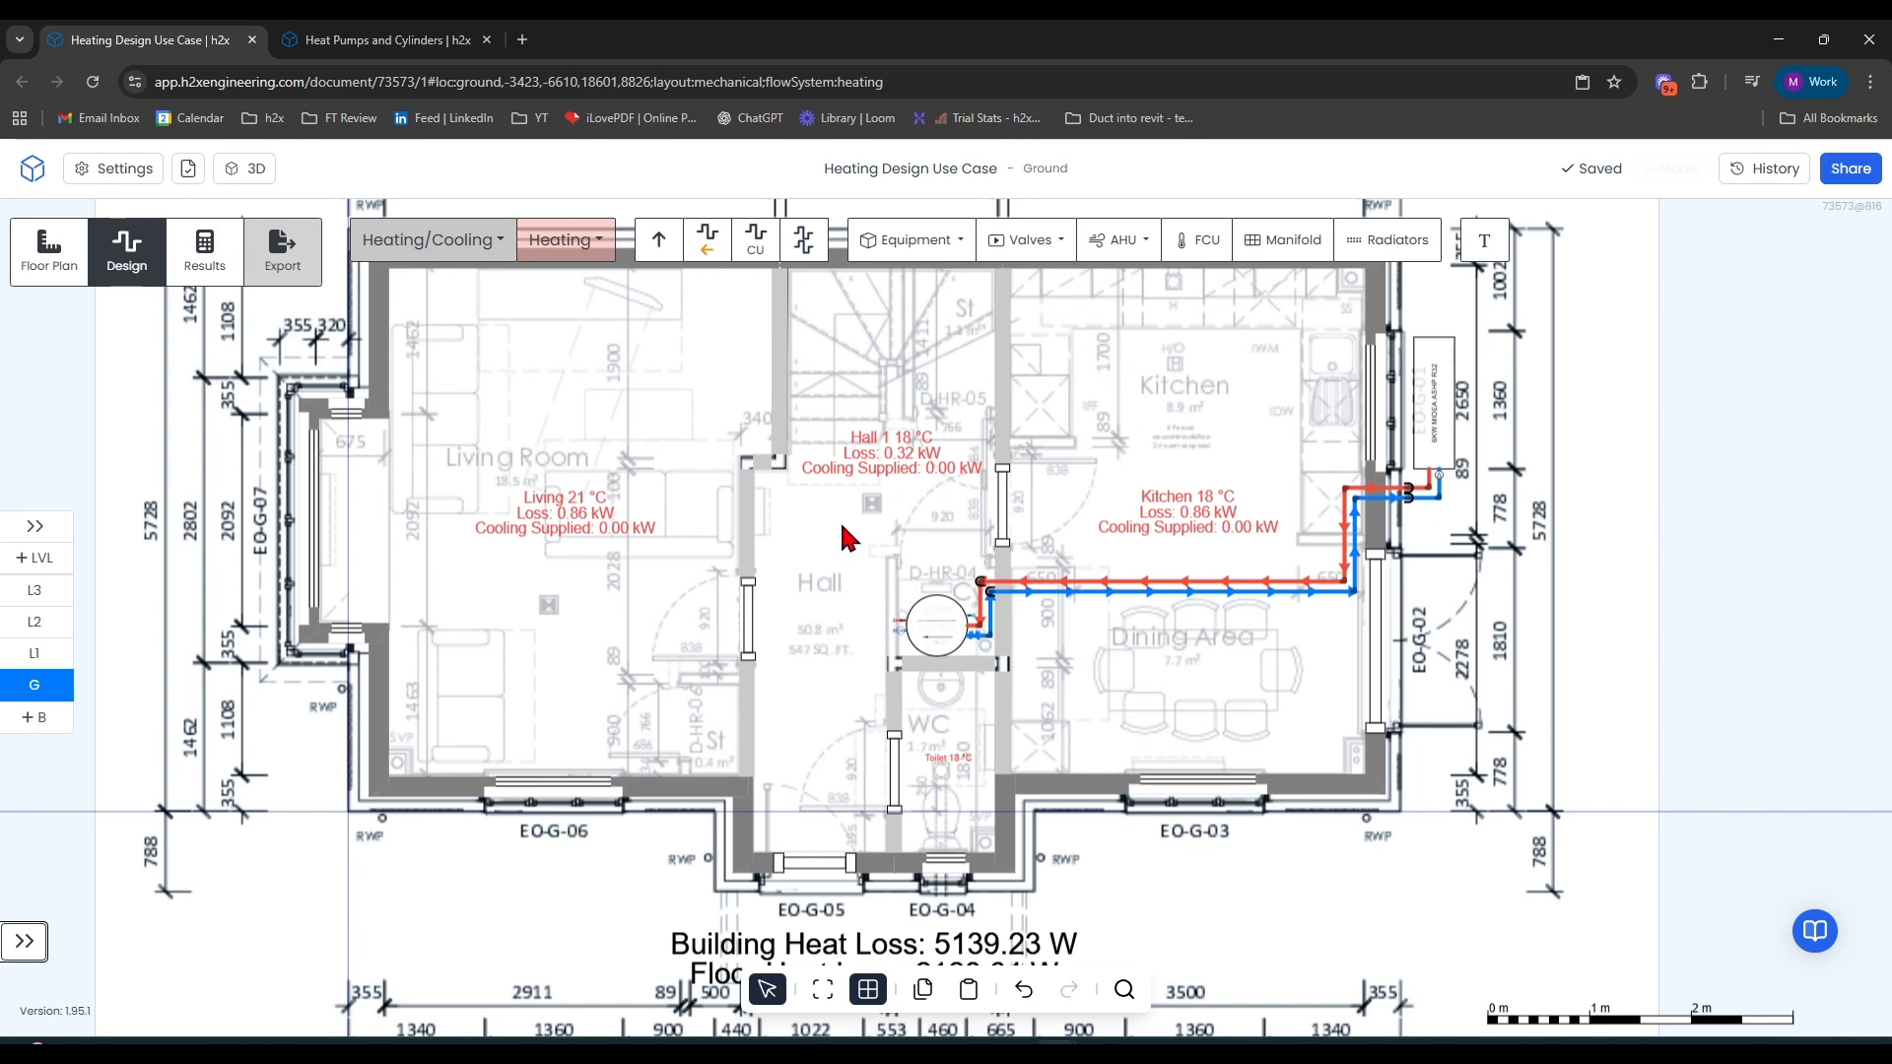
click(567, 240)
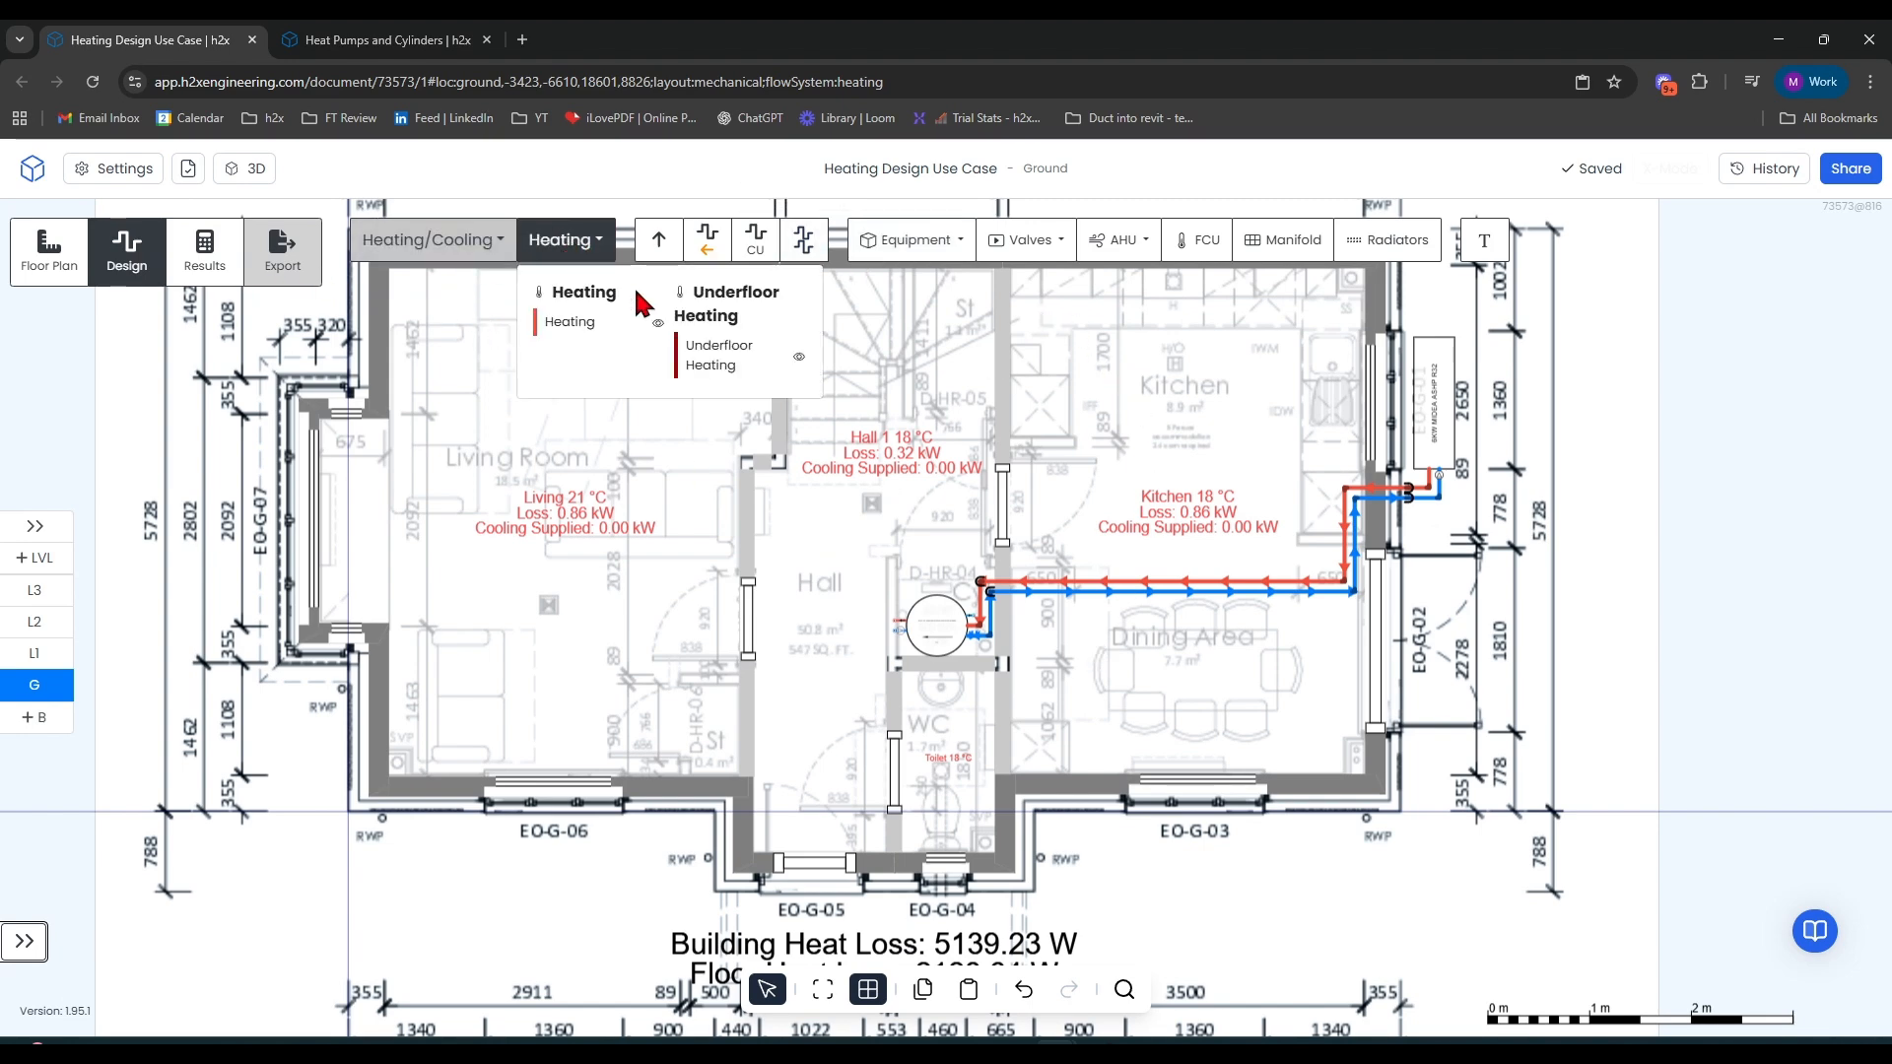
click(720, 362)
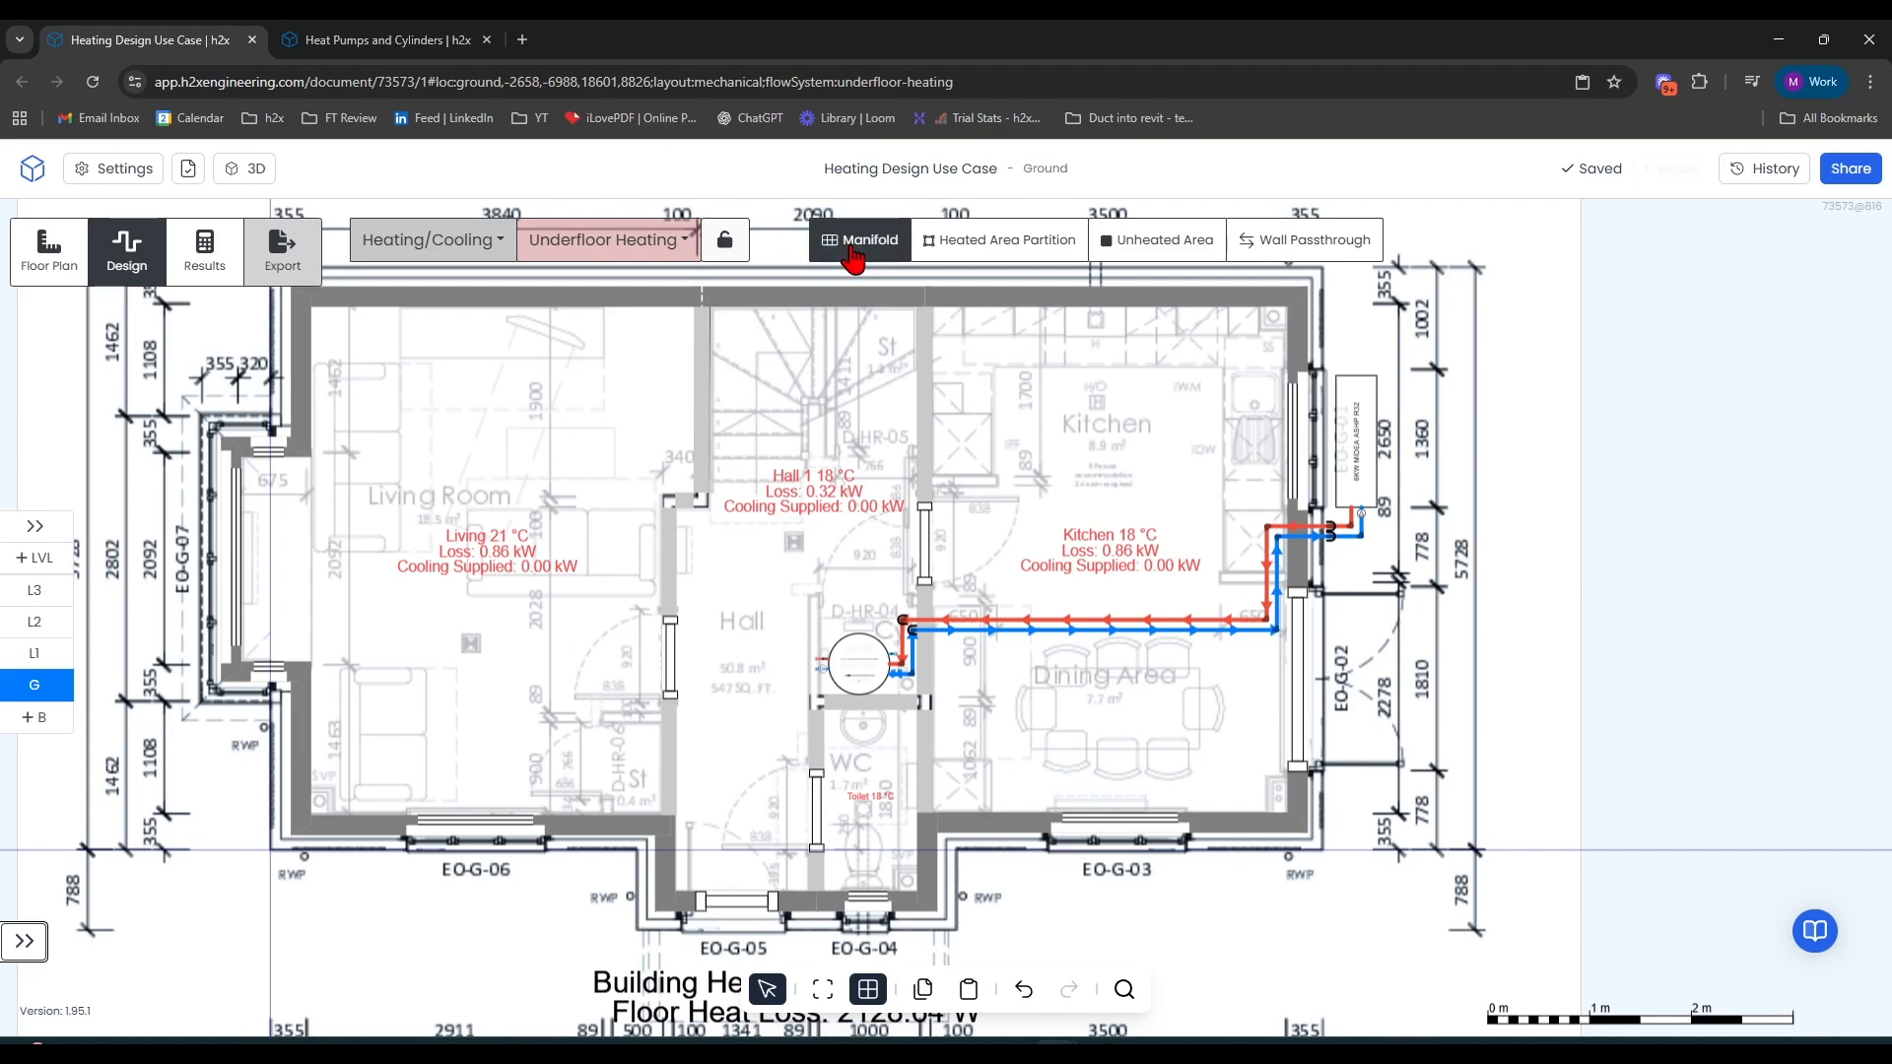
click(841, 251)
scroll(836, 611, up, 5)
scroll(896, 621, down, 4)
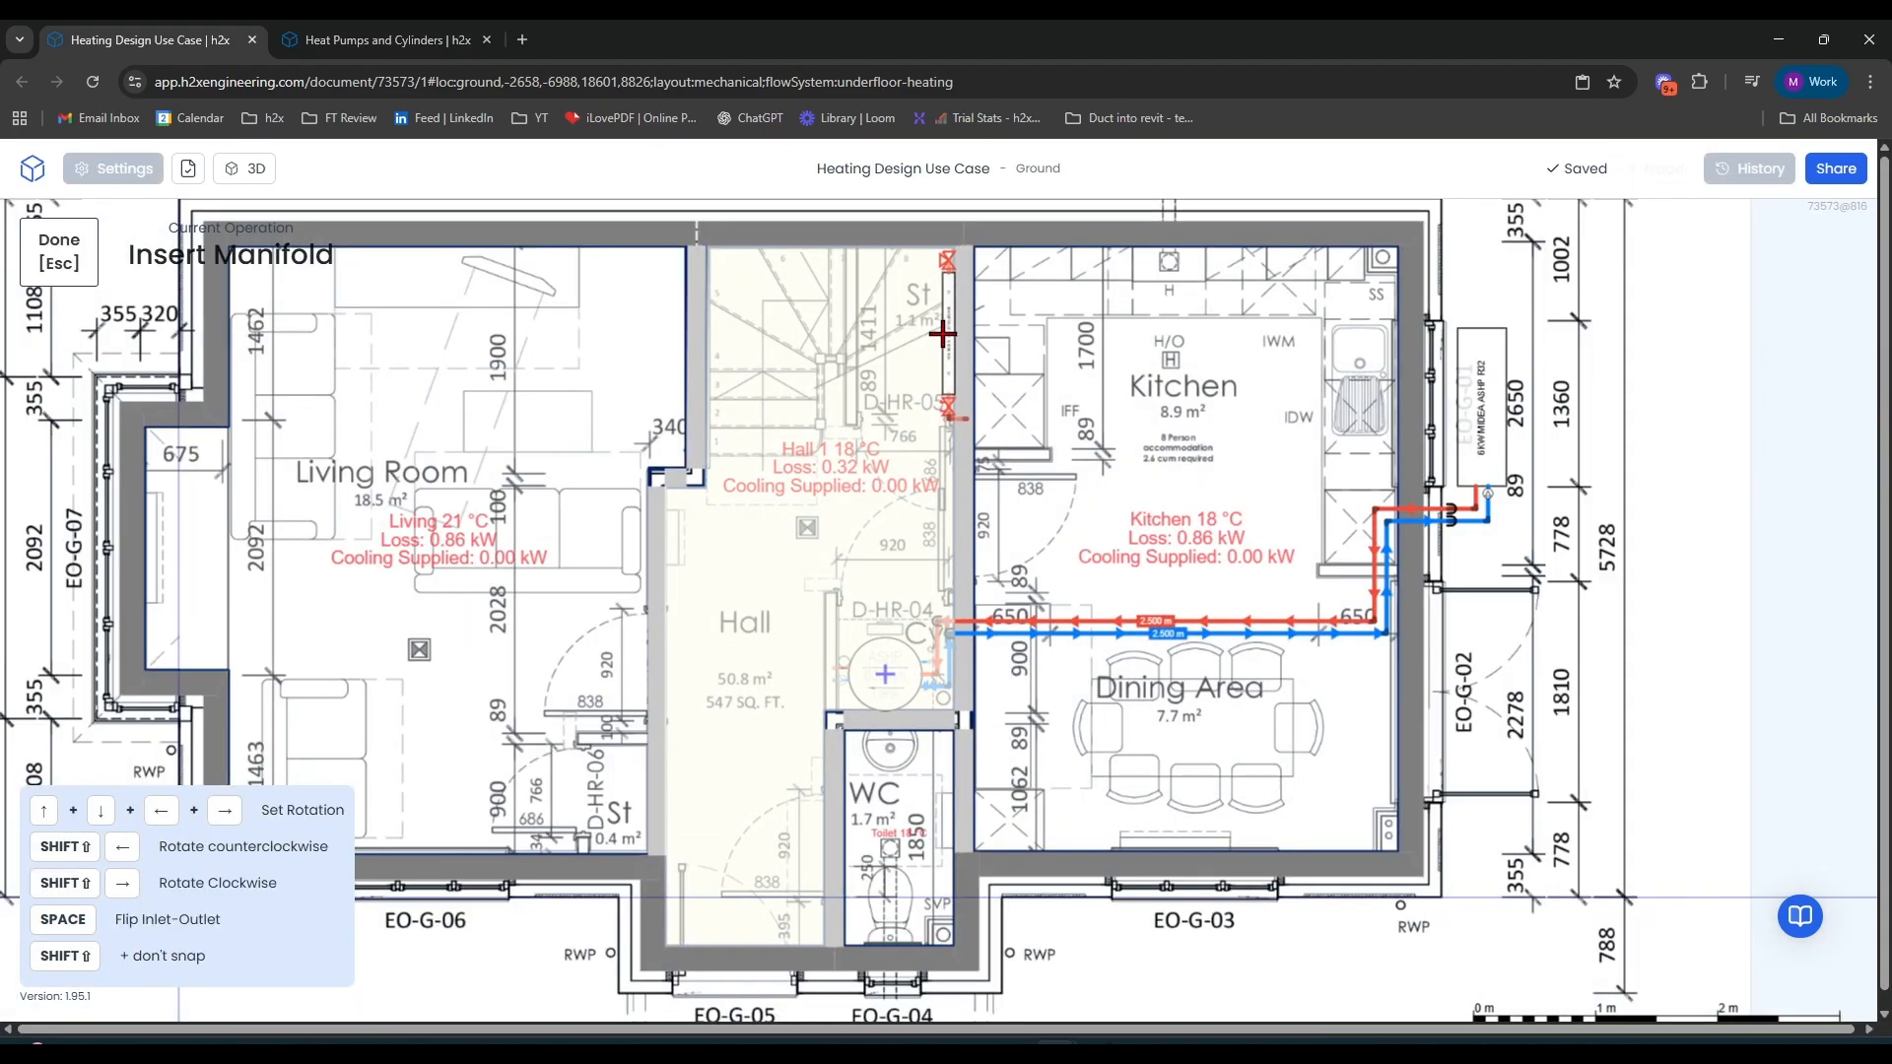
click(943, 335)
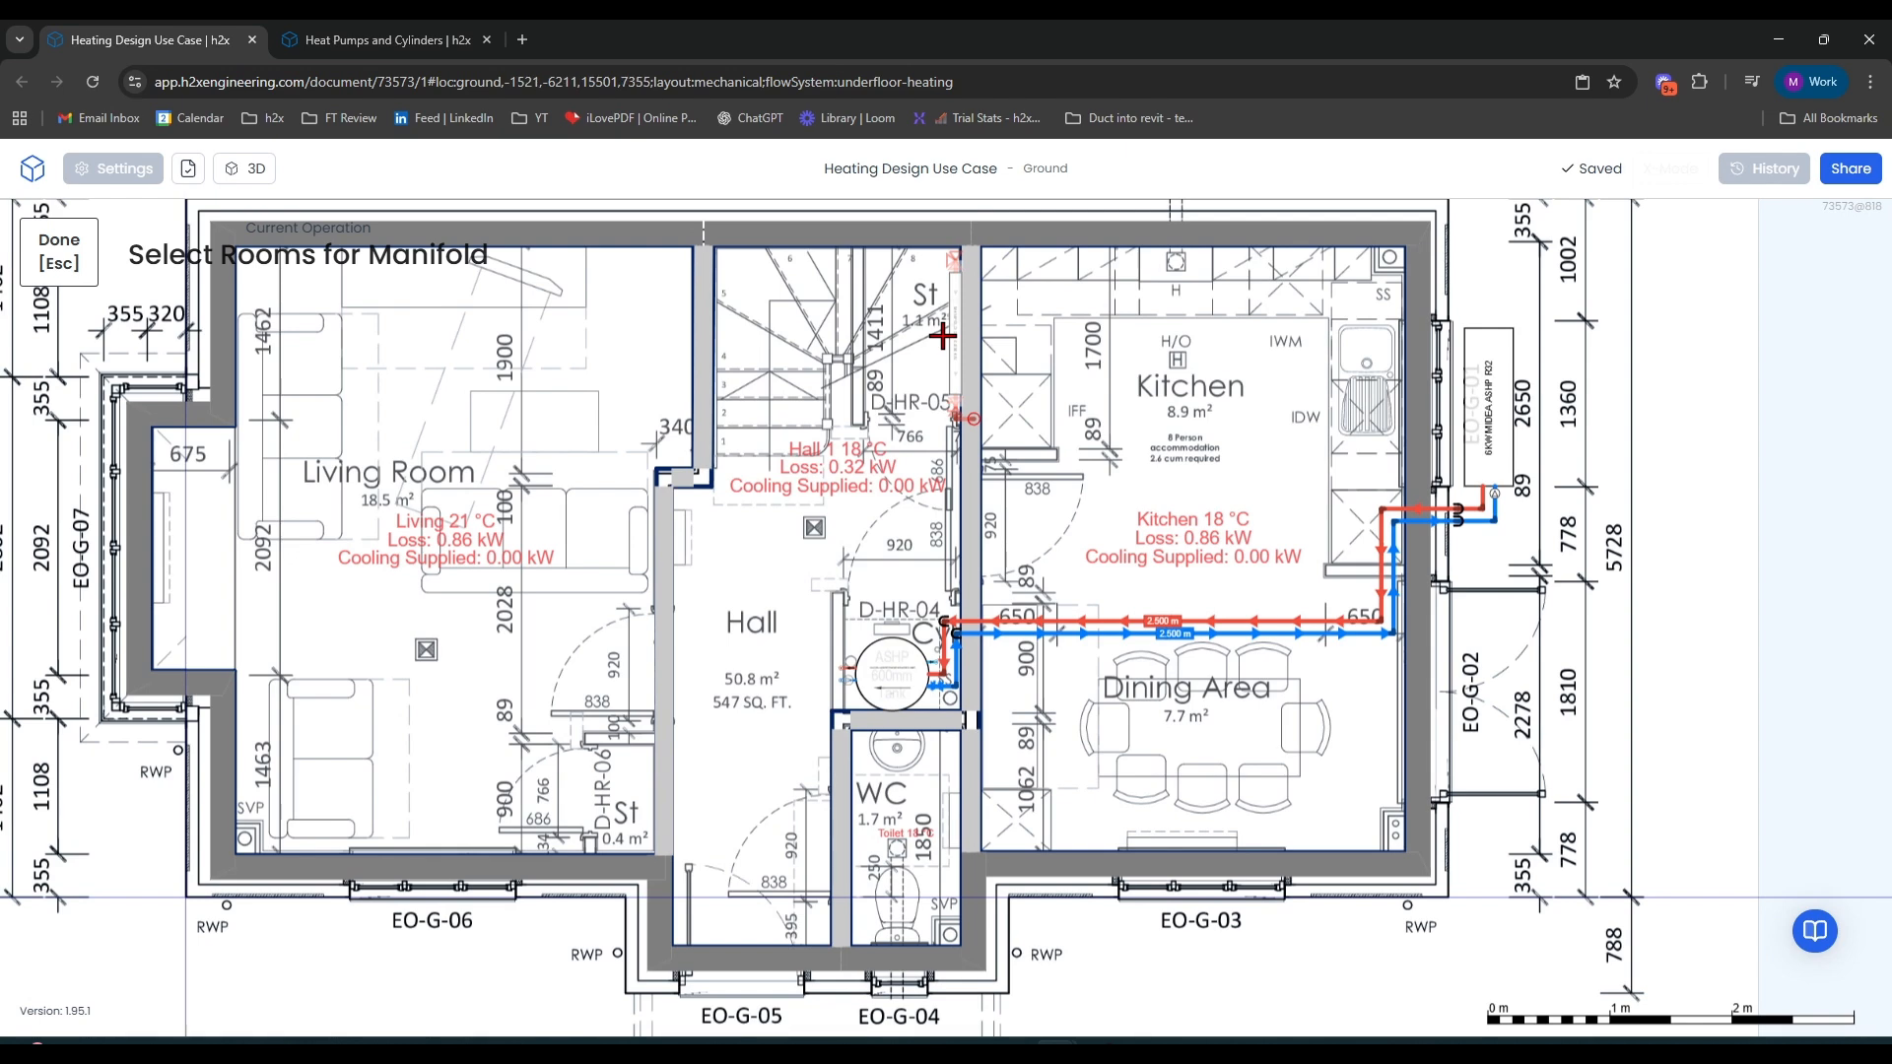
key(Escape)
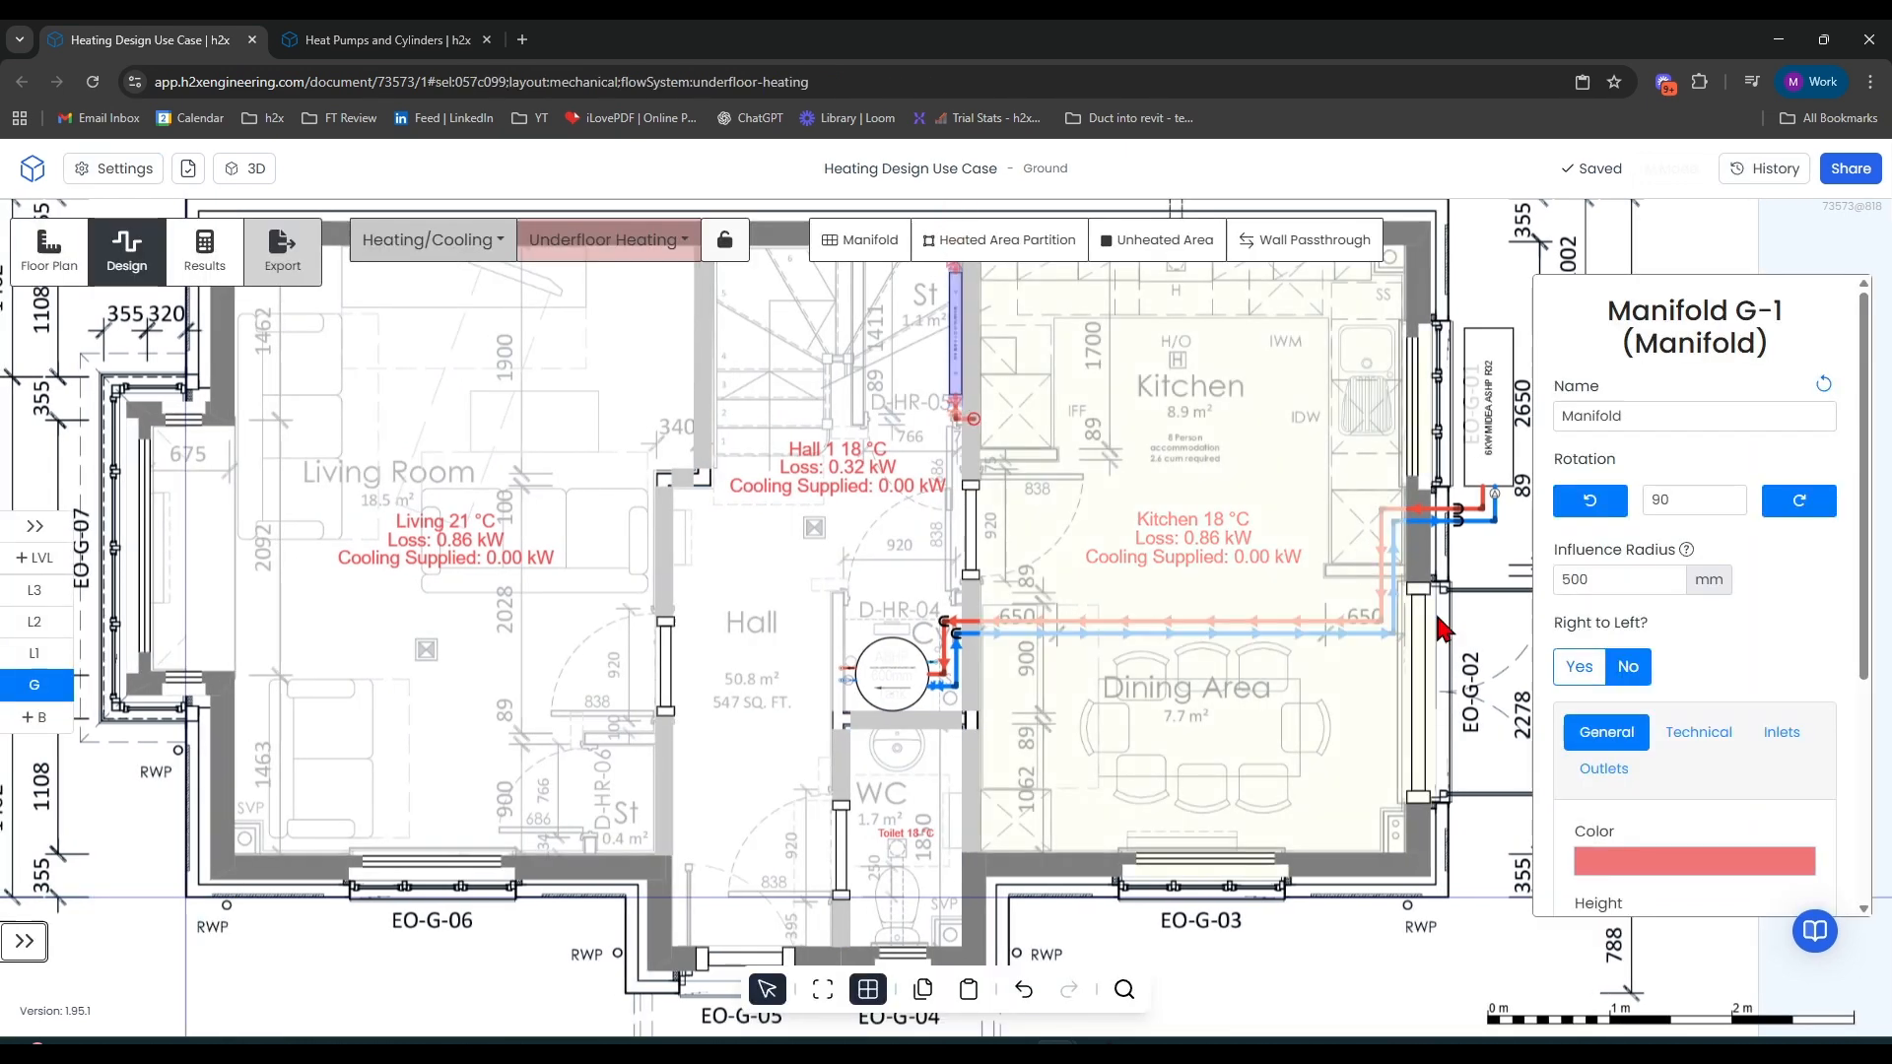
Assign the kitchen, hall, WC and living room to the manifold so each gets an underfloor heating loop
click(1687, 734)
click(1665, 532)
click(1203, 671)
click(760, 519)
click(913, 878)
click(525, 631)
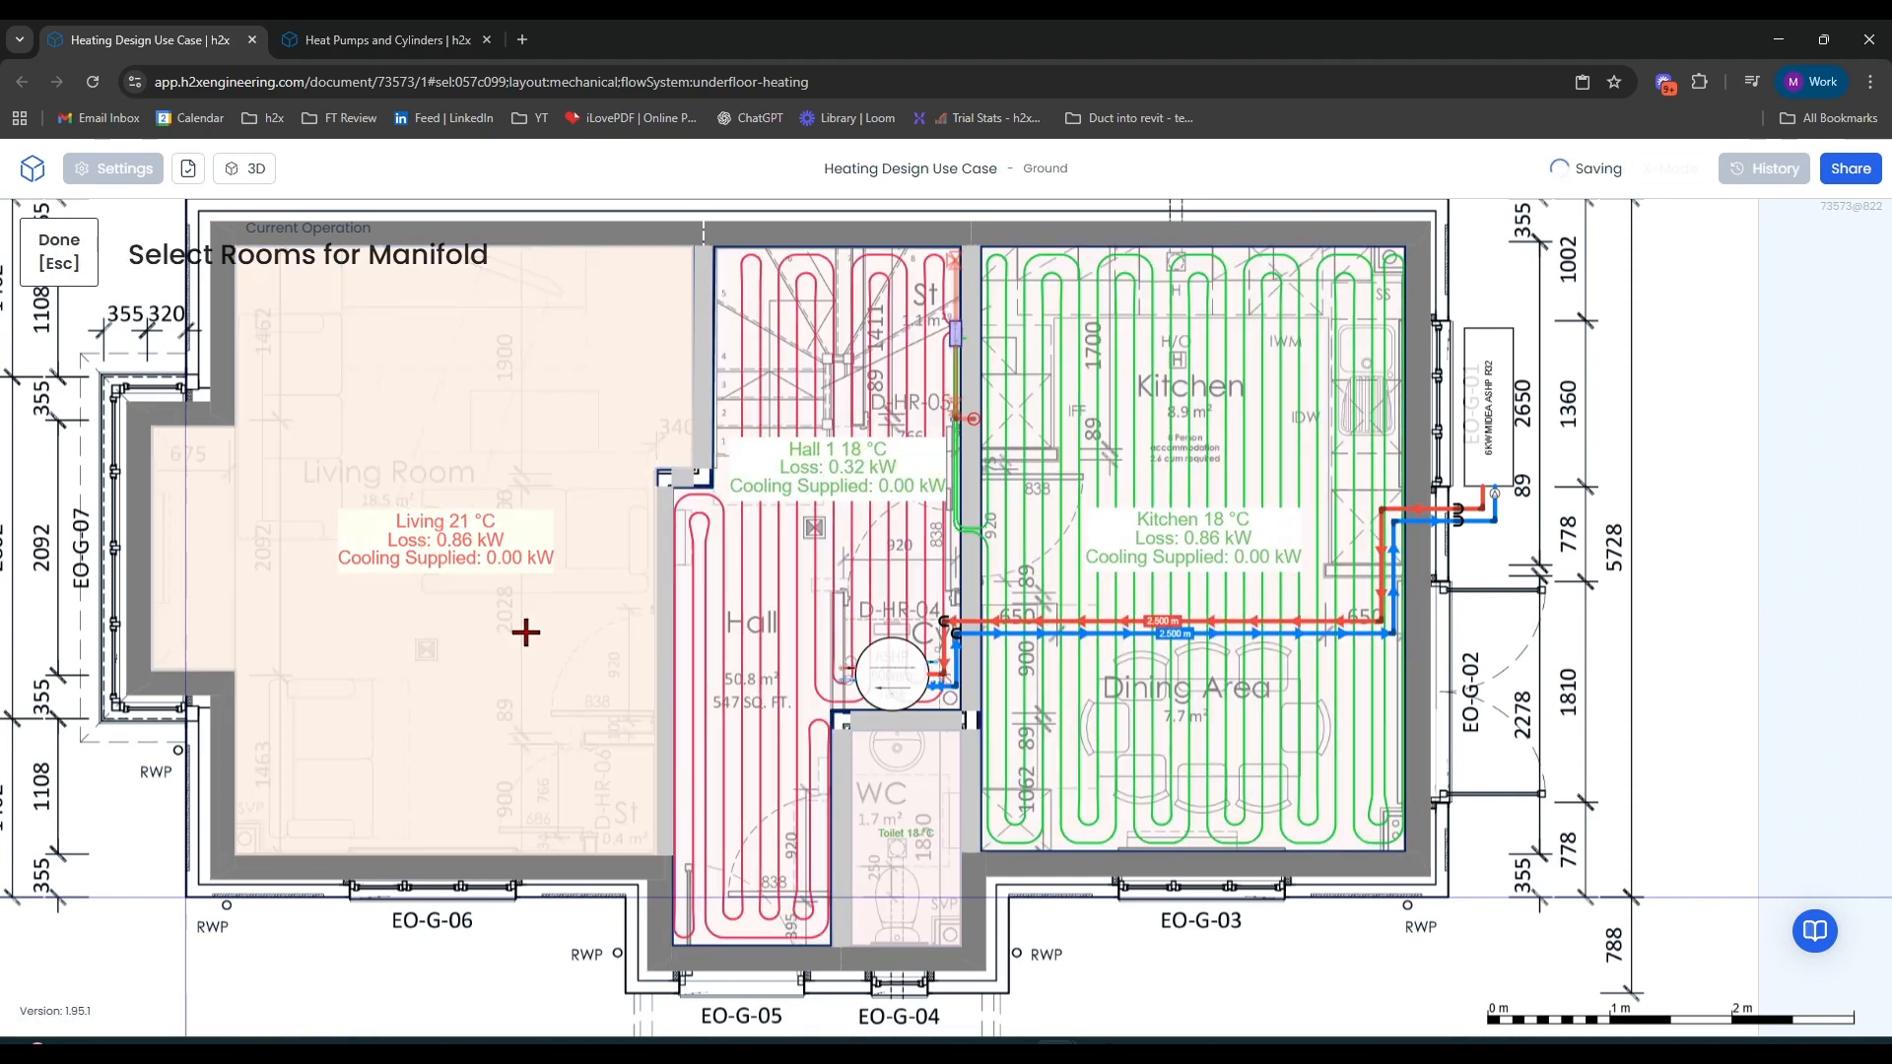
key(Escape)
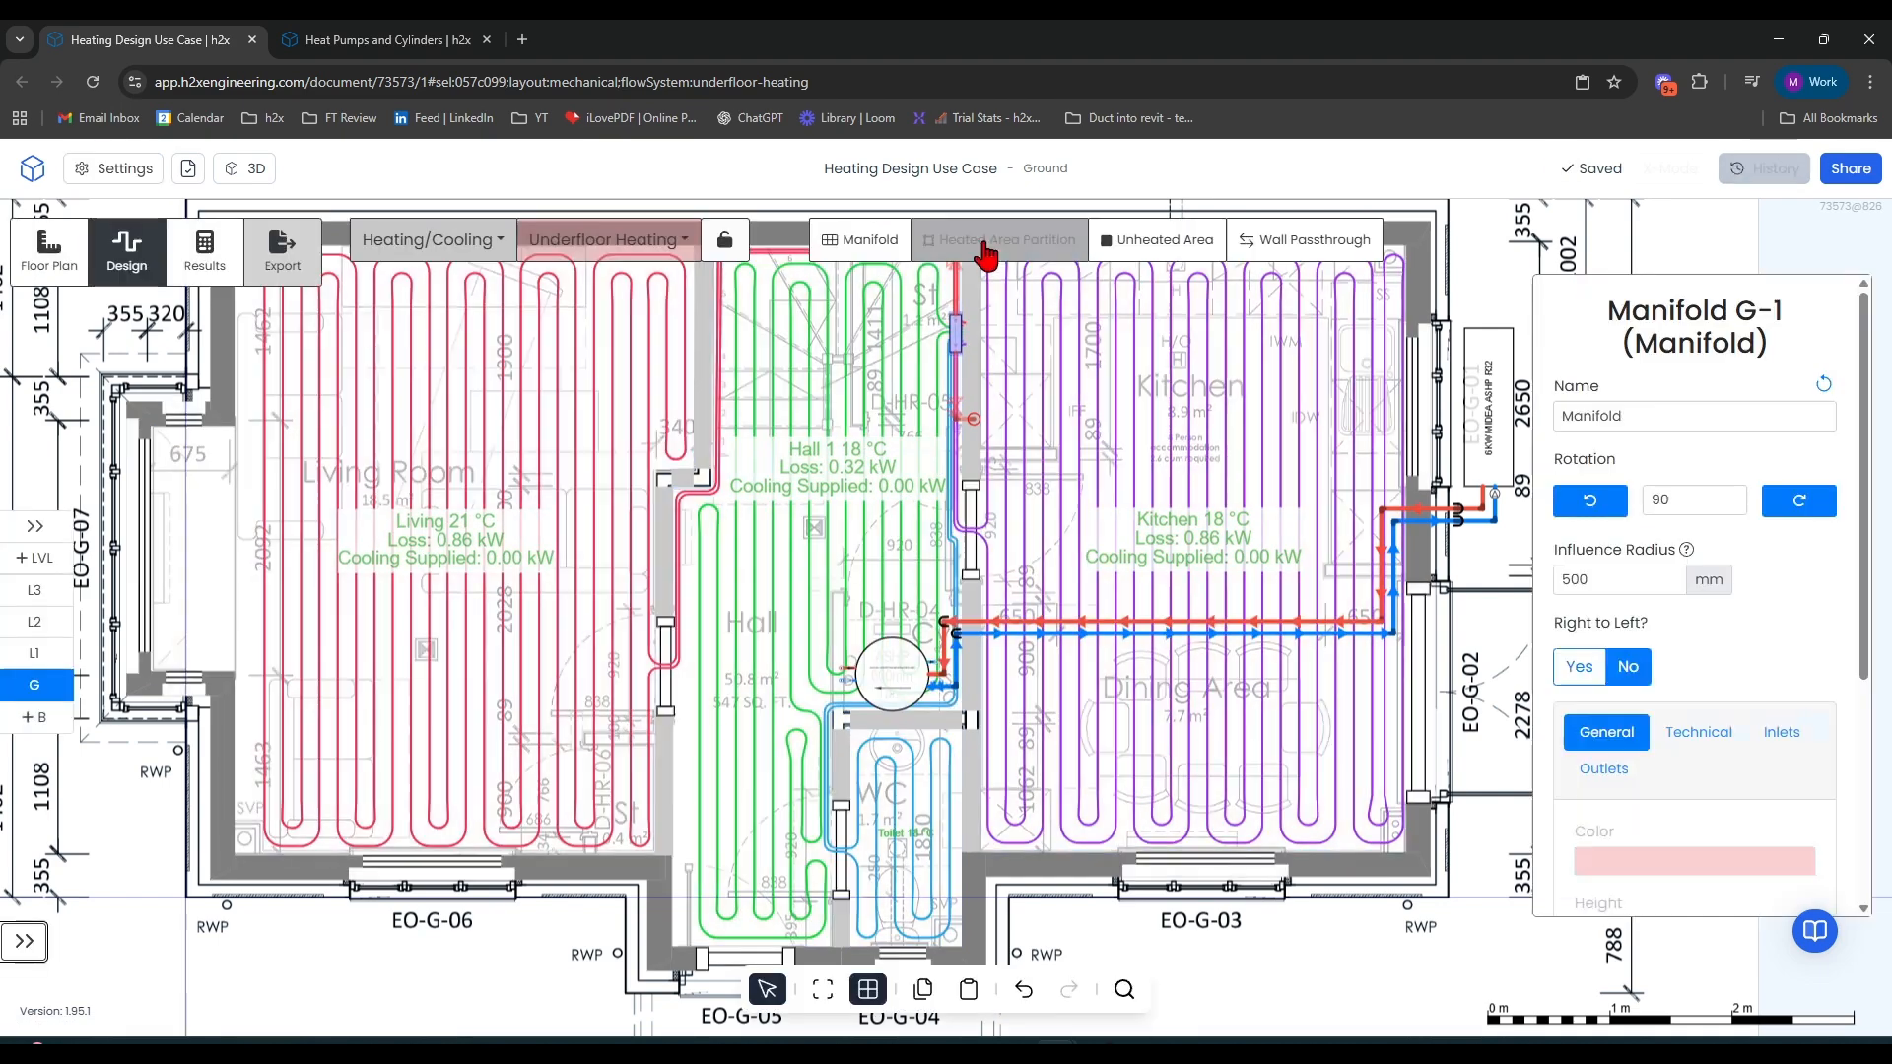
Draw an unheated area over the kitchen units, following the worktop outline along the room's outer walls
click(990, 248)
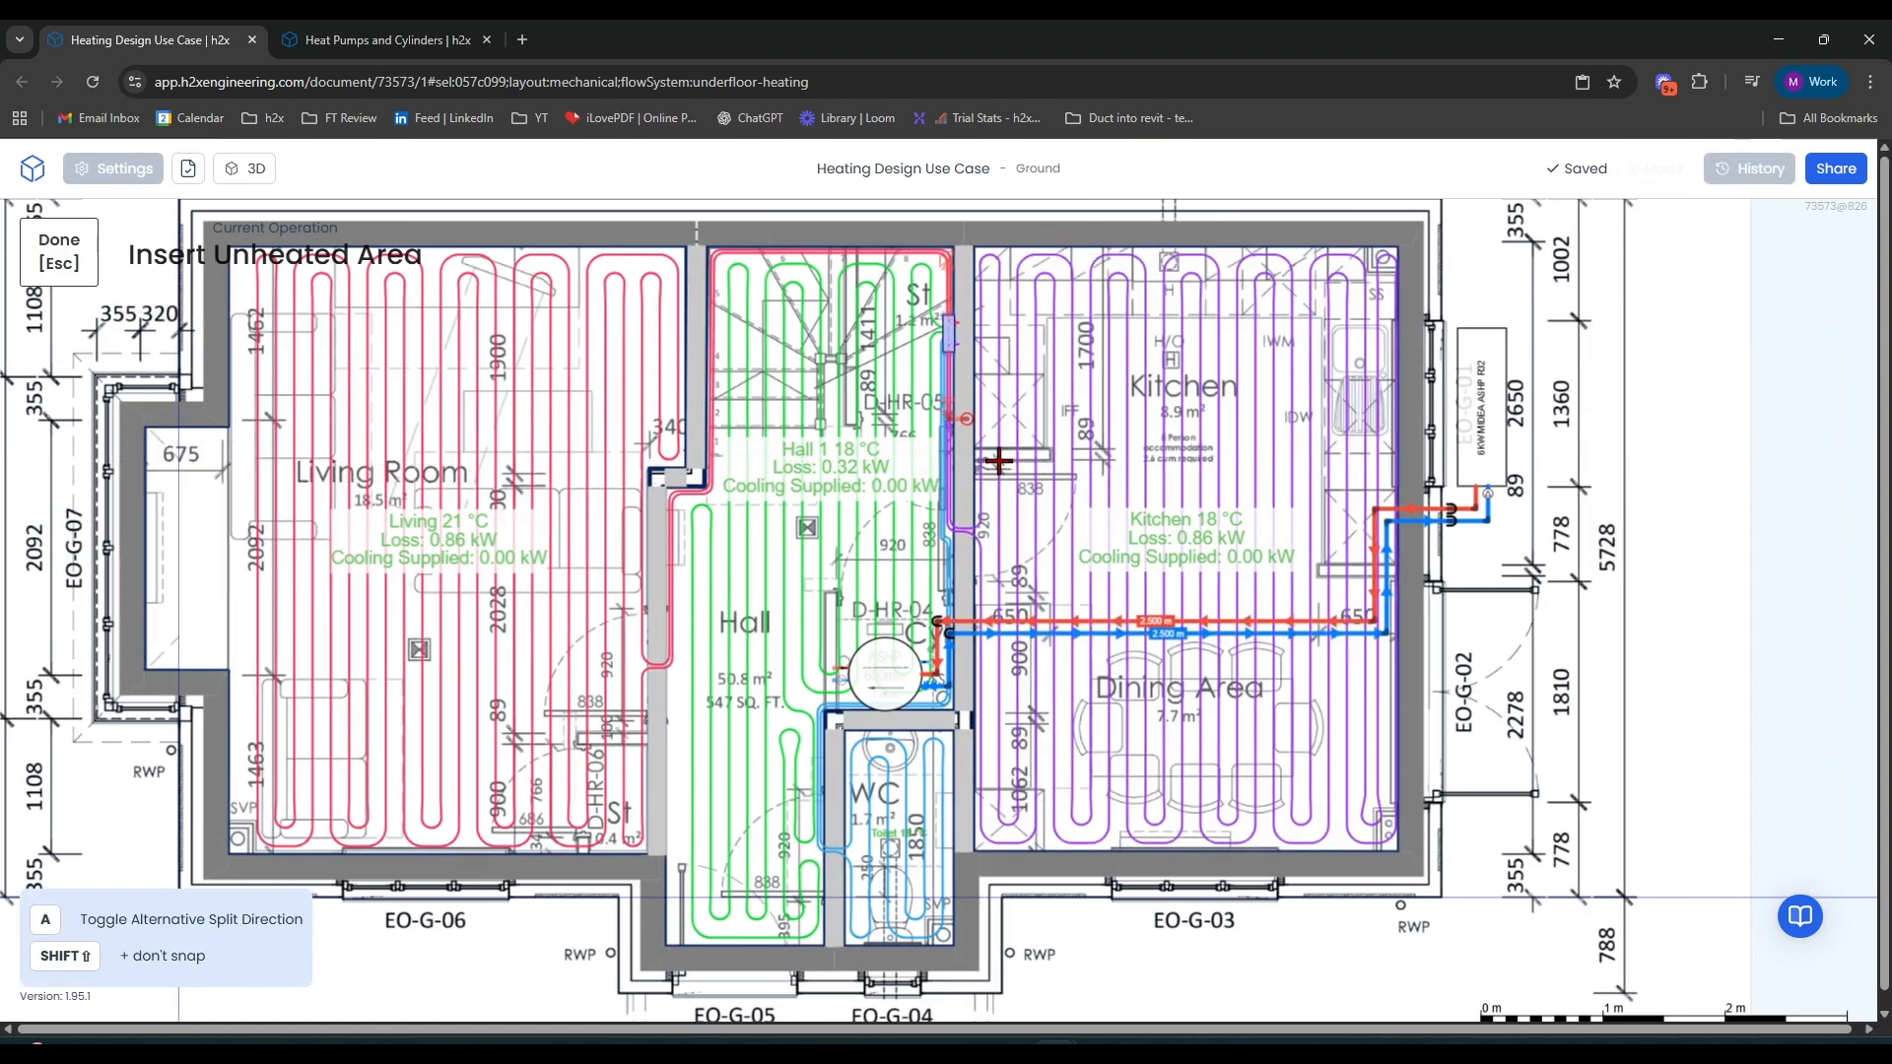
click(975, 460)
click(1054, 460)
click(1055, 315)
click(1236, 316)
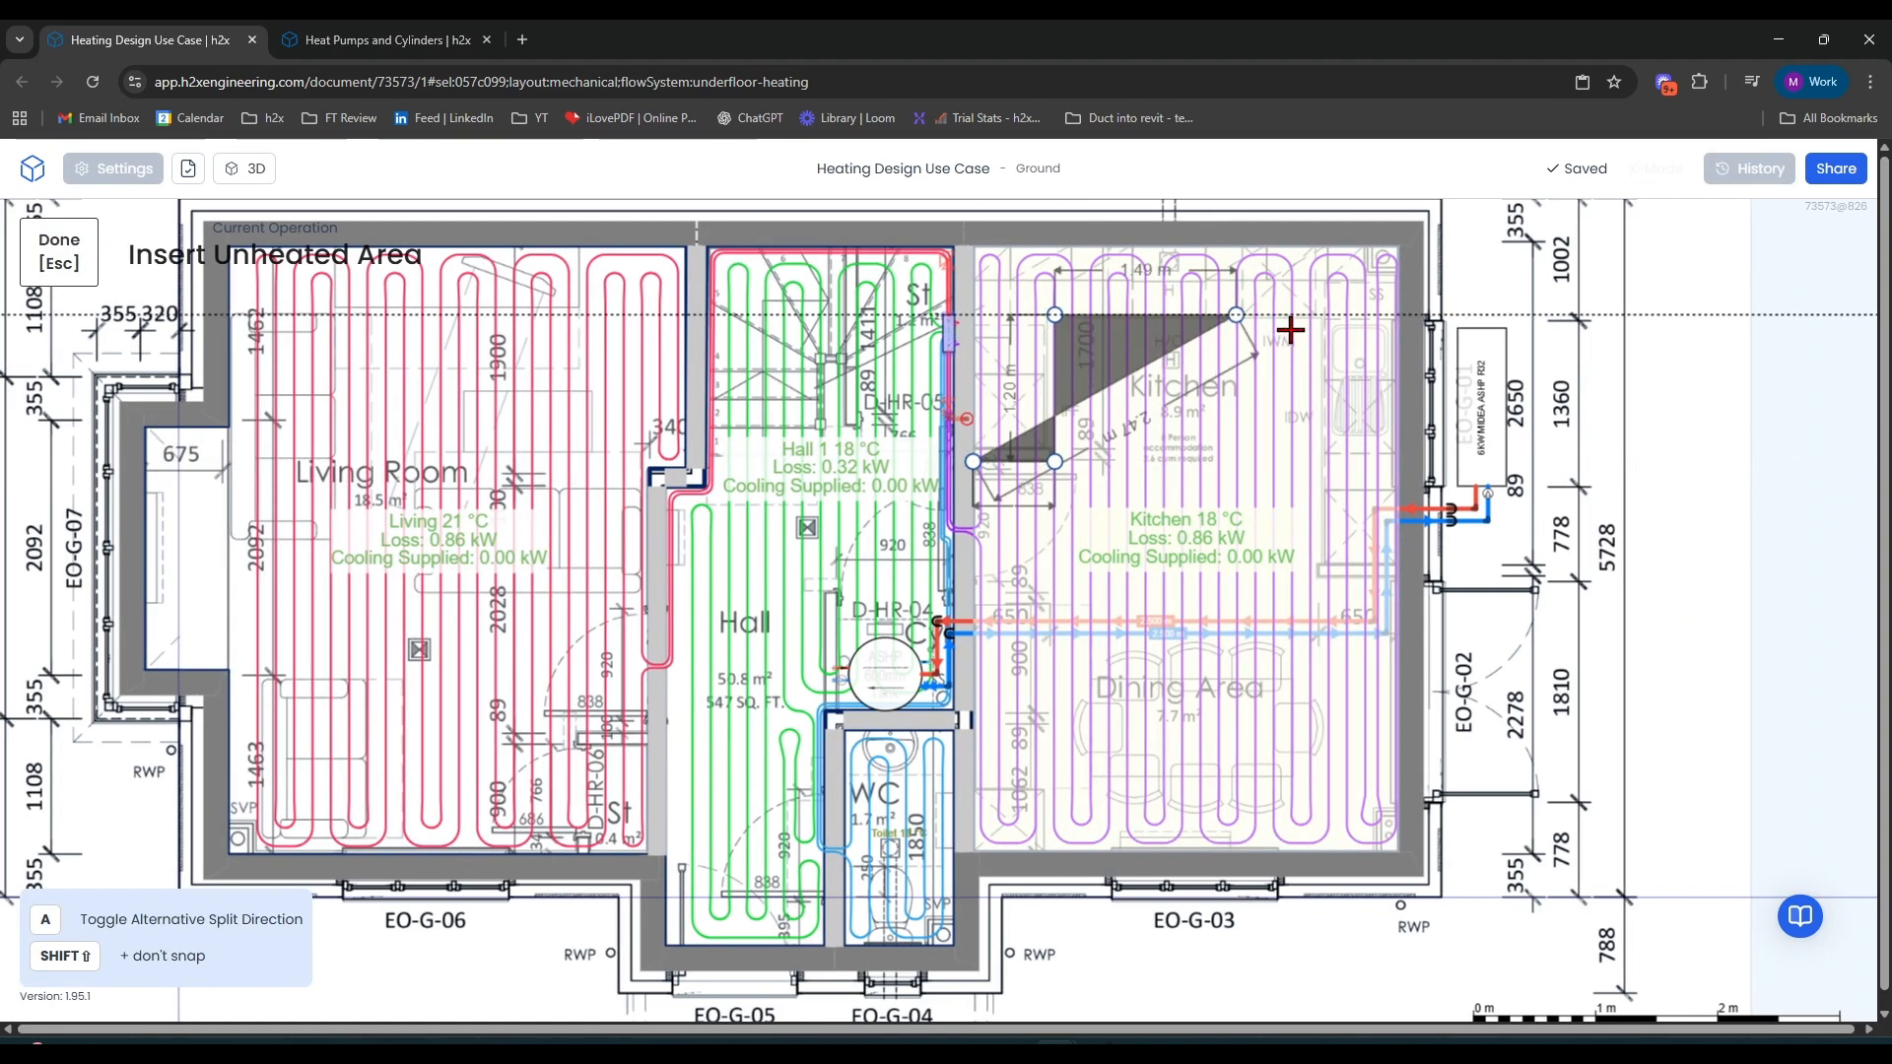
click(1315, 315)
click(1316, 576)
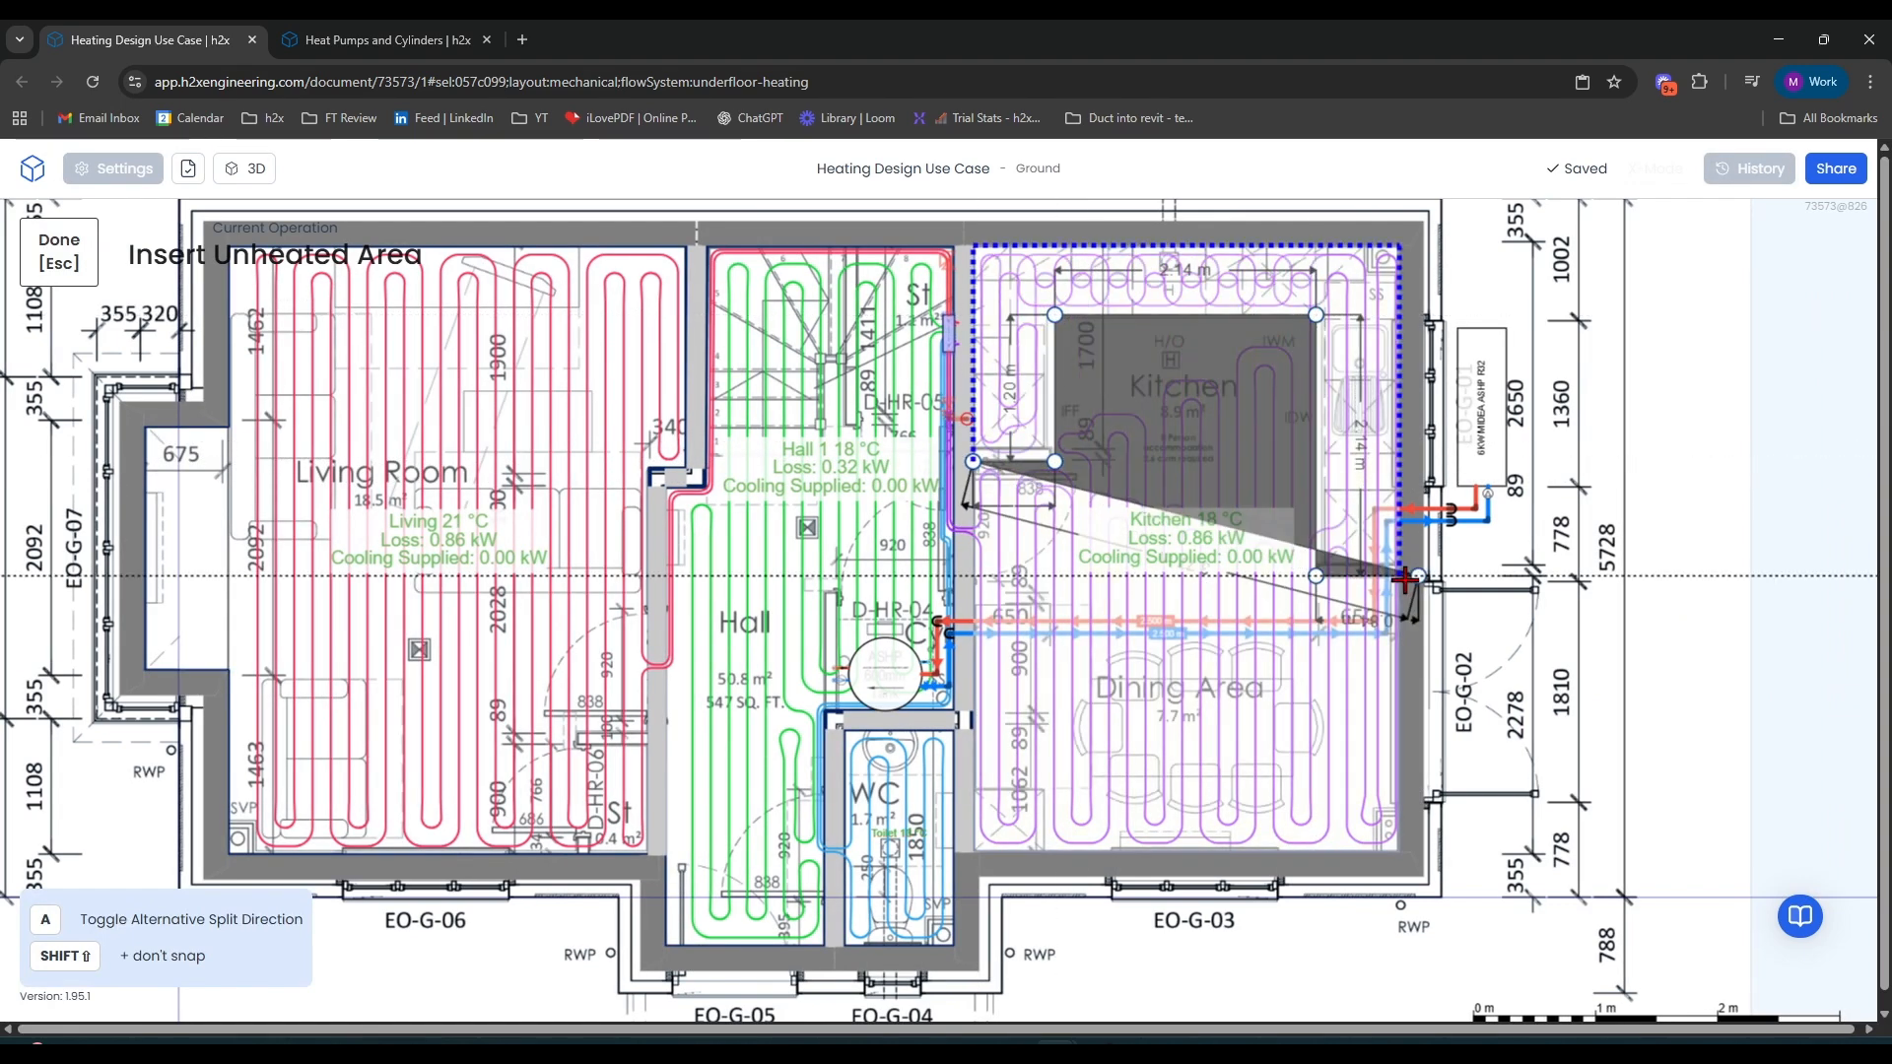
click(1399, 577)
key(Escape)
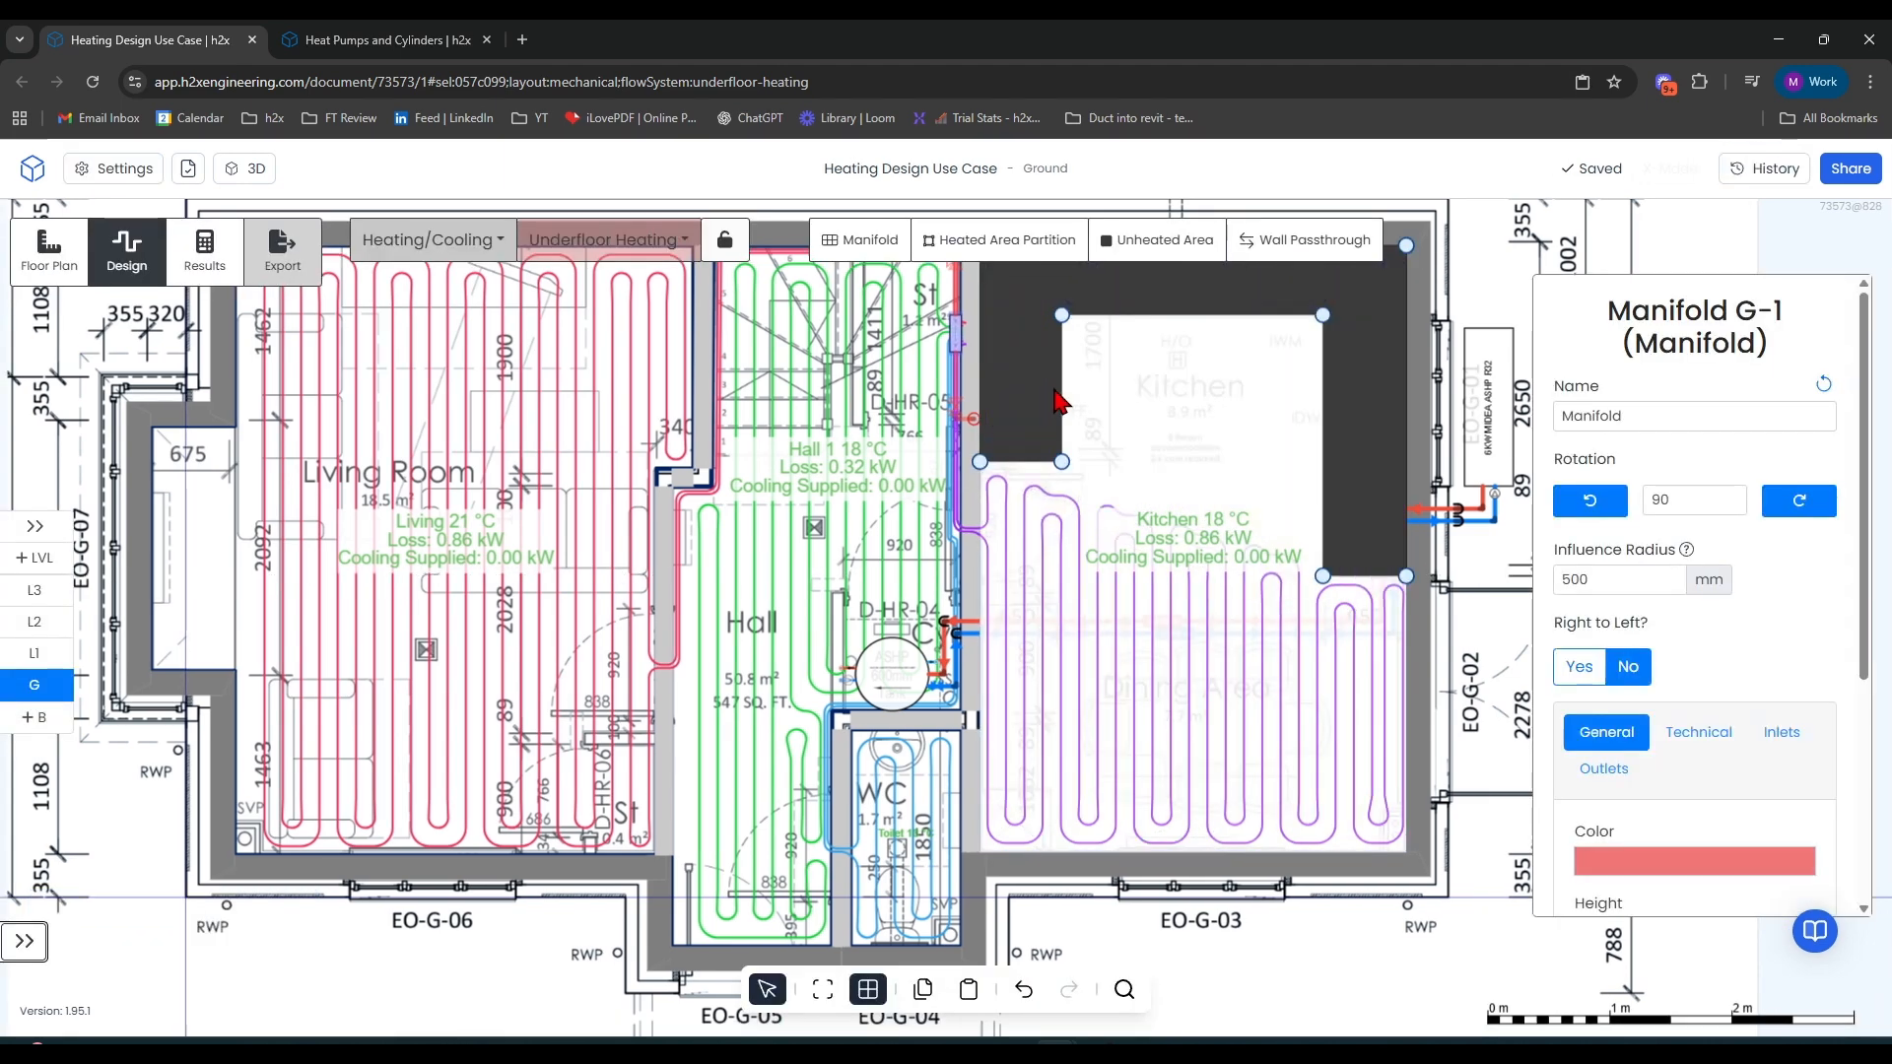
Split the living room into two heated areas with a horizontal partition from the hall wall to the bay window
scroll(658, 523, down, 3)
drag(1120, 895, 1217, 955)
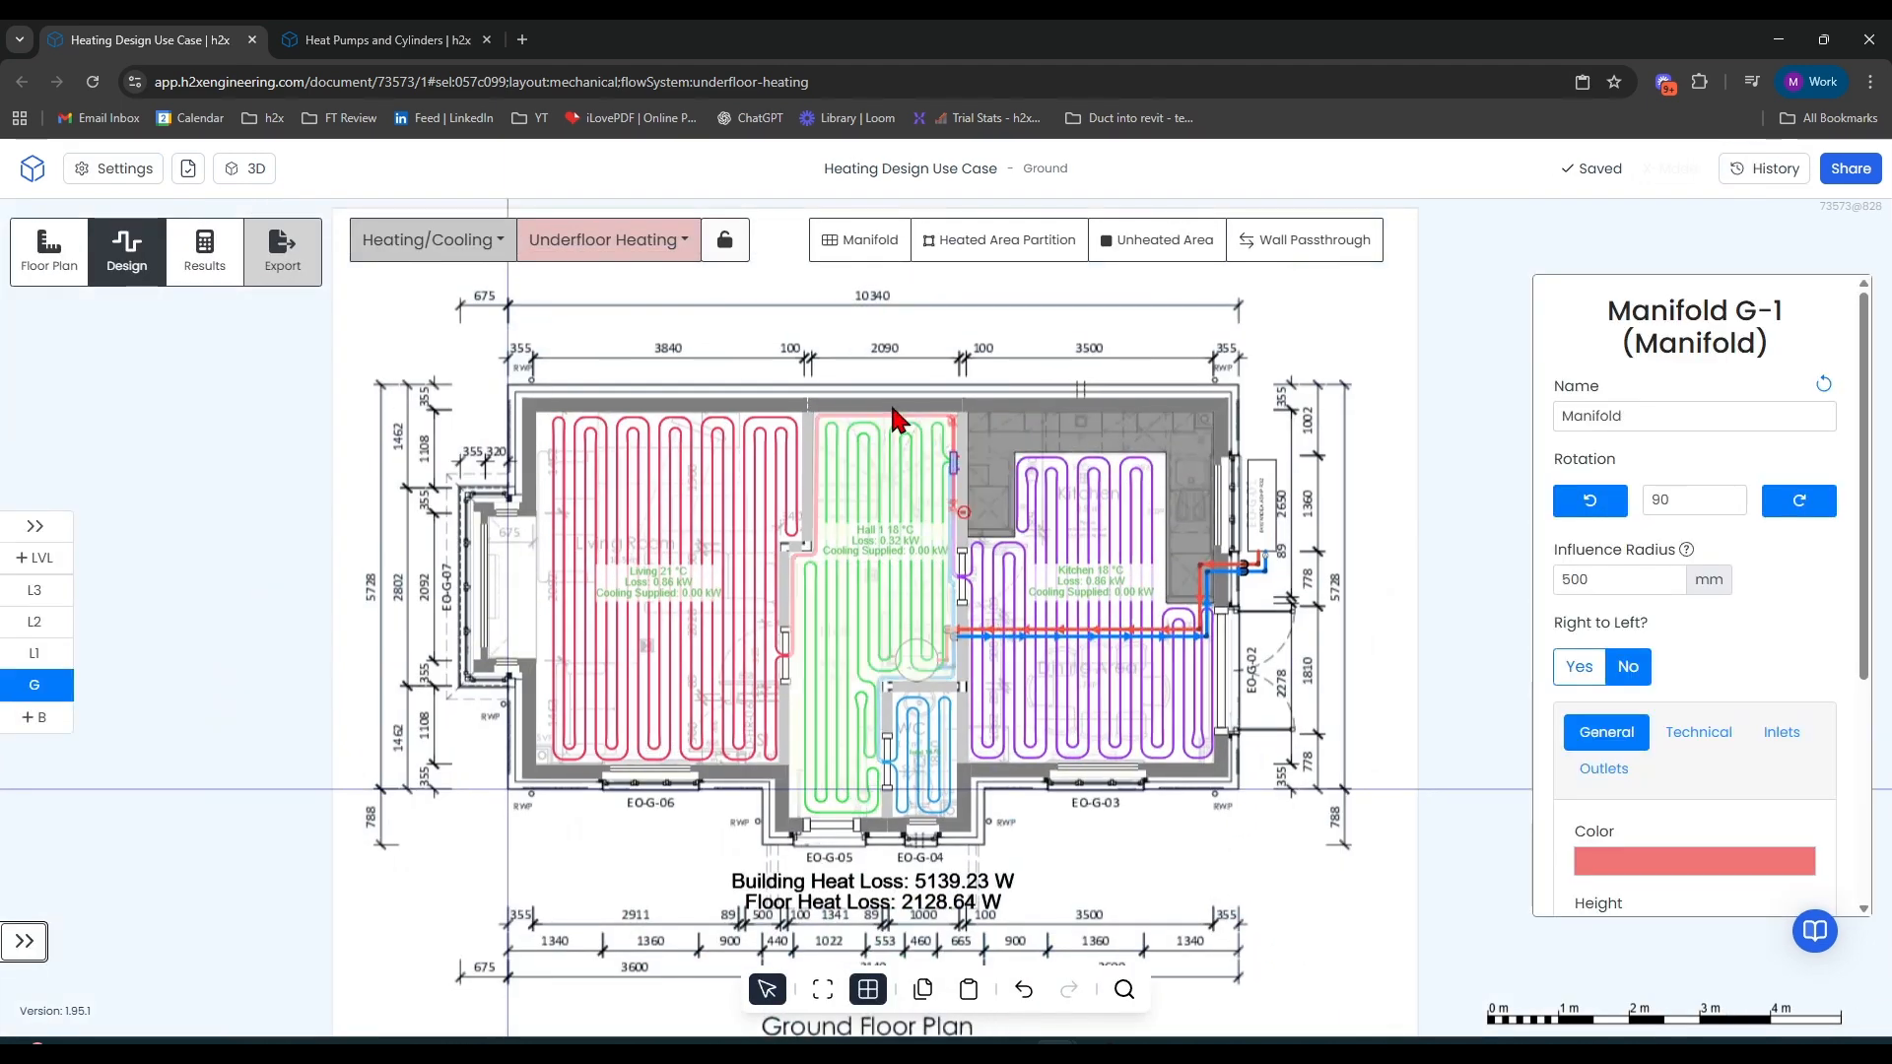
click(1005, 240)
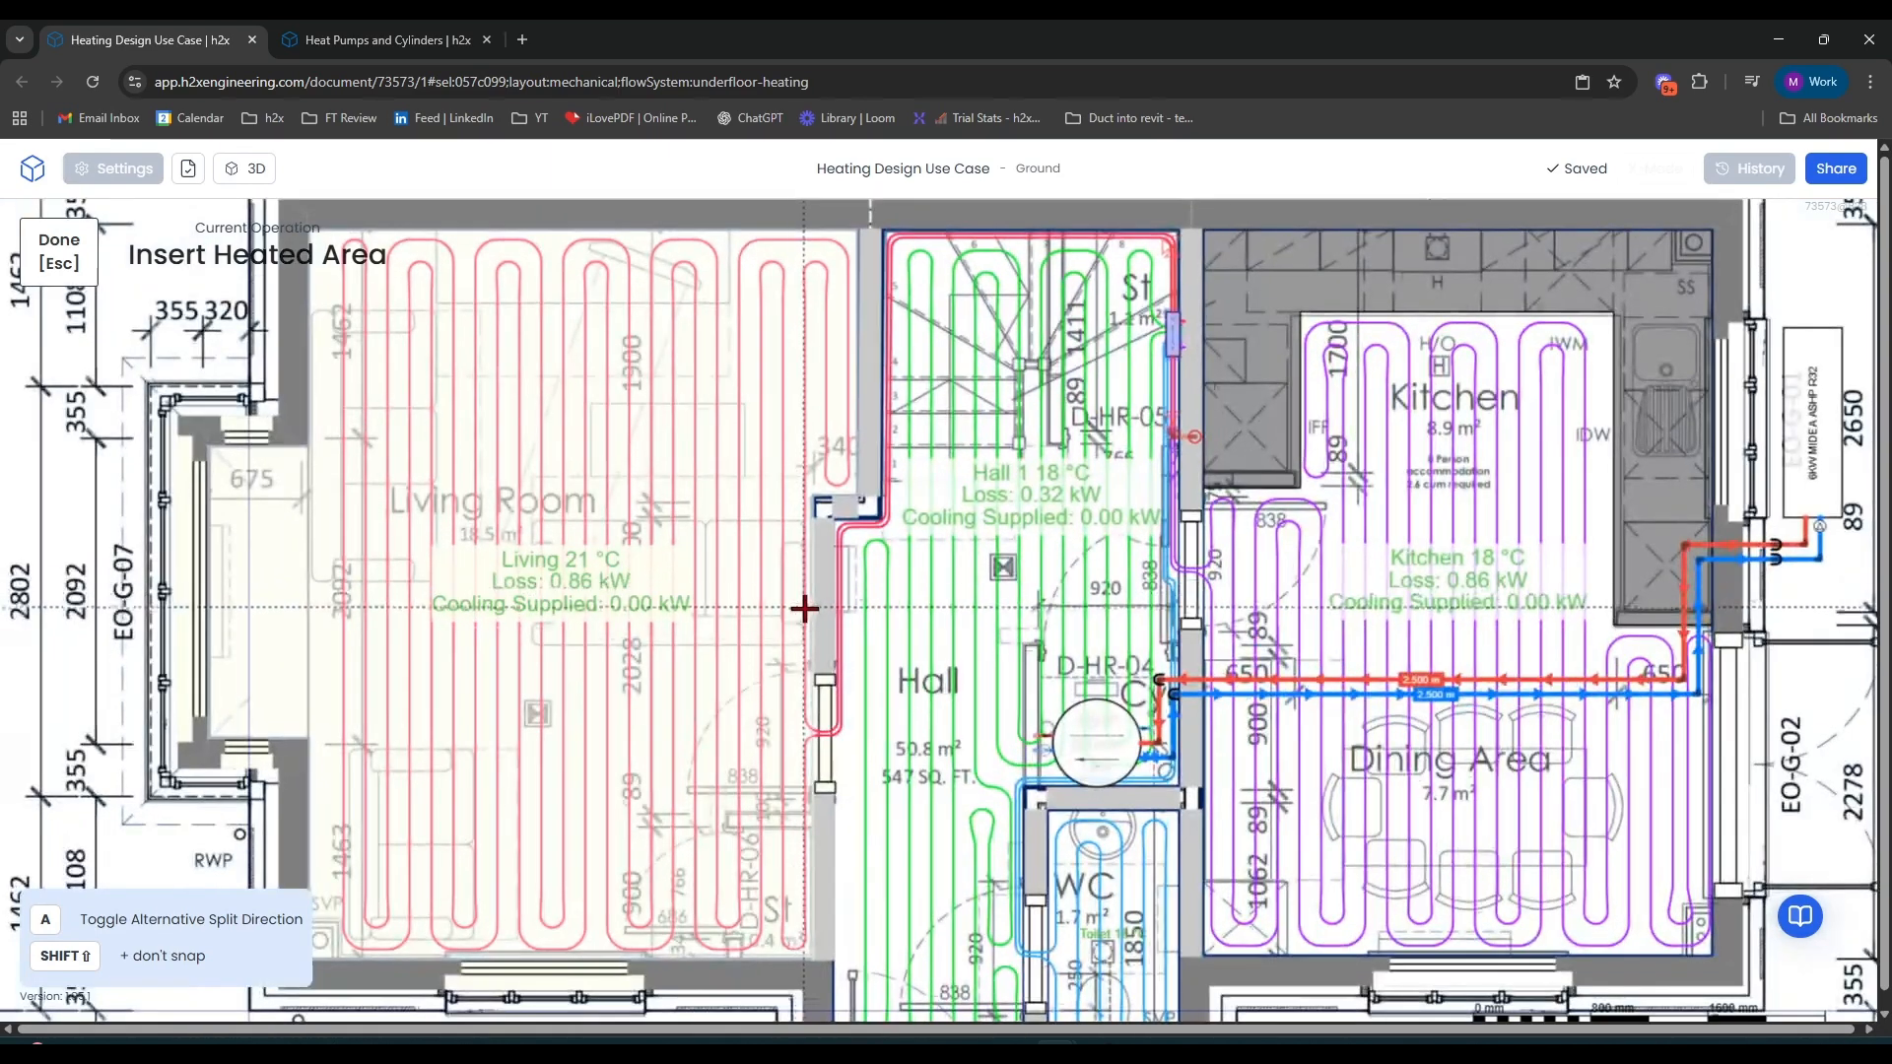
click(806, 608)
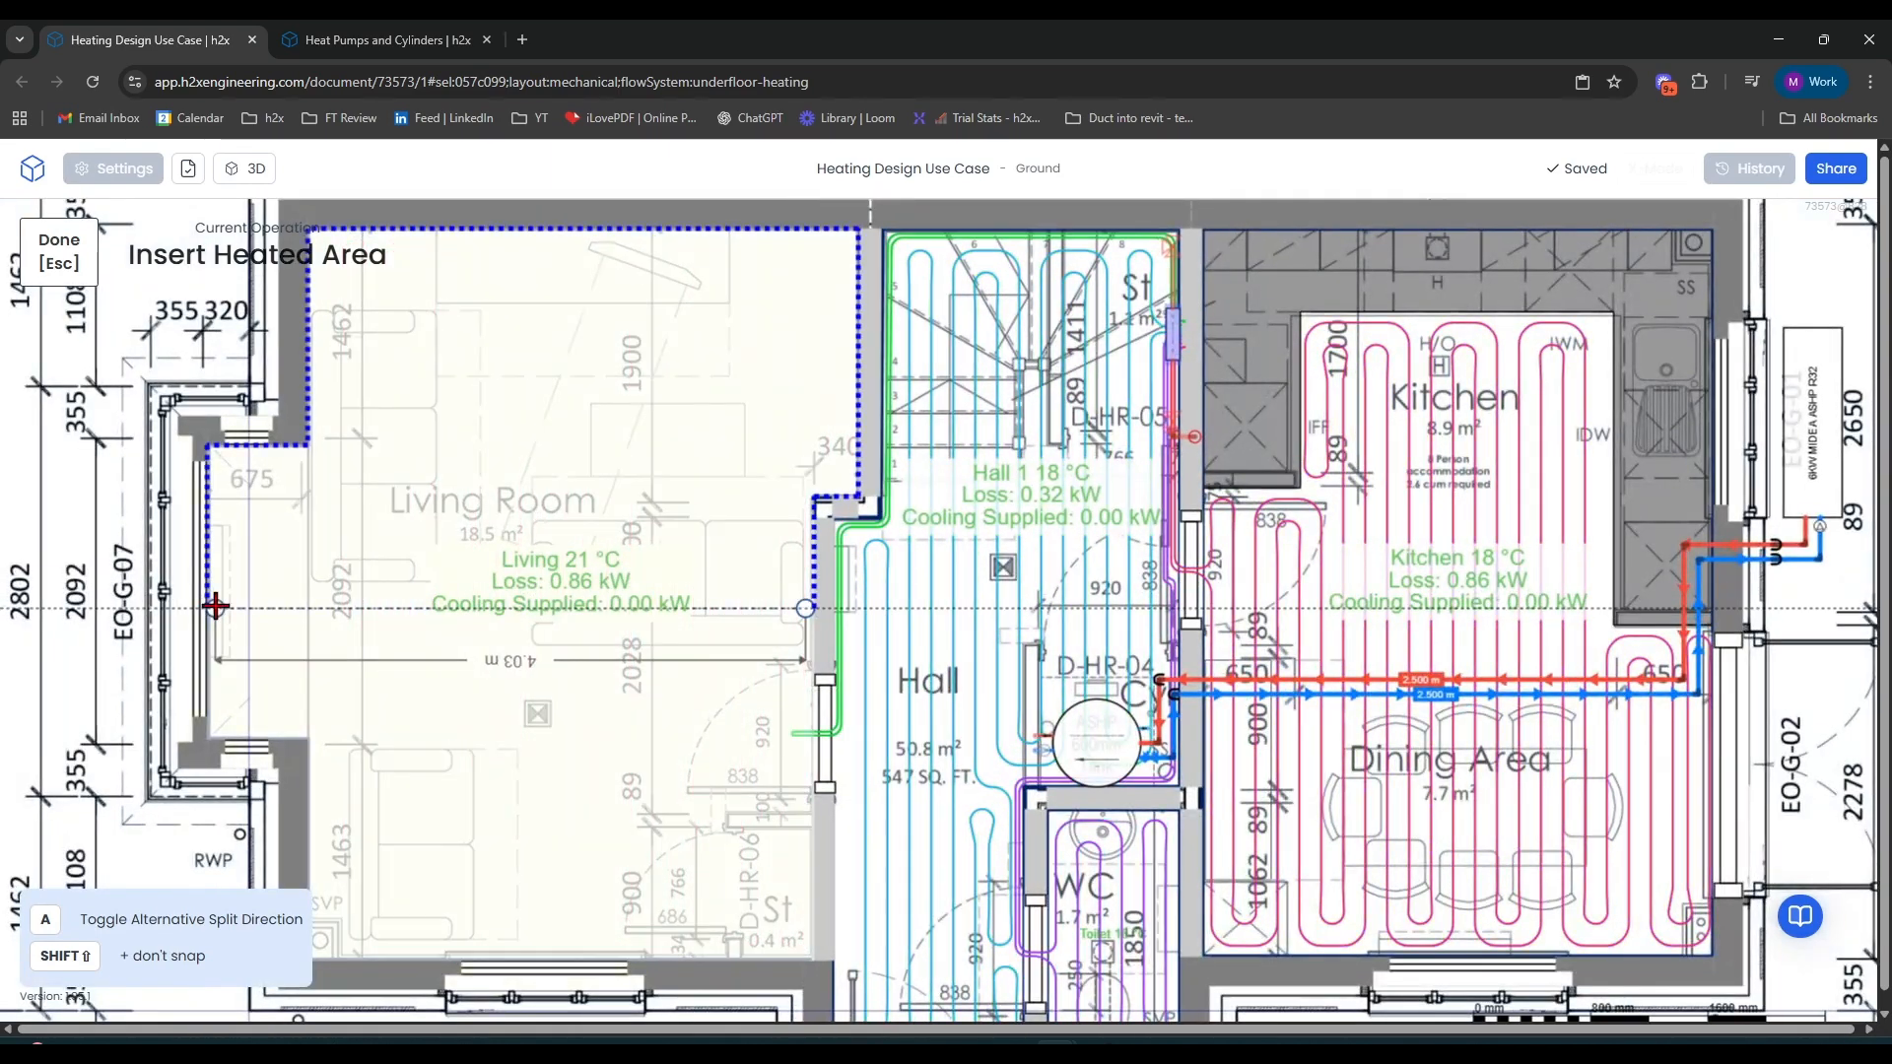
scroll(338, 642, down, 3)
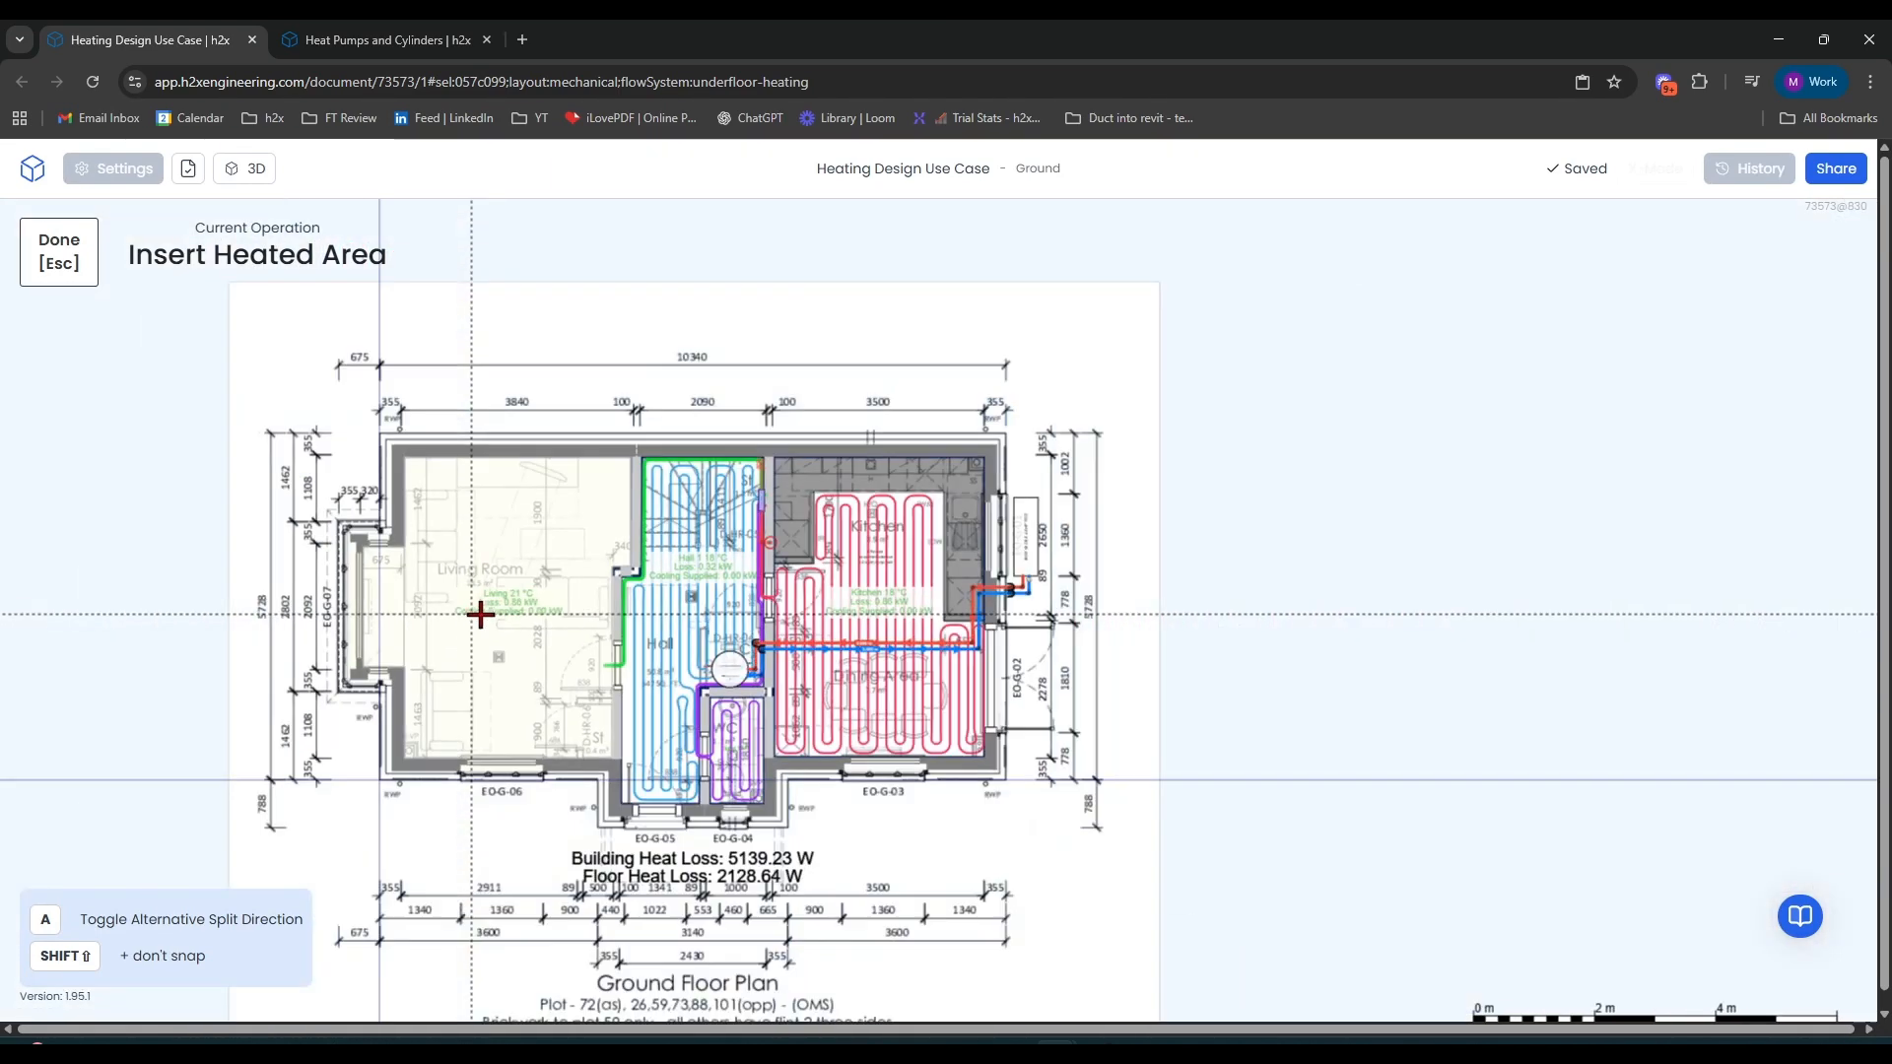
click(562, 621)
scroll(1193, 818, down, 2)
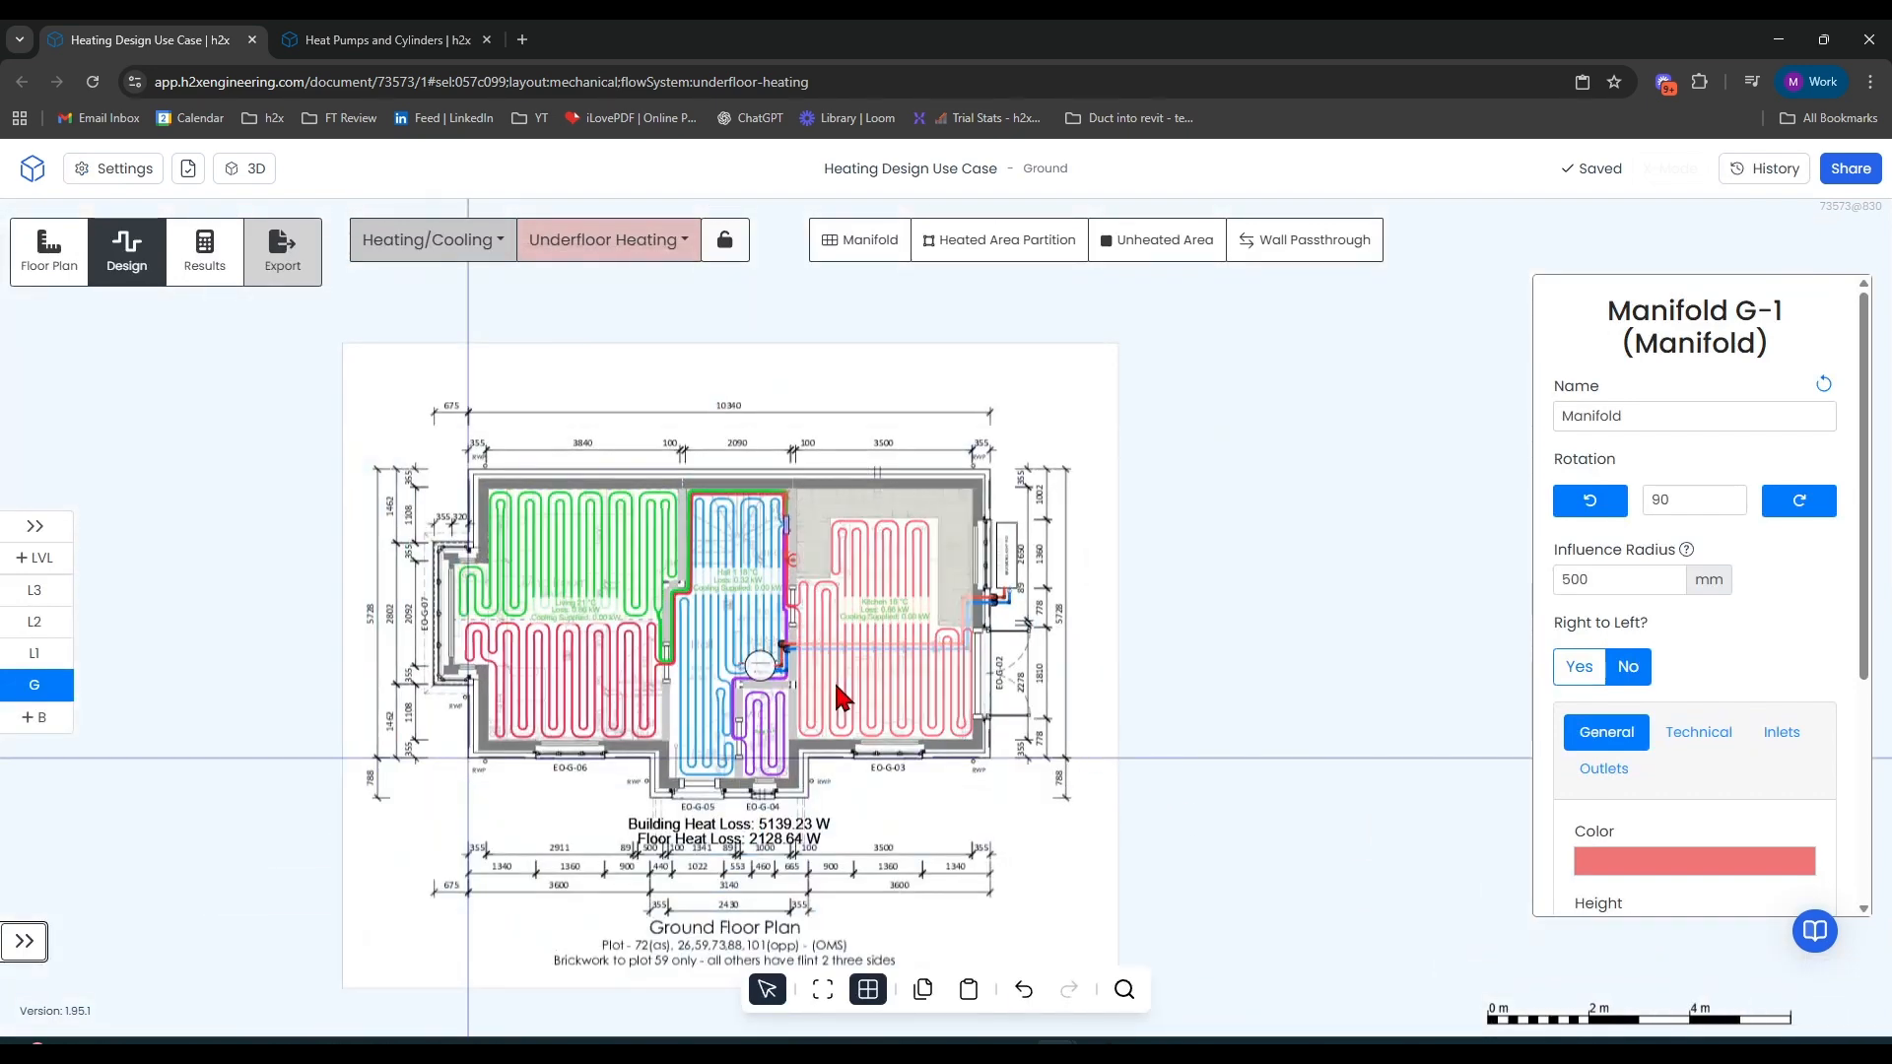
Examine the underfloor heating layout and the kitchen's room settings
scroll(752, 655, up, 3)
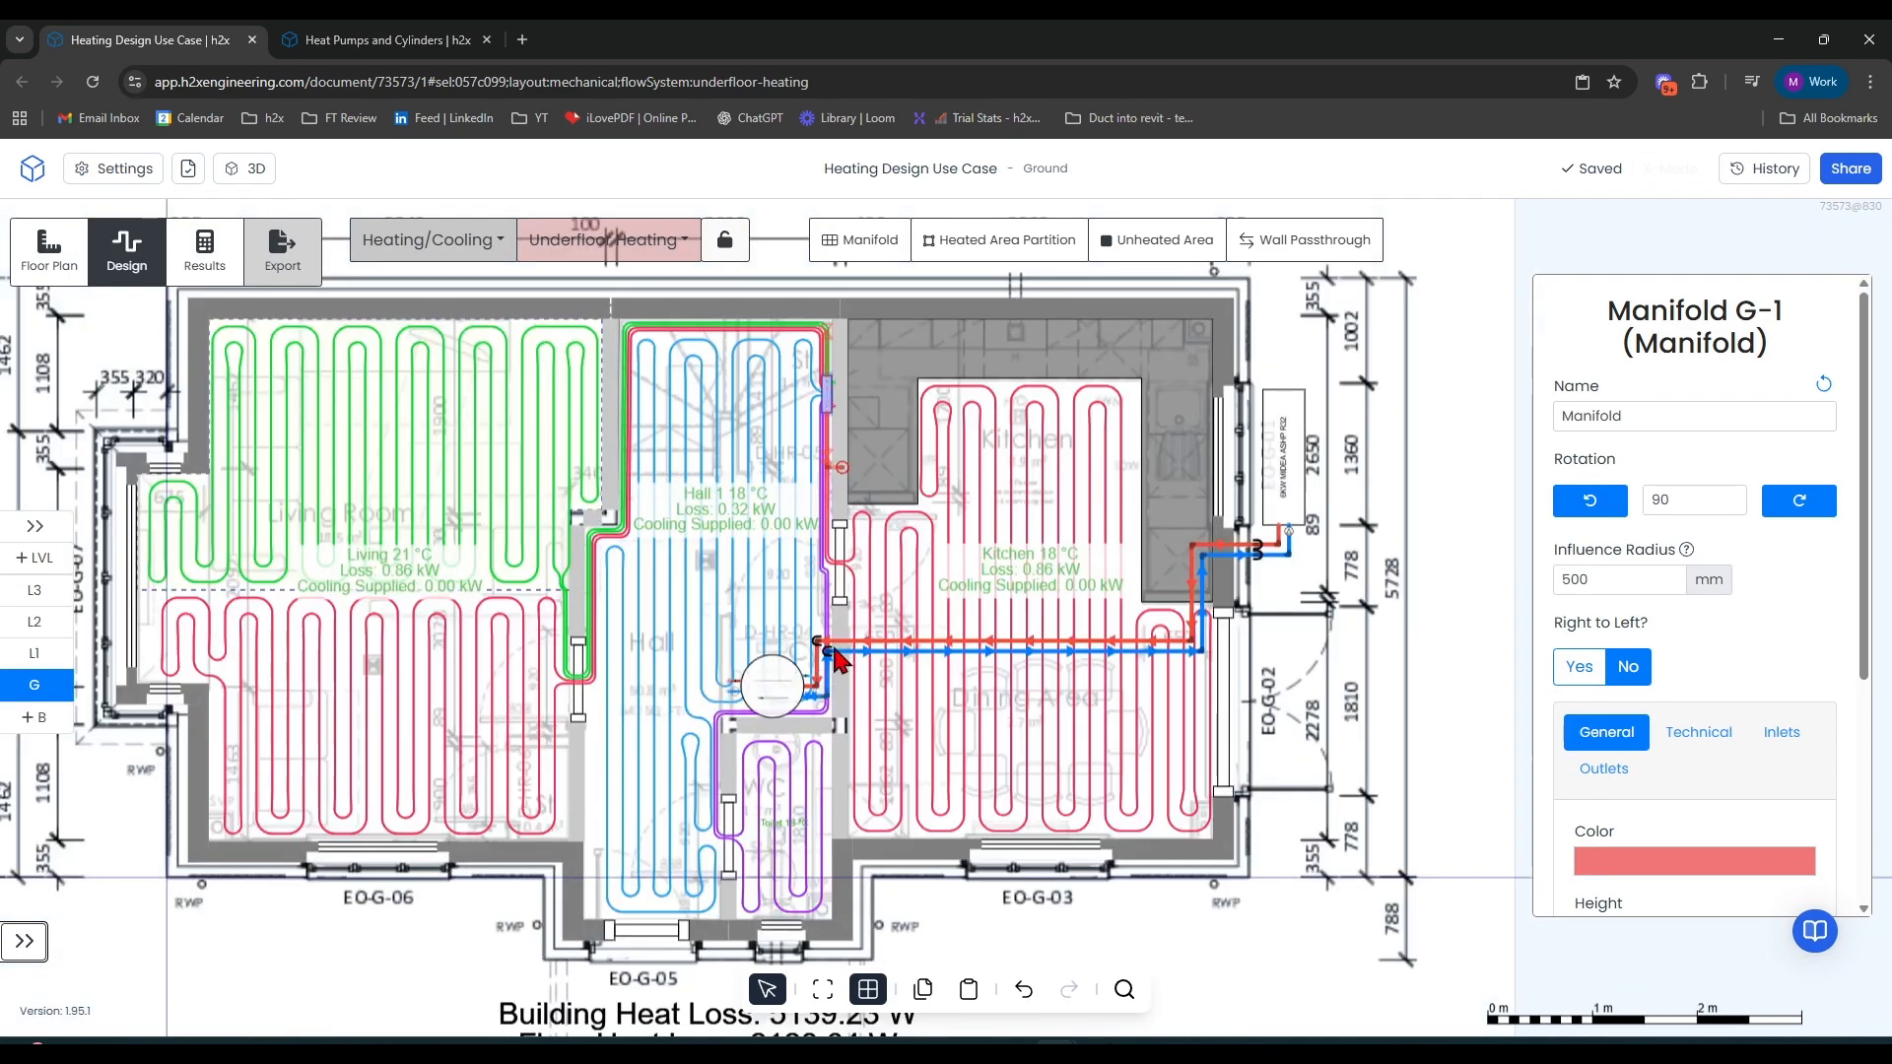
scroll(835, 658, up, 3)
click(1086, 518)
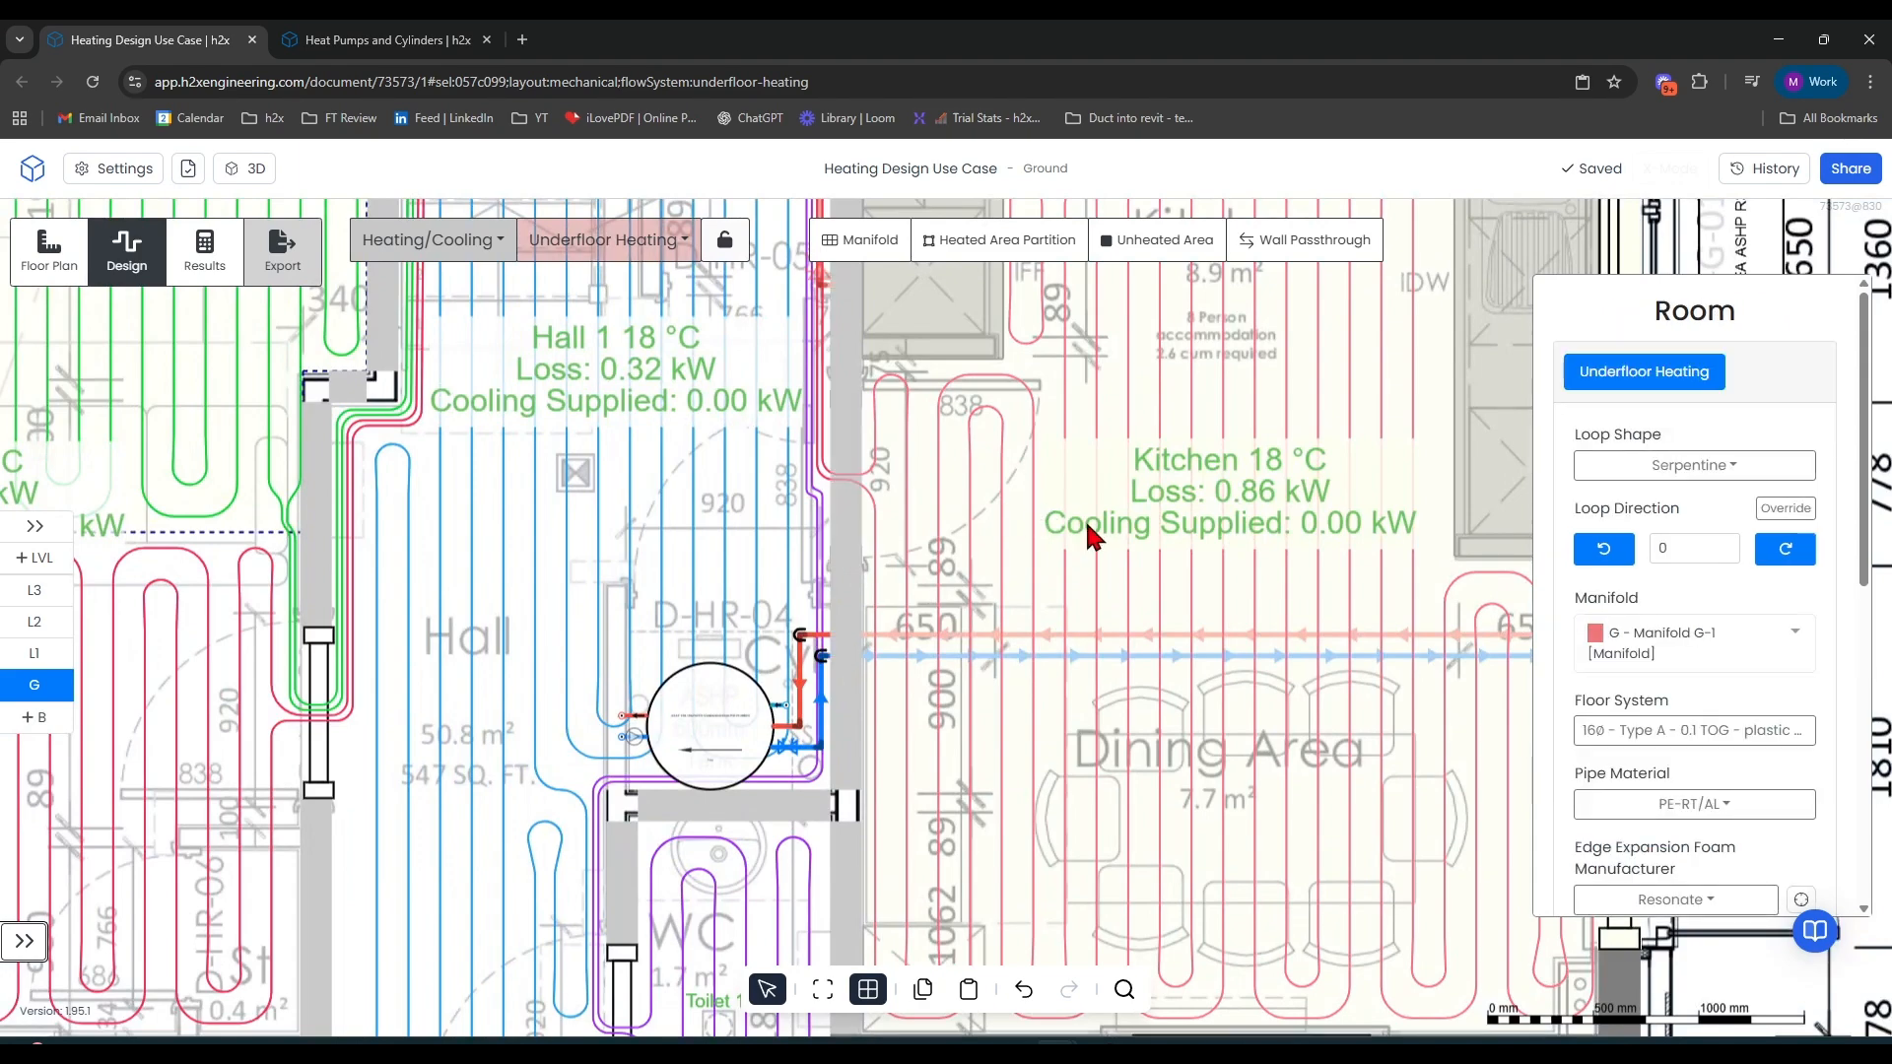
scroll(943, 518, down, 3)
drag(1376, 880, 1381, 926)
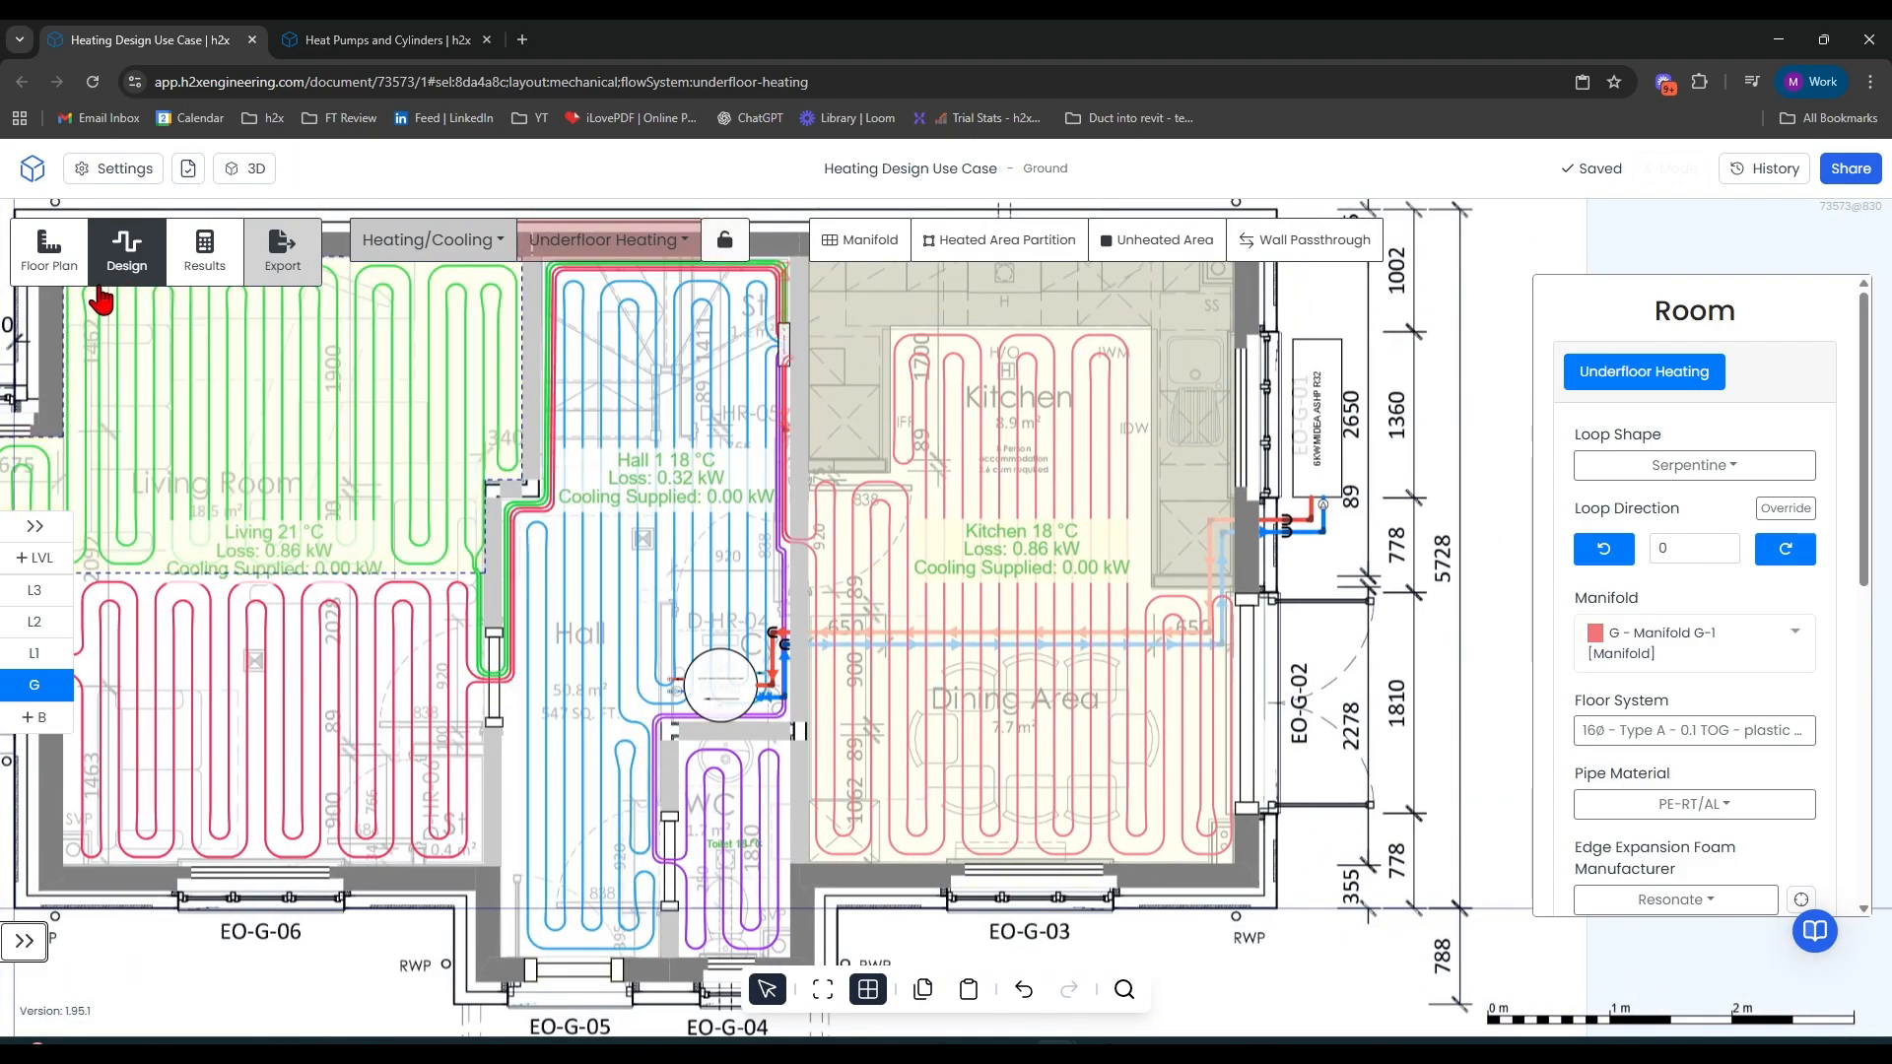
Switch to the heating system and branch two pipes about 1.5 m long at 2.5 m height from the cylinder pipework towards the manifold
click(603, 242)
click(581, 322)
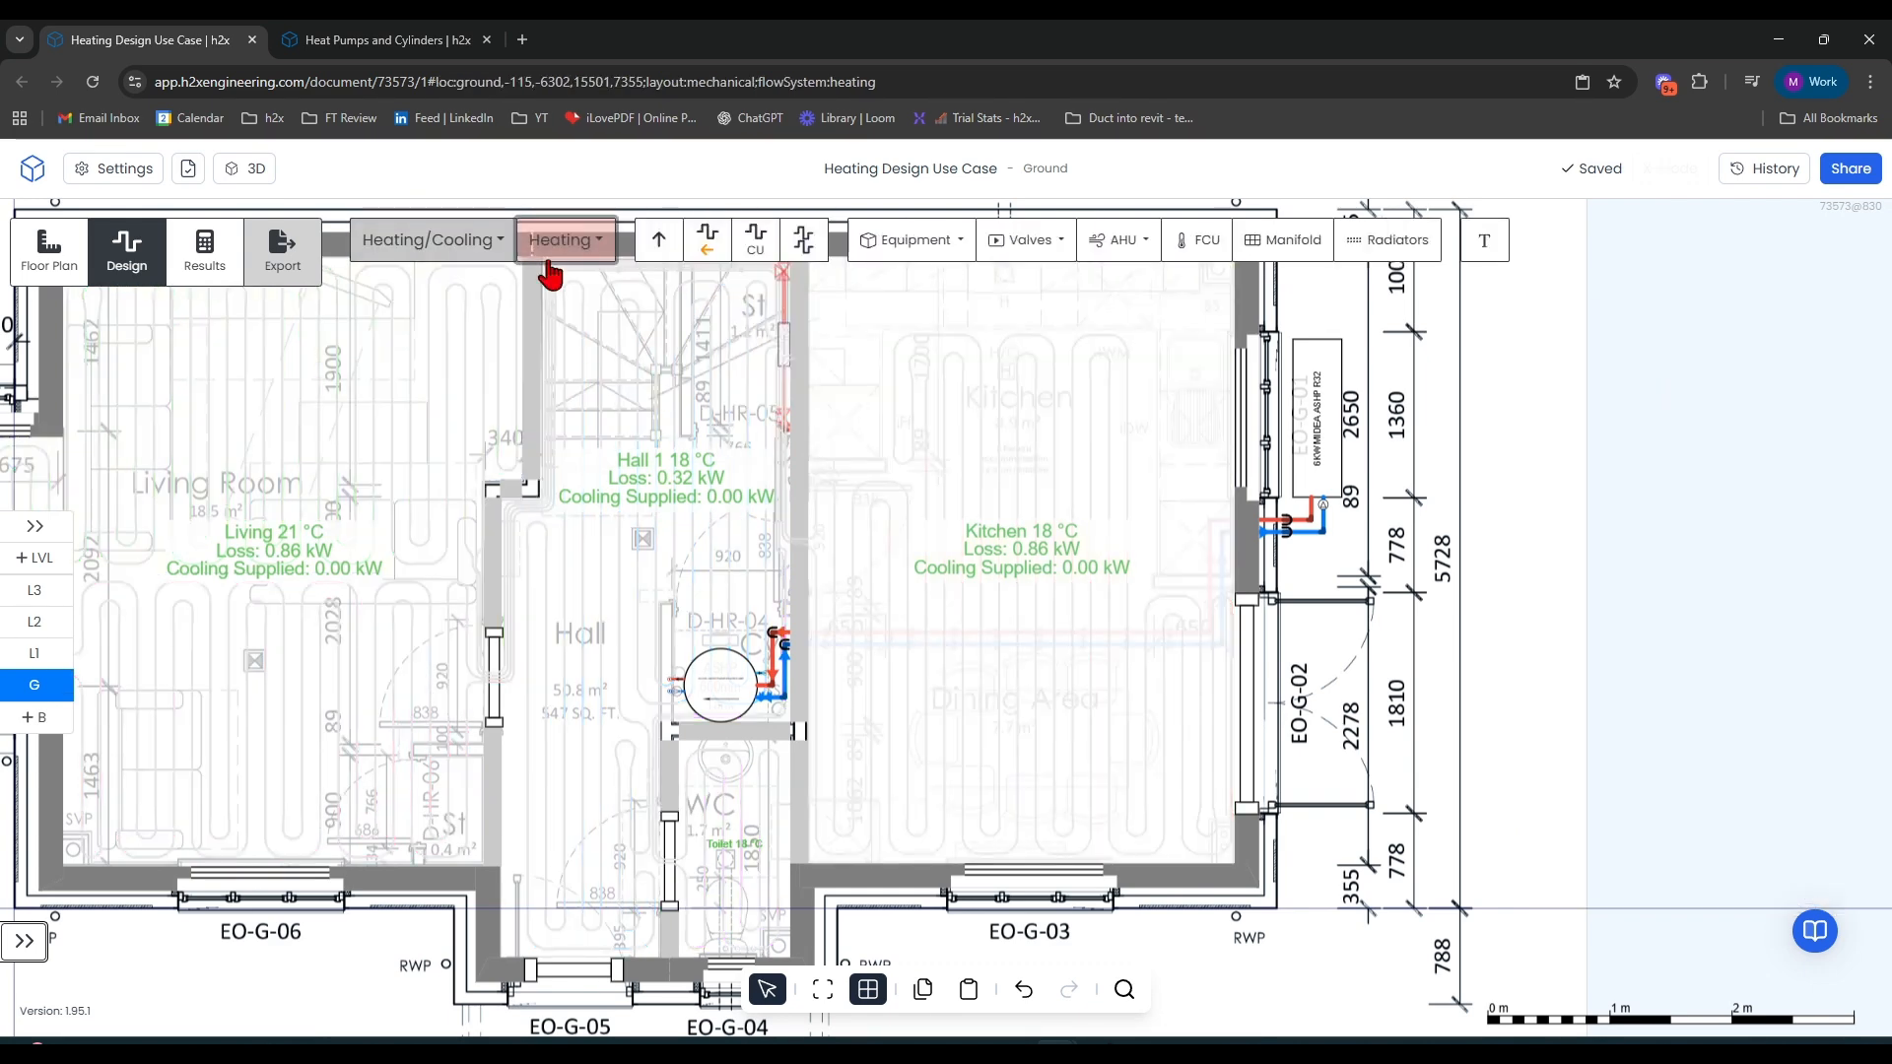
scroll(900, 641, up, 2)
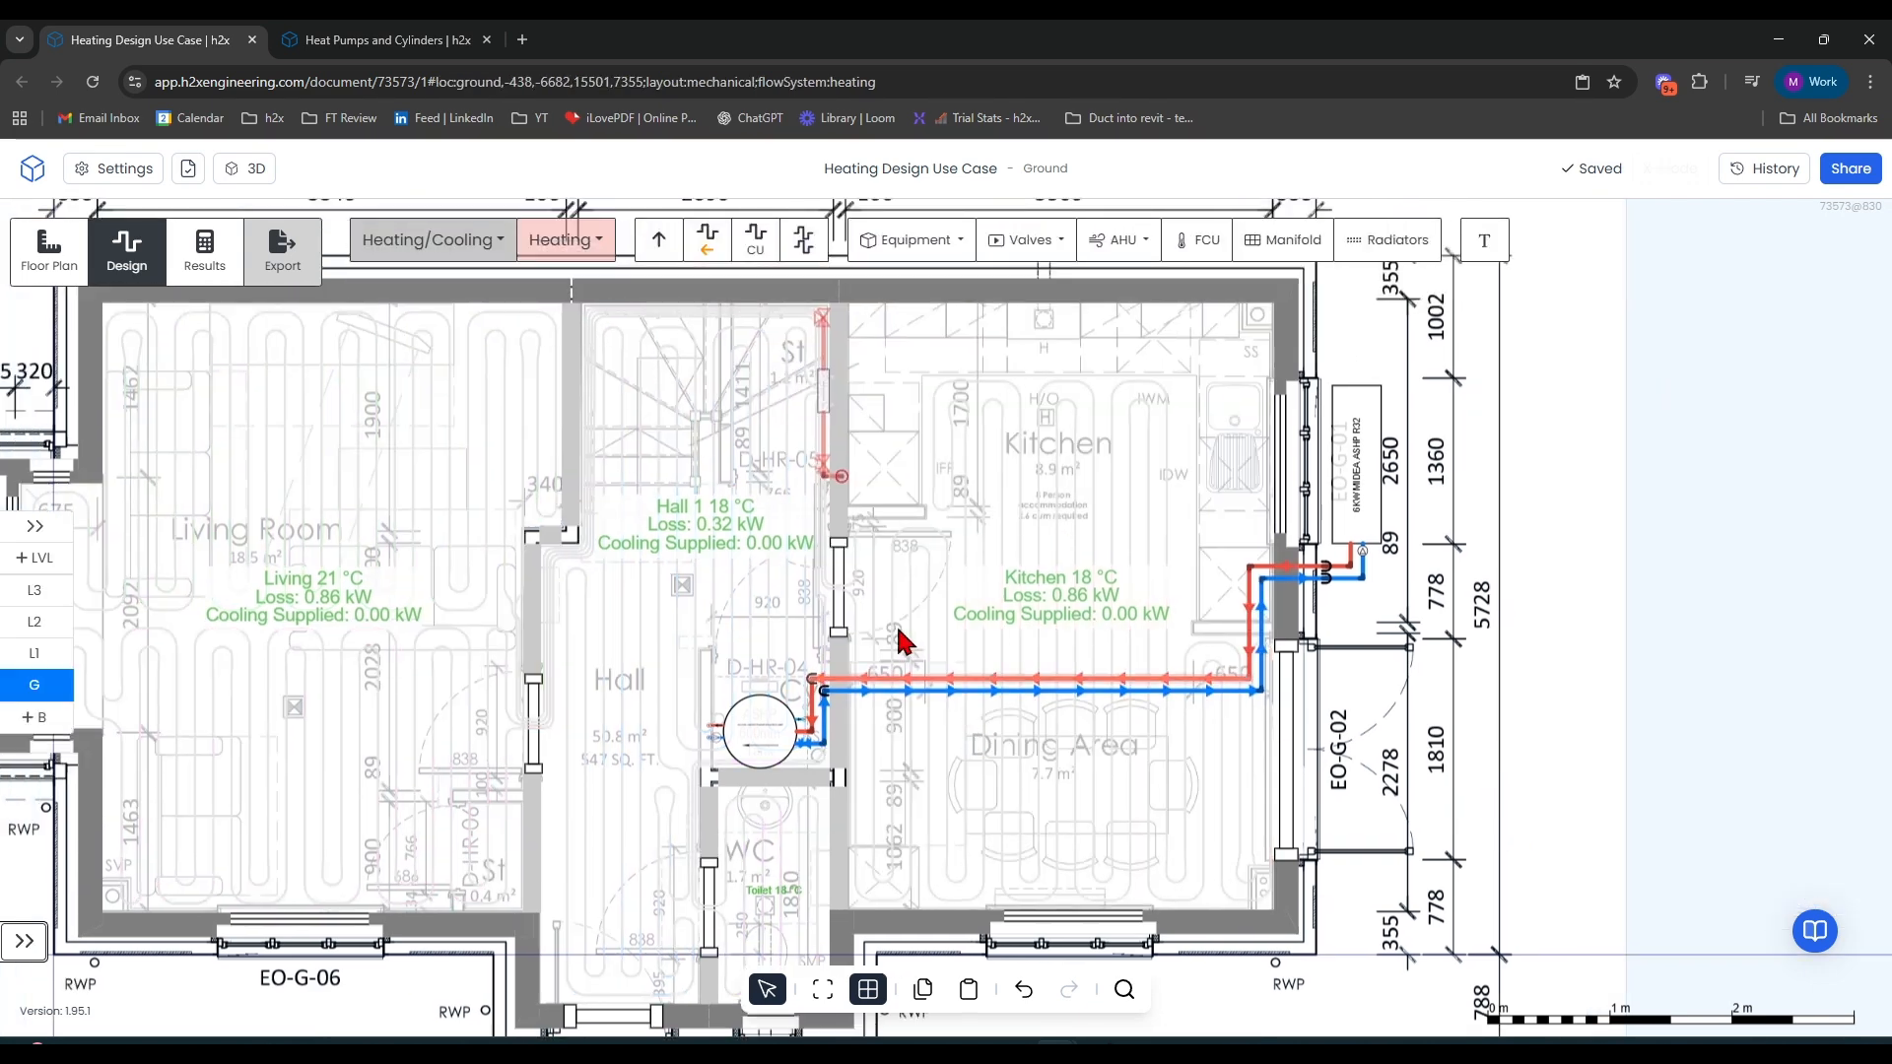
scroll(892, 621, up, 2)
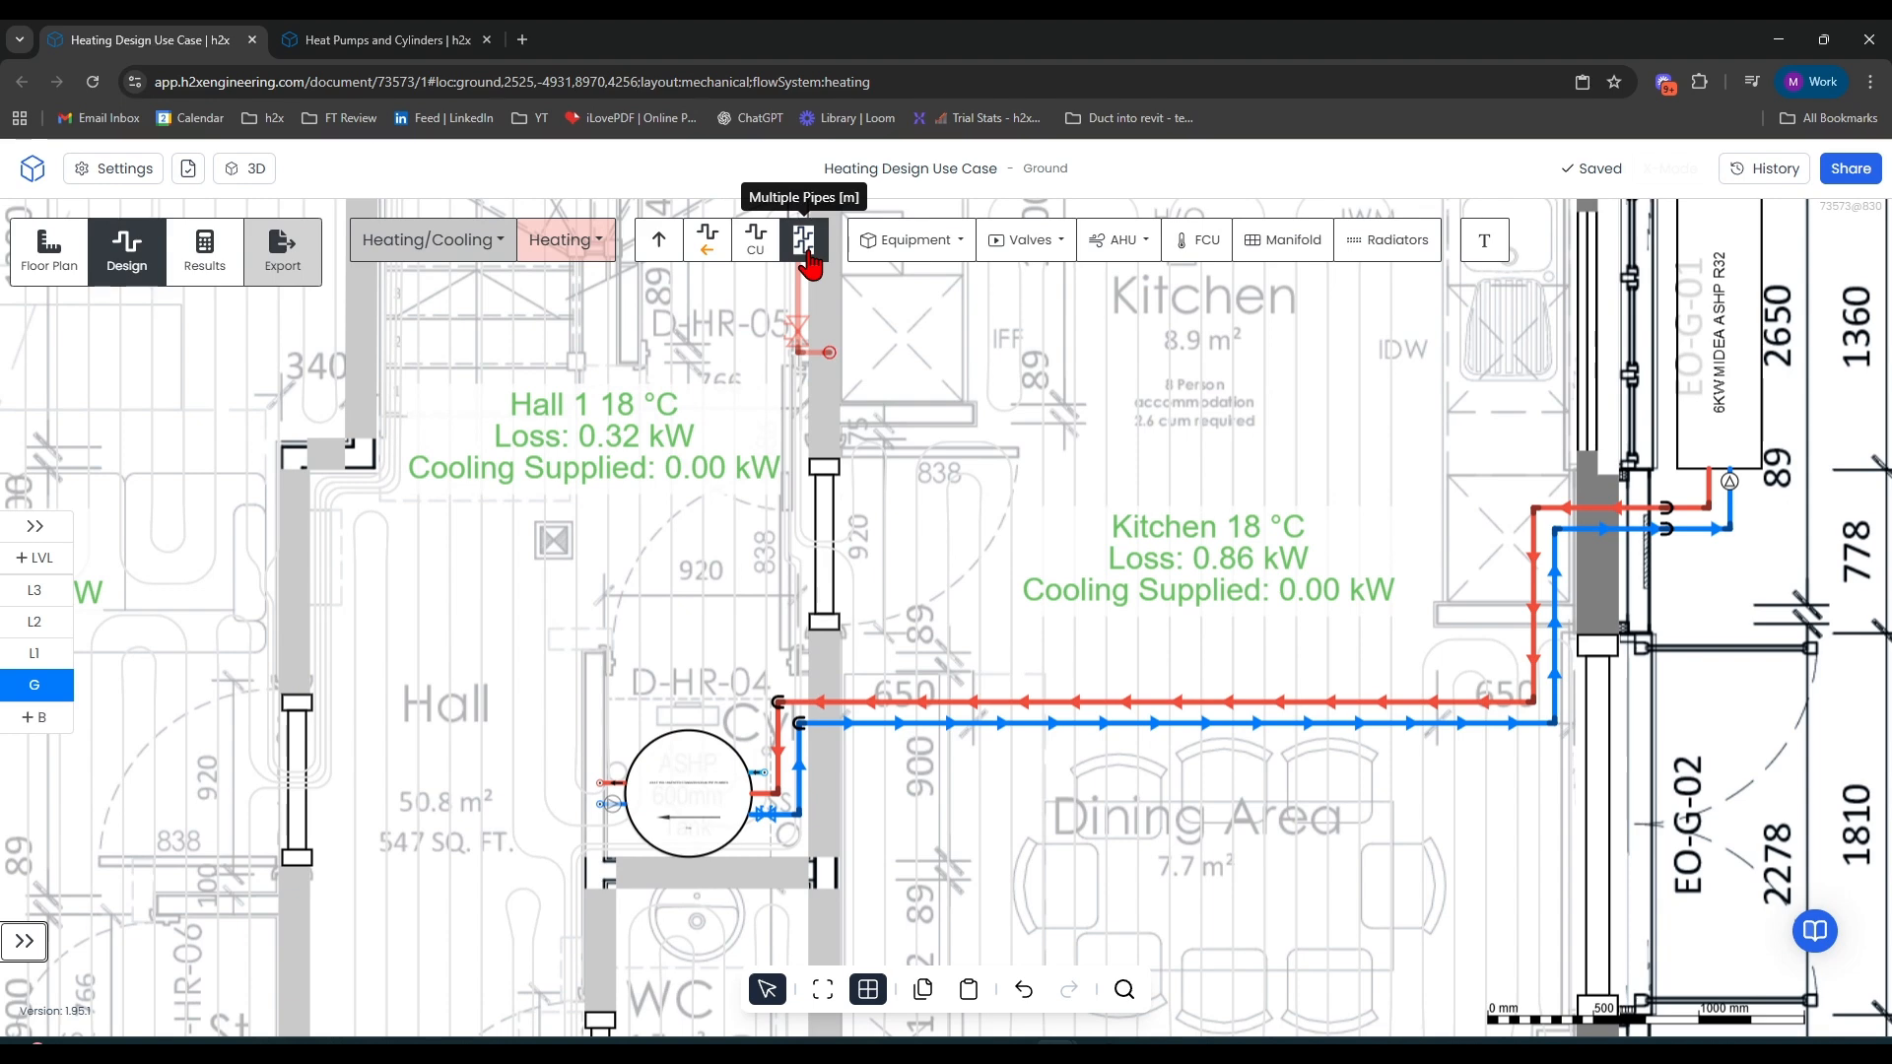
click(803, 240)
click(788, 698)
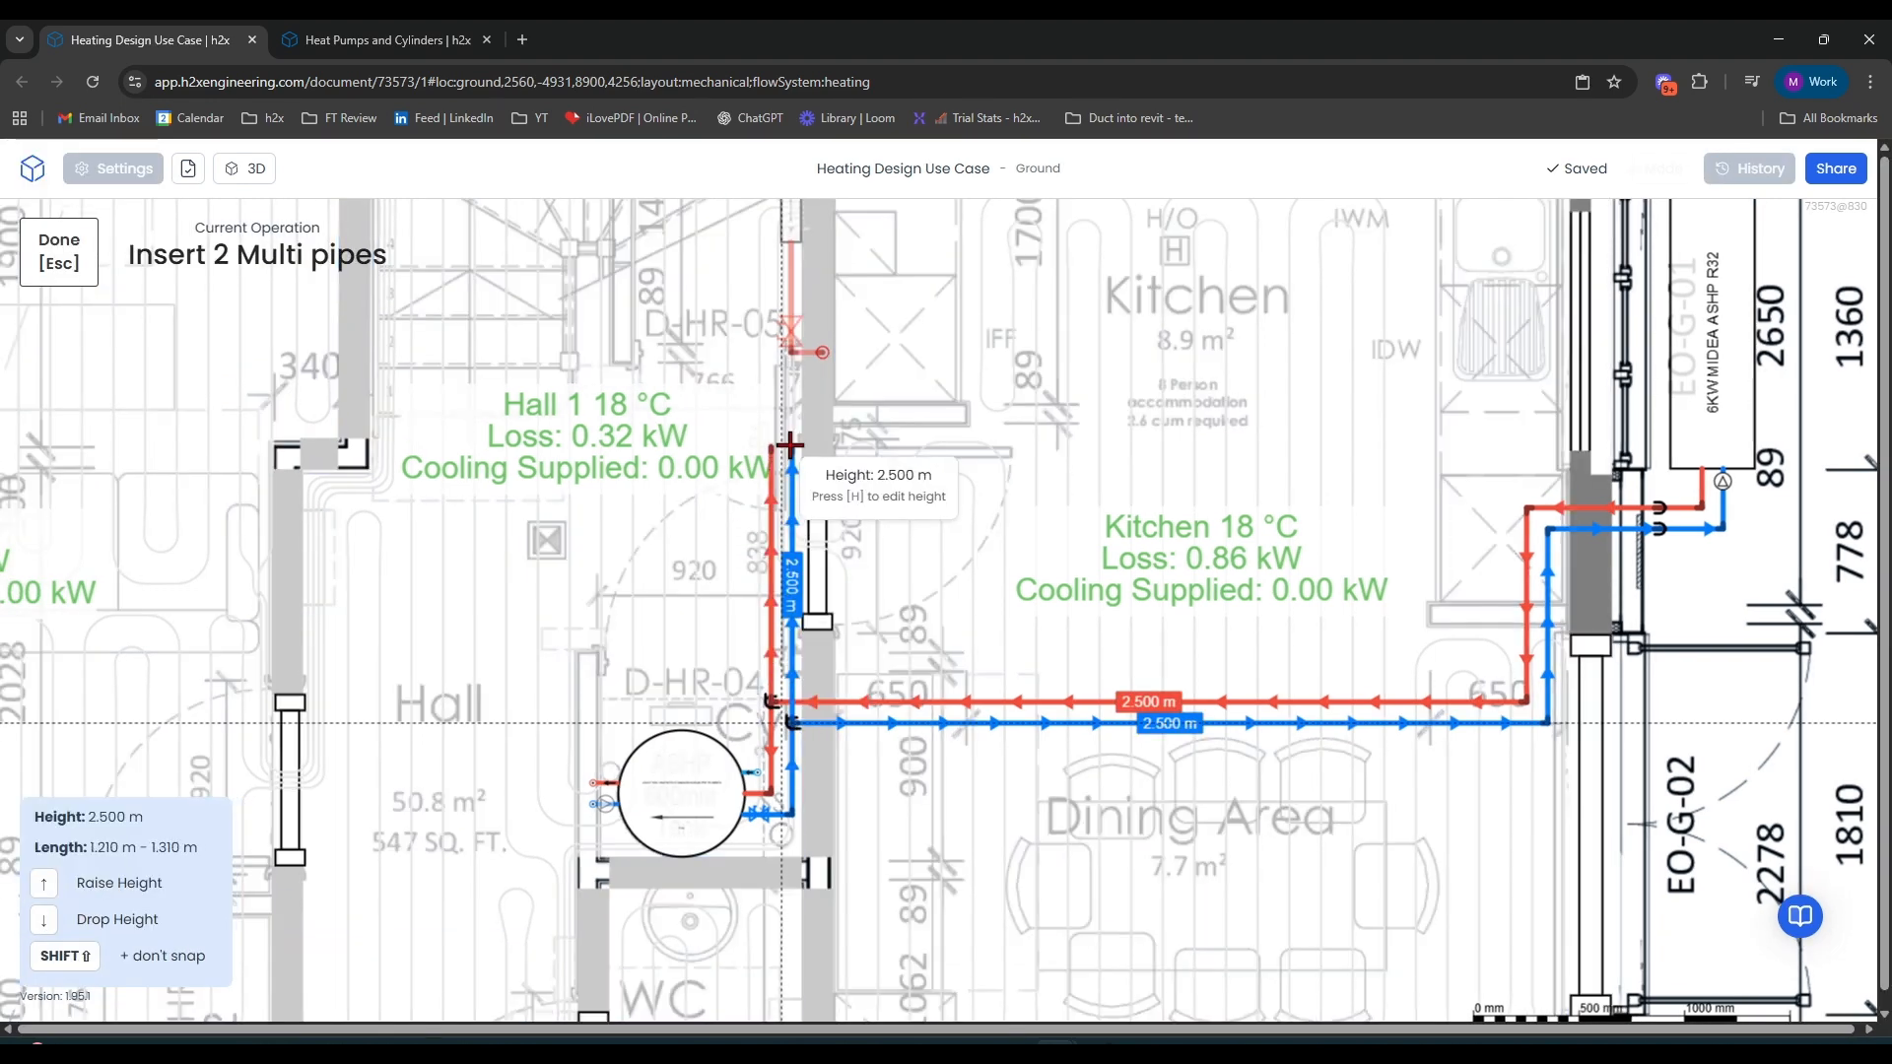
middle_drag(790, 410, 786, 566)
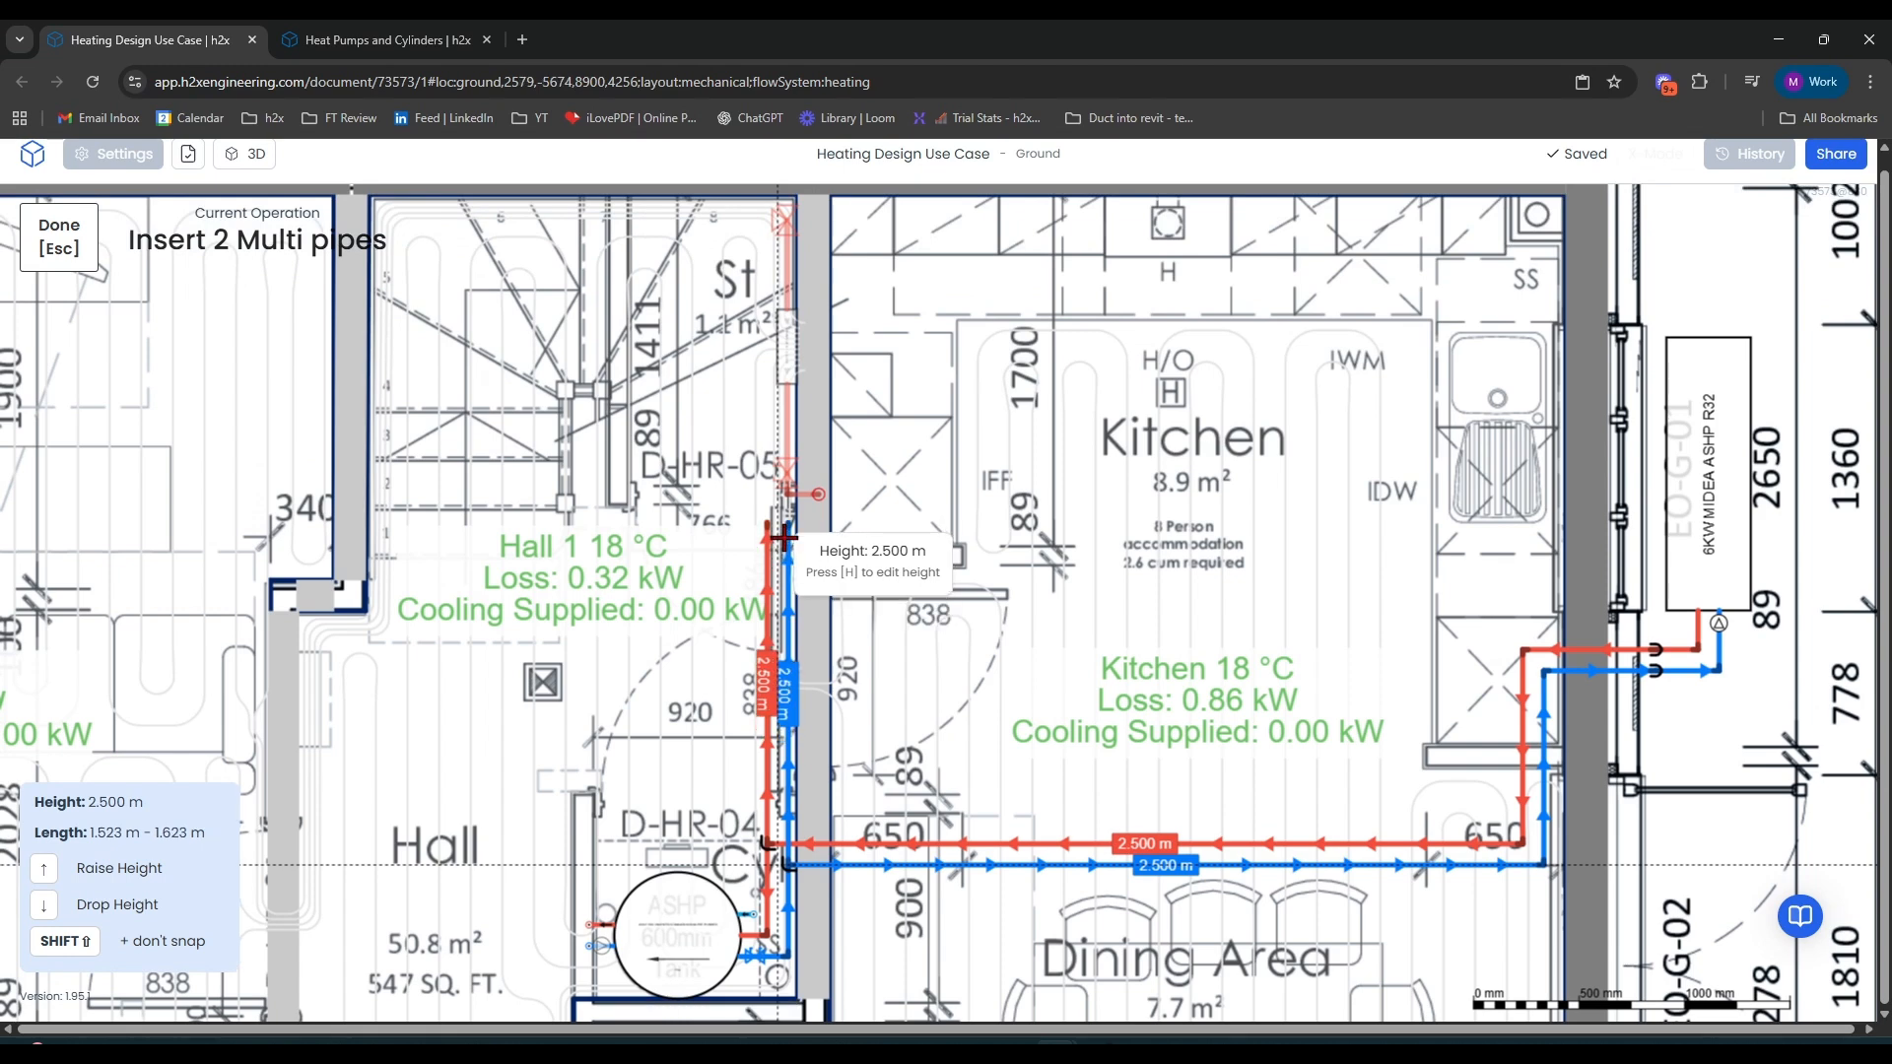
scroll(784, 537, up, 3)
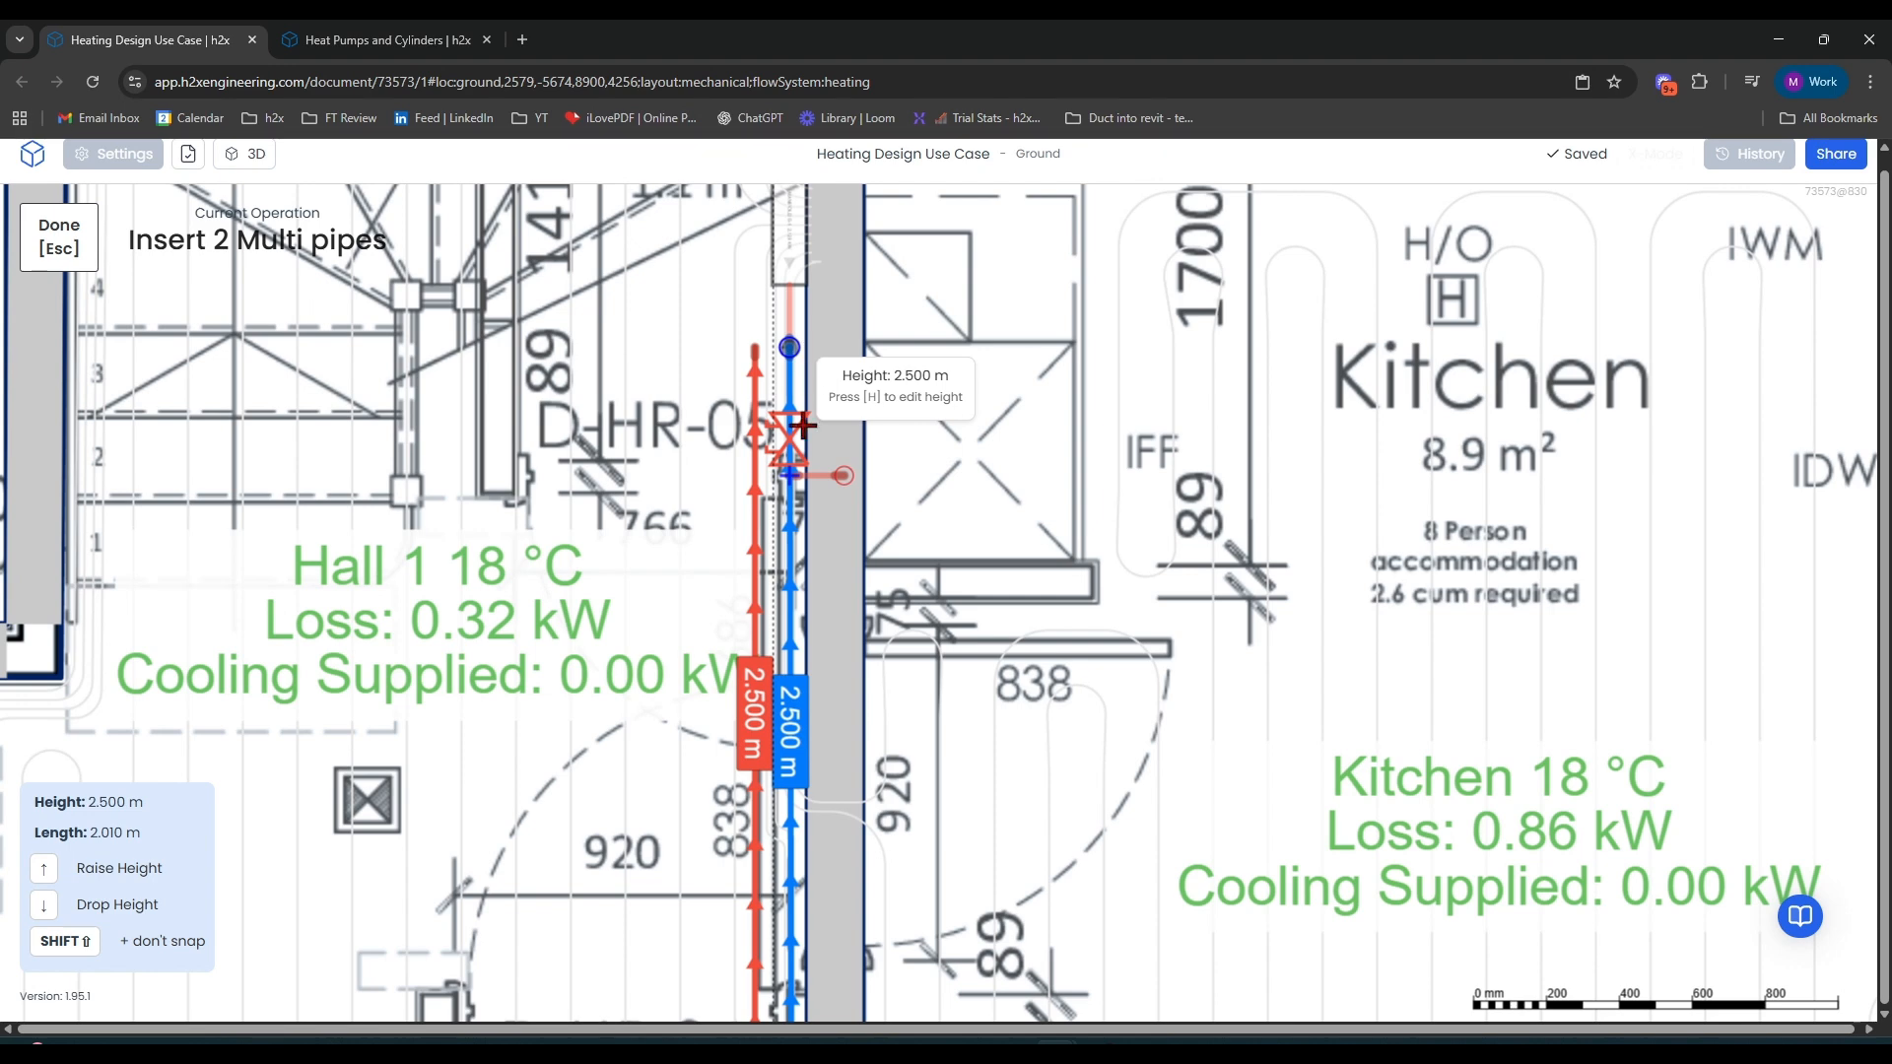
click(783, 537)
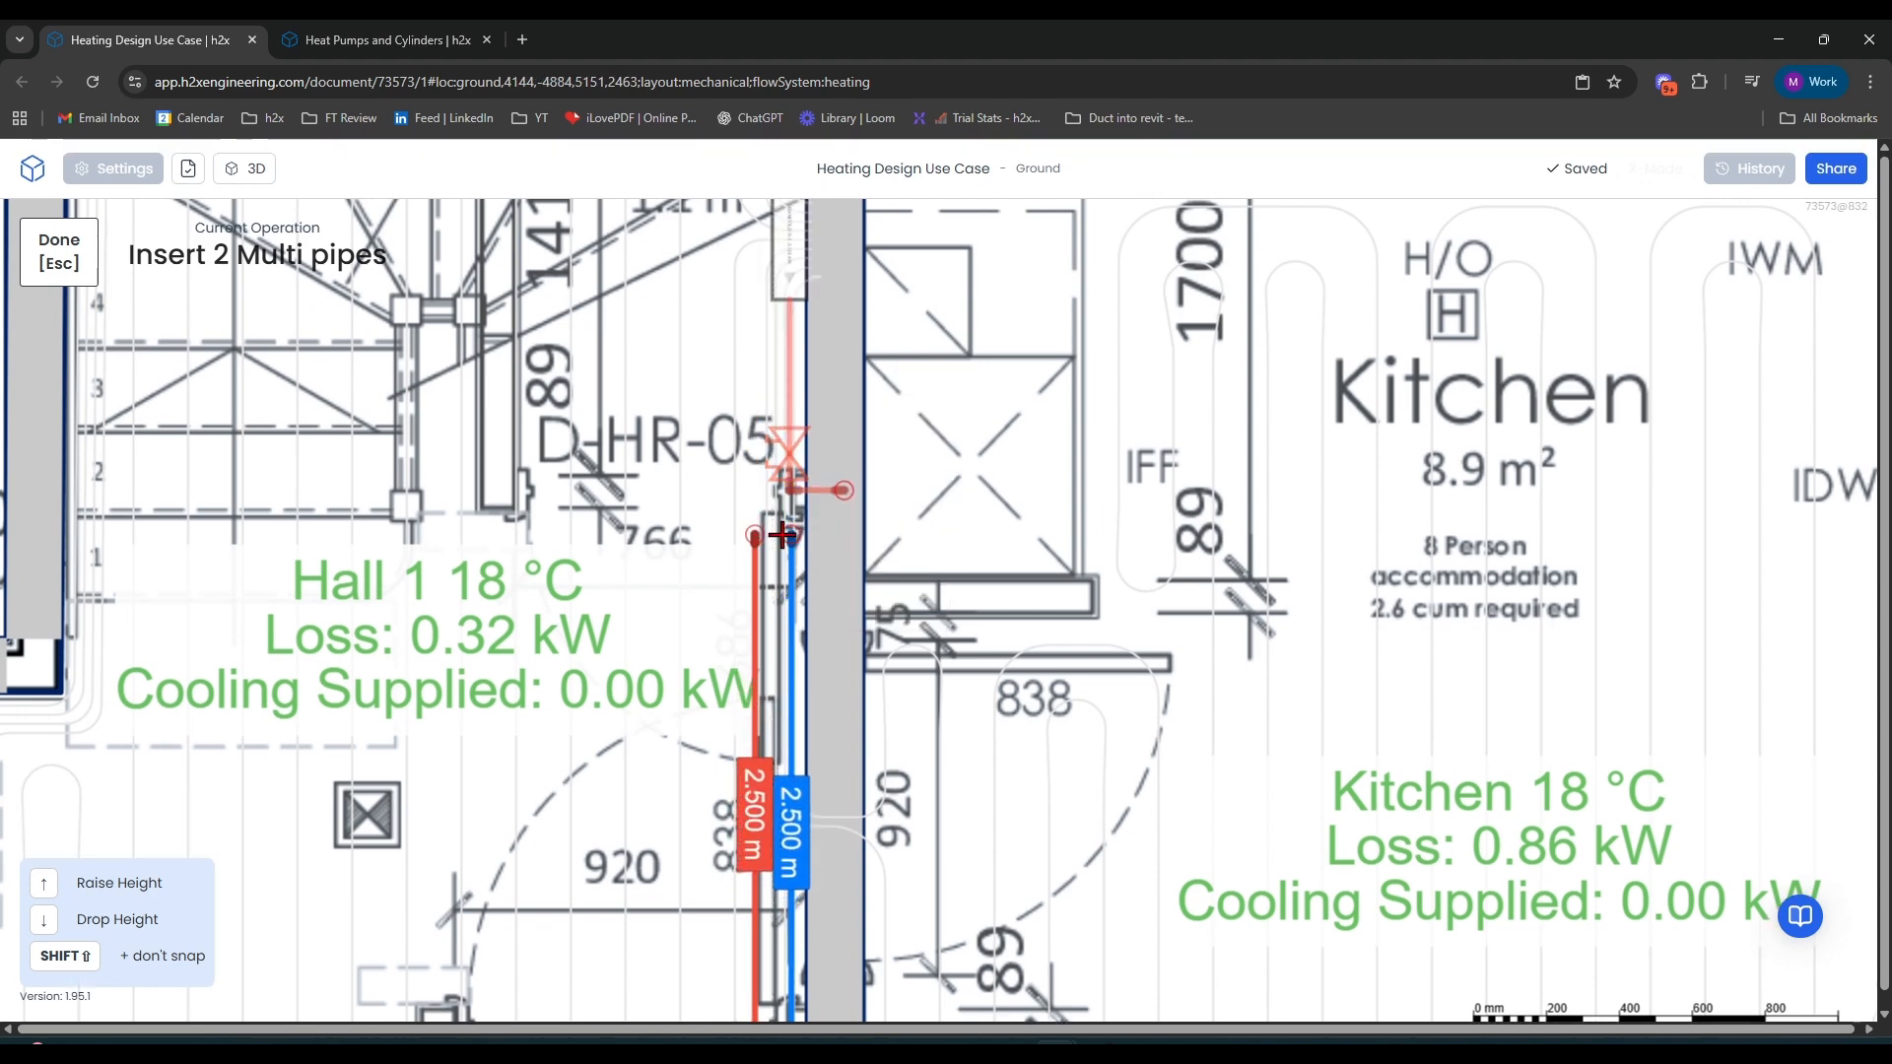
key(Escape)
Delete the short horizontal heating pipe stub below the manifold's lower lockshield valve
drag(1030, 516, 1036, 588)
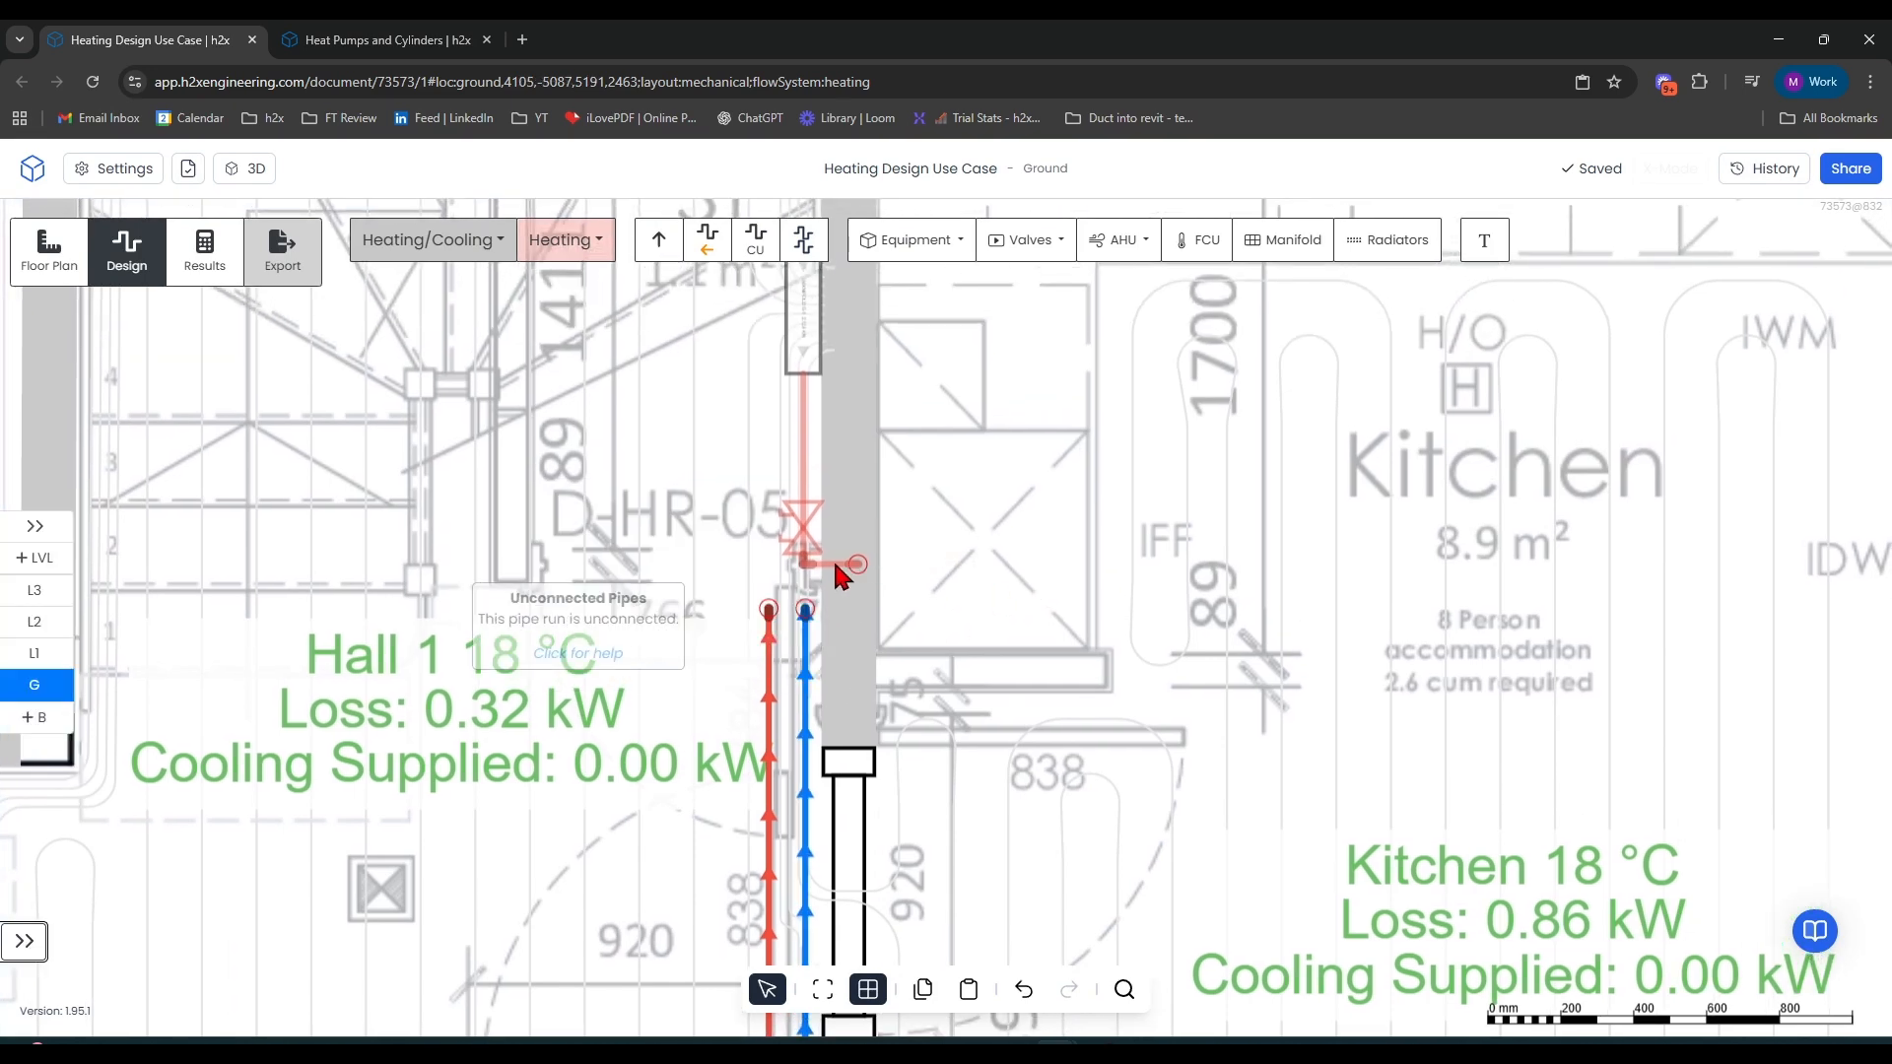
click(834, 560)
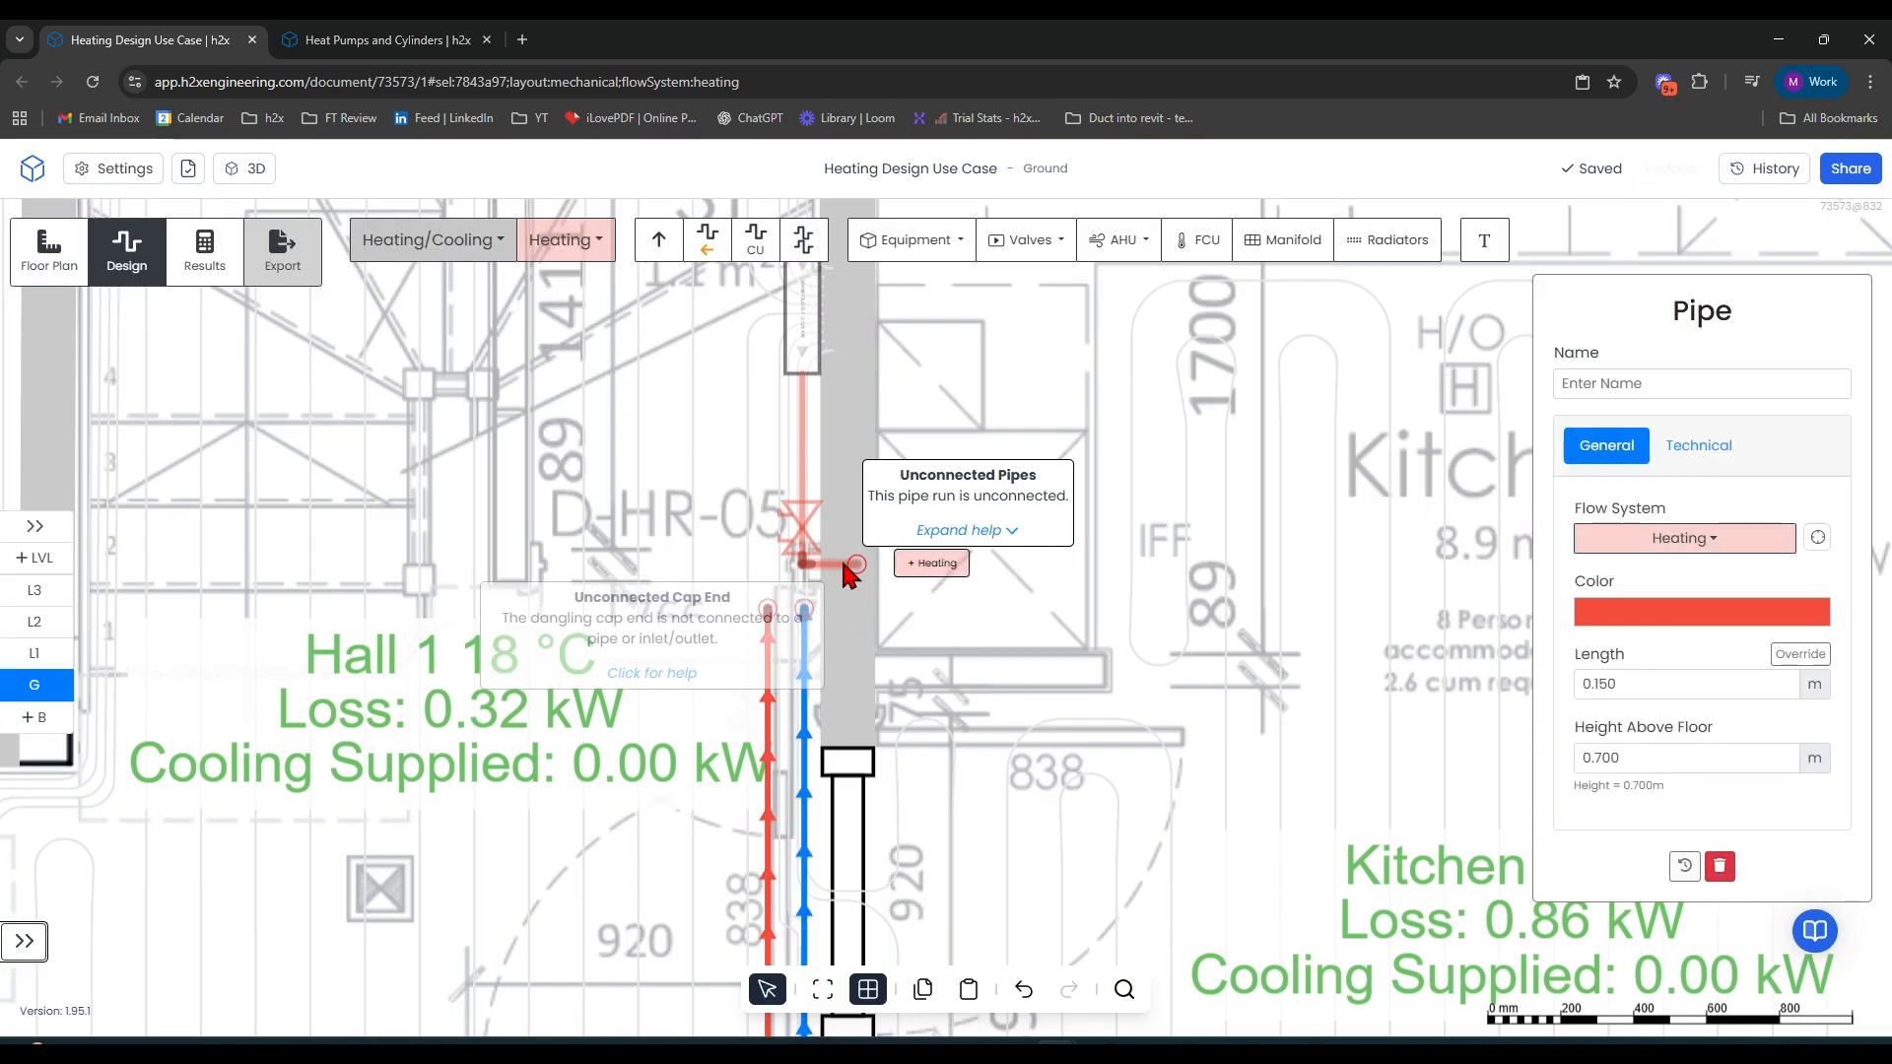
key(Delete)
drag(828, 503, 833, 455)
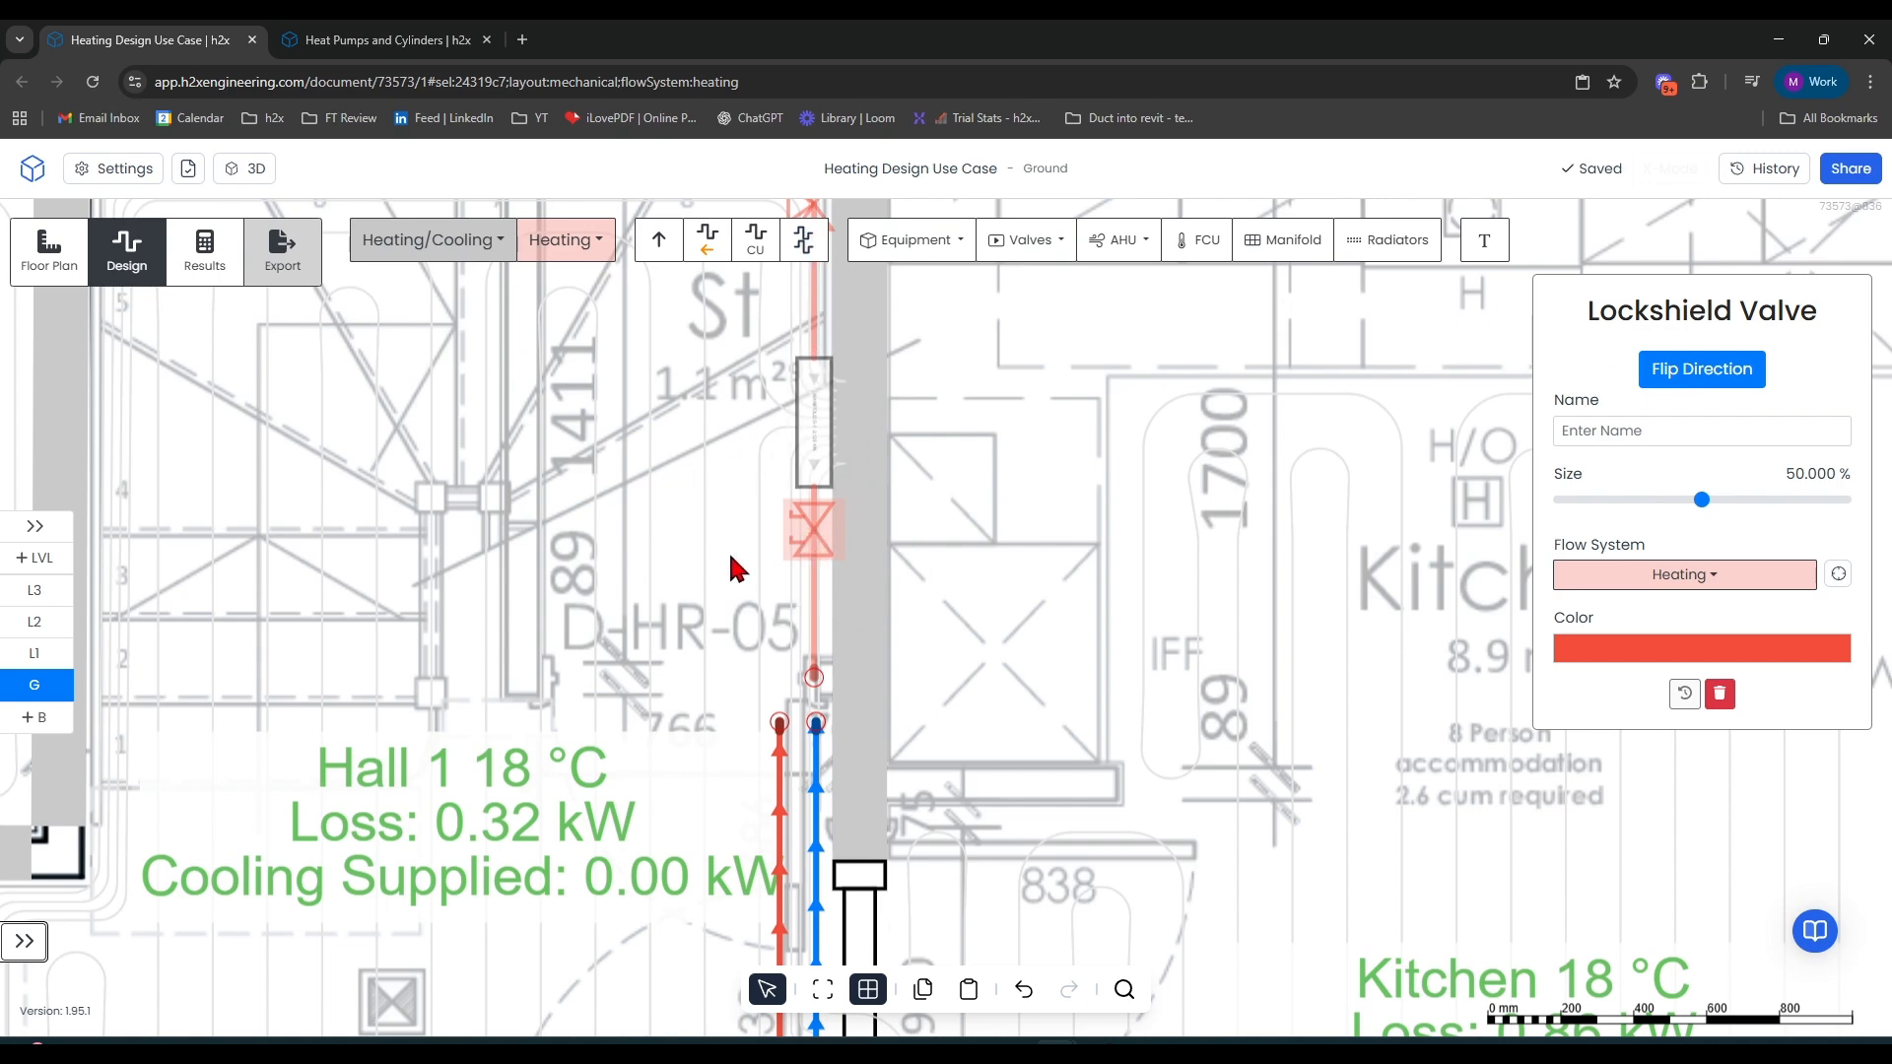
click(936, 682)
Shorten the open pipe below the manifold's lower valve and join the blue return pipe to its end
drag(814, 680, 810, 662)
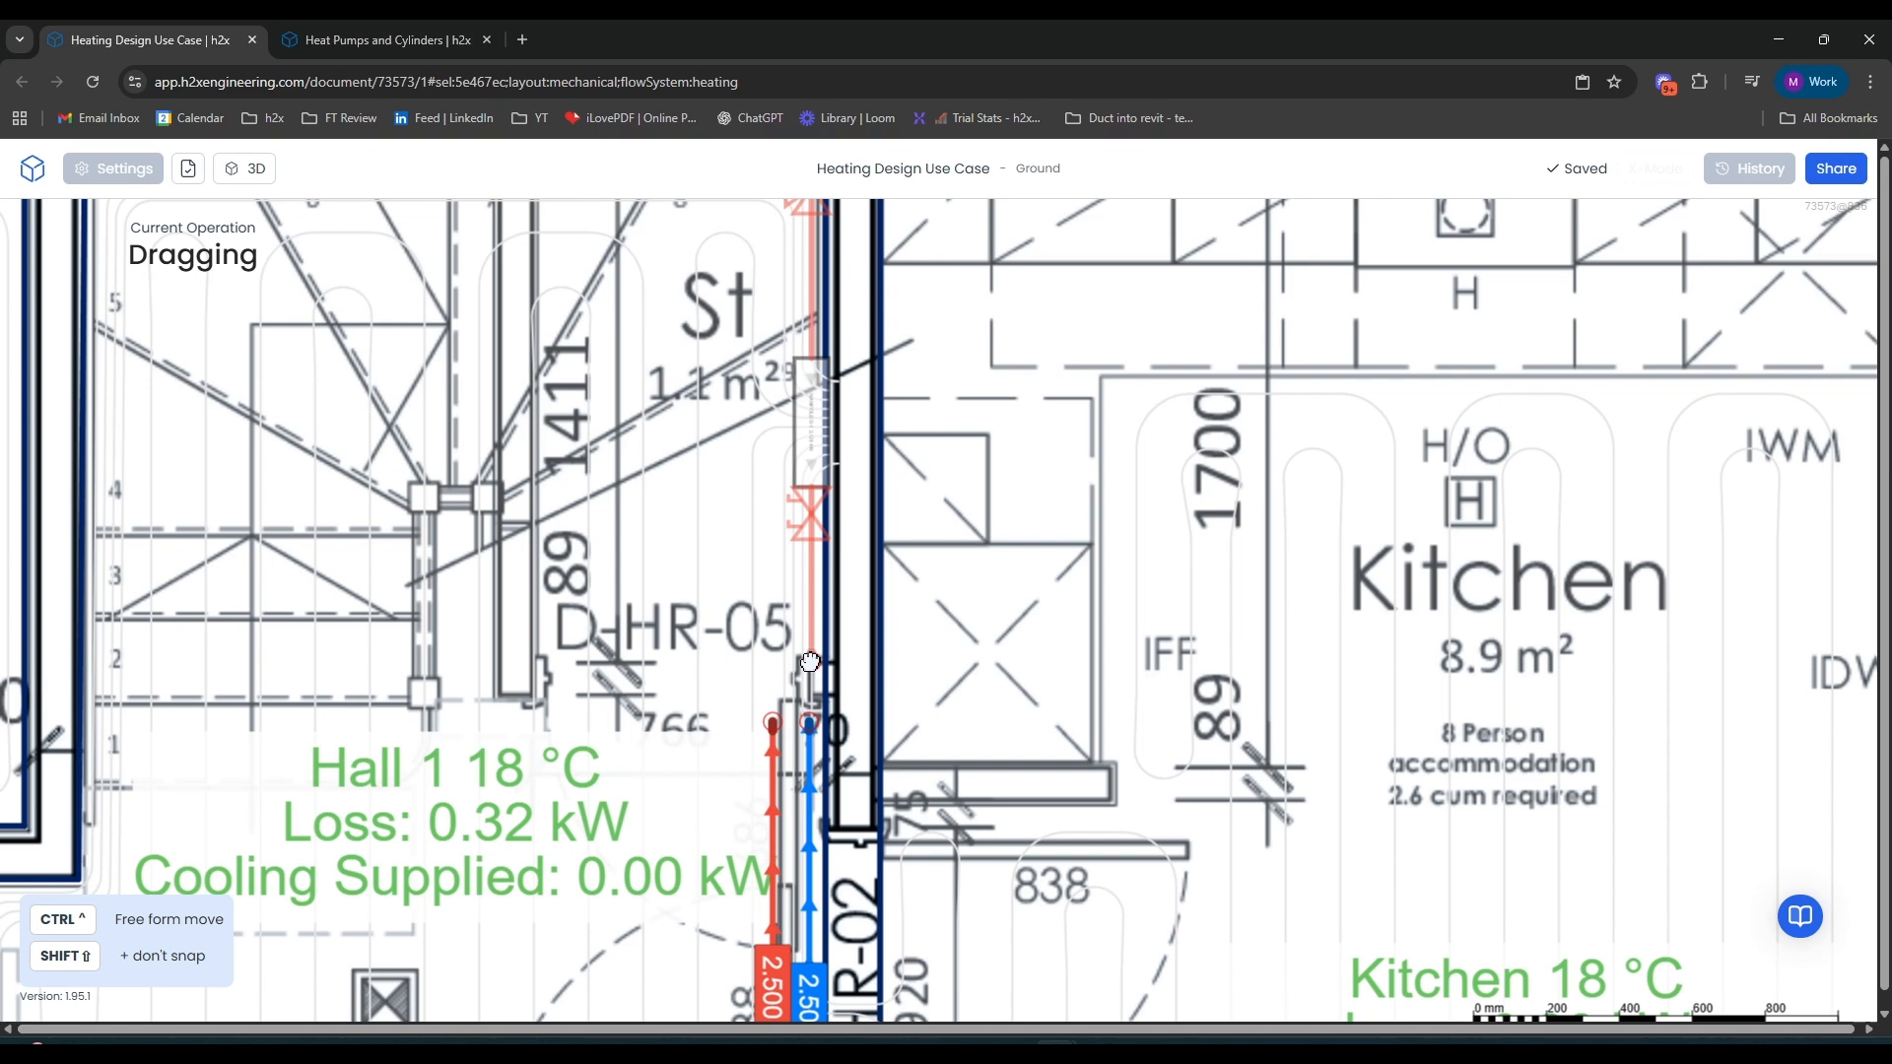
drag(810, 661, 817, 612)
drag(804, 542, 805, 578)
click(905, 614)
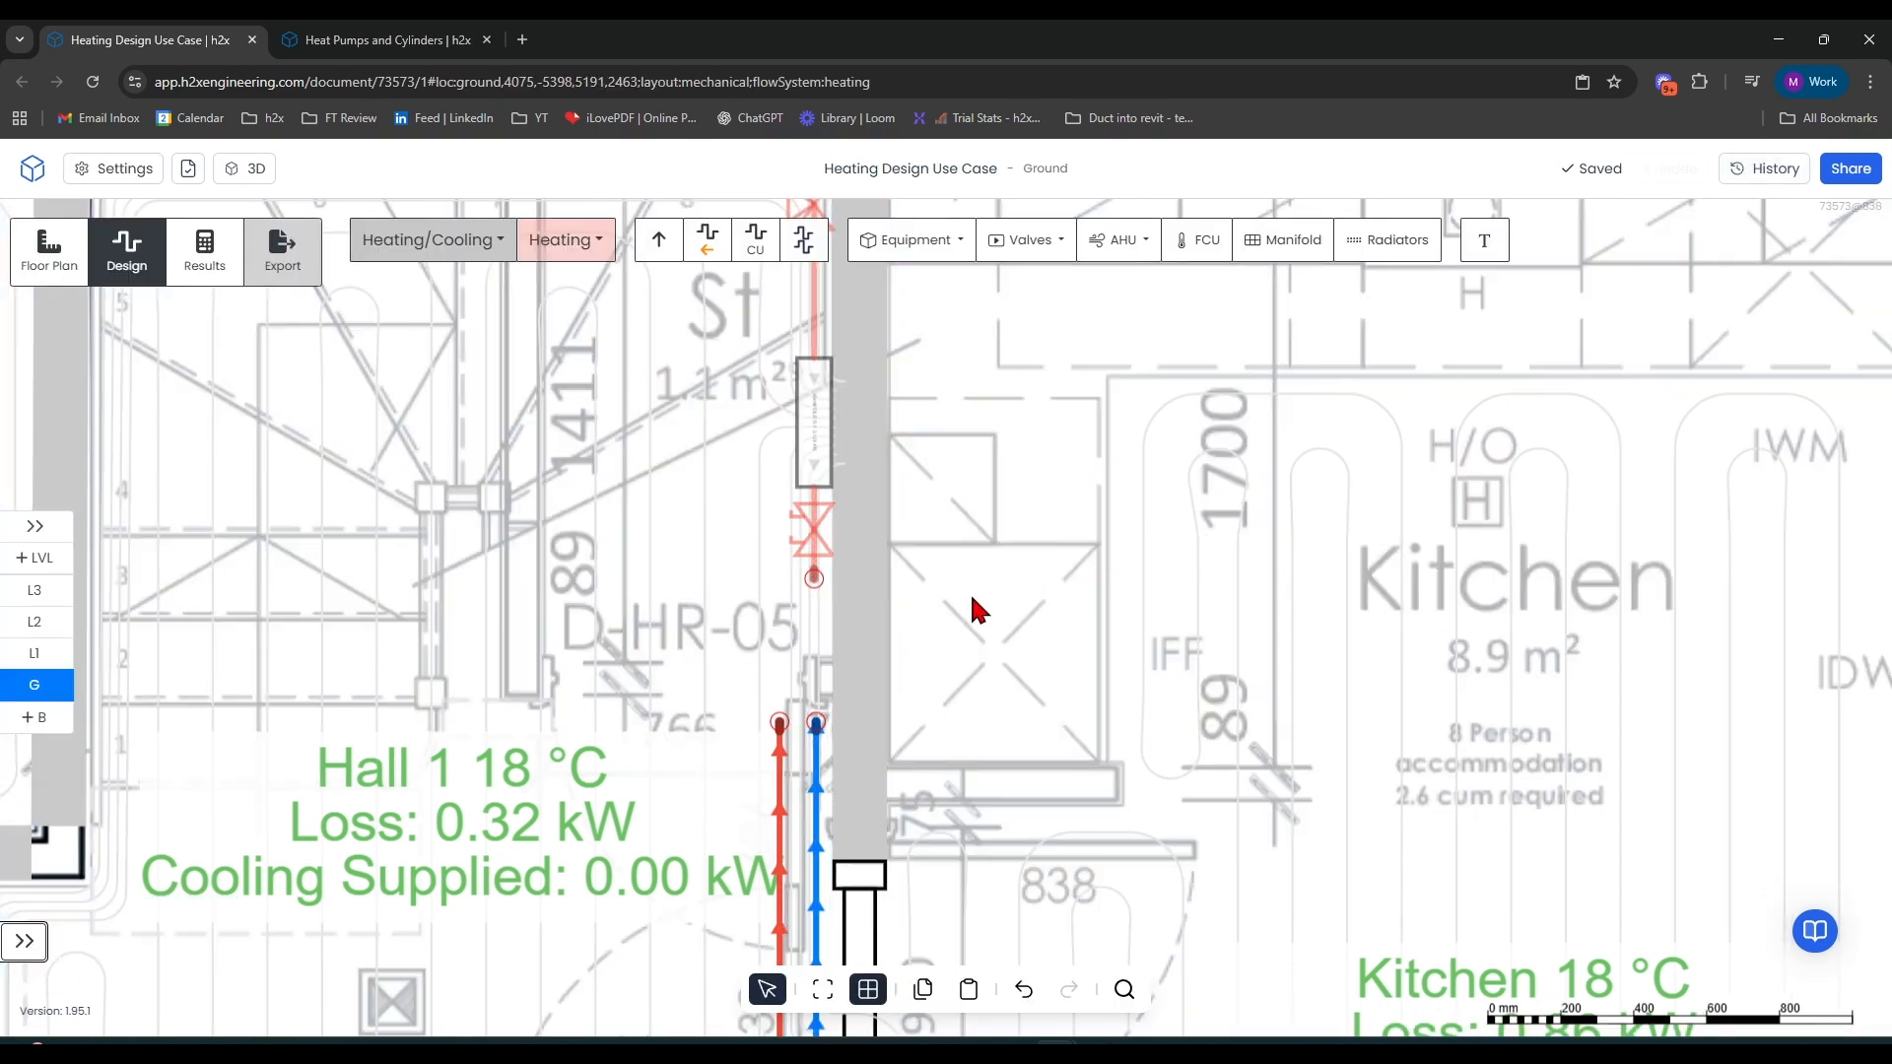
drag(1127, 659, 1299, 712)
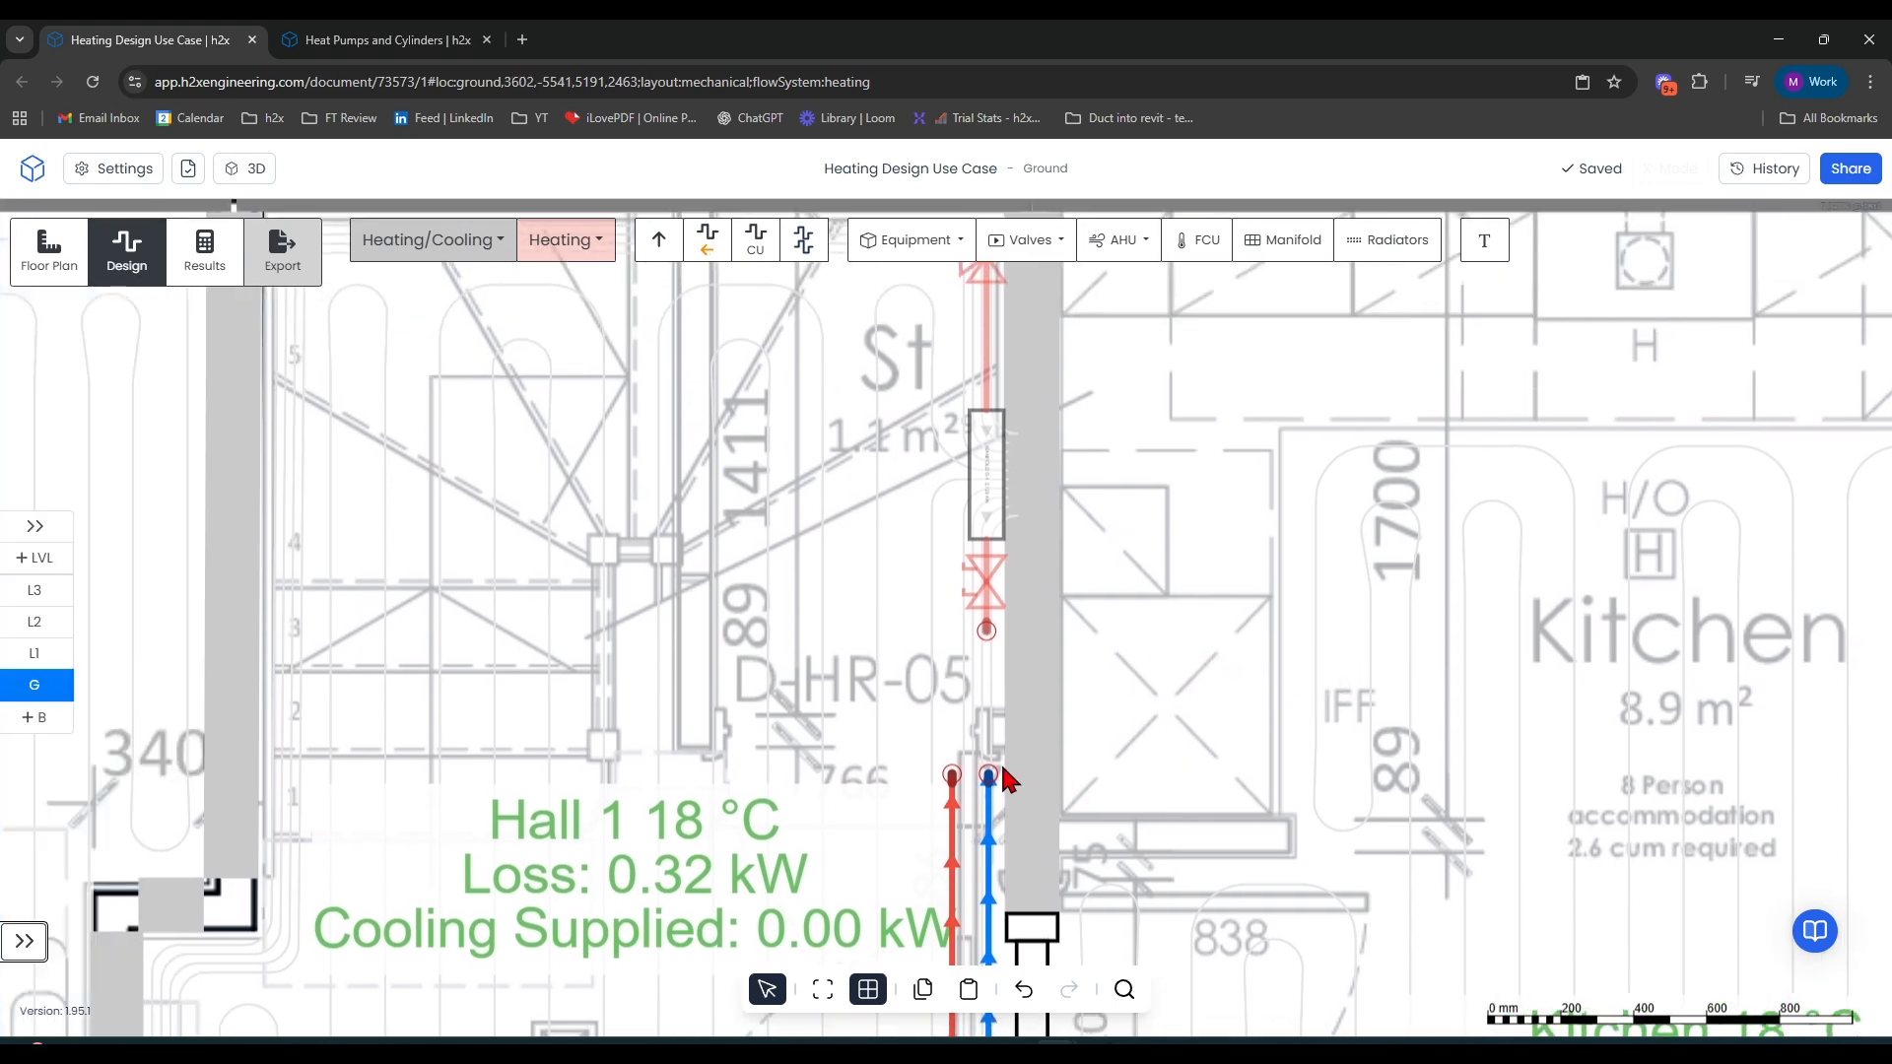
drag(986, 774, 986, 631)
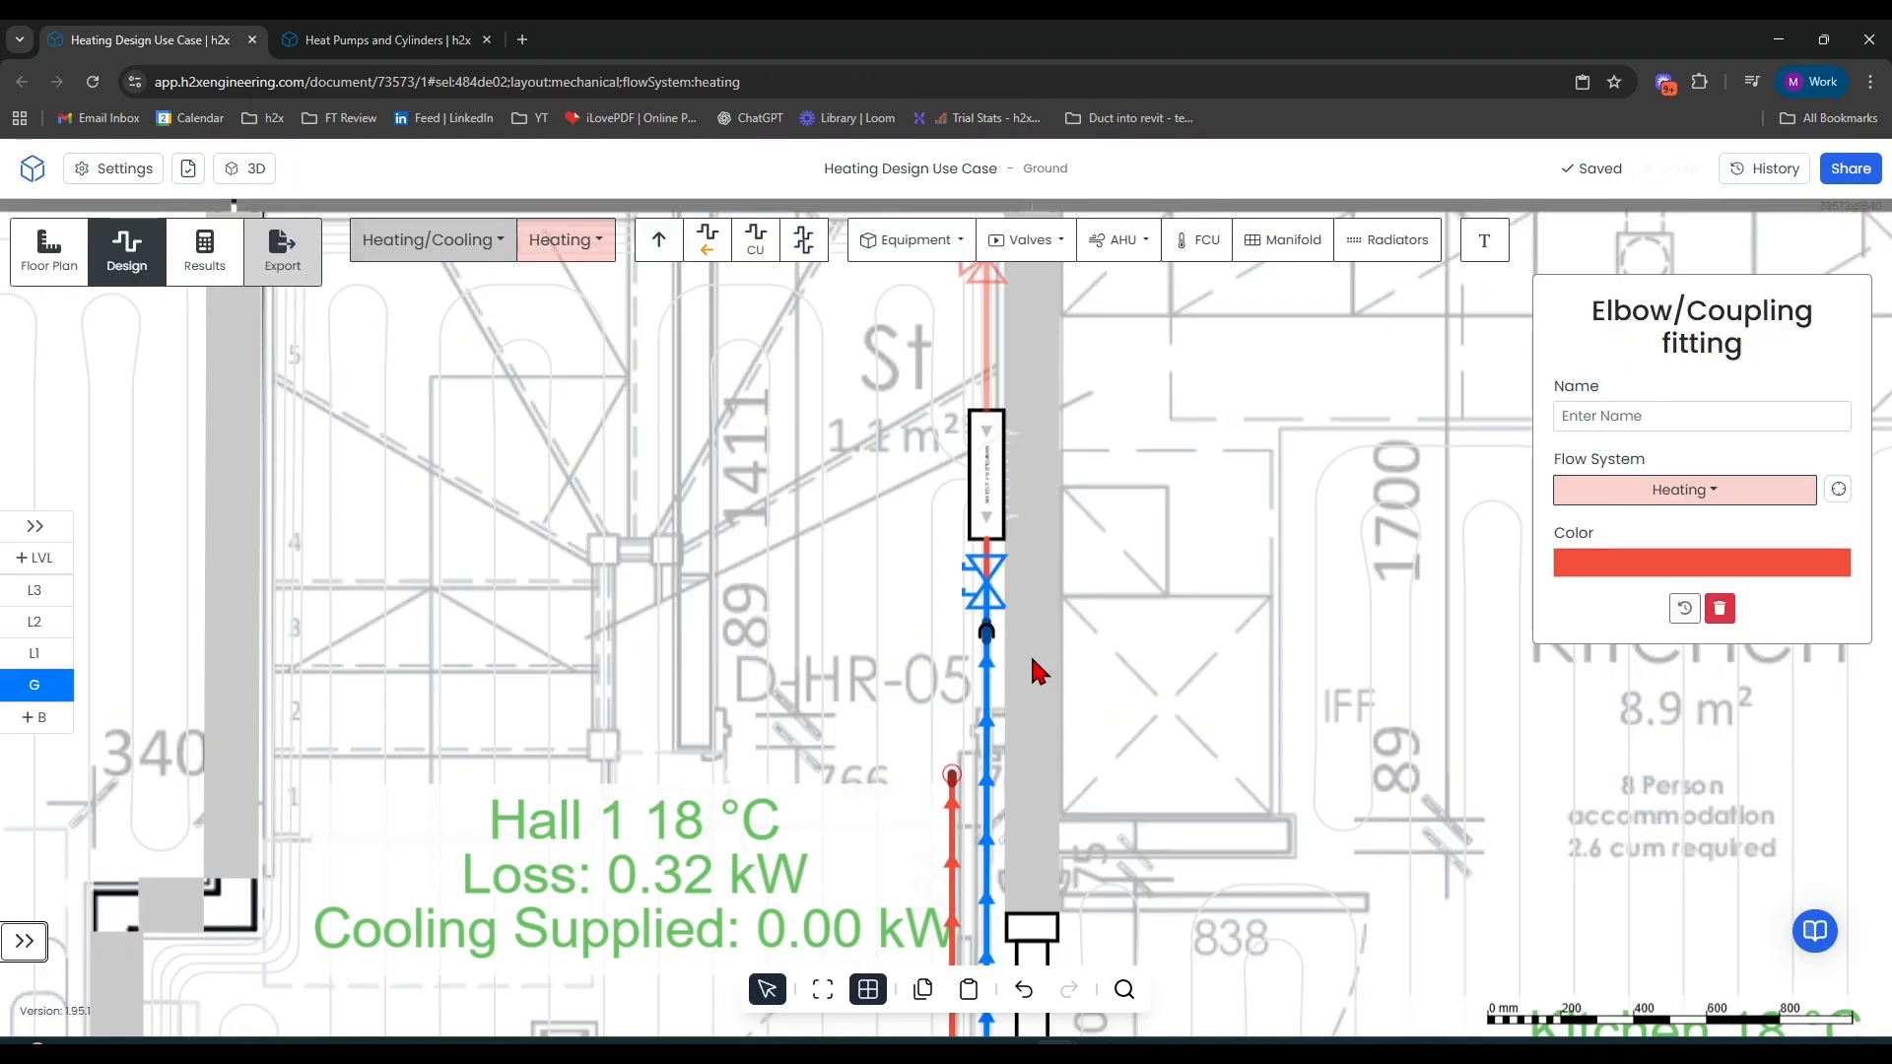
scroll(1124, 690, down, 5)
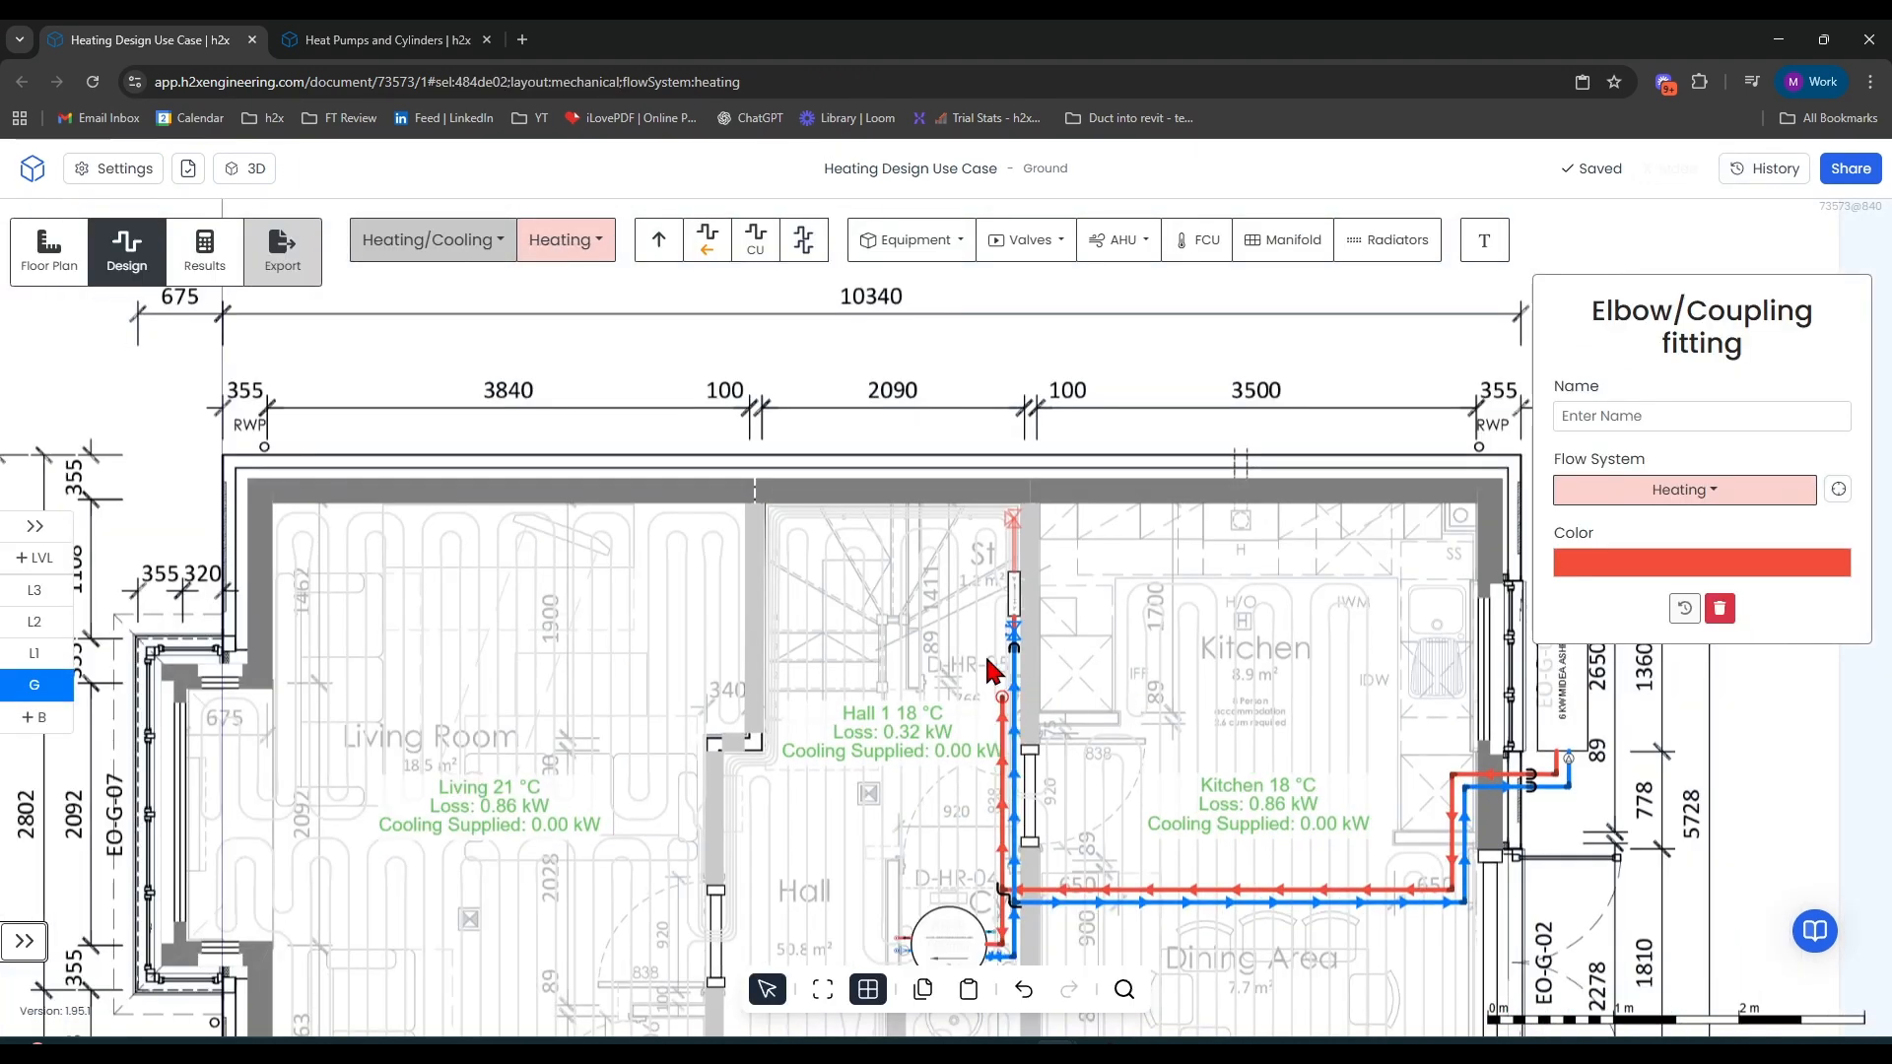
Extend the red flow pipe alongside the manifold, past its upper valve and into the outer wall
scroll(993, 656, up, 5)
drag(1002, 697, 1009, 286)
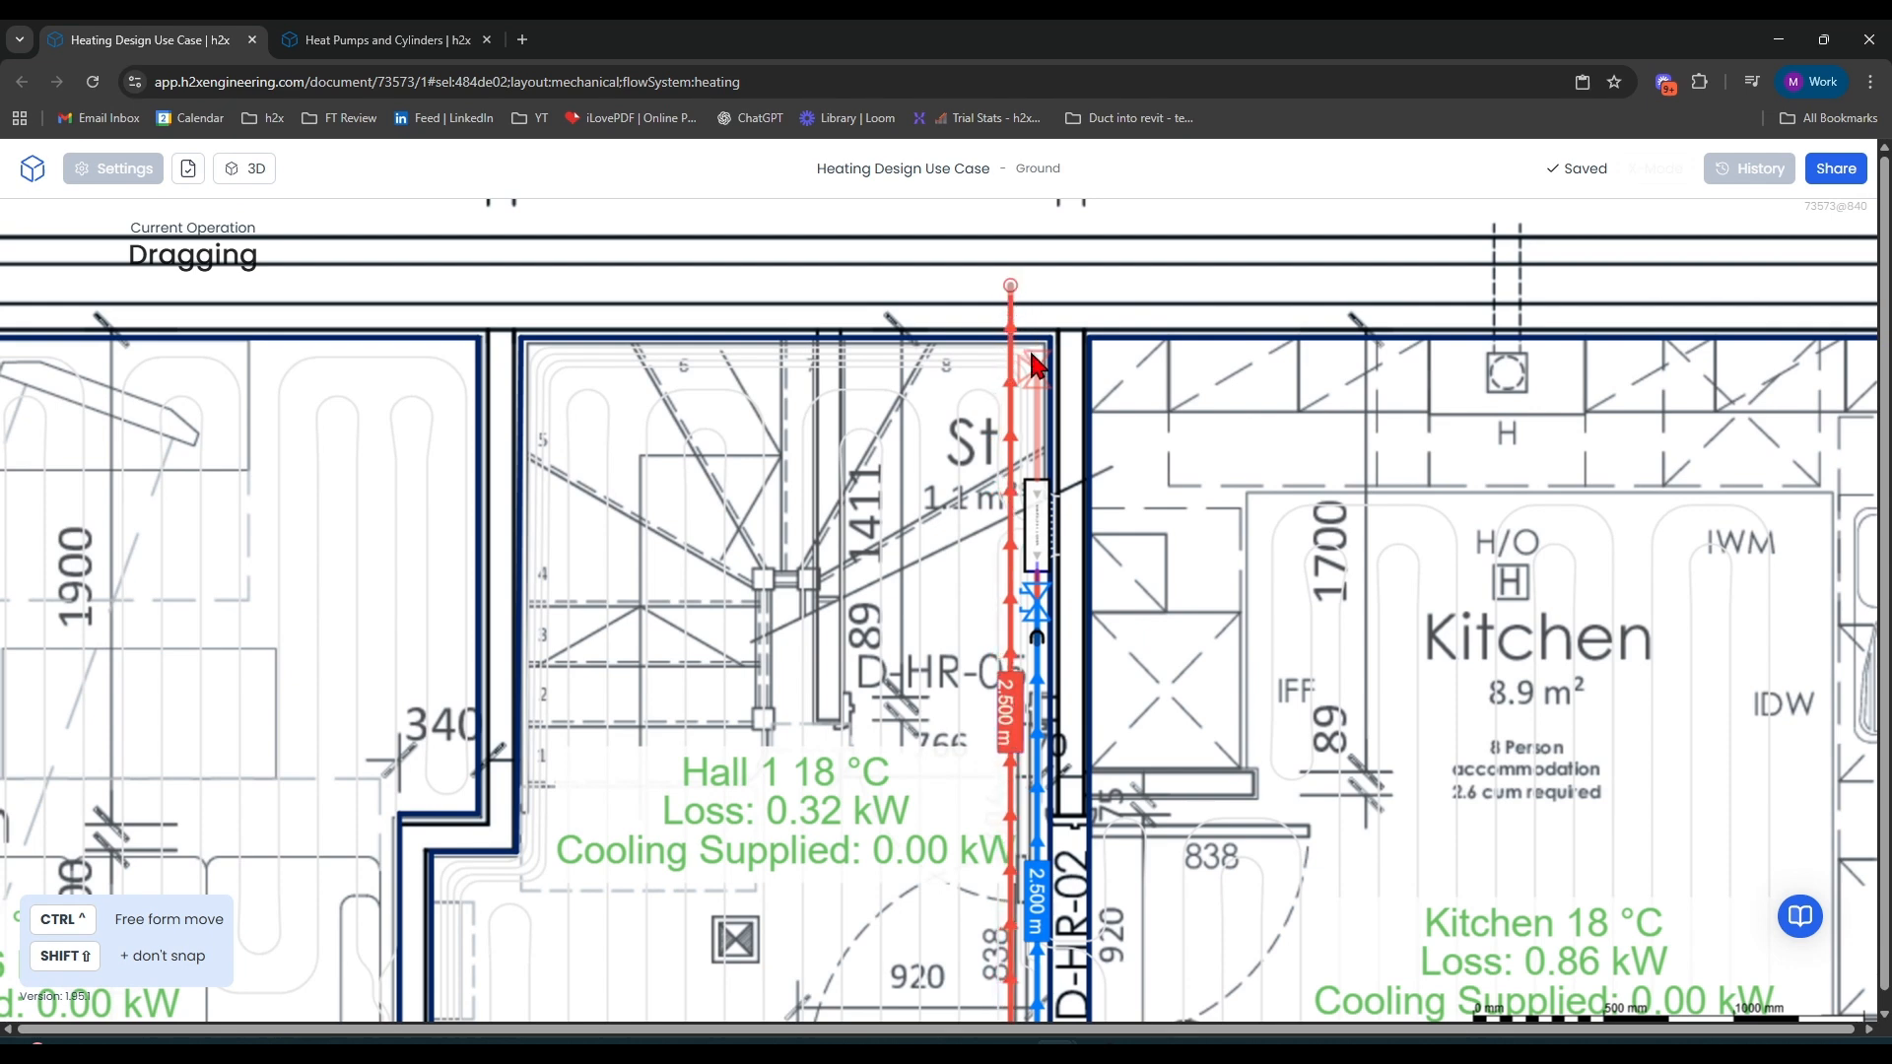
drag(1033, 367, 1035, 369)
click(1163, 306)
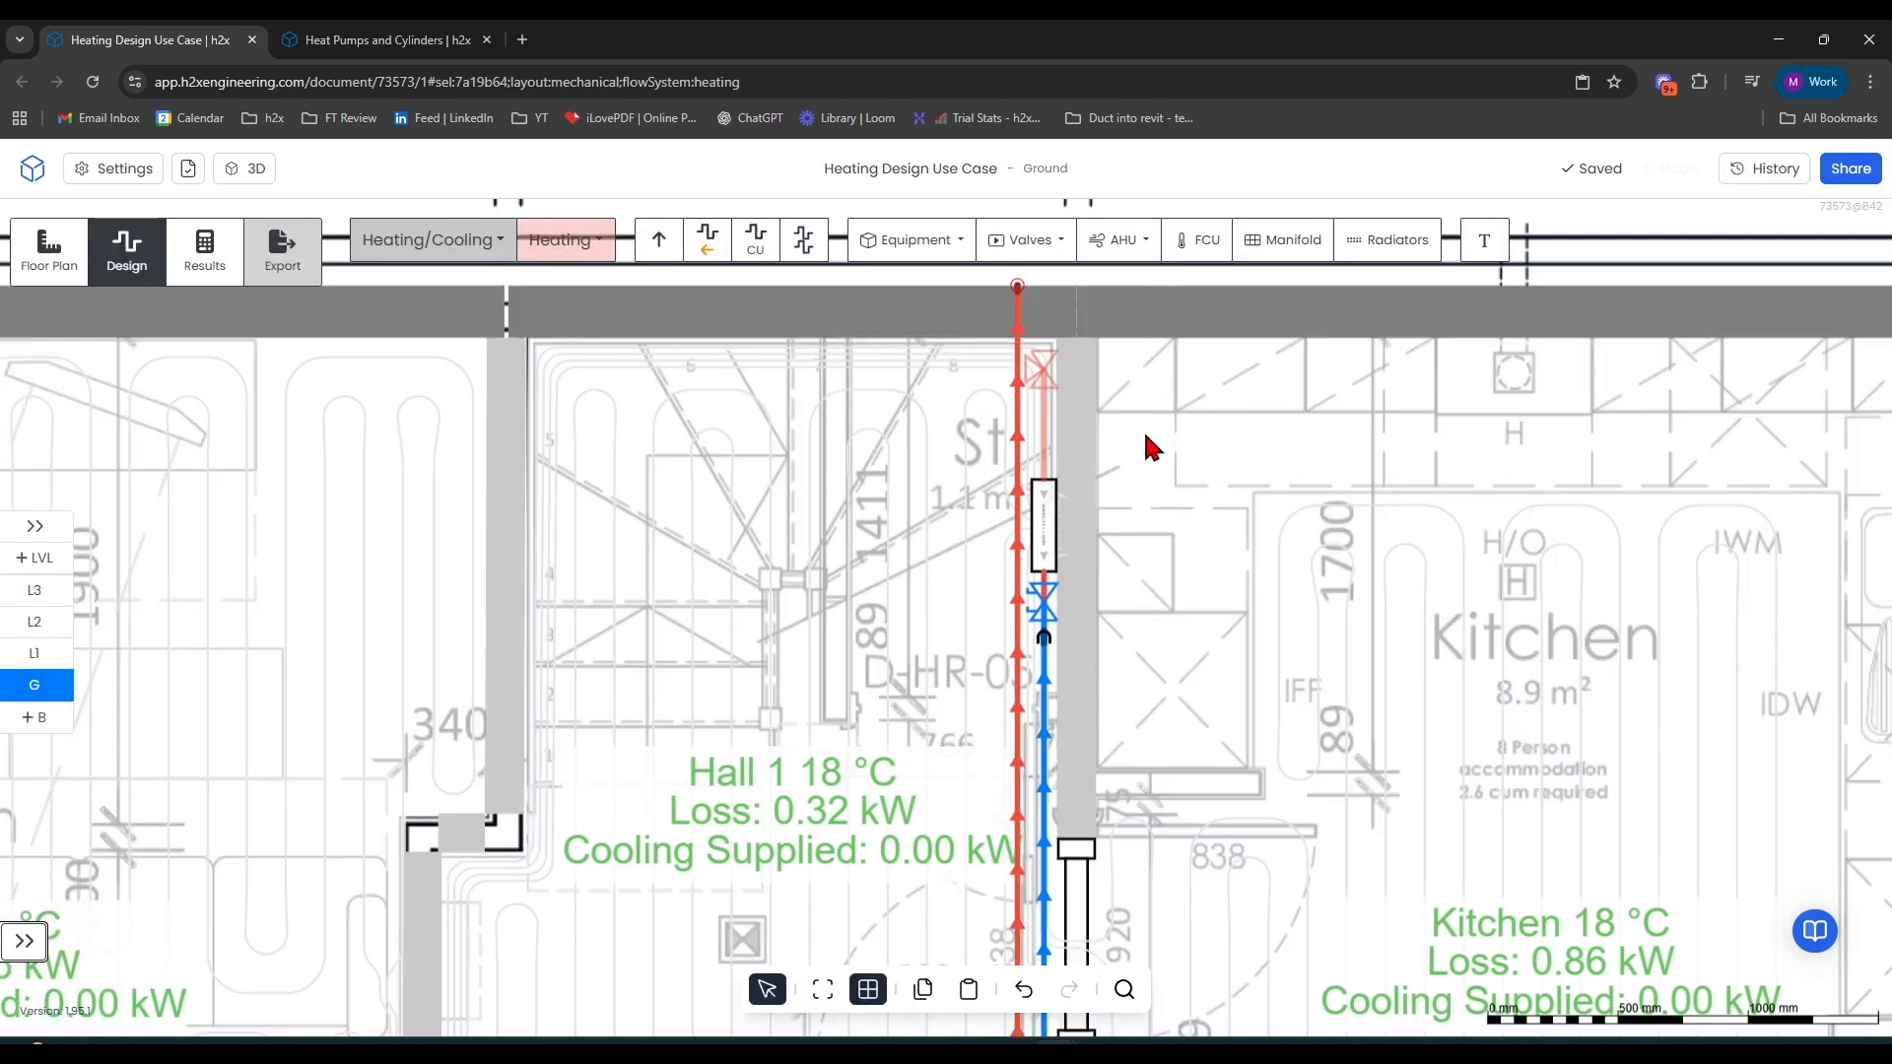
scroll(1078, 489, up, 5)
drag(1032, 476, 1035, 649)
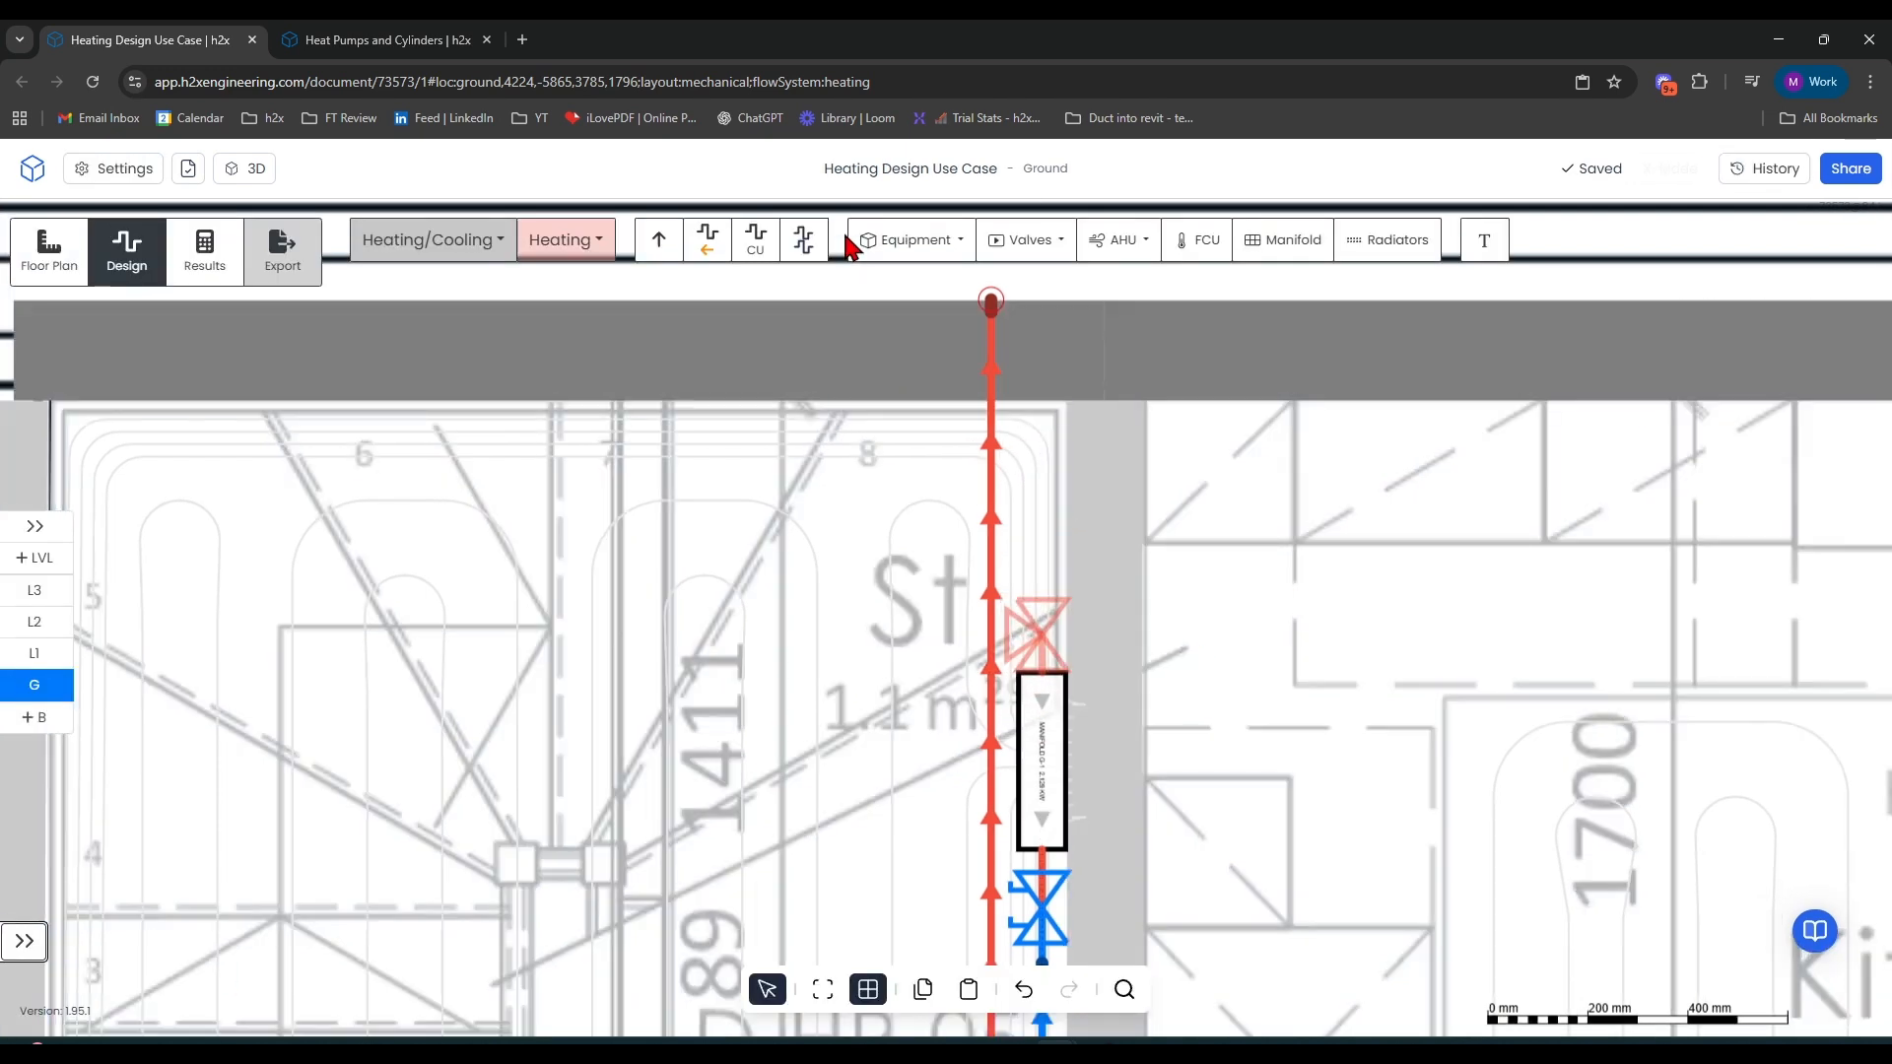
Connect the manifold's upper valve to the flow pipe with a pipe about 0.1 m long at 0.7 m height, and delete the surplus flow pipe above
click(745, 255)
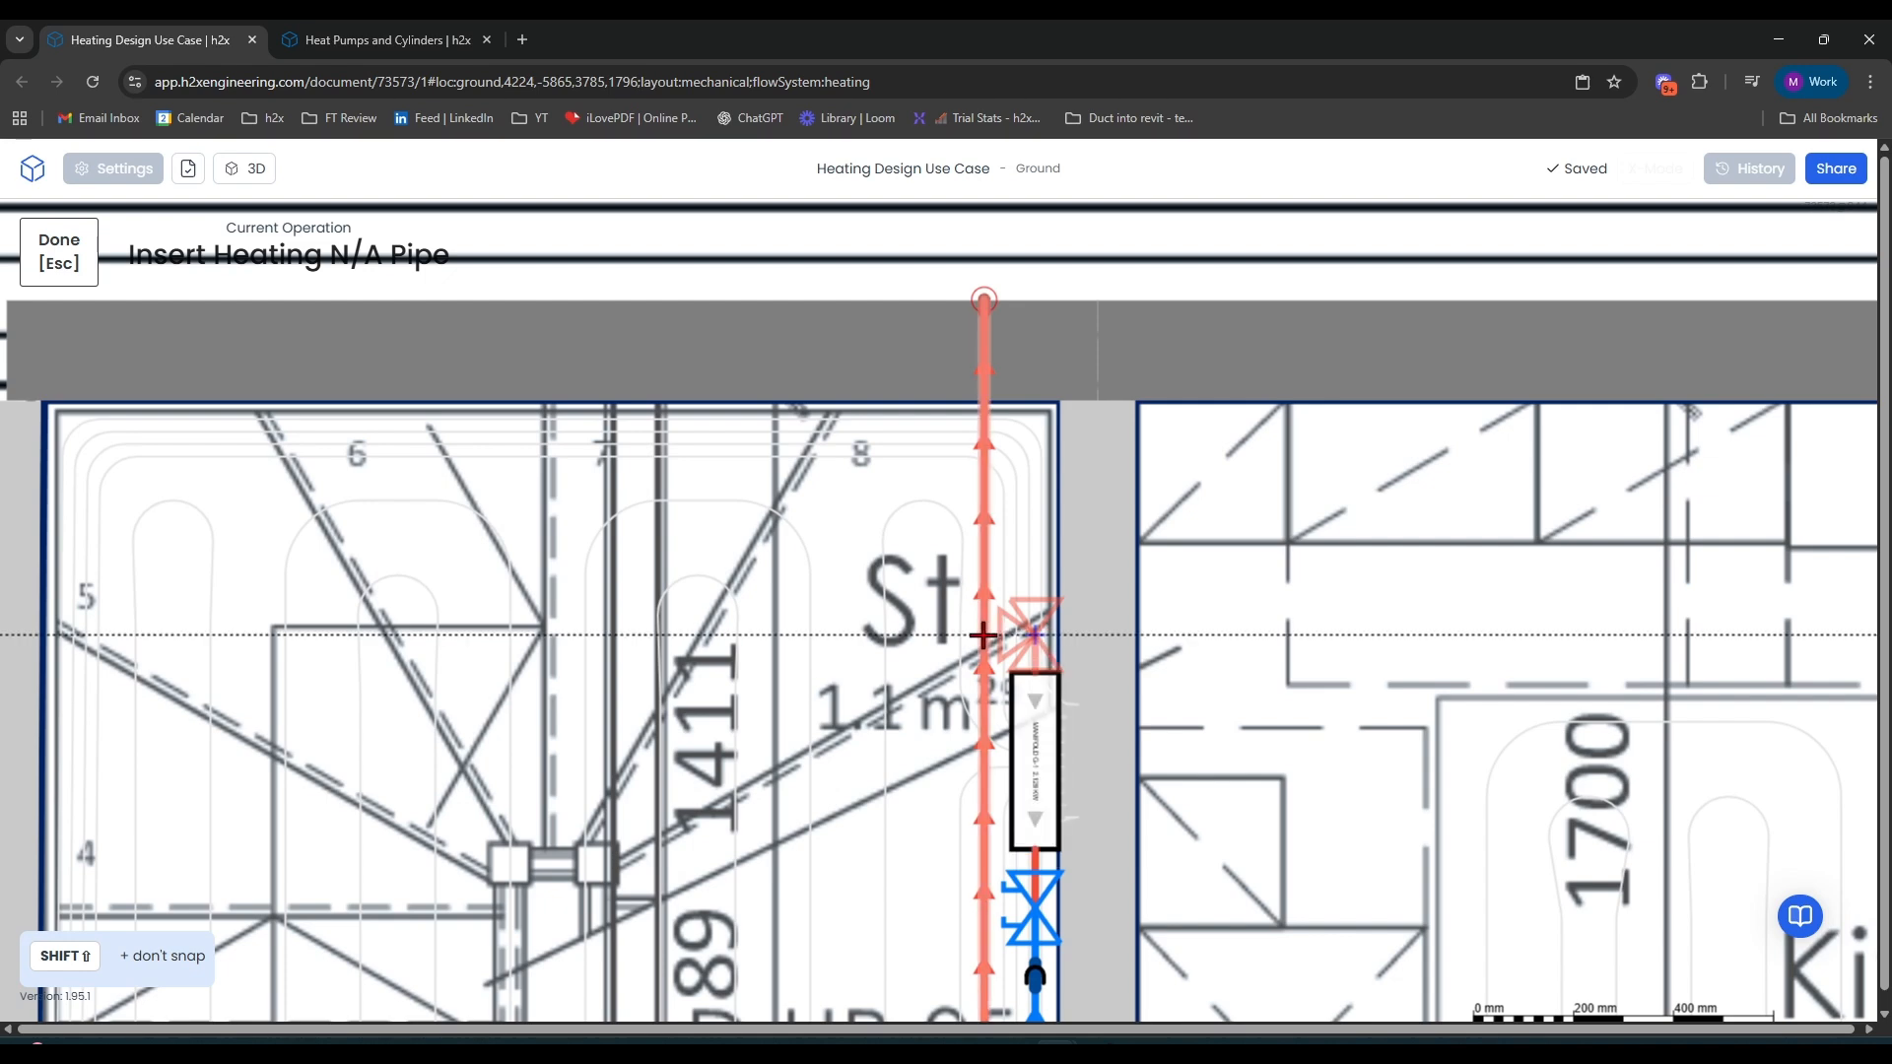
scroll(983, 636, up, 5)
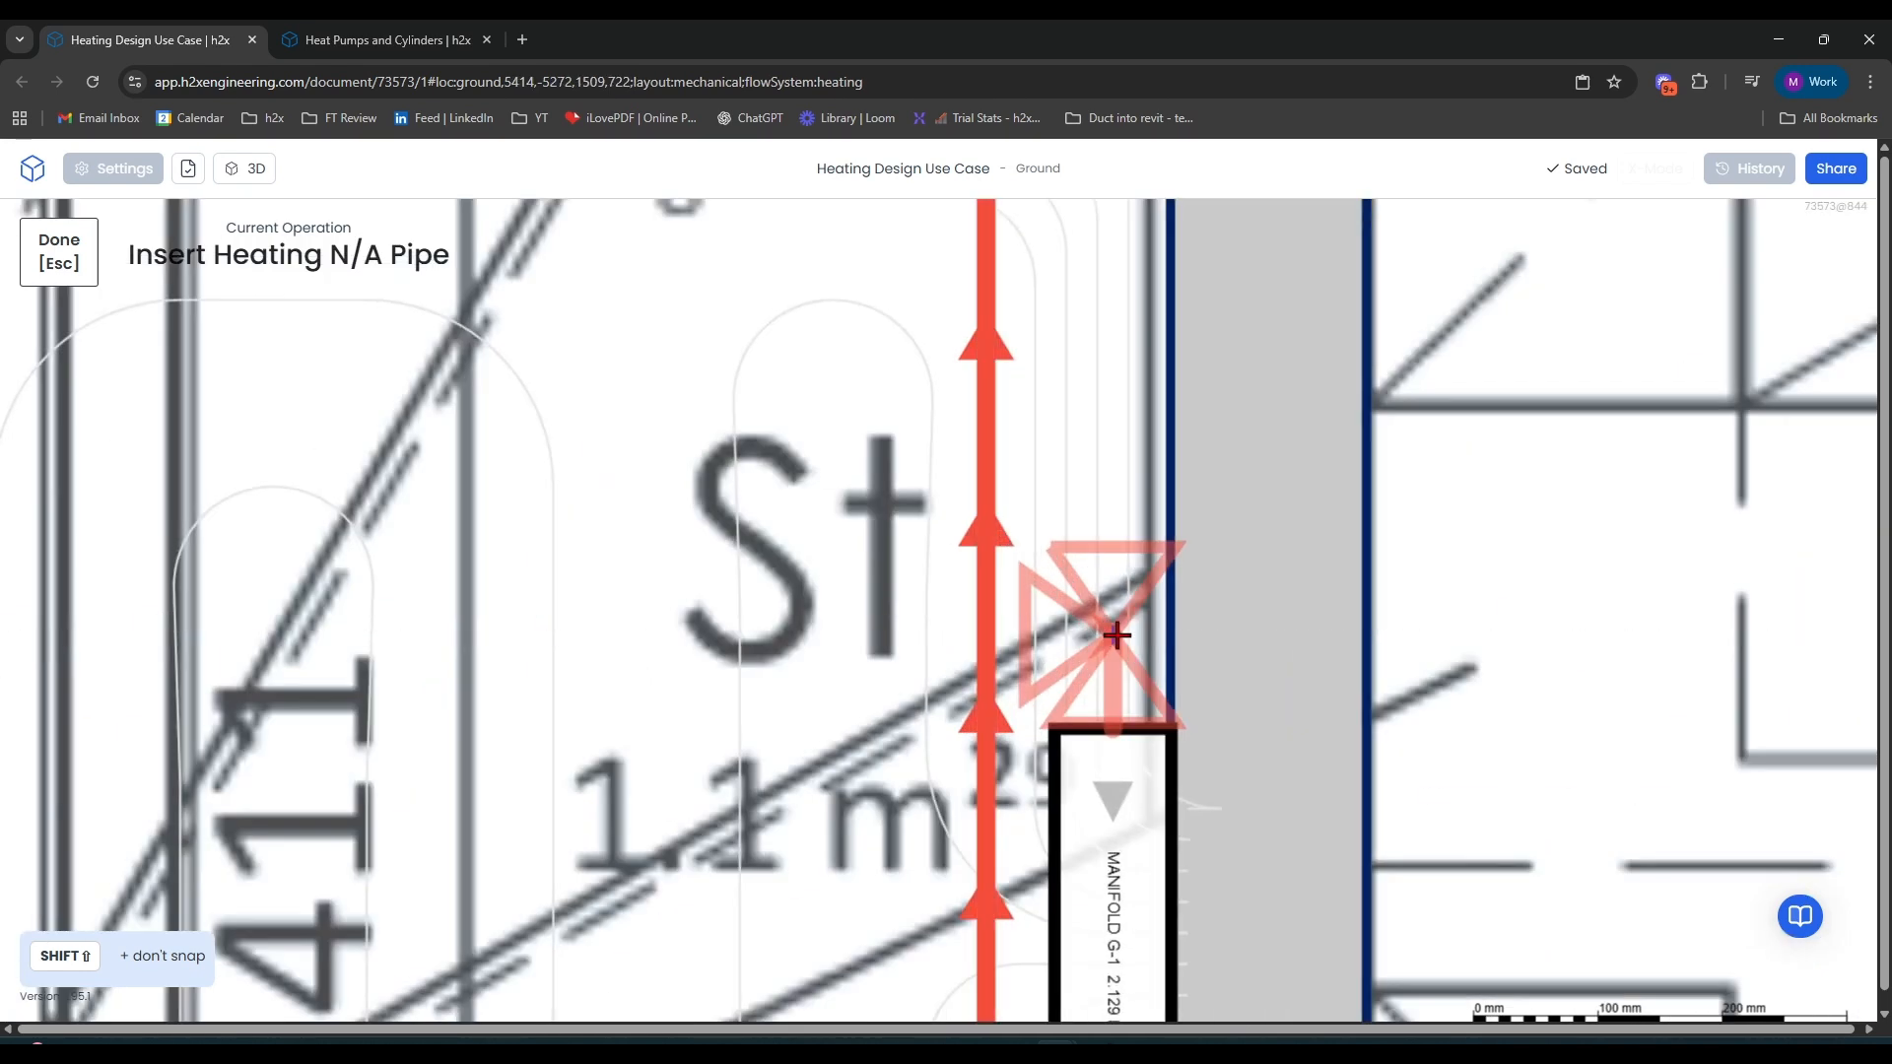
click(1115, 636)
click(992, 633)
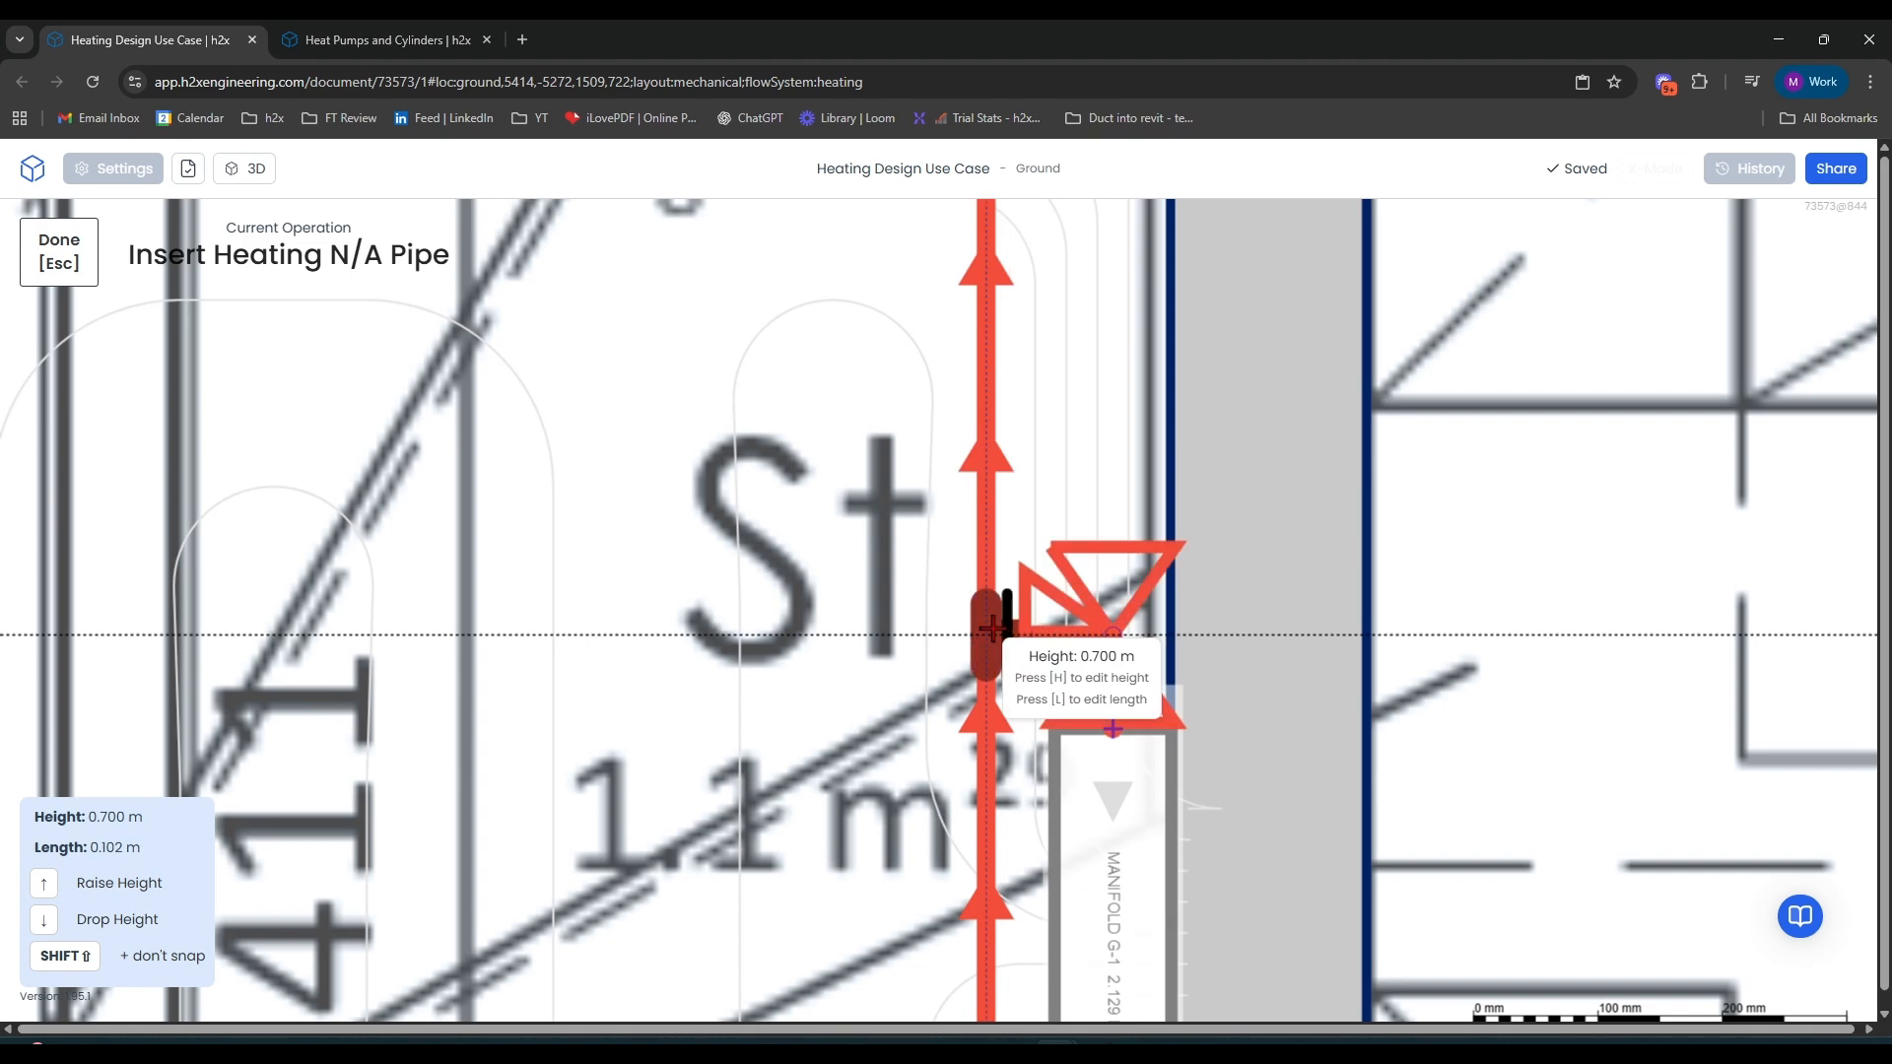
scroll(992, 631, down, 10)
key(Escape)
drag(1031, 448, 932, 568)
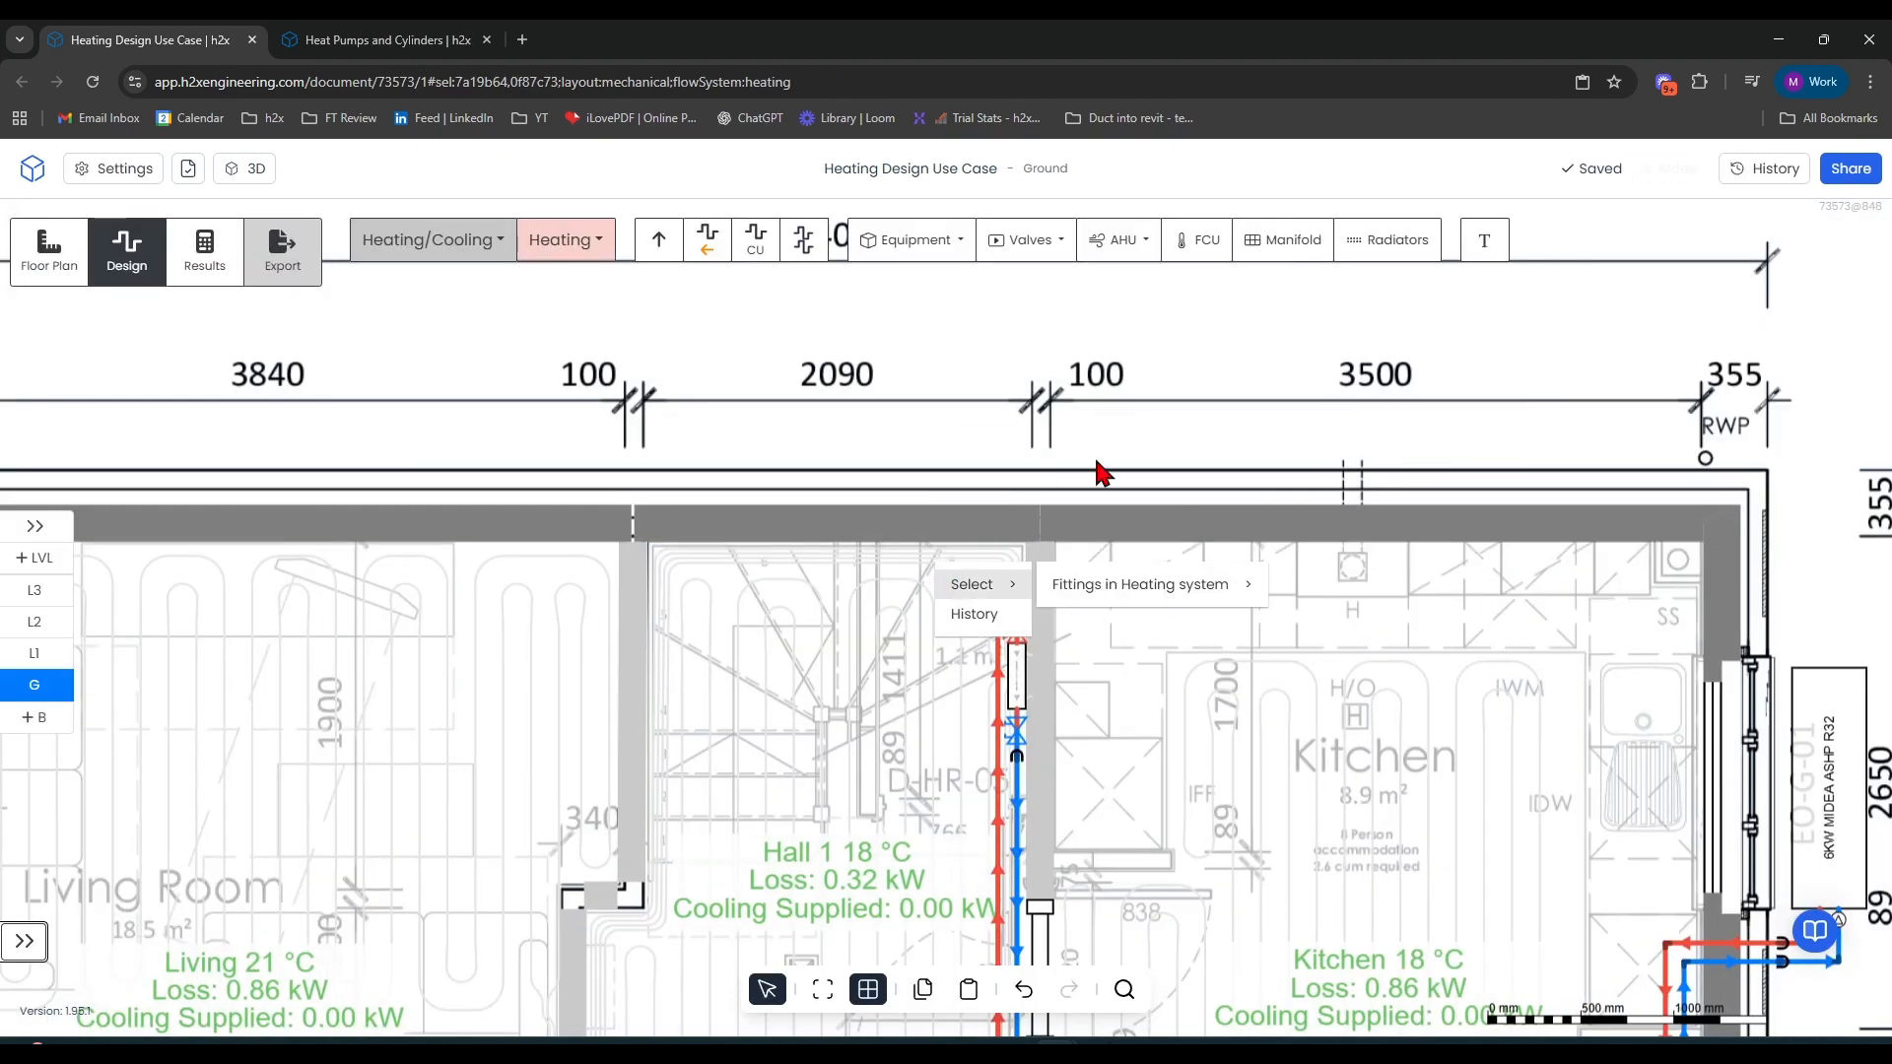
key(Delete)
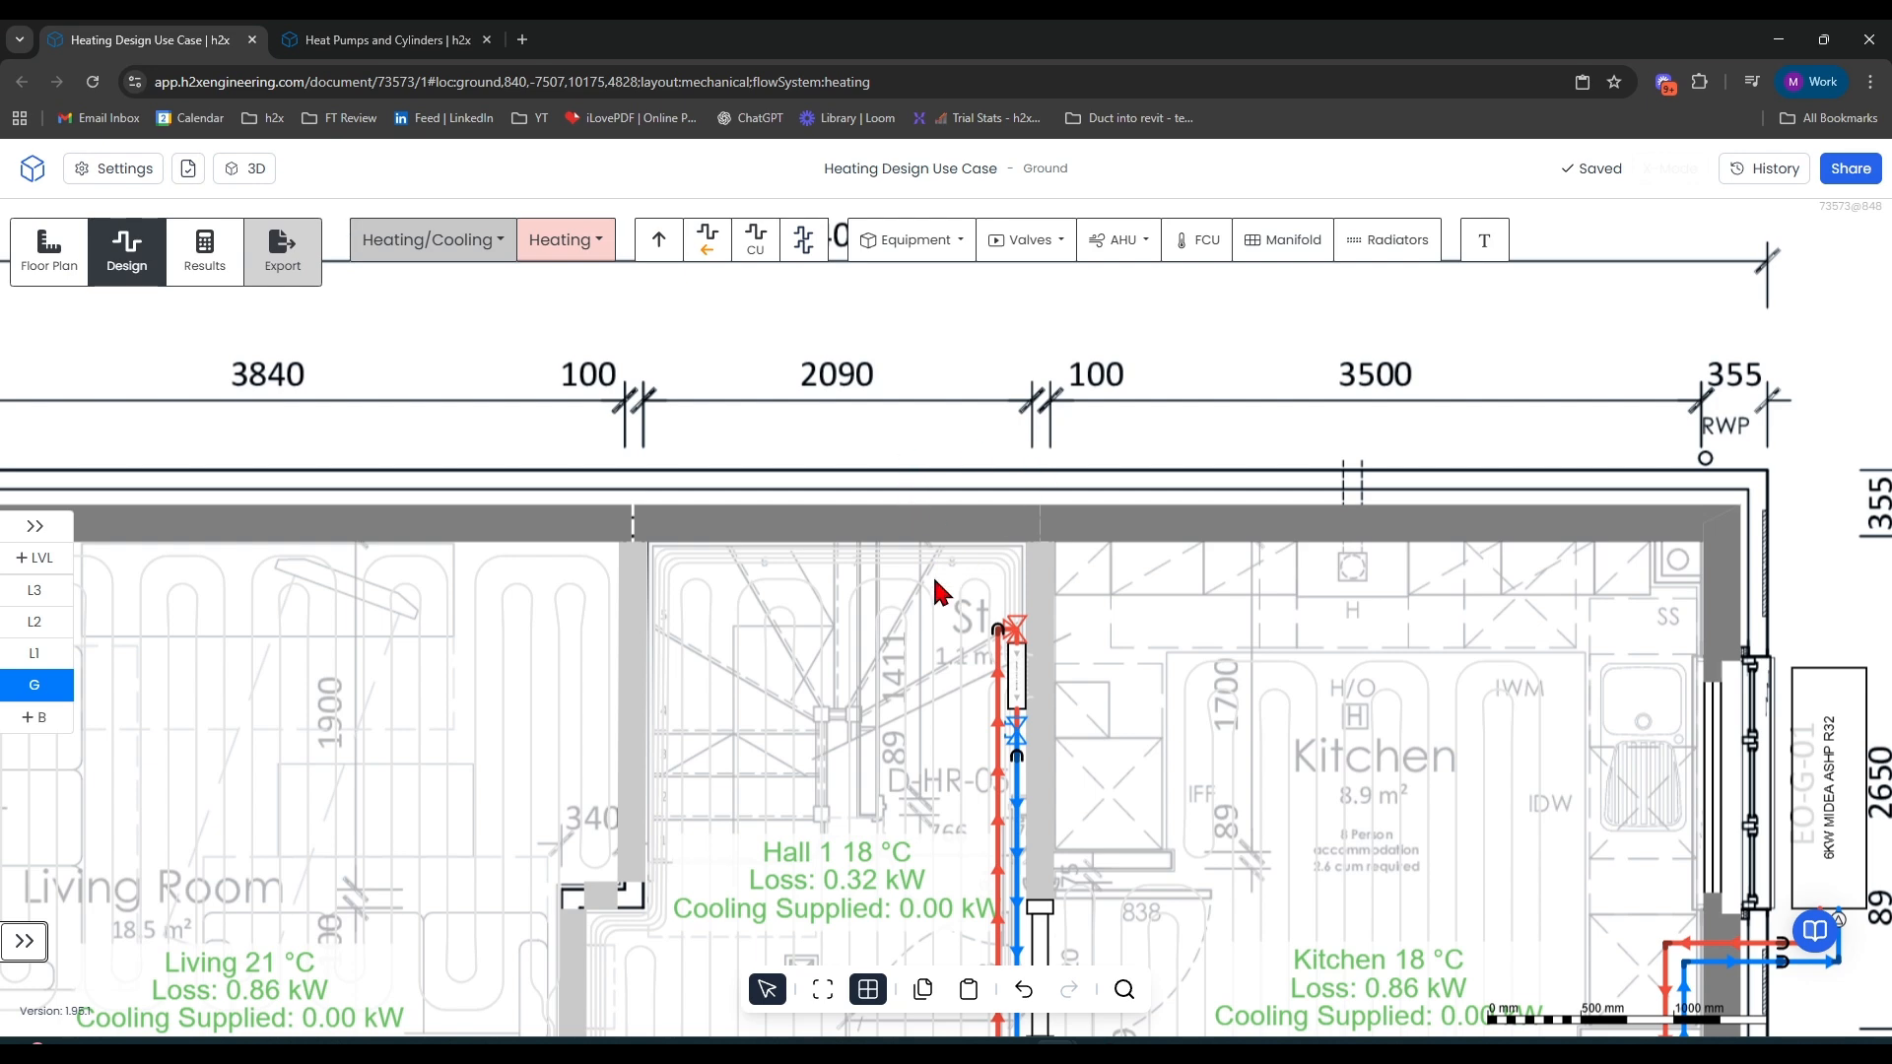
Place heating risers on the red flow and blue return pipes just above their junctions near the cylinder
scroll(957, 569, down, 3)
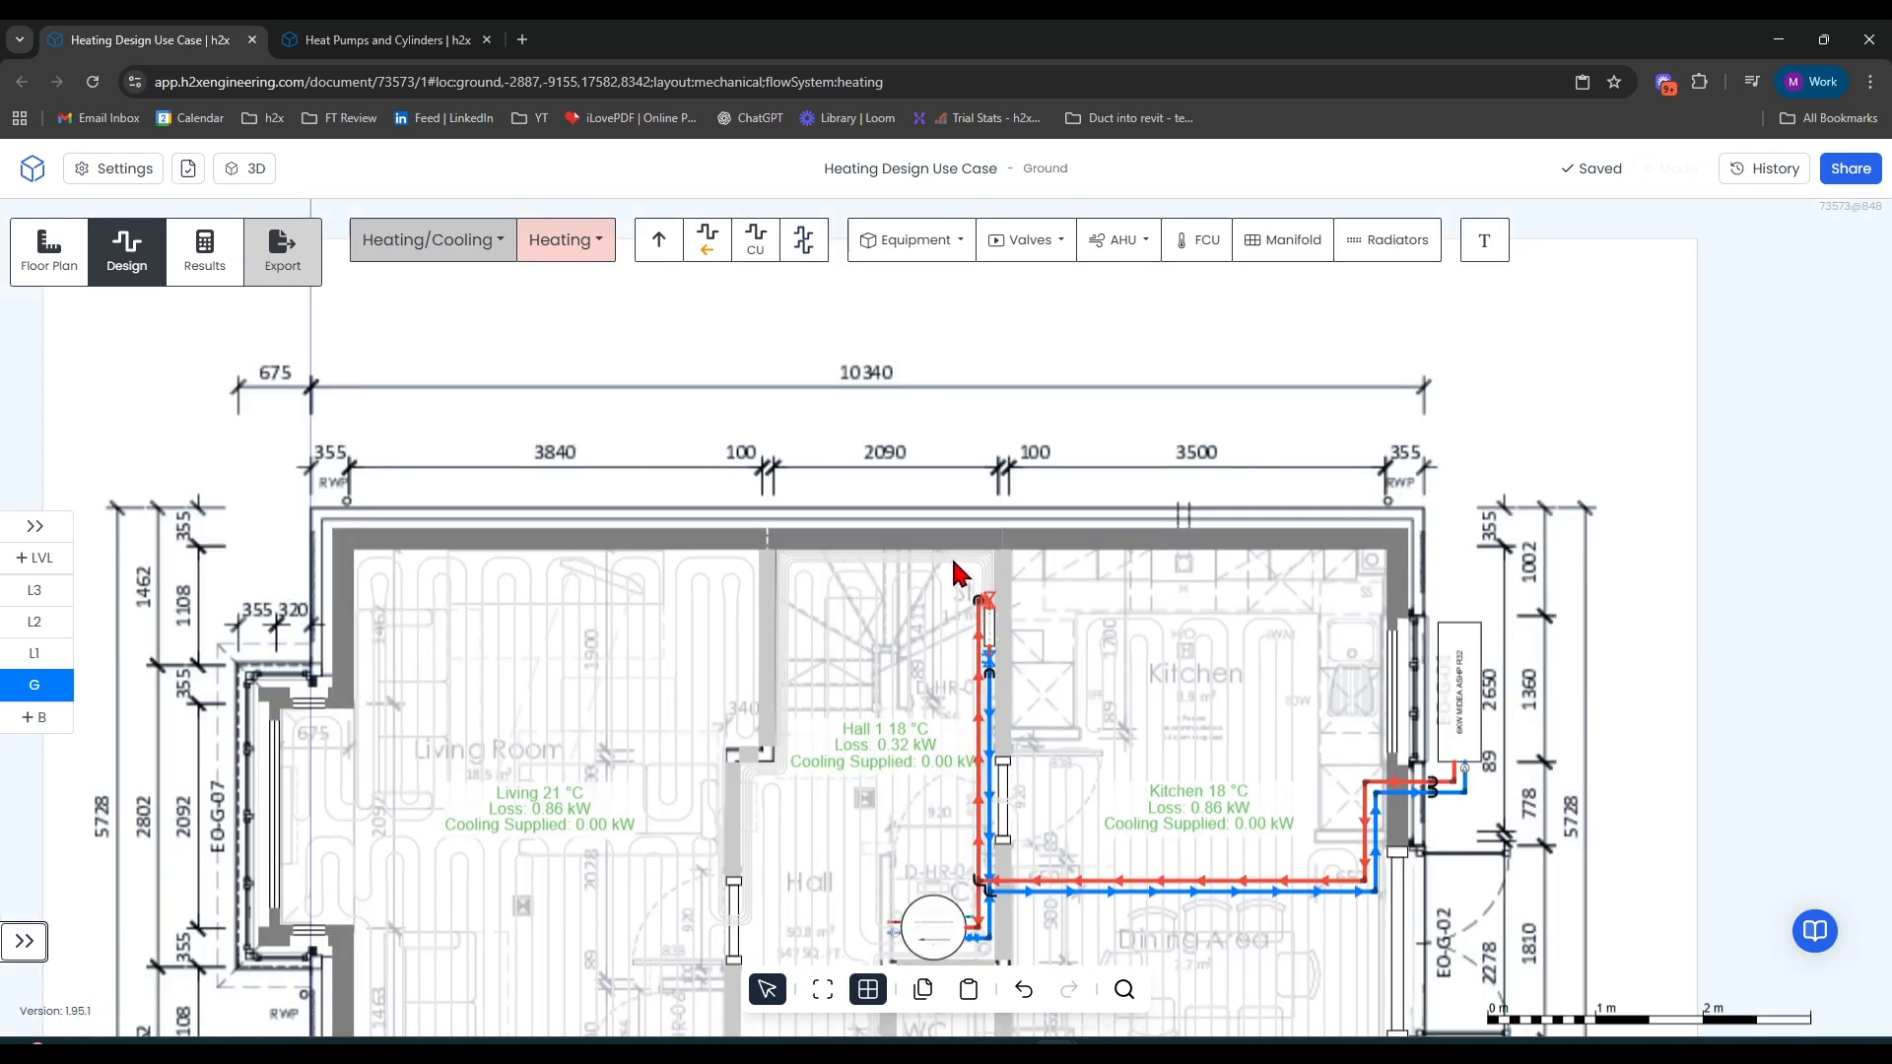
scroll(904, 722, up, 6)
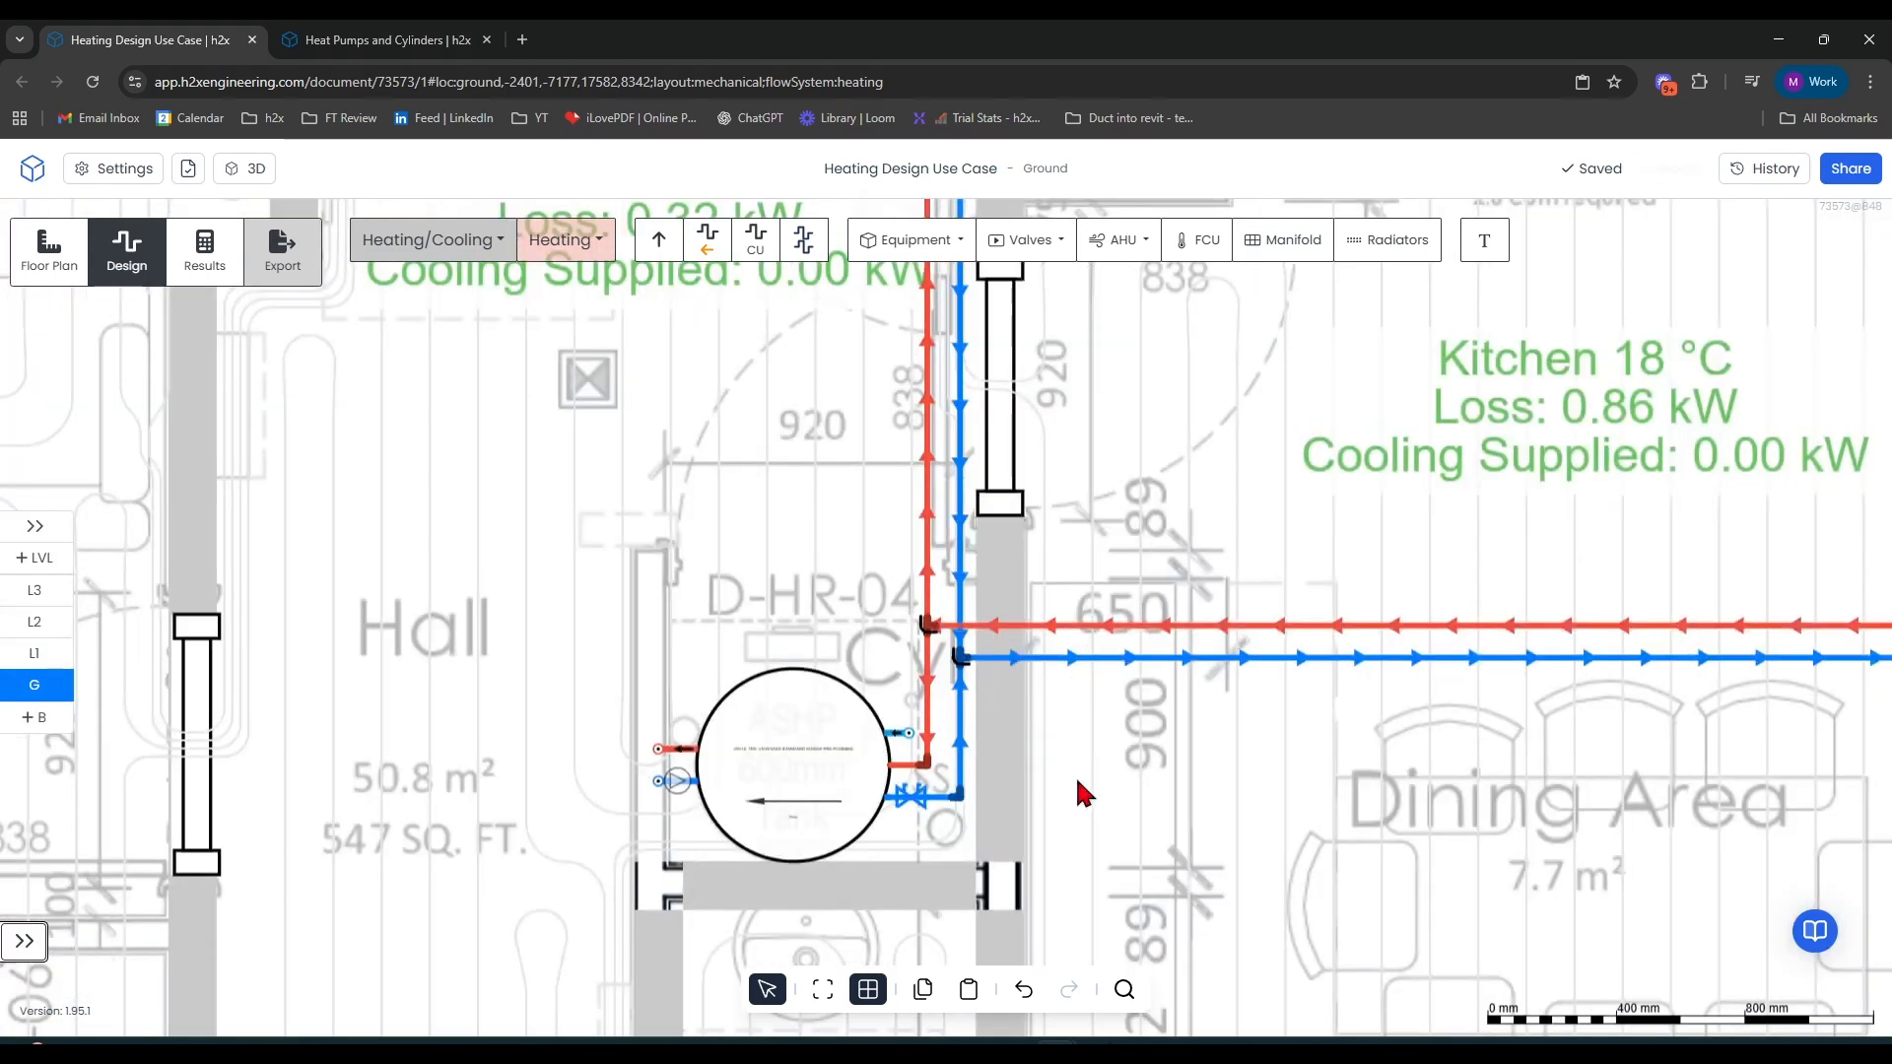
drag(1088, 662, 1080, 662)
drag(1189, 836, 1229, 854)
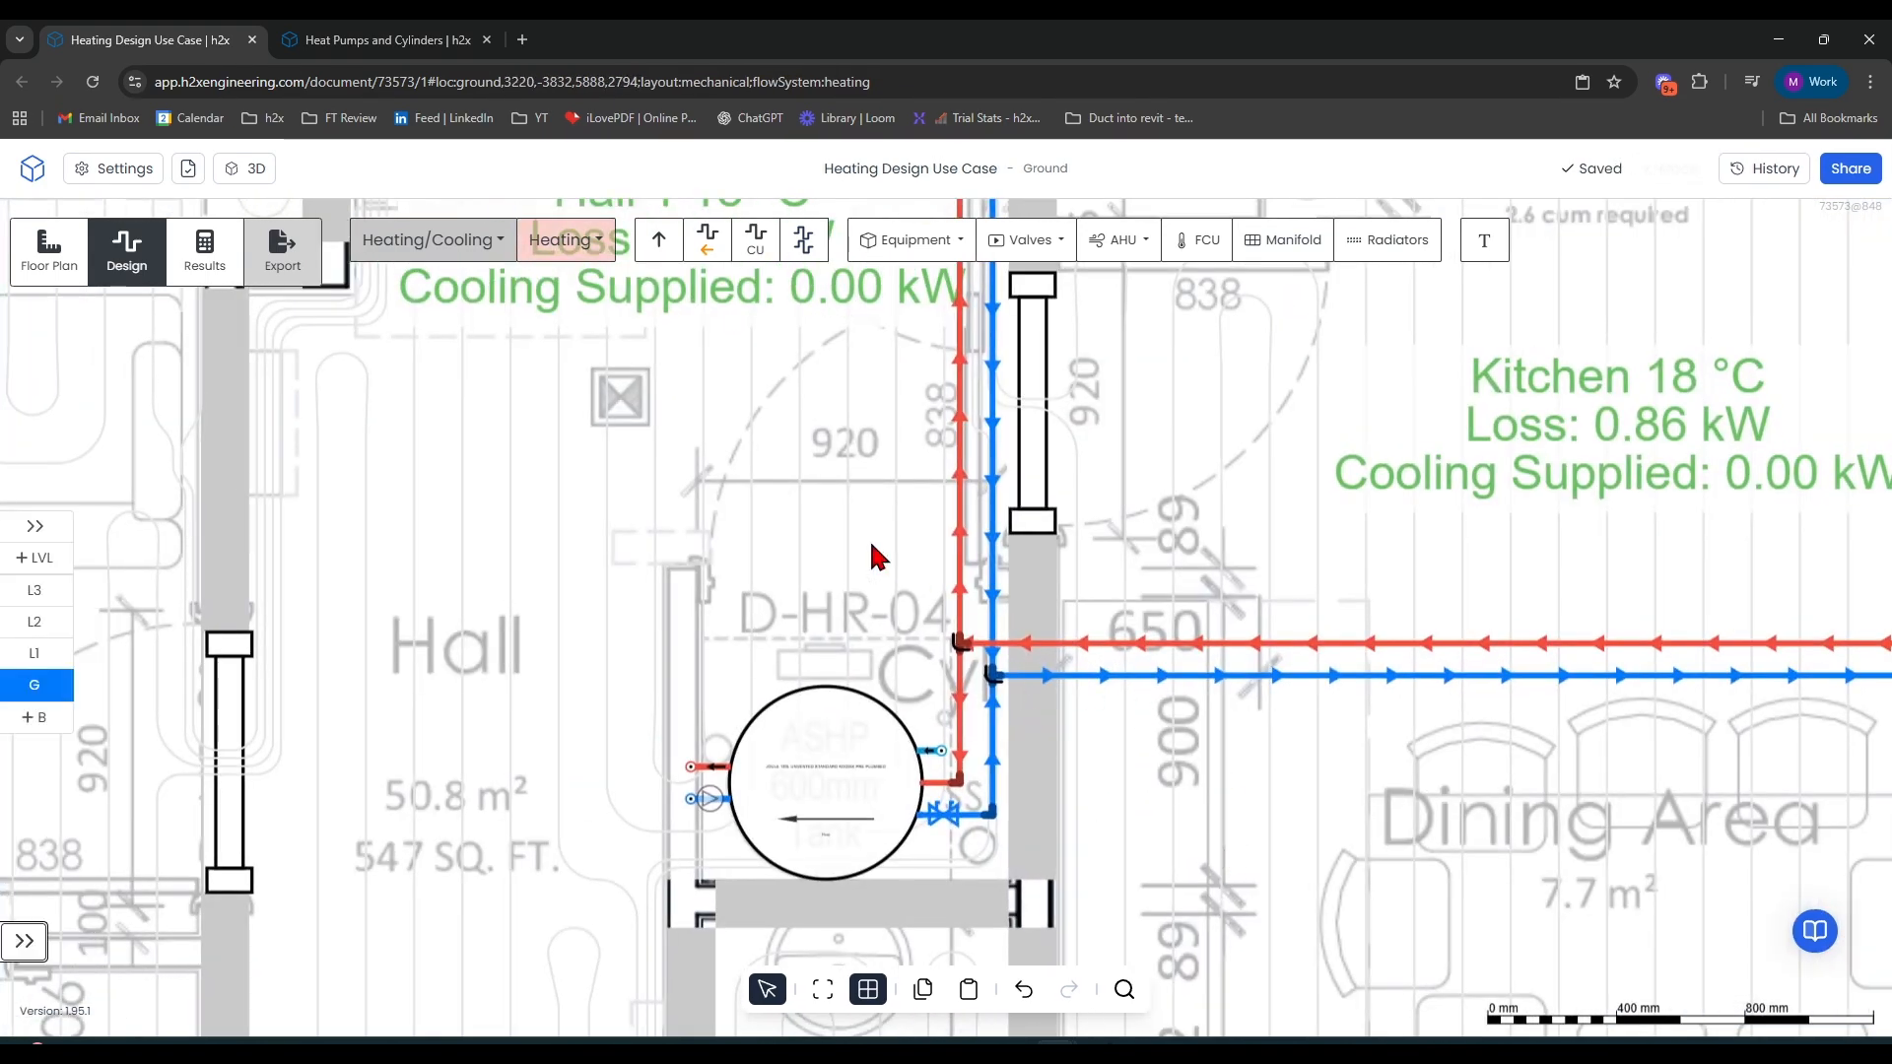
click(659, 240)
scroll(976, 616, up, 3)
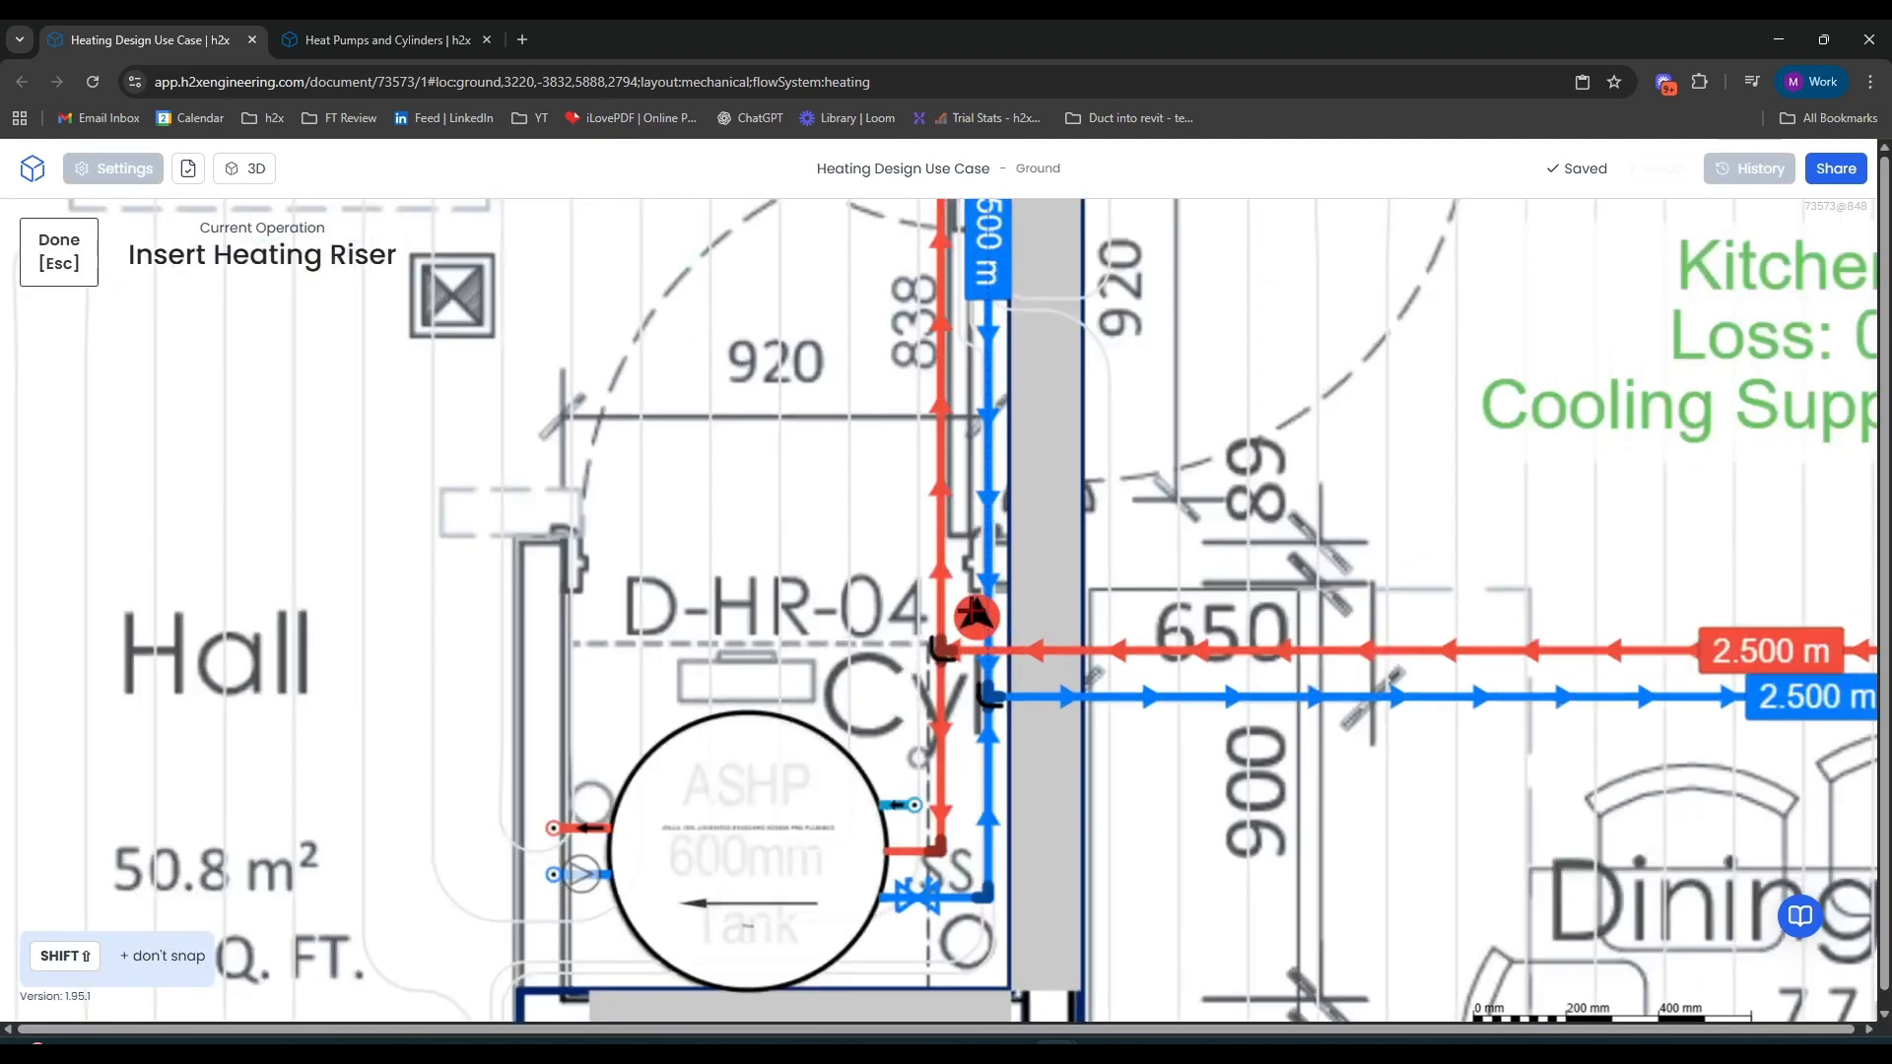
click(941, 598)
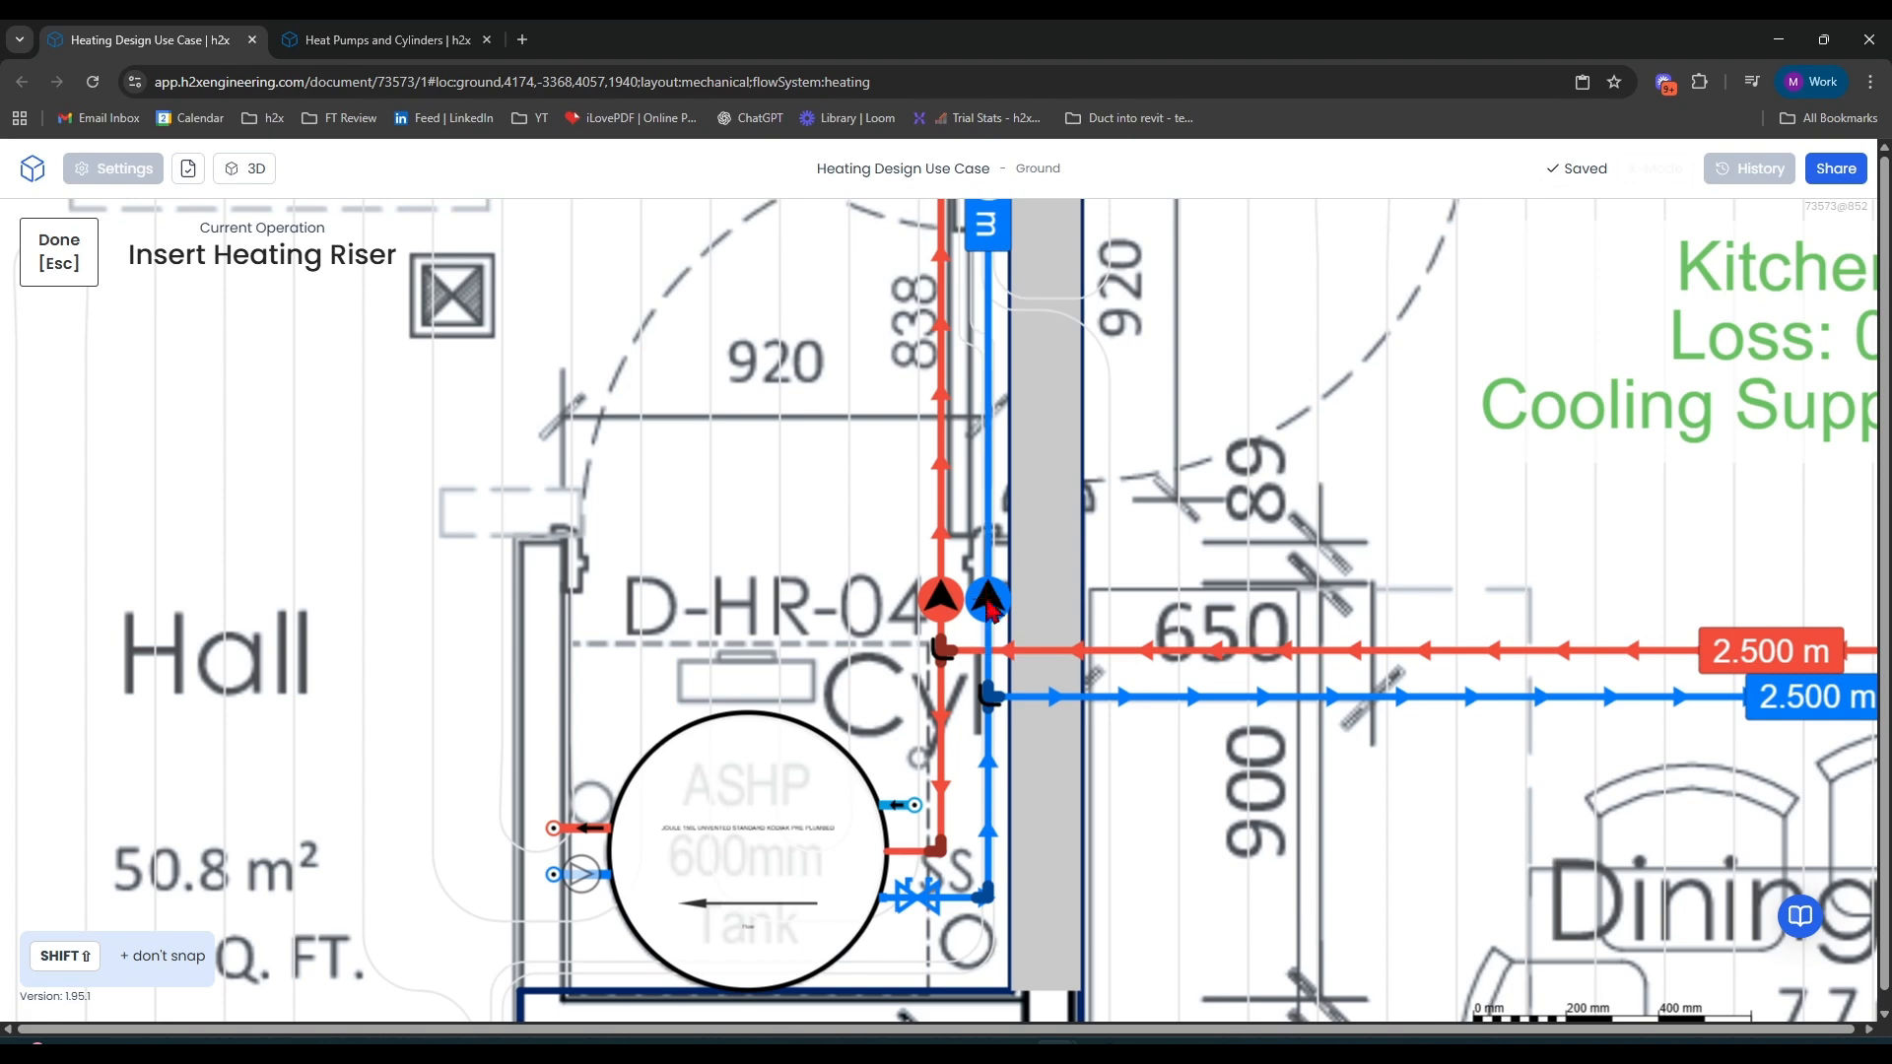
click(986, 598)
Switch to Level 1 and check where the two heating risers come up, comparing with Level 2
click(33, 653)
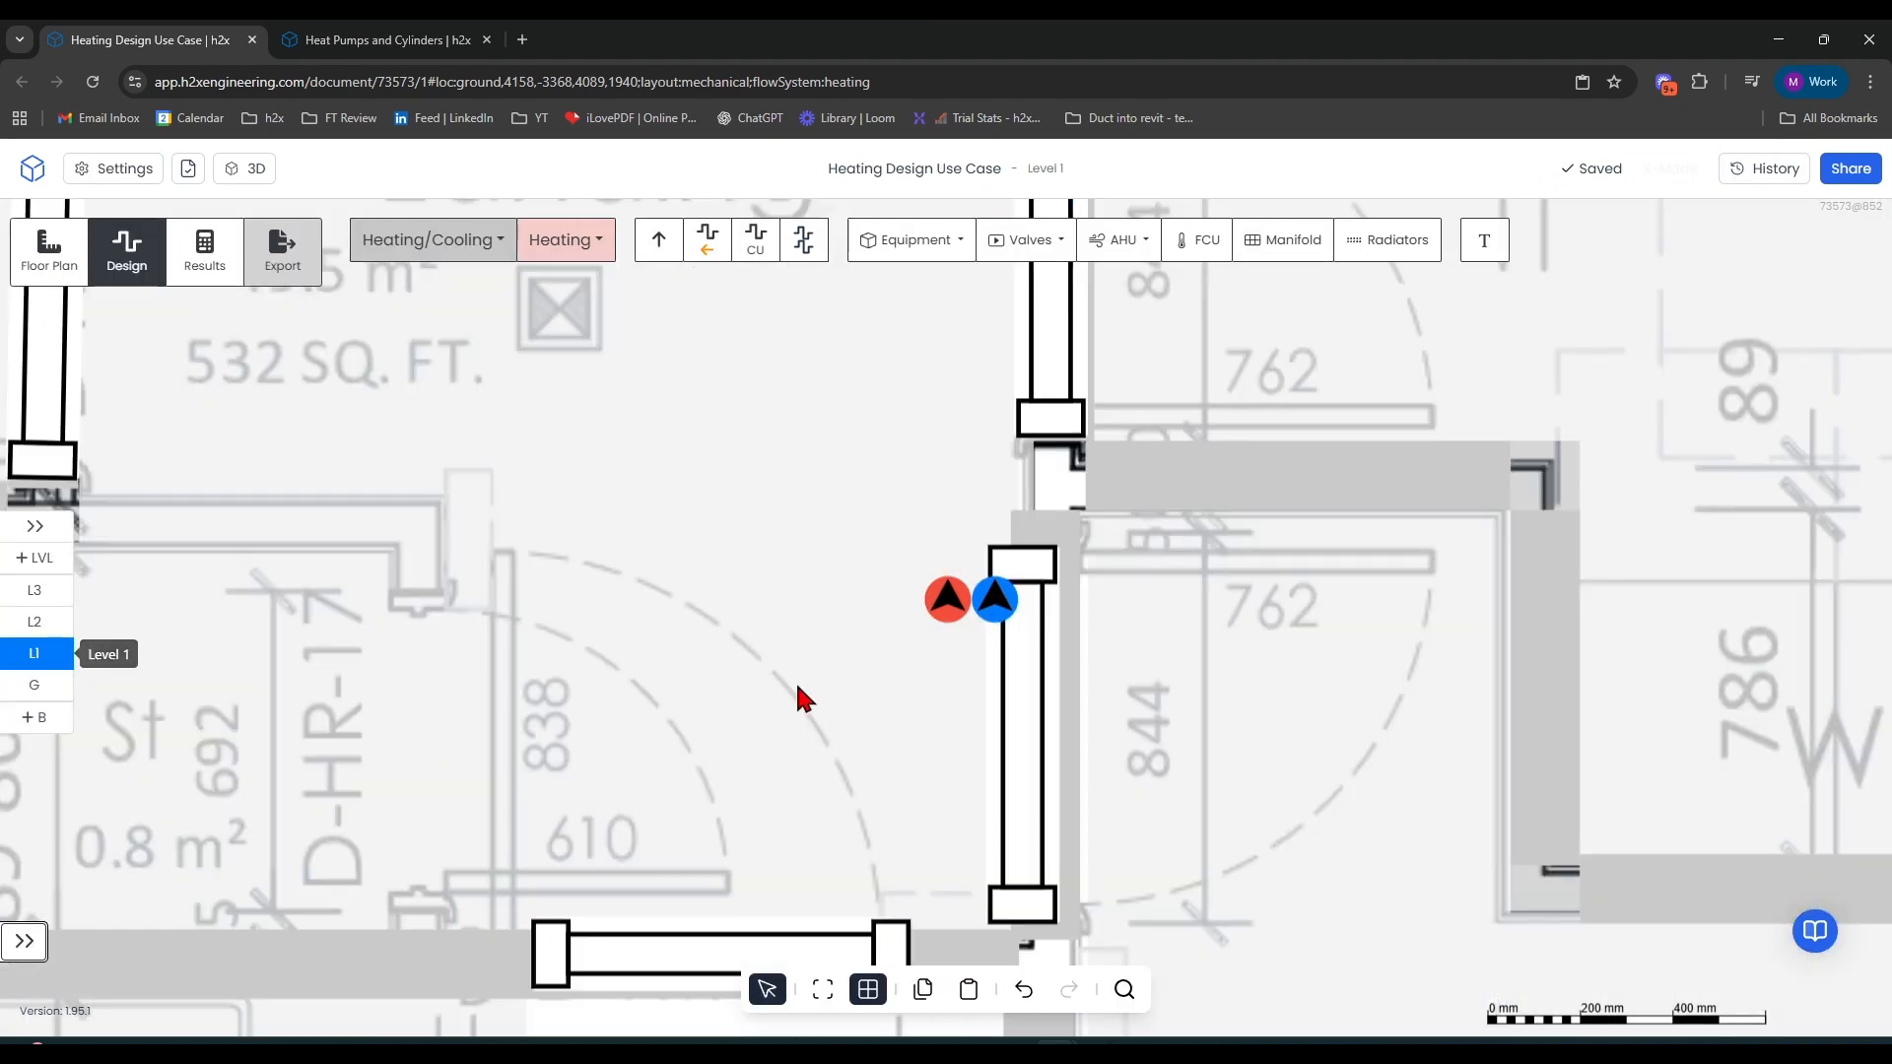
scroll(911, 645, down, 3)
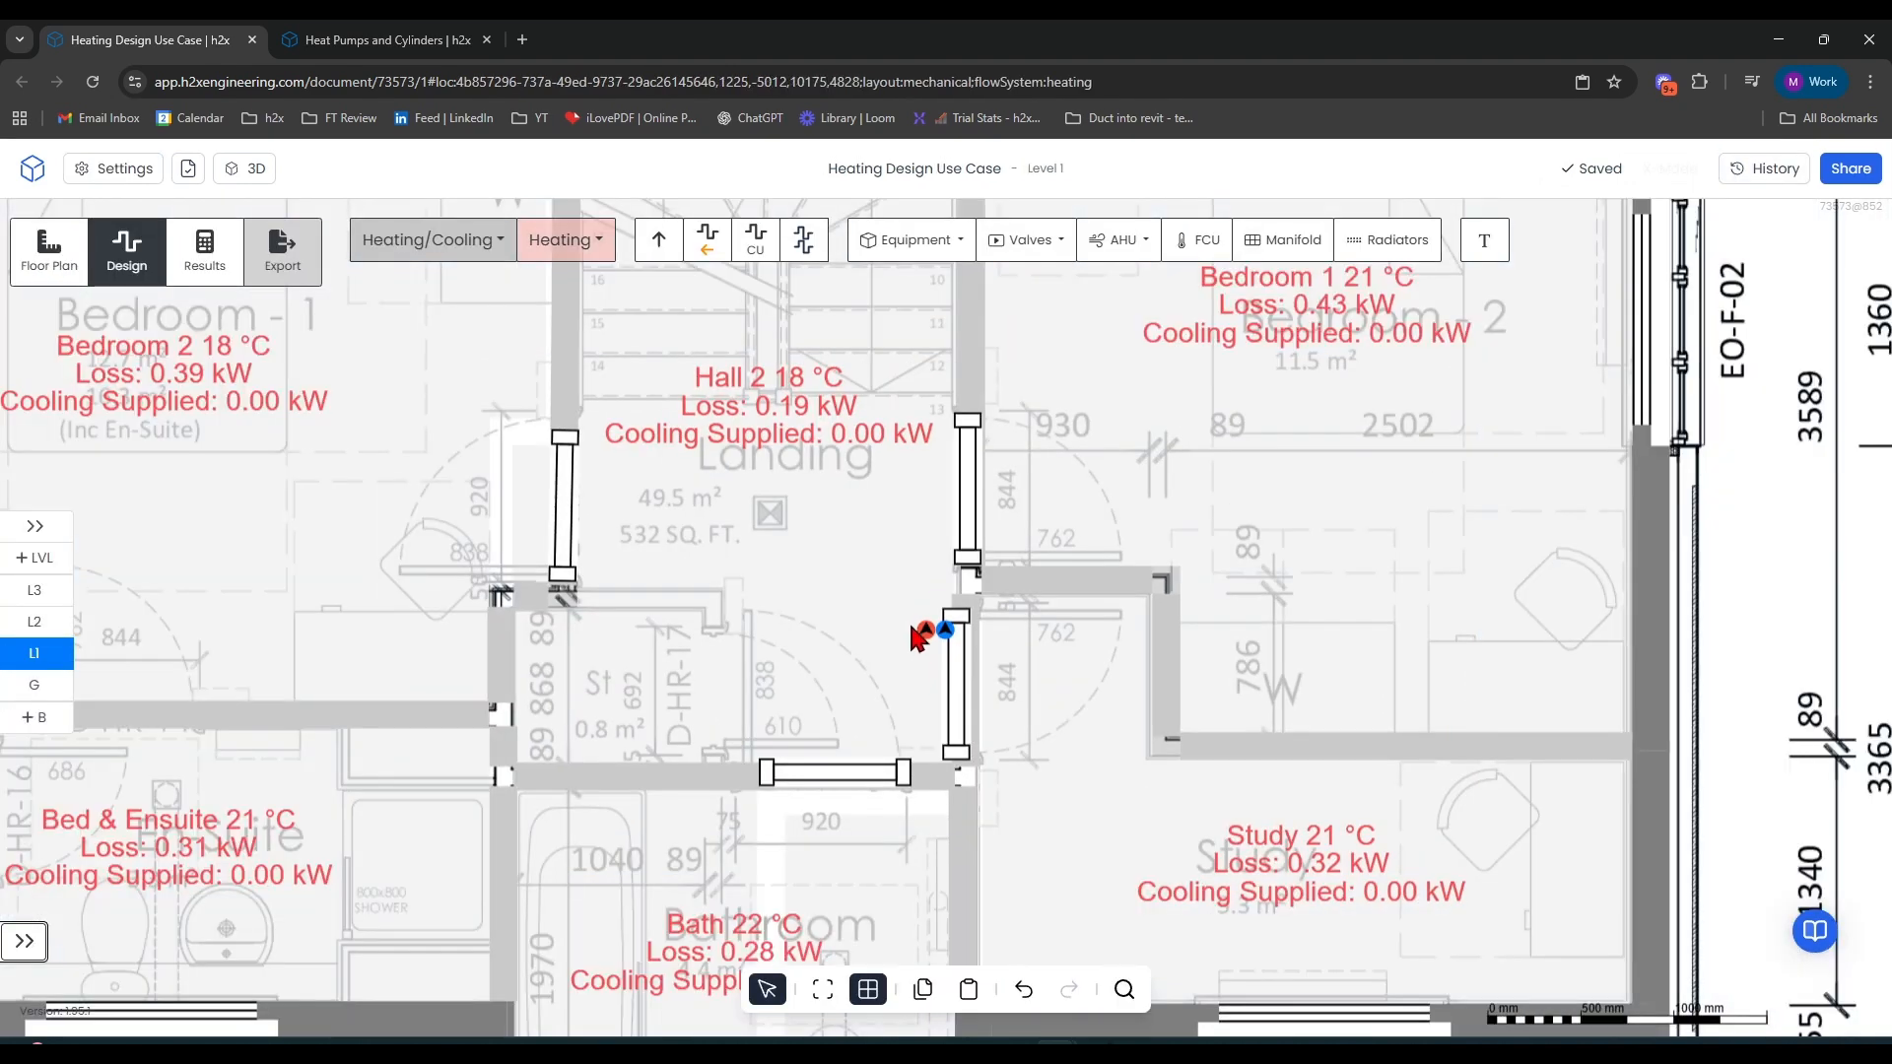
click(34, 621)
click(33, 652)
scroll(1064, 553, down, 1)
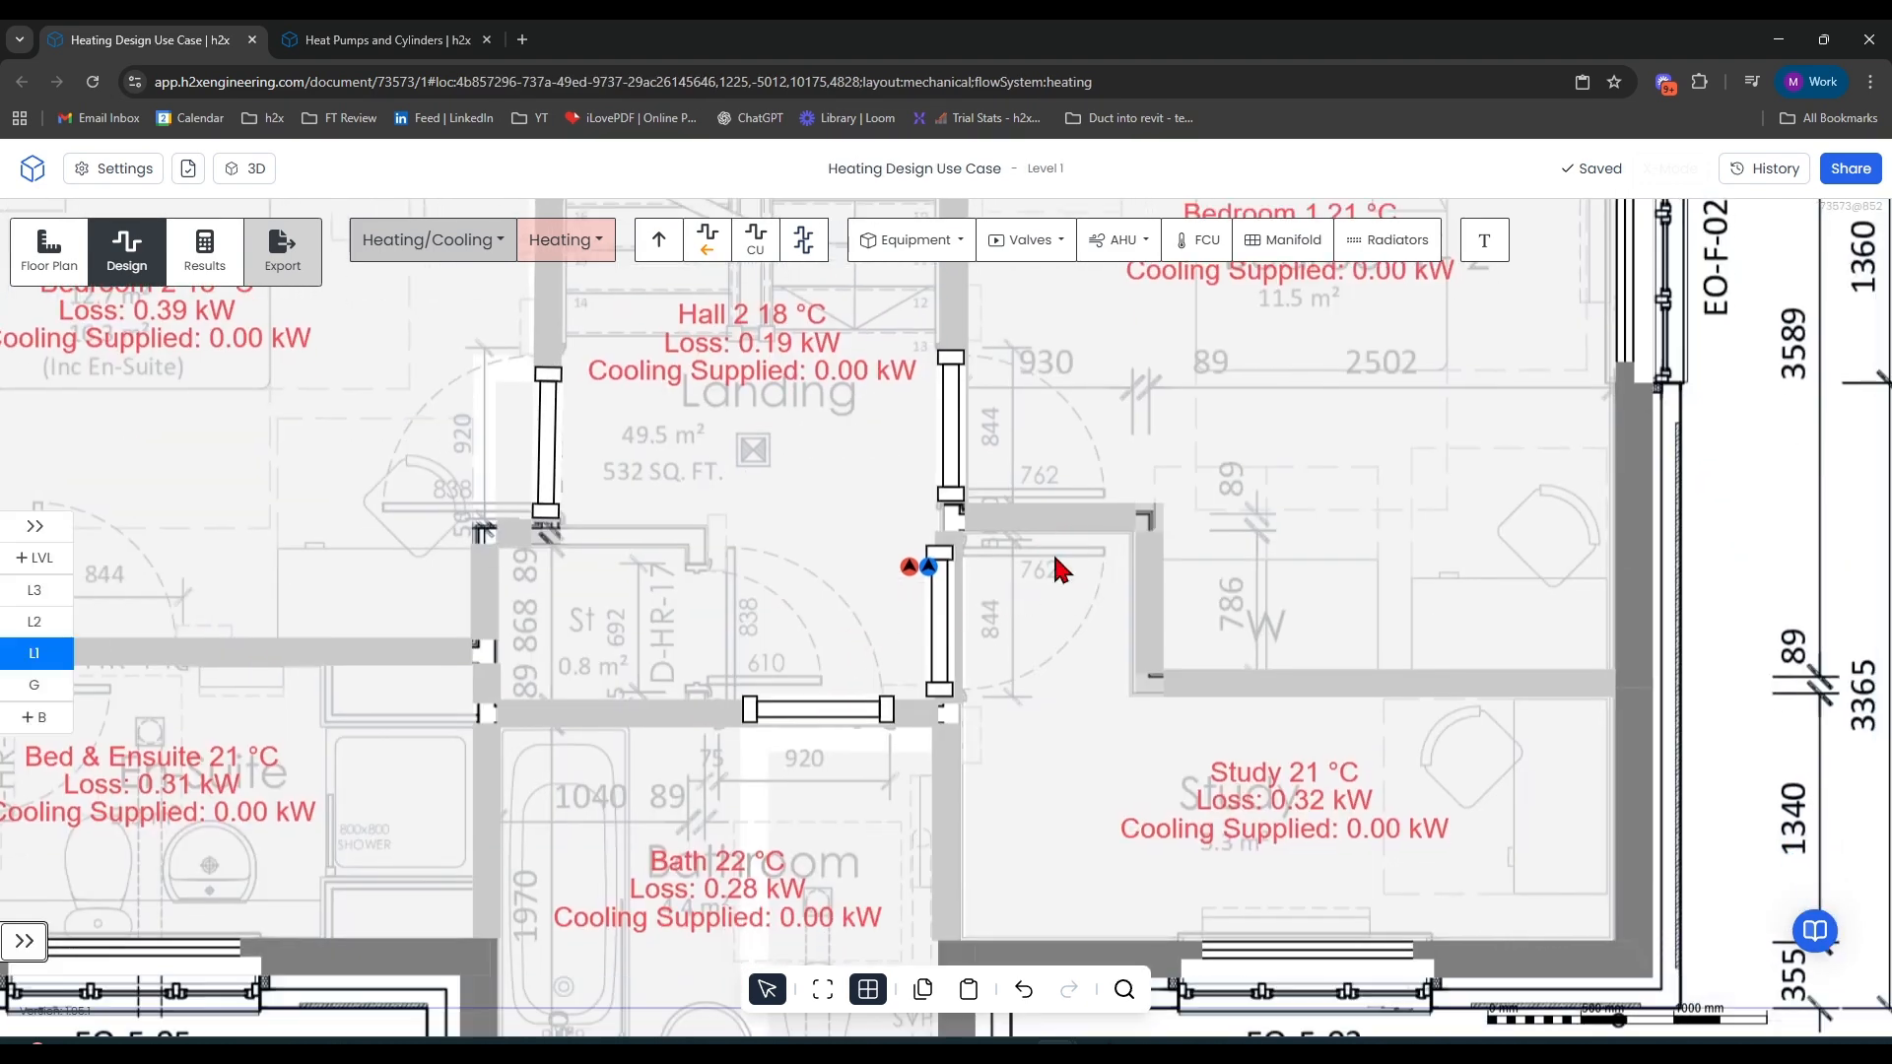
click(804, 239)
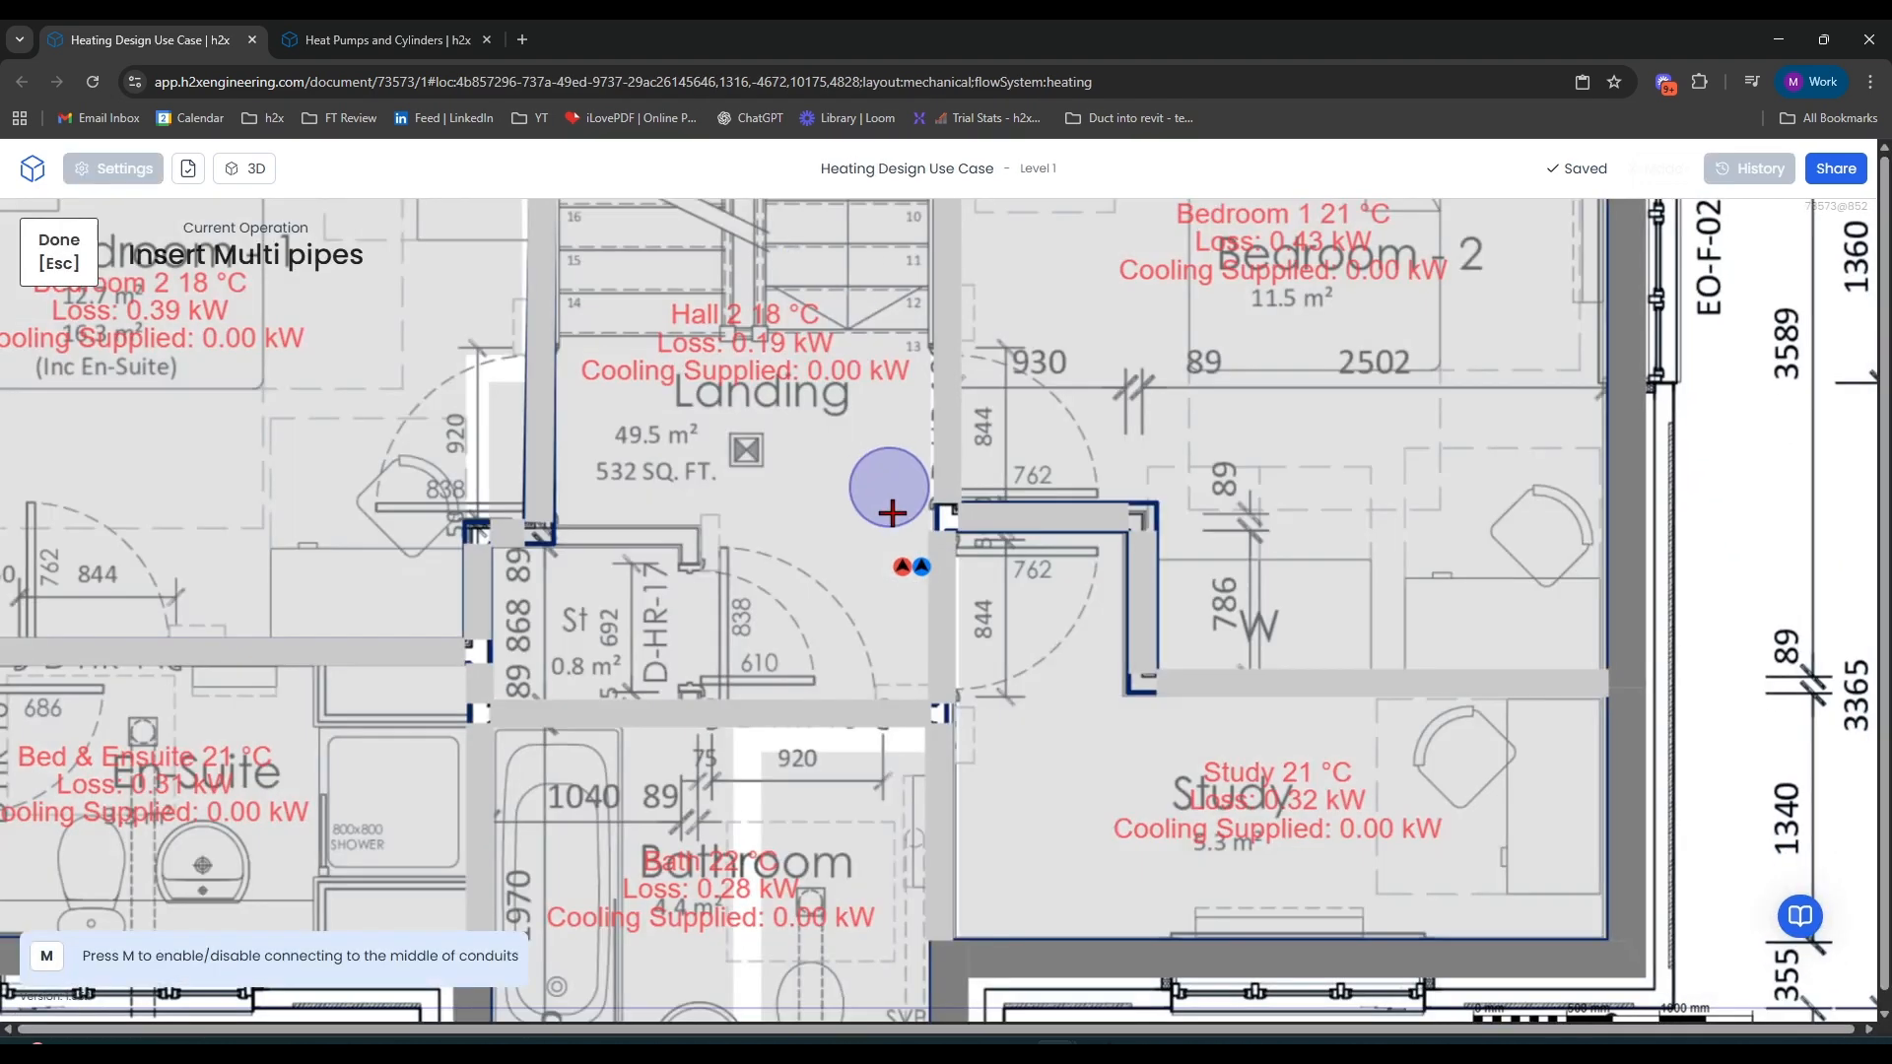
click(902, 542)
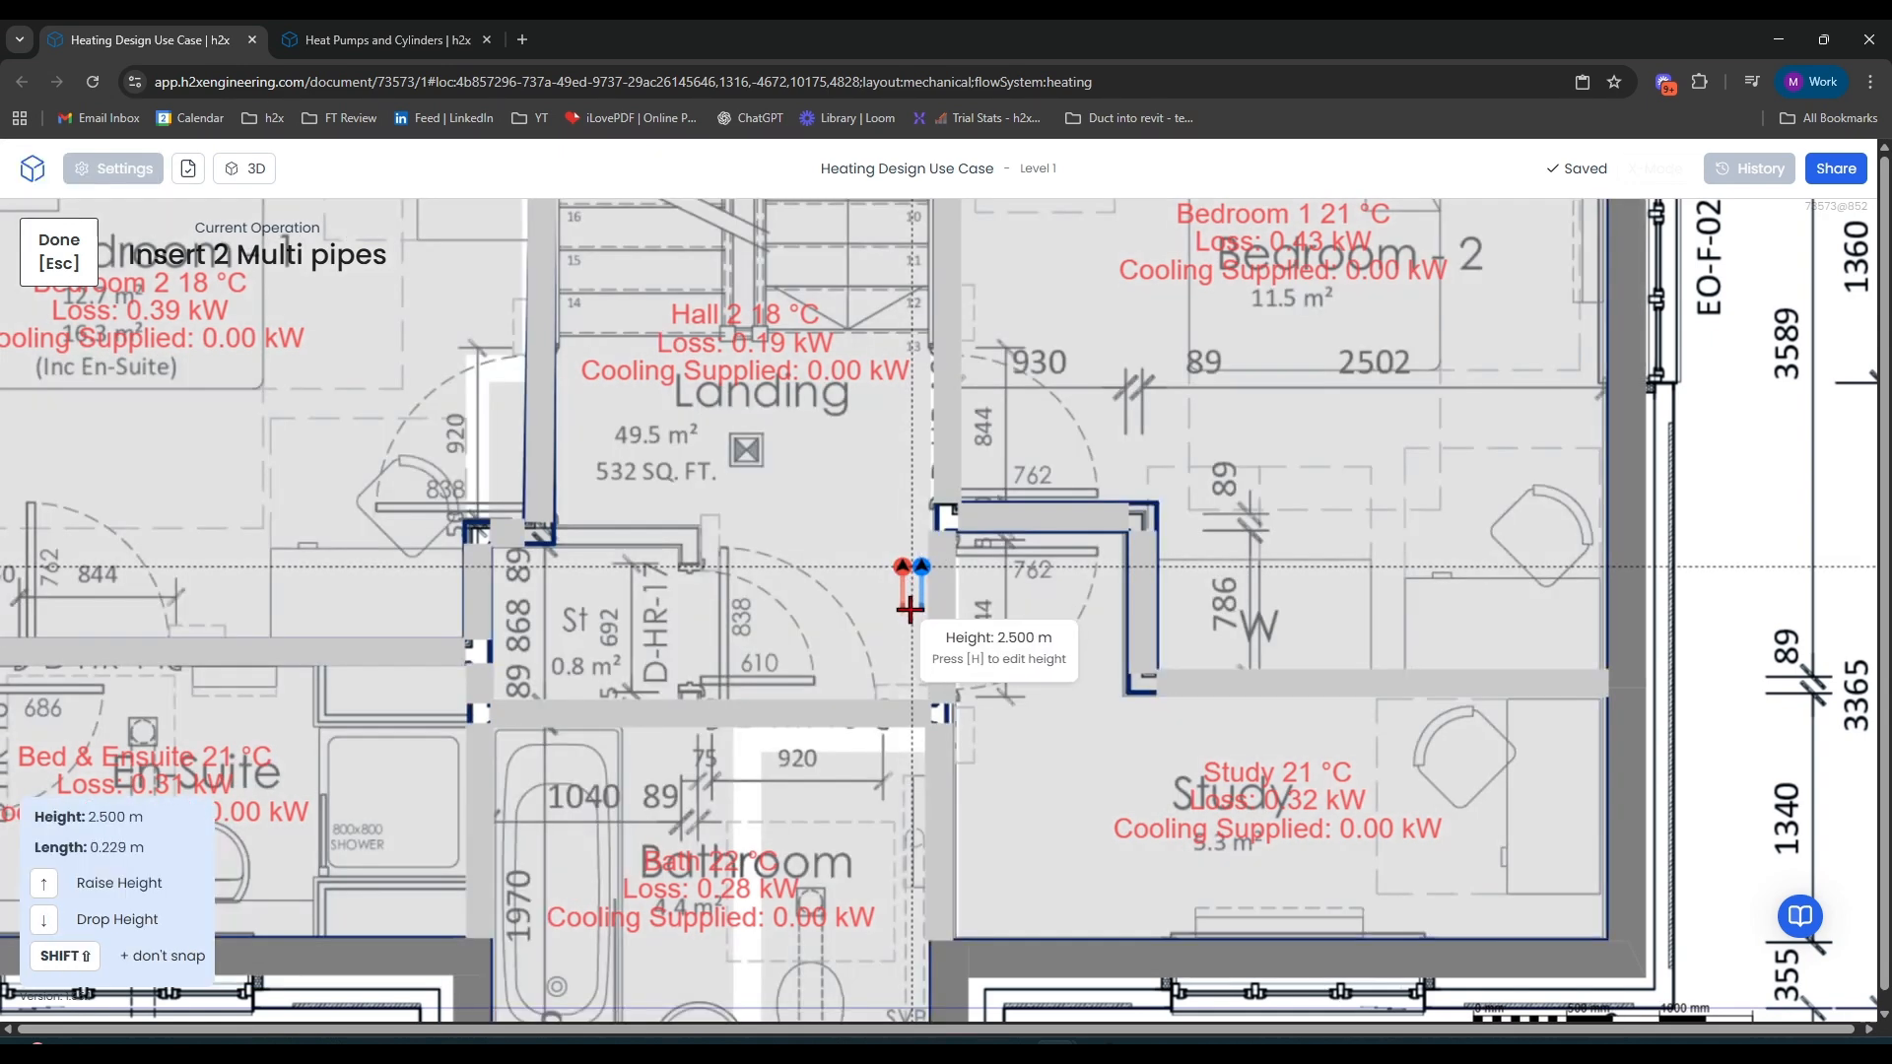
click(910, 609)
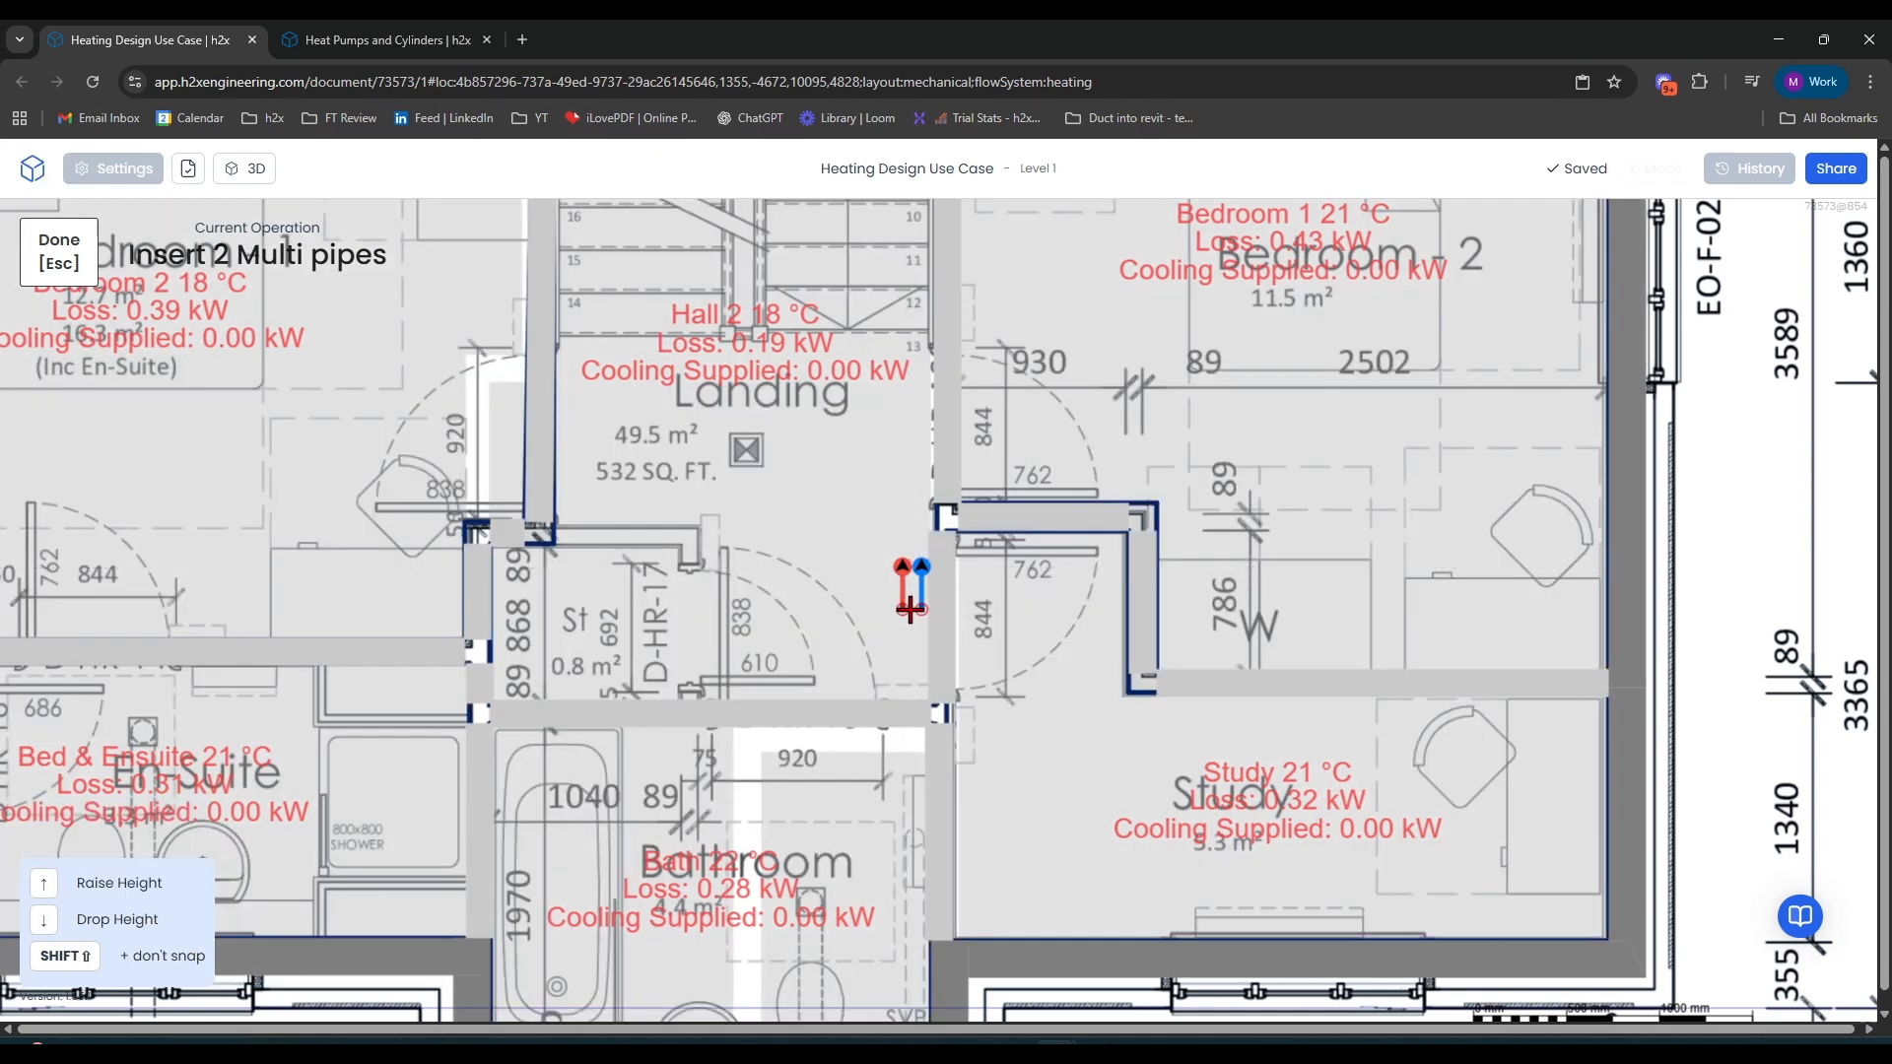
key(Escape)
scroll(909, 609, up, 3)
drag(1011, 609, 871, 682)
right_click(871, 682)
key(Delete)
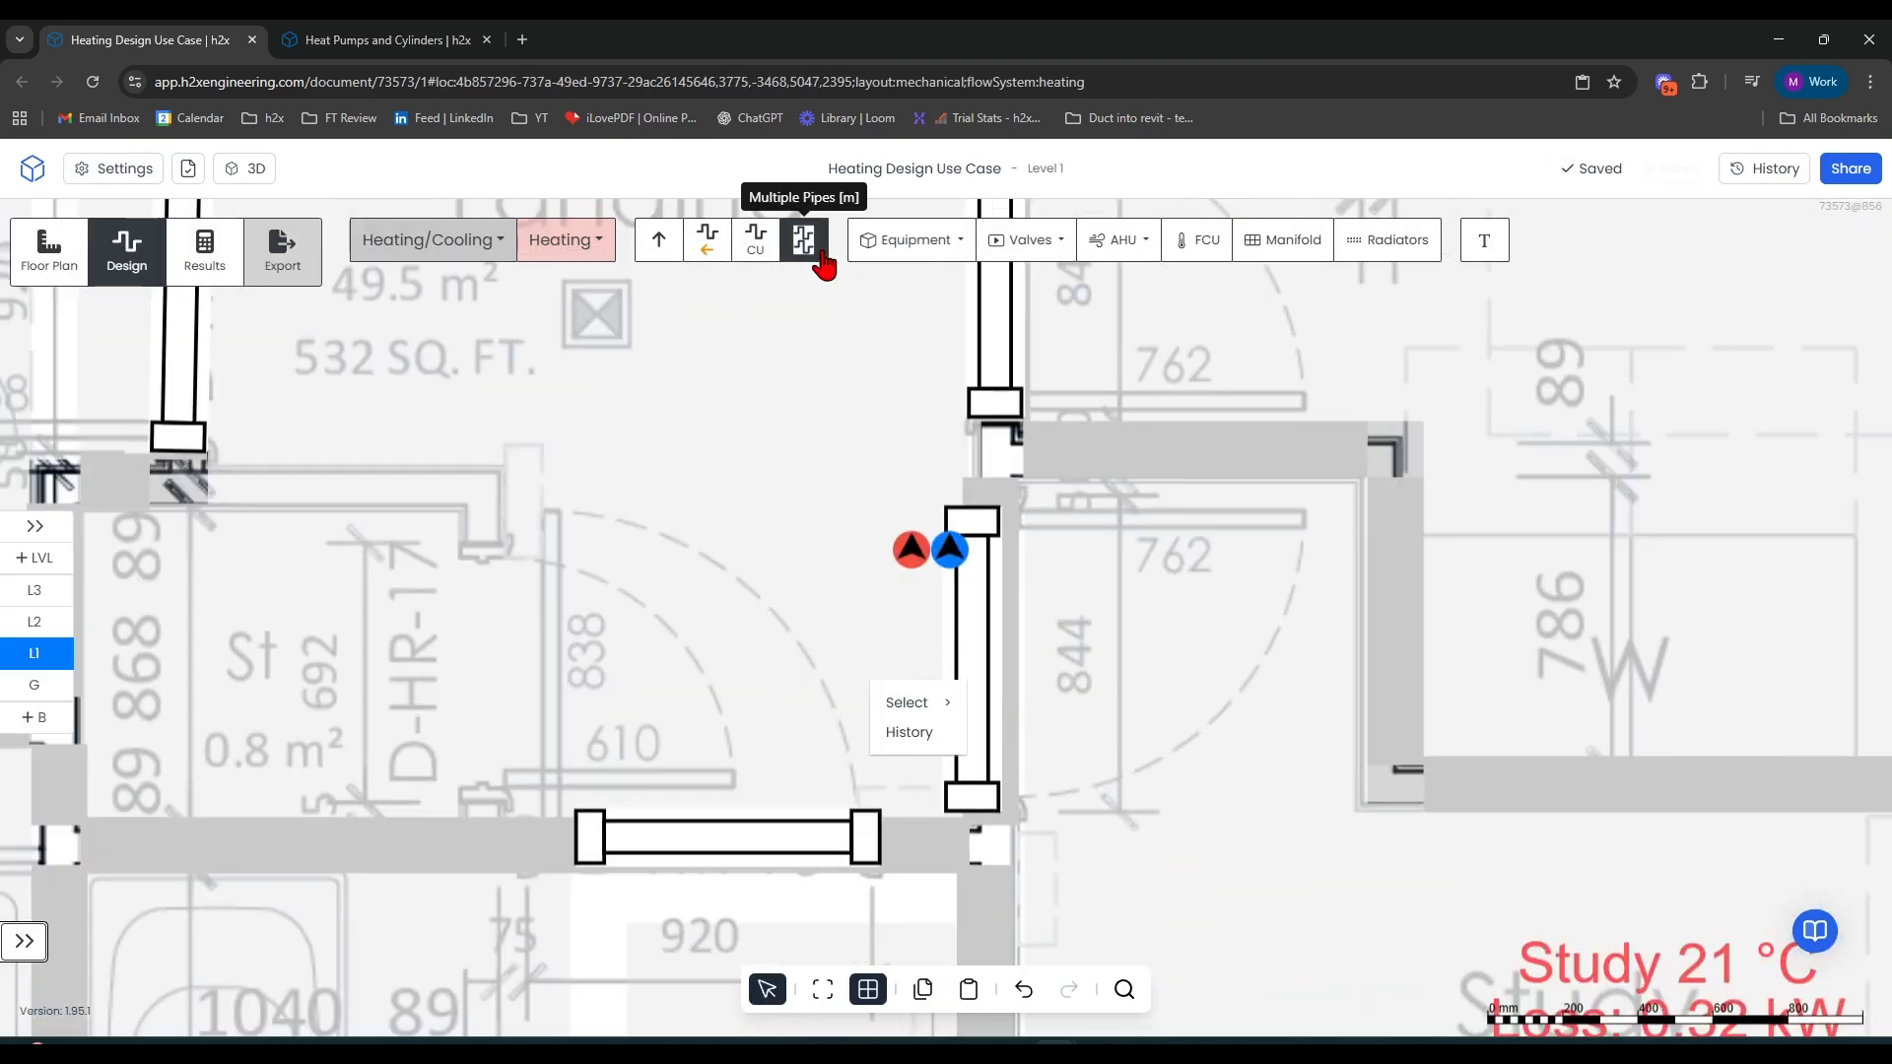
Draw two pipes from the Level 1 risers at -0.1 m height, turning across the landing to the store's far wall
click(822, 262)
click(920, 531)
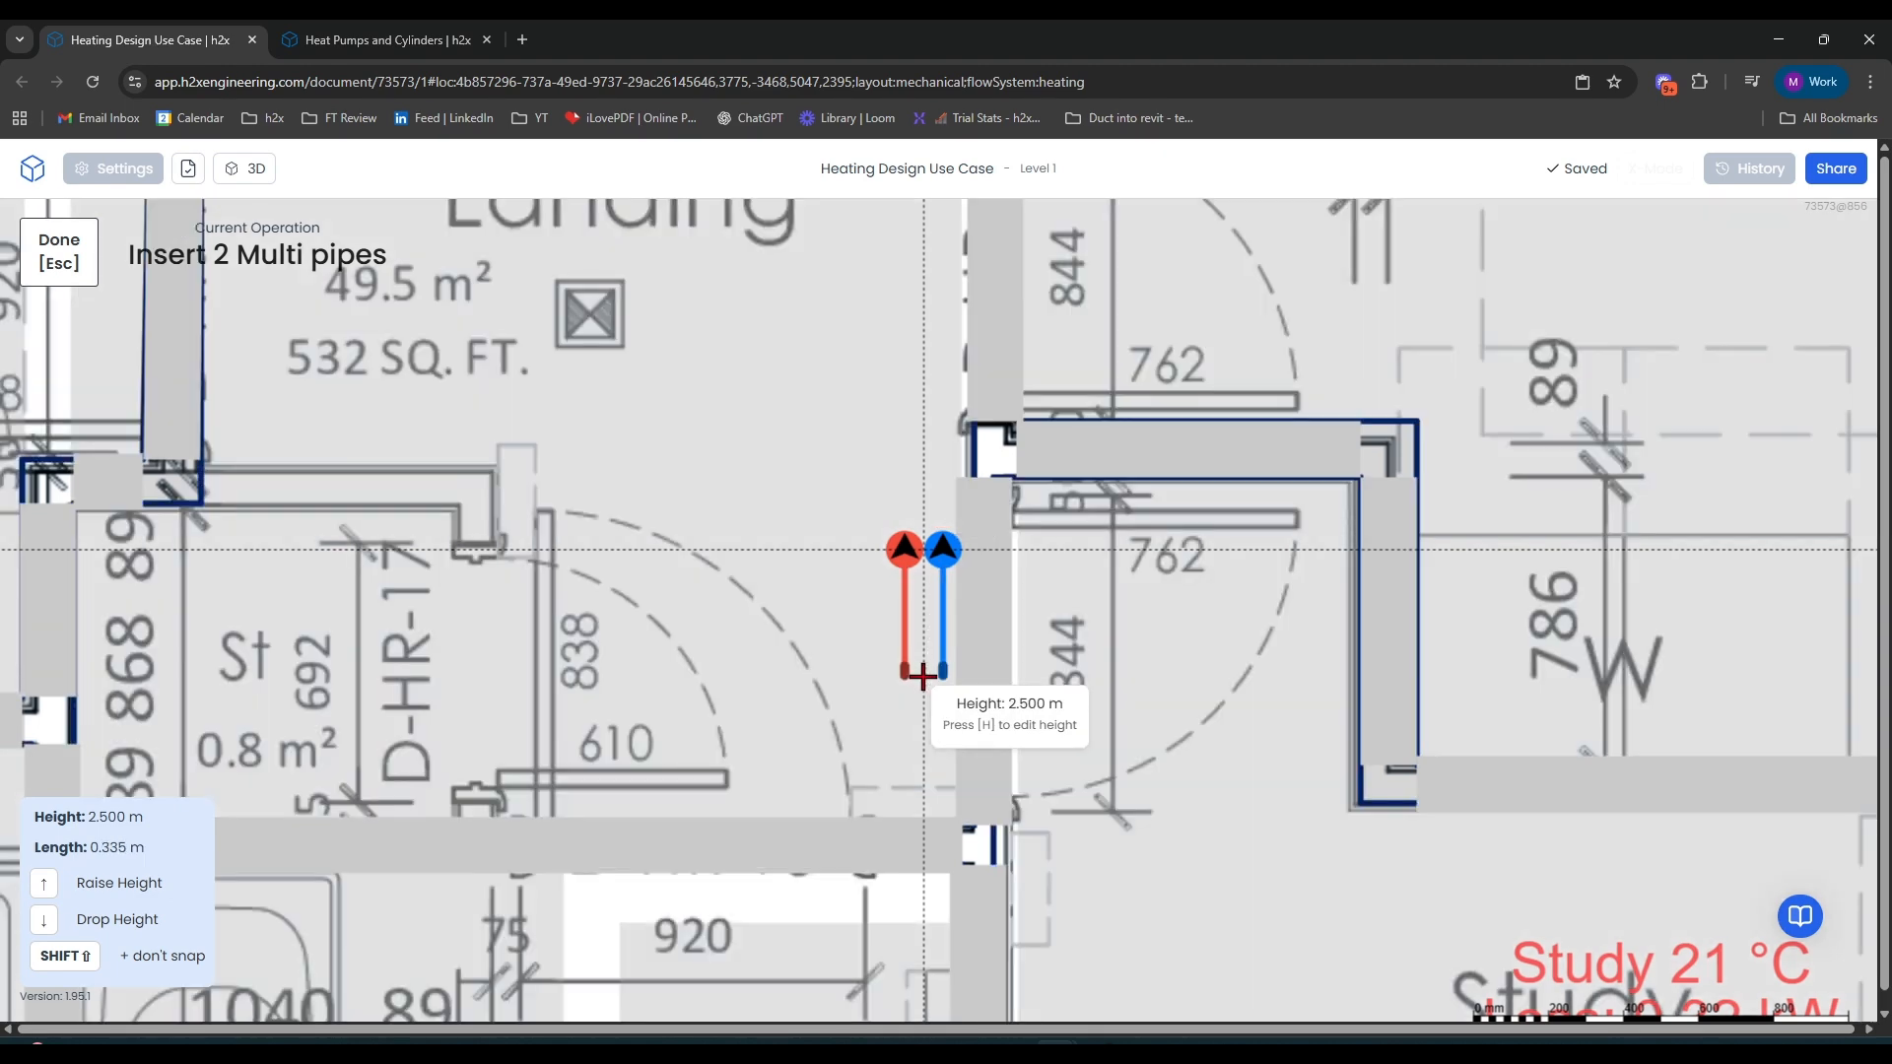
key(h)
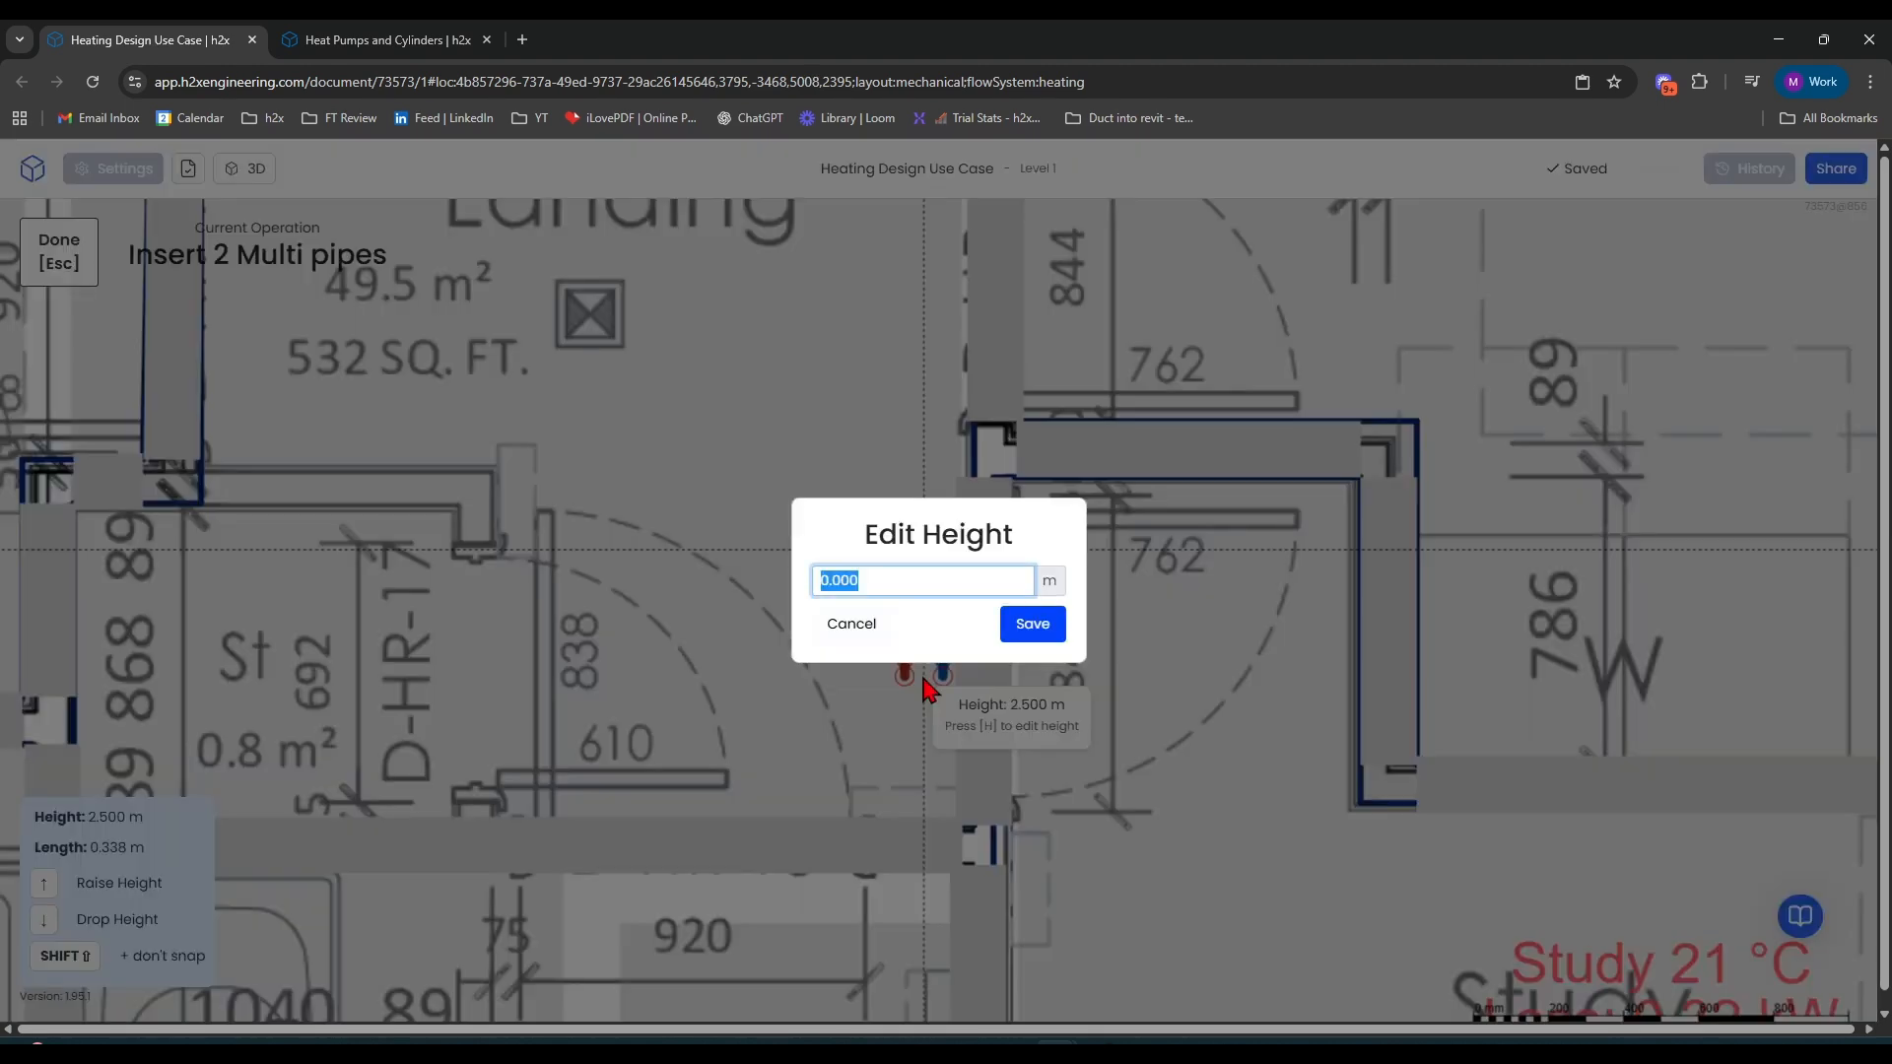
text(-0.1)
key(Return)
click(917, 664)
scroll(920, 655, down, 4)
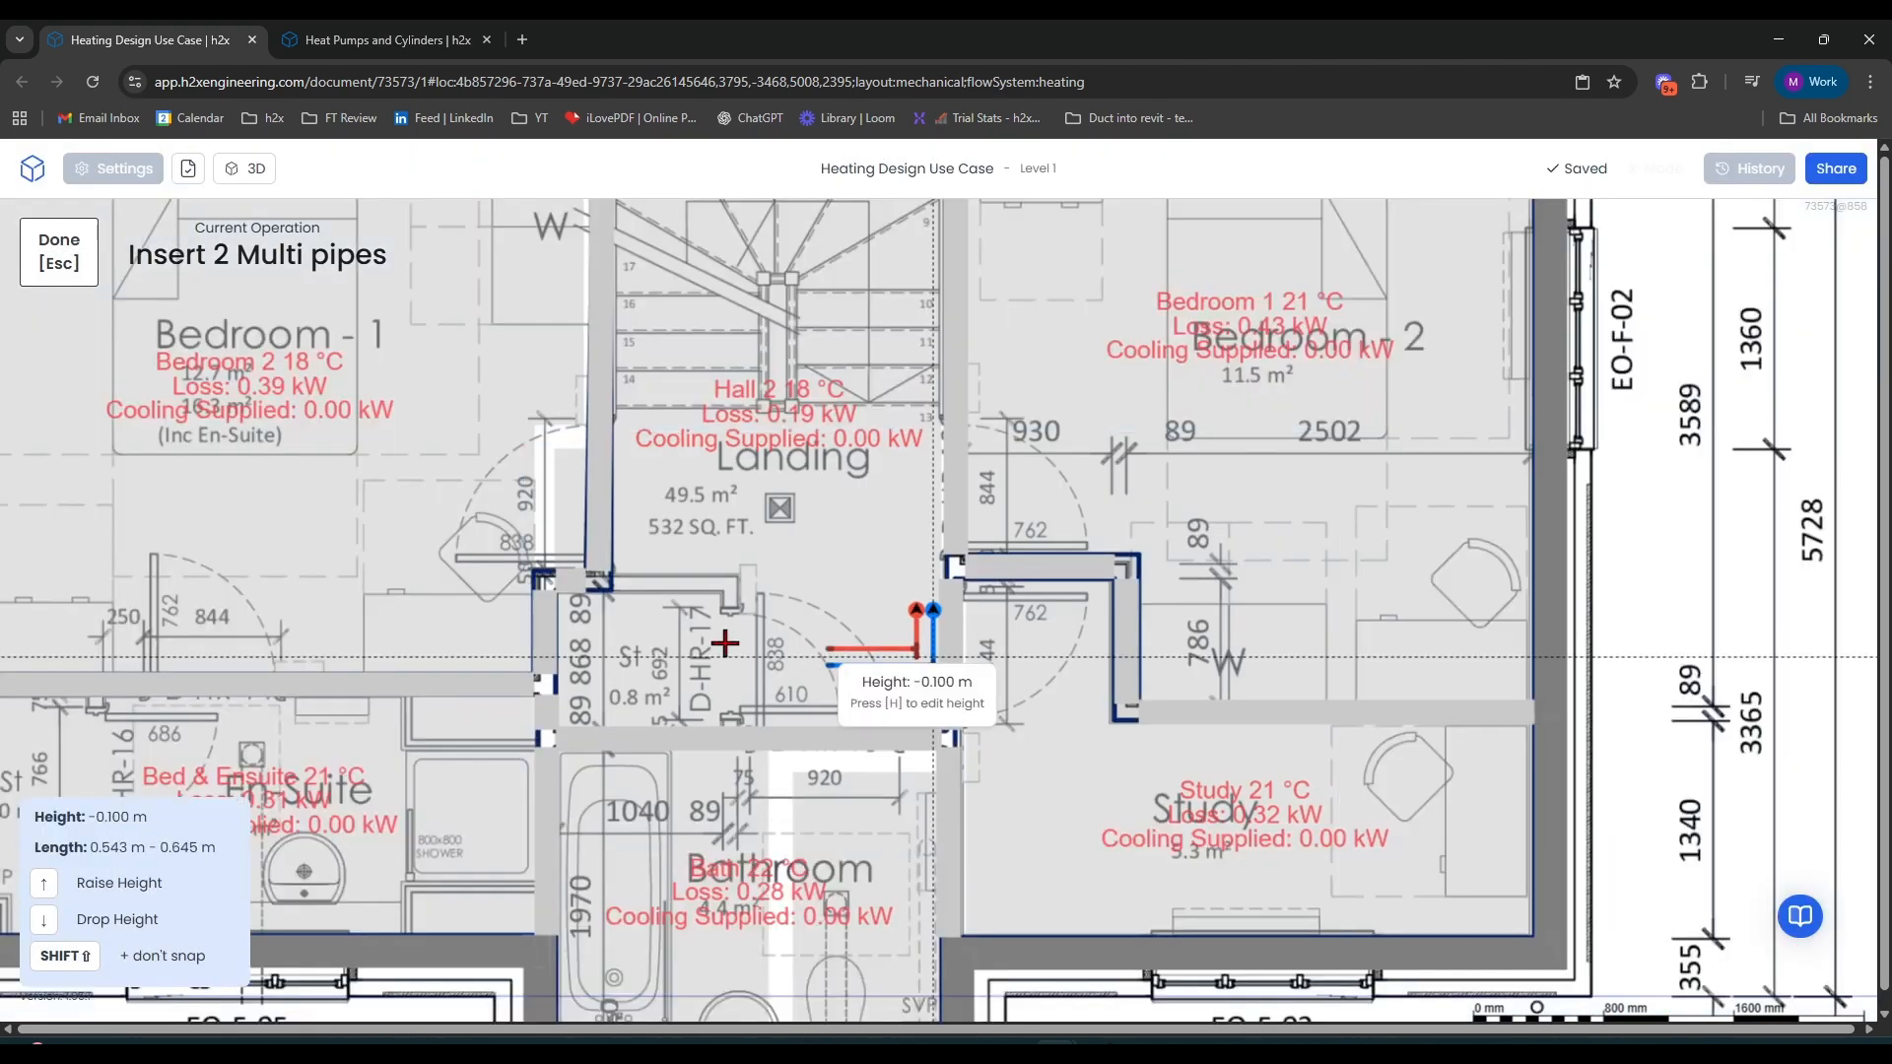
click(569, 644)
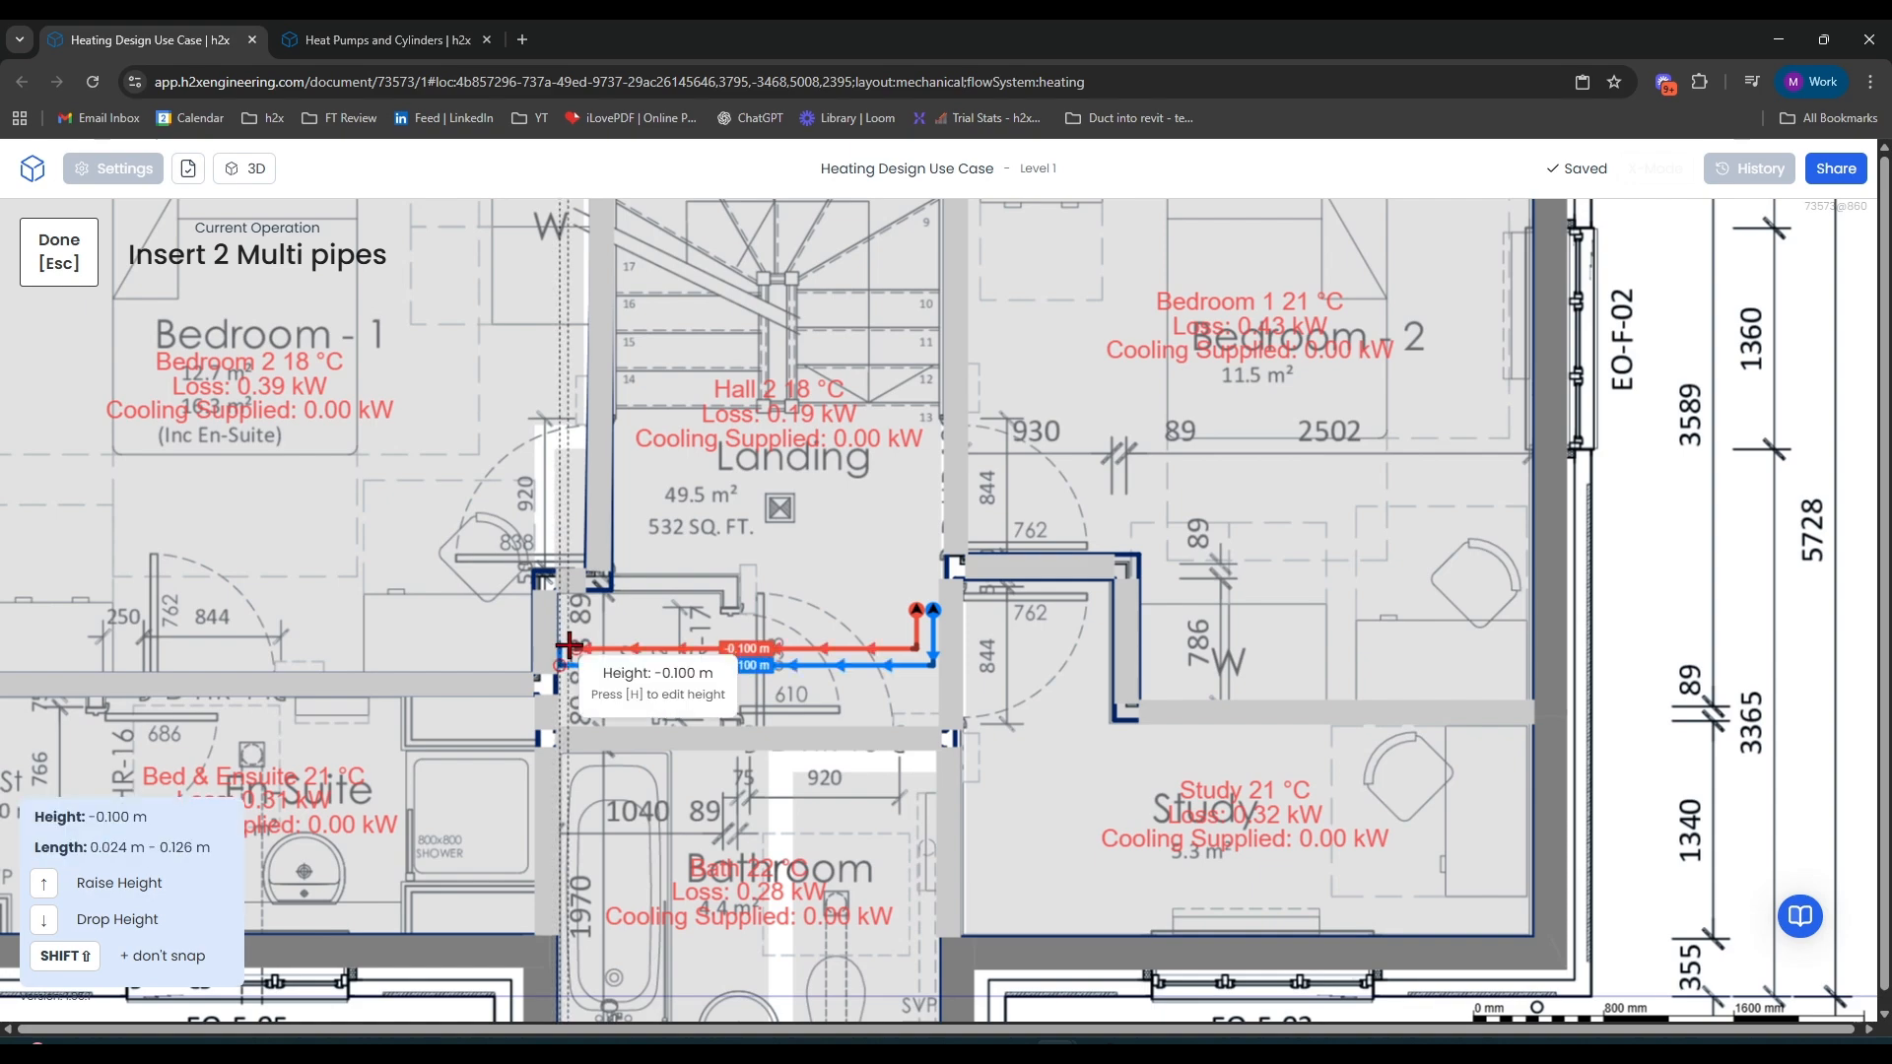
key(Escape)
Place heating risers on the ends of the two pipes at the store's wall
click(655, 238)
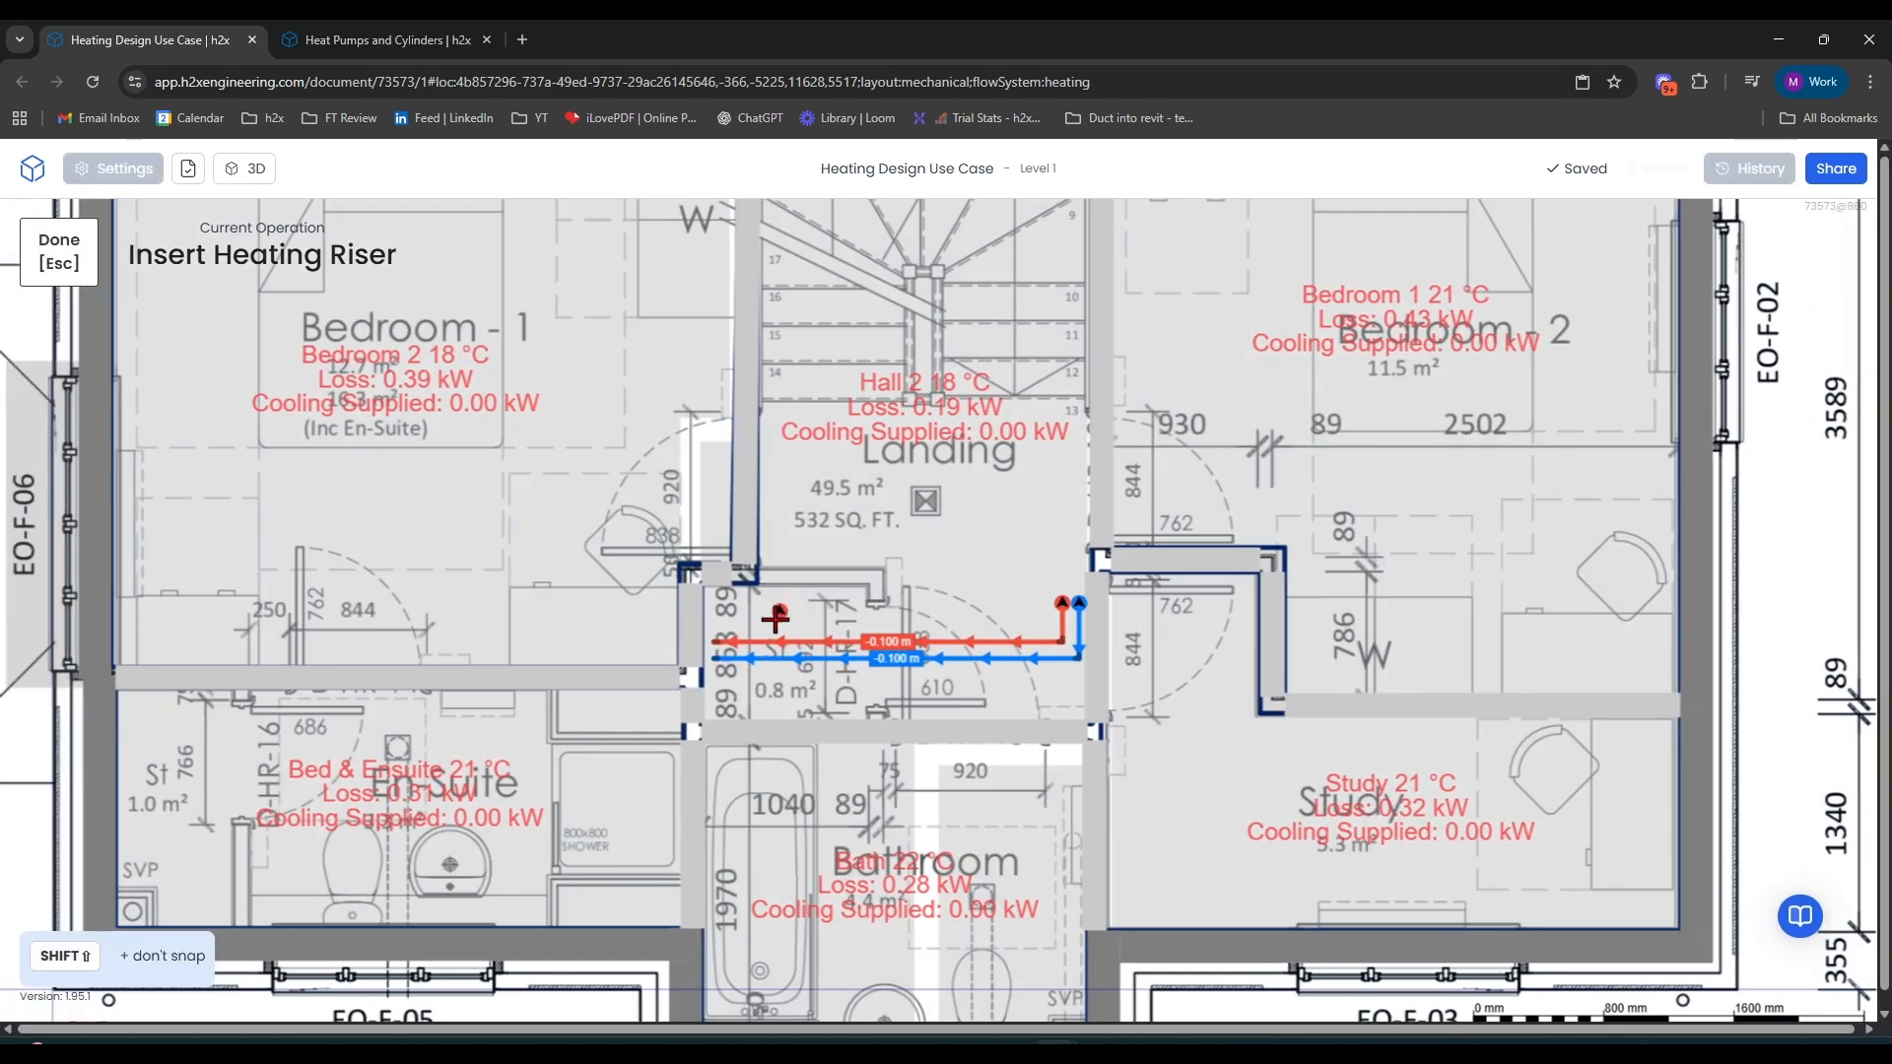
scroll(690, 659, up, 3)
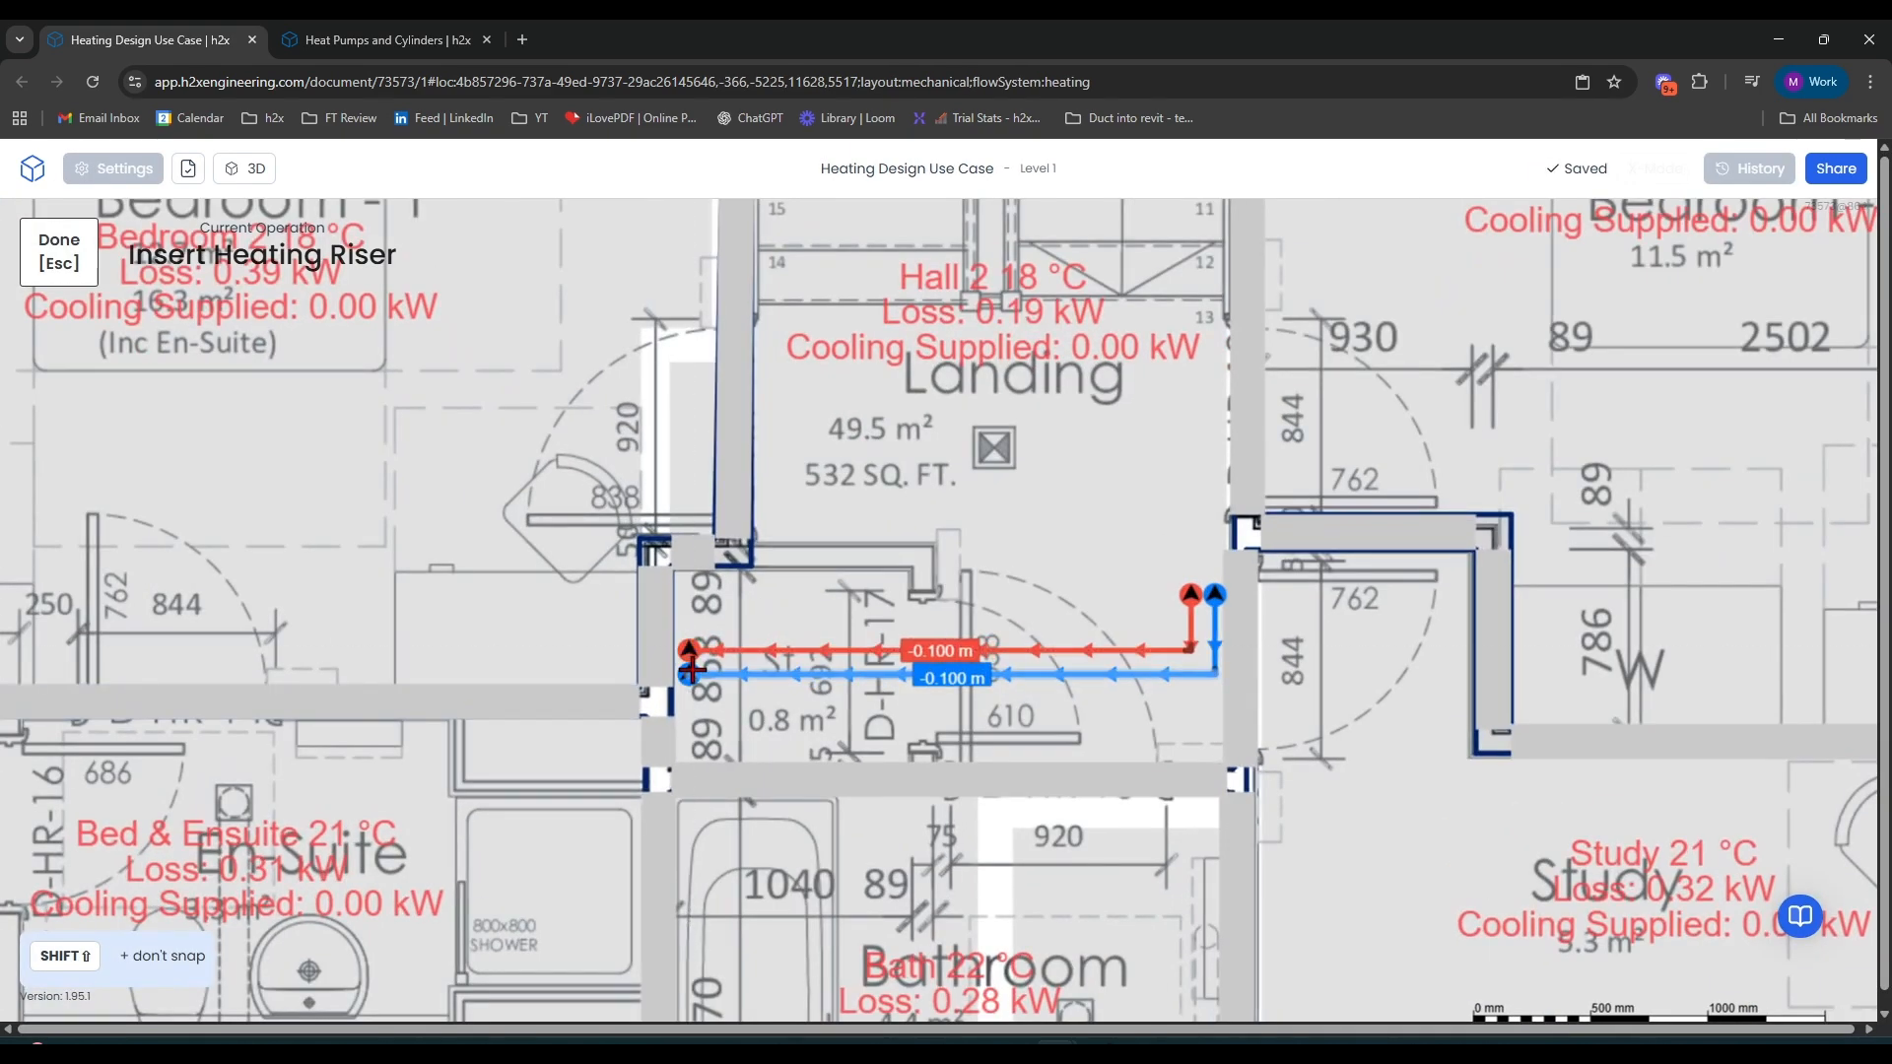
key(Escape)
scroll(685, 680, up, 5)
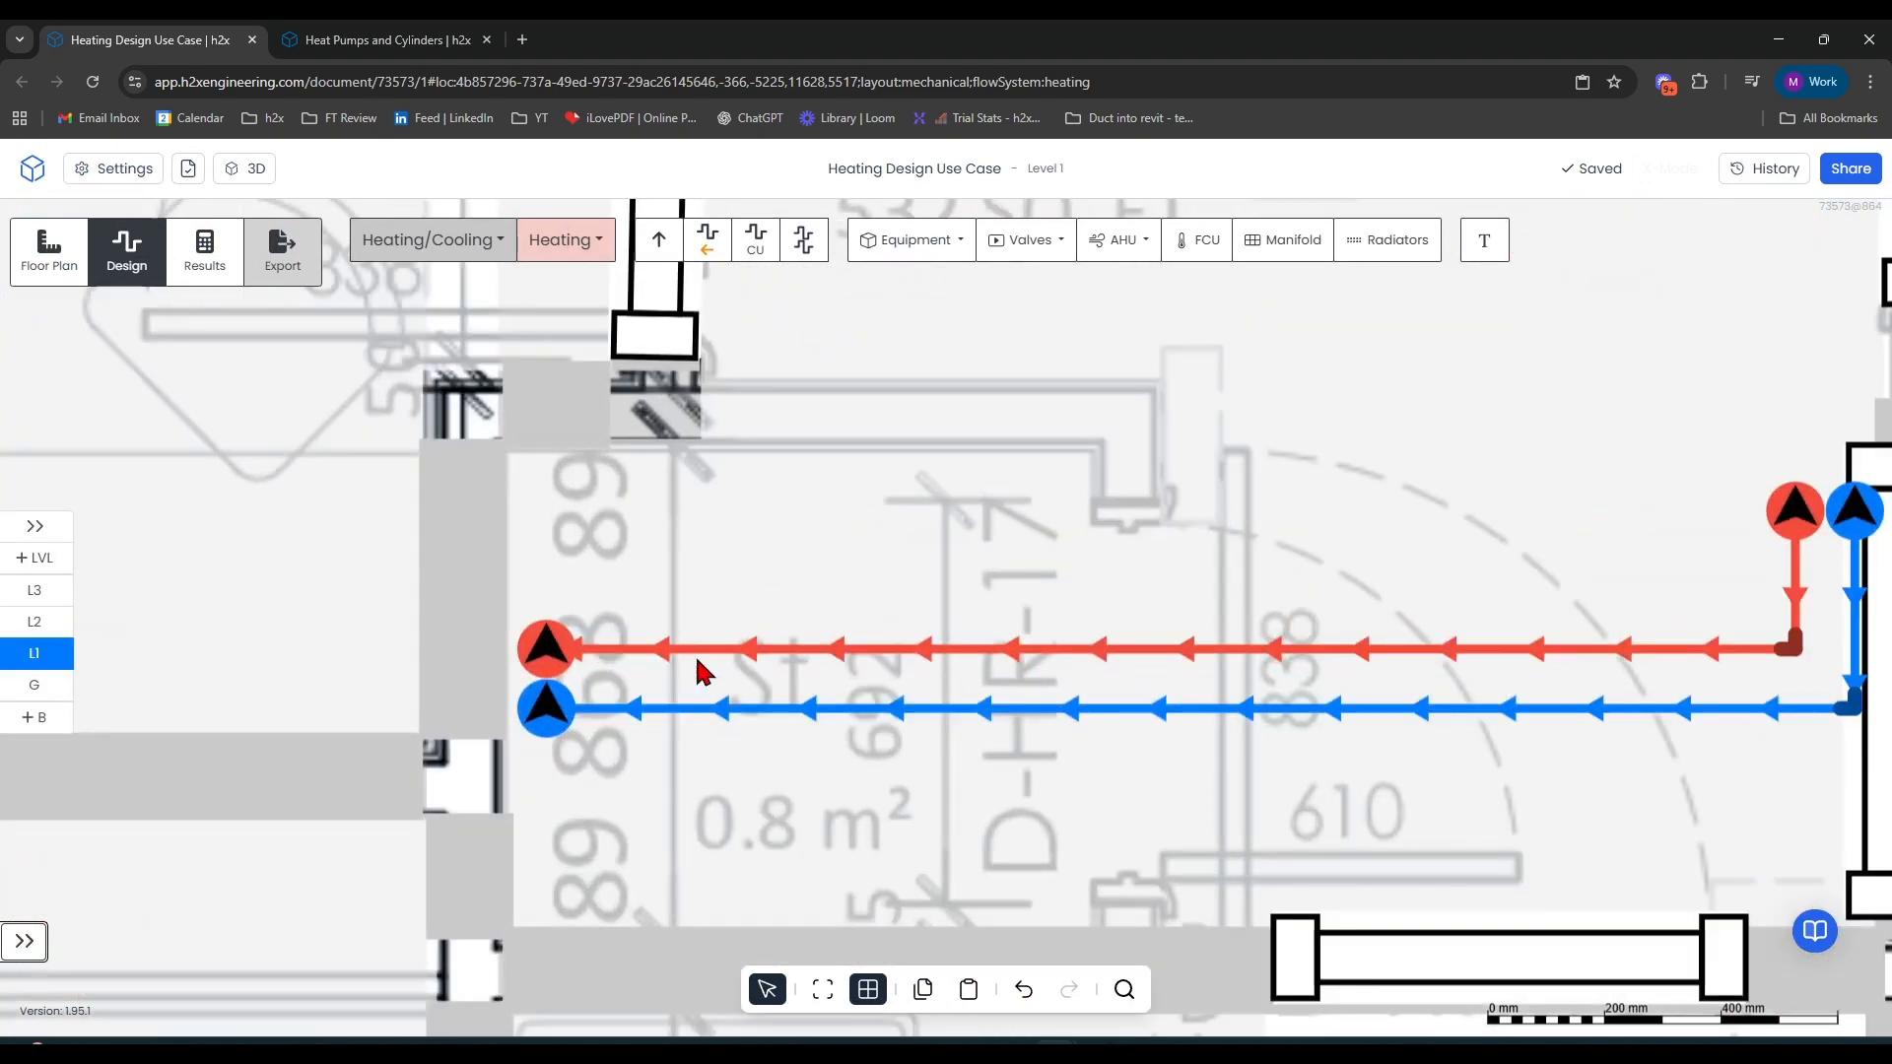
On Level 2, set the top floor of both heating risers beside the Bedroom 4 wall to Level 1, and check them against Level 1
scroll(700, 645, down, 5)
drag(931, 566, 837, 569)
click(35, 622)
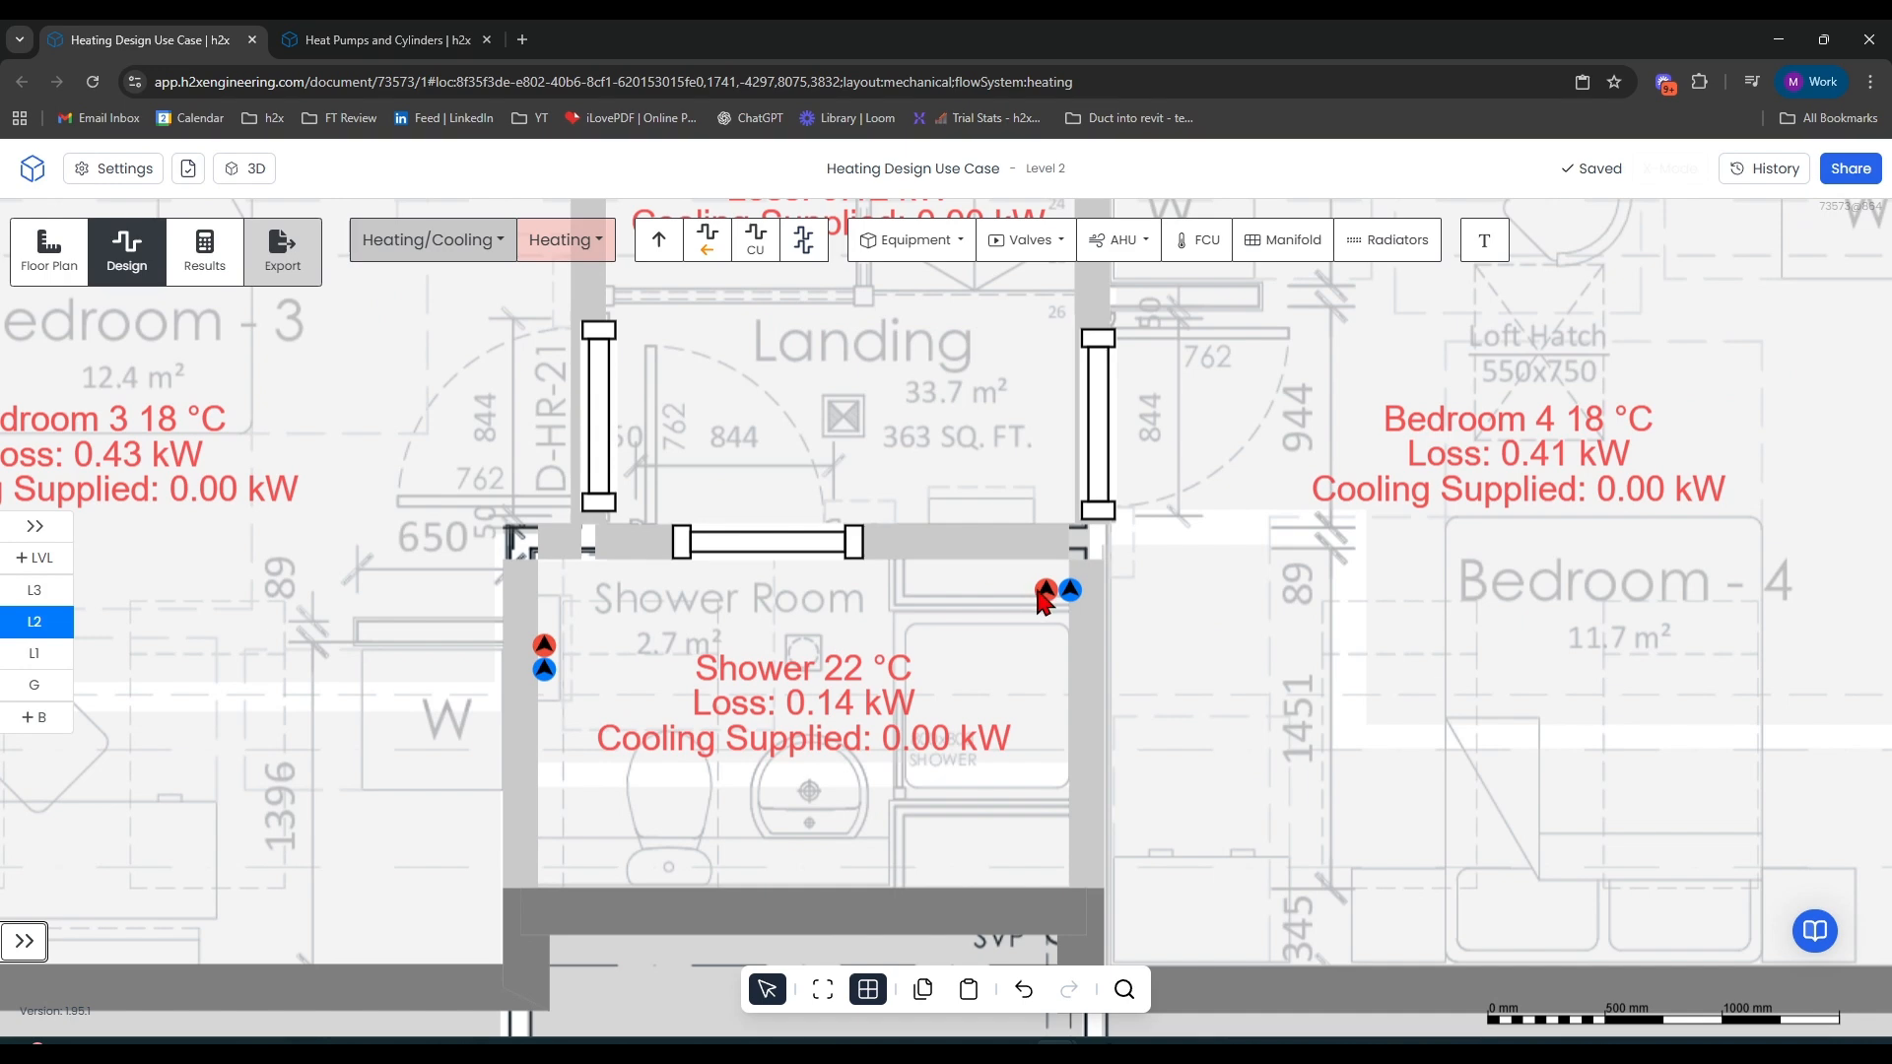
scroll(1043, 599, up, 2)
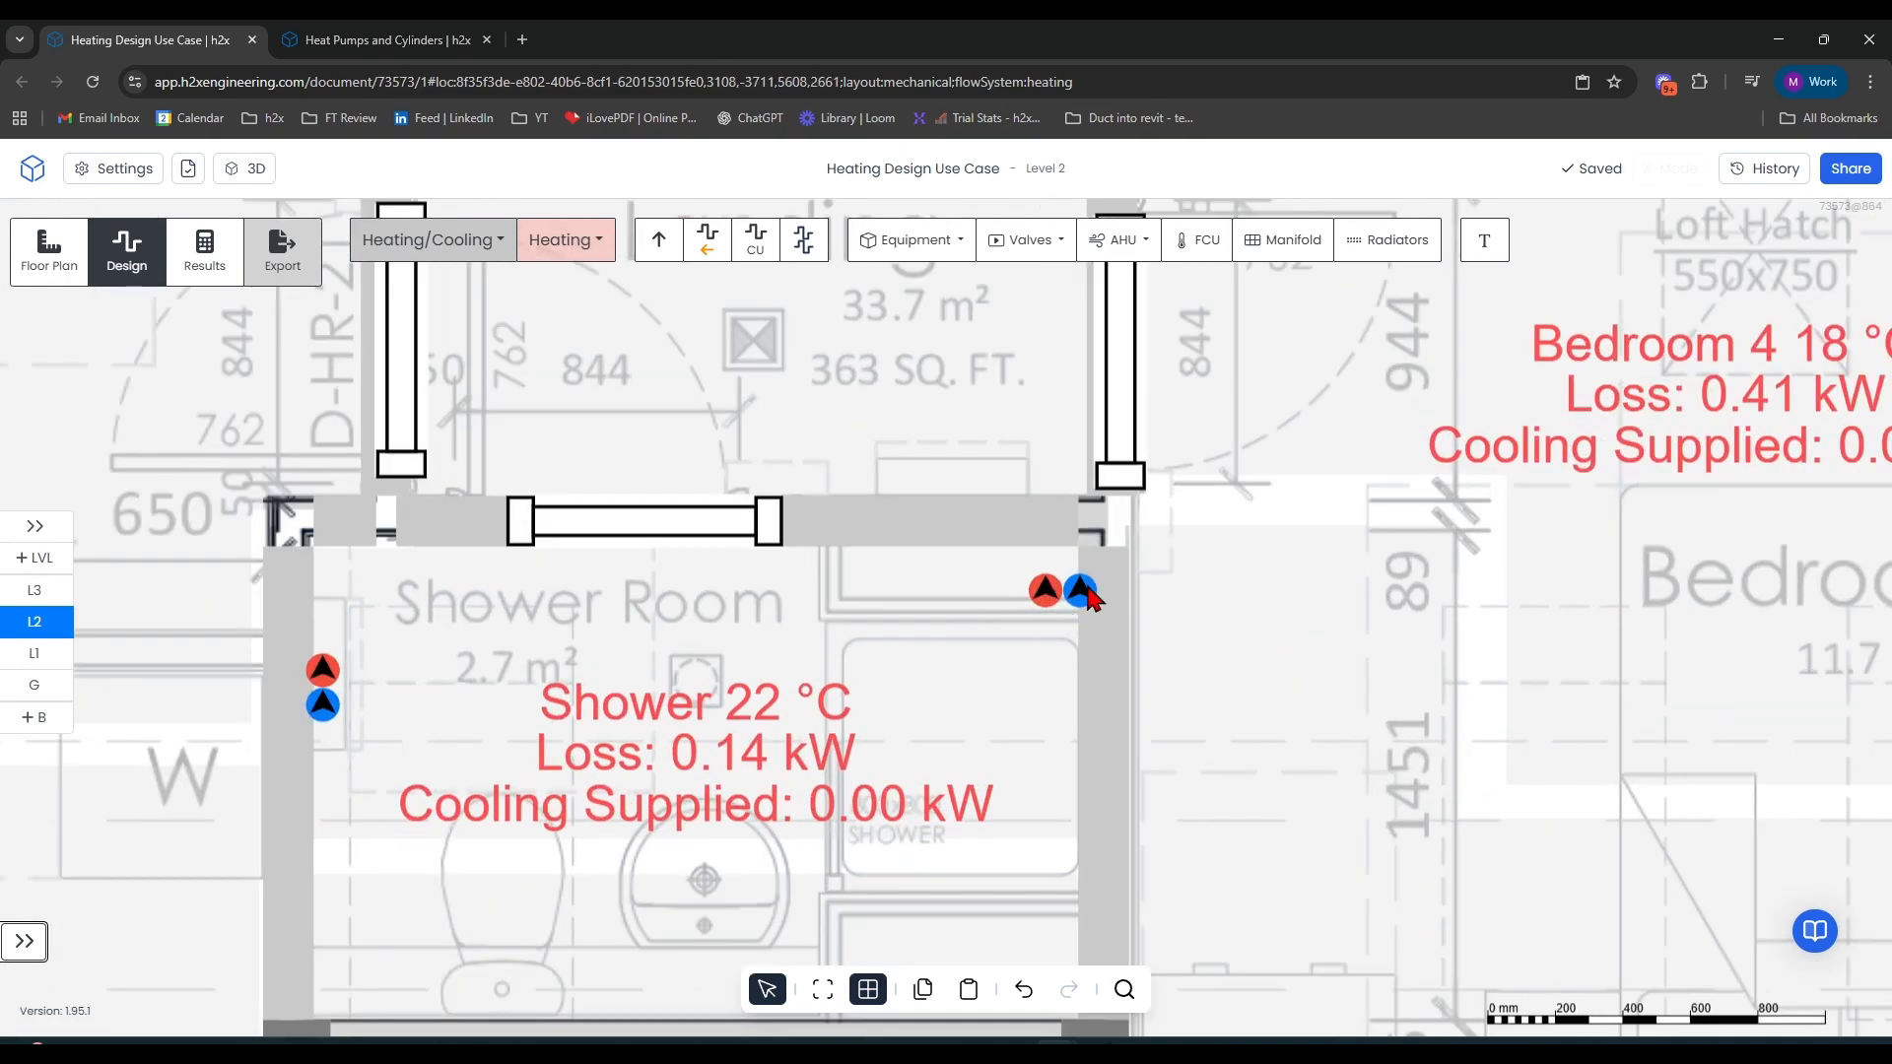
click(1061, 601)
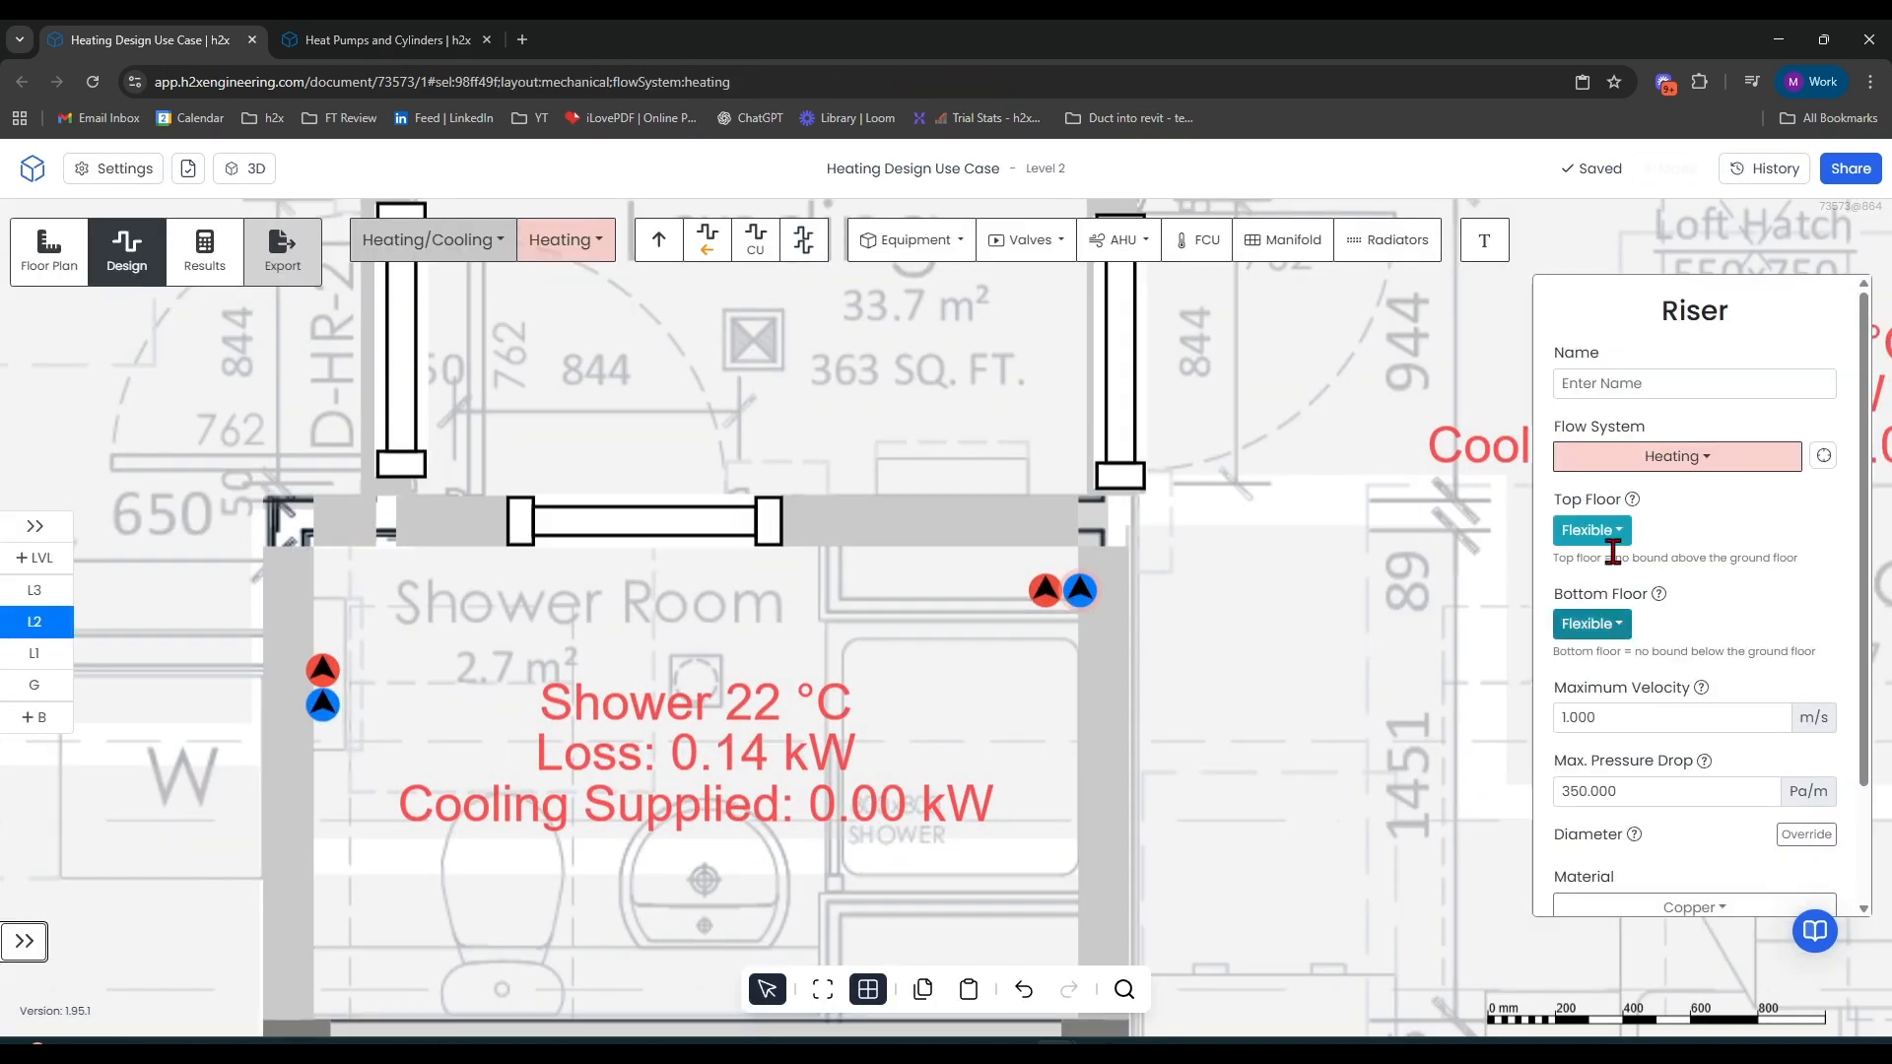
click(1612, 537)
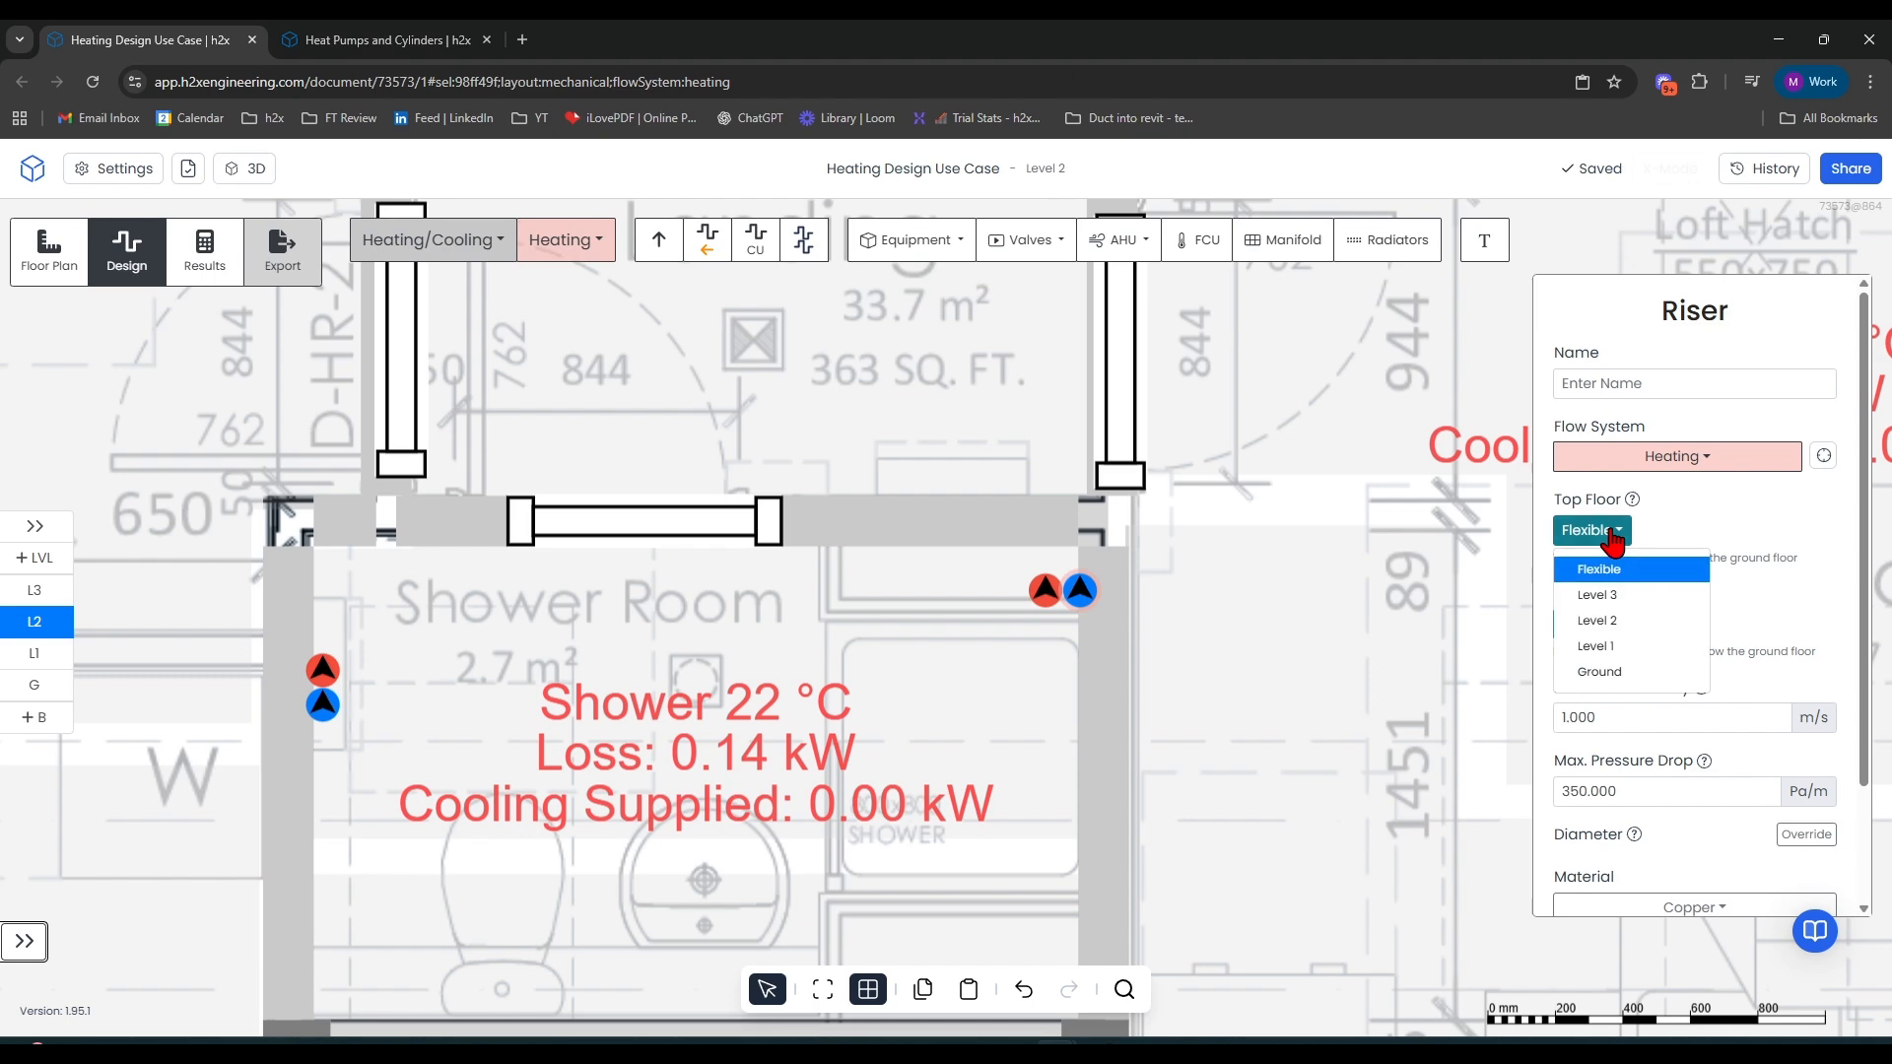
click(1617, 646)
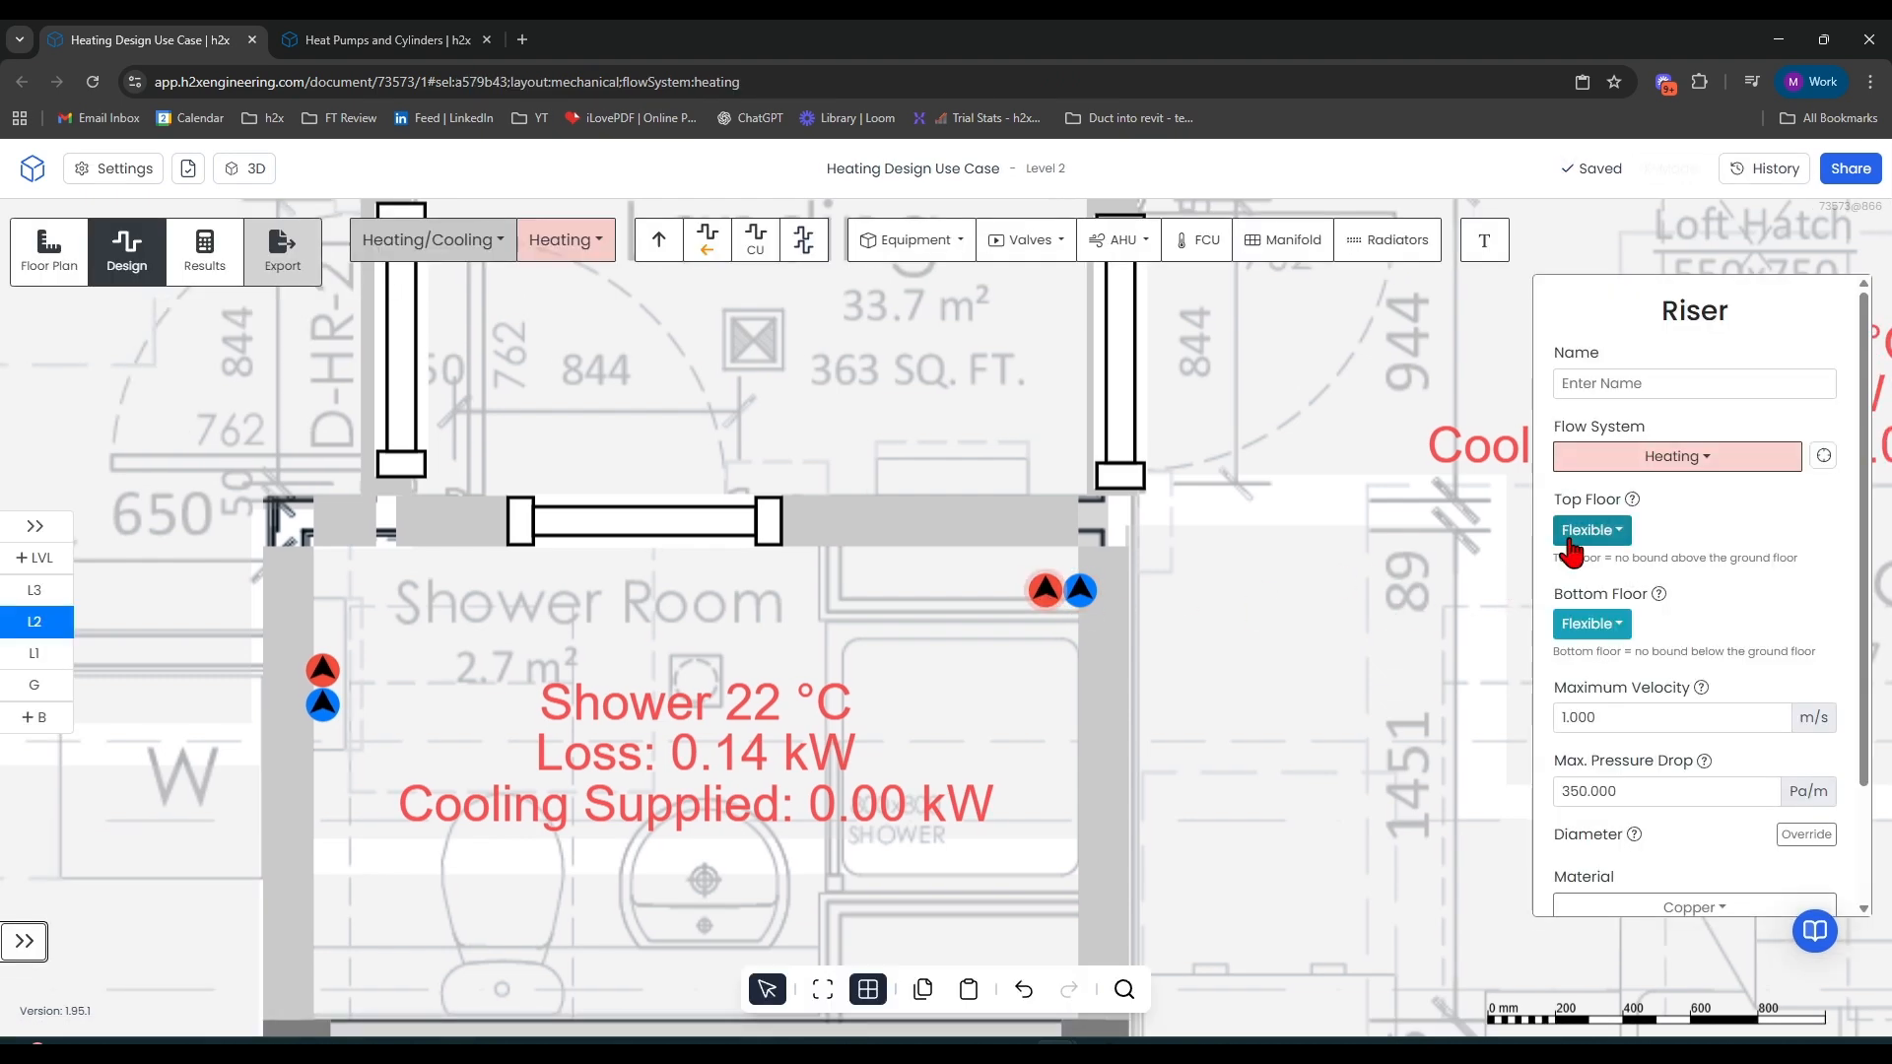
click(1589, 530)
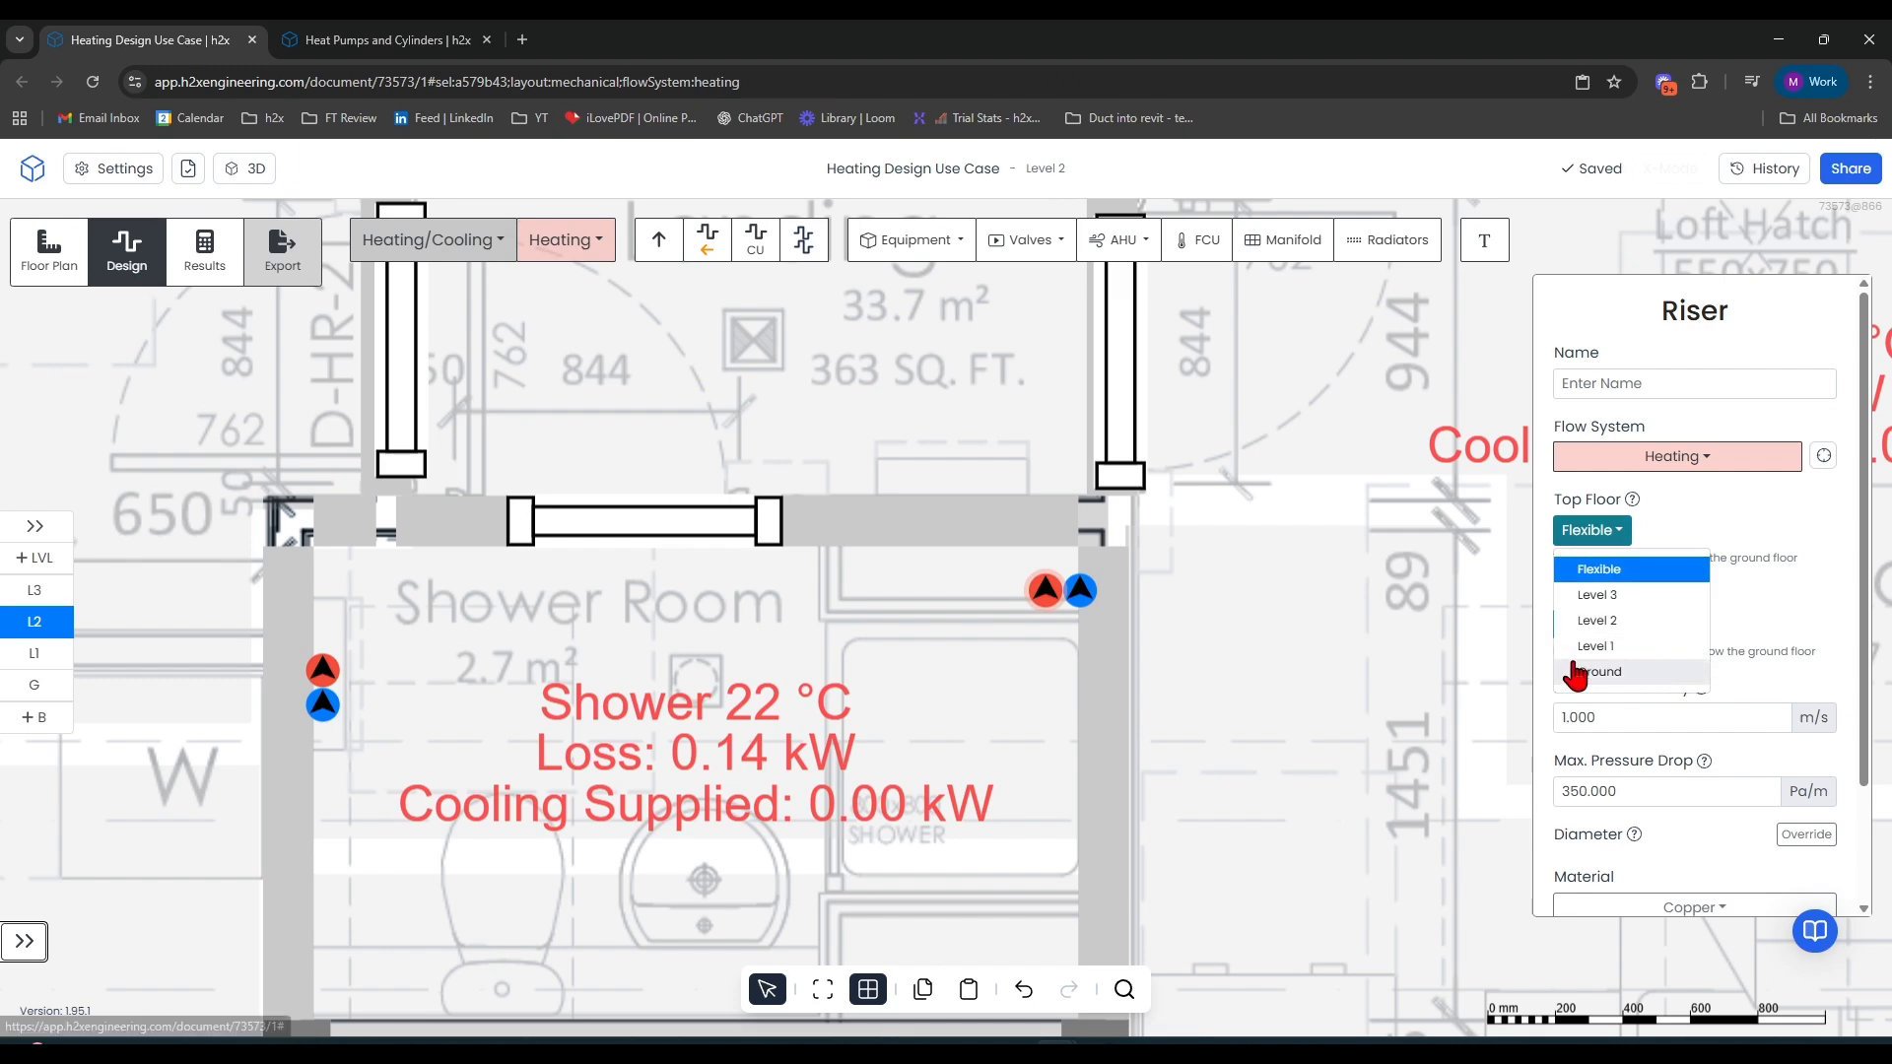
click(1577, 646)
click(1278, 661)
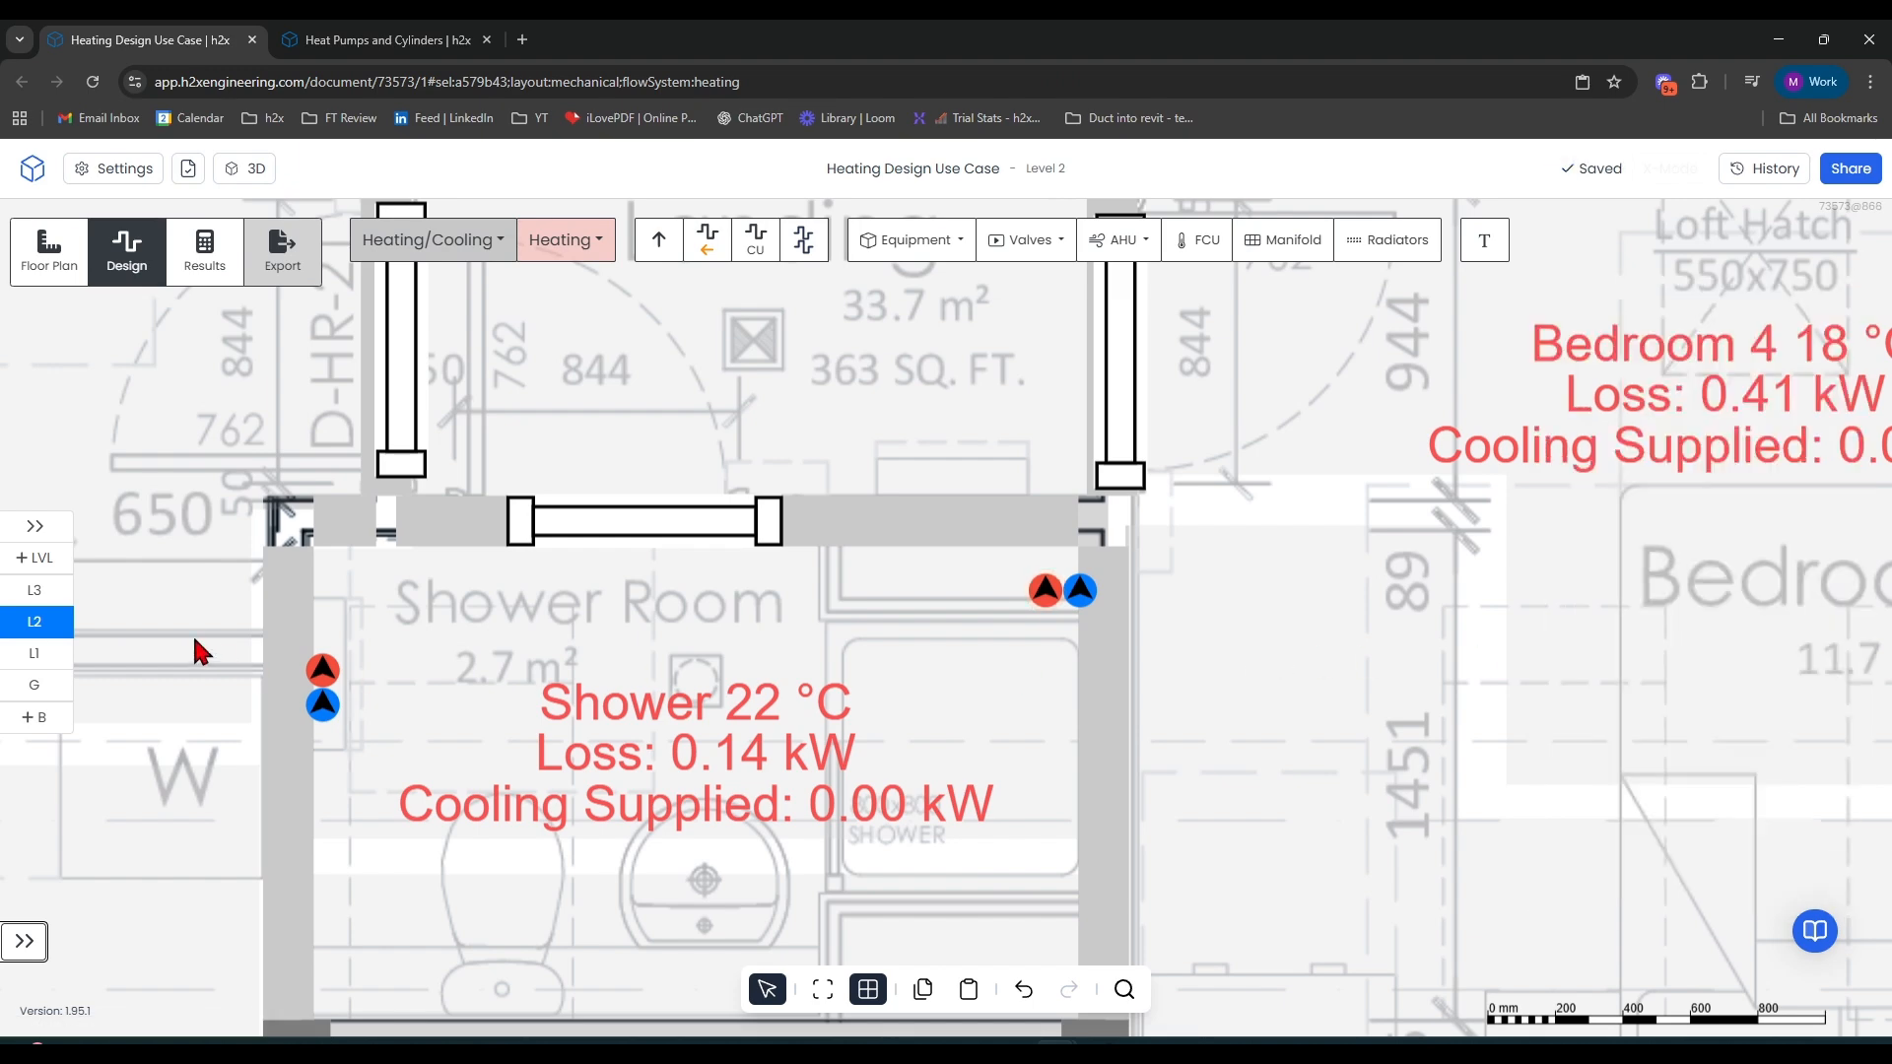
click(38, 654)
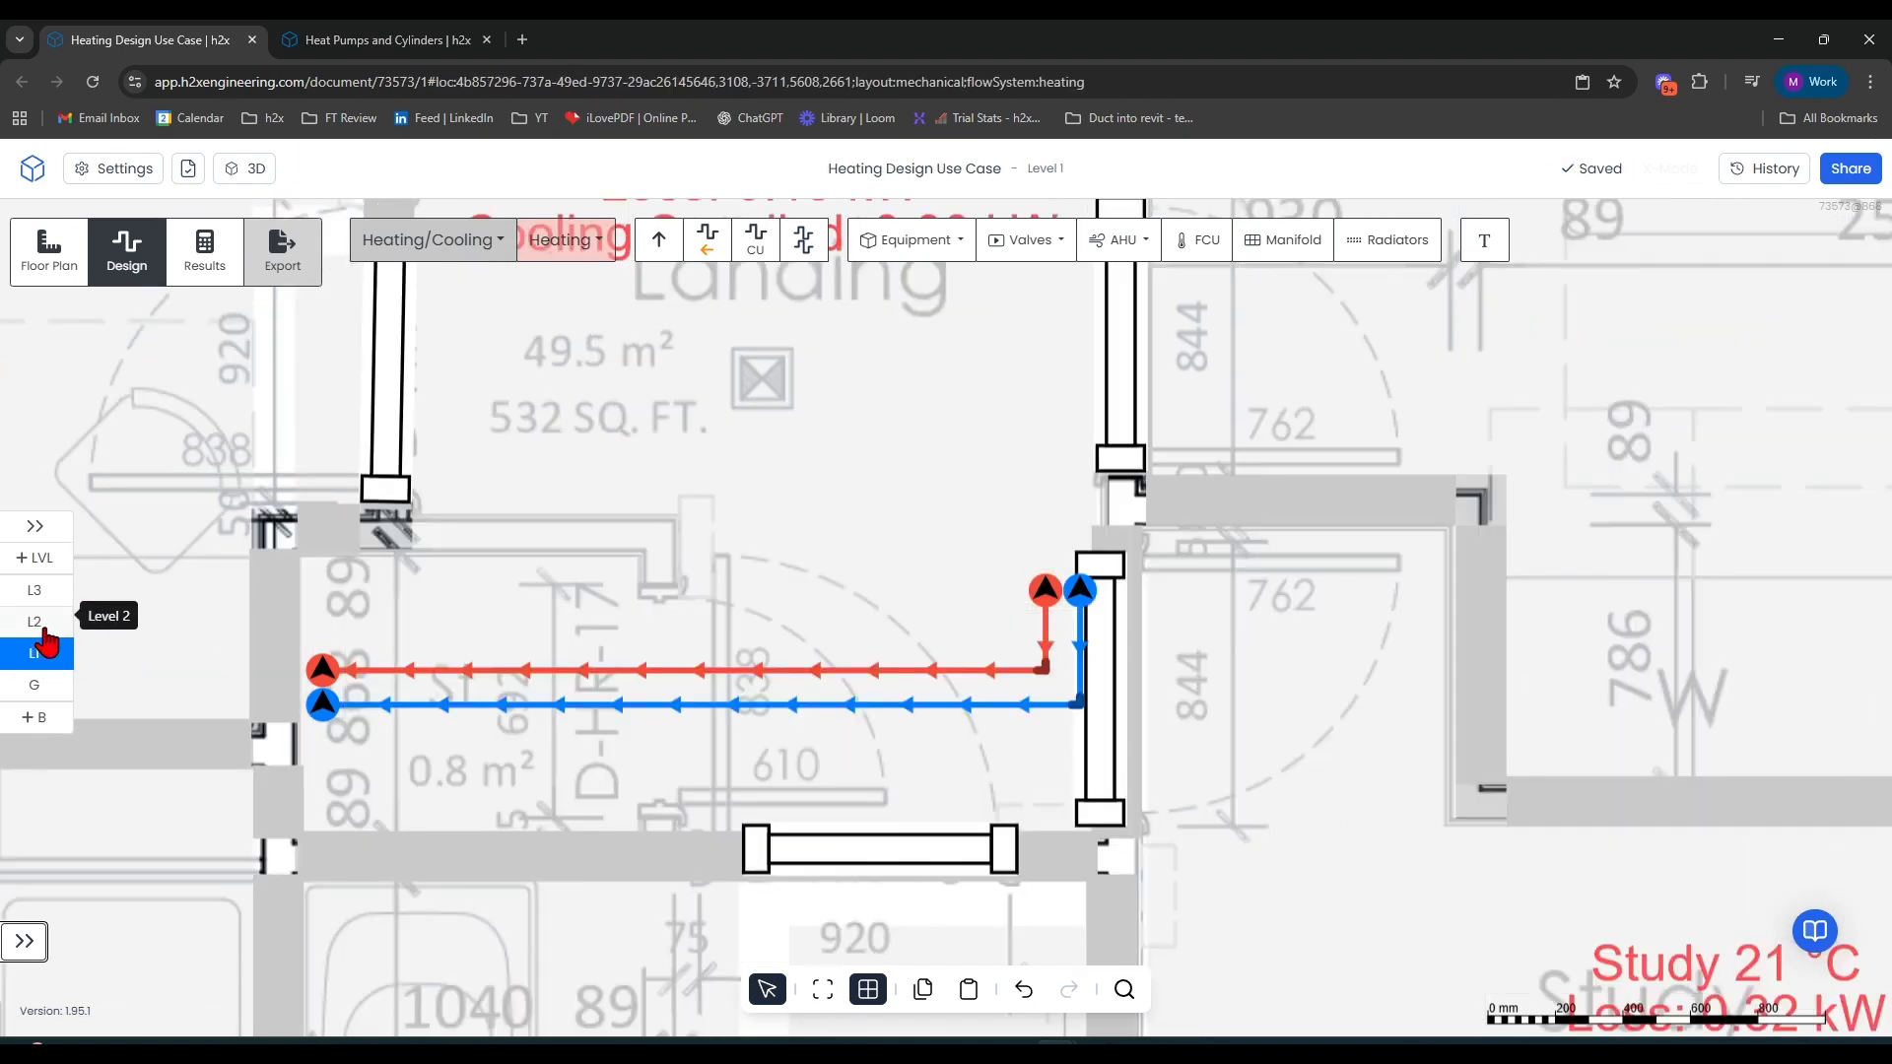
click(44, 629)
click(51, 656)
On the Ground level, set the bottom floor of the red and blue risers beside the Hall's door opening to Level 1
scroll(345, 671, down, 3)
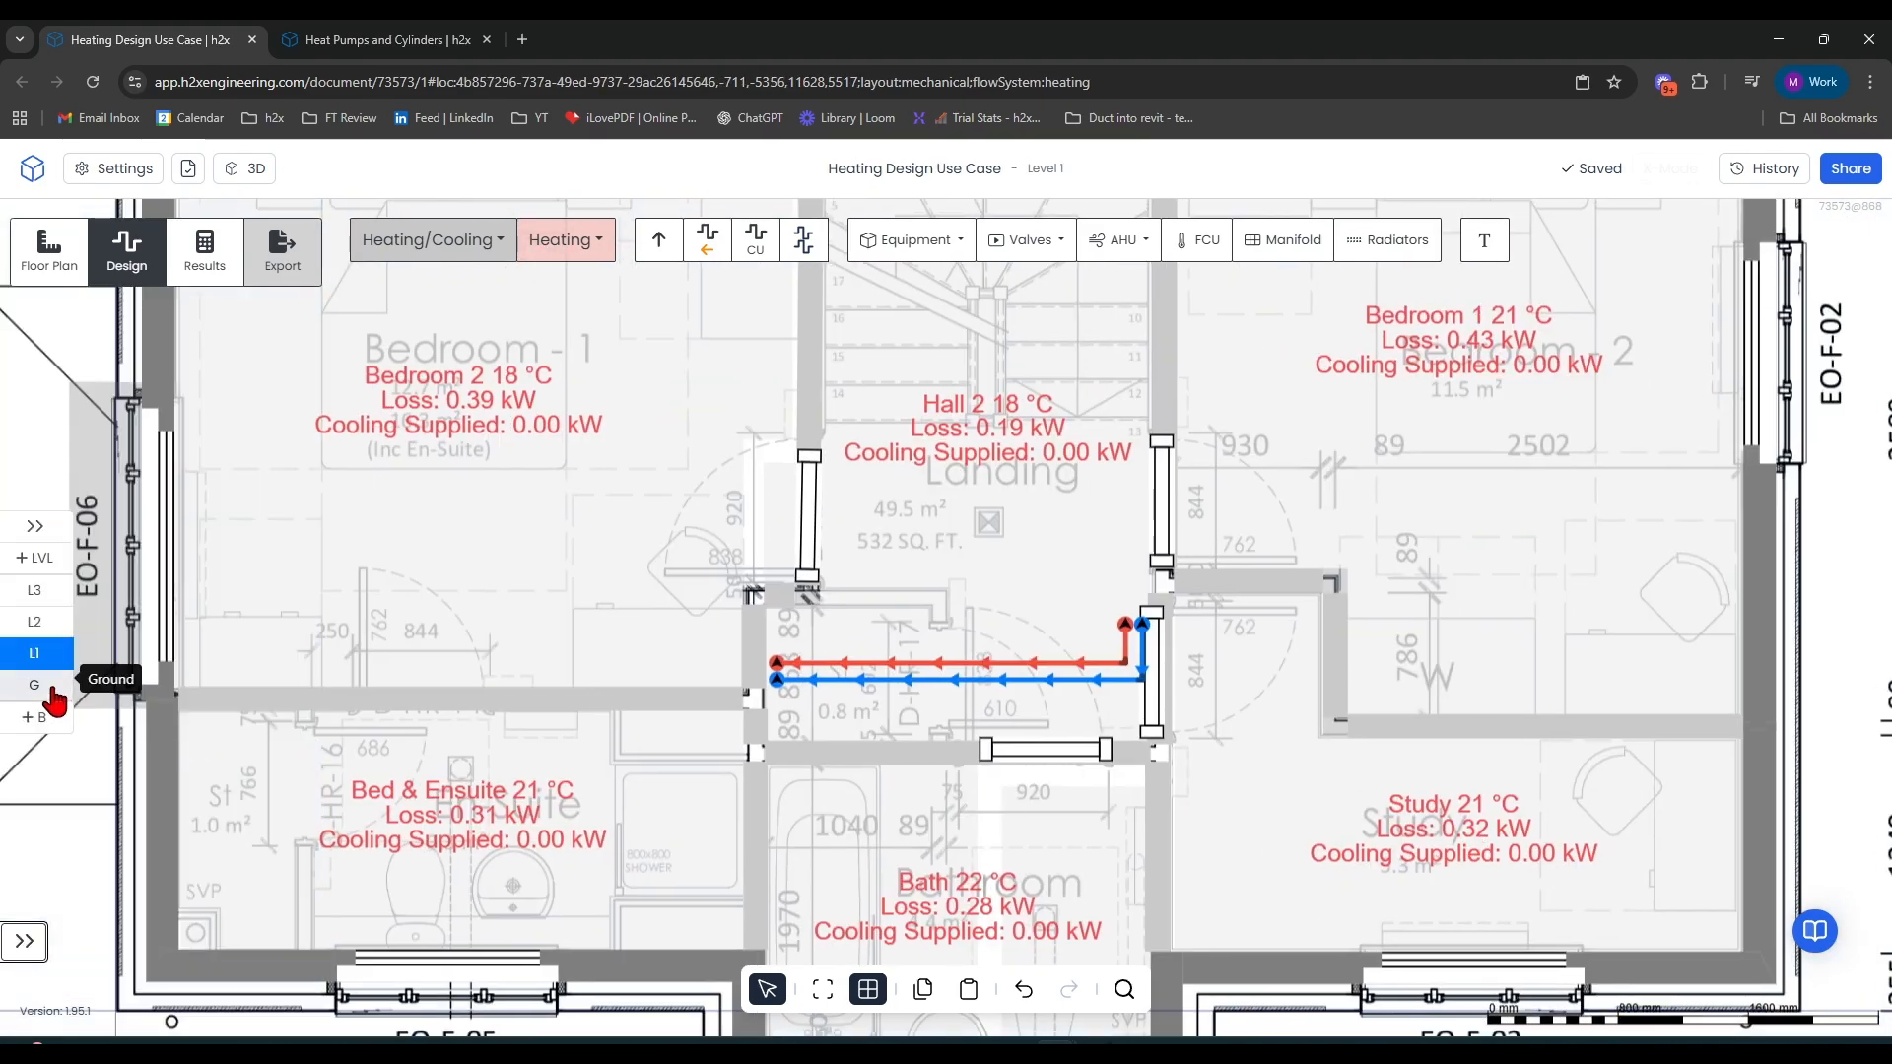
click(36, 686)
scroll(767, 687, up, 3)
scroll(766, 687, up, 2)
click(760, 690)
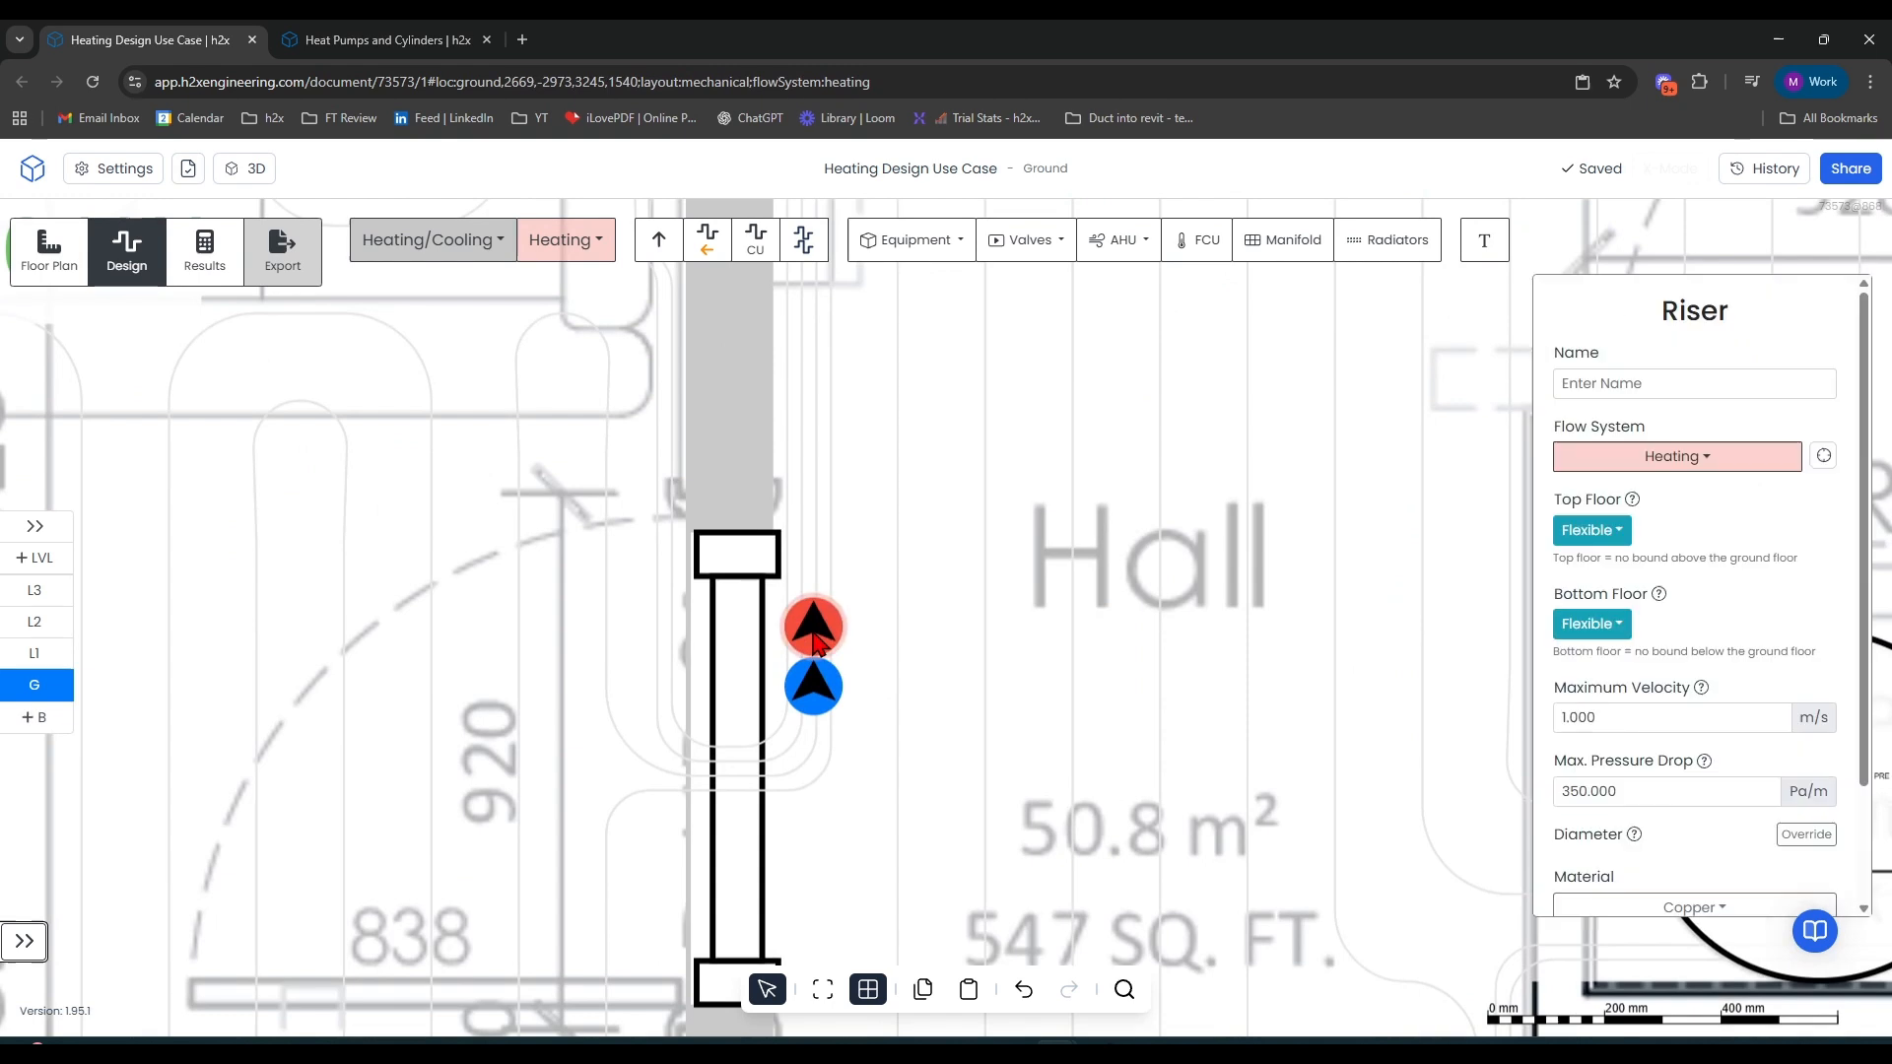
click(1575, 627)
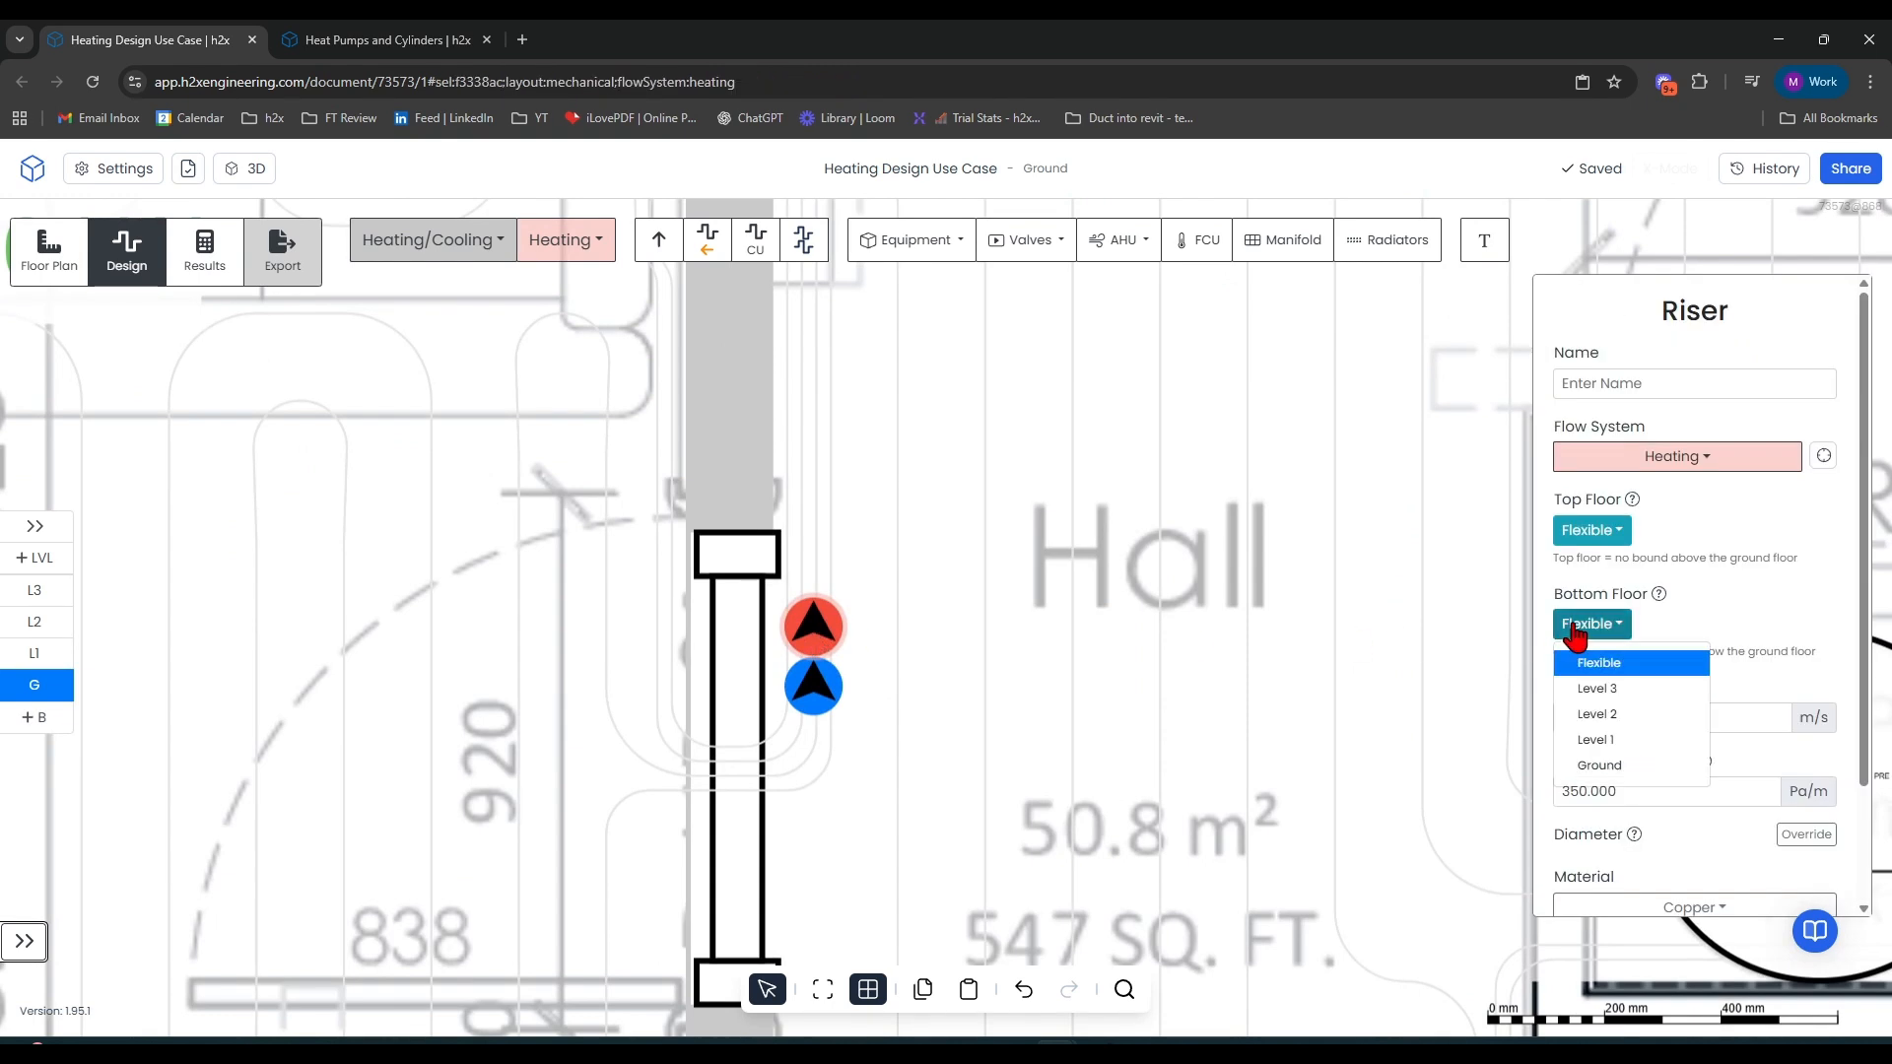
click(1597, 741)
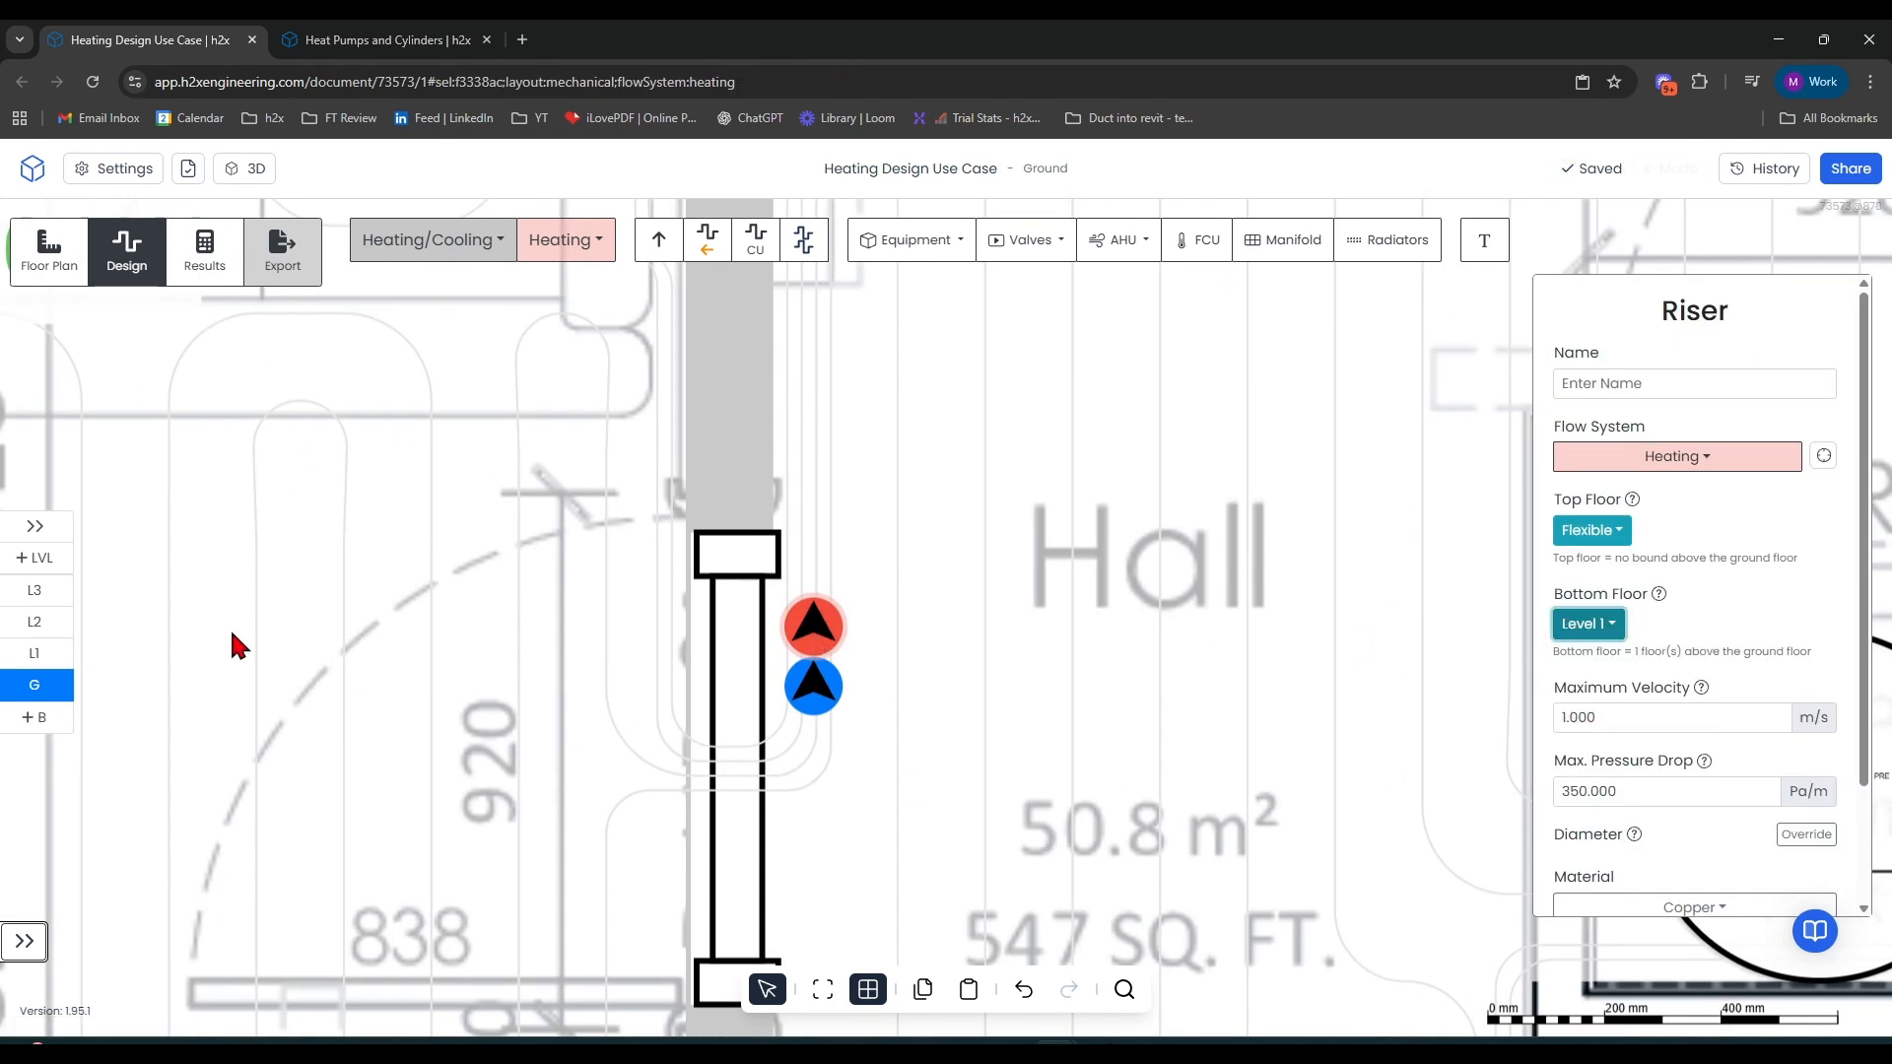
click(904, 680)
click(824, 695)
click(1589, 624)
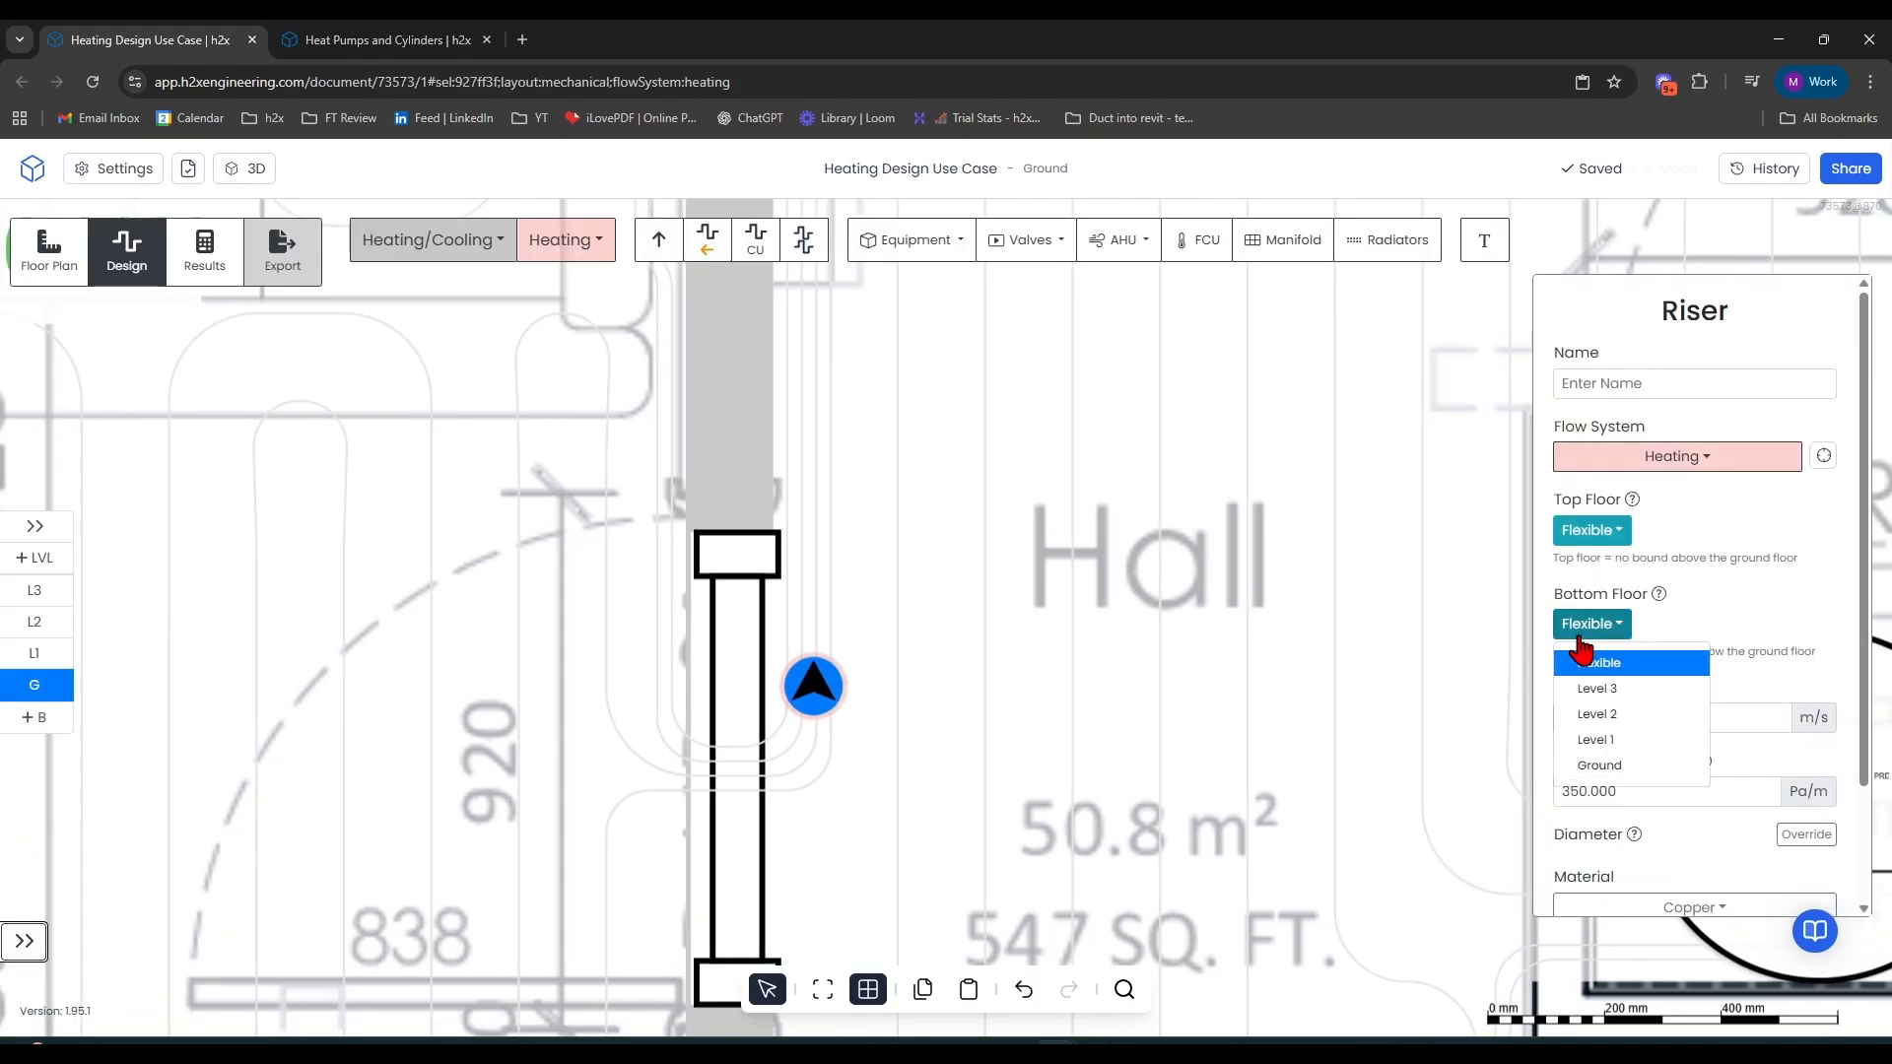
click(1589, 725)
click(1019, 623)
Review the ground-floor risers beside the cylinder and the pipework where they come up on Level 1
scroll(431, 562, down, 3)
scroll(596, 585, down, 4)
drag(1532, 631, 1631, 719)
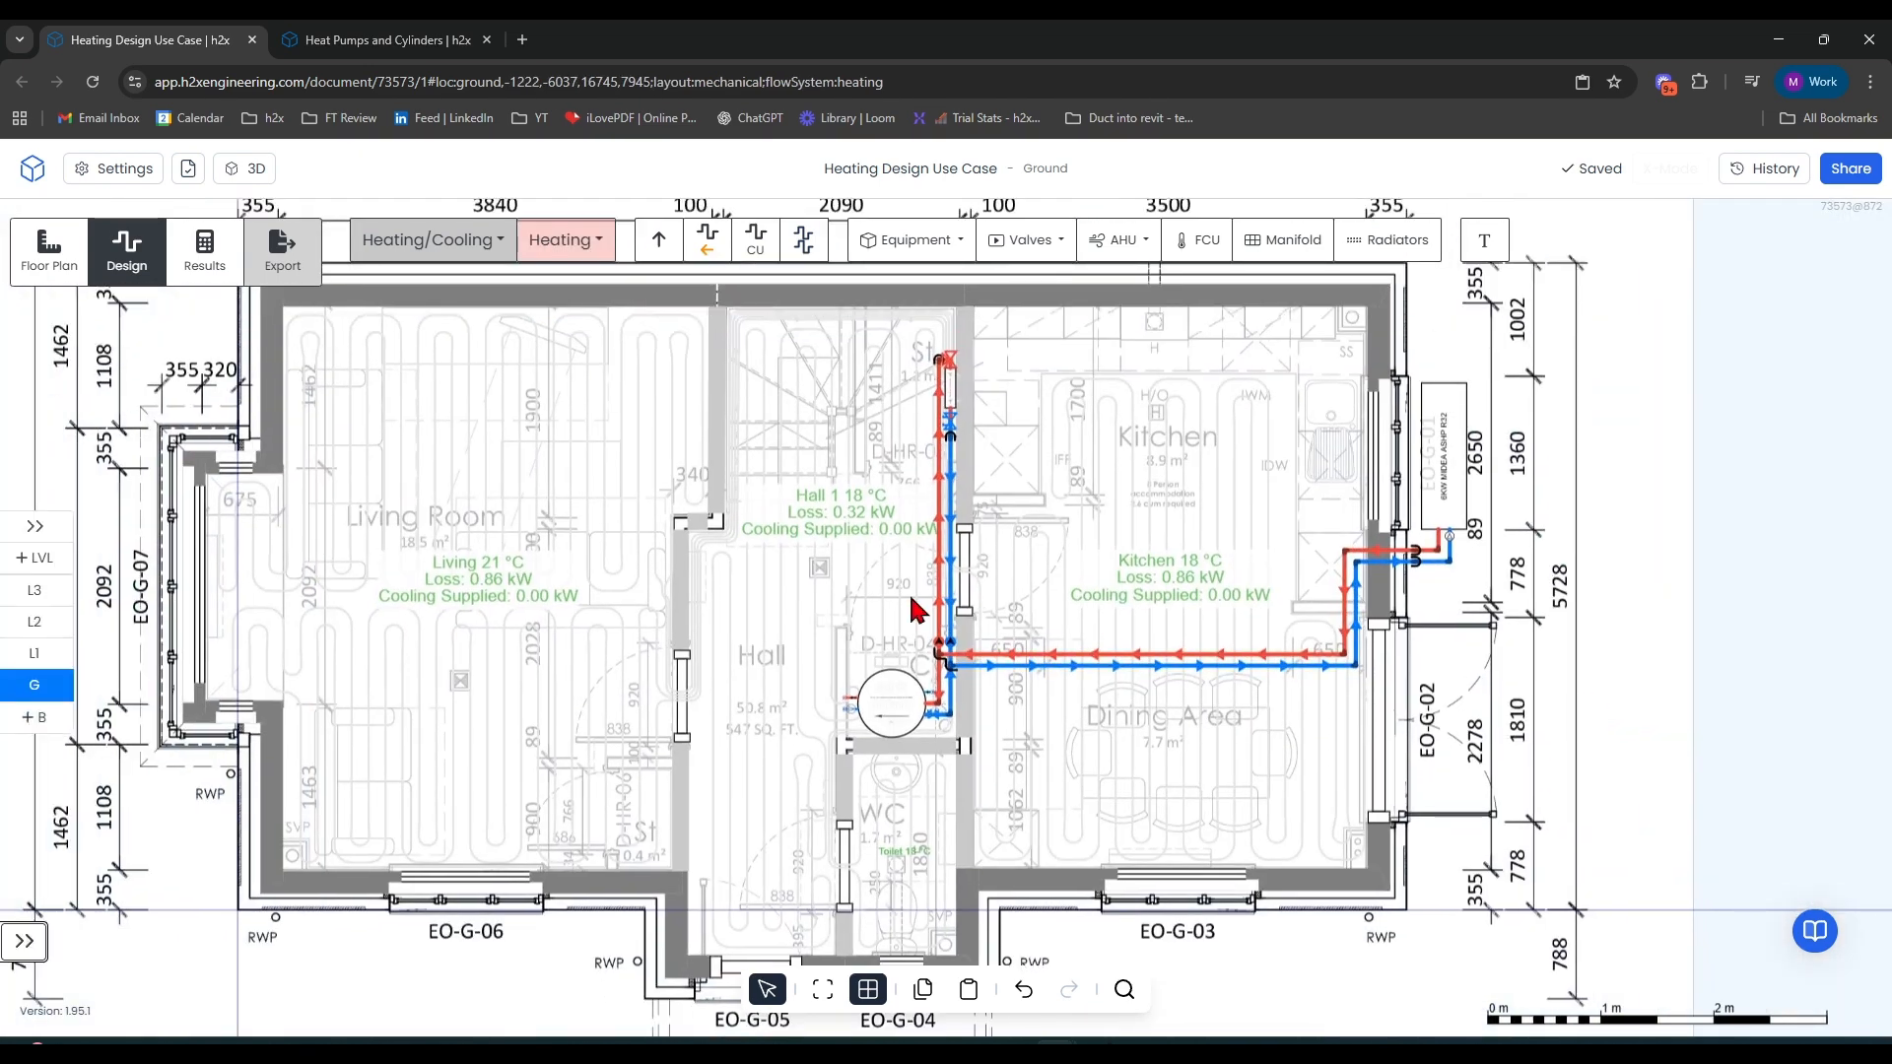
scroll(948, 650, up, 5)
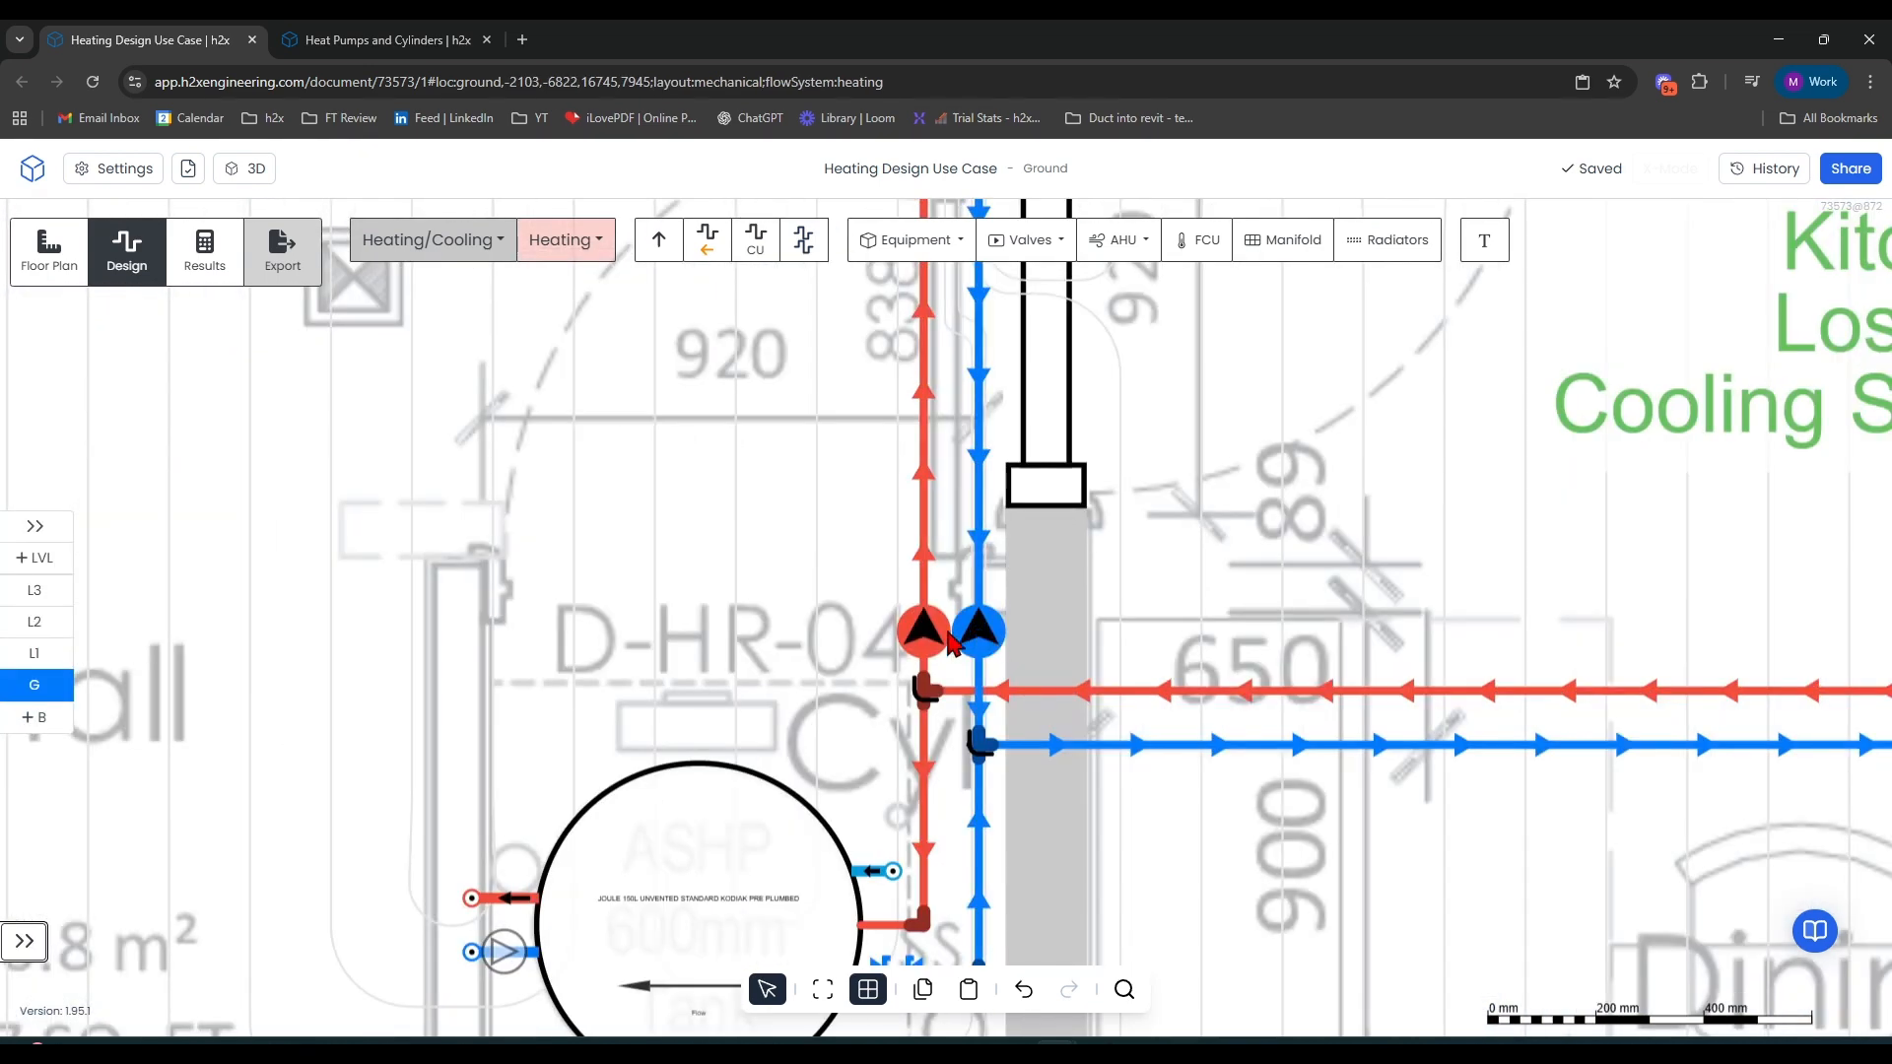
click(39, 653)
scroll(1051, 636, down, 4)
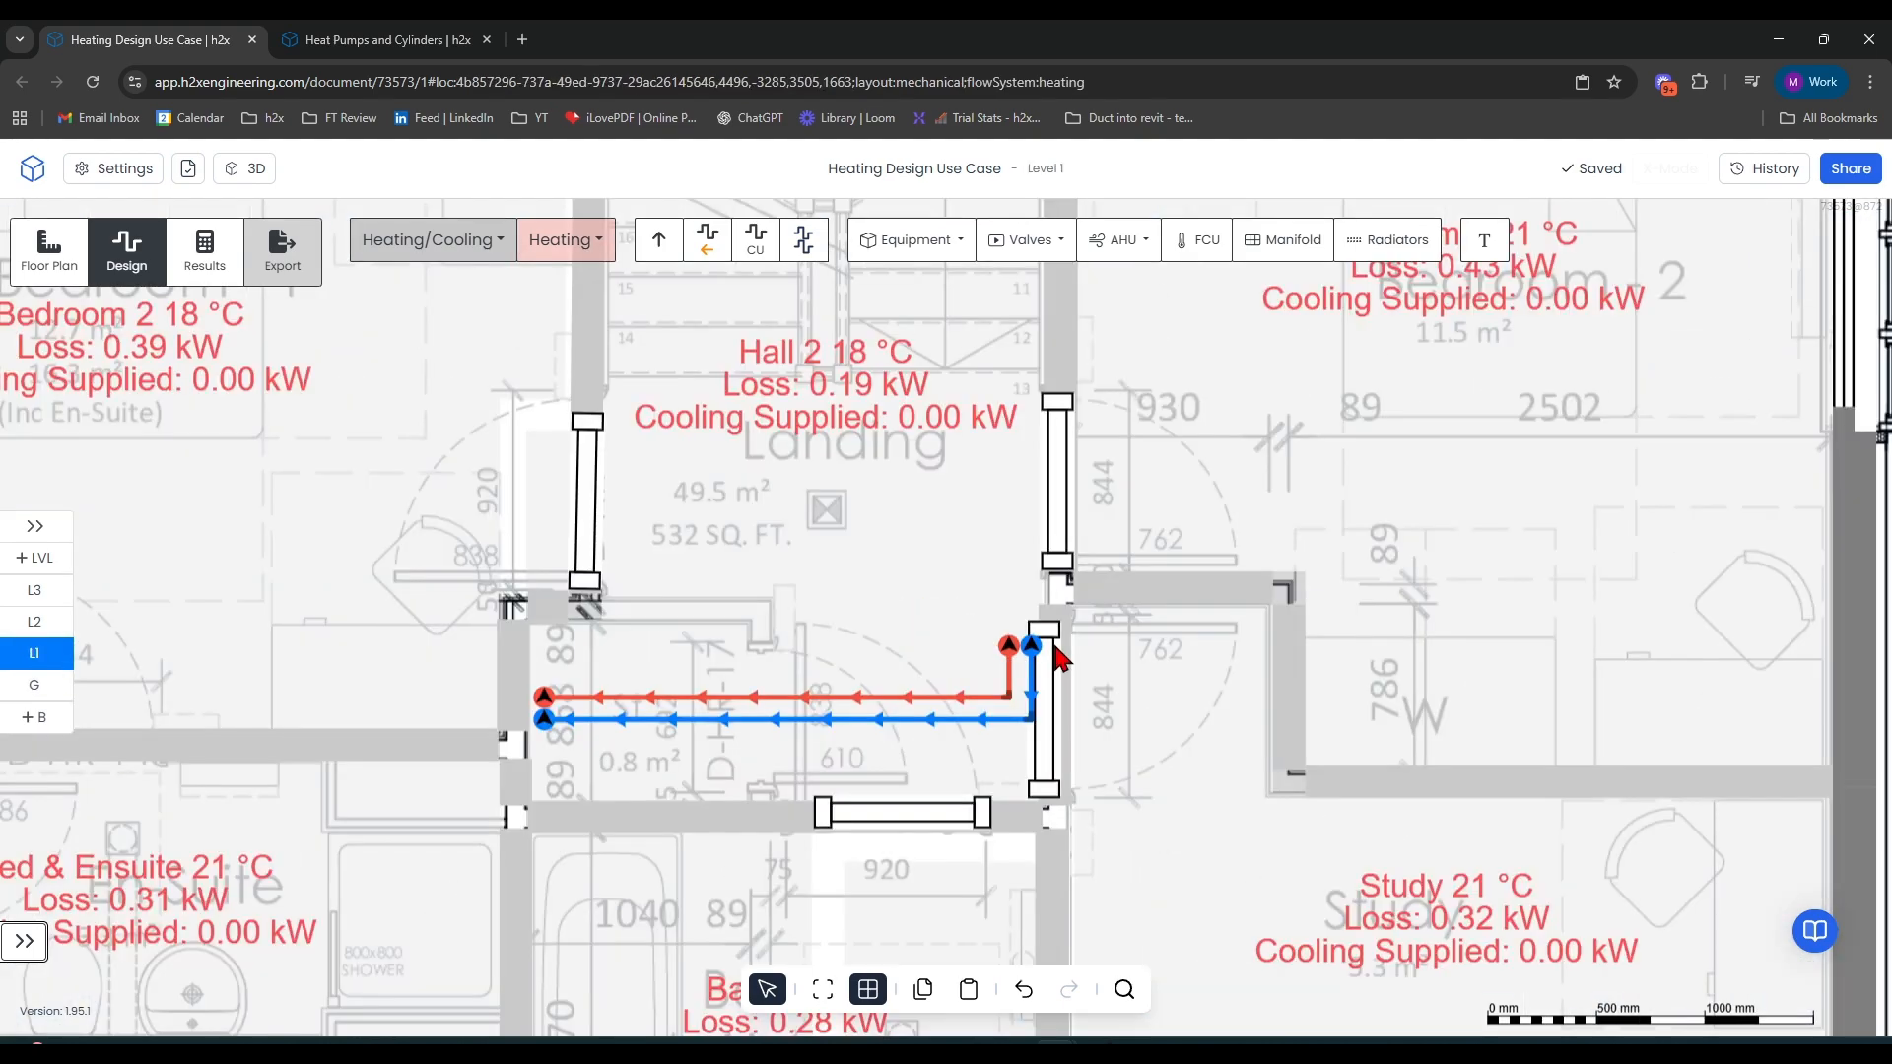
scroll(999, 578, up, 5)
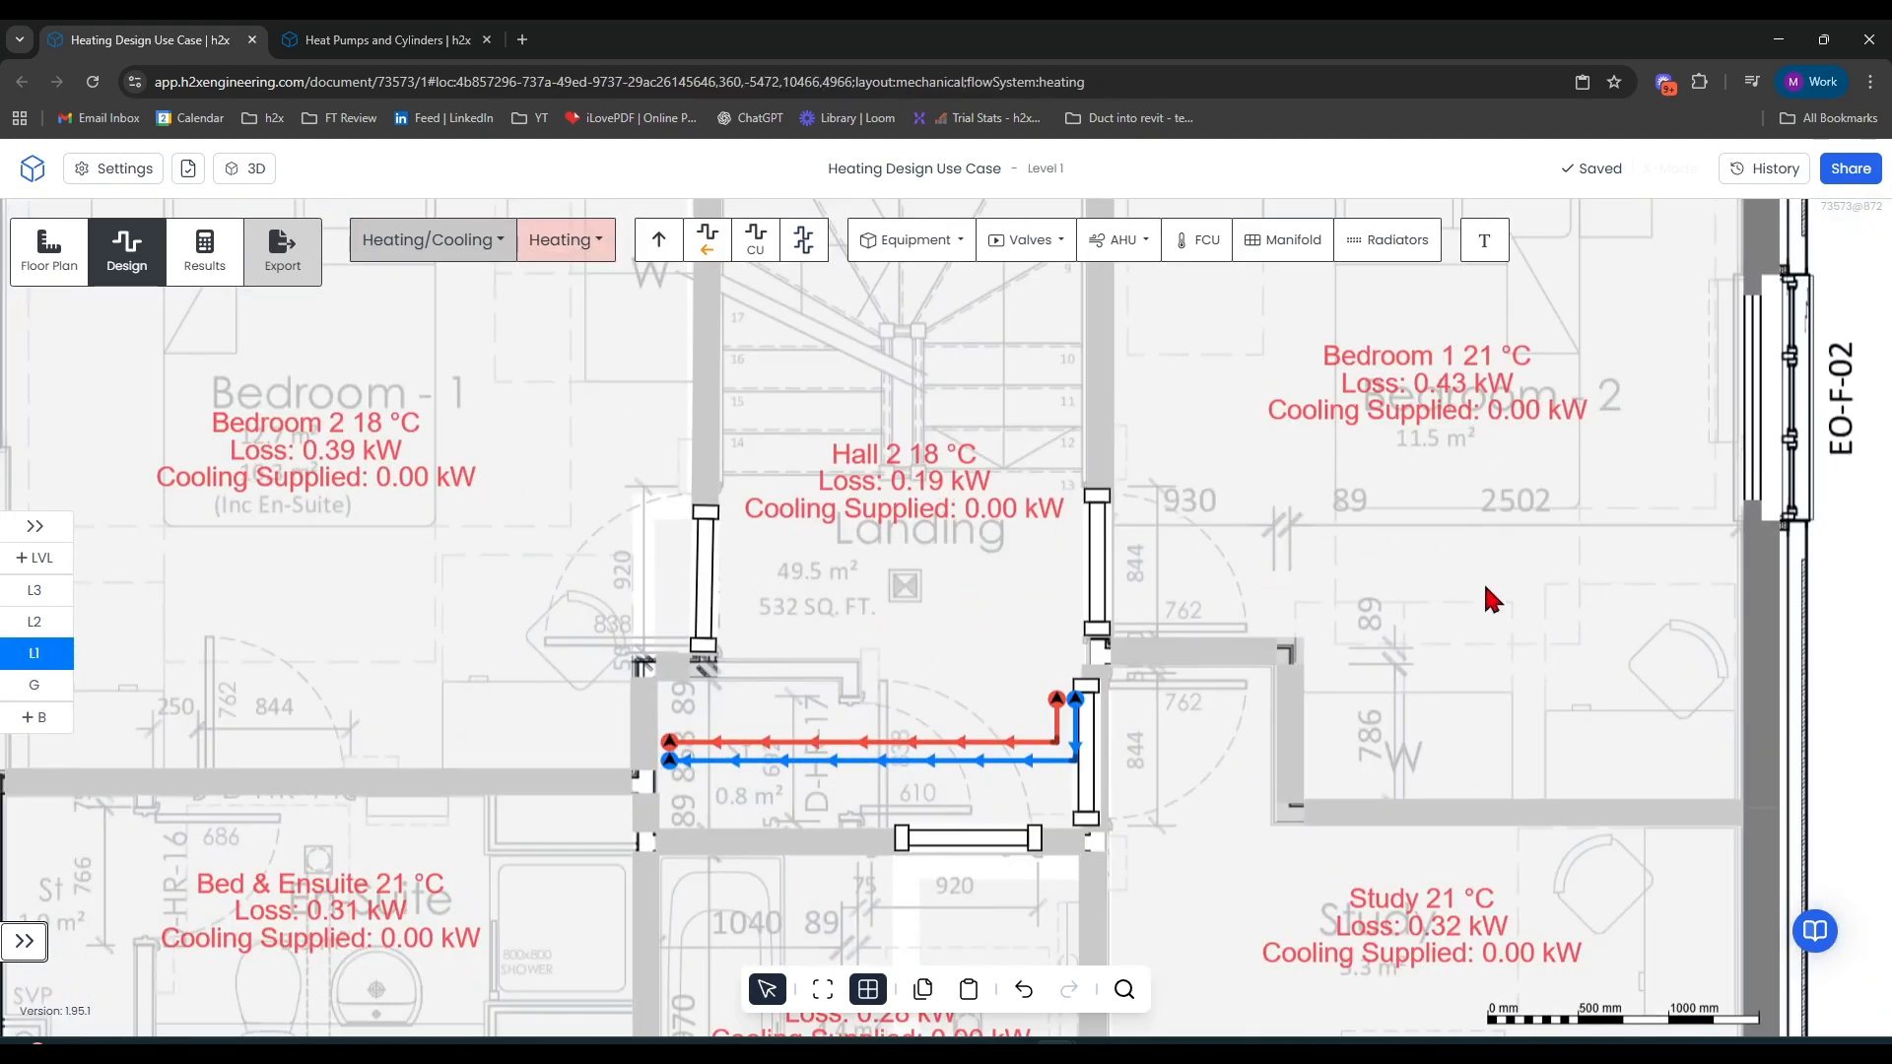
scroll(1486, 591, down, 5)
scroll(1676, 655, up, 3)
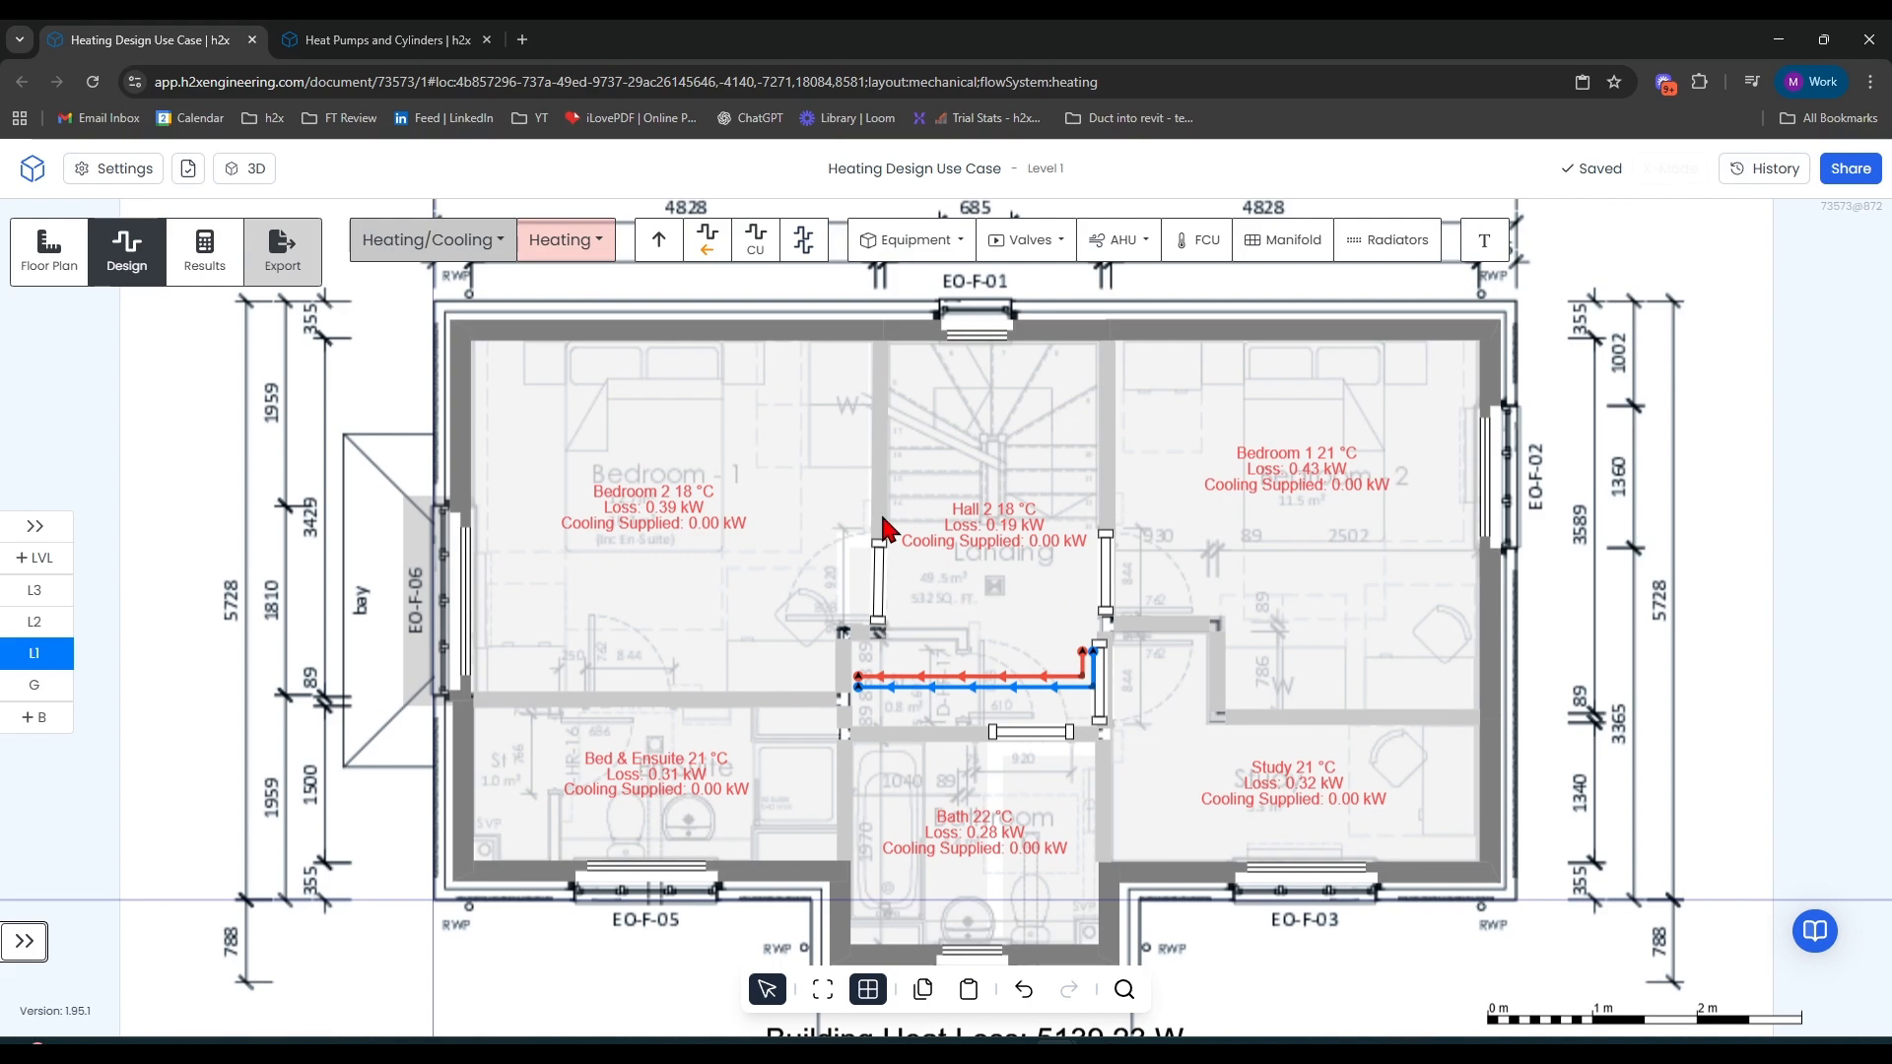
Draw two pipes at -0.1 m height from the Level 1 store pipes up the landing, turning through Bedroom 1 past the EO-F-02 wall
click(801, 258)
scroll(986, 676, up, 3)
click(1015, 672)
click(1027, 475)
scroll(1027, 475, down, 5)
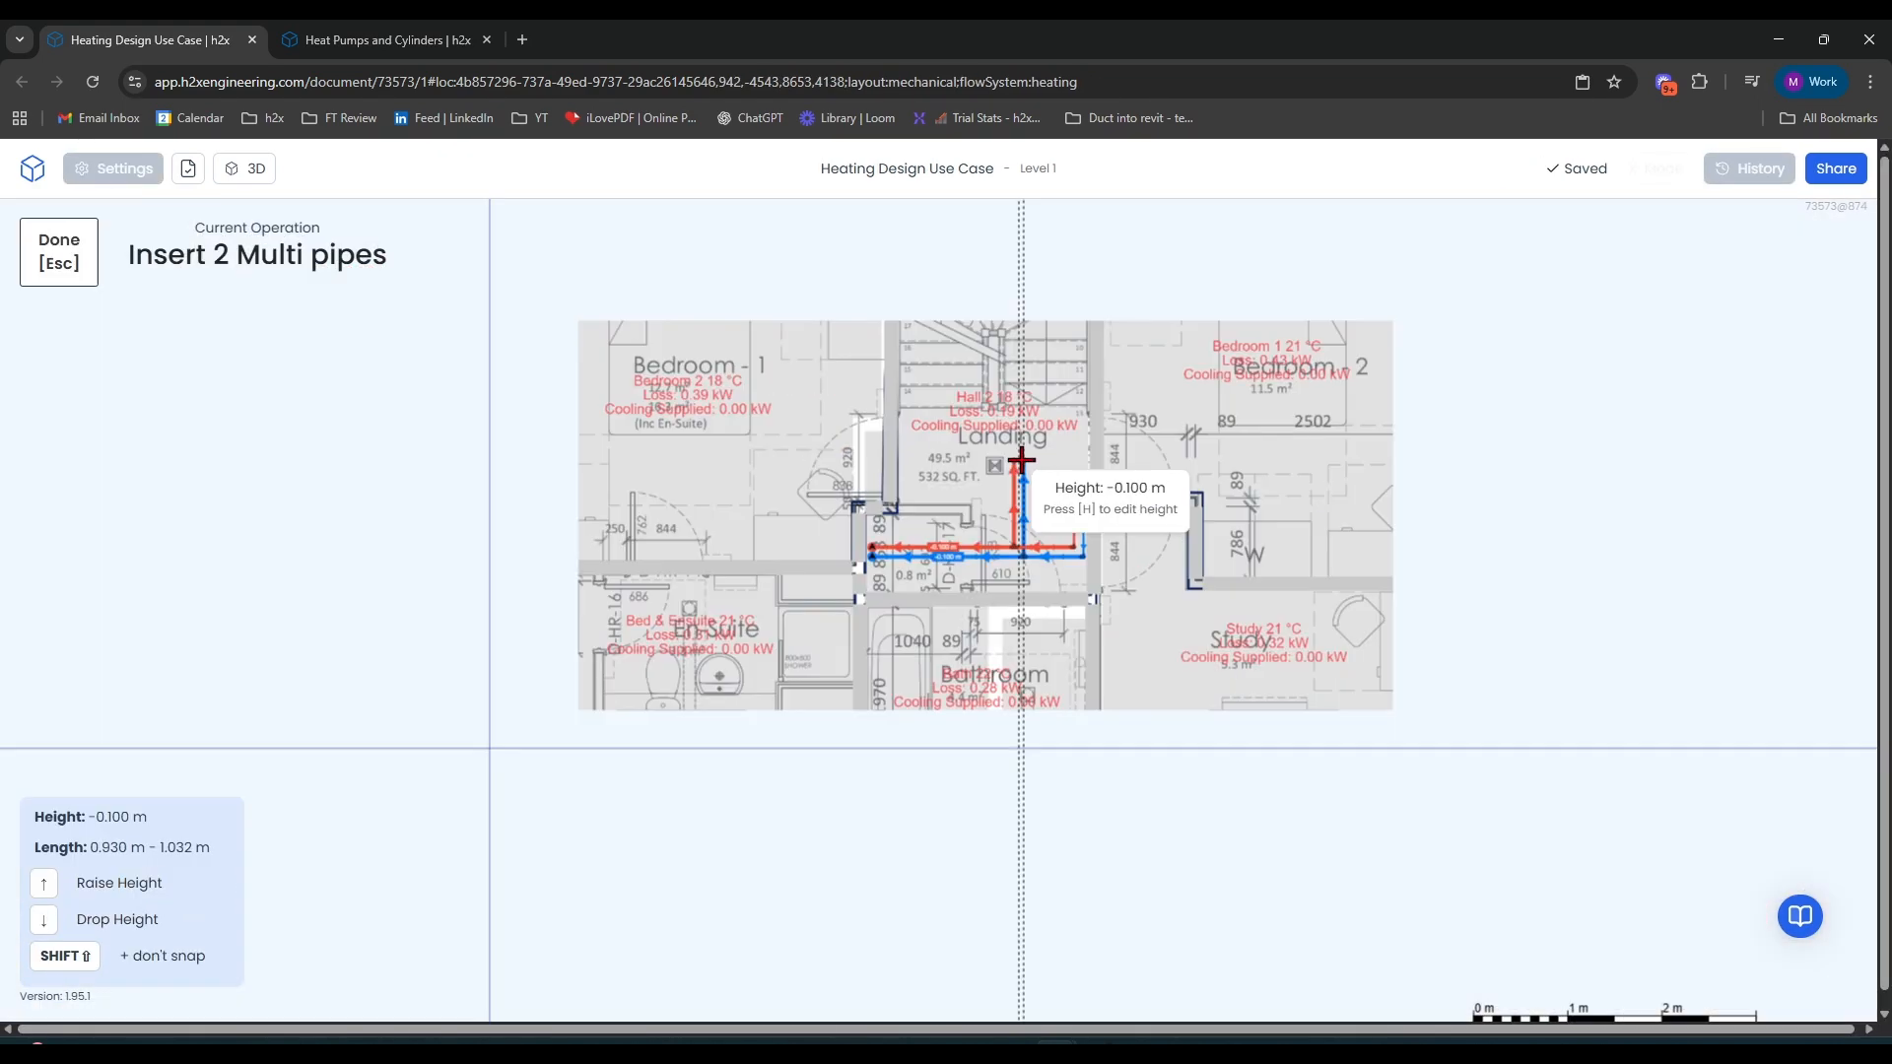
scroll(1035, 464, up, 1)
click(1756, 459)
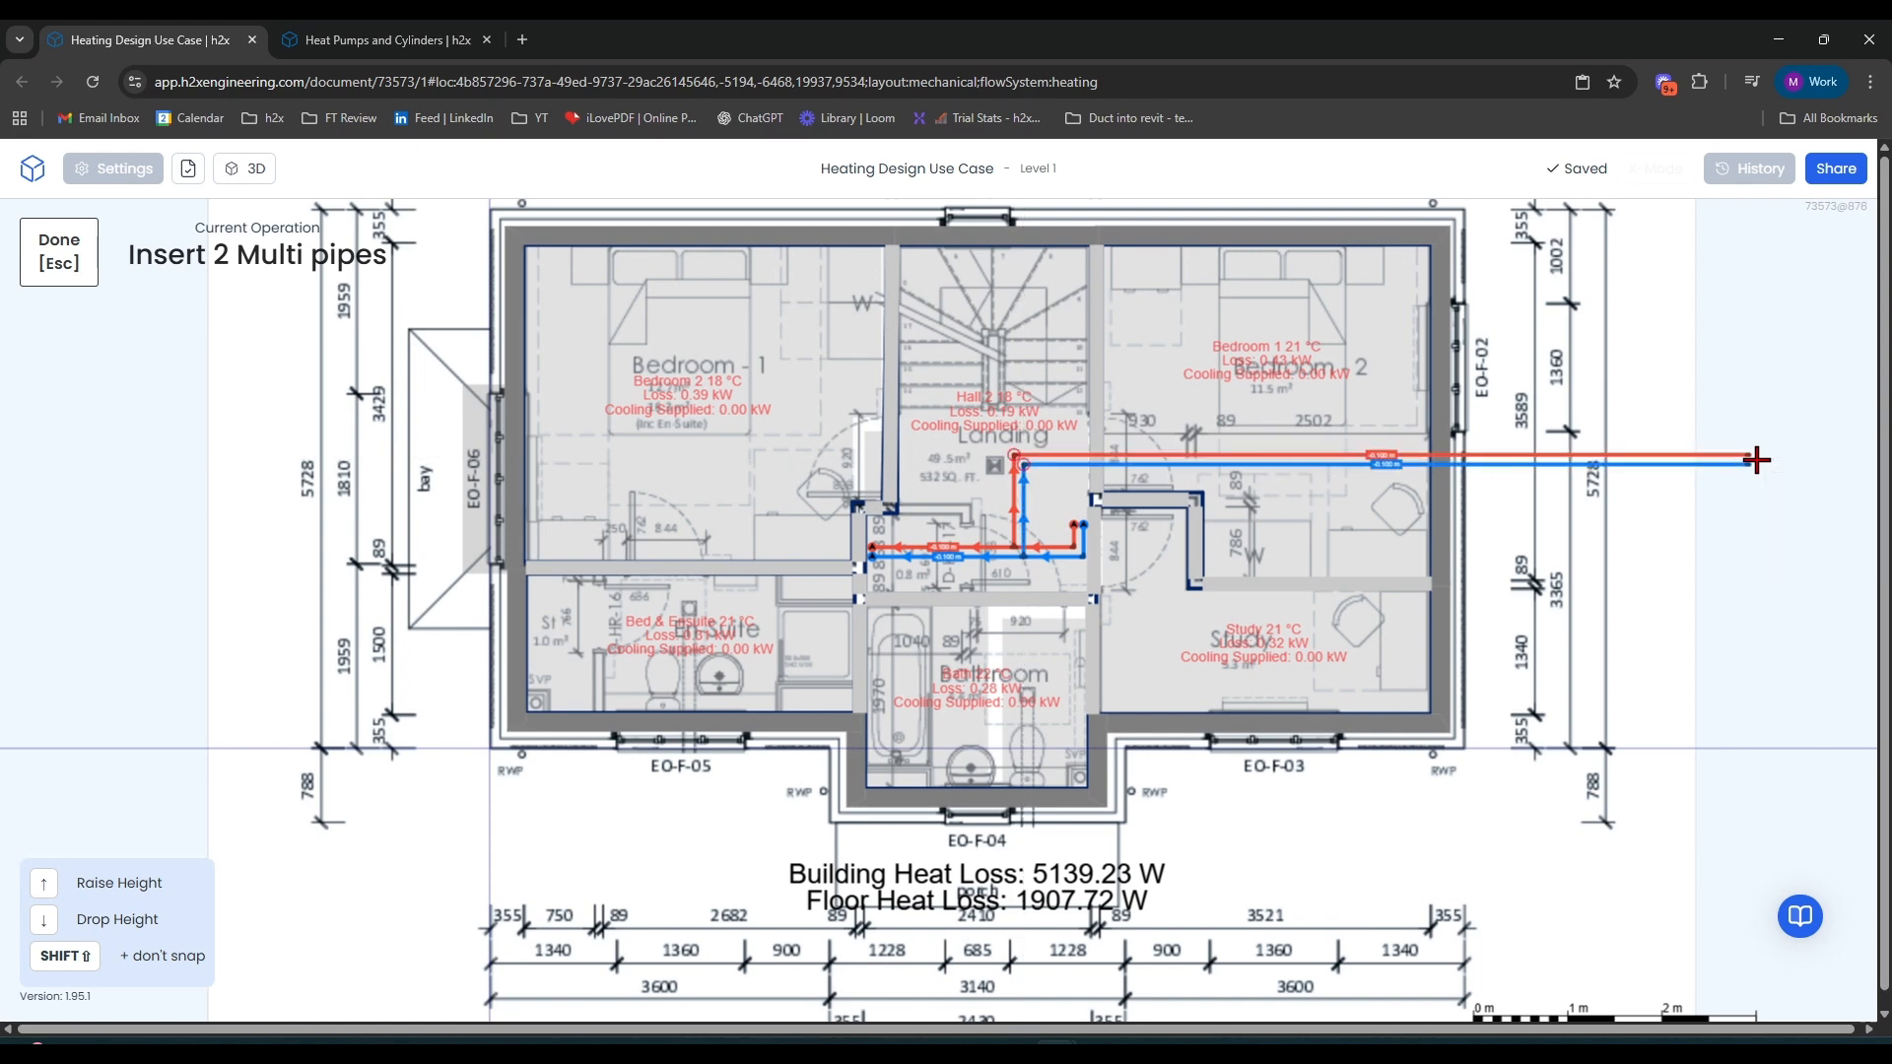
Draw a second pair of pipes from the landing corner straight across Bedroom 2 to beyond the bay
click(800, 258)
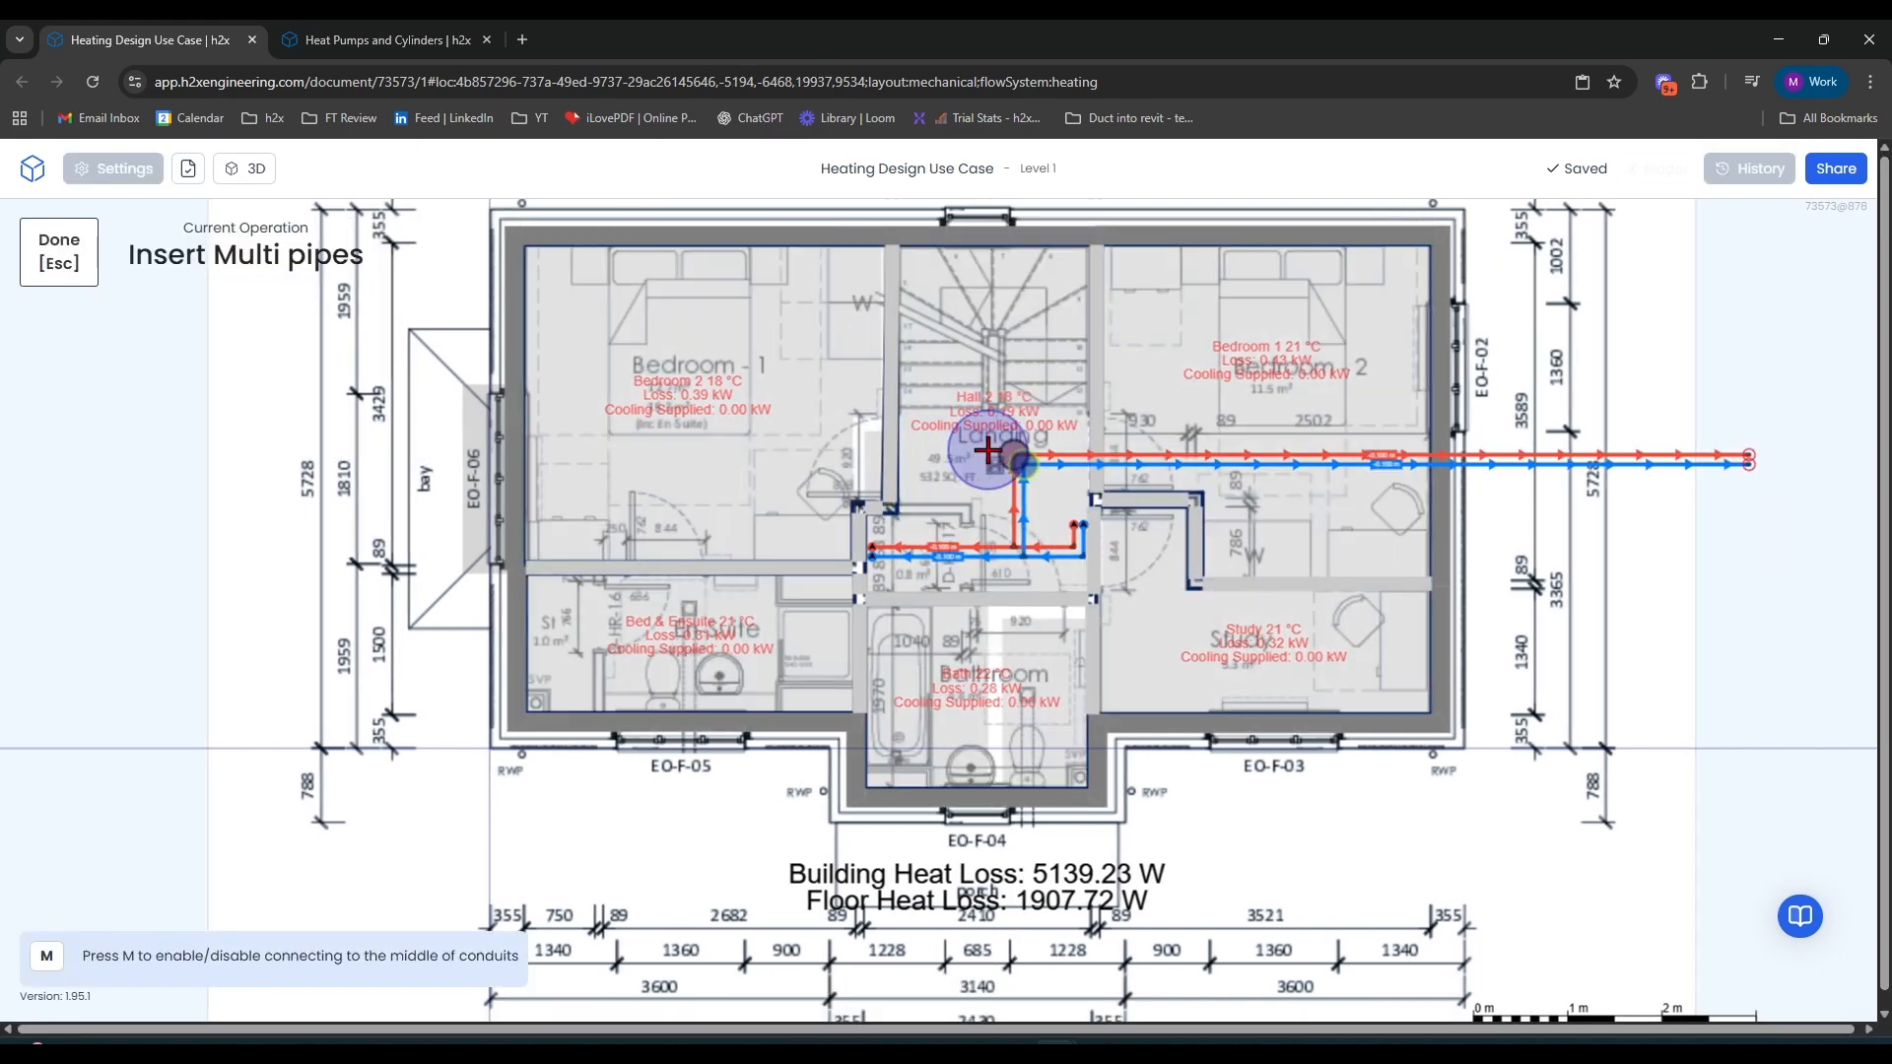
click(981, 446)
click(171, 455)
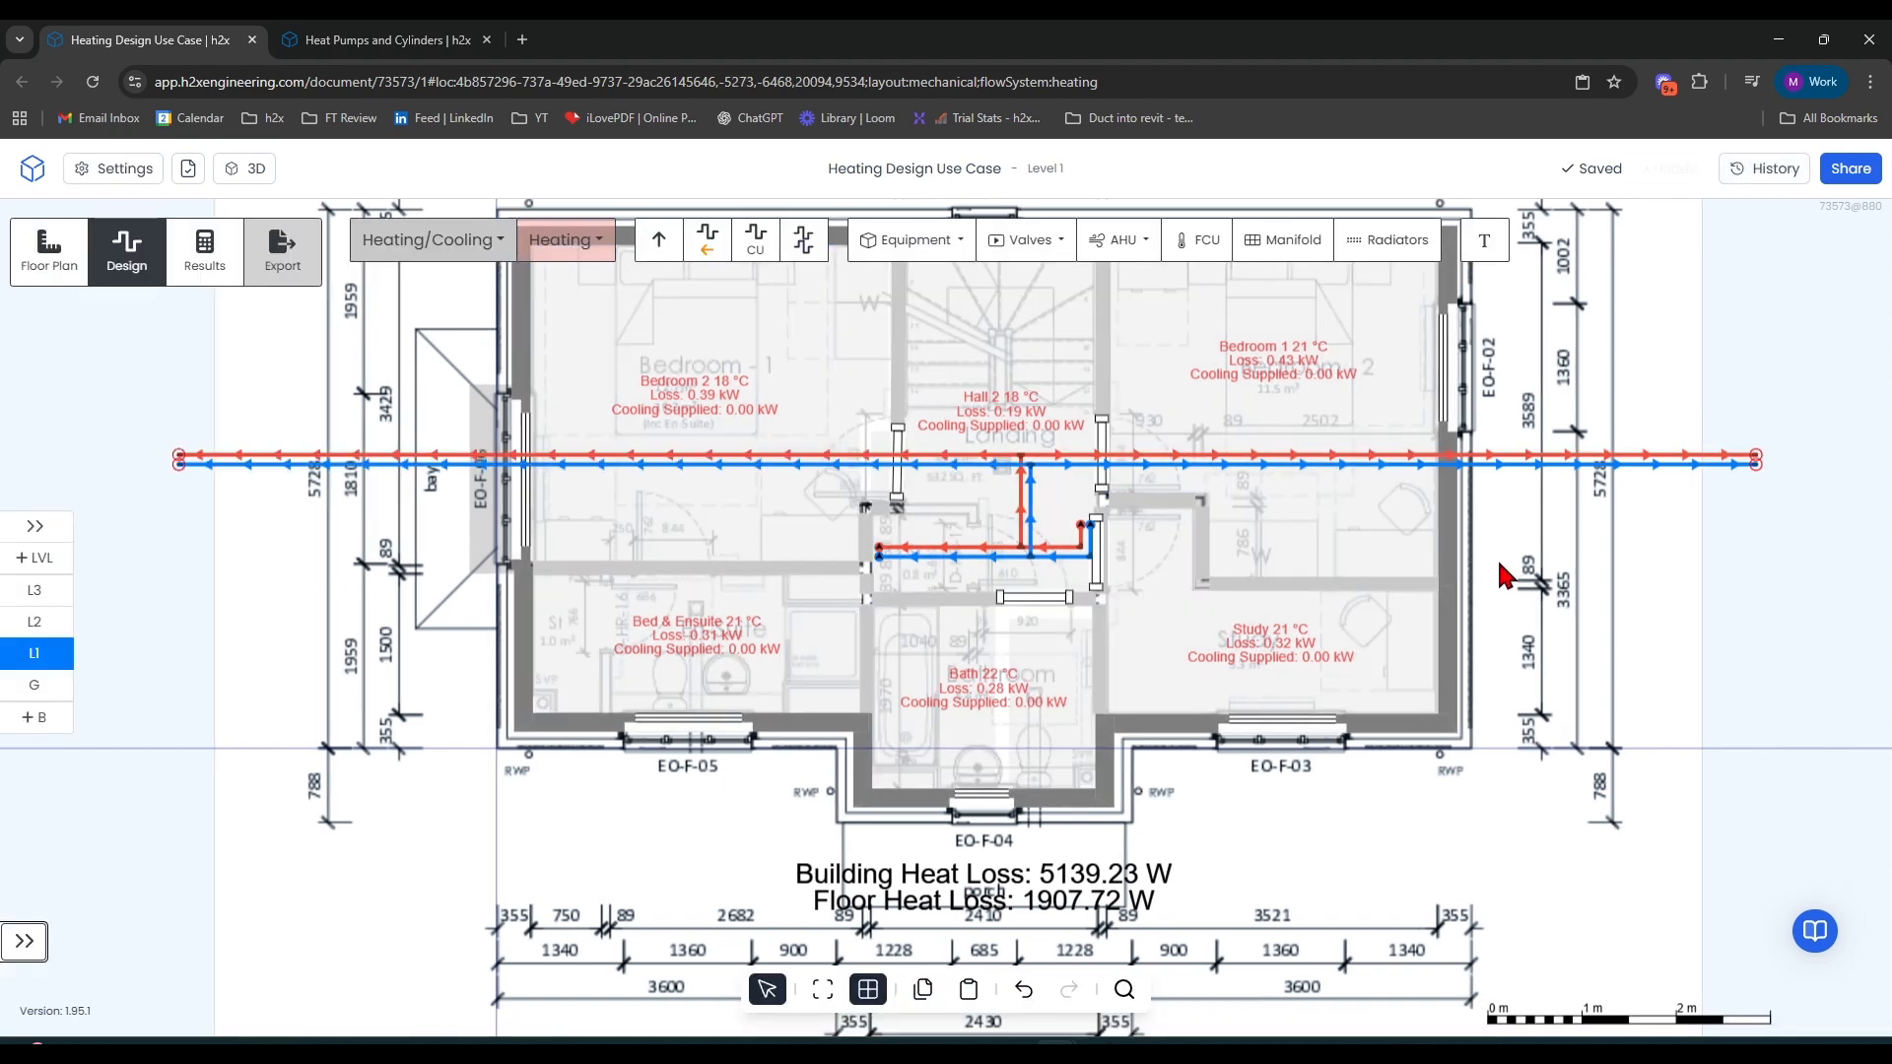
drag(1538, 745, 1471, 787)
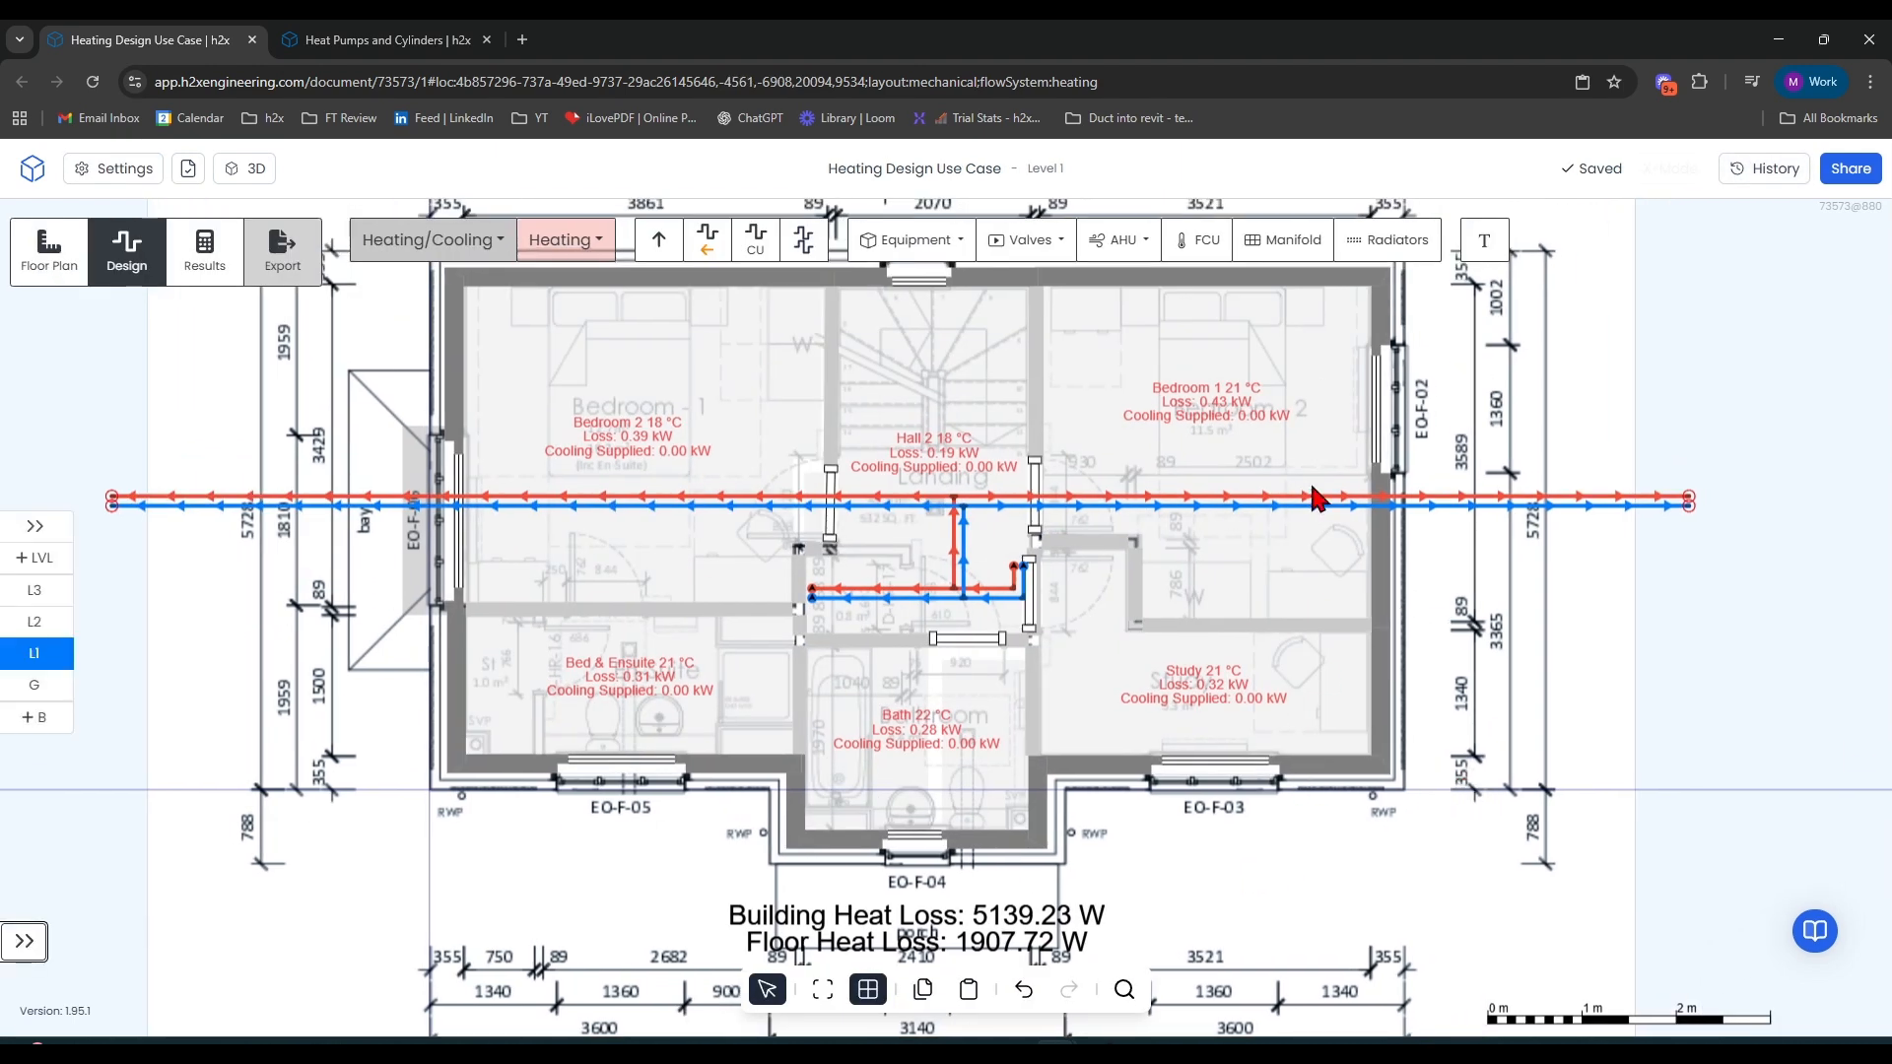
Place a Stelrad Compact K2 radiator with a height of 600 mm in the Study, centred under window EO-F-03
click(1394, 249)
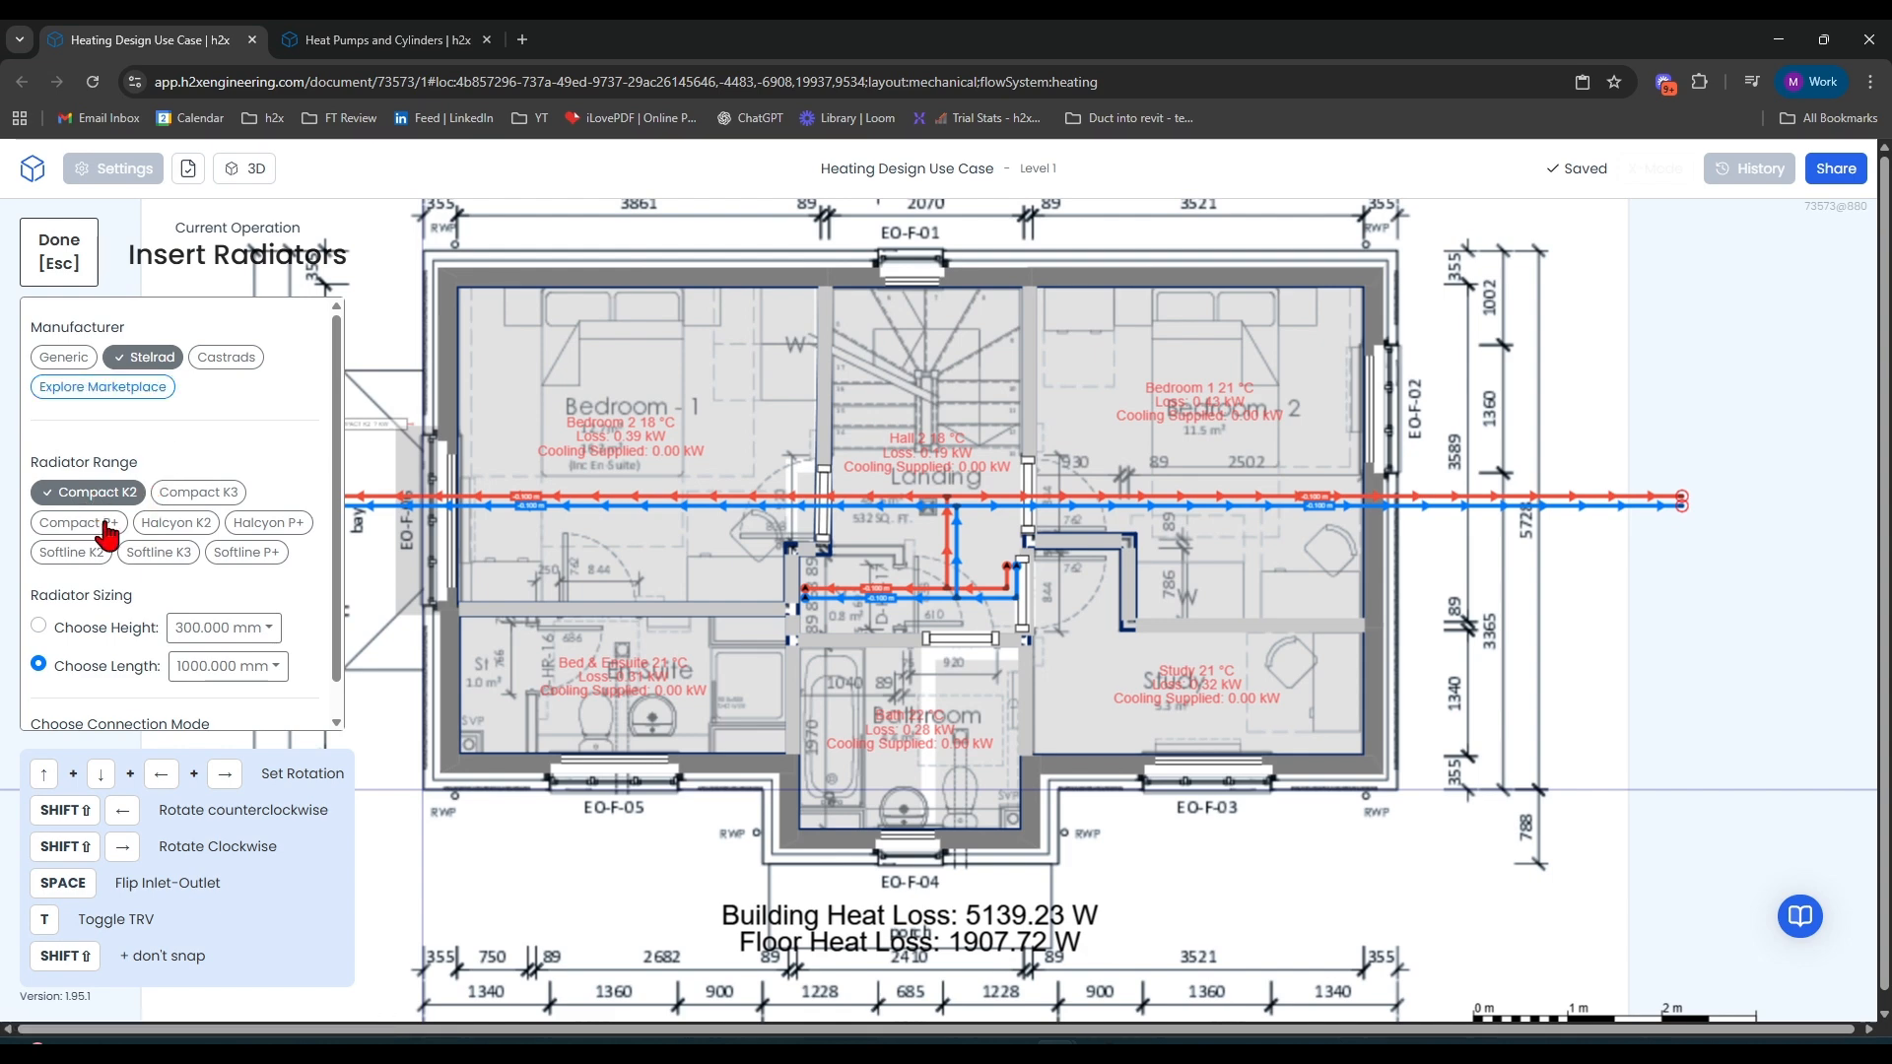
click(38, 627)
click(222, 628)
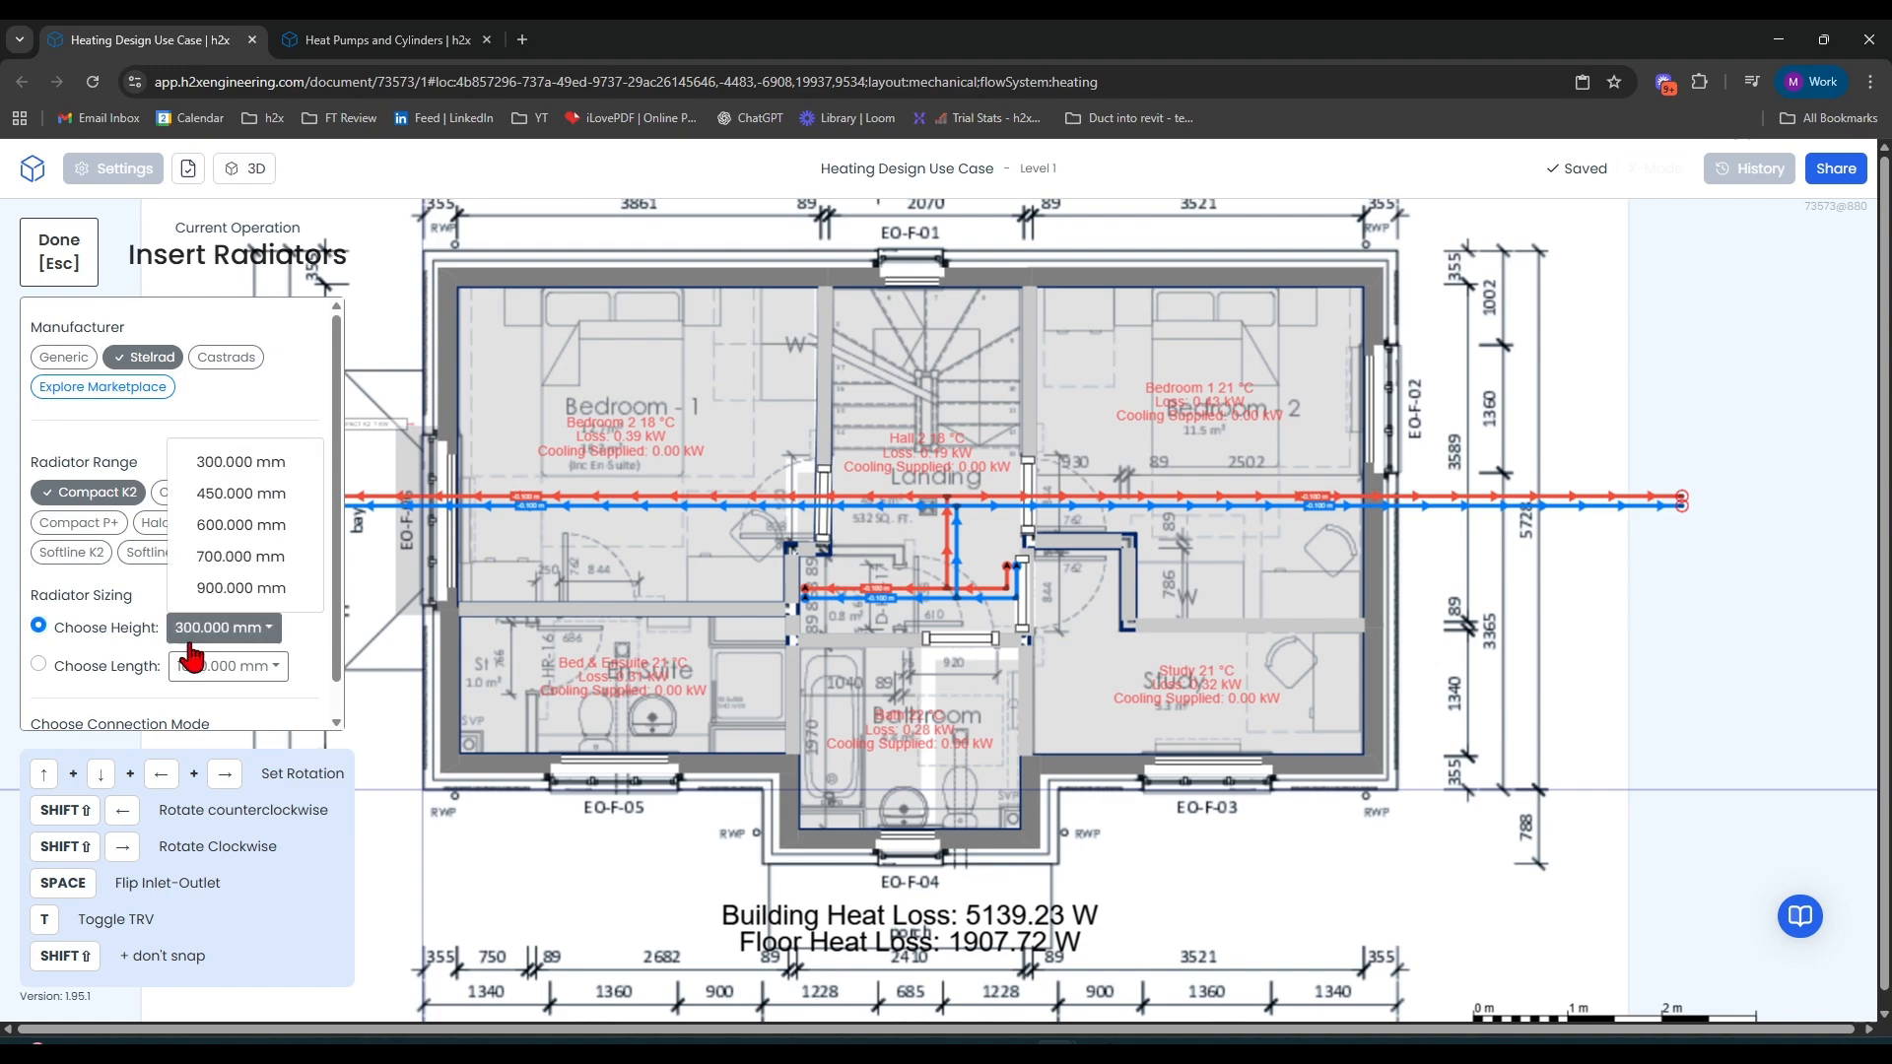
click(234, 548)
scroll(1193, 754, up, 10)
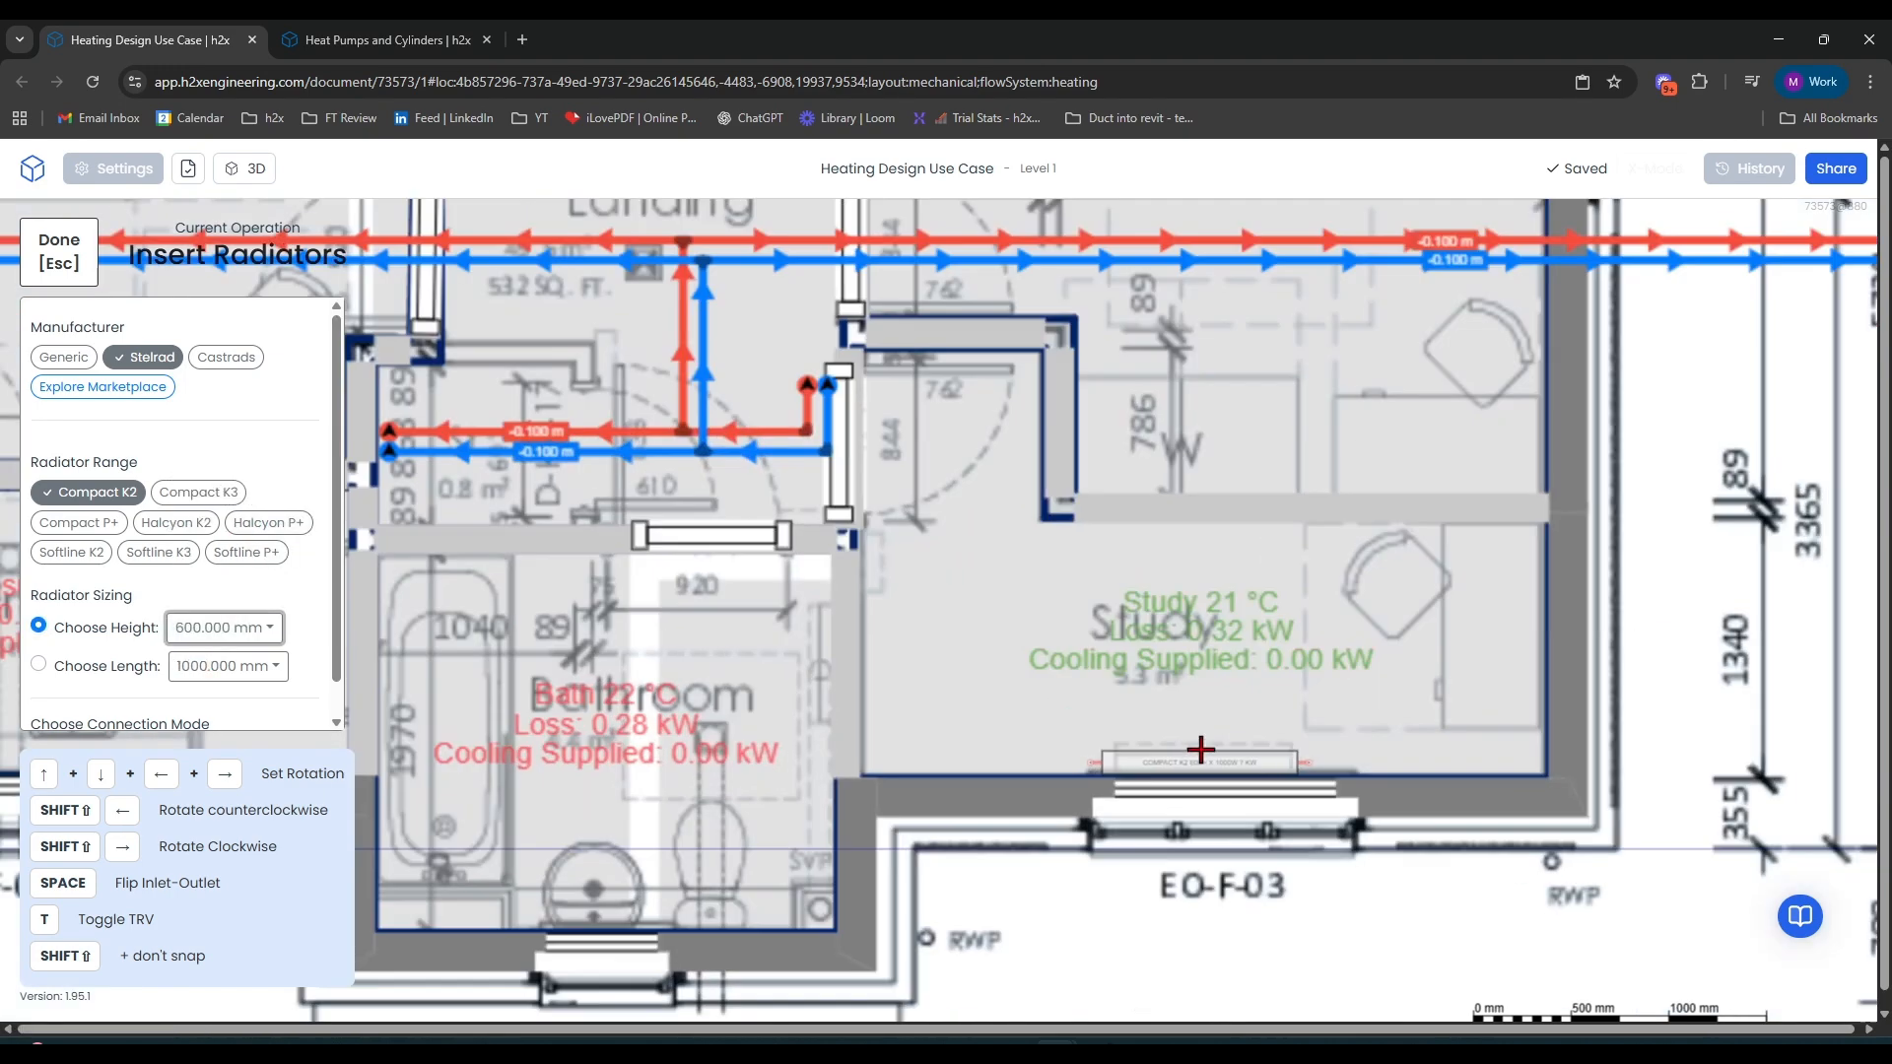
scroll(1181, 786, down, 3)
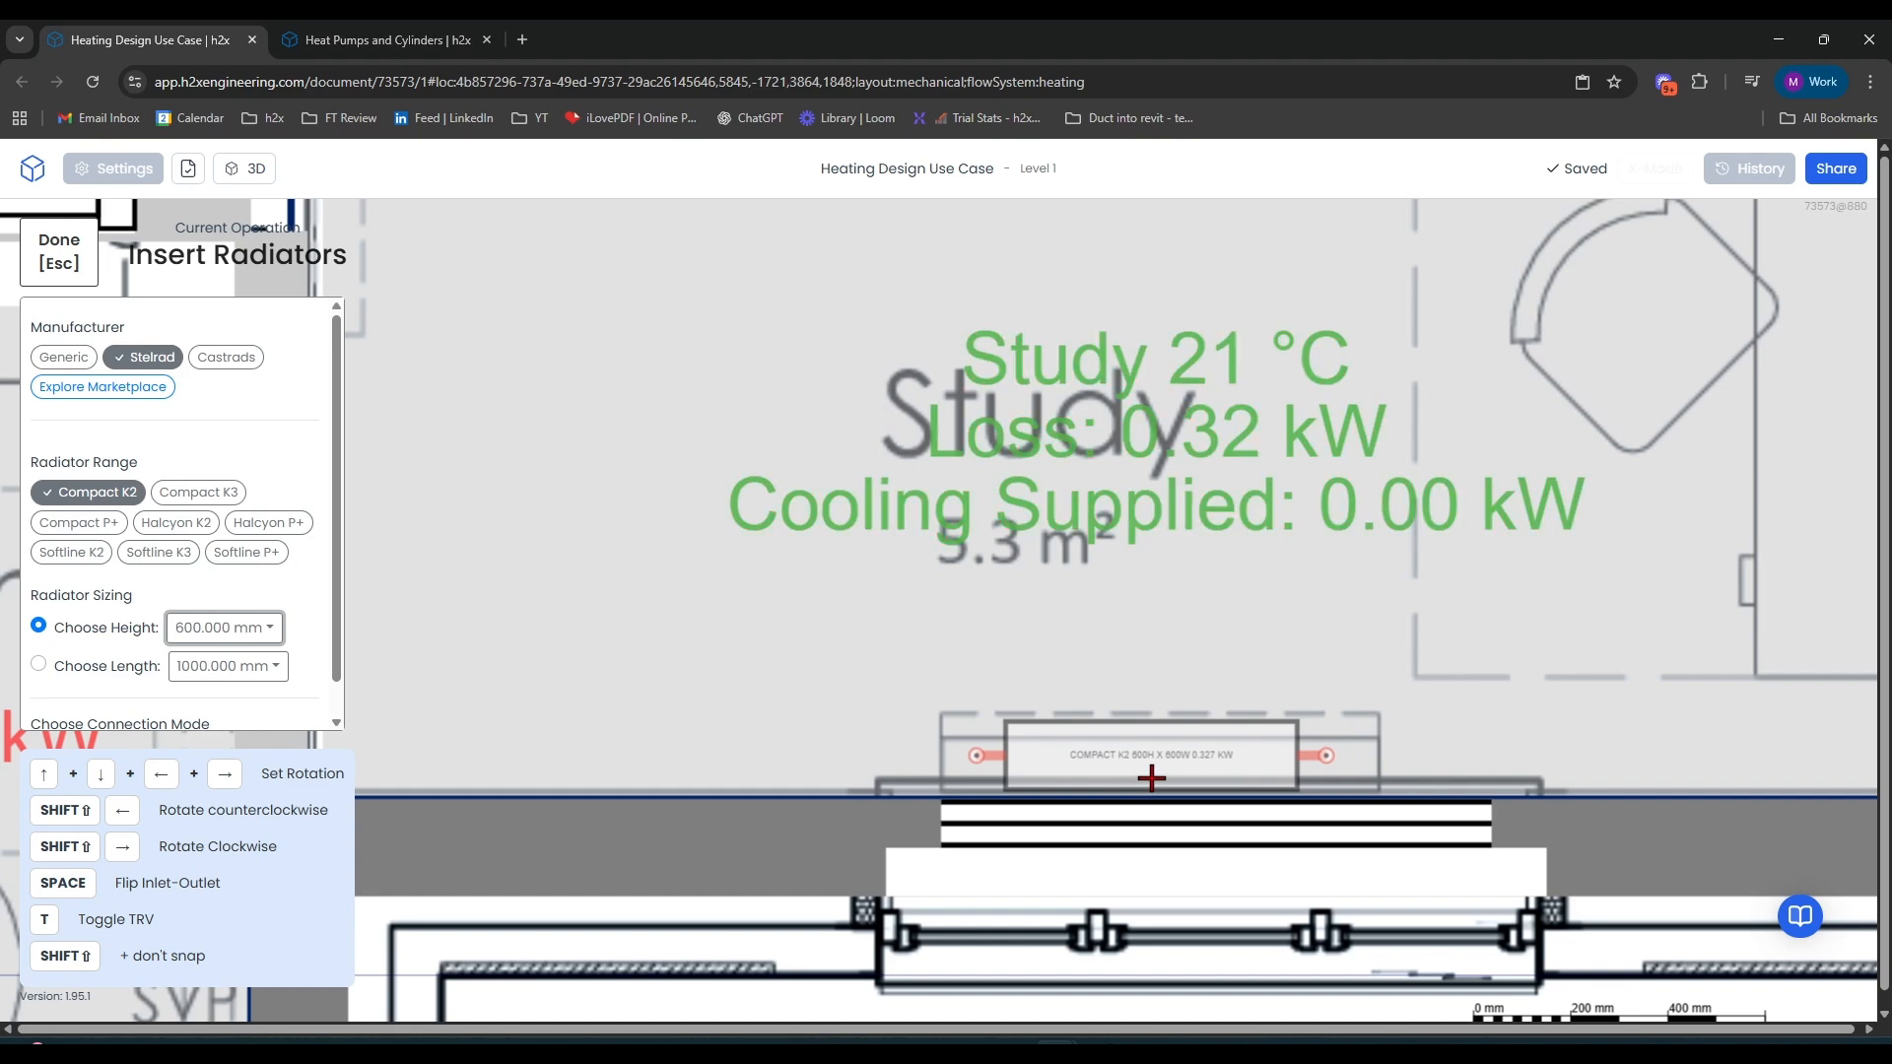
scroll(1151, 778, down, 10)
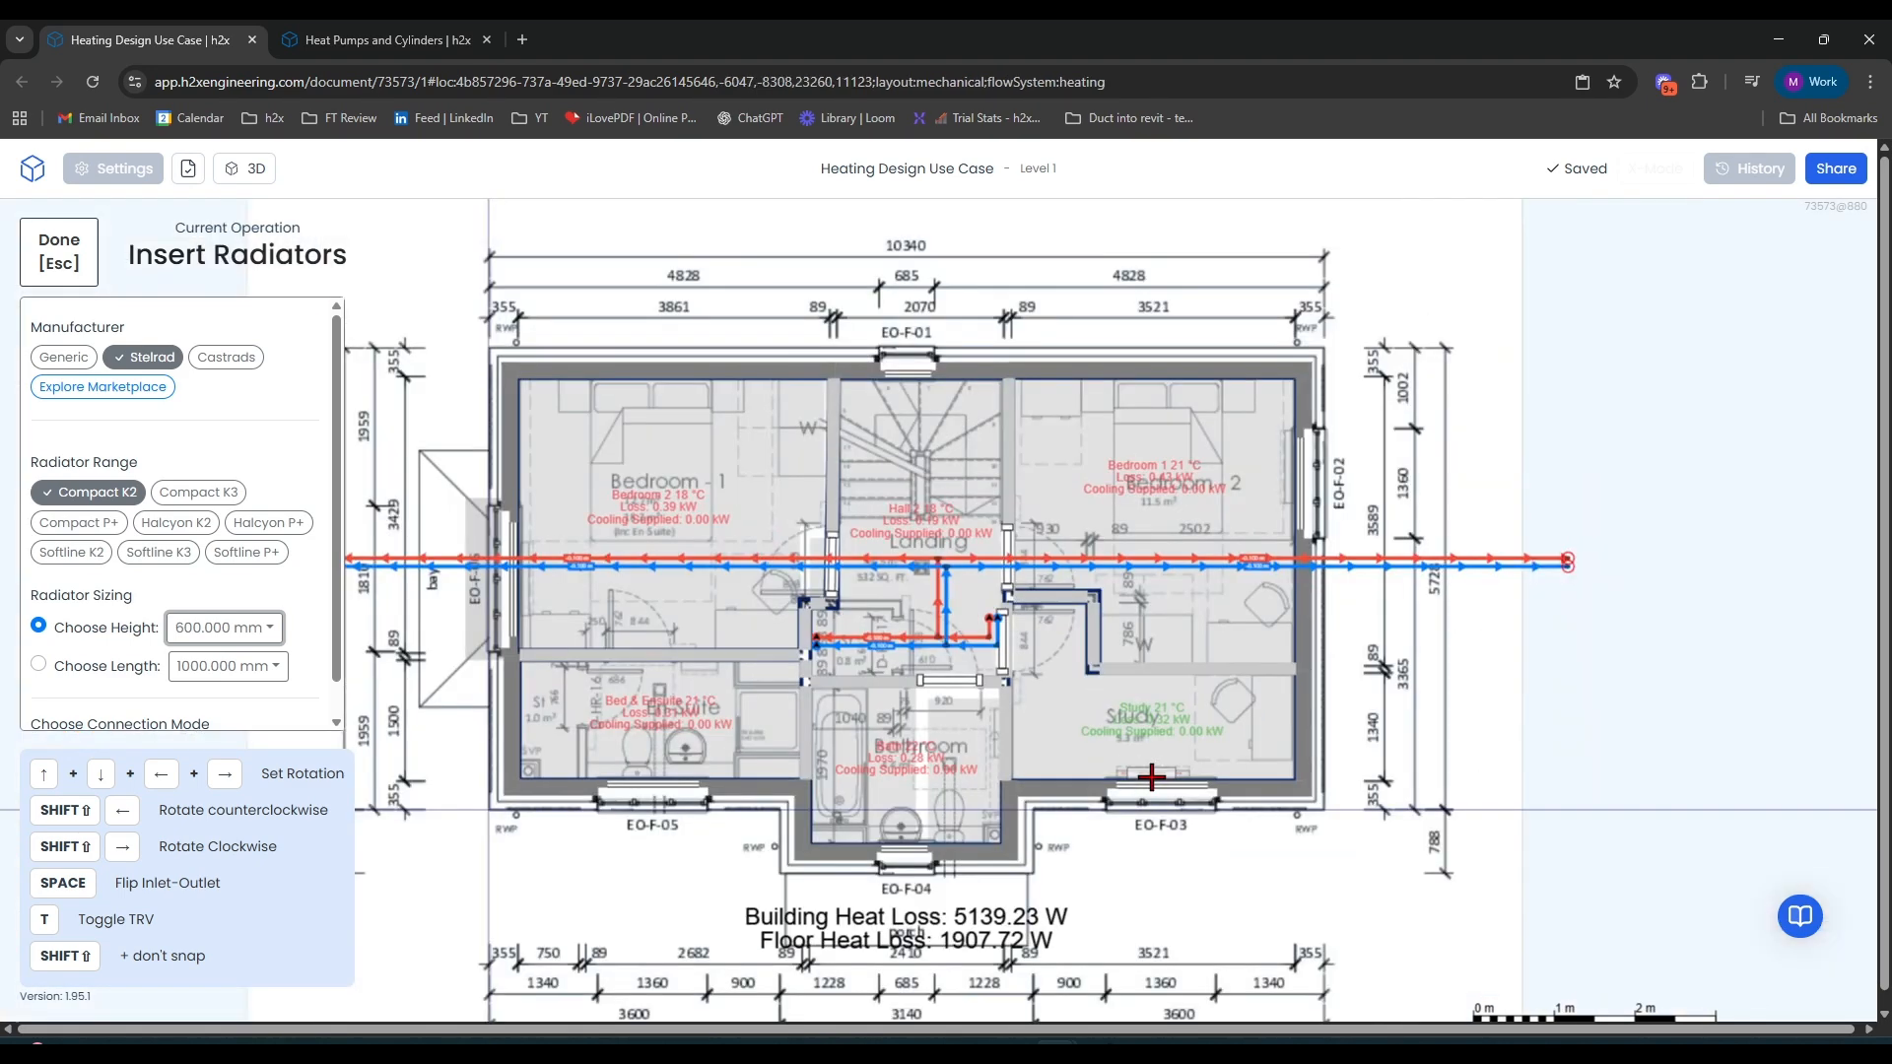
scroll(1152, 779, up, 5)
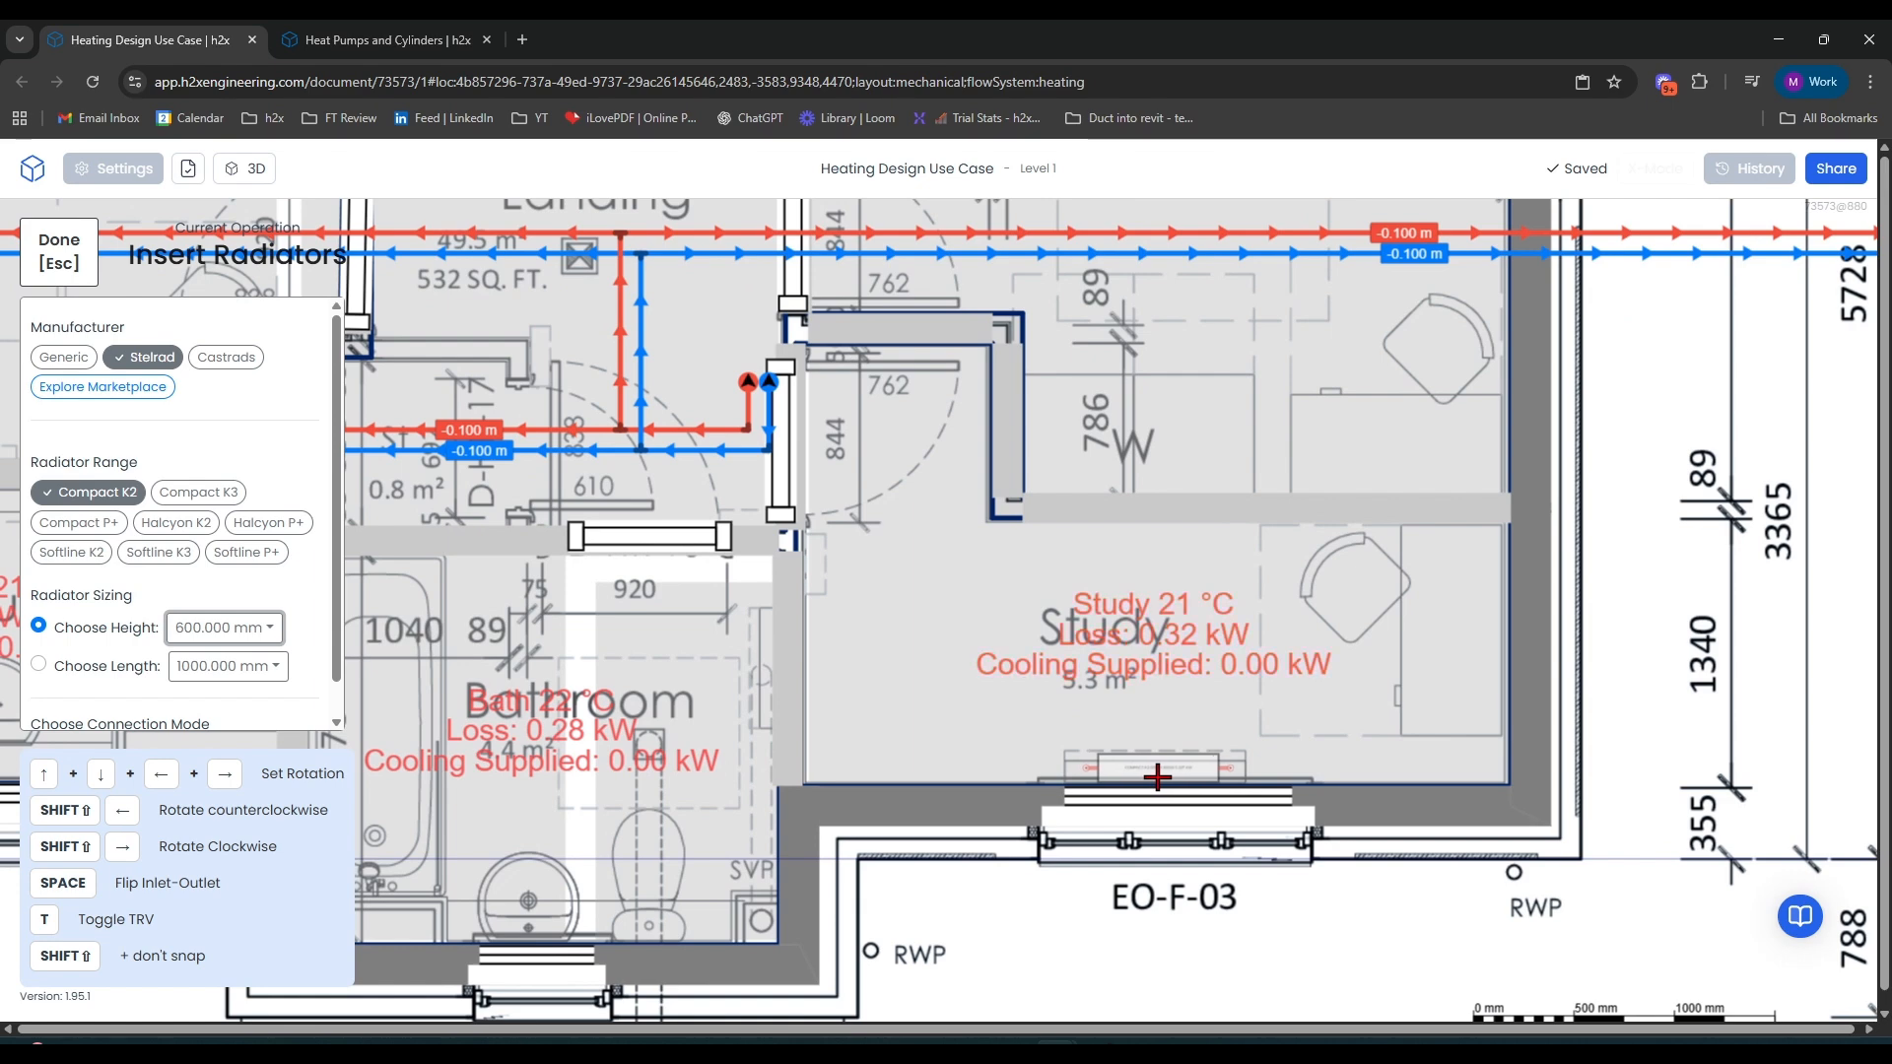
click(1155, 779)
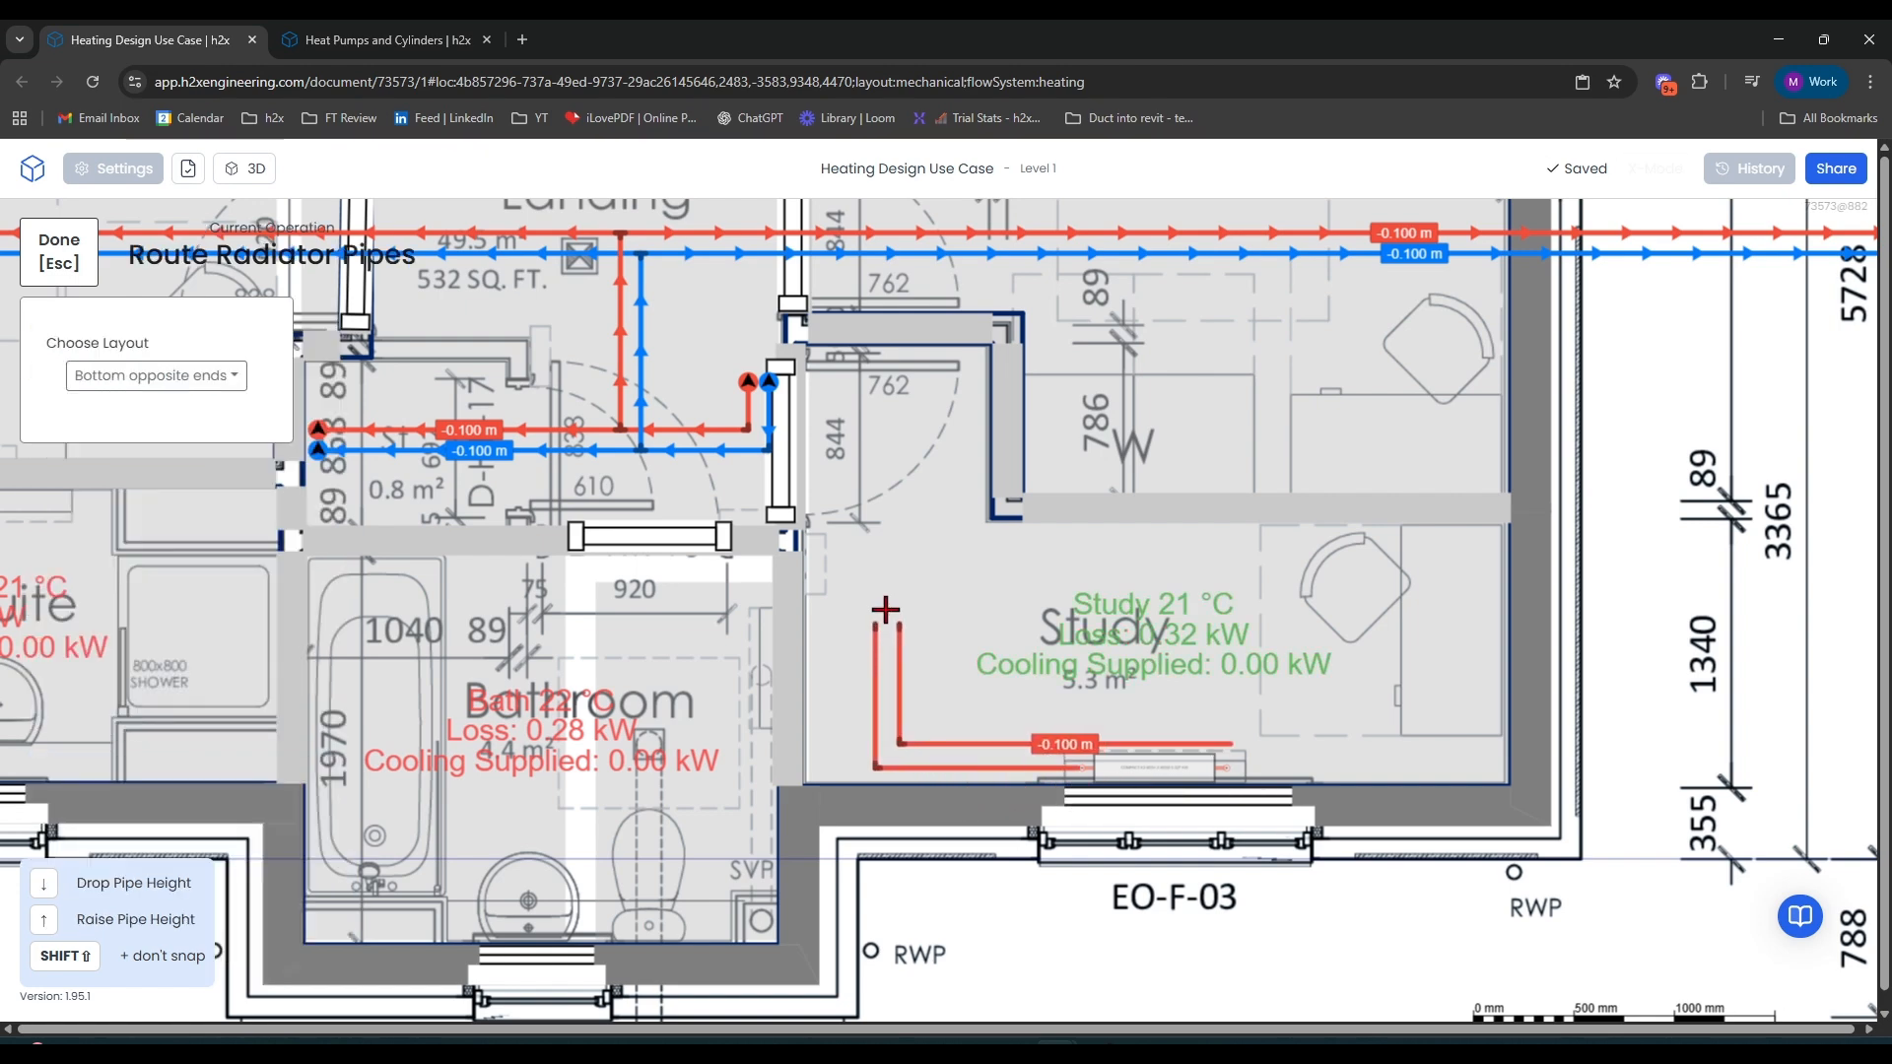
Route the Study radiator's pipes at -0.1 m height through the doorway area and connect their ends to the landing's flow and return pipes
click(900, 442)
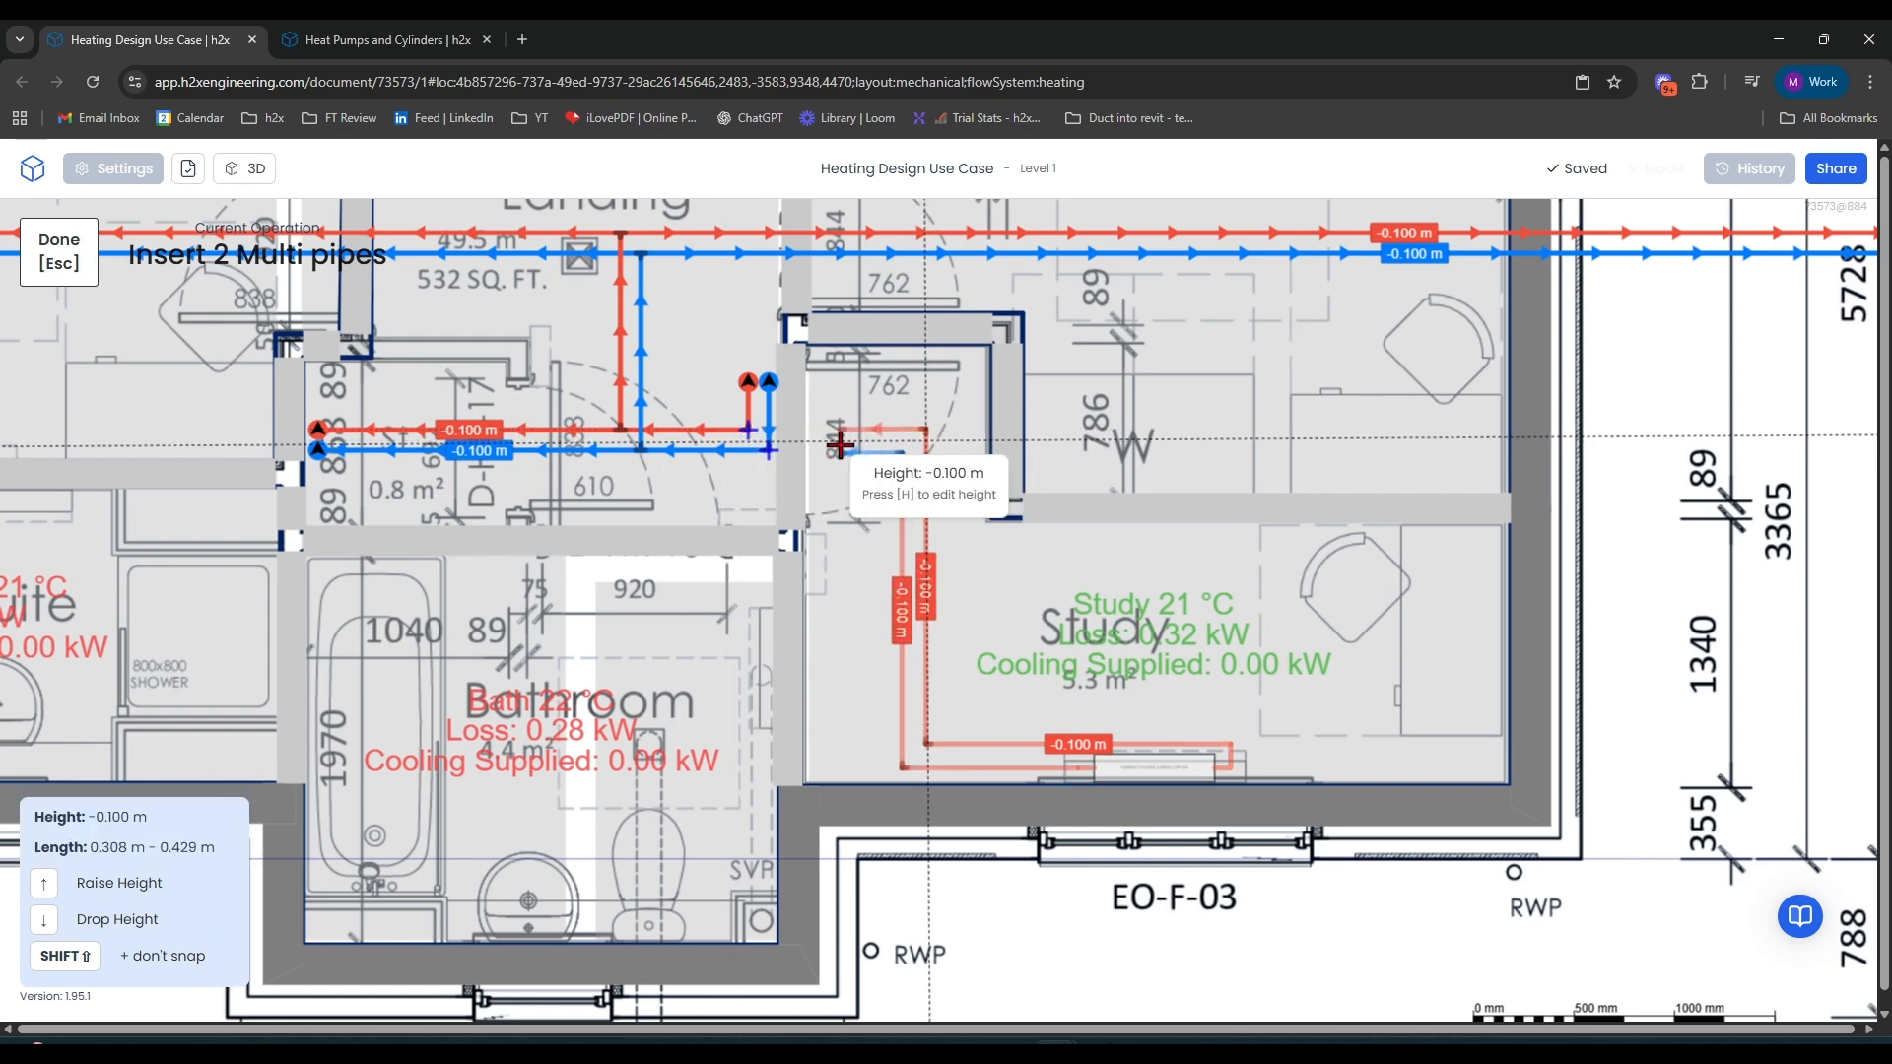
click(834, 440)
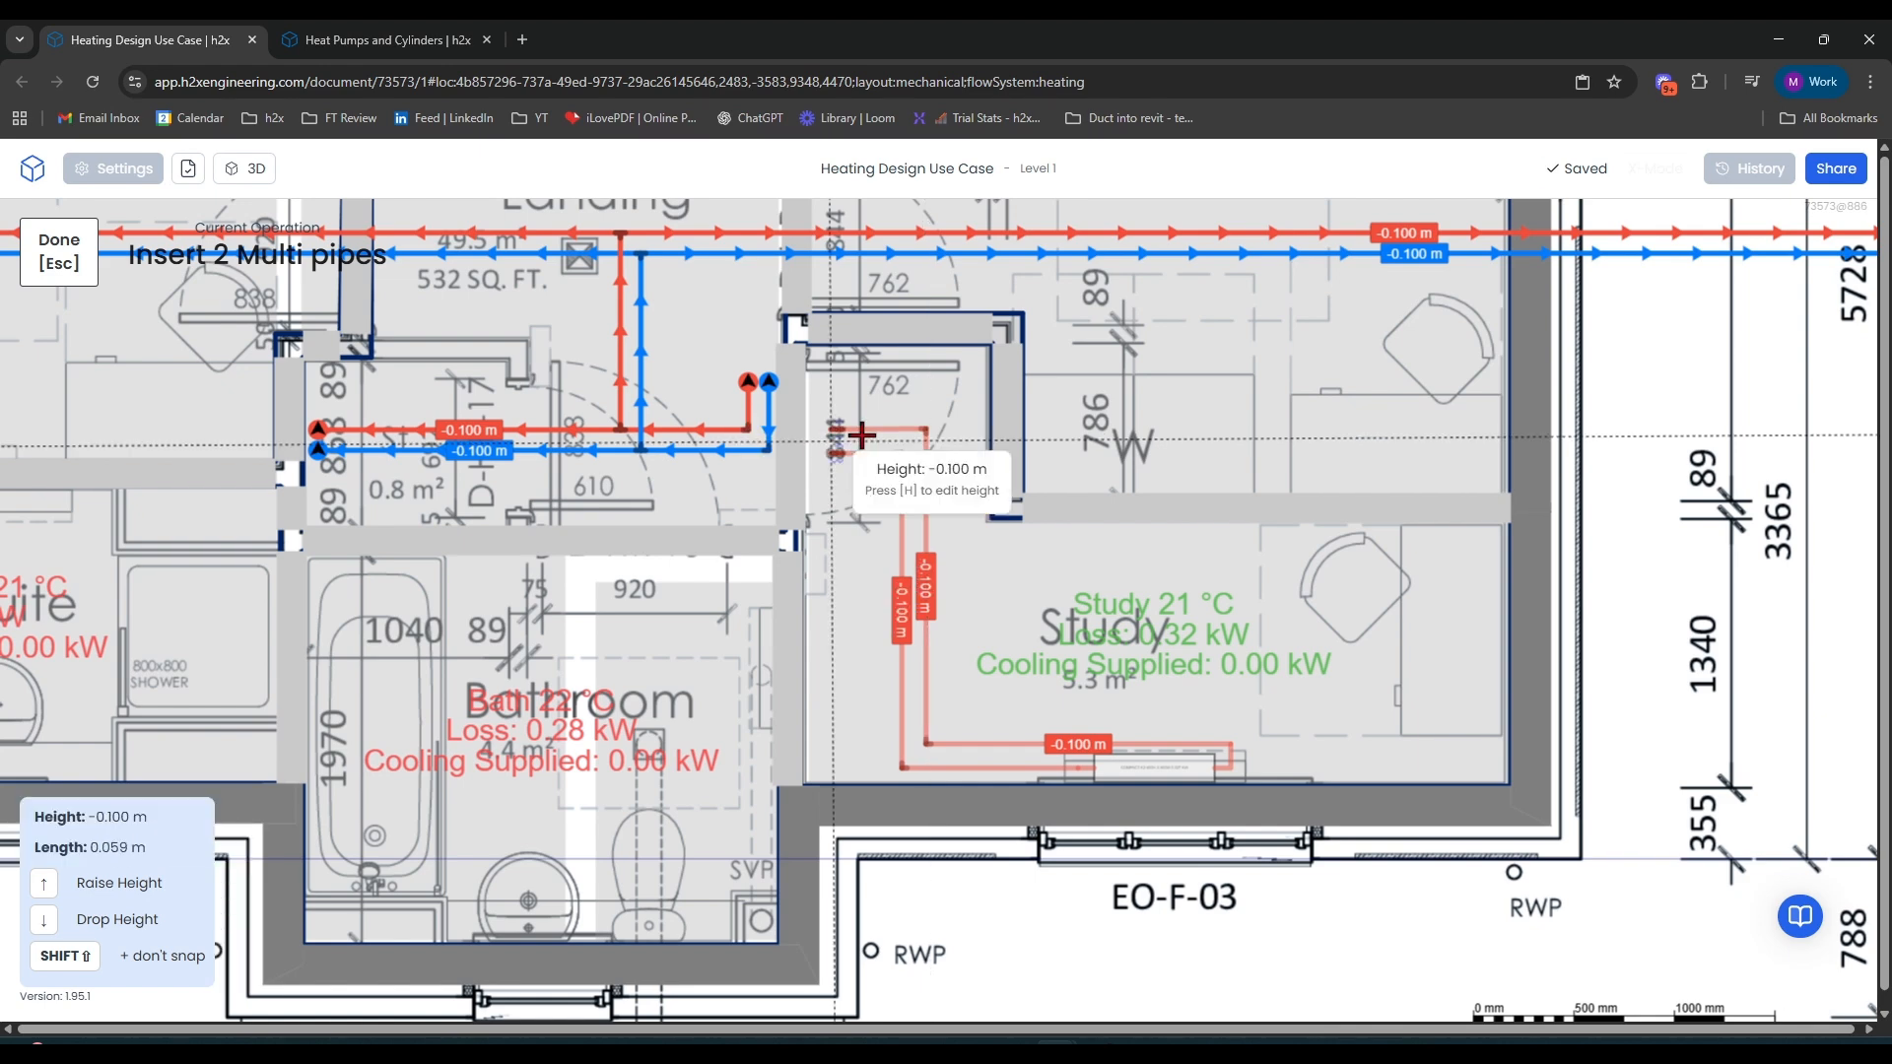
key(Escape)
scroll(821, 432, up, 8)
drag(958, 402, 338, 401)
drag(946, 553, 484, 524)
scroll(731, 659, down, 6)
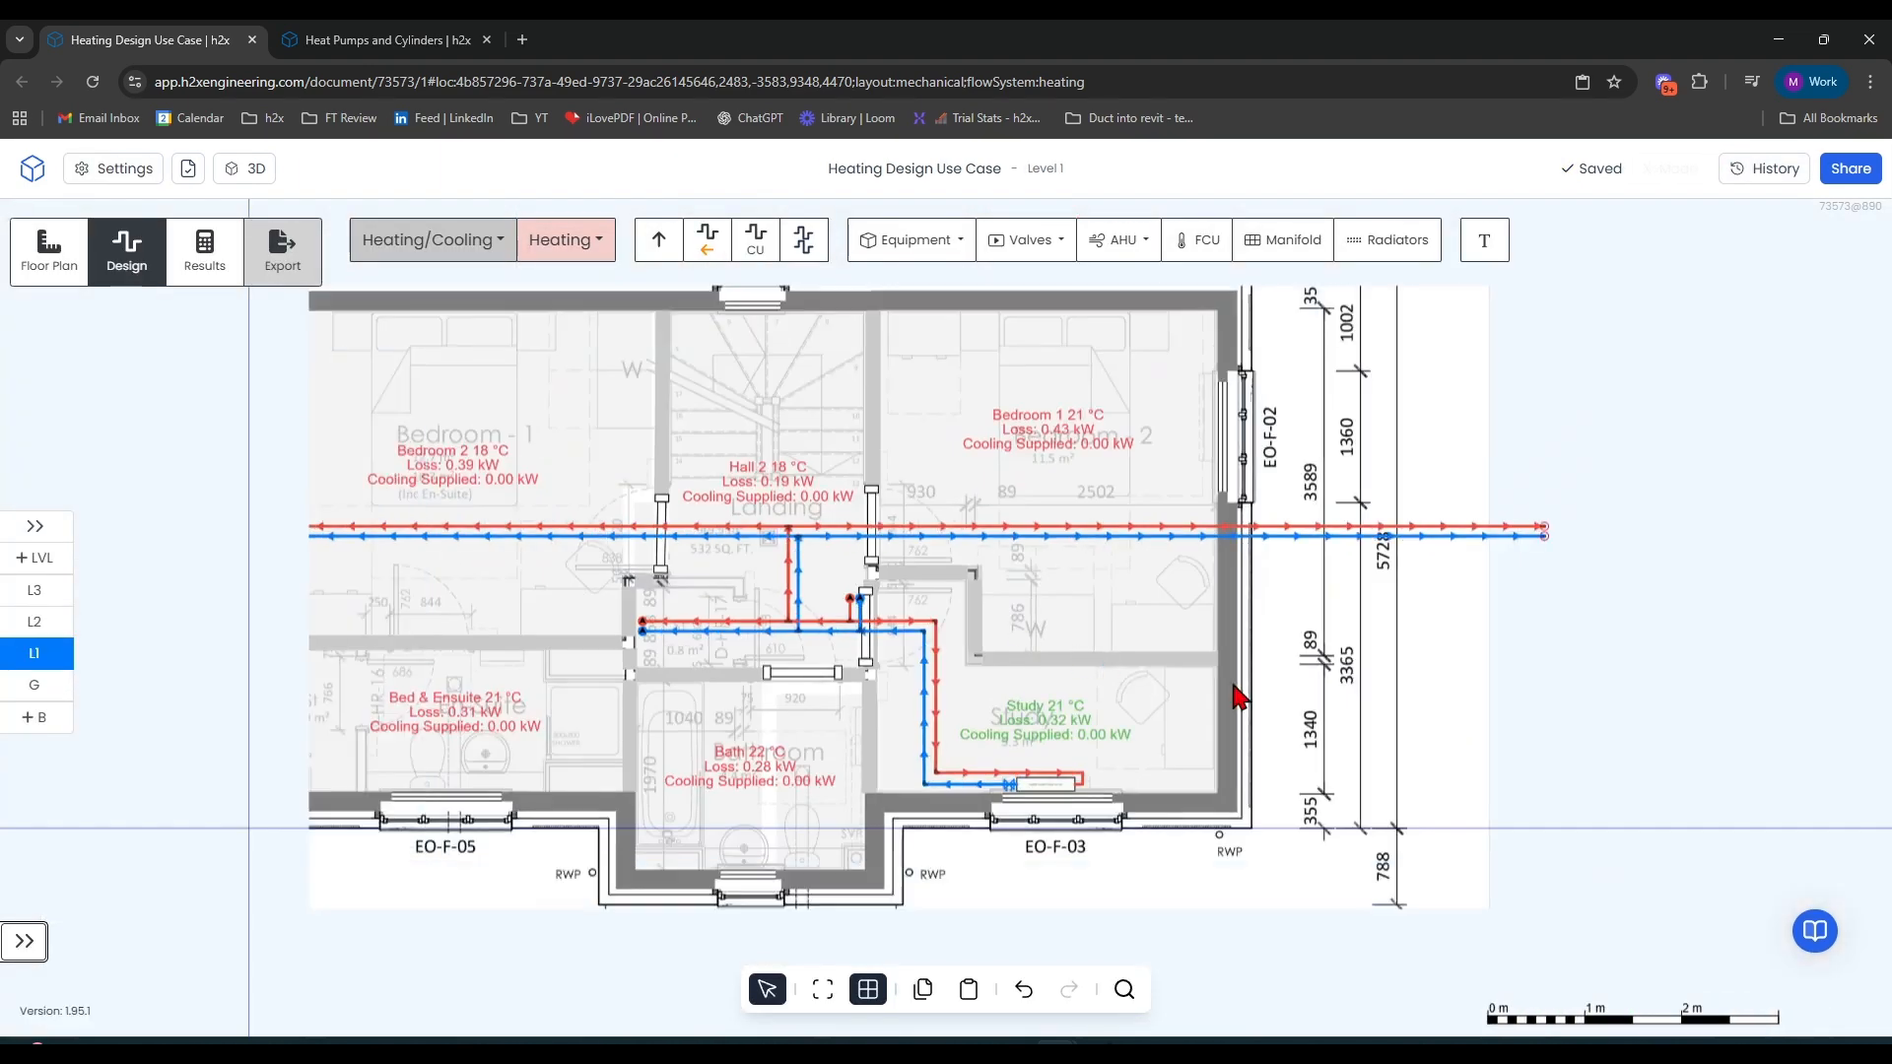
Place a 600 mm high Stelrad Compact K2 radiator against Bedroom 1's outer wall at window EO-F-02
drag(1389, 699, 1284, 703)
click(1400, 242)
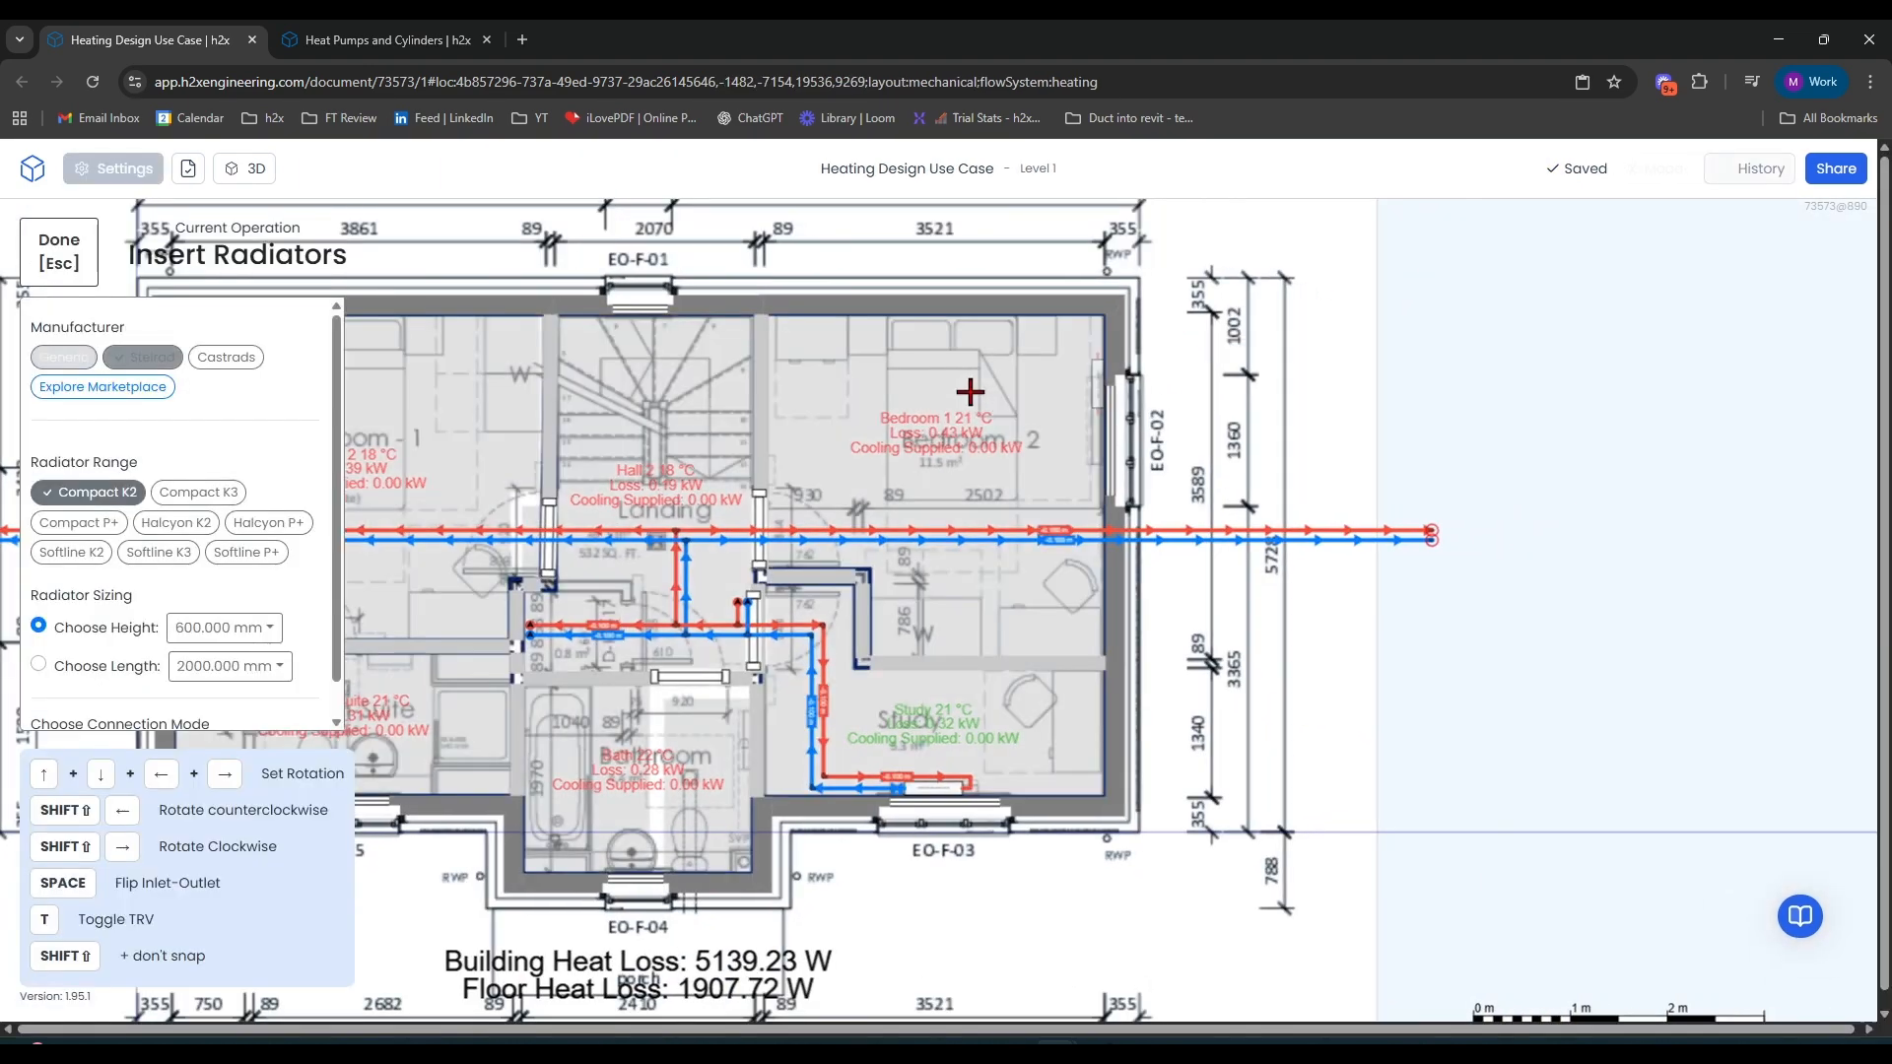
click(1101, 424)
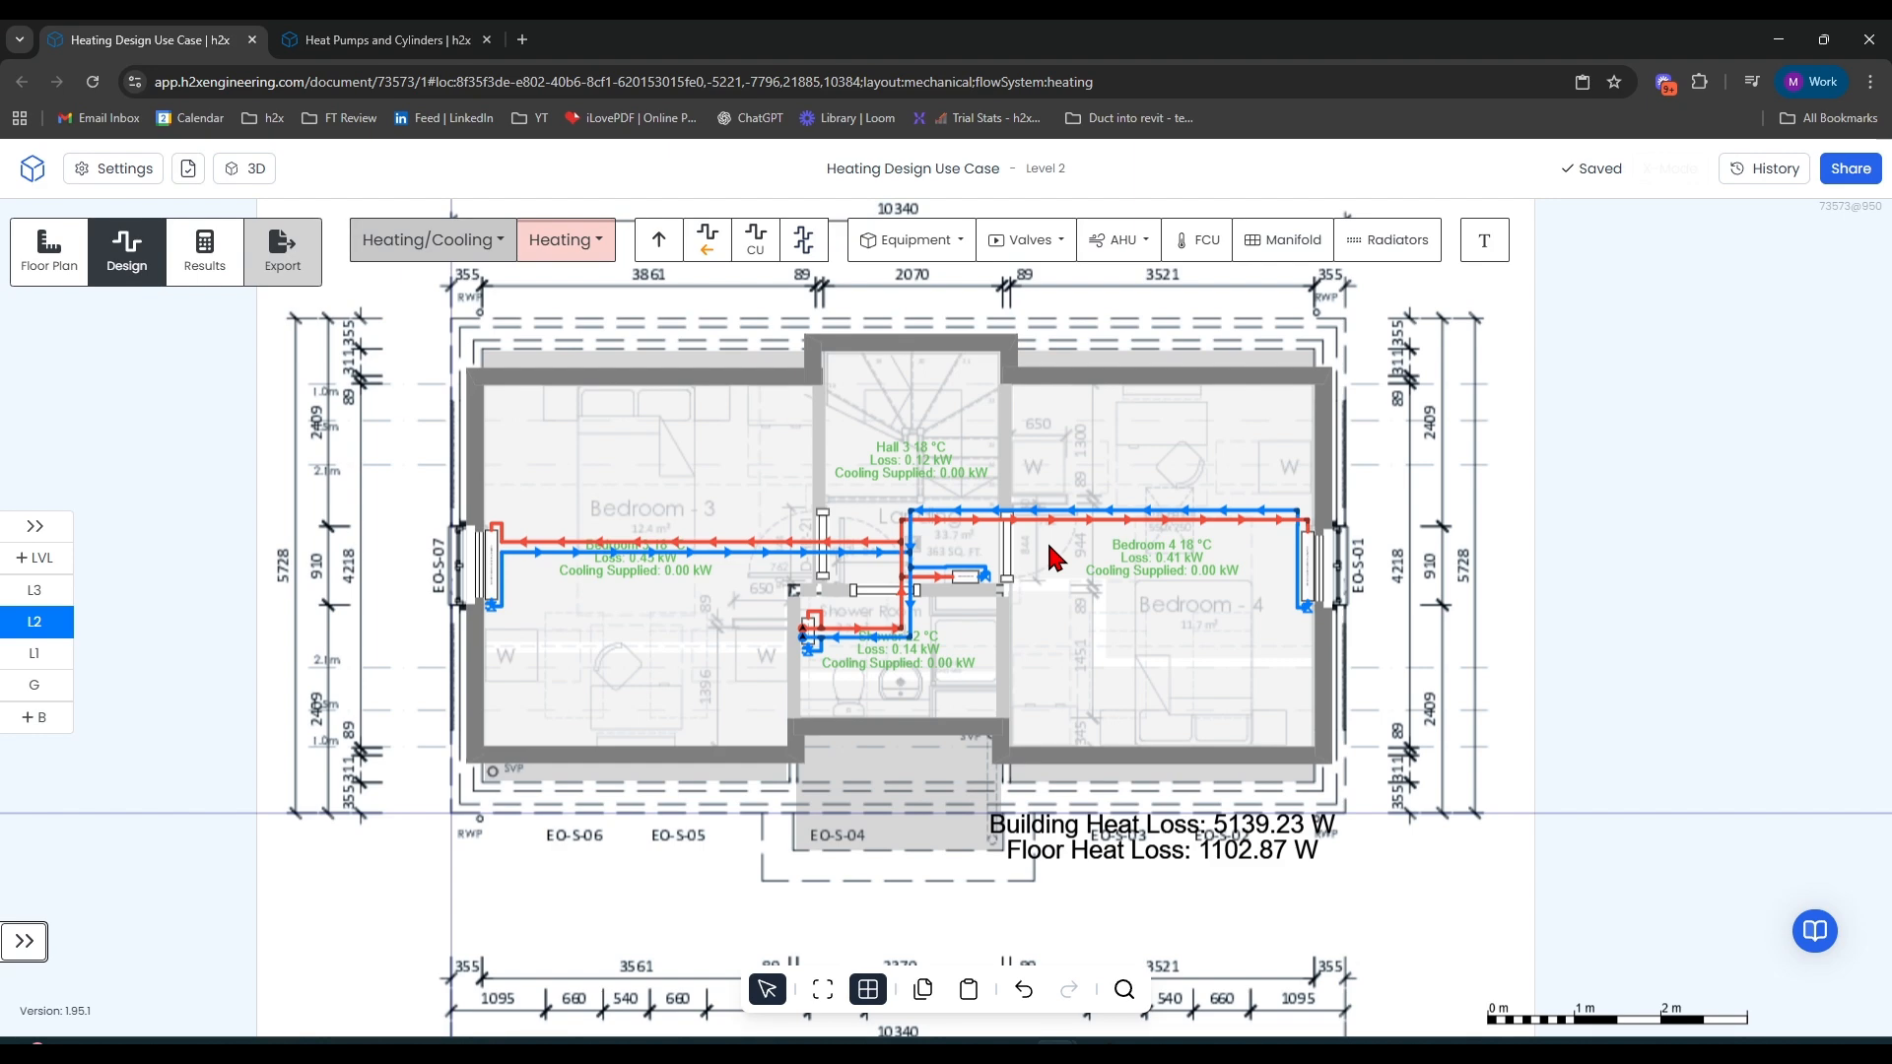
Open the 3D view, show all levels and look at the heating system from the front
click(251, 176)
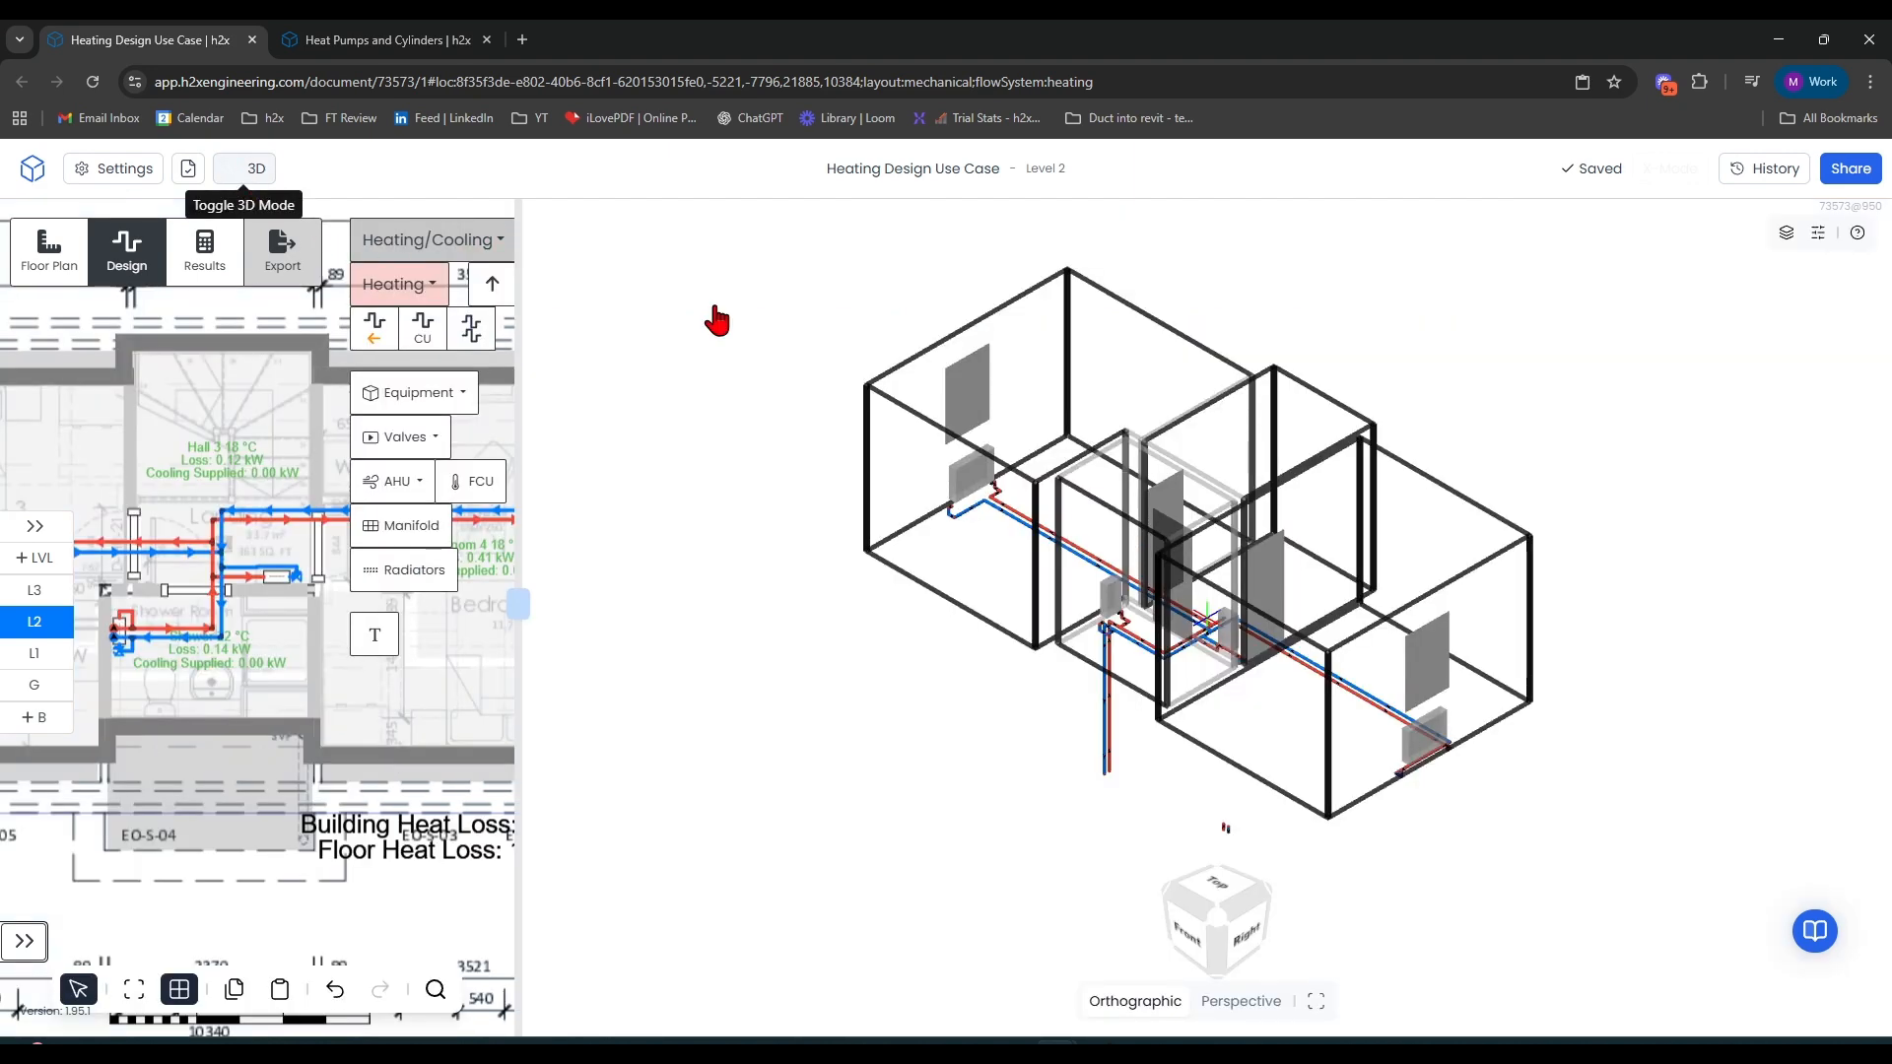
click(1788, 233)
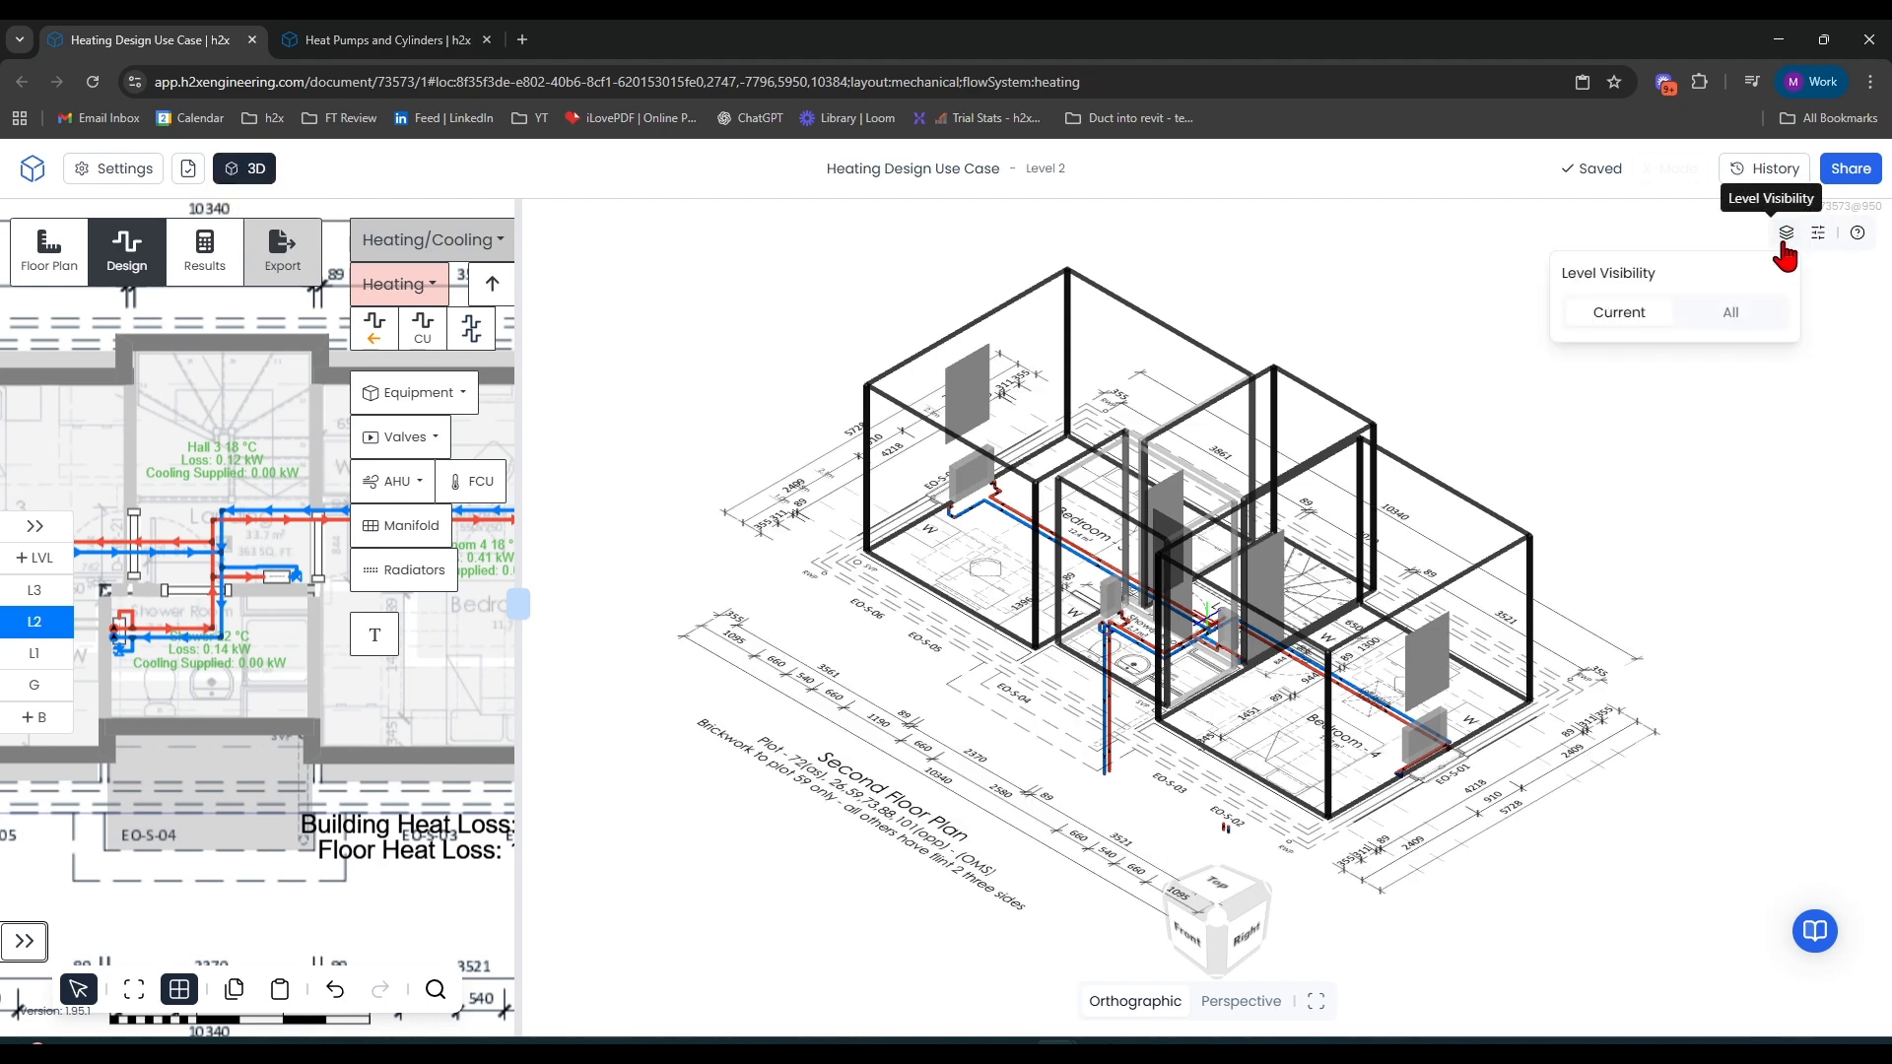
click(1732, 313)
drag(1719, 815, 1539, 731)
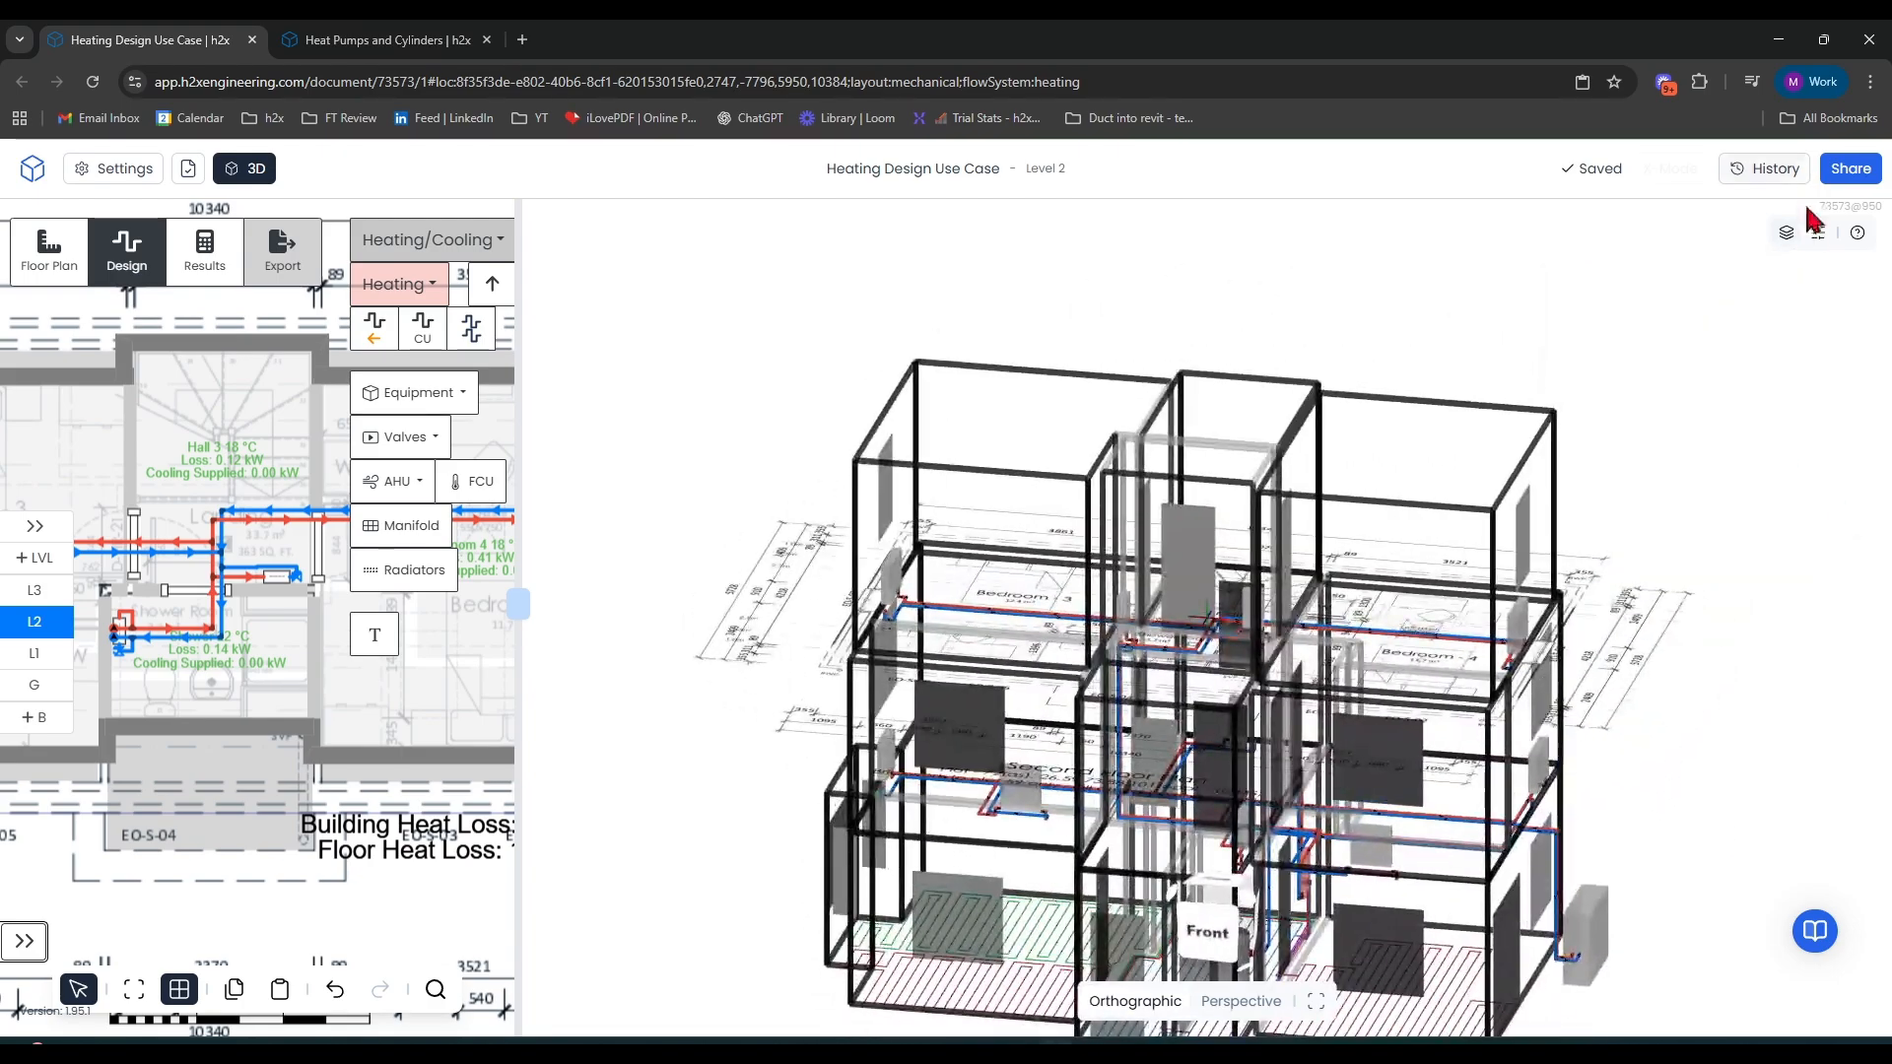
Hide the walls in the 3D view while keeping the PDF underlay displayed
click(1819, 234)
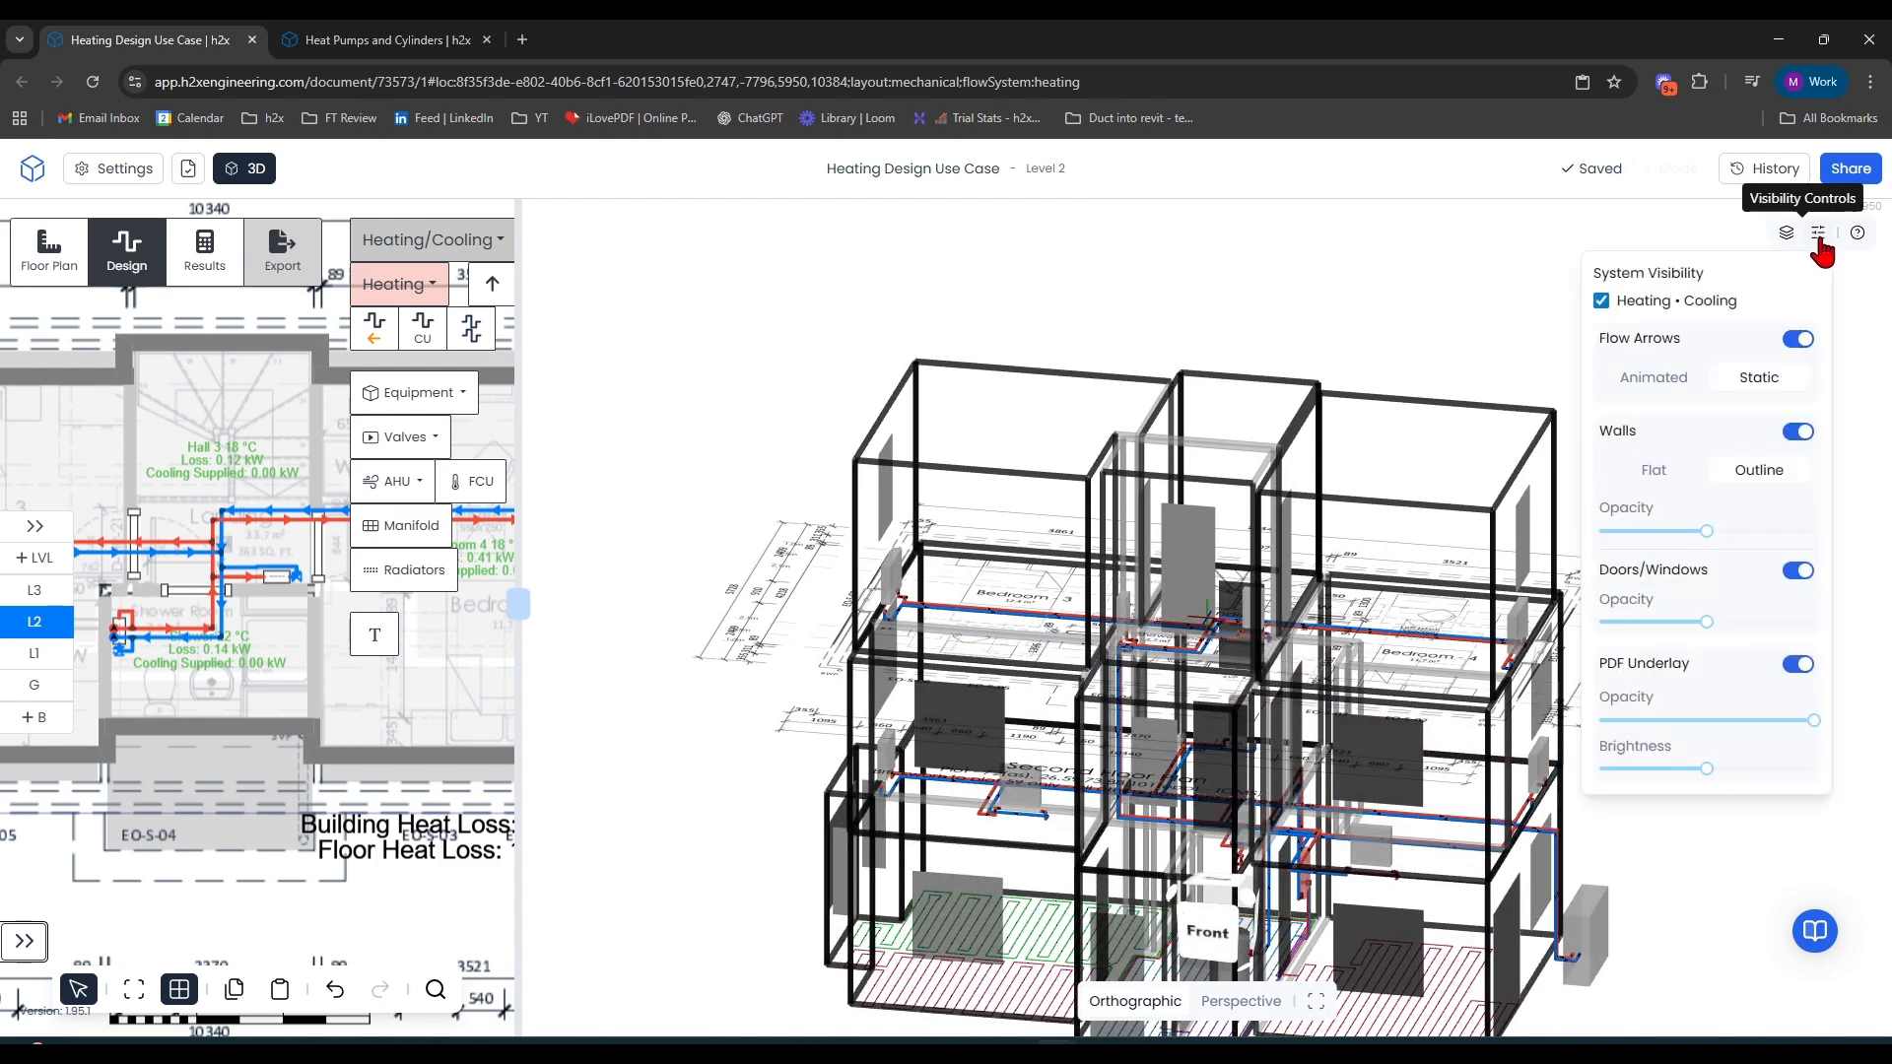
click(1803, 433)
click(1796, 481)
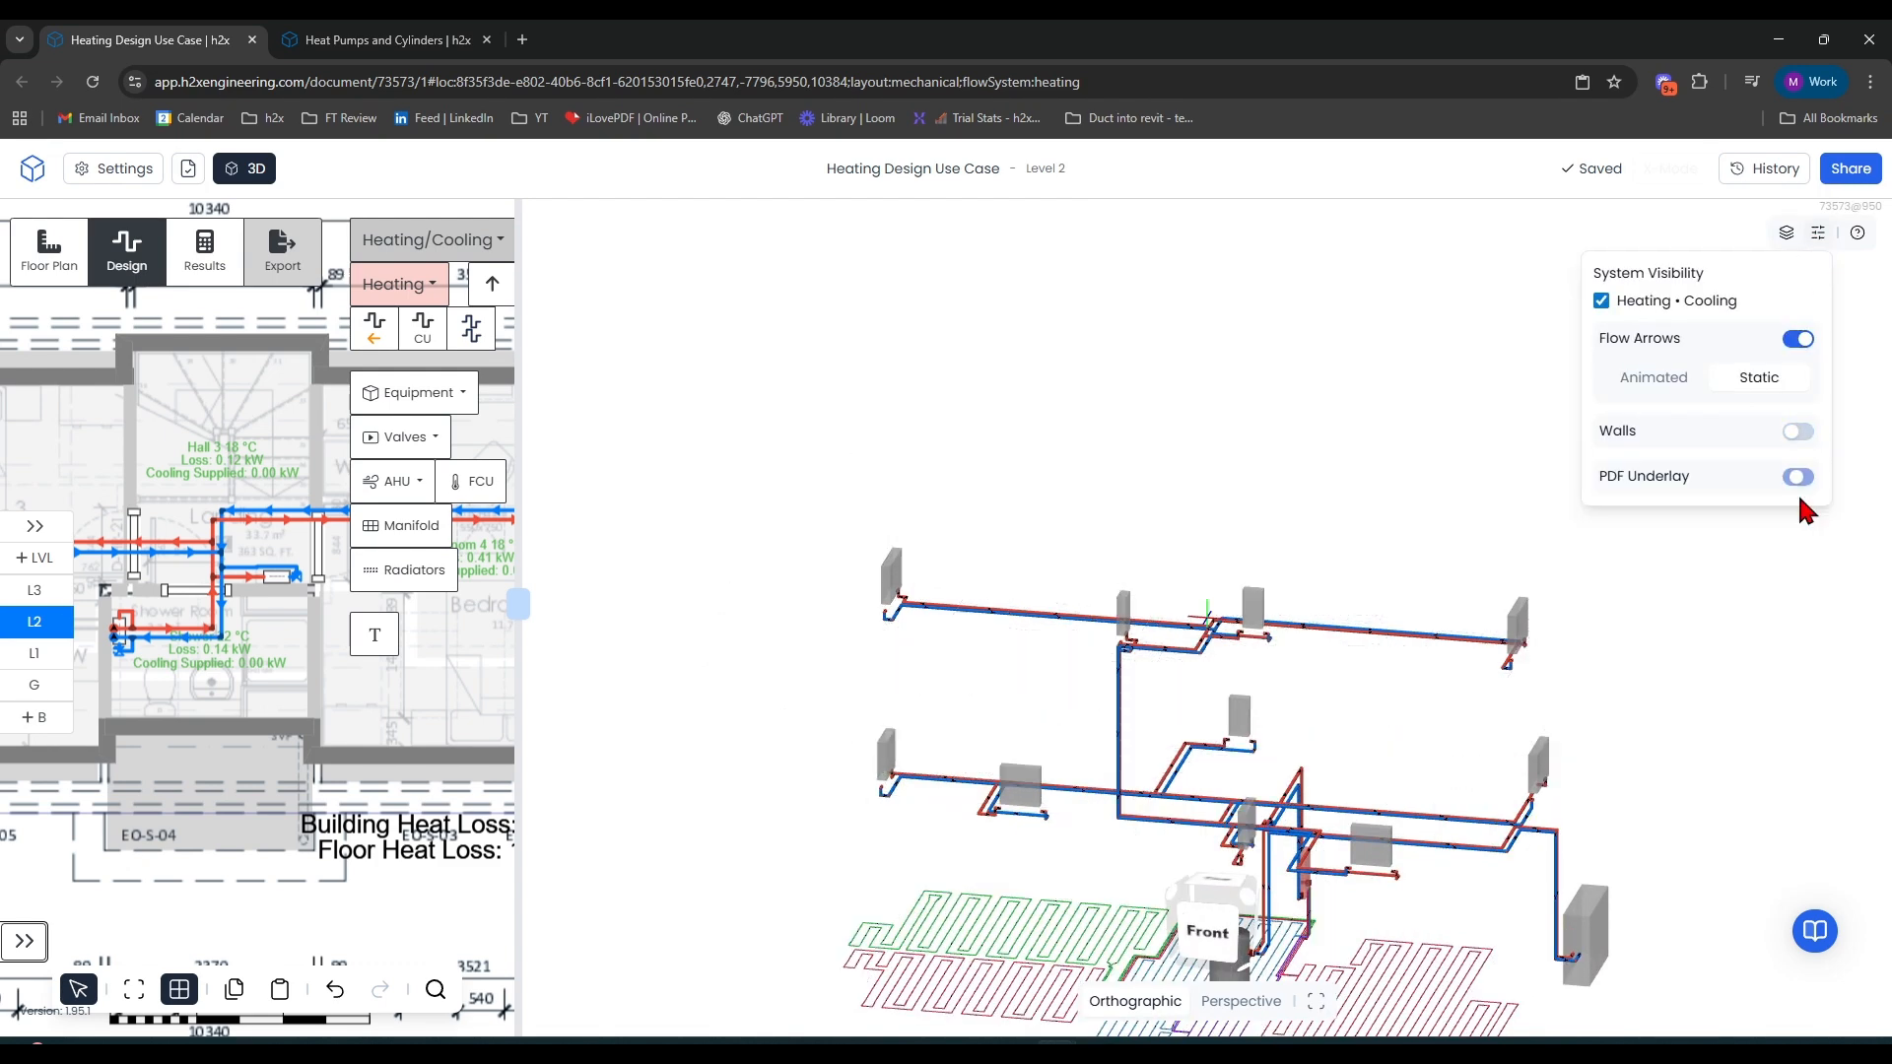
click(1799, 481)
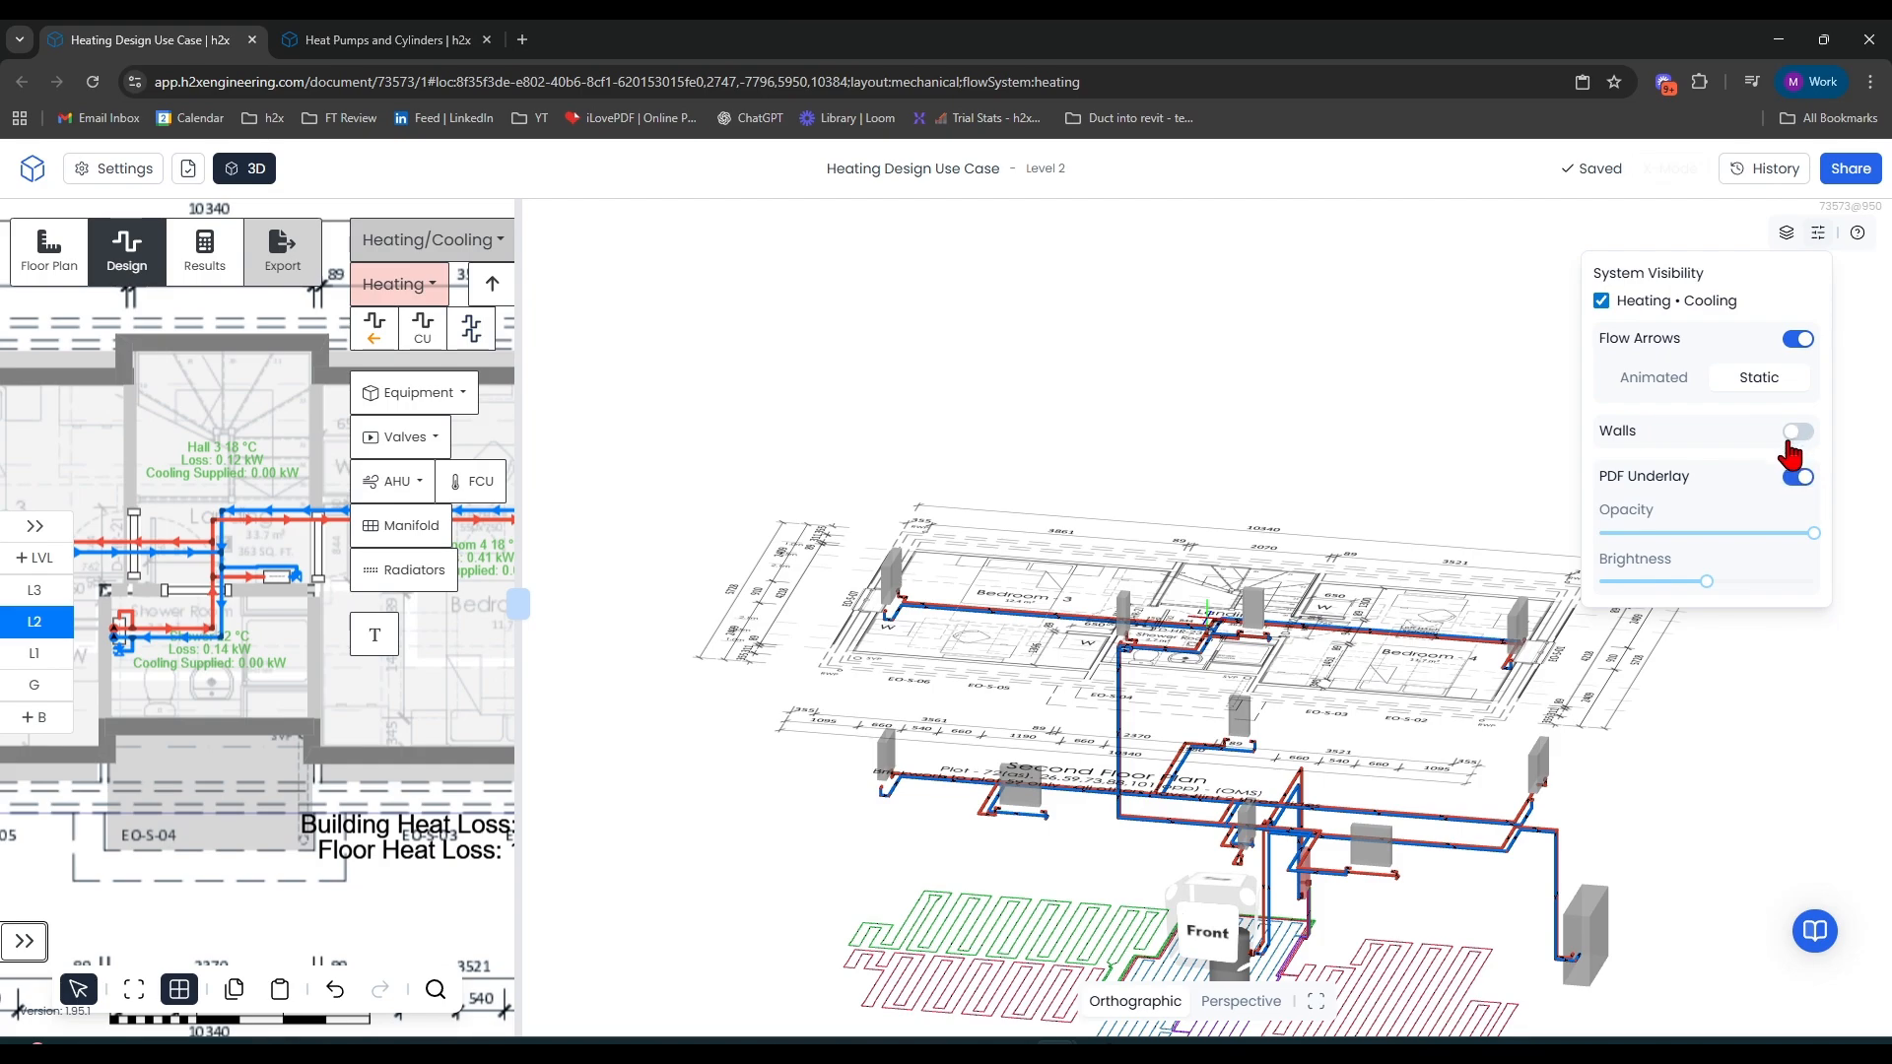
Examine the pipework, radiators, underfloor loops and heat pump in 3D from several angles, including with the Ground level active
drag(1117, 628, 1121, 764)
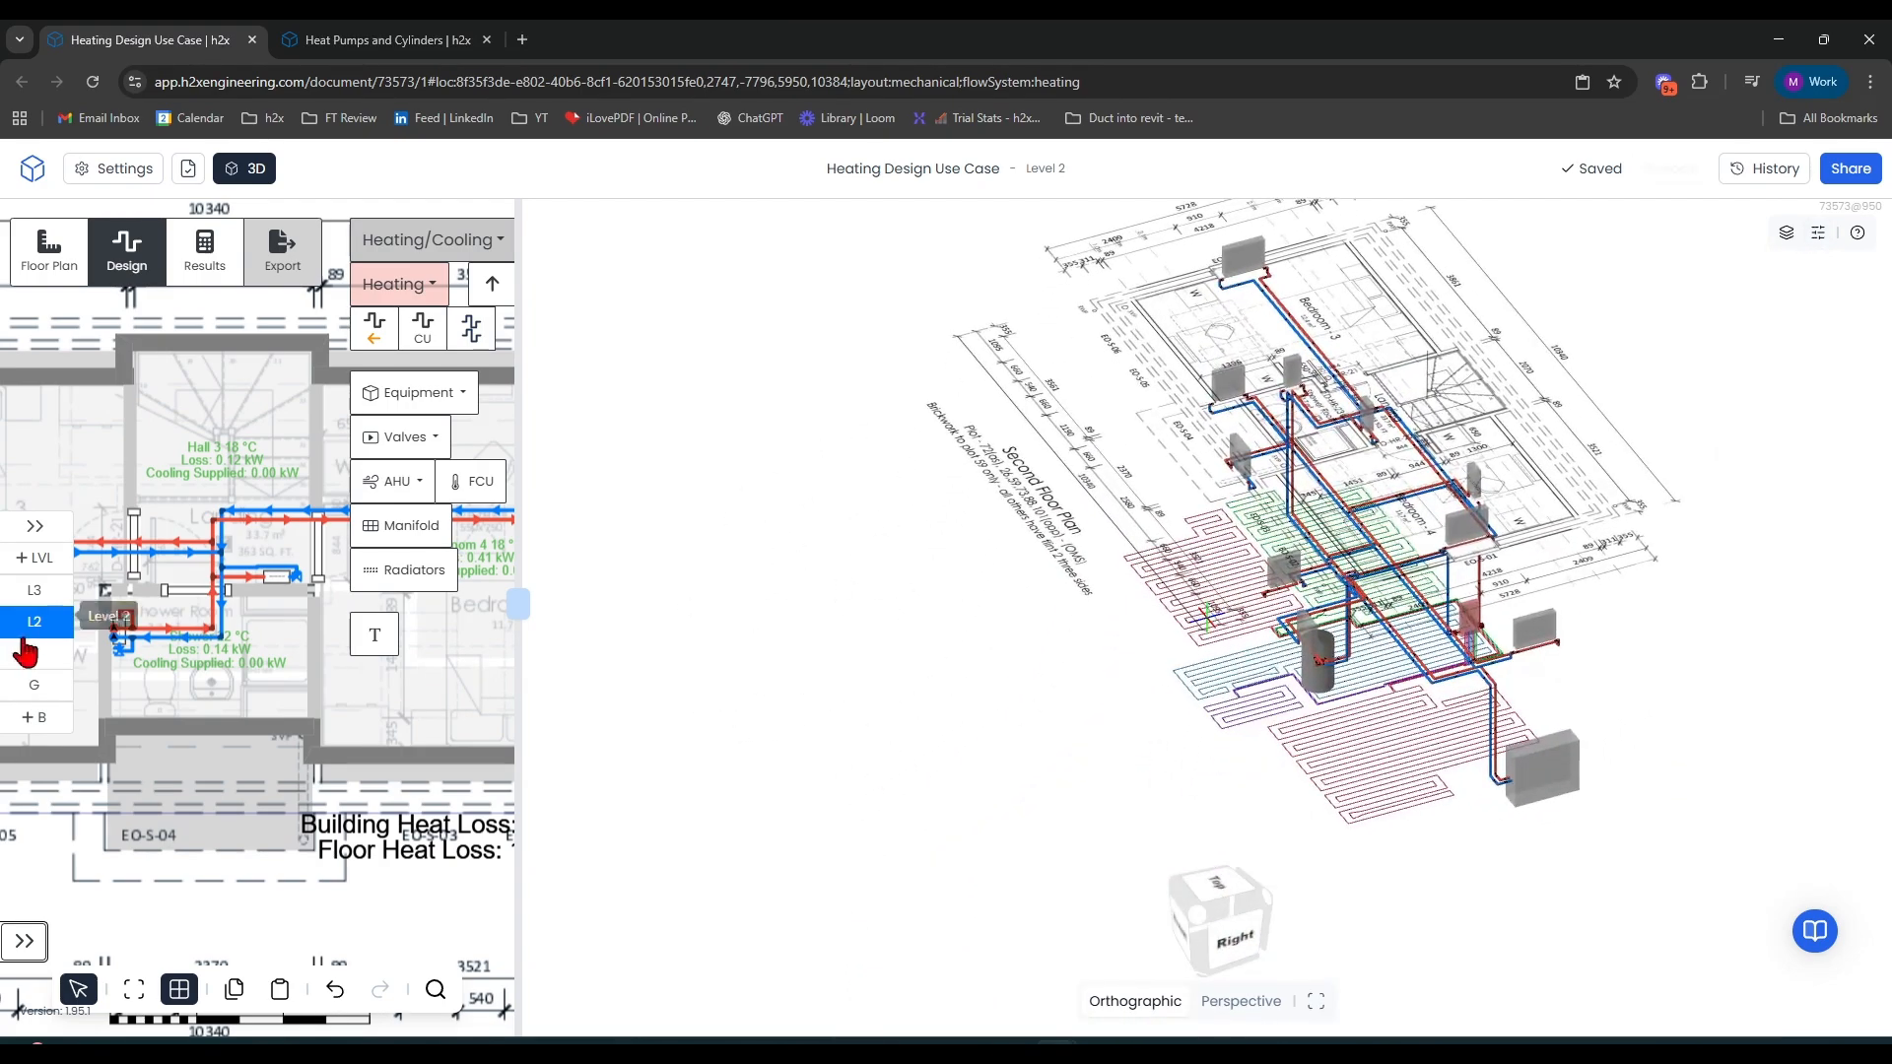
click(32, 653)
click(34, 685)
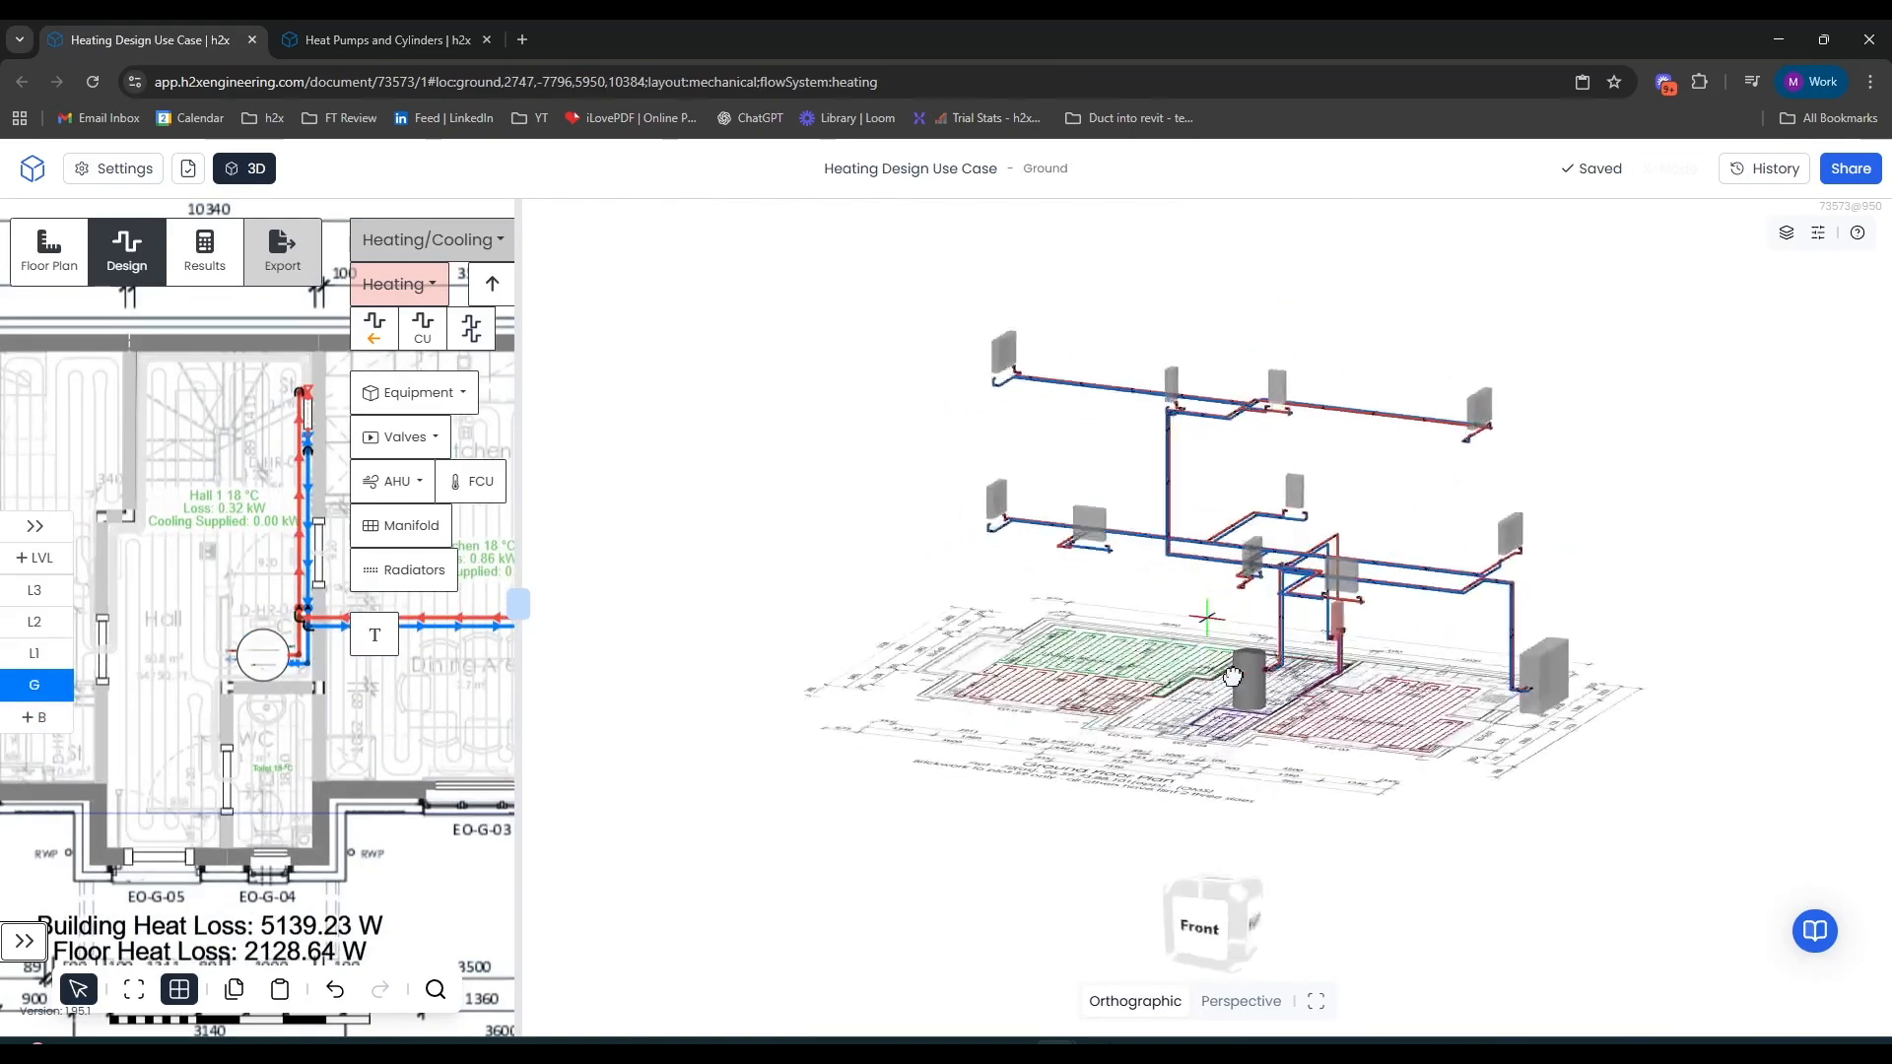
drag(1314, 788, 990, 751)
scroll(986, 759, up, 5)
drag(927, 864, 1101, 874)
scroll(1311, 779, up, 6)
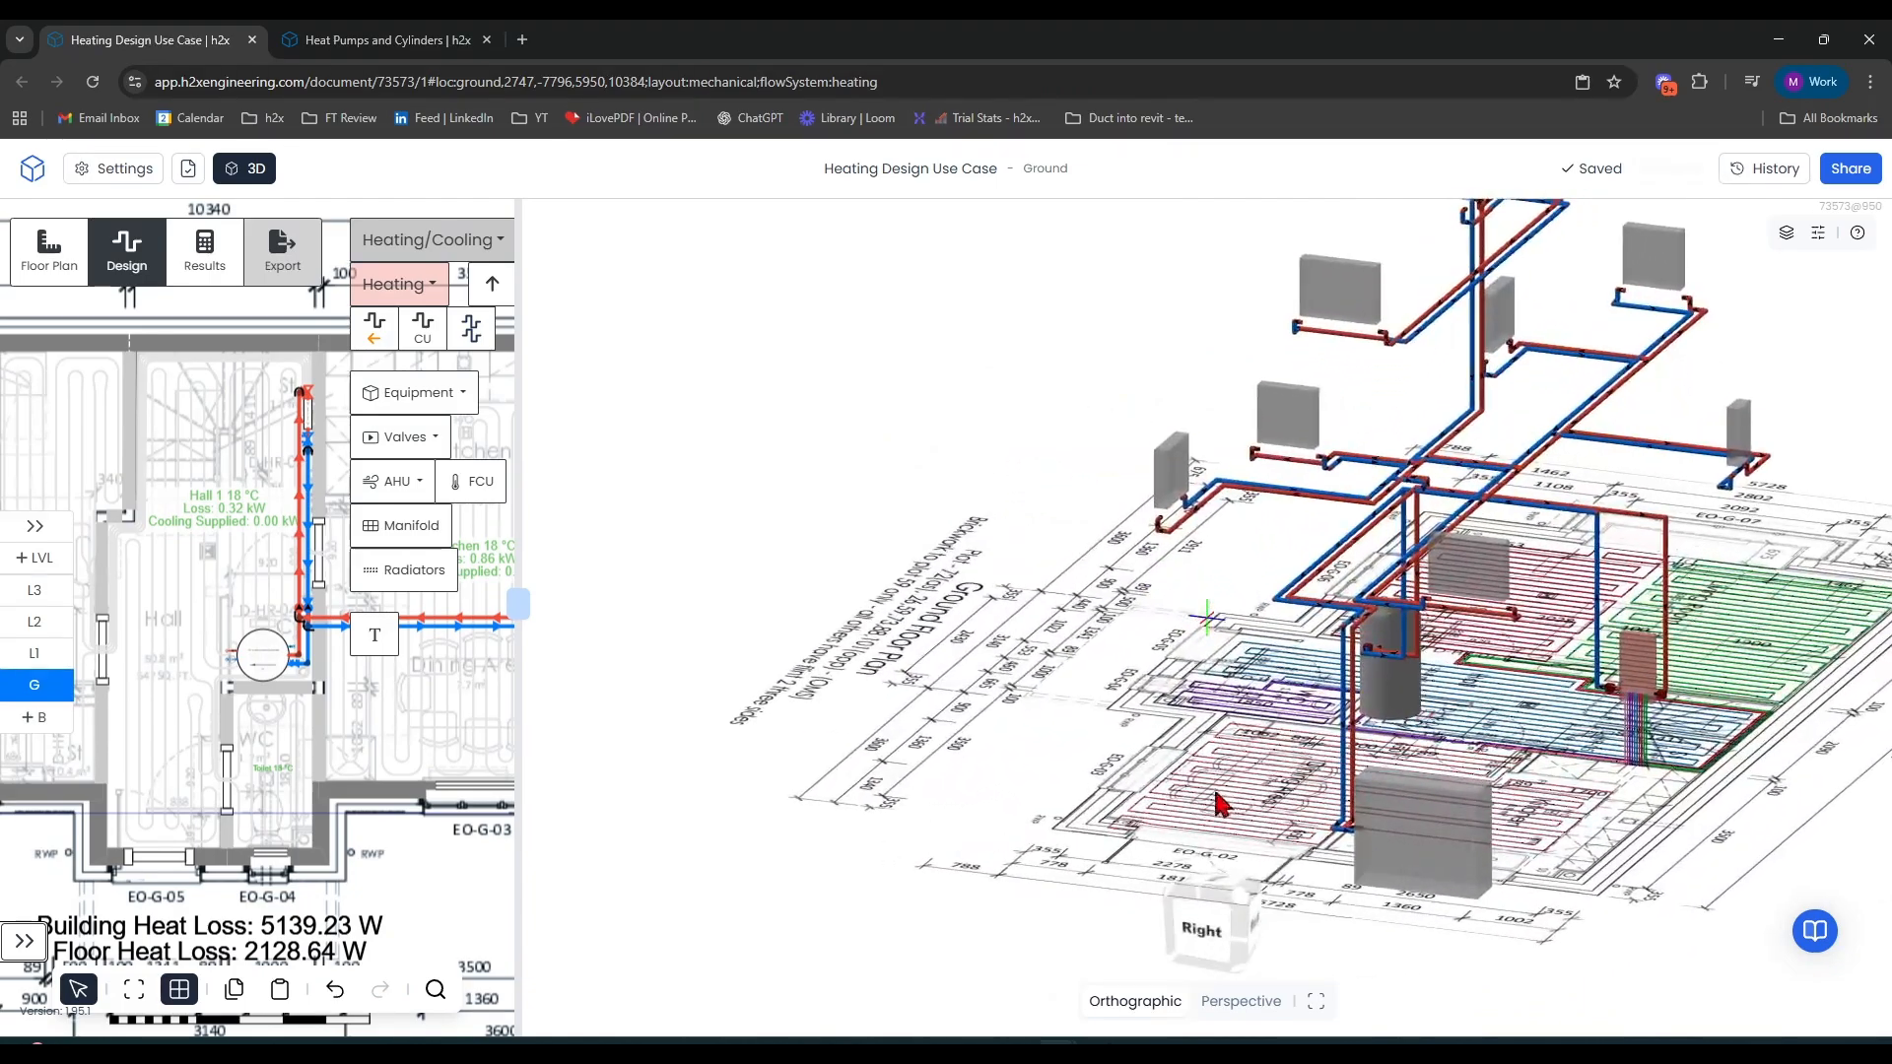
drag(1338, 767, 1472, 764)
drag(1134, 776, 1200, 754)
drag(1054, 530, 1006, 710)
click(1140, 709)
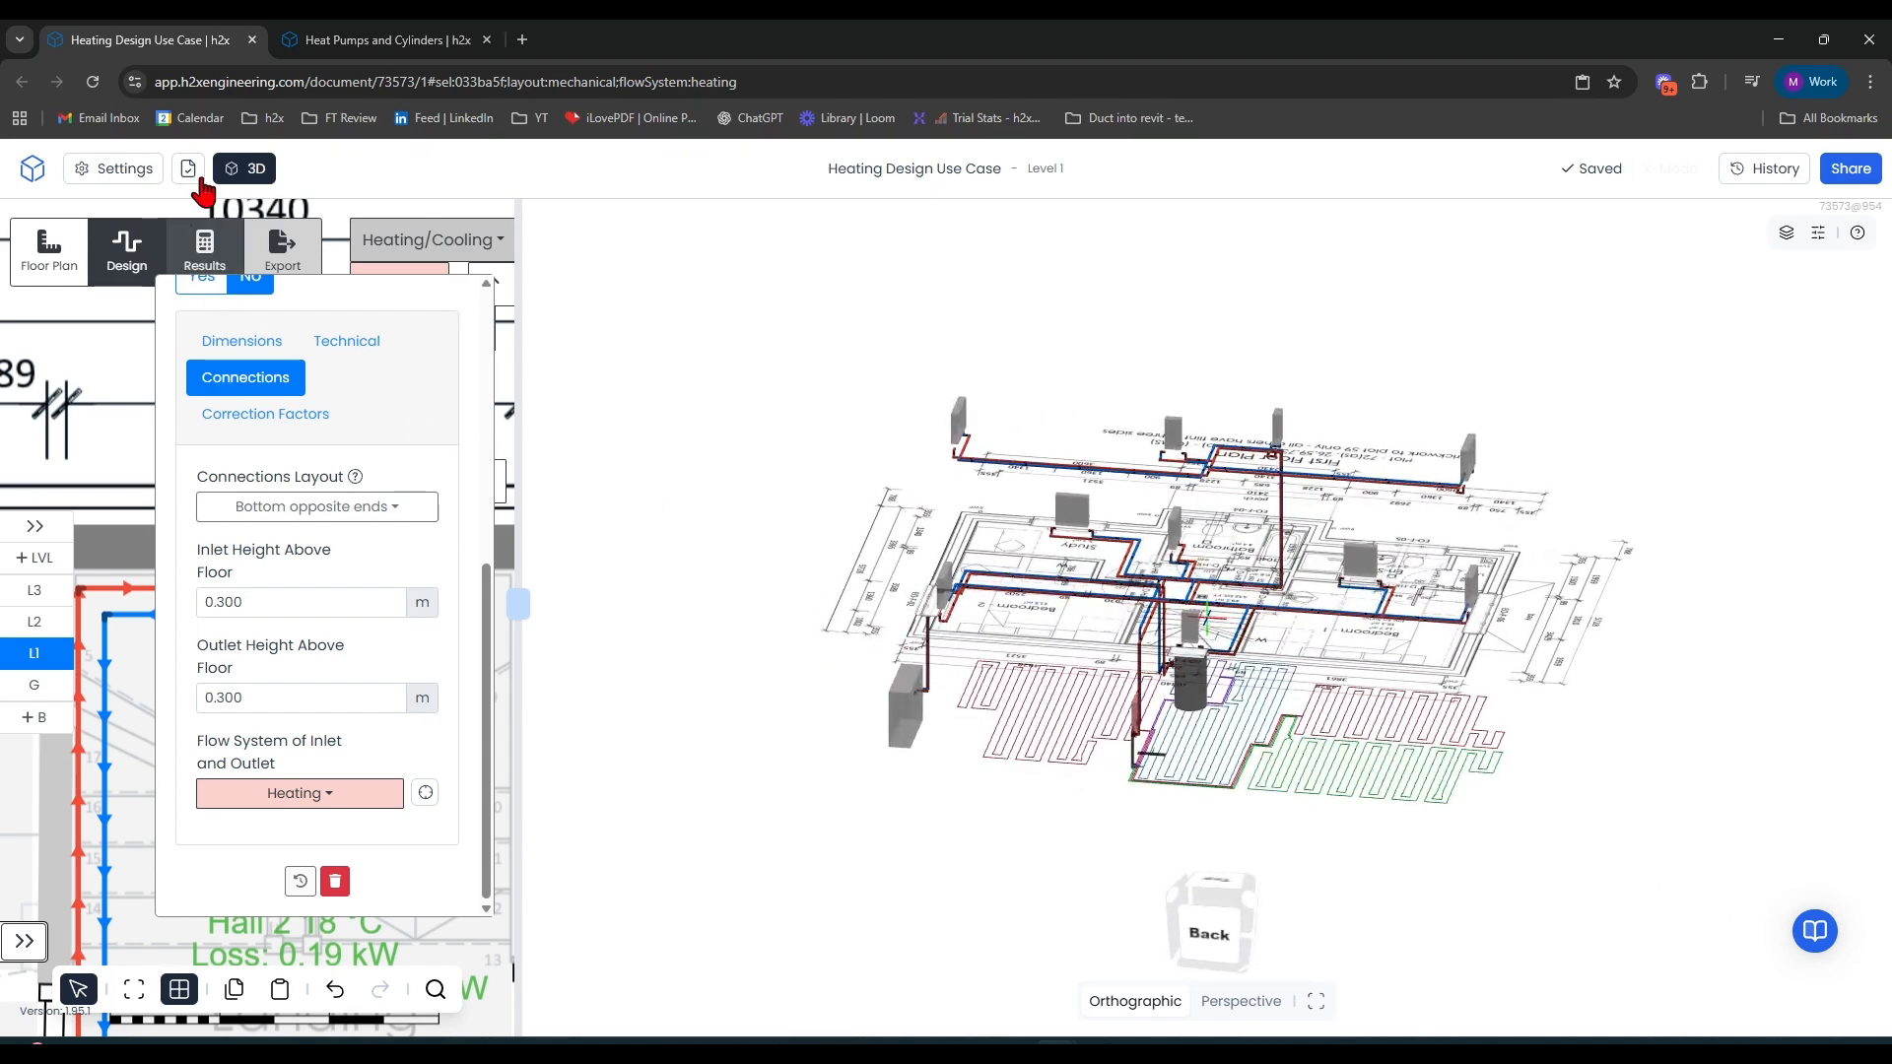
Close the 3D view and open the Ground level plan
click(243, 169)
scroll(764, 535, down, 5)
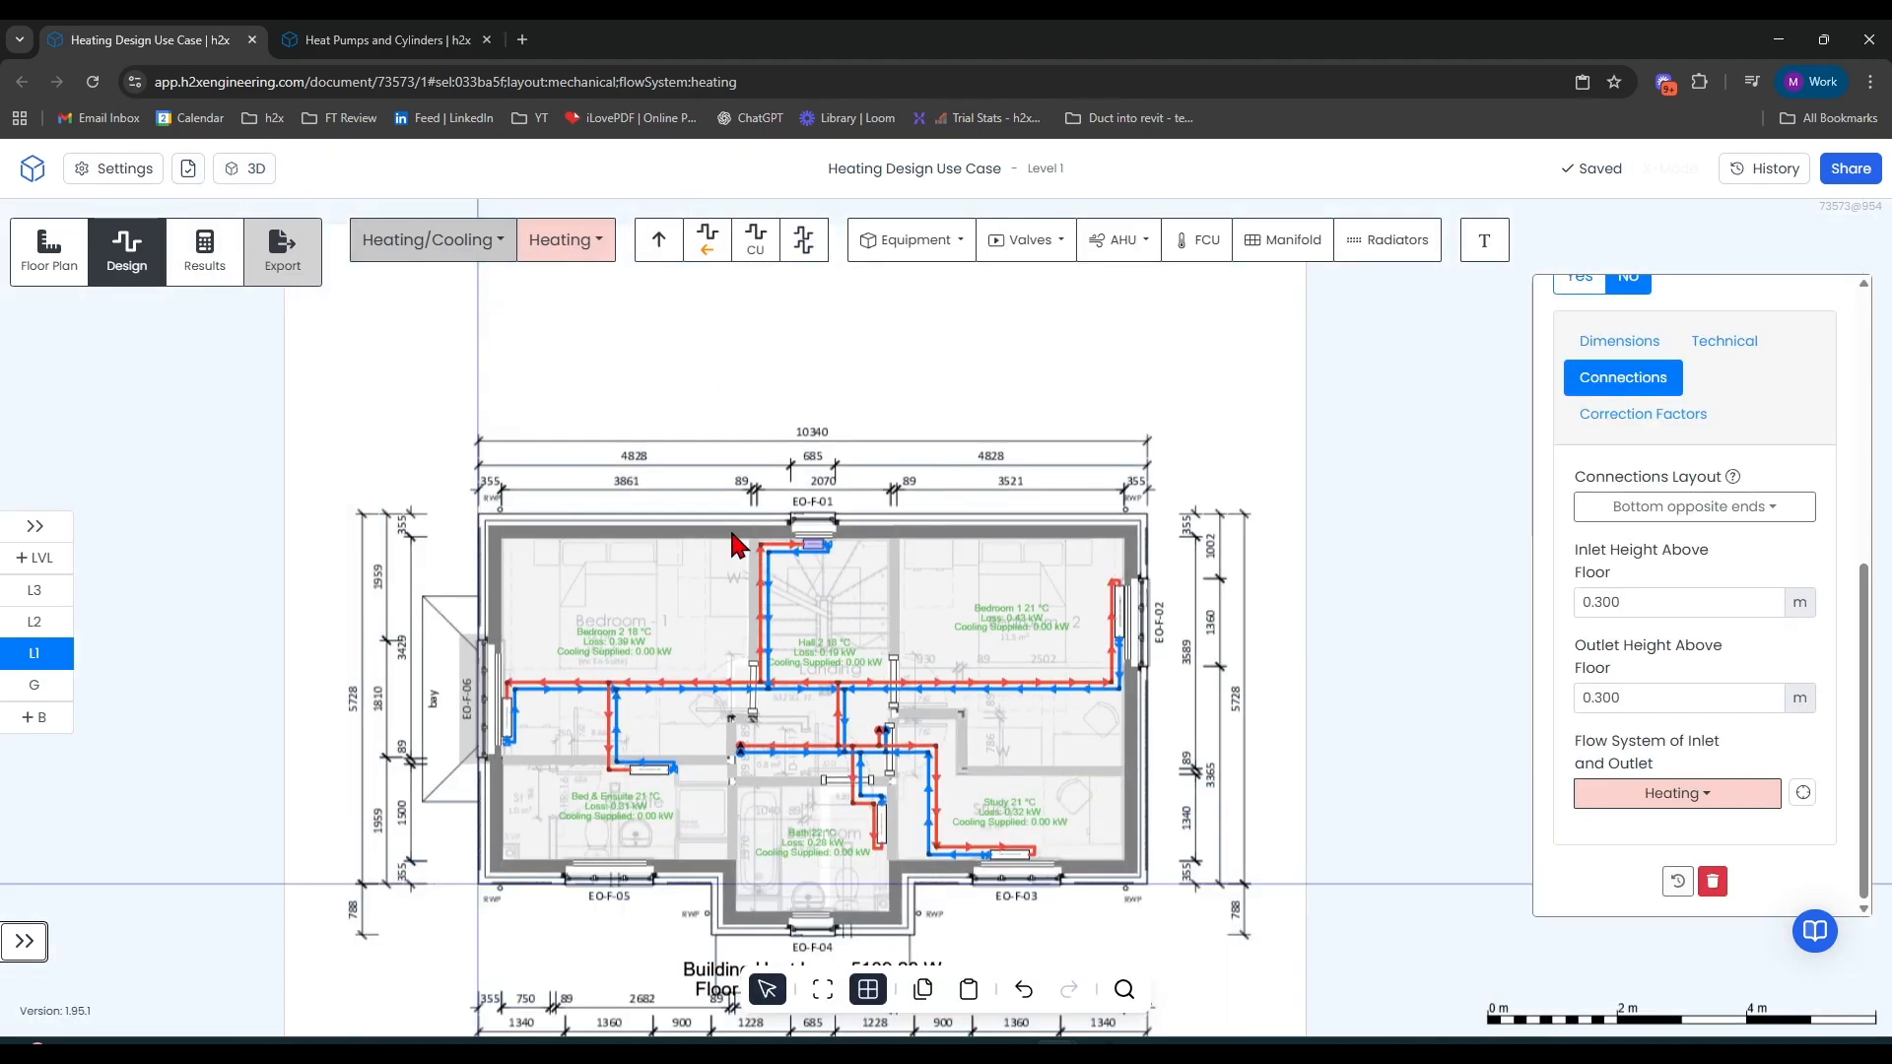
drag(1281, 853, 1321, 751)
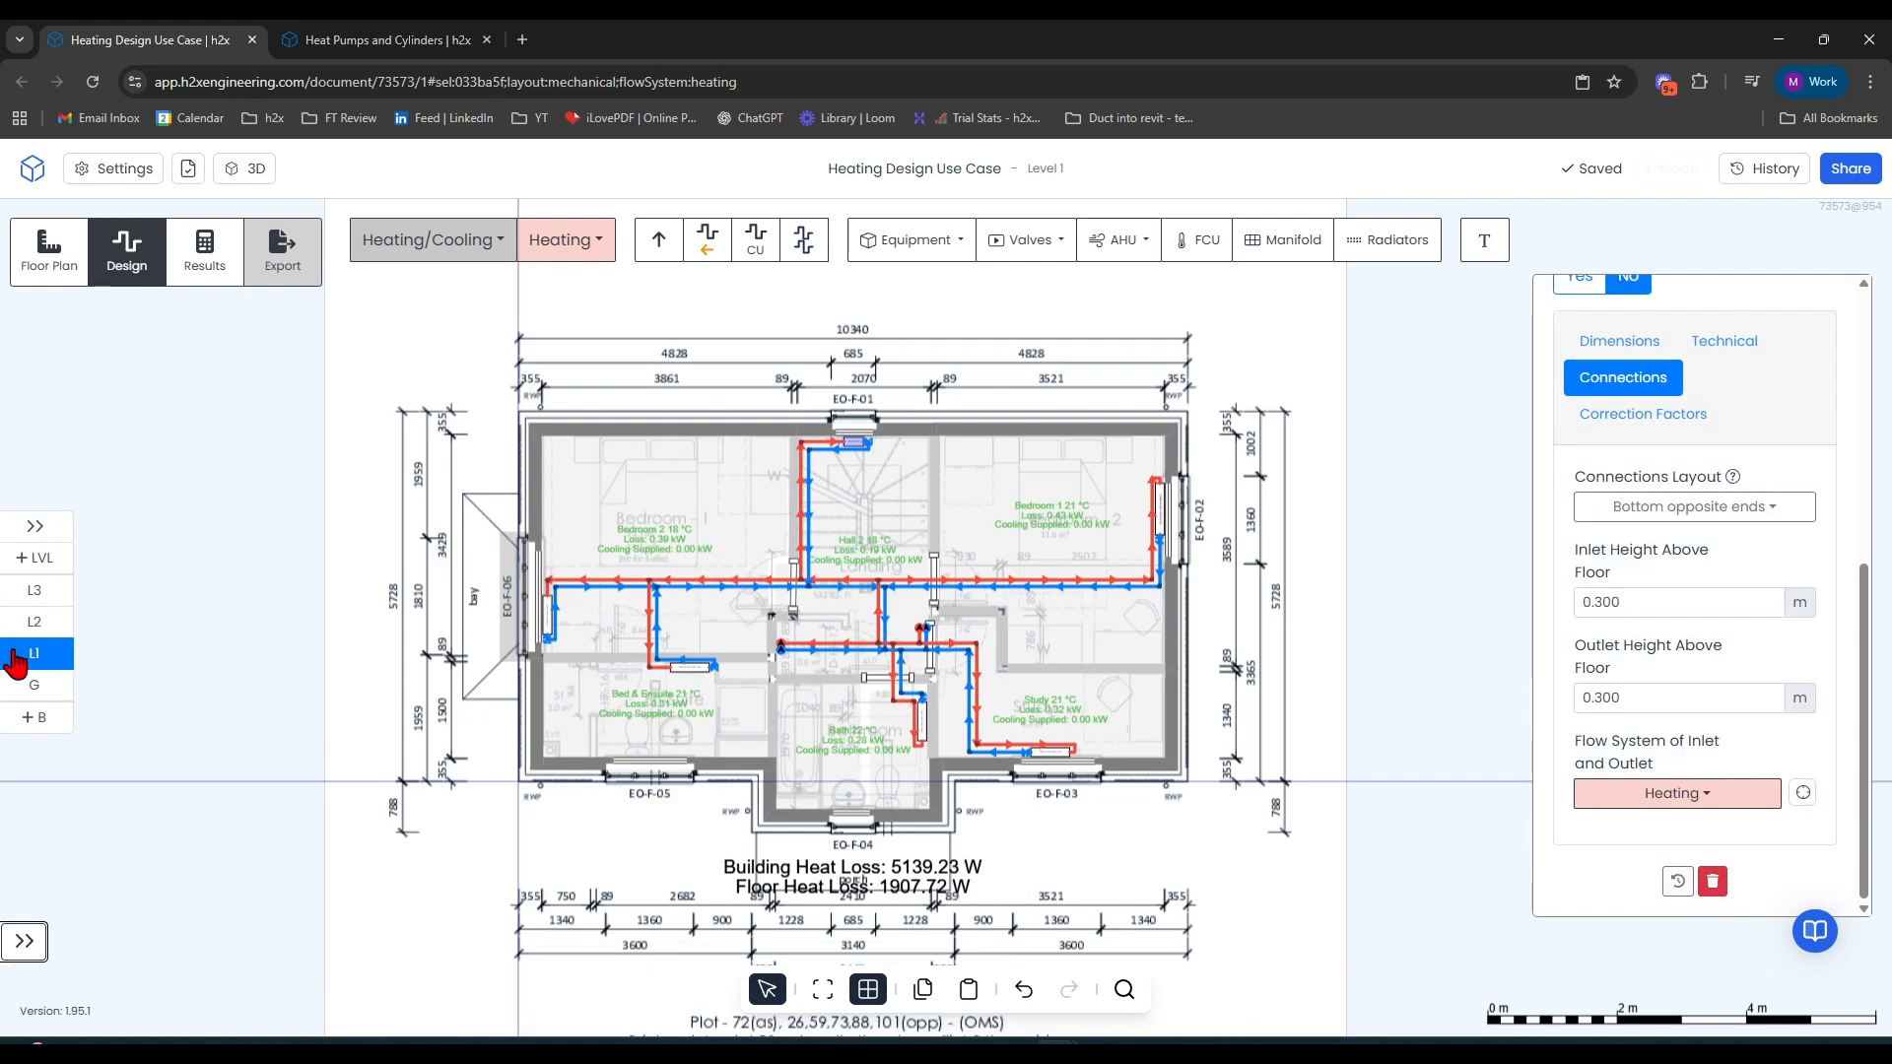
click(34, 687)
Set the short flow pipe between the riser and the heat pump junction above the cylinder to 0.75 m above floor
scroll(925, 656, up, 5)
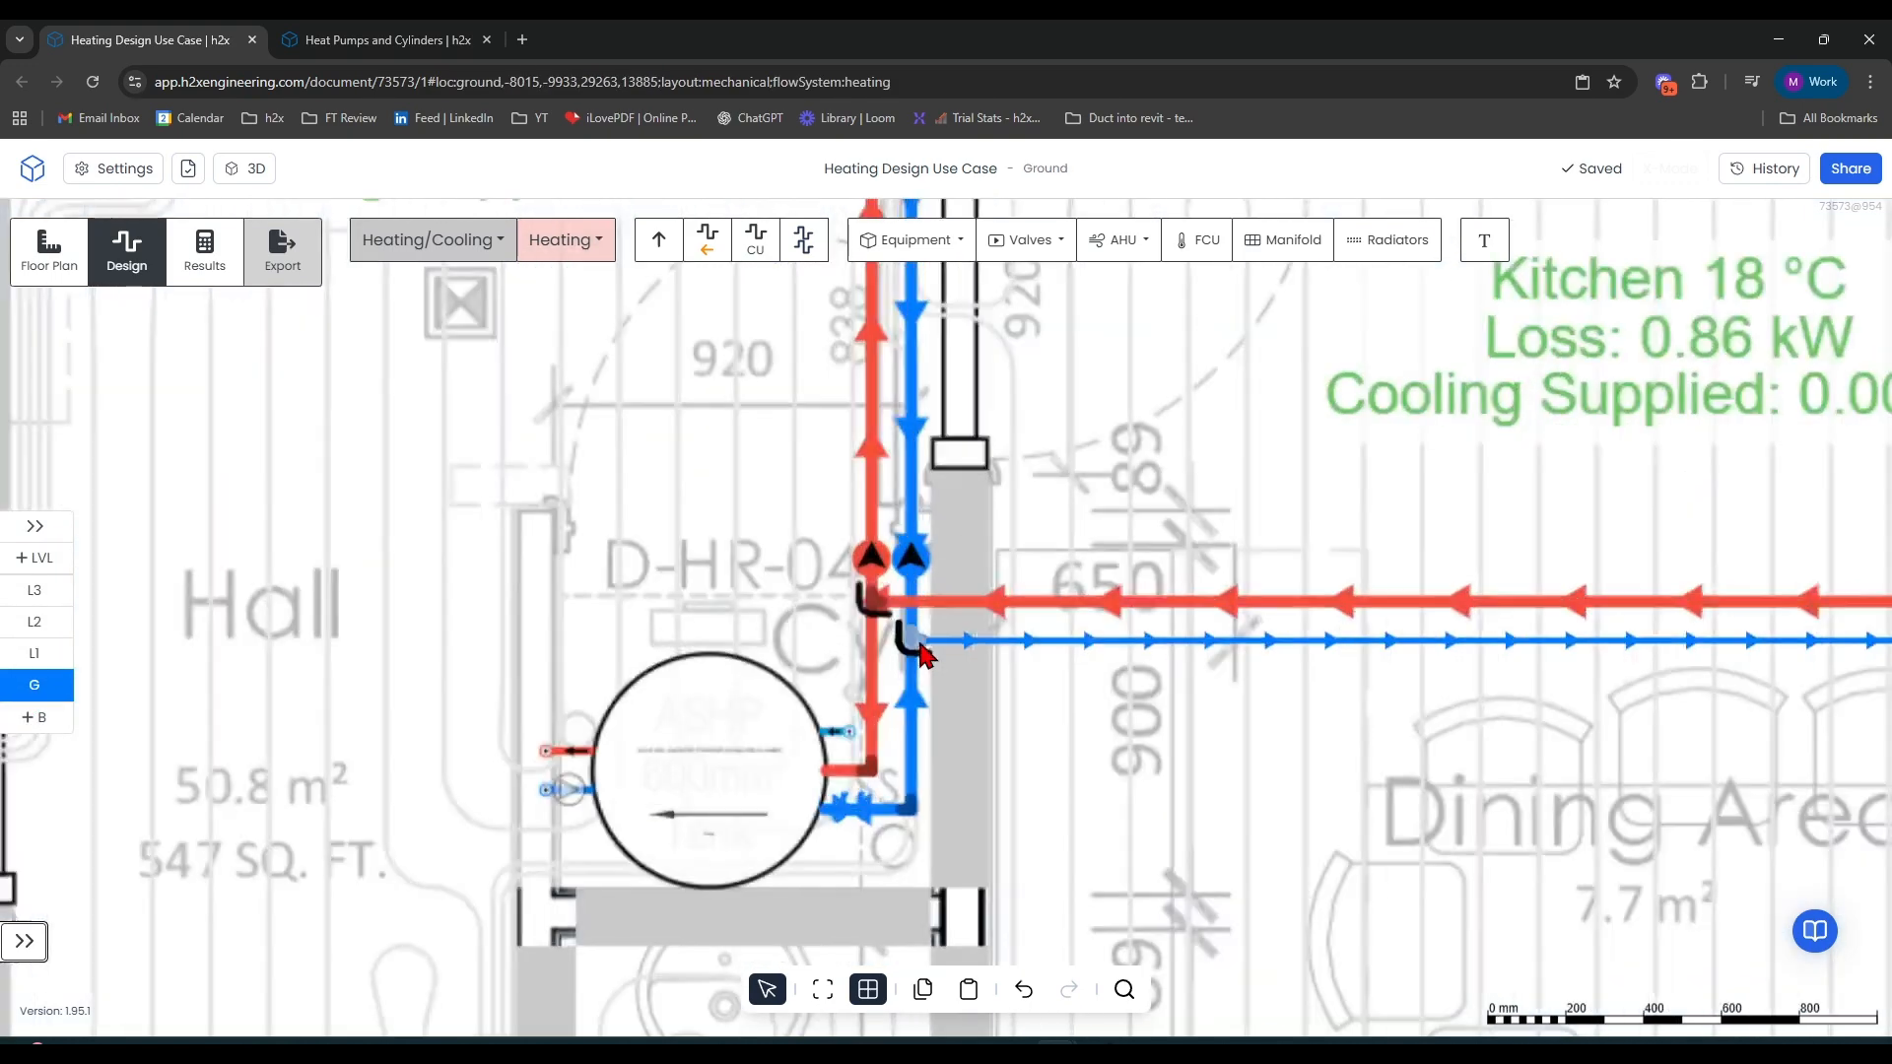
scroll(925, 656, up, 5)
scroll(694, 708, down, 1)
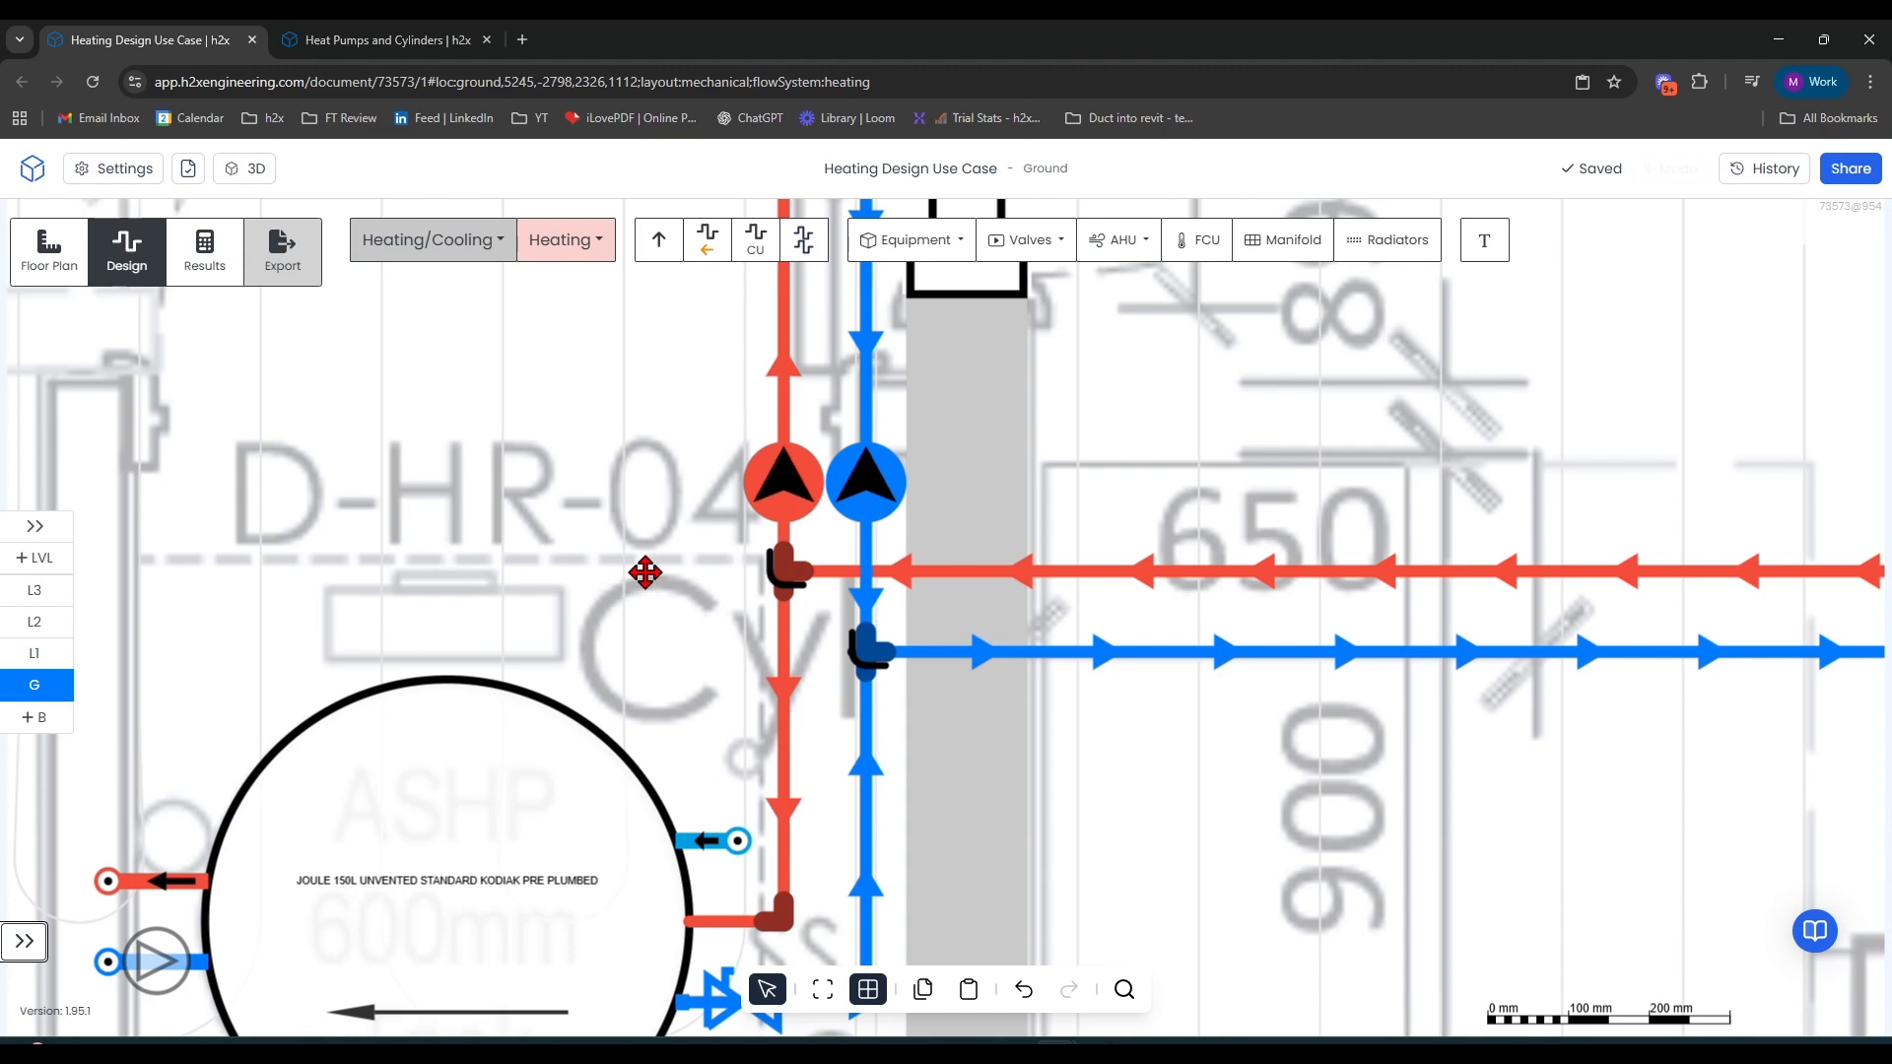
drag(615, 572, 805, 584)
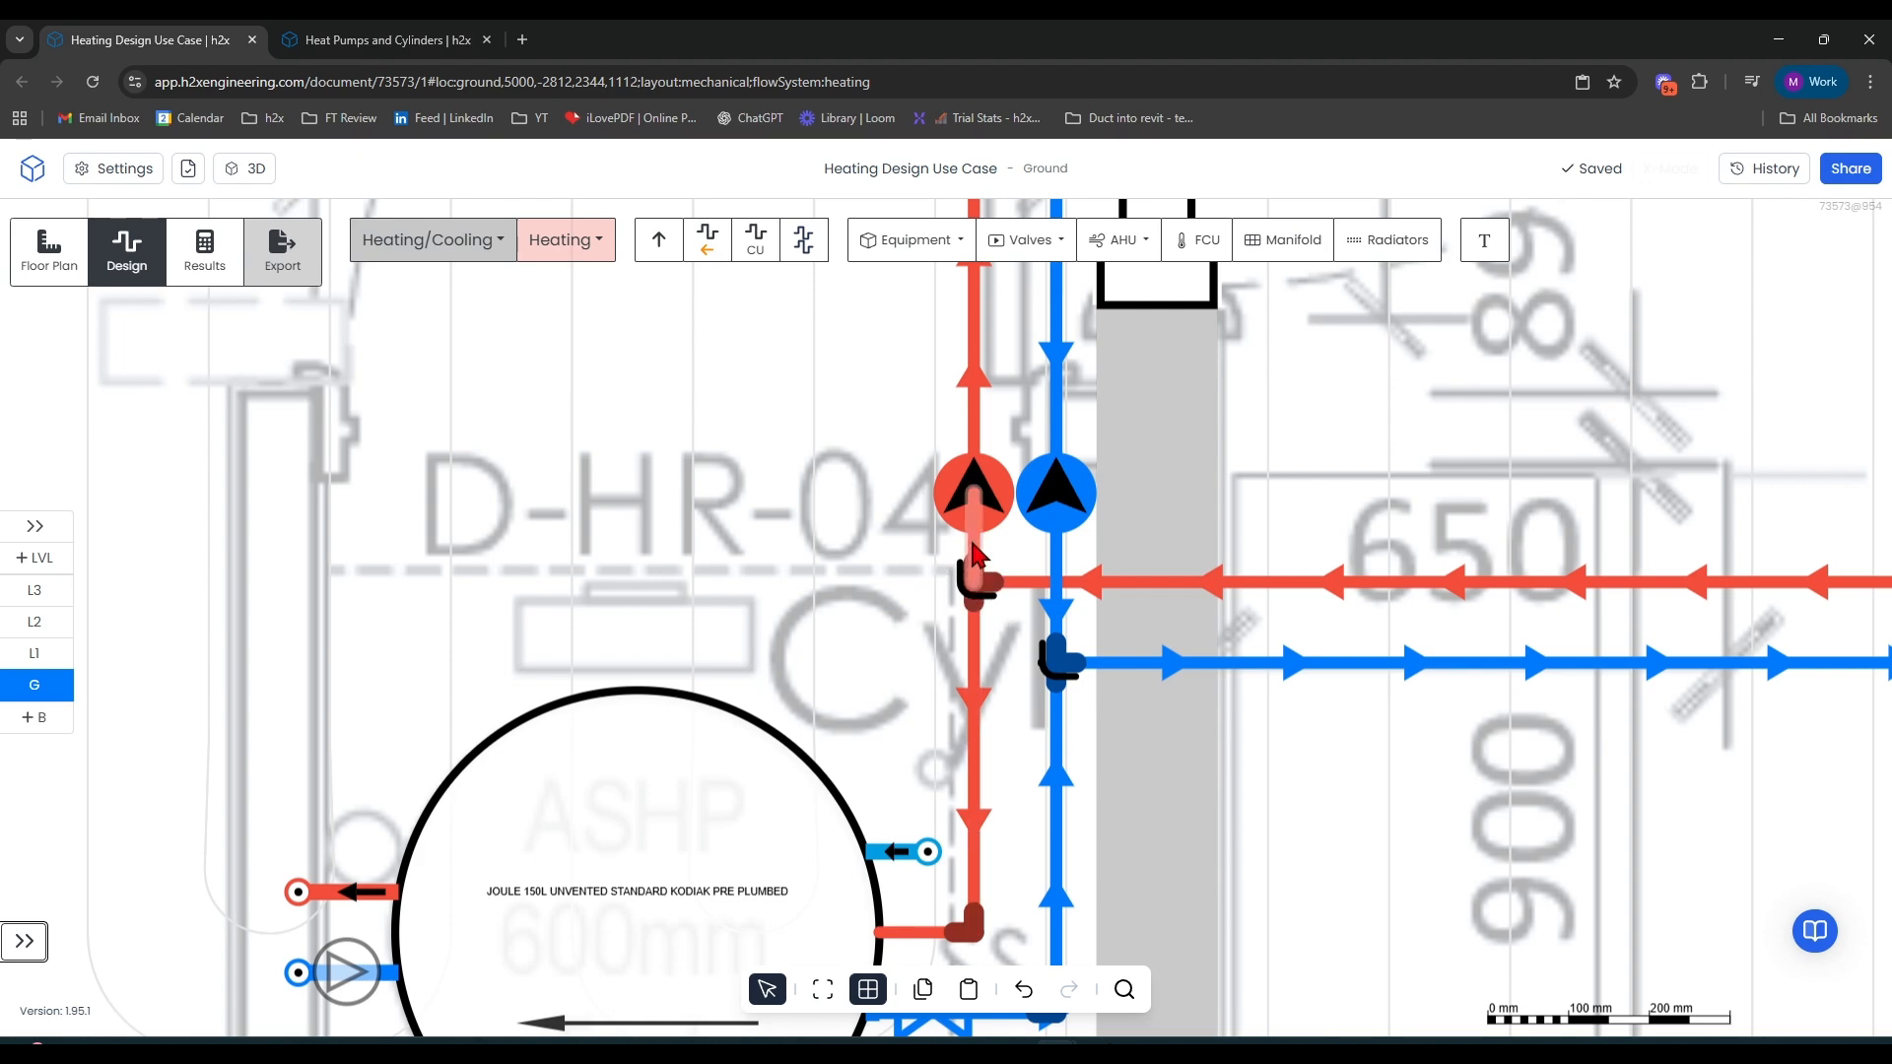
click(970, 537)
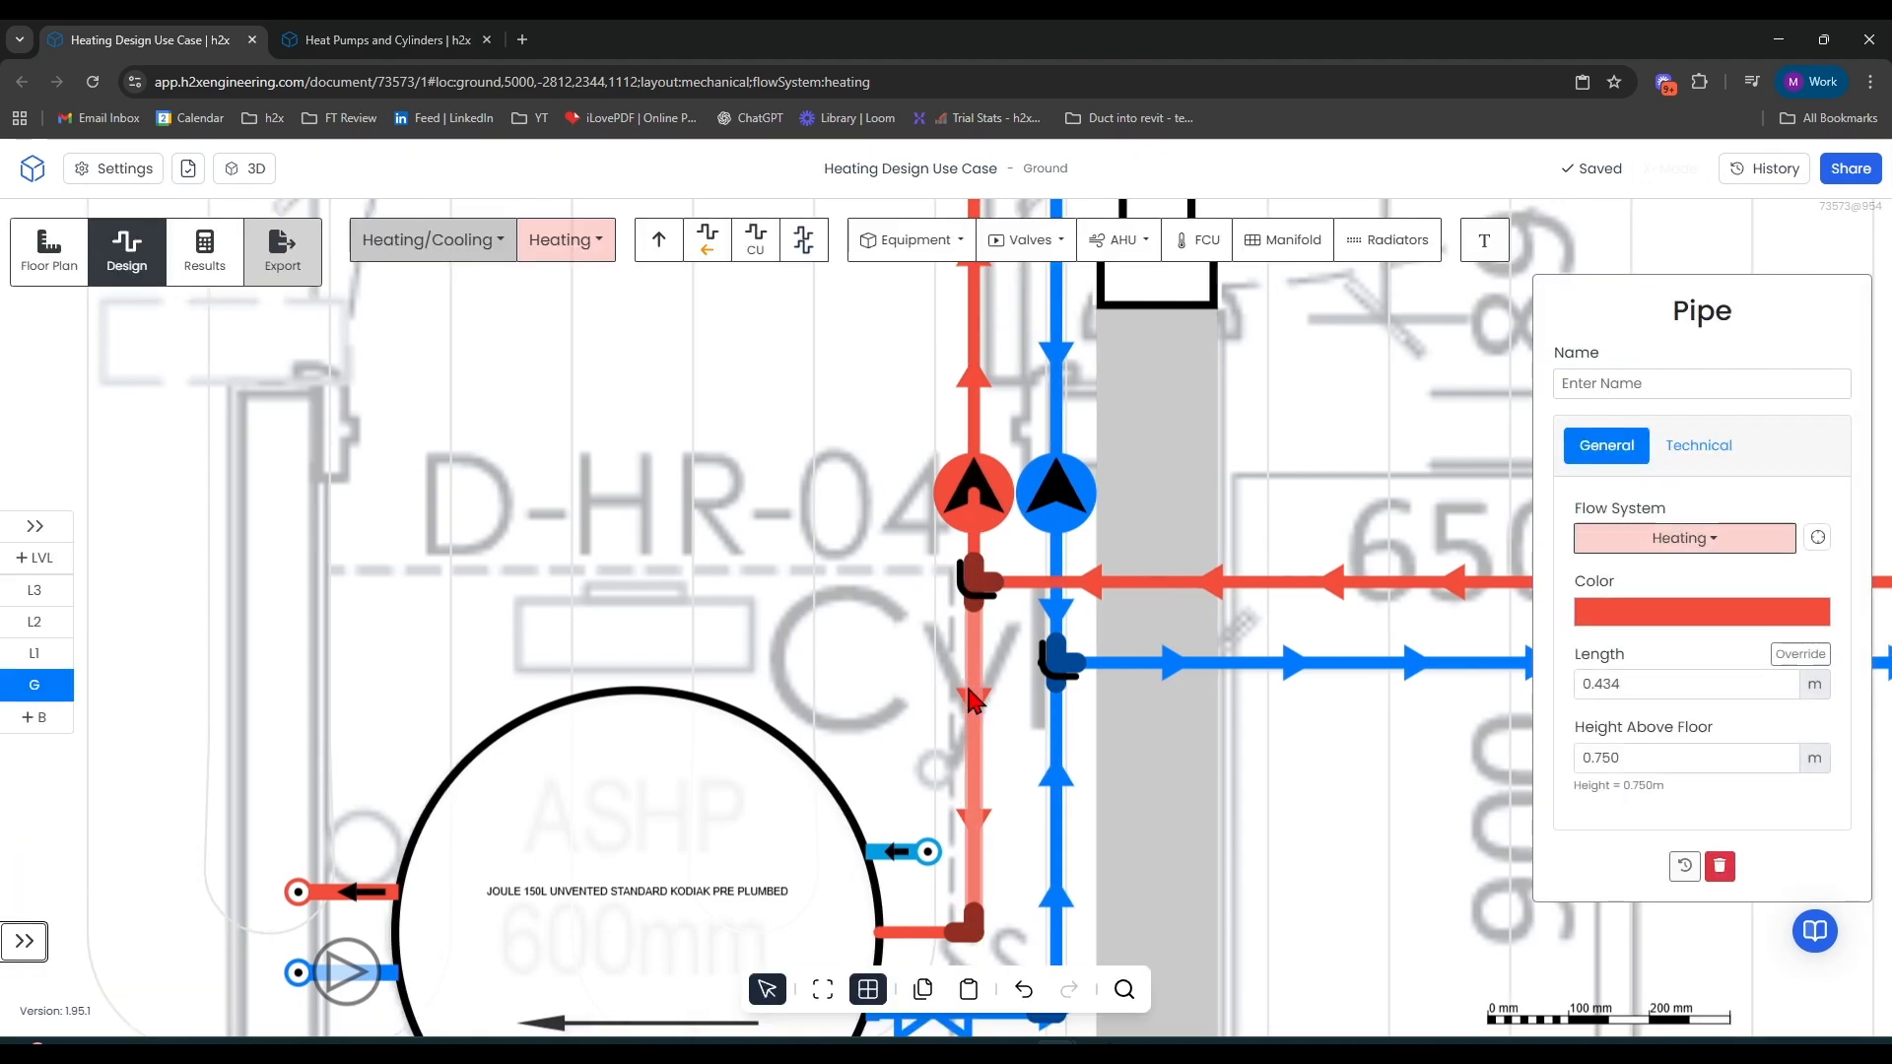
click(972, 546)
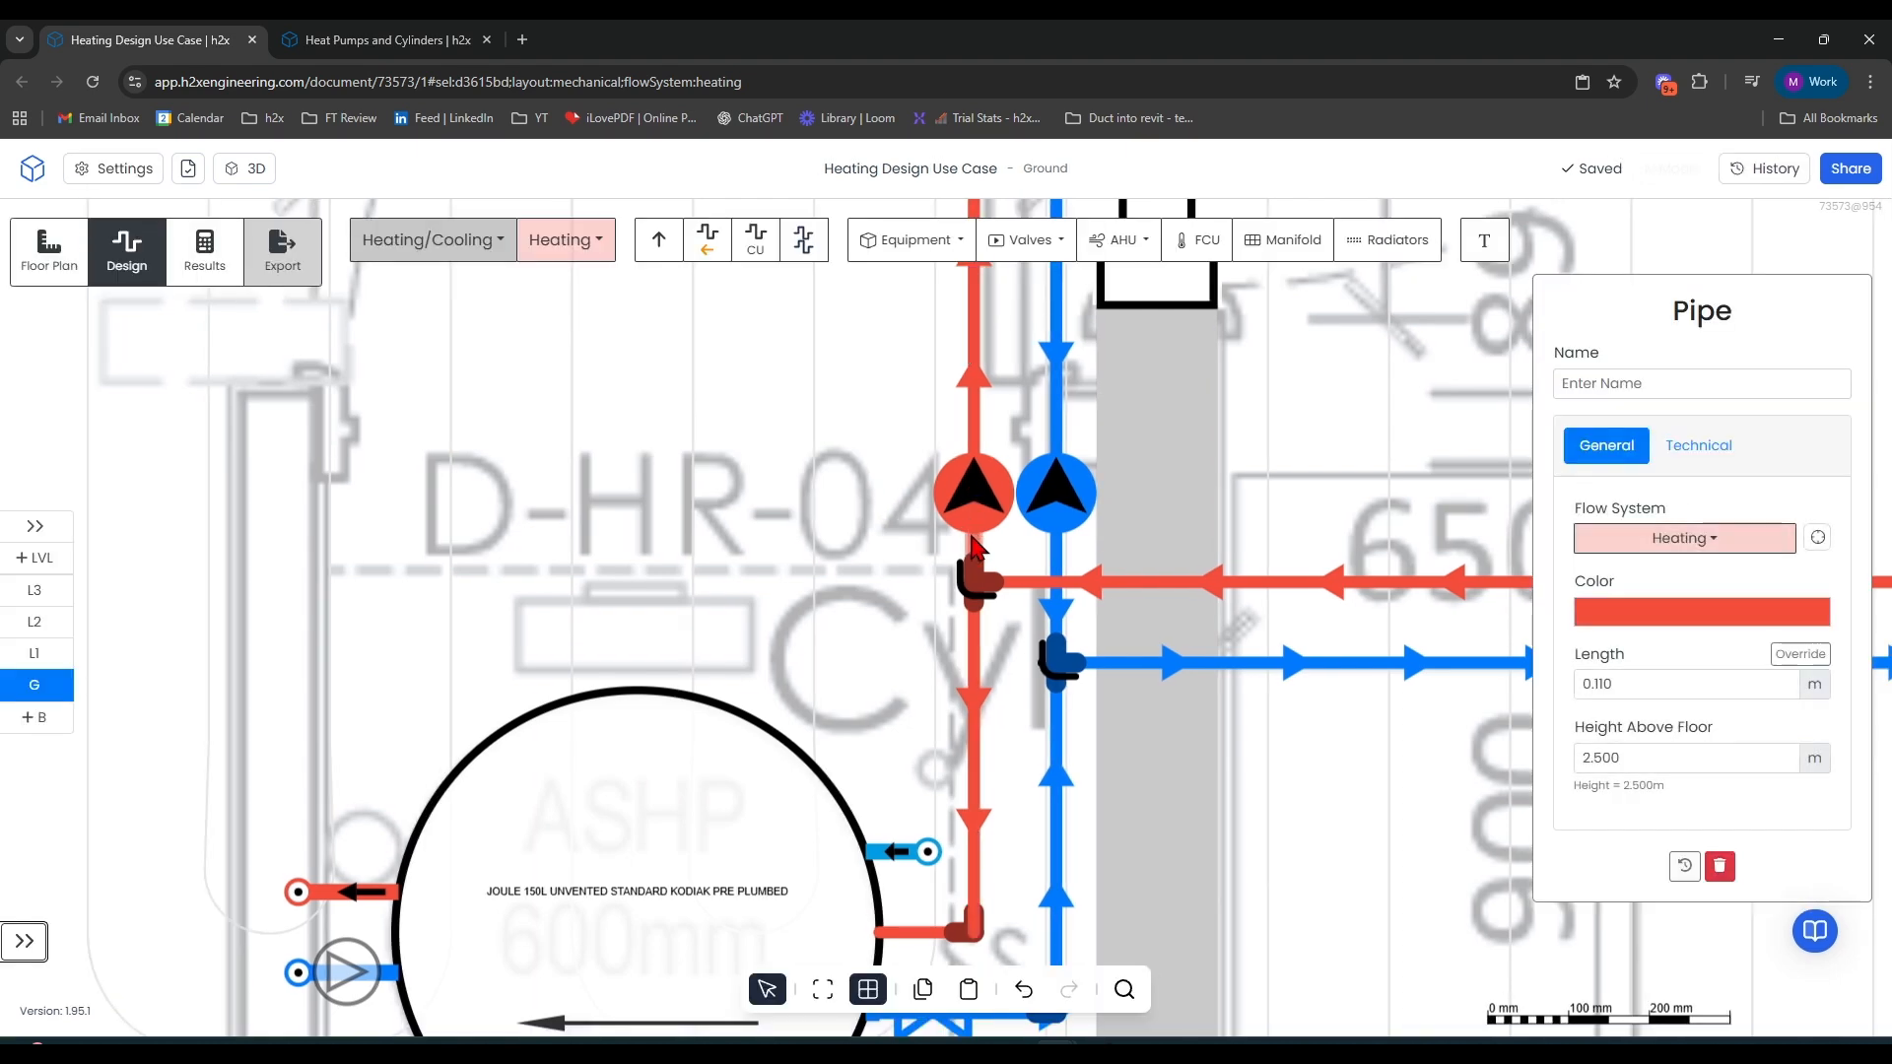
double_click(1635, 760)
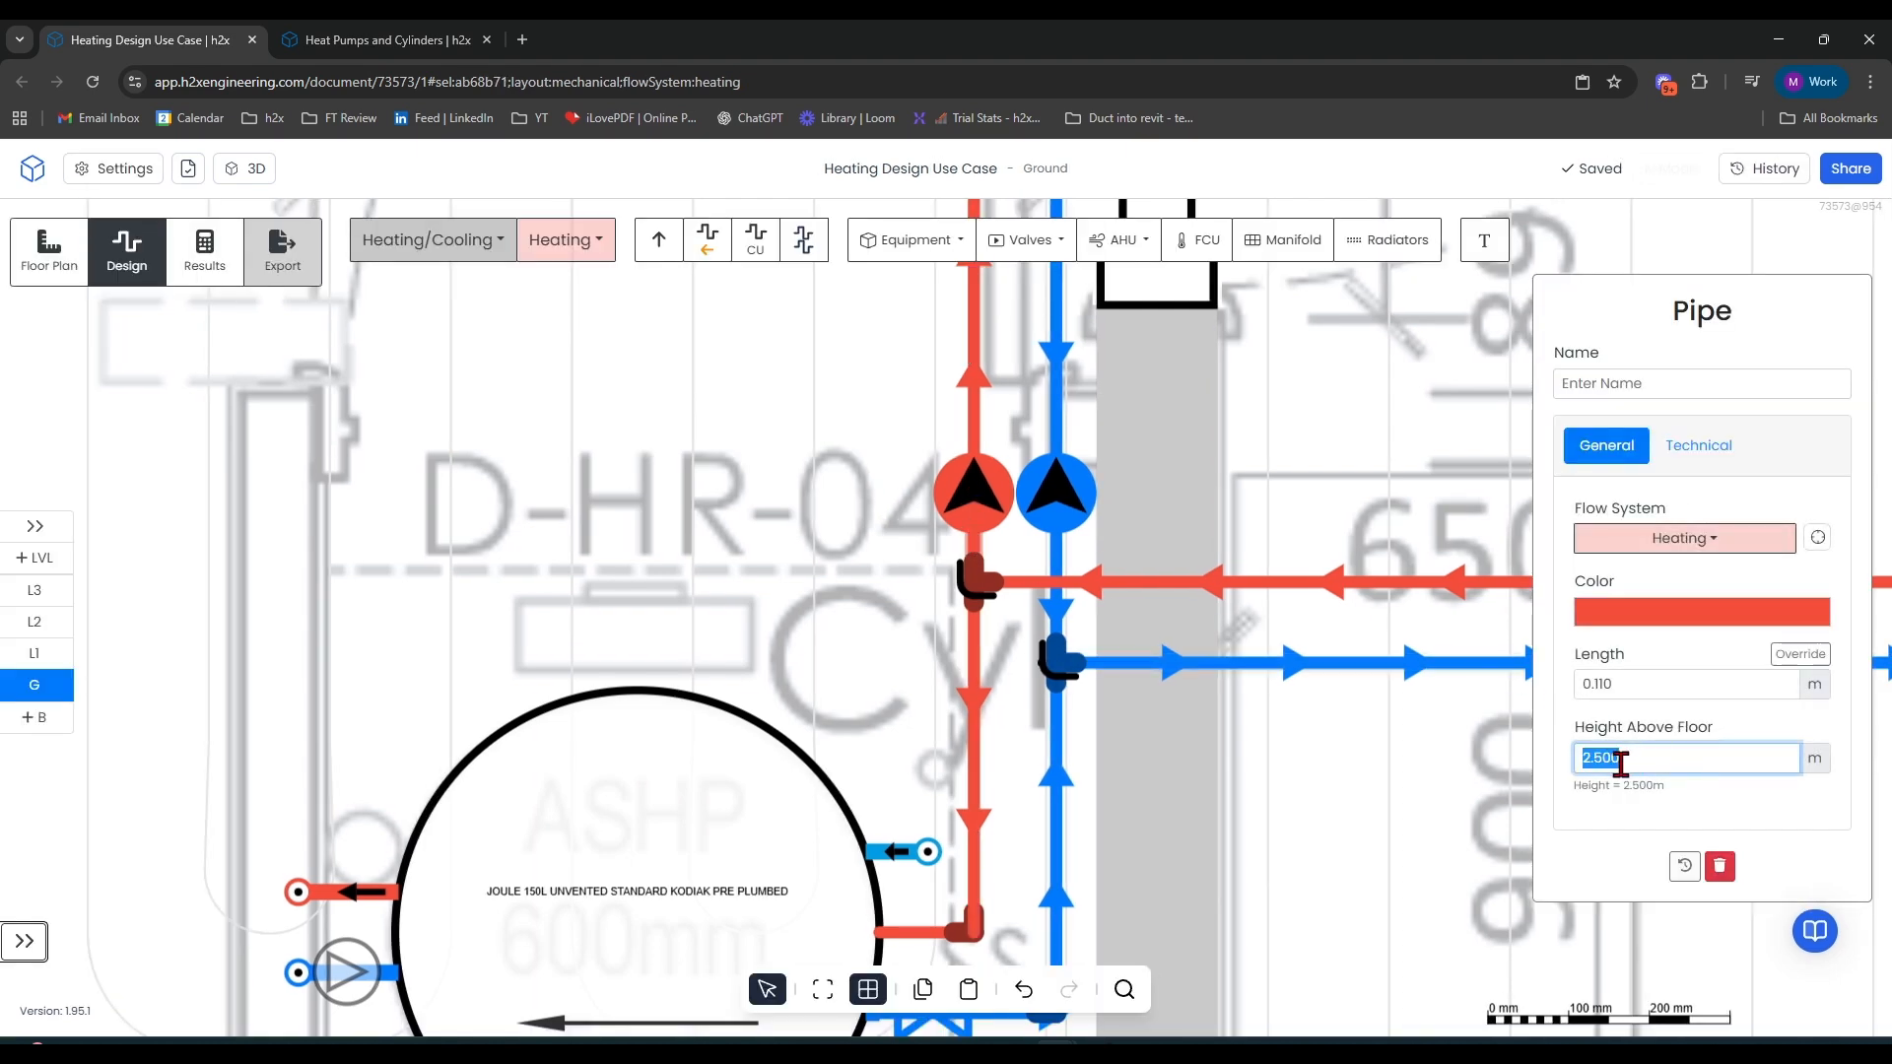
text(.75)
key(Return)
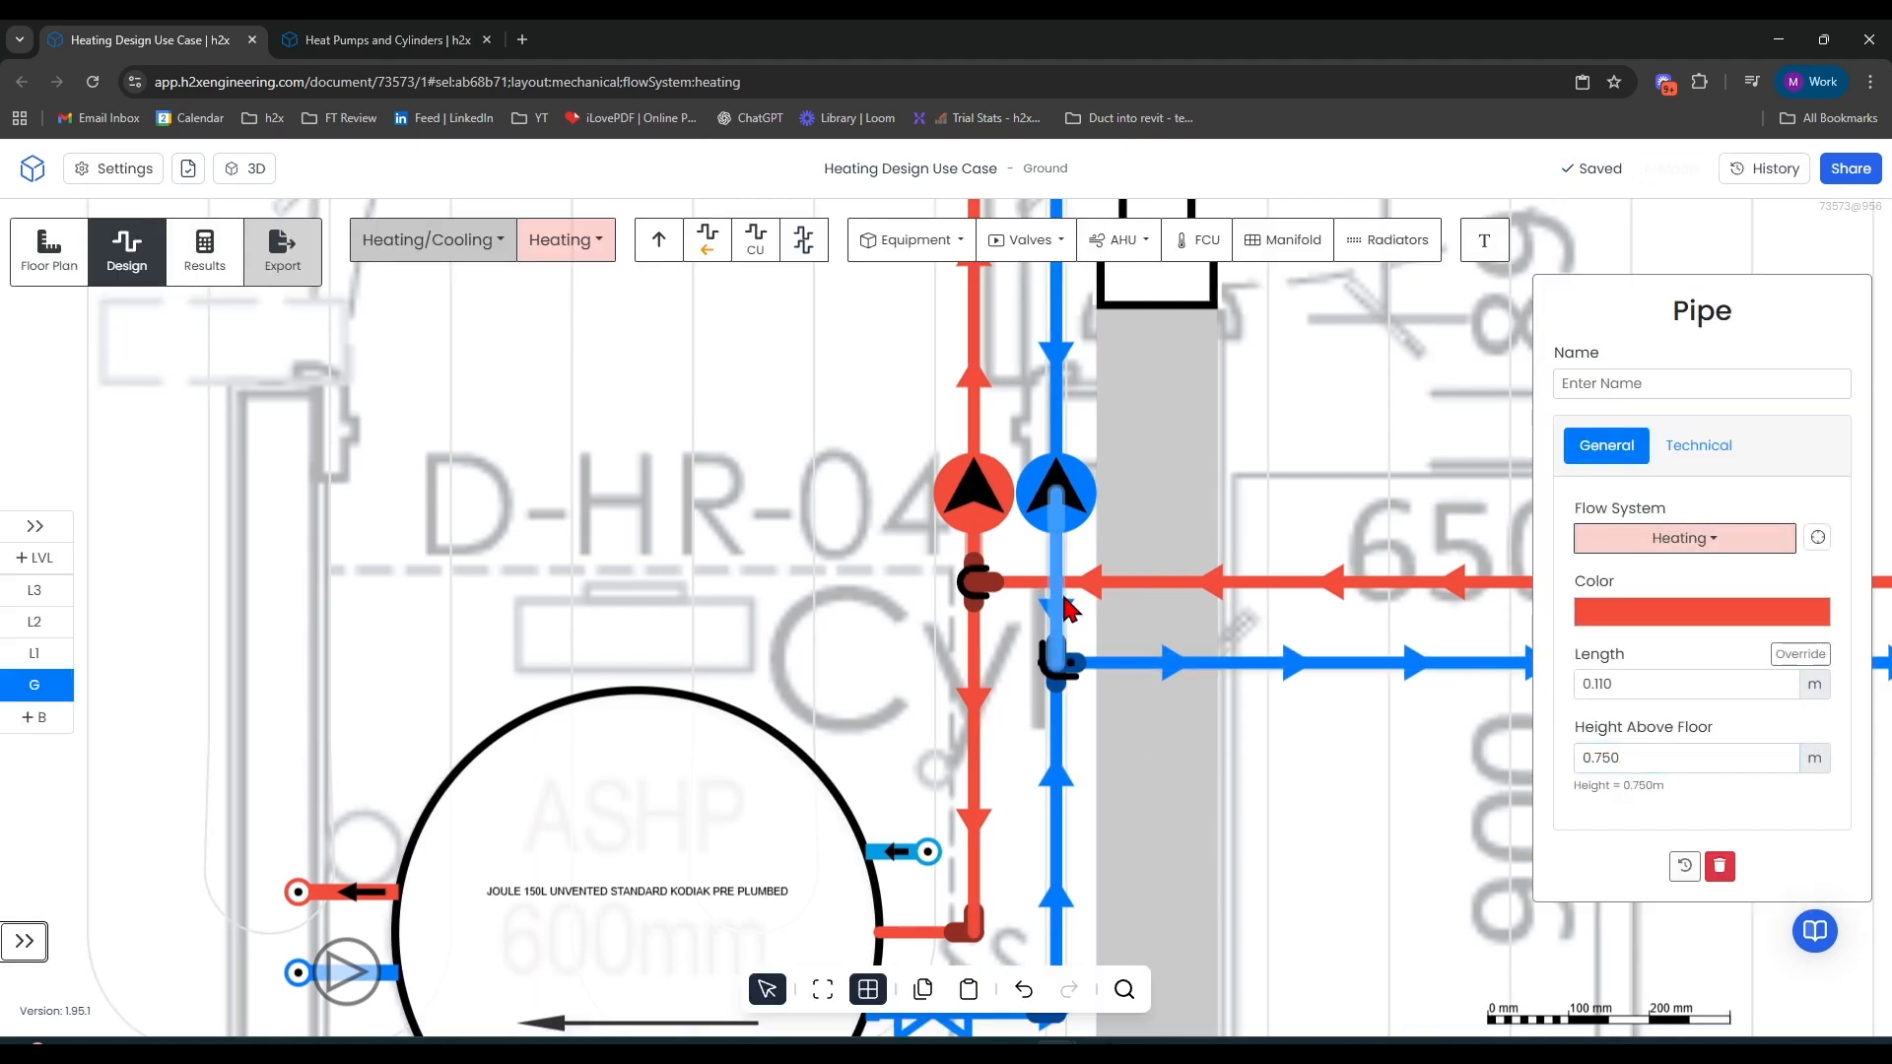
Set the short return pipe between the riser and the heat pump junction above the cylinder to 0.75 m above floor
click(1371, 661)
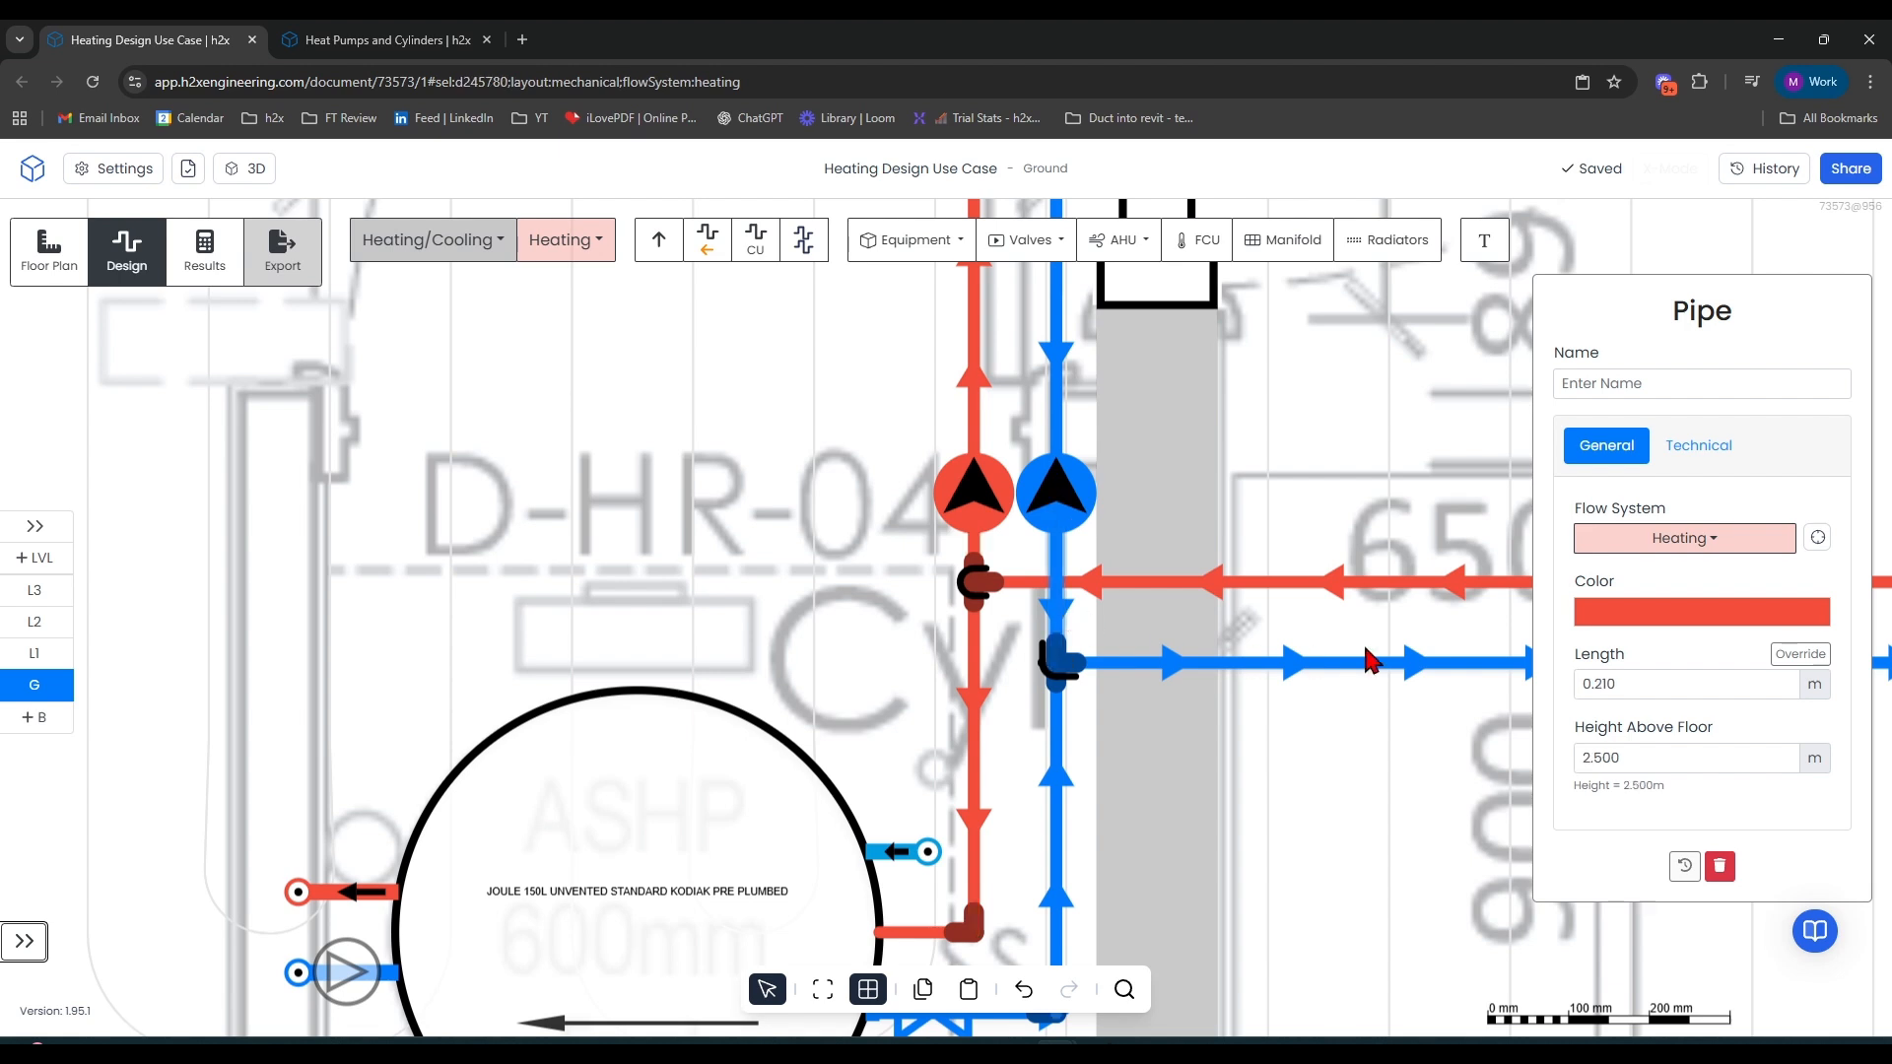
click(1701, 687)
click(1695, 755)
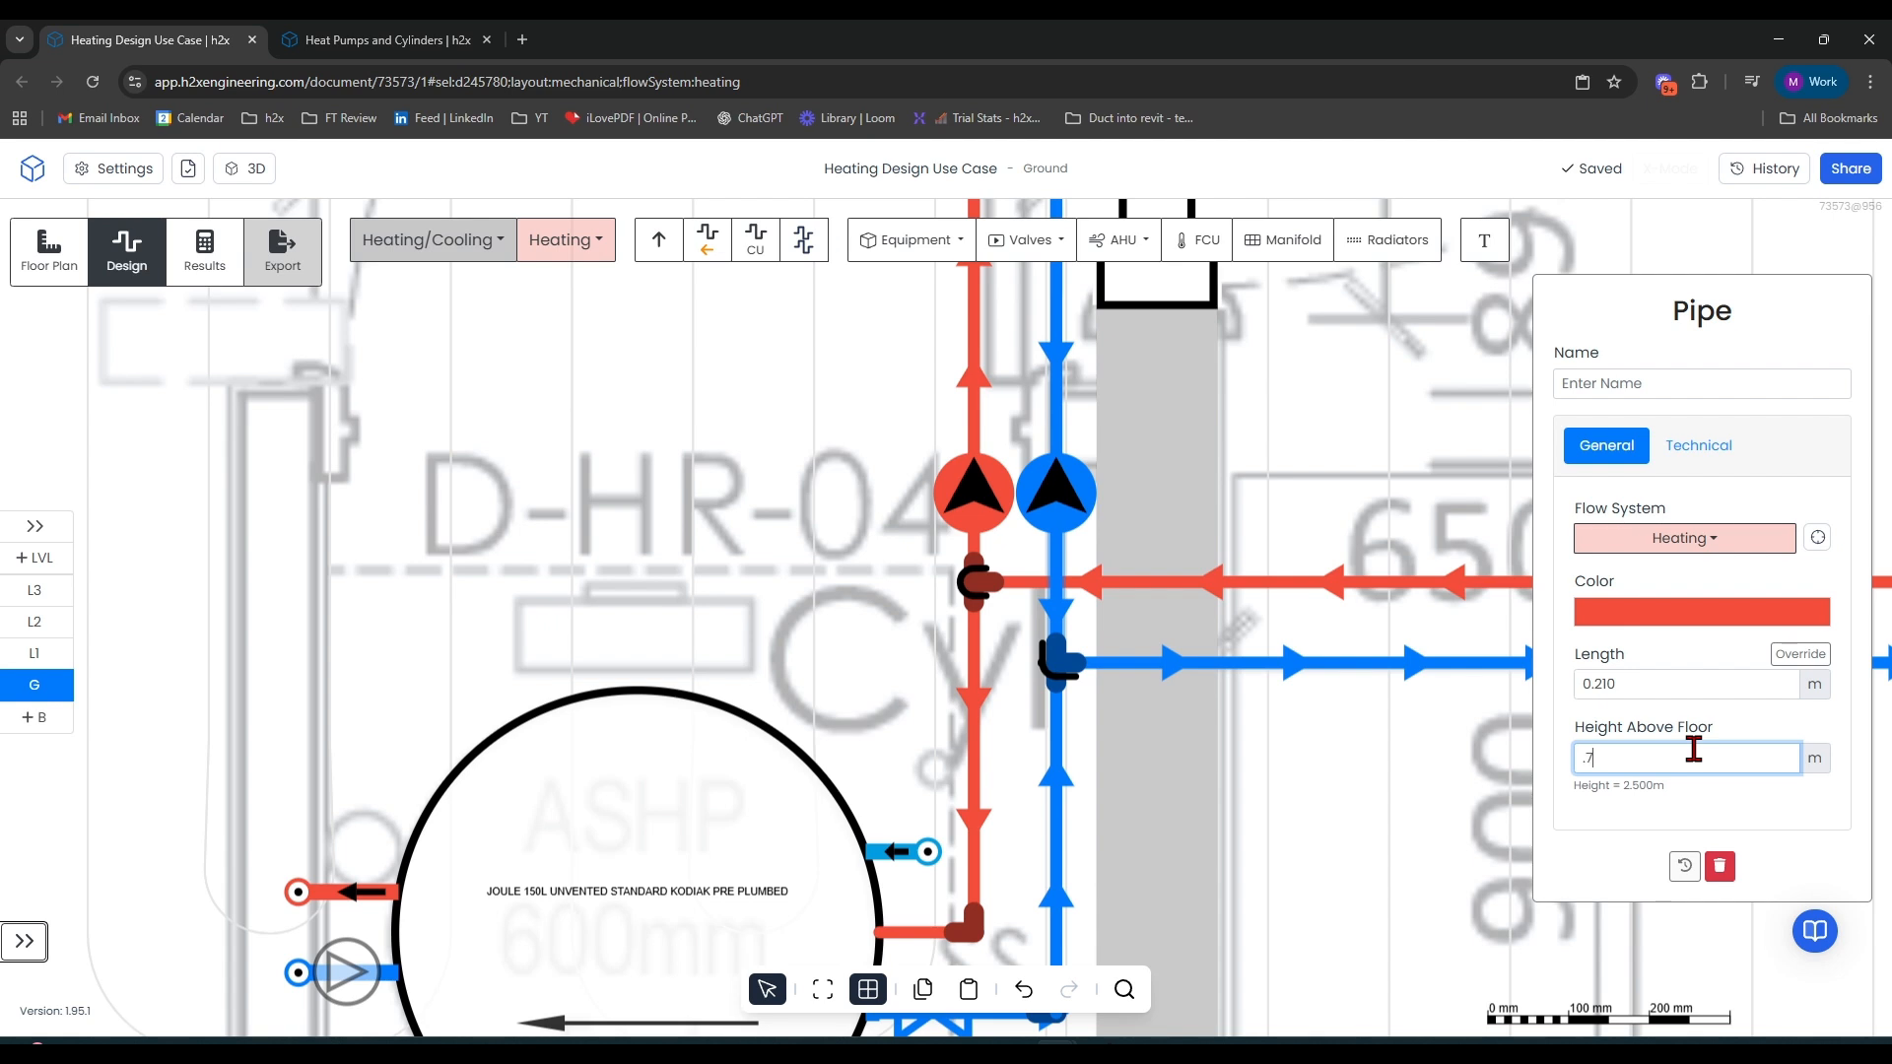
drag(1372, 888, 1264, 691)
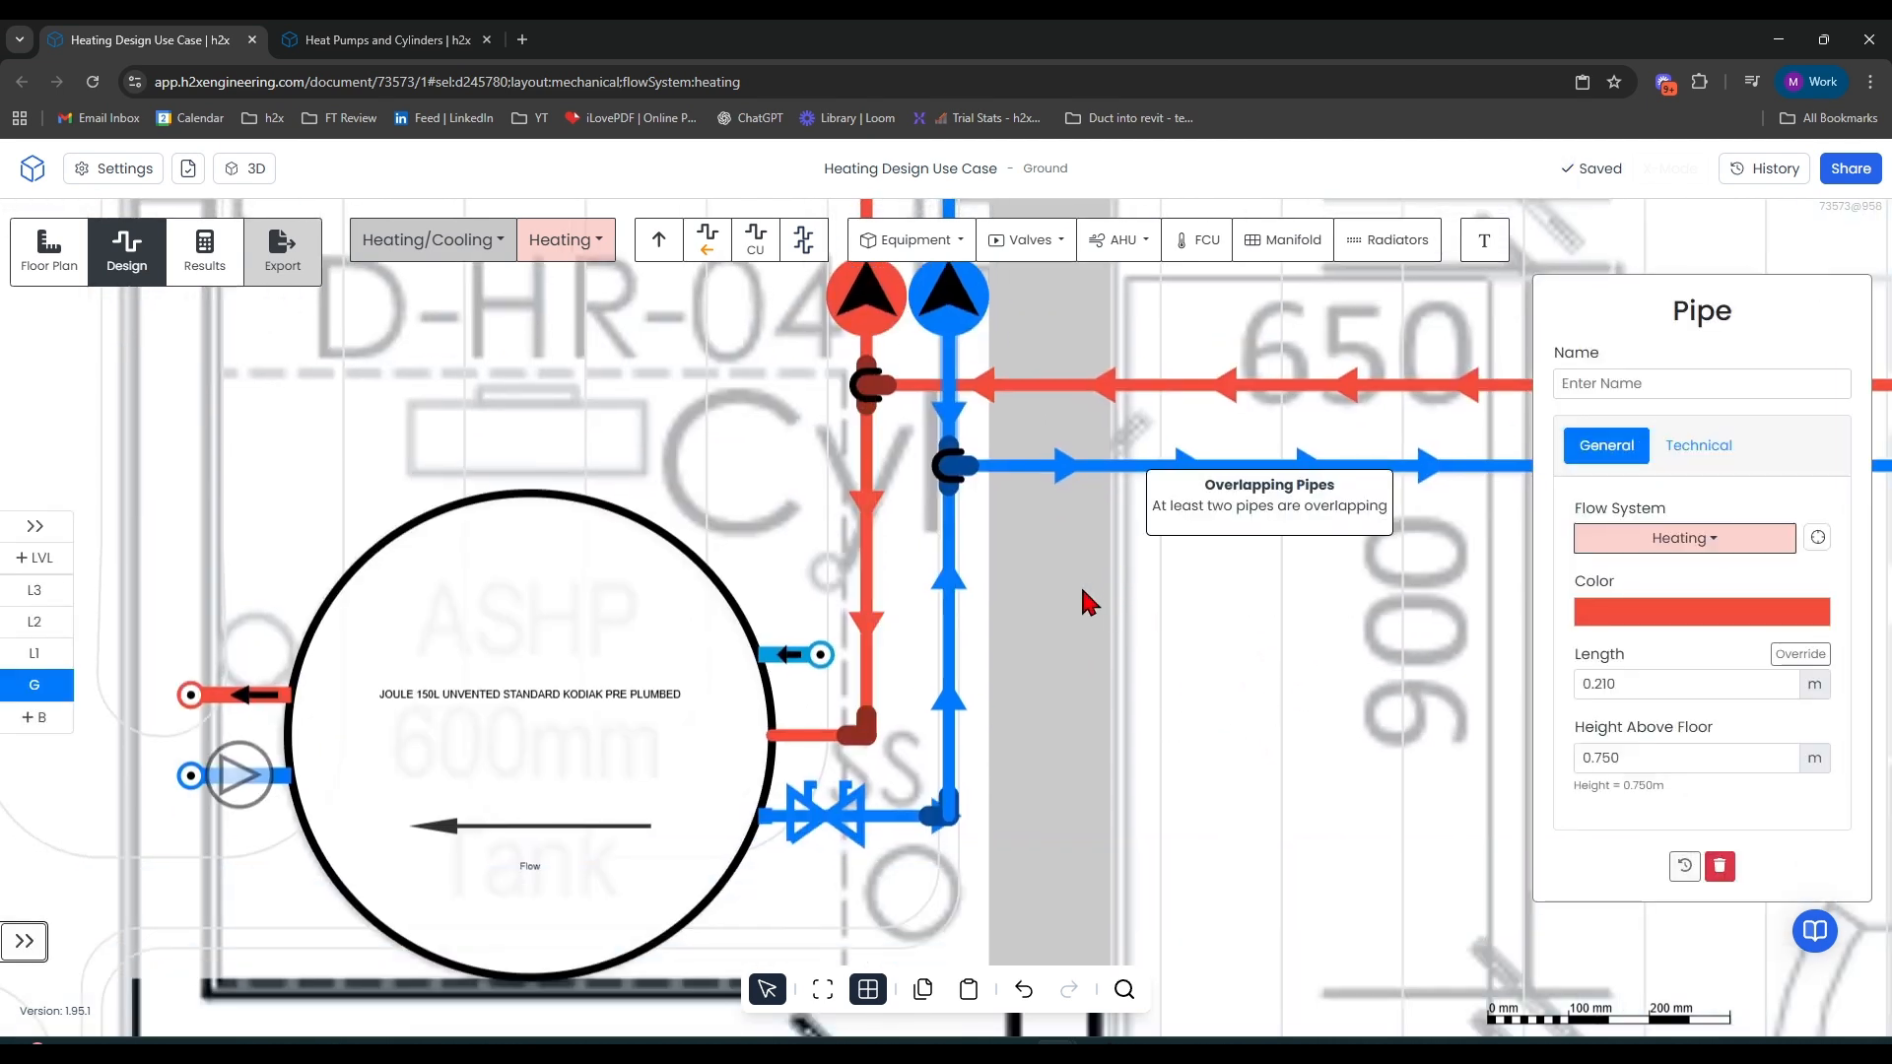
drag(1170, 622, 1250, 751)
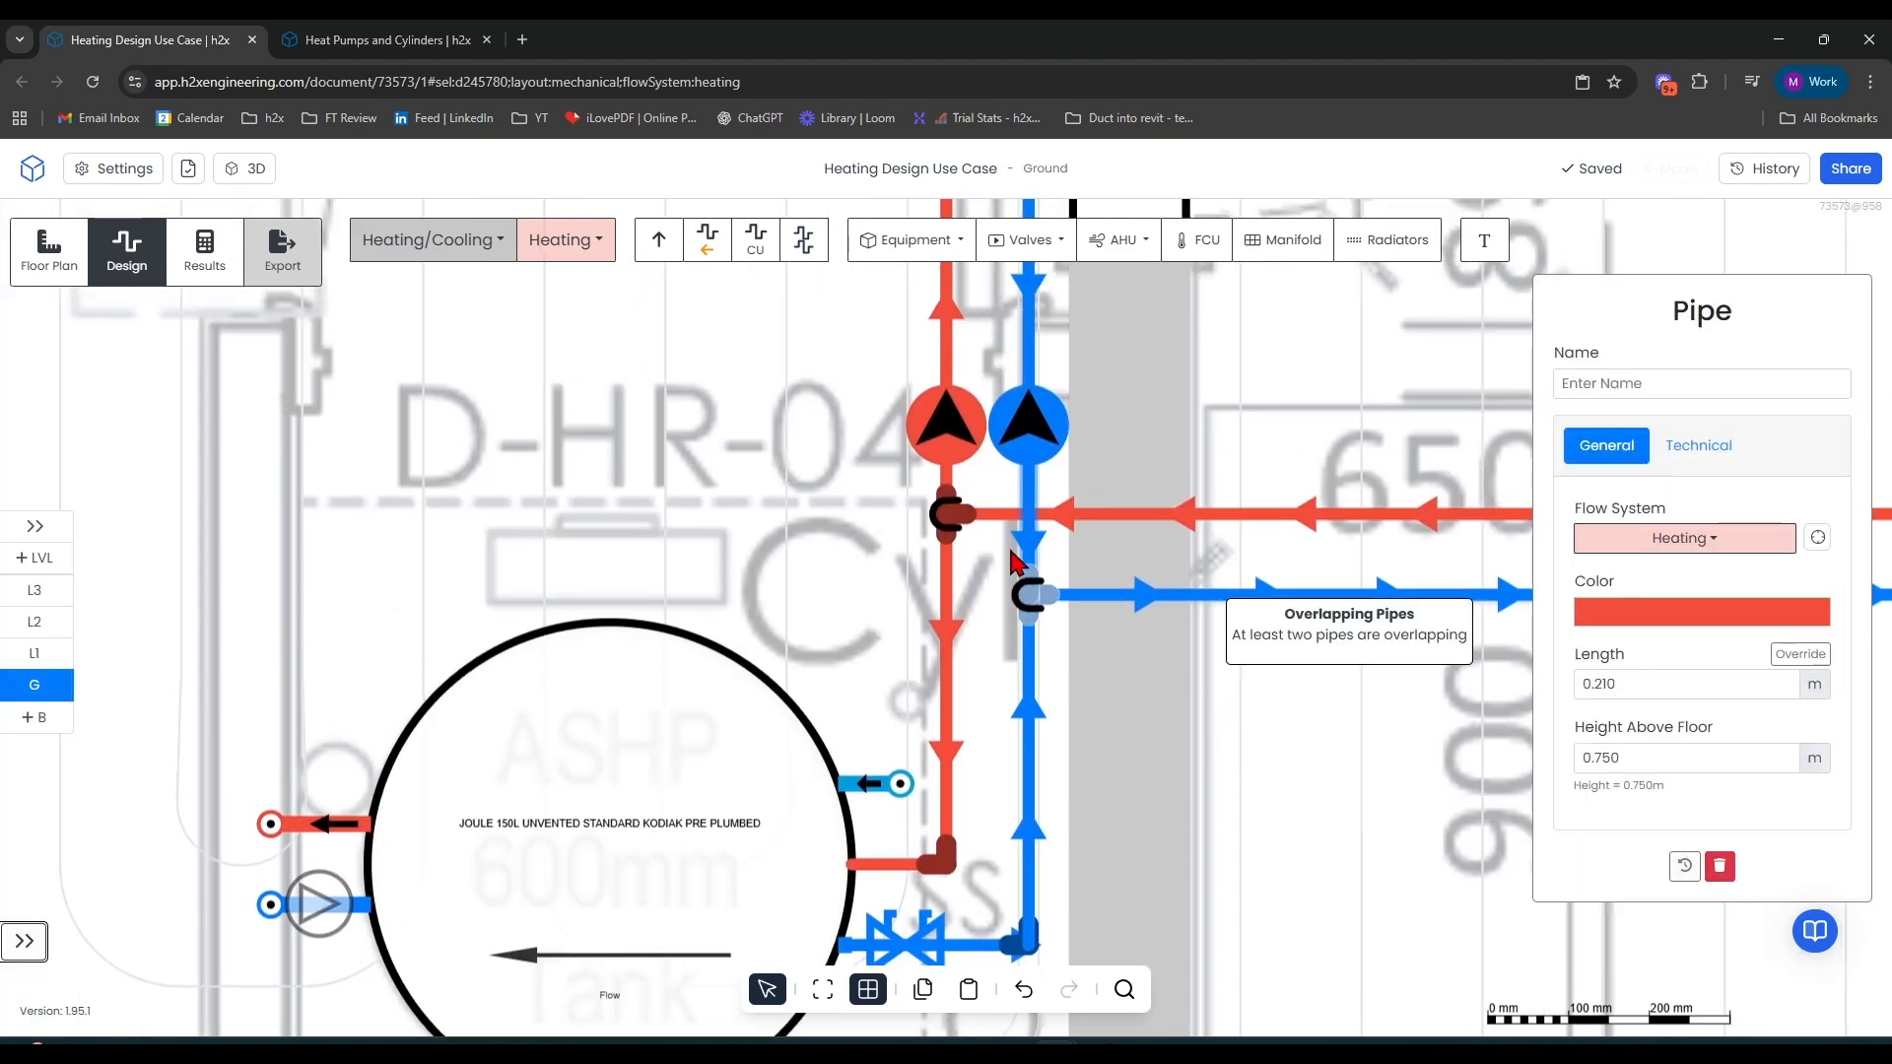
drag(877, 479, 882, 503)
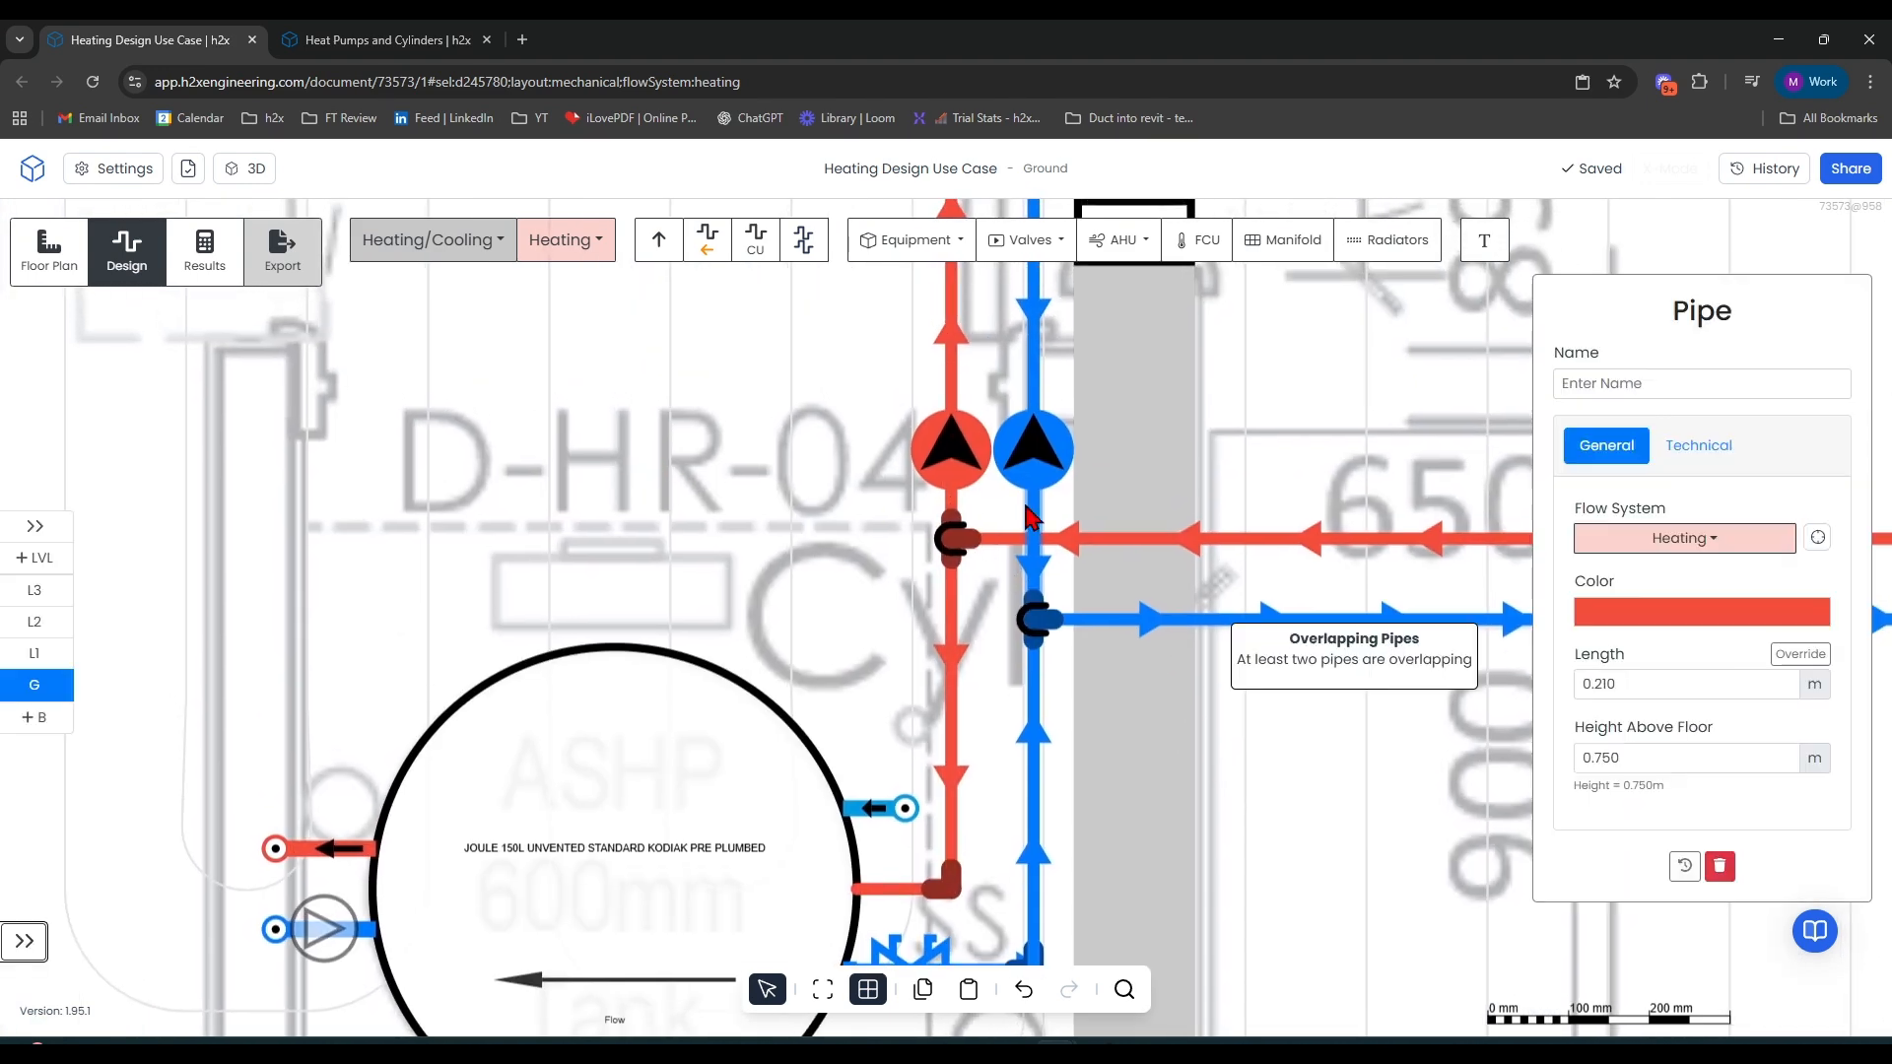
Insert a diverter valve at the flow pipe junction above the cylinder
click(1043, 247)
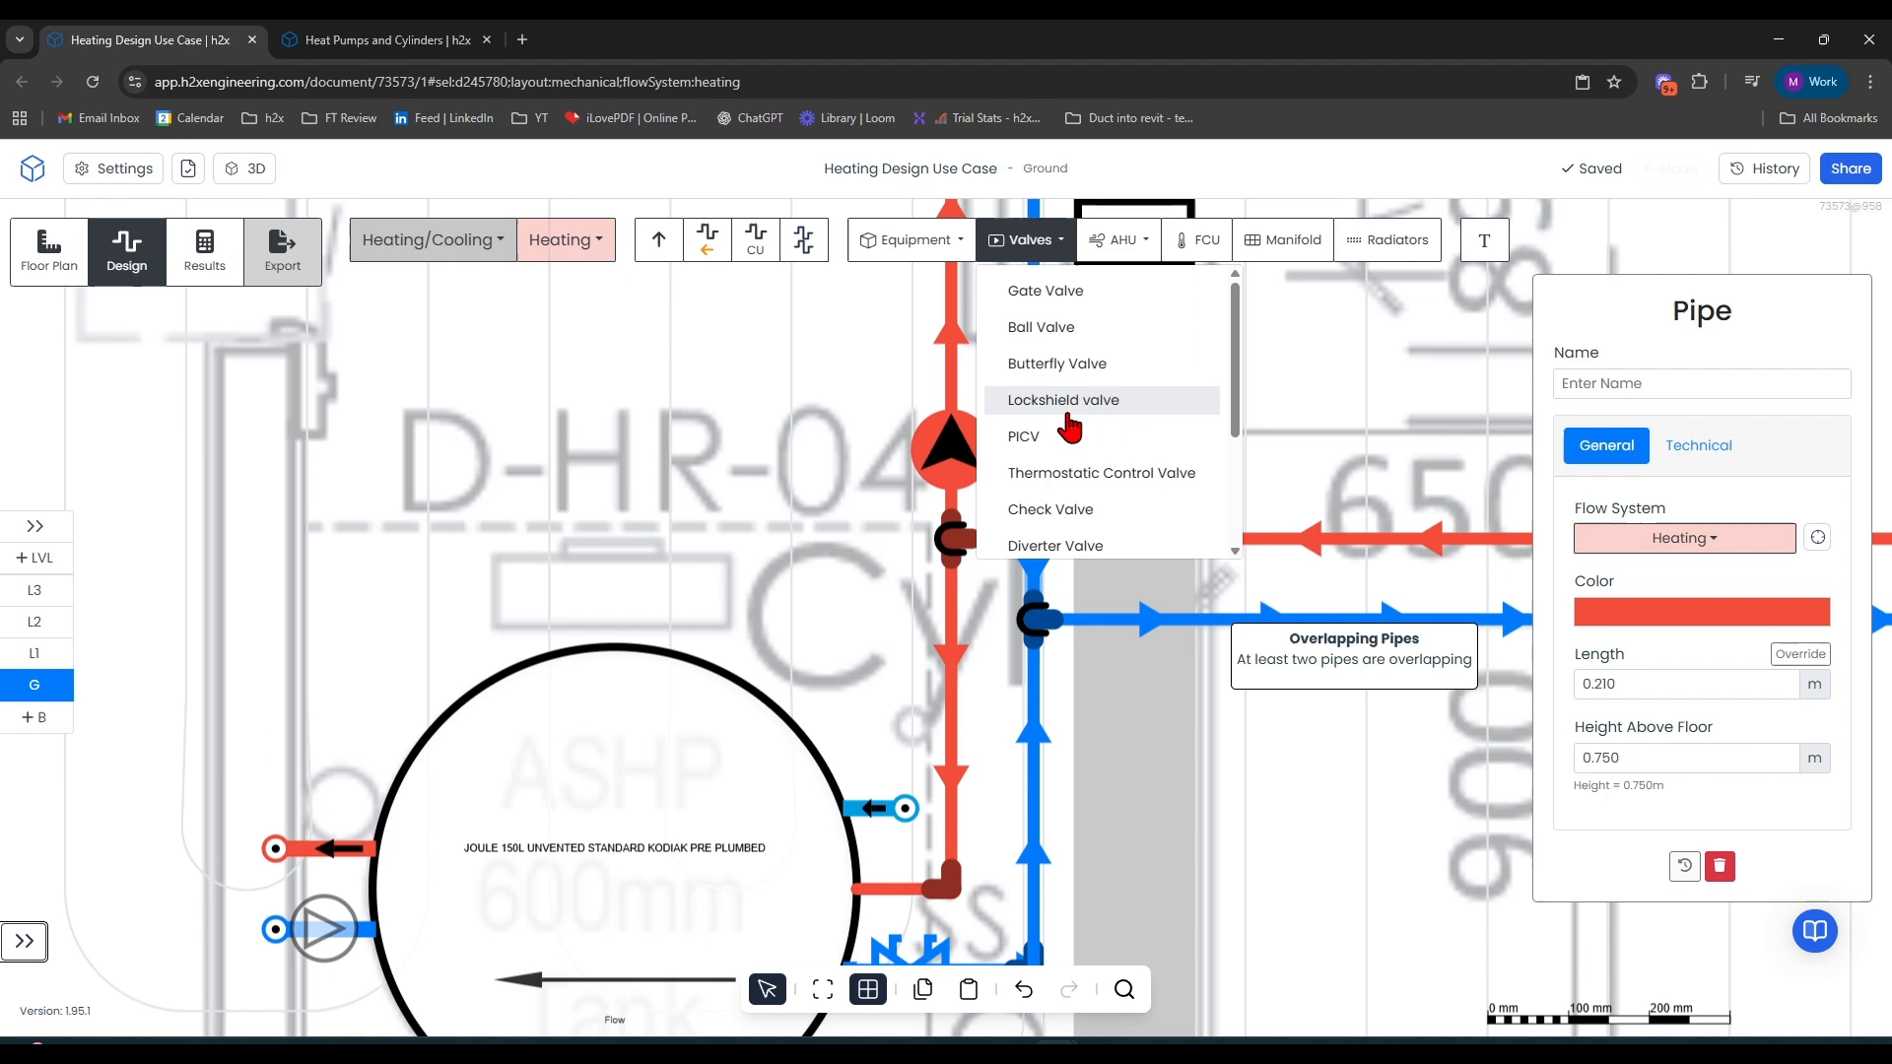
click(1073, 545)
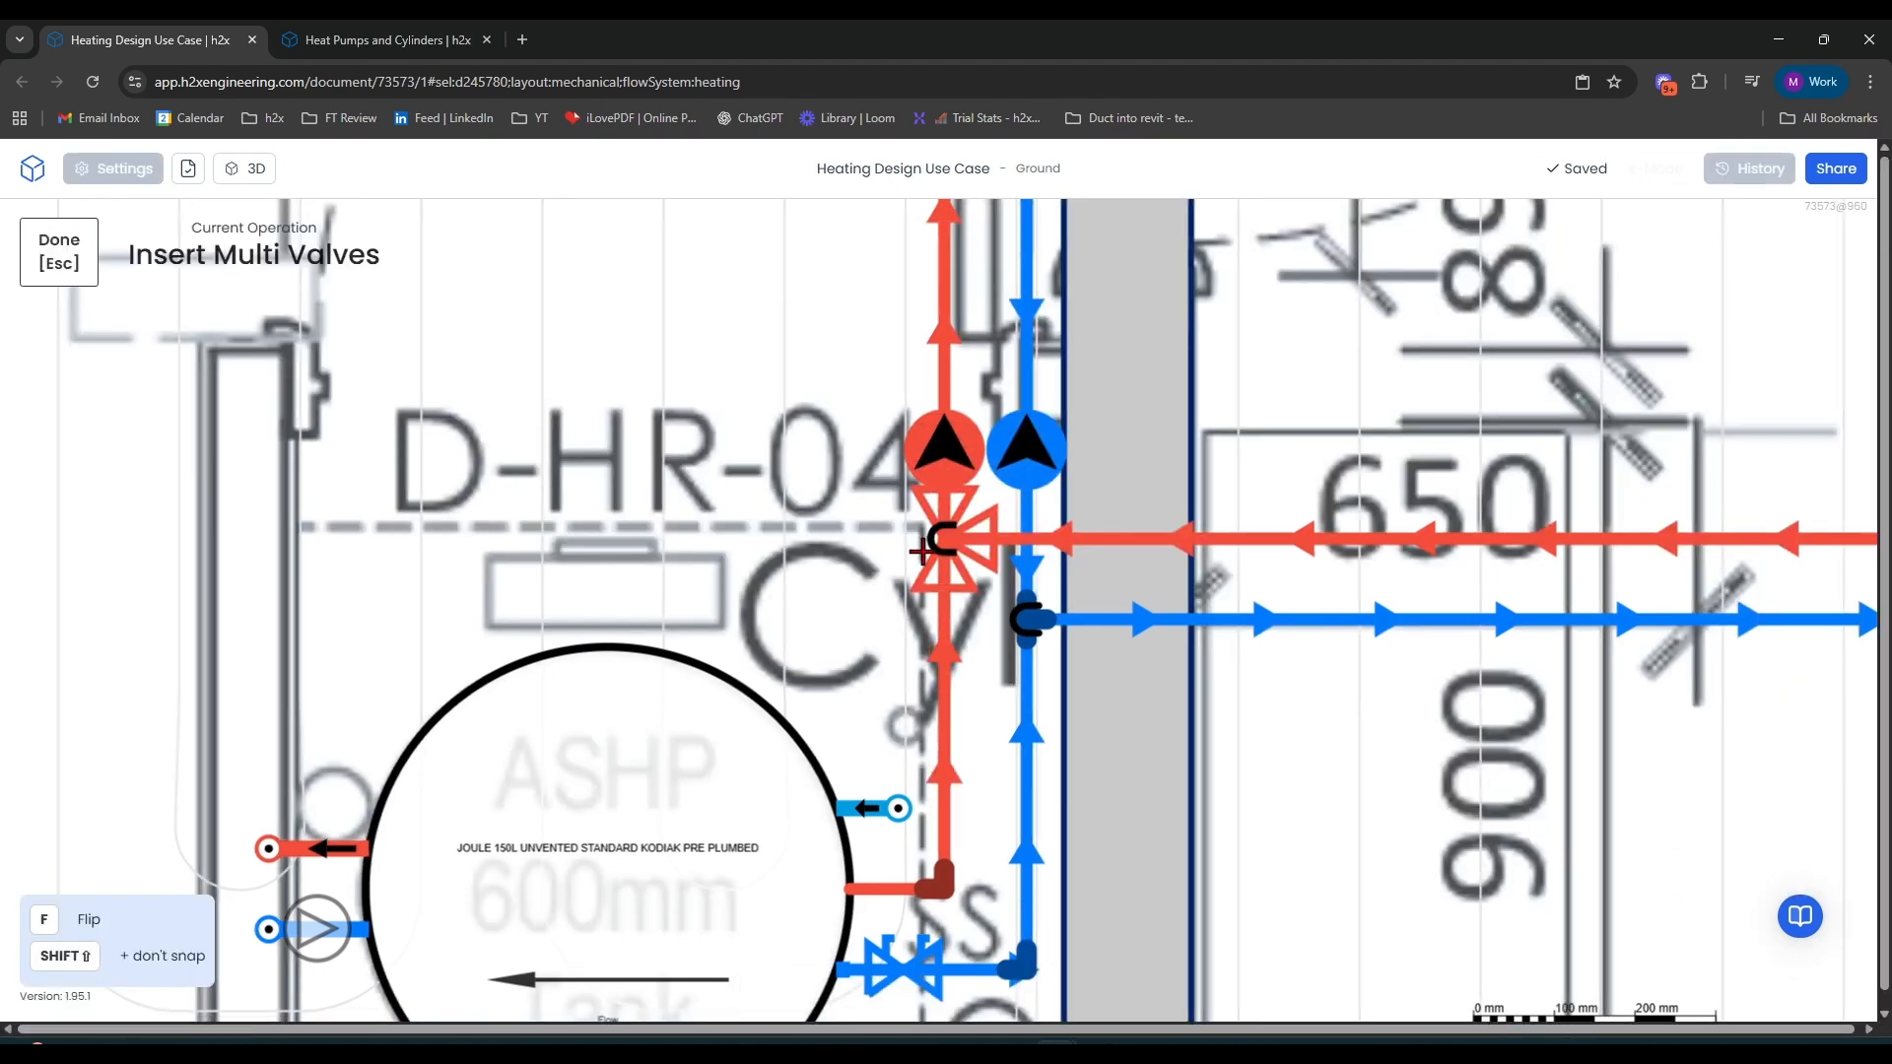
key(Escape)
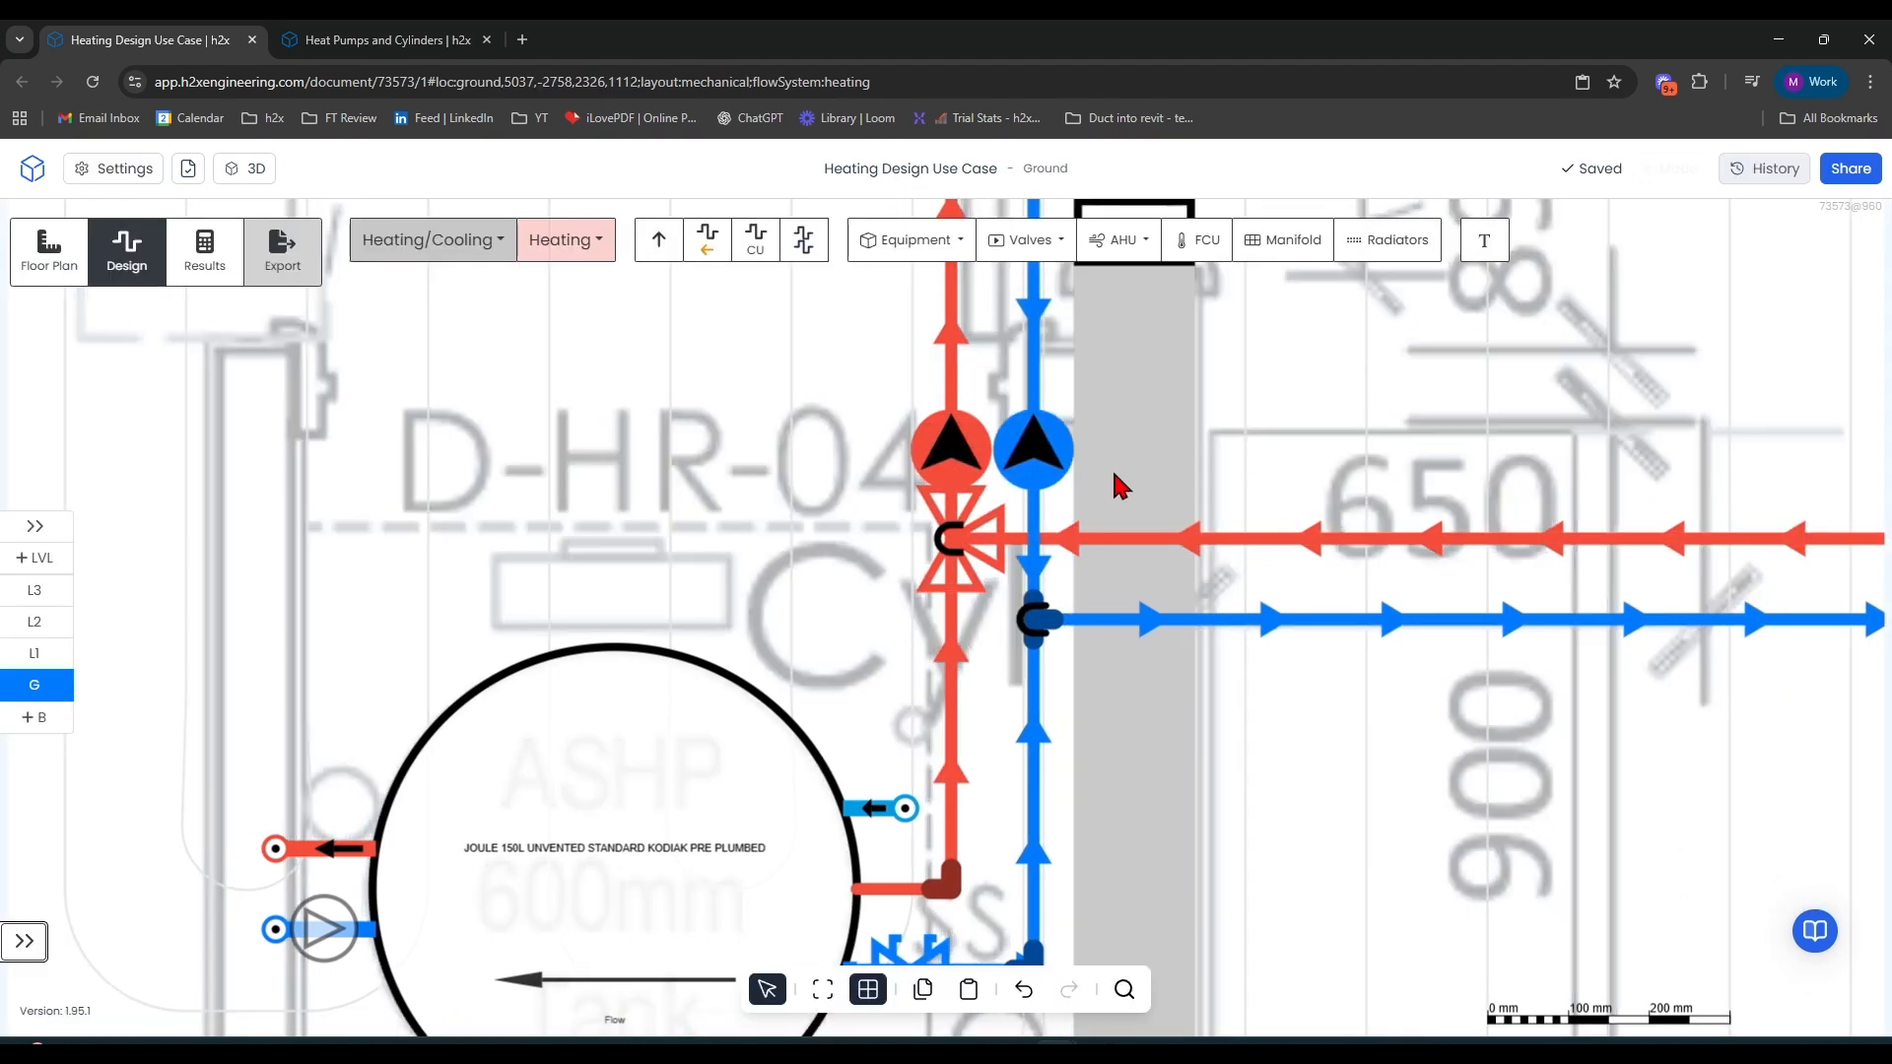
Calculate the heating design results and review the pipe sizes and warnings on the Ground level
scroll(1084, 498, down, 5)
scroll(598, 499, down, 5)
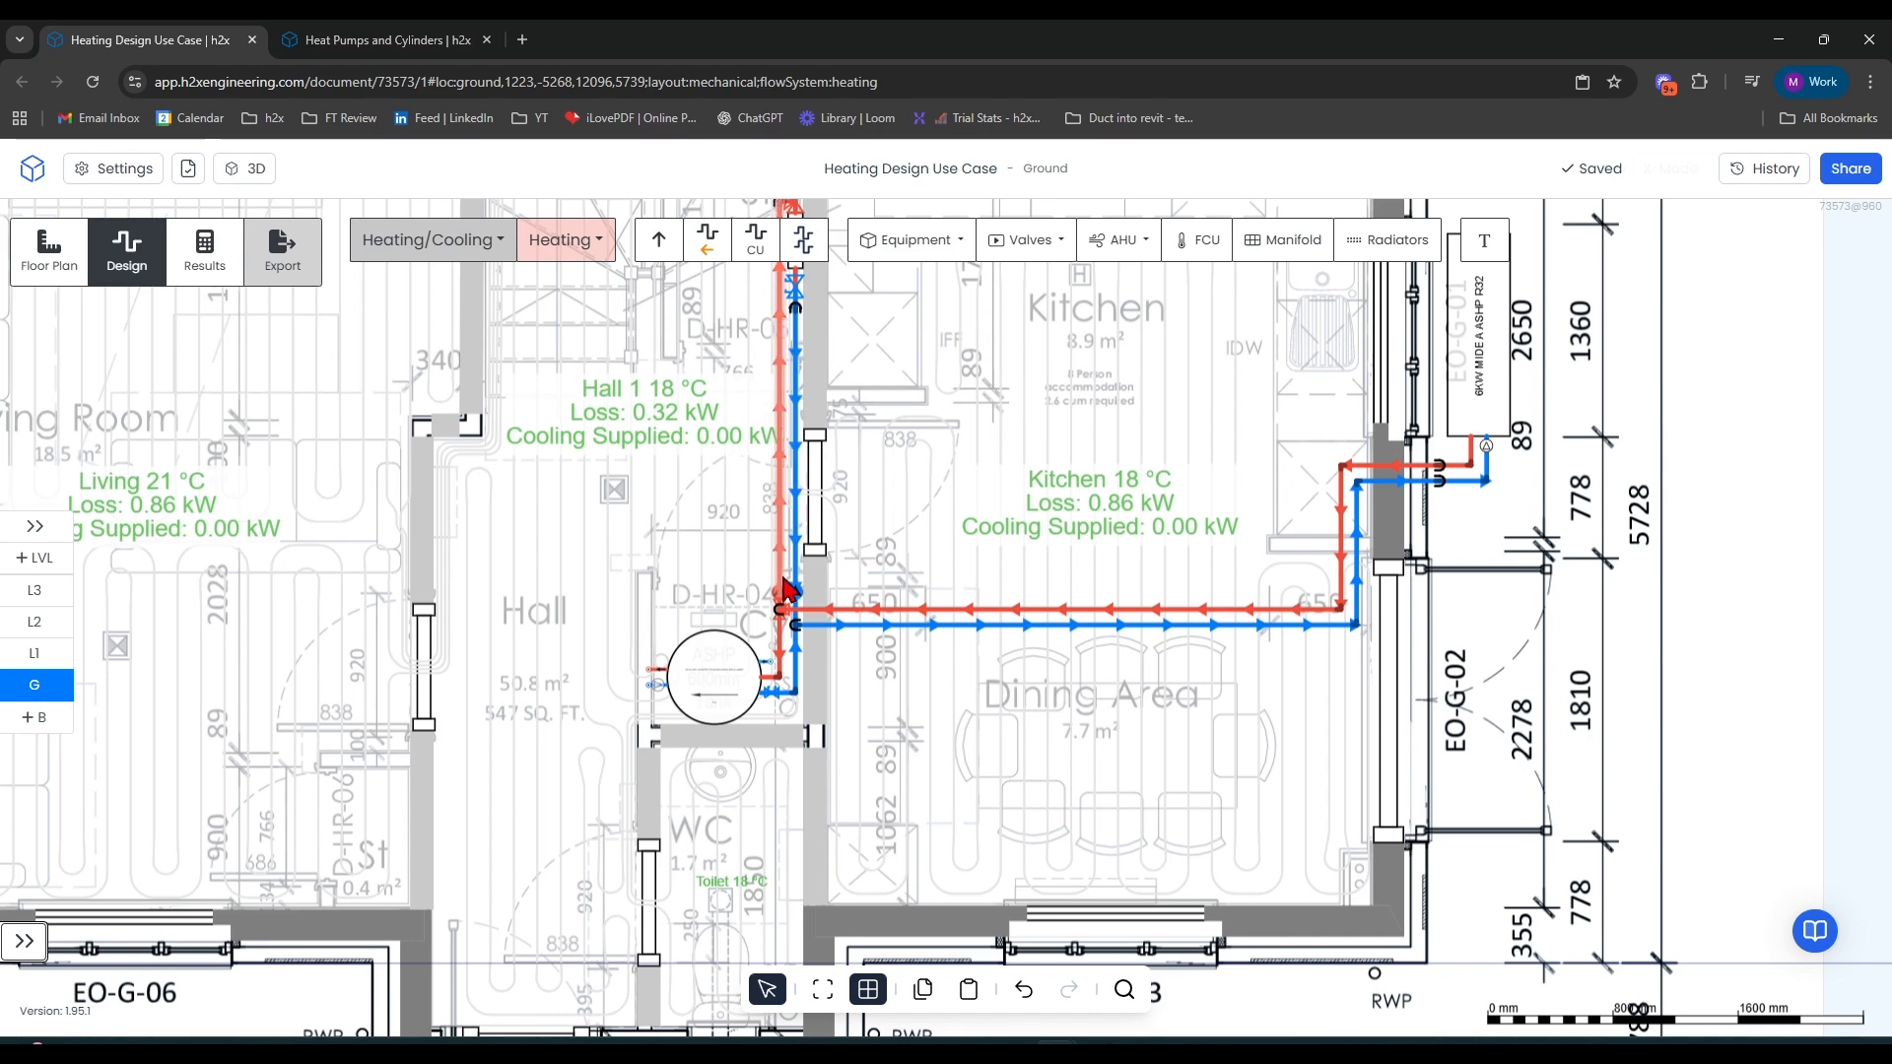
drag(890, 495, 941, 622)
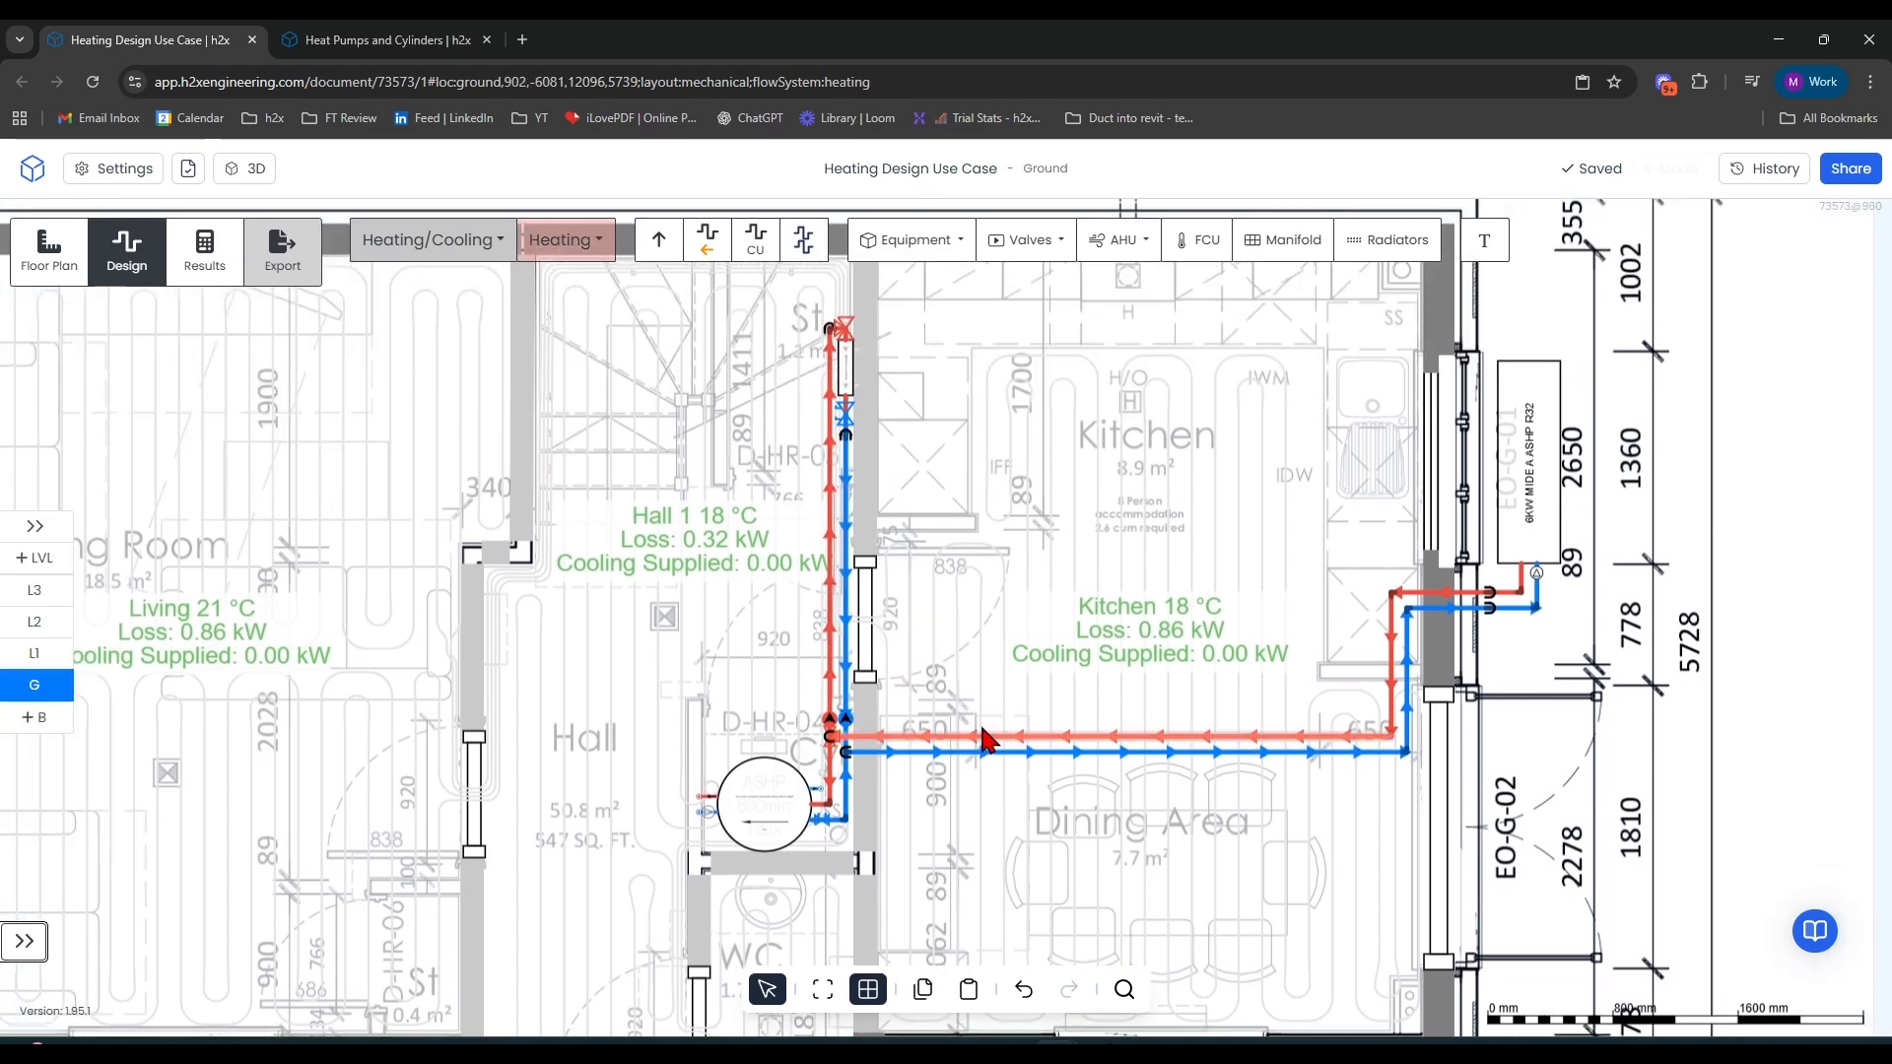
drag(1675, 790, 1608, 811)
click(211, 276)
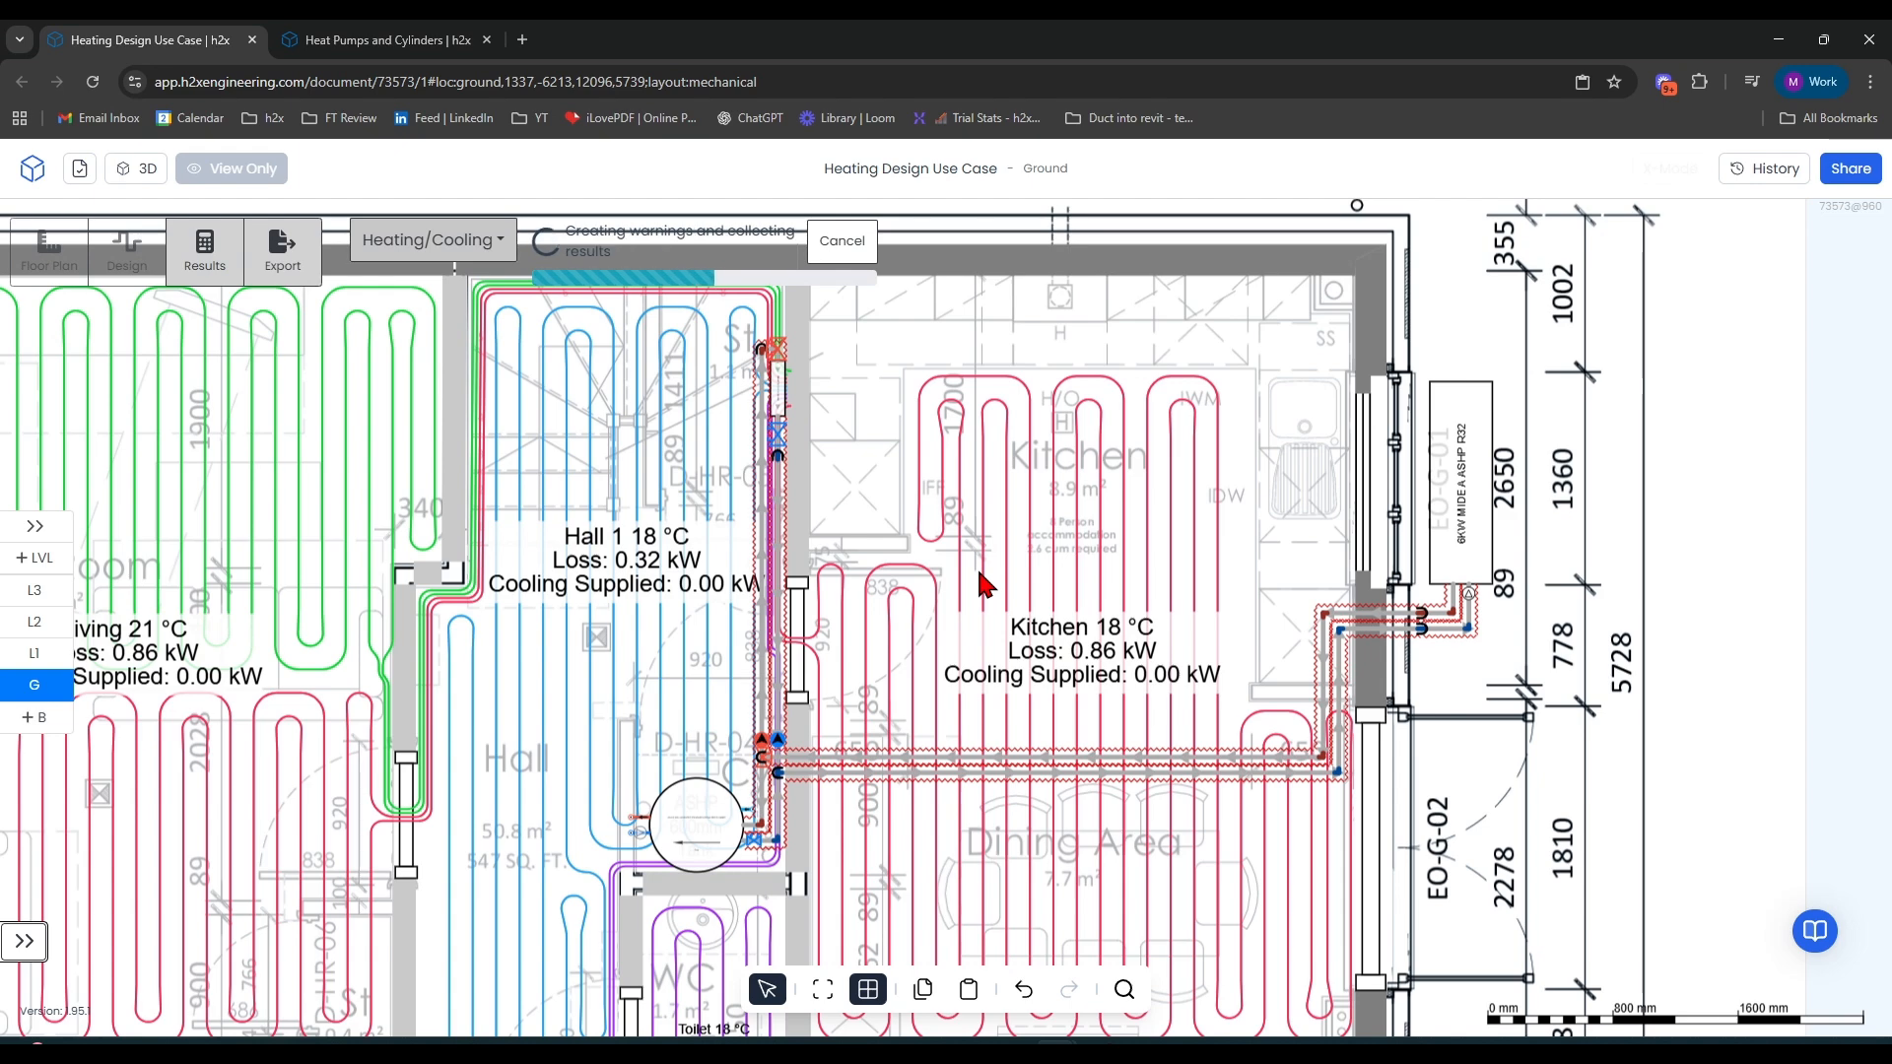
scroll(991, 567, down, 2)
scroll(991, 558, down, 1)
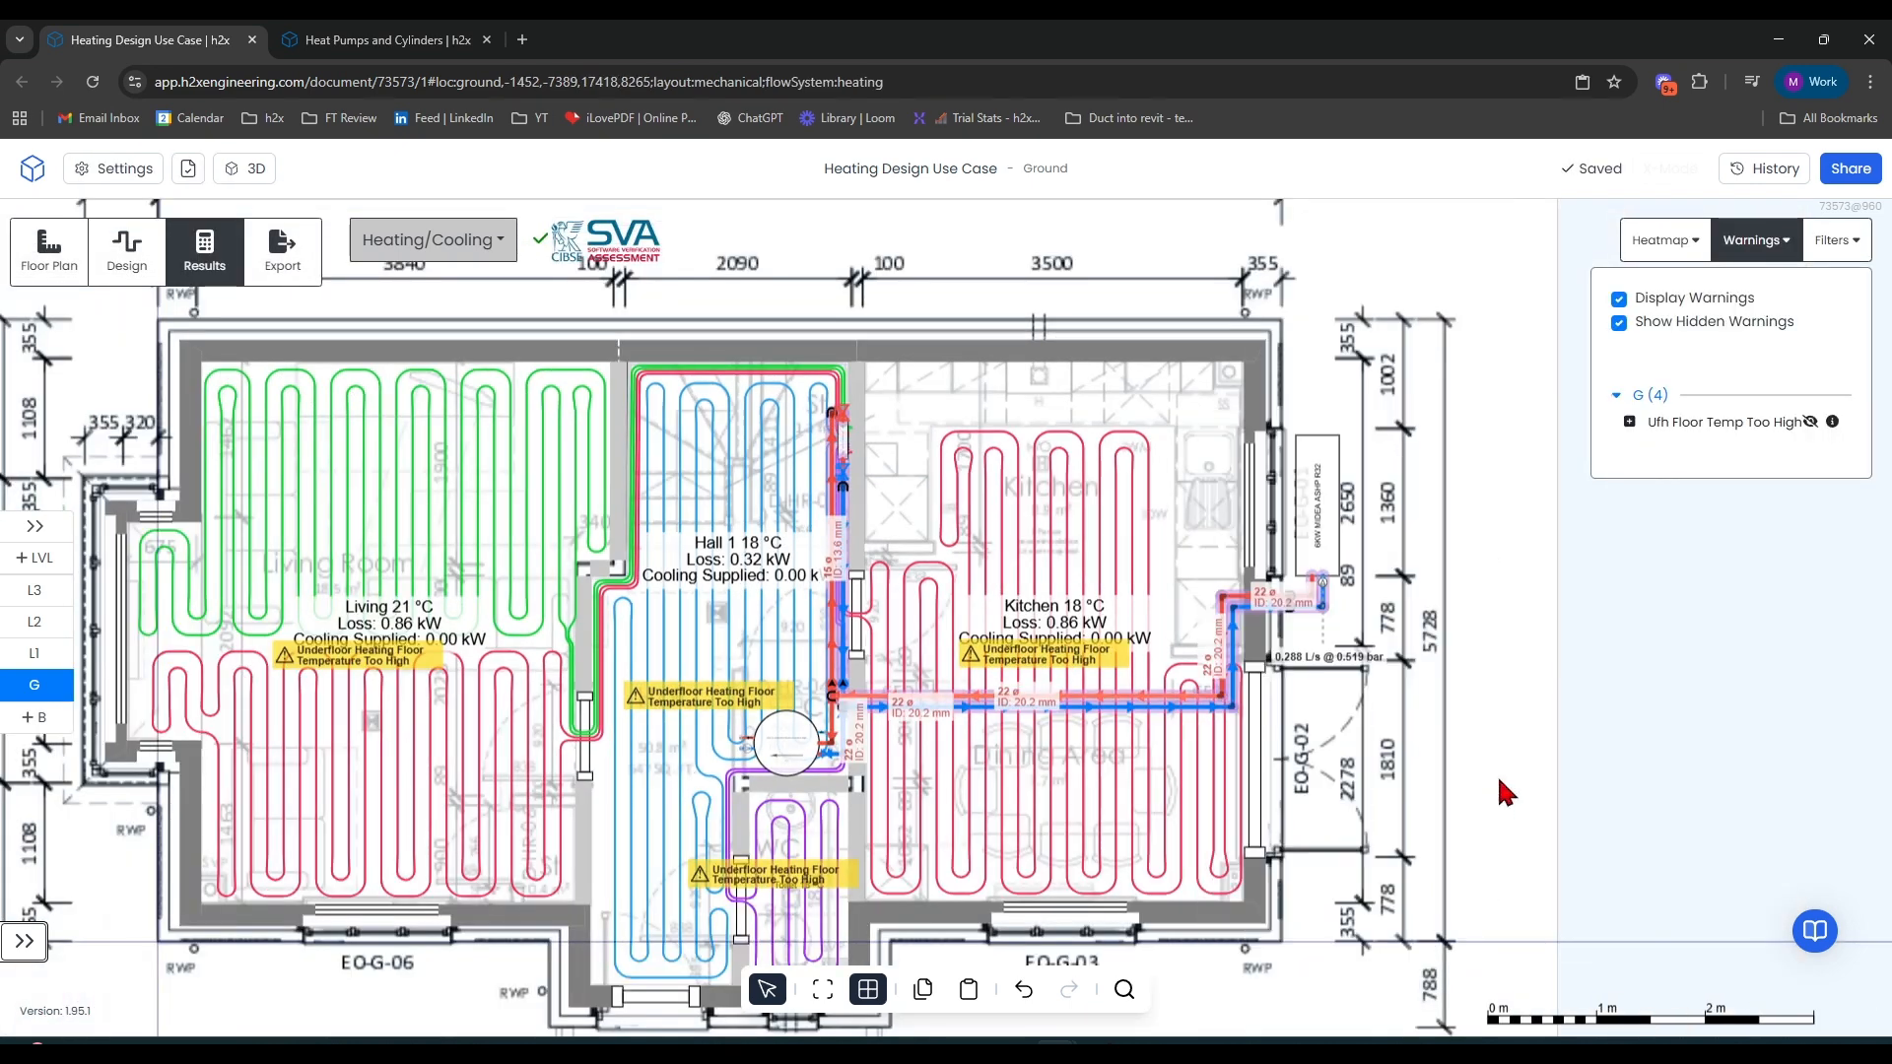
drag(1550, 750, 1596, 664)
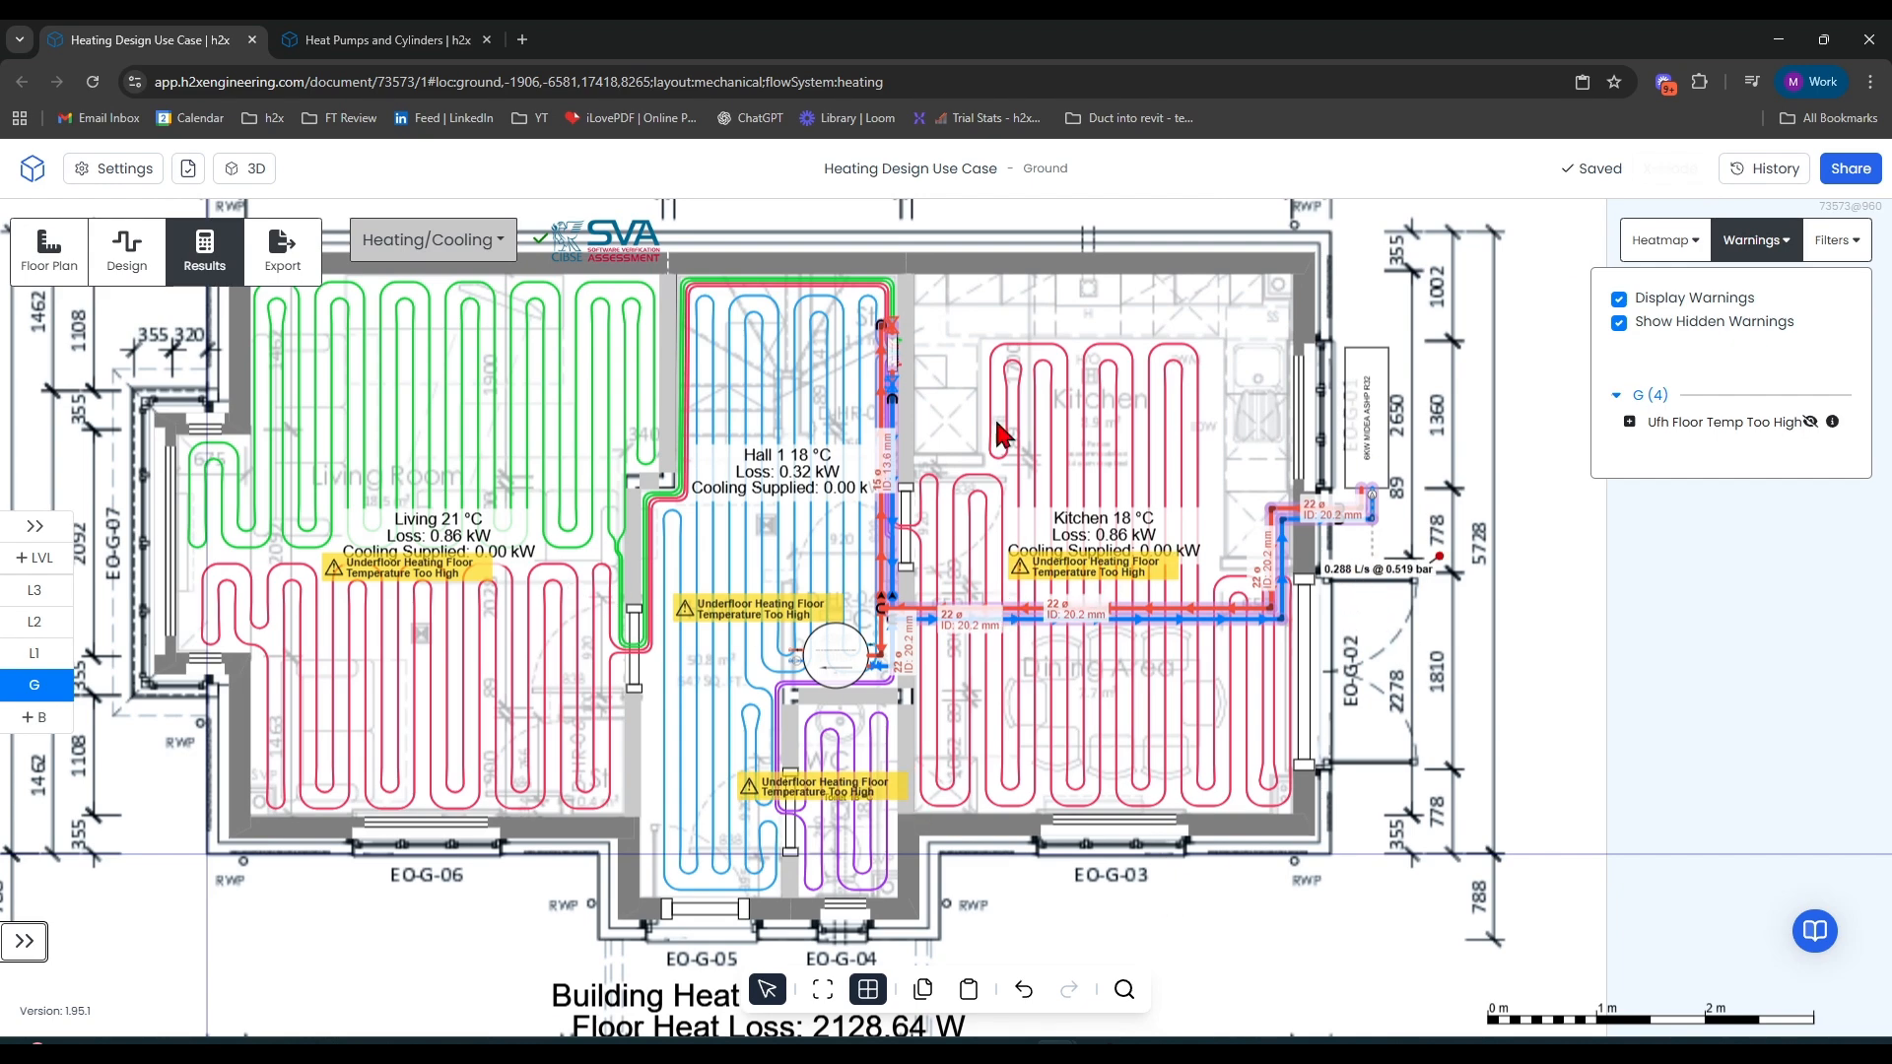
Review the calculated results on Levels 1, 2 and 3, and open the export options
click(32, 653)
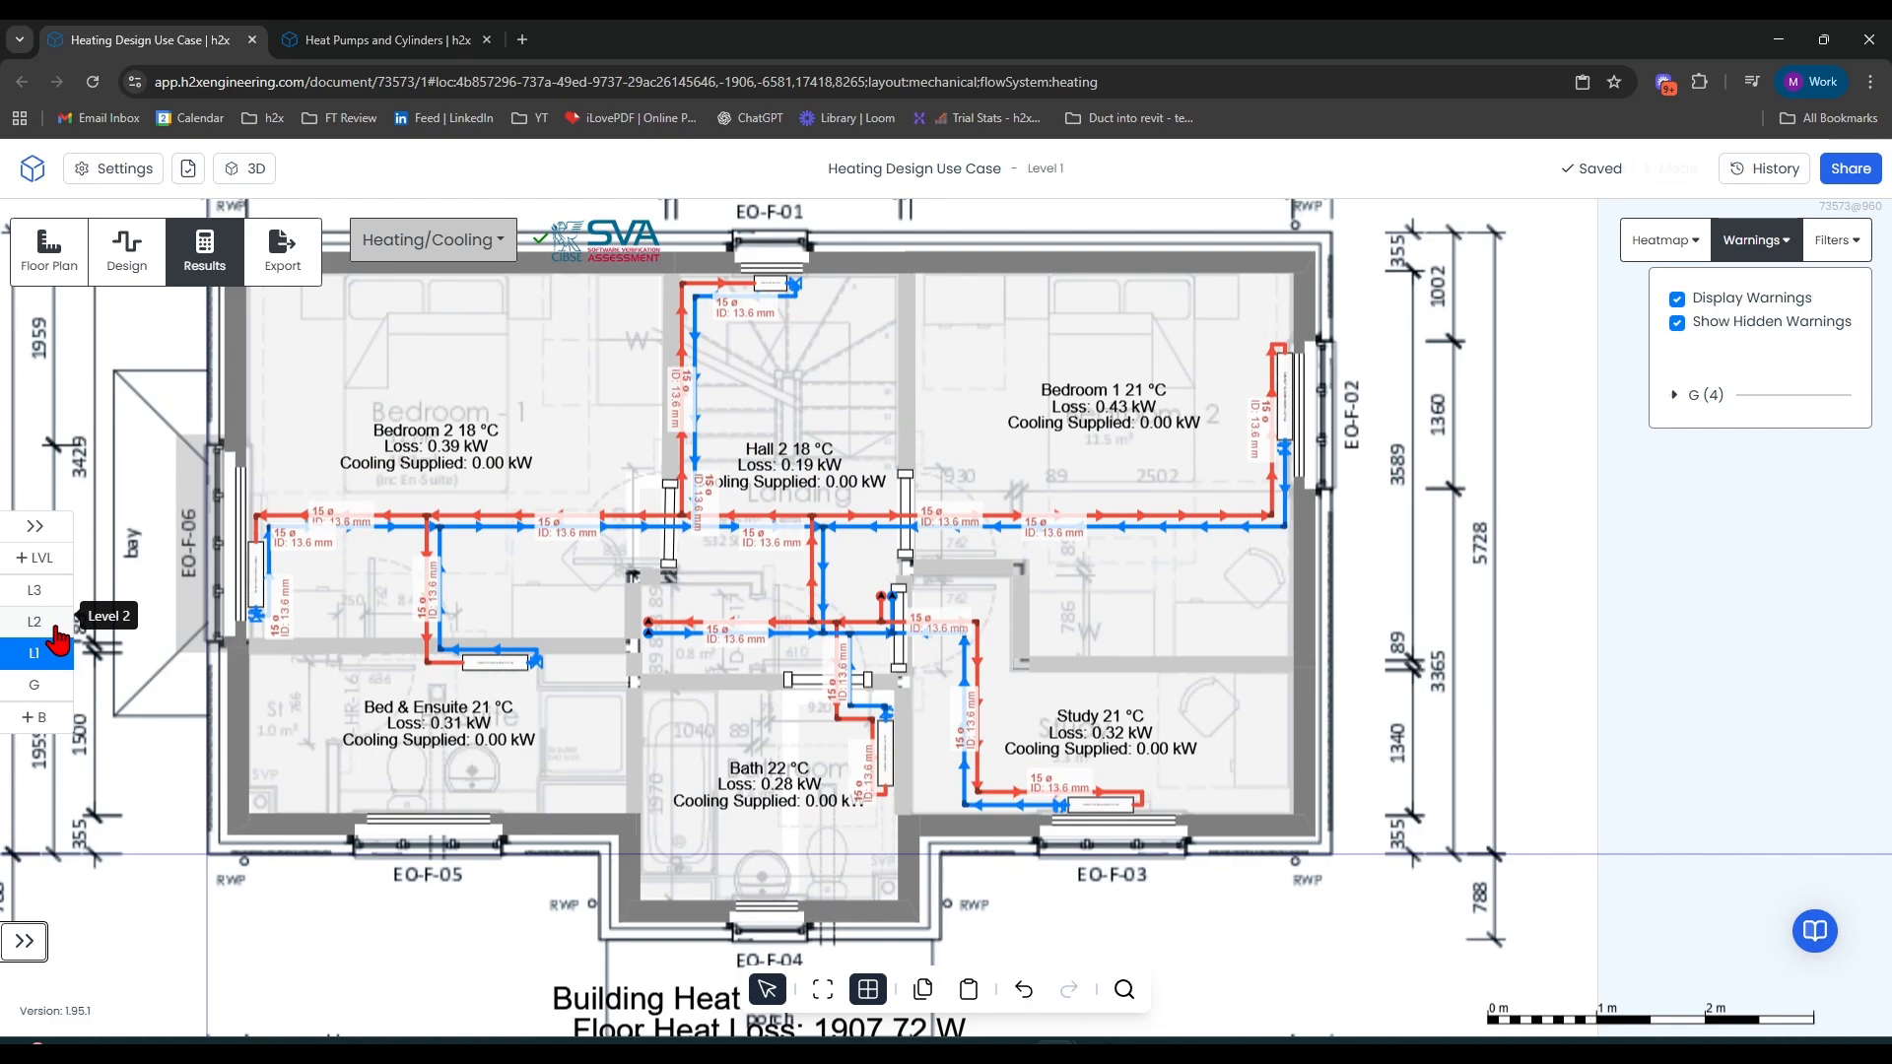
click(50, 623)
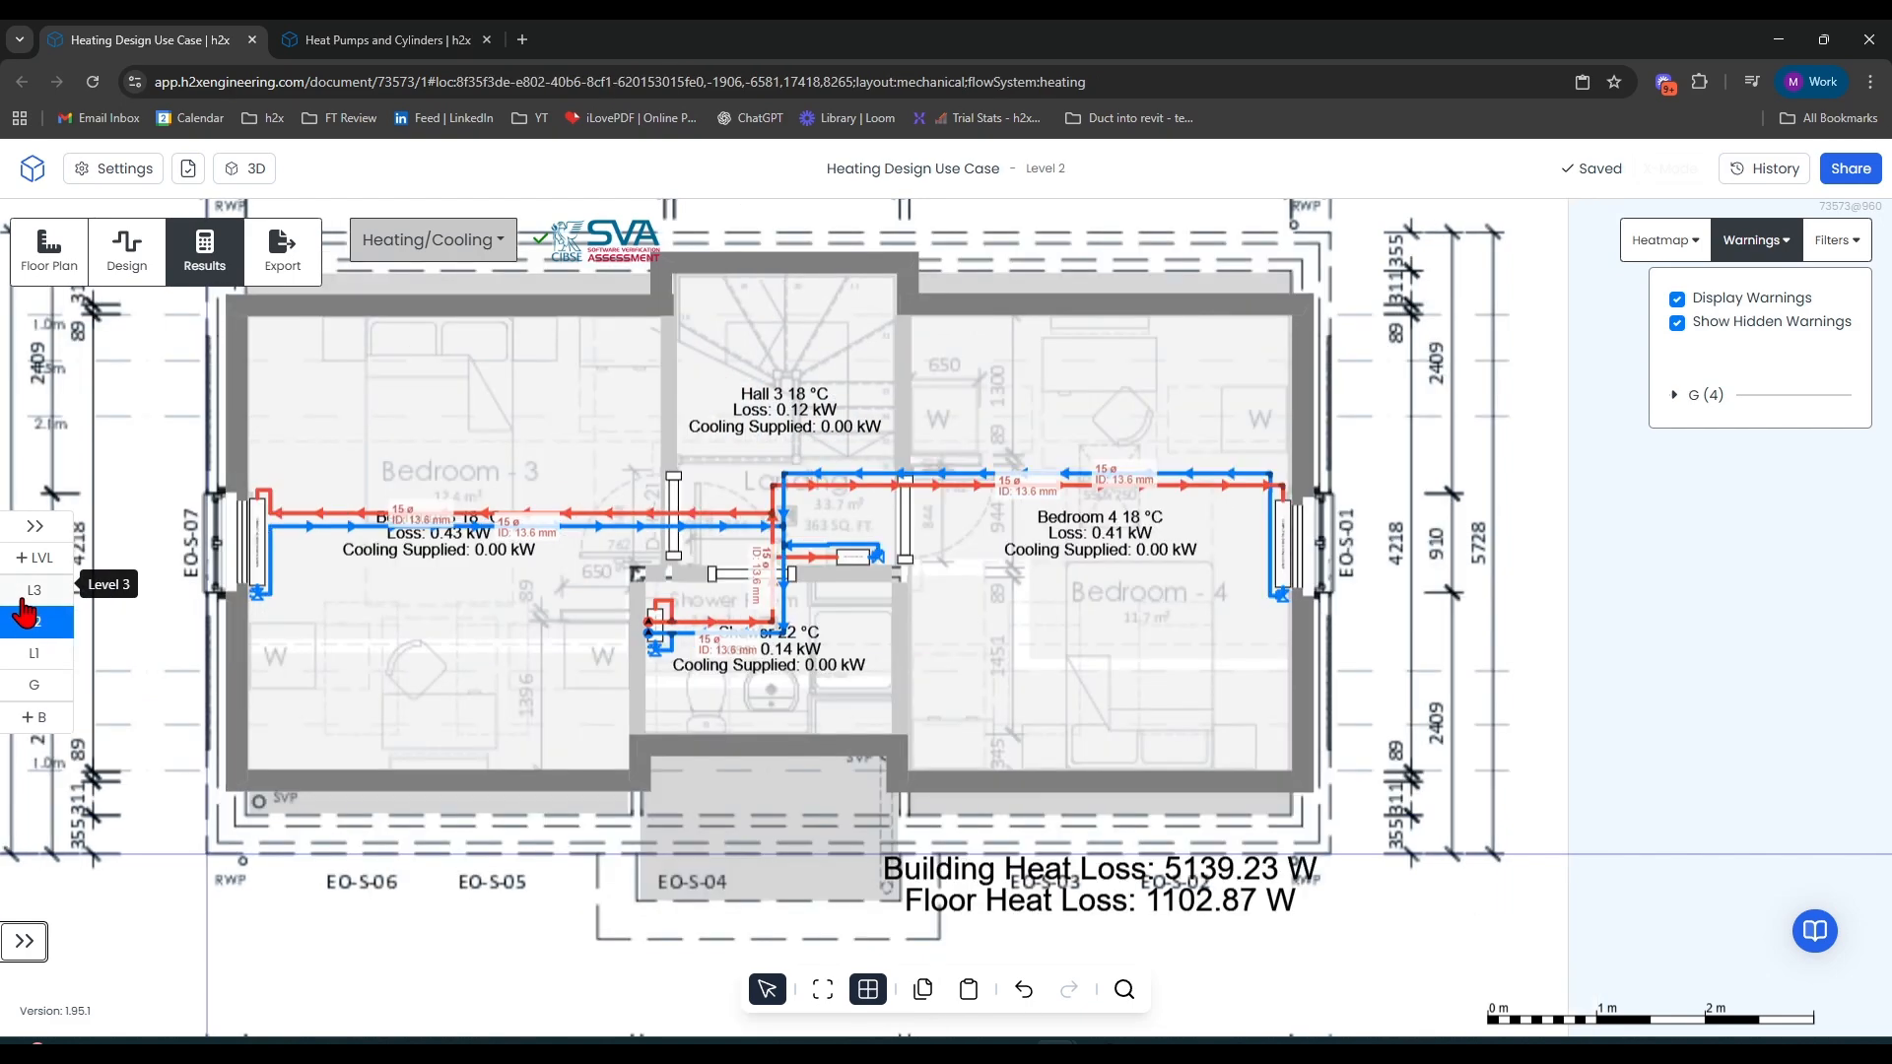
click(25, 596)
click(296, 276)
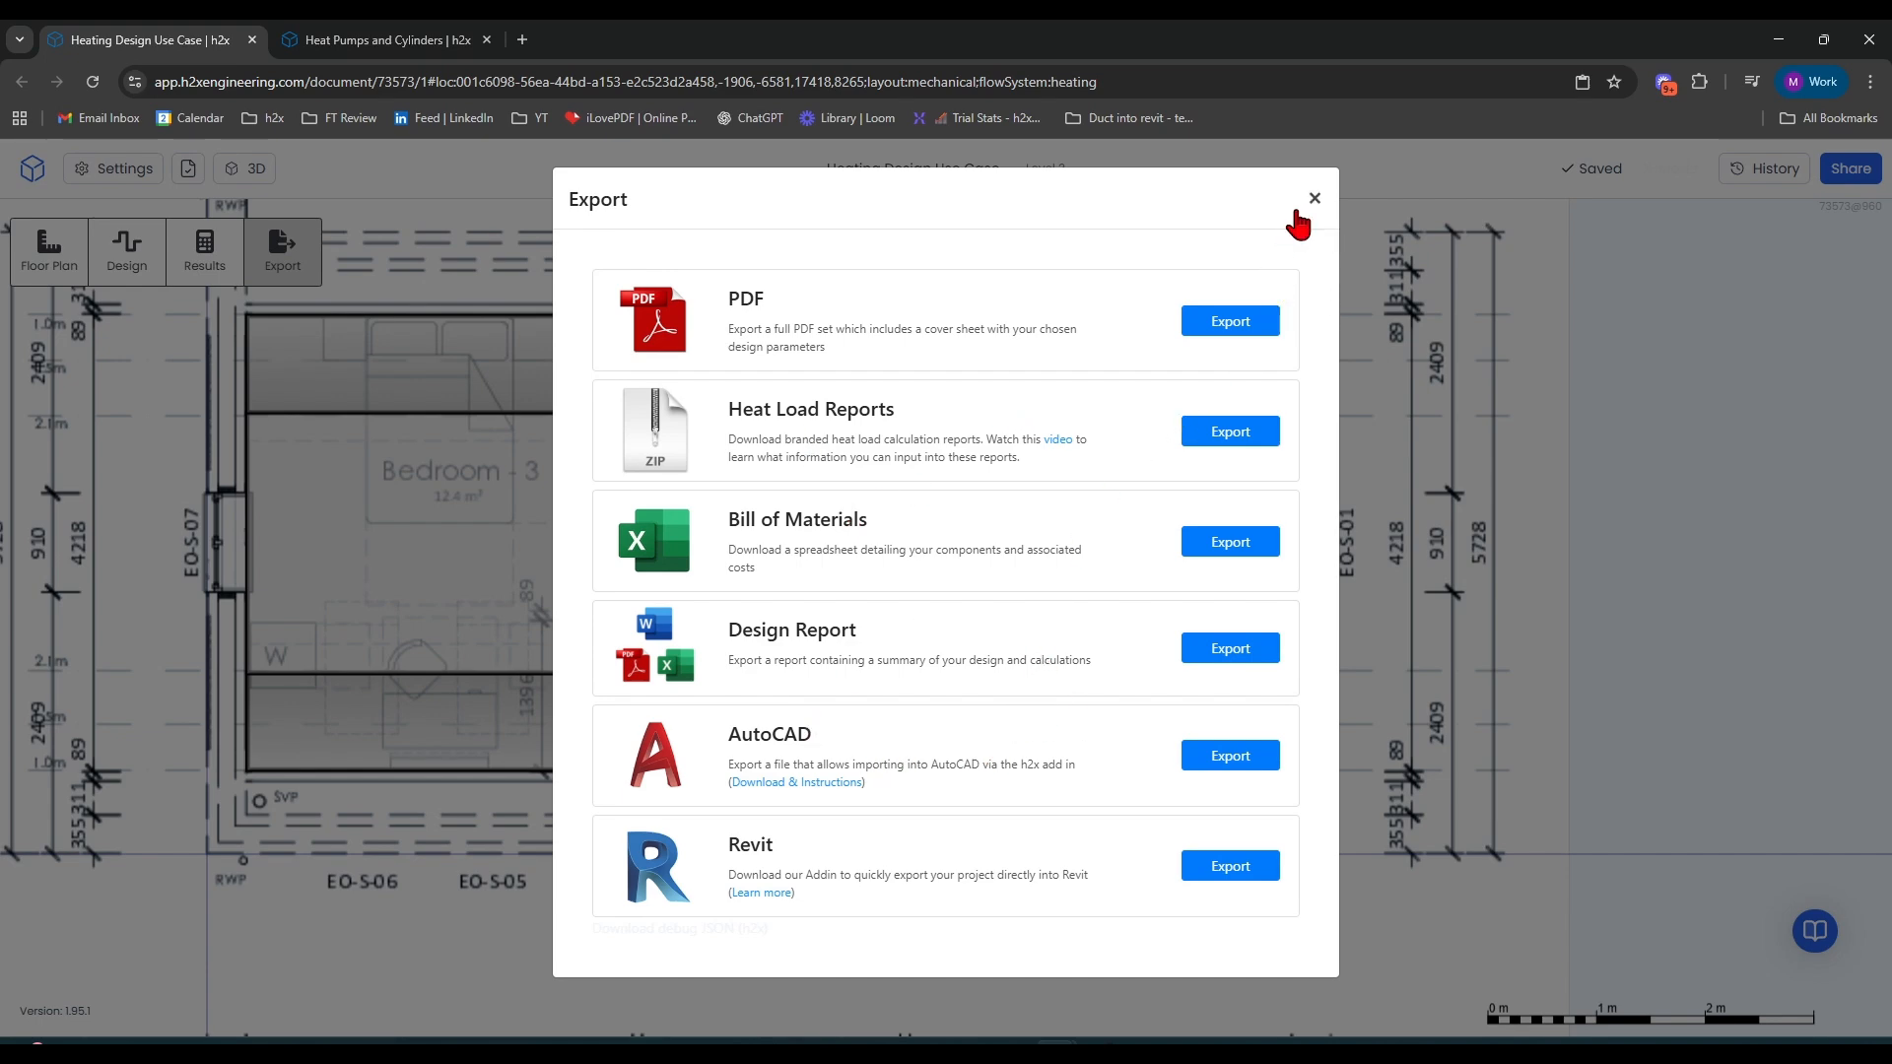
Close the export options, return to design mode and set the red flow riser's top floor to Level 2 in the Level 3 shower room
click(1315, 198)
scroll(1199, 583, down, 3)
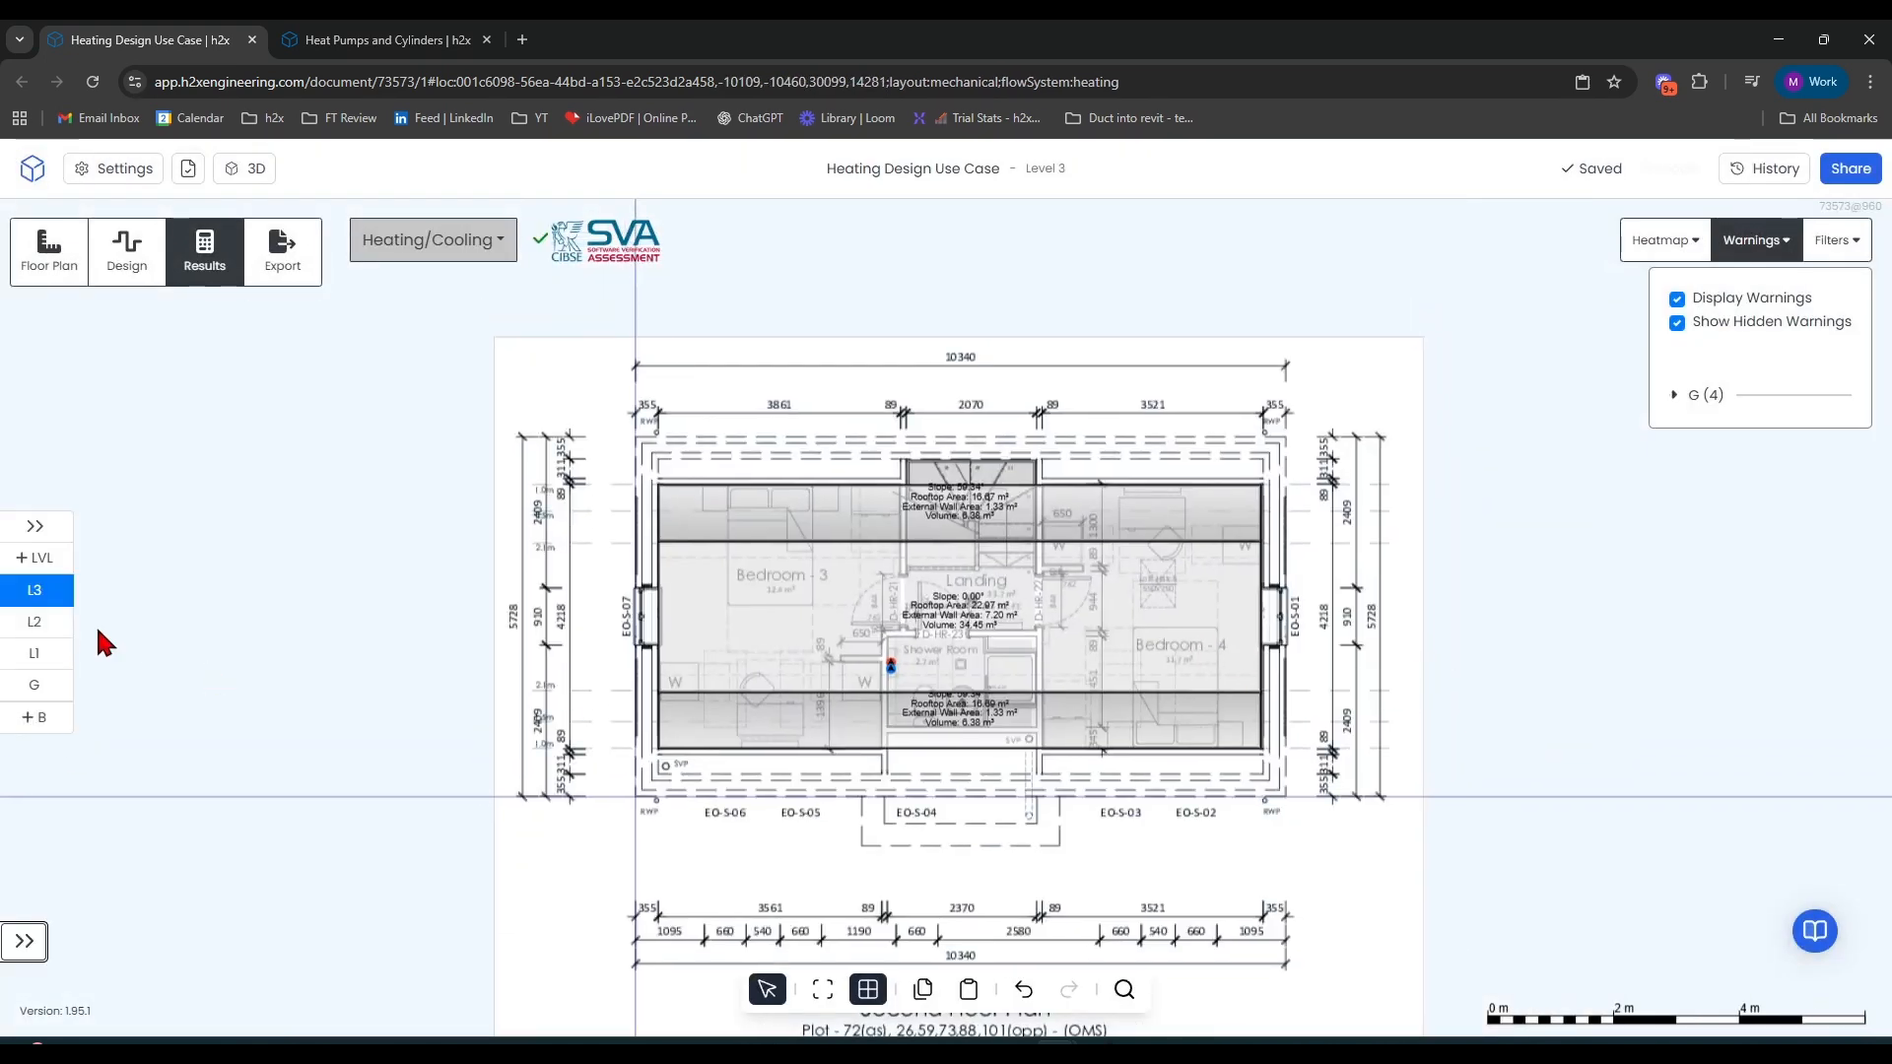
scroll(887, 667, up, 5)
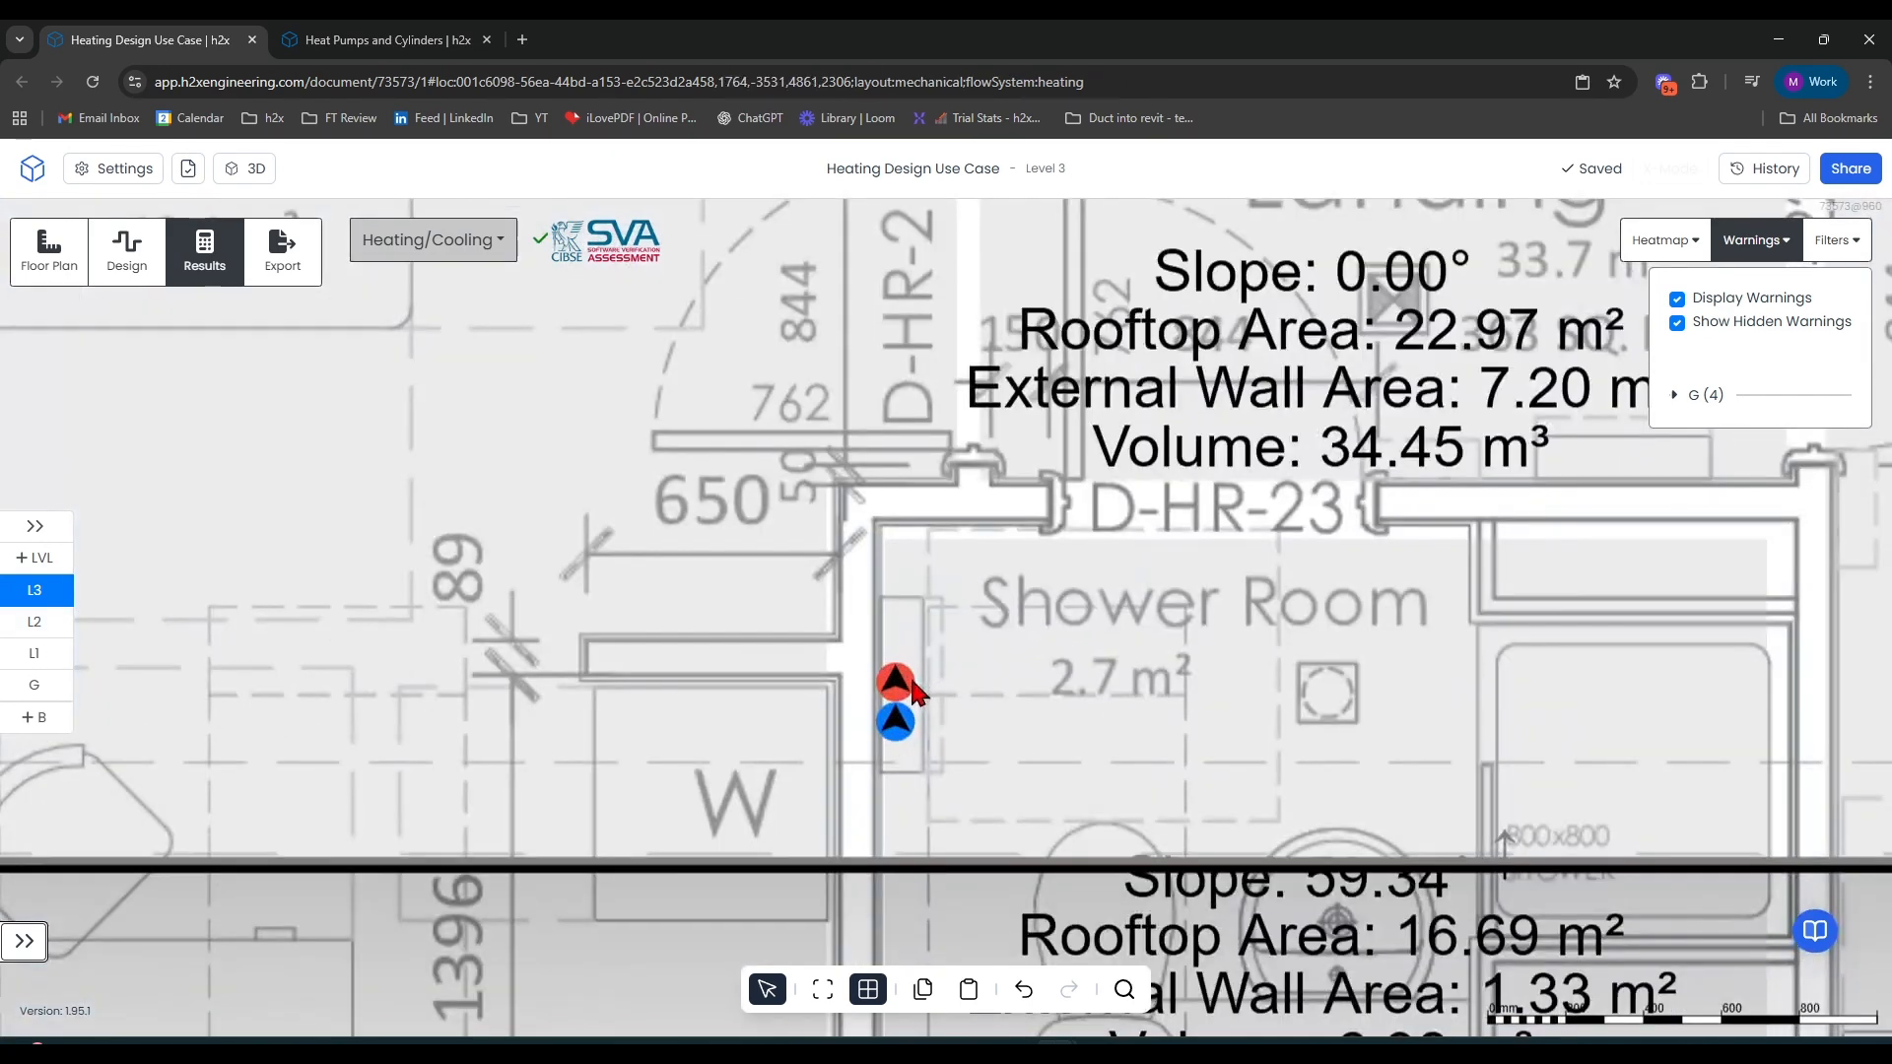
click(911, 682)
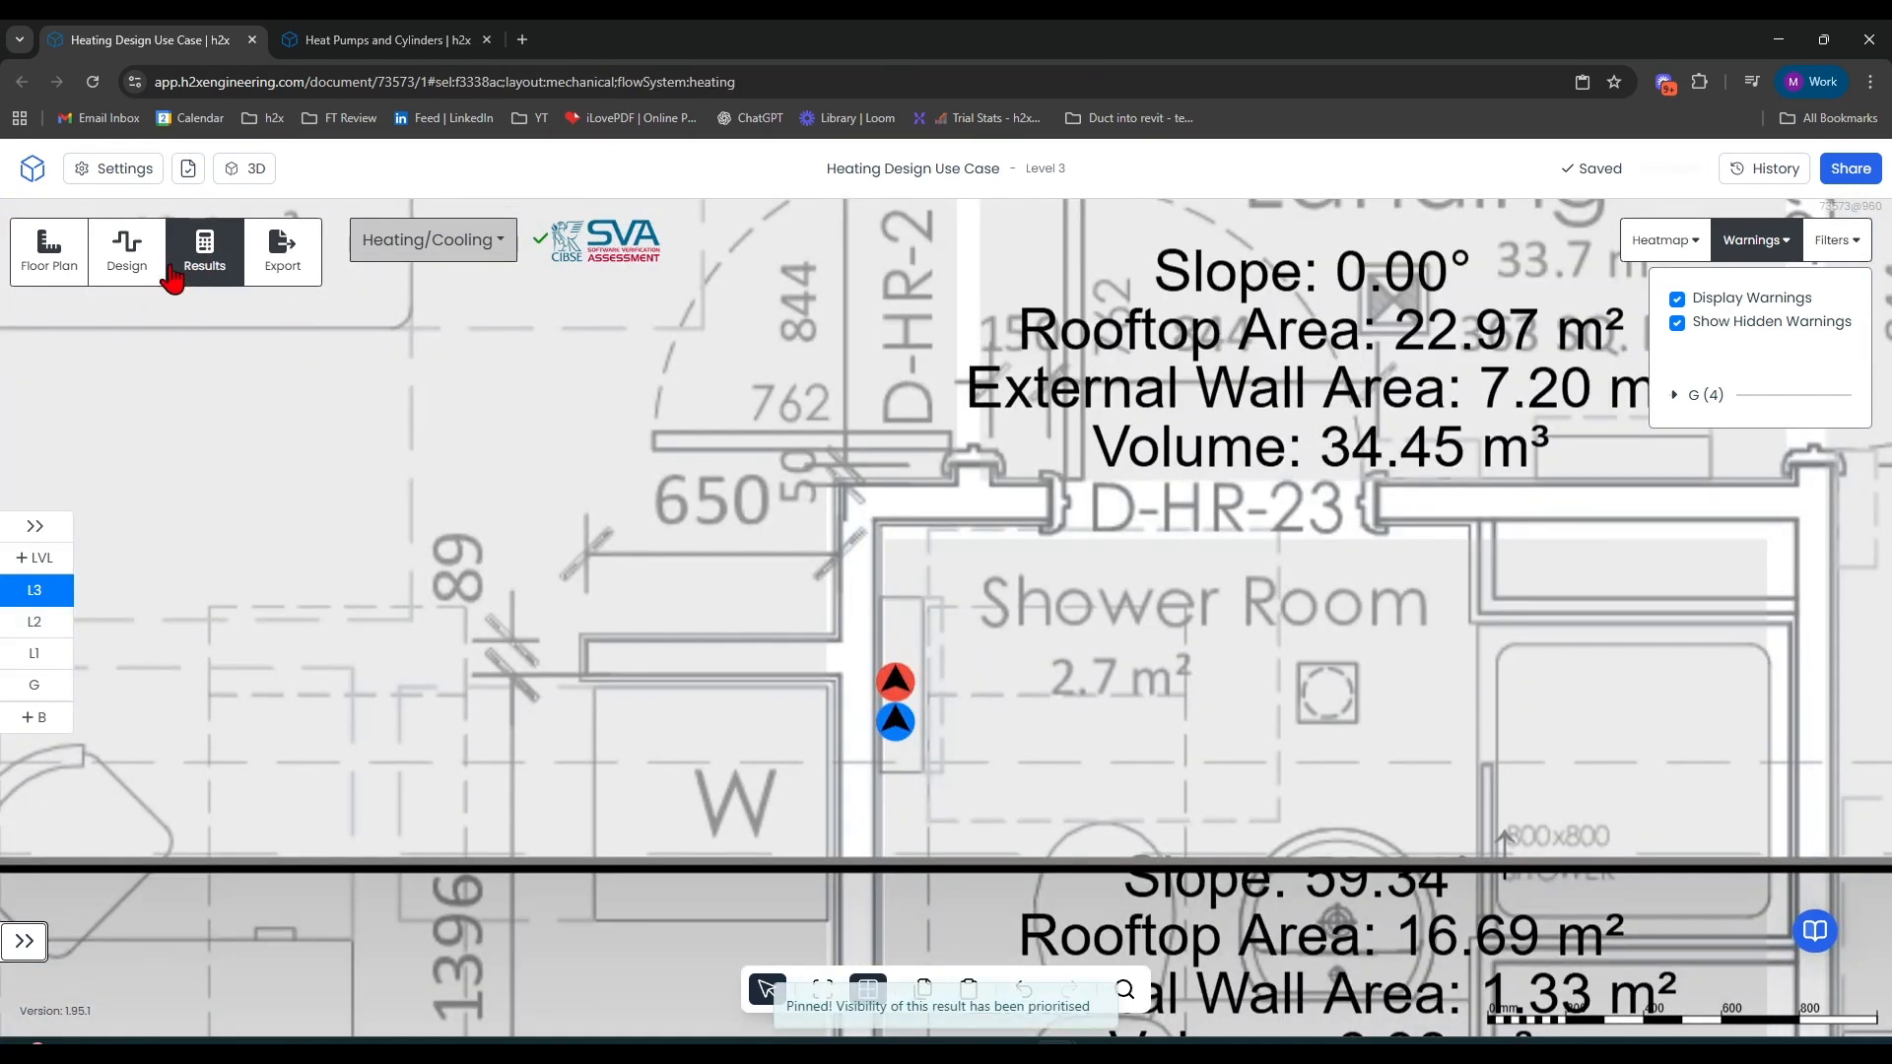
click(127, 252)
click(895, 681)
click(1588, 531)
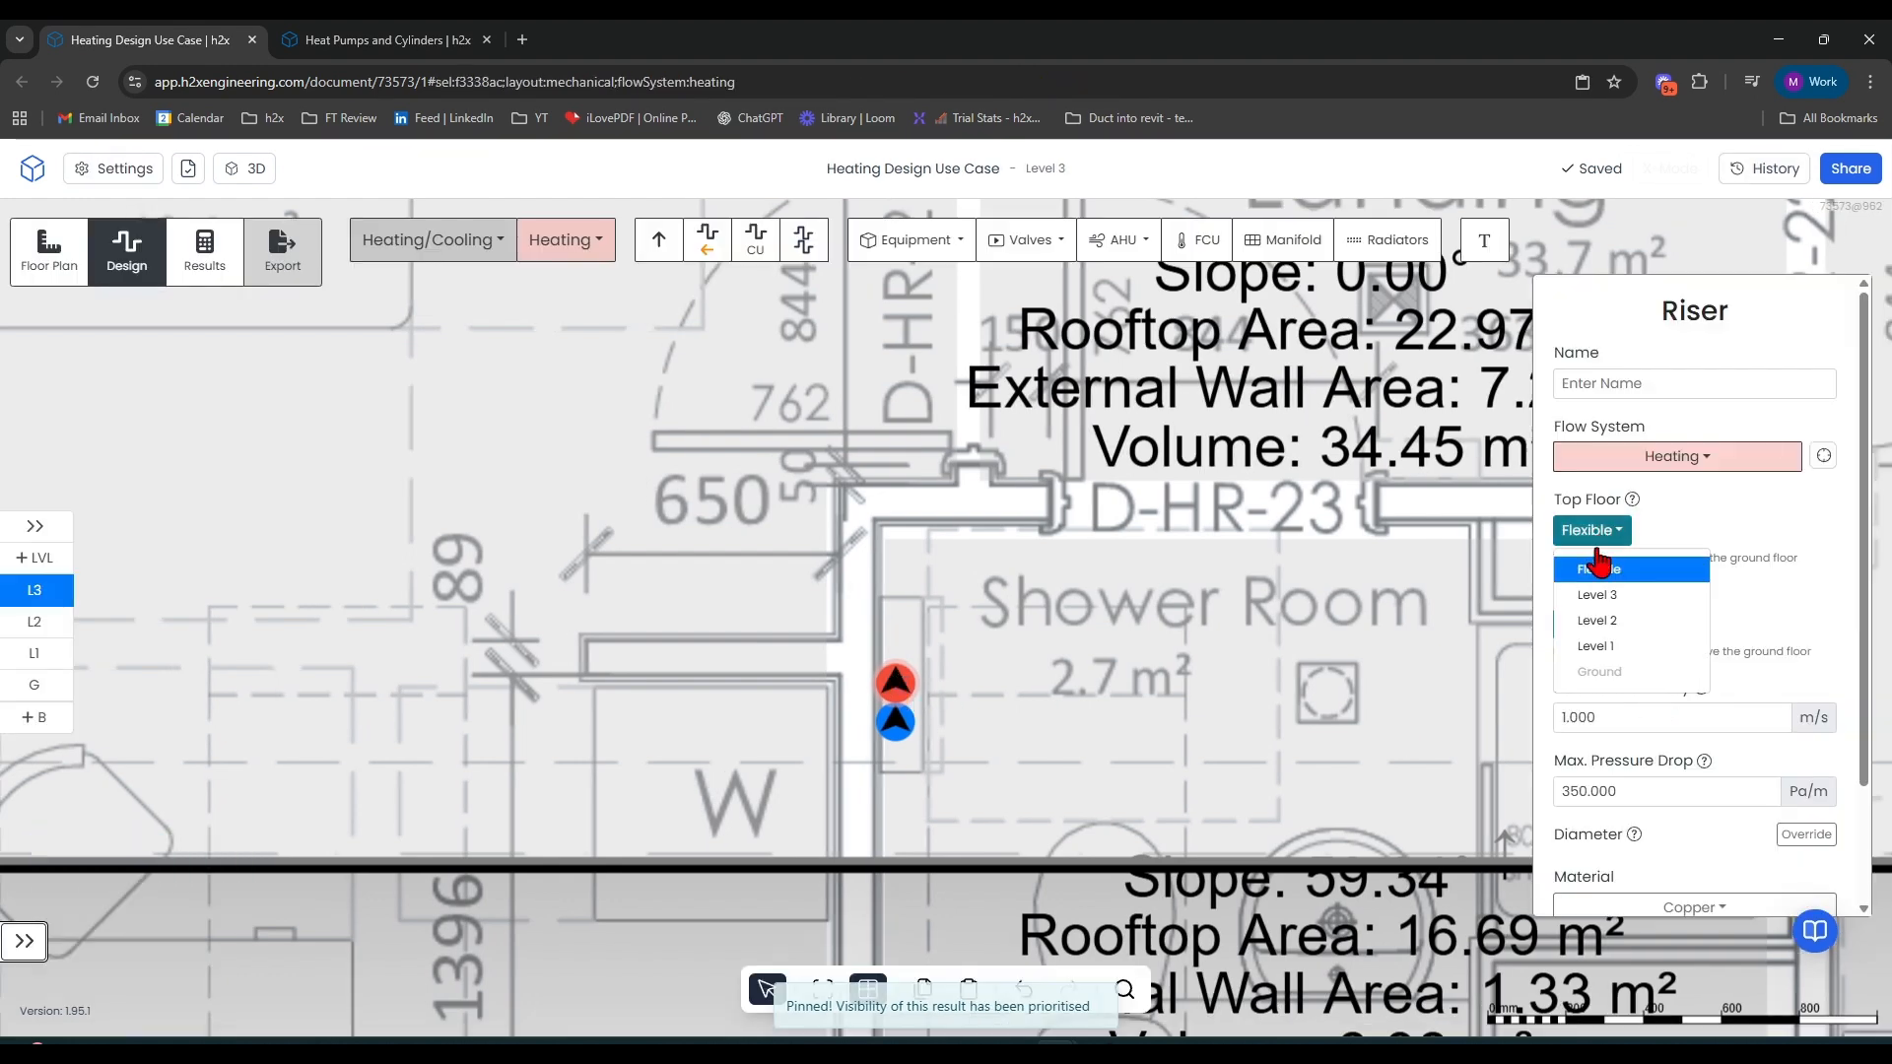
click(1597, 620)
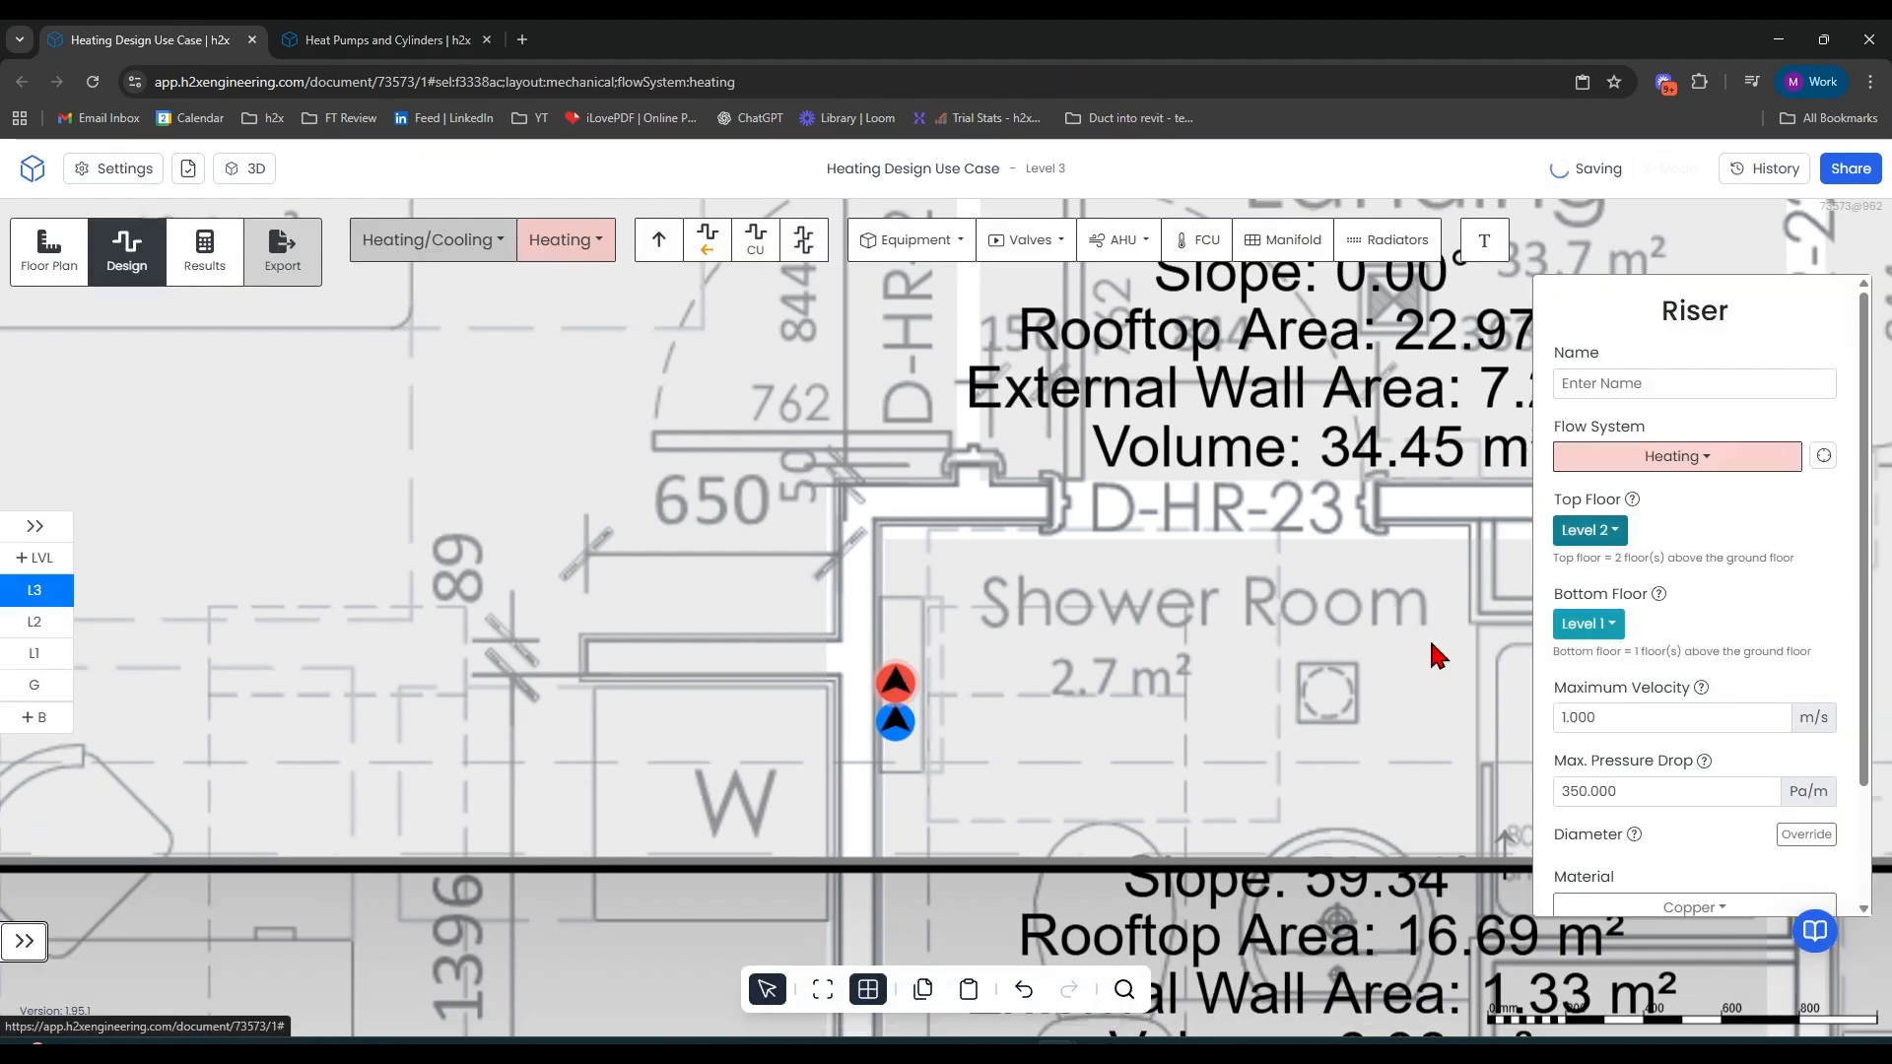
Set the top floor of the blue return riser in the shower room to Level 2
click(905, 727)
click(1589, 530)
click(1585, 632)
click(1096, 651)
scroll(1092, 653, down, 6)
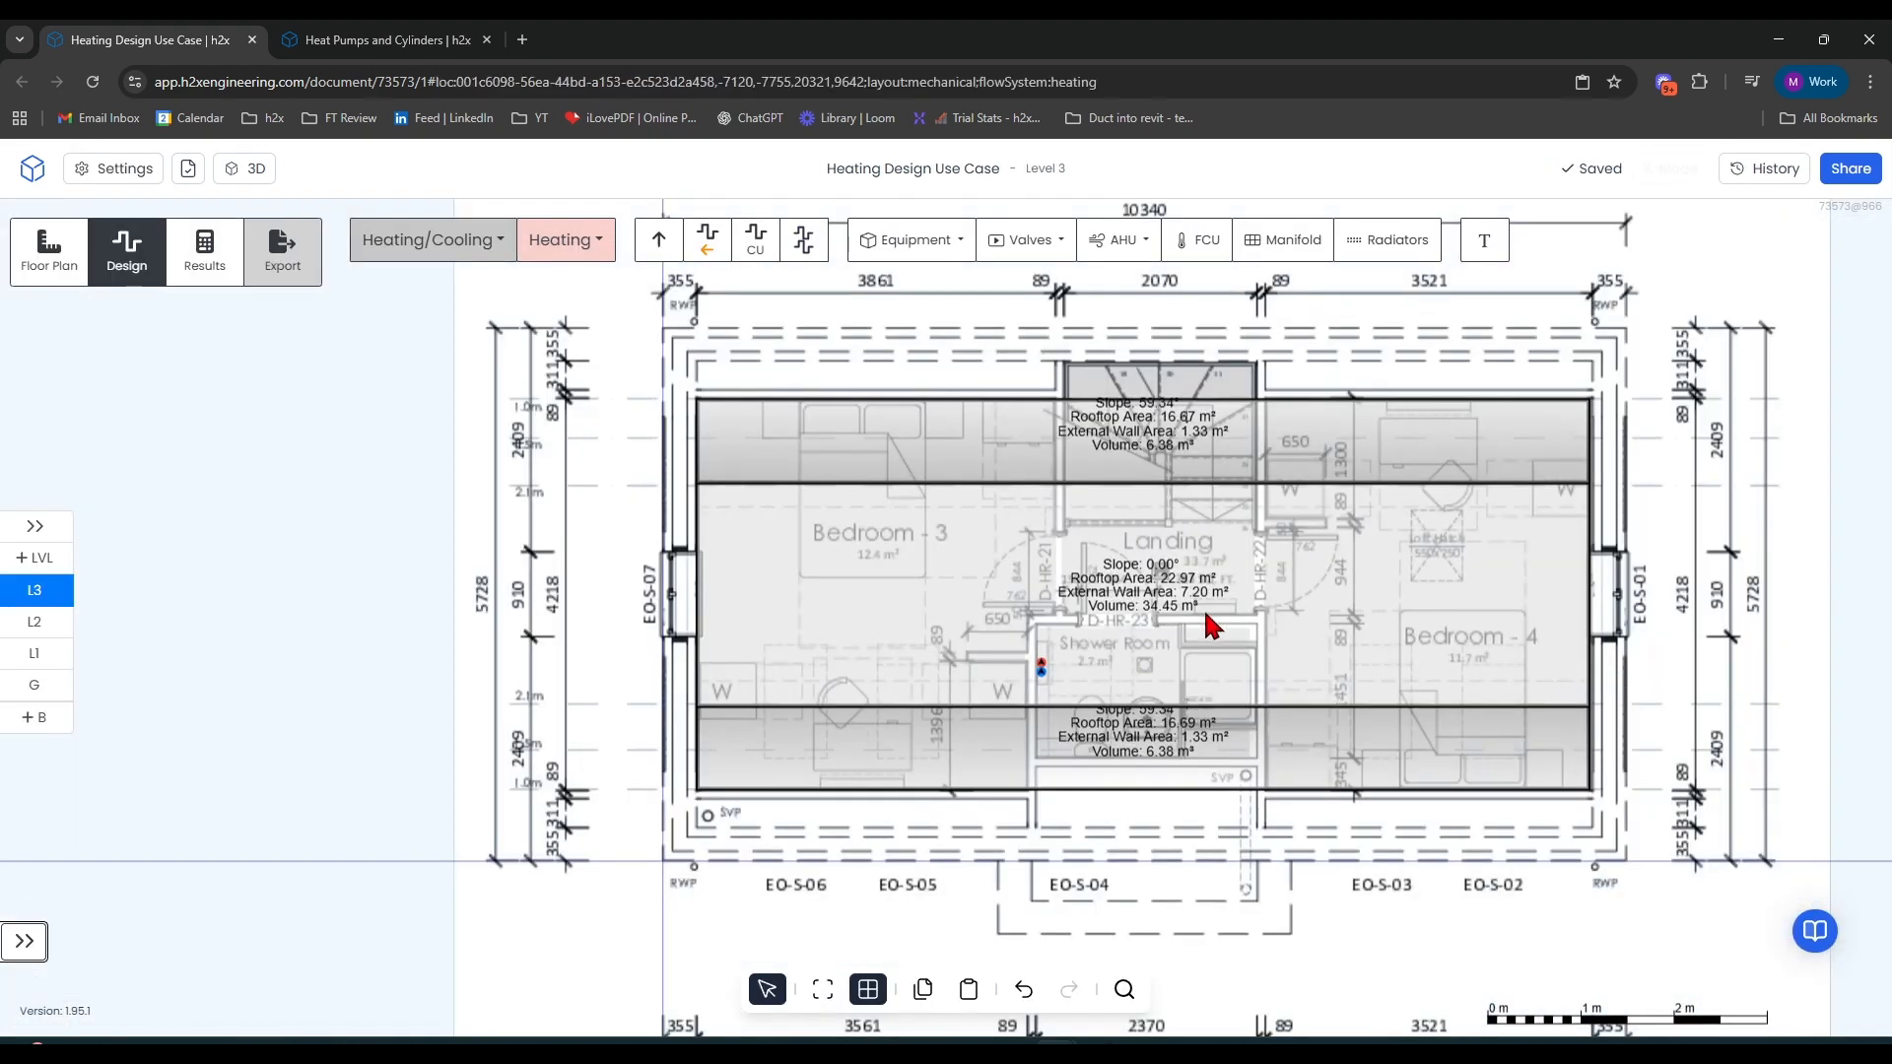
Open the Level 2 floor plan and look over its risers, pipework and radiators
click(34, 621)
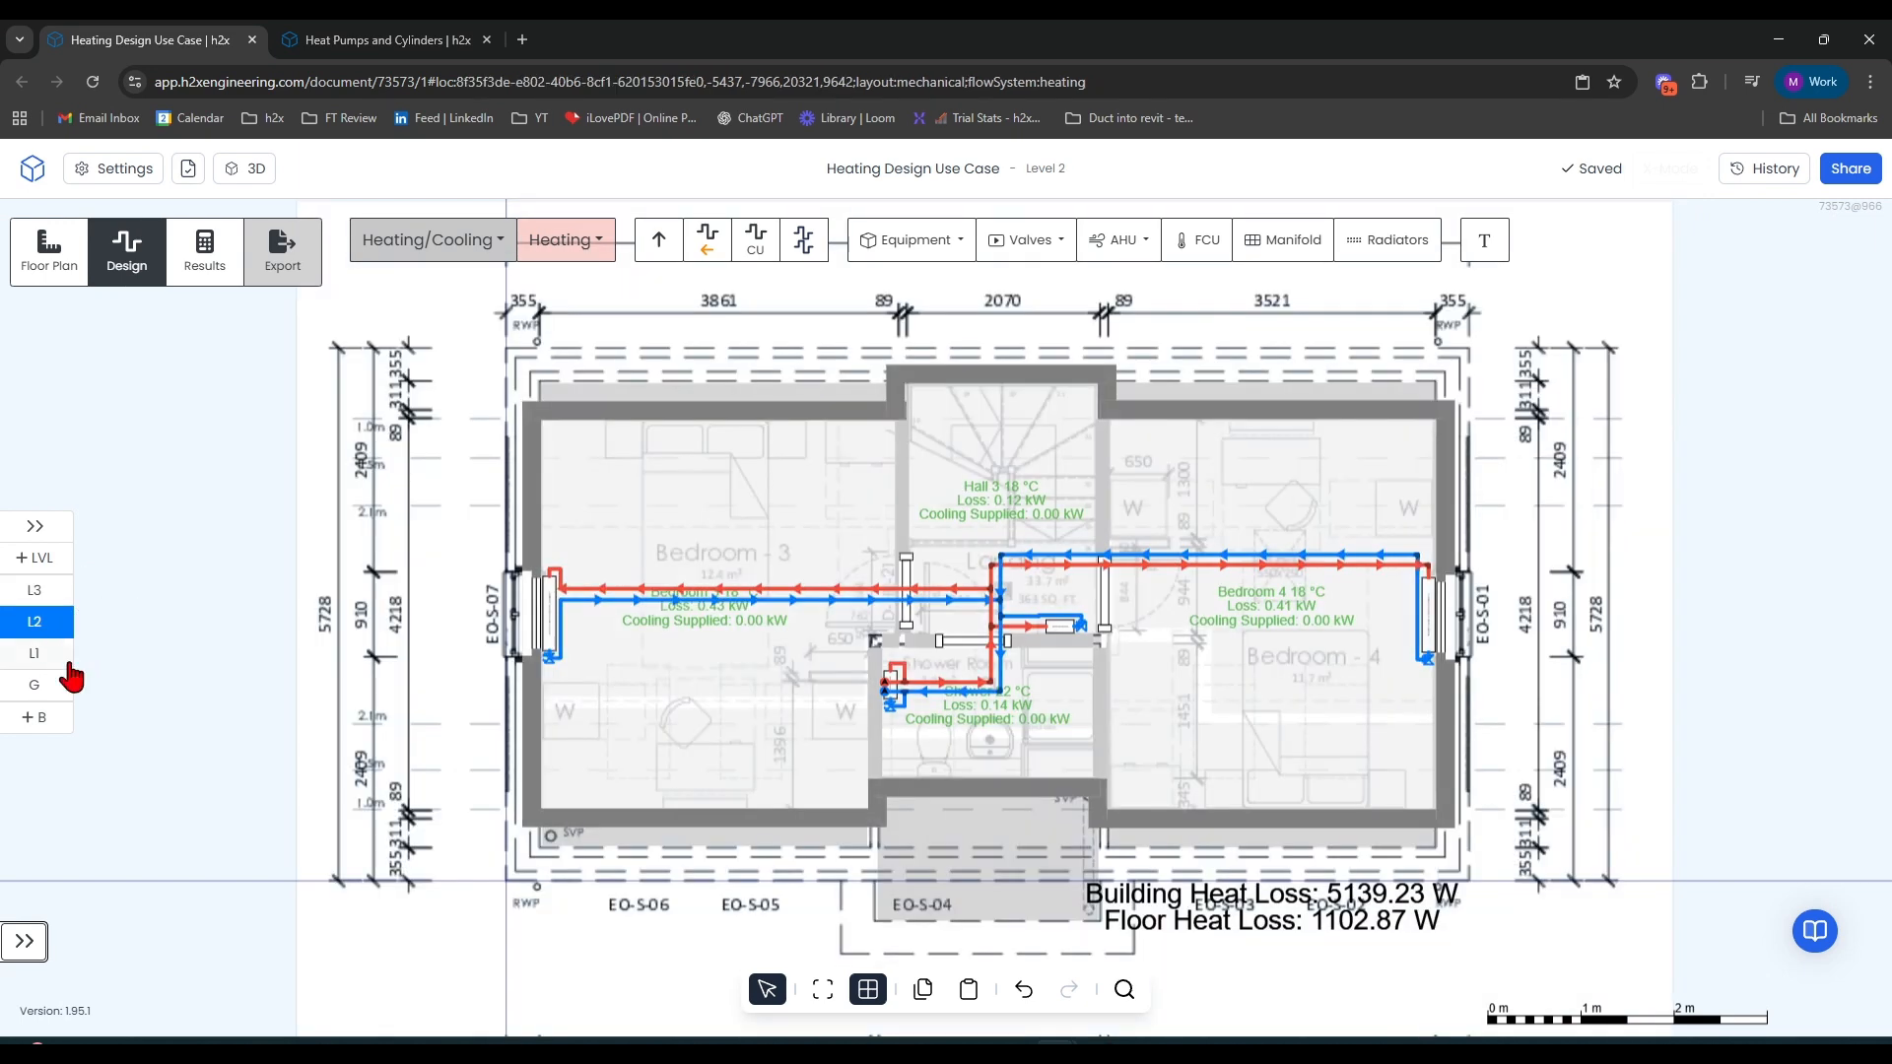
drag(1743, 718, 1474, 655)
scroll(1613, 727, down, 2)
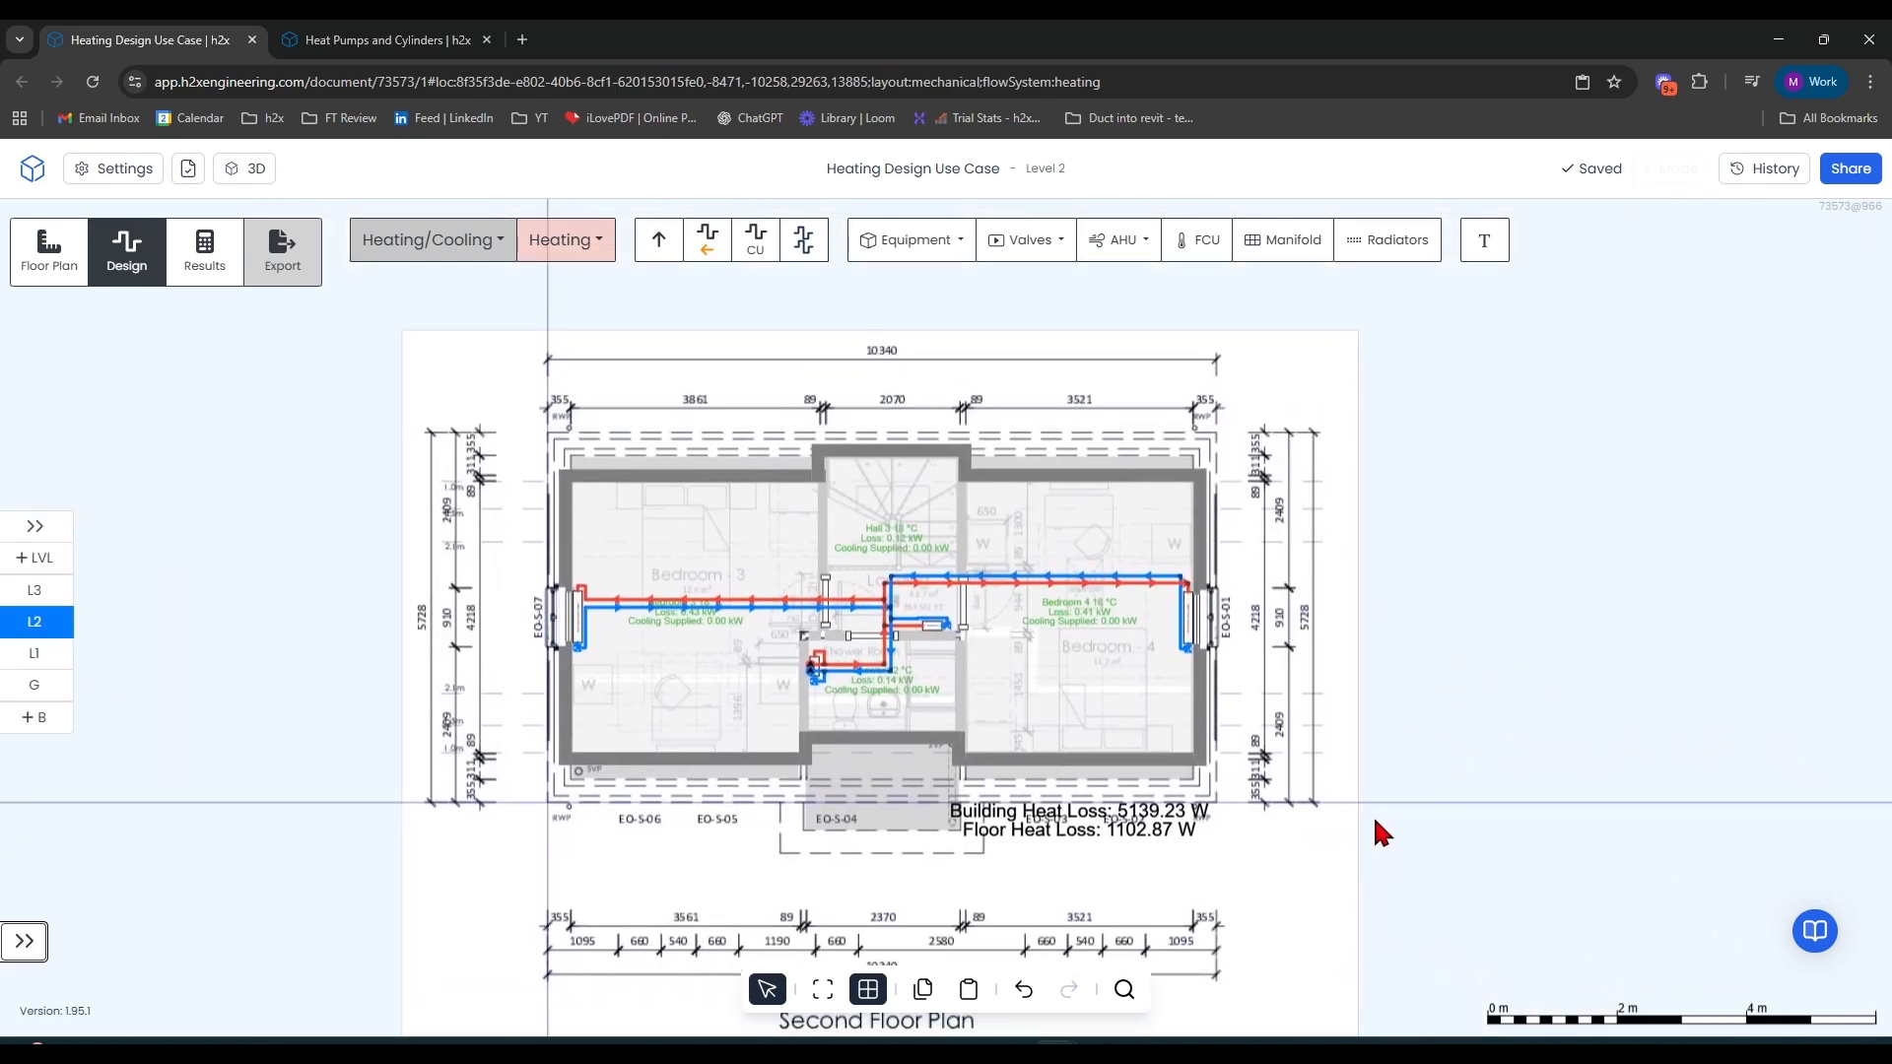